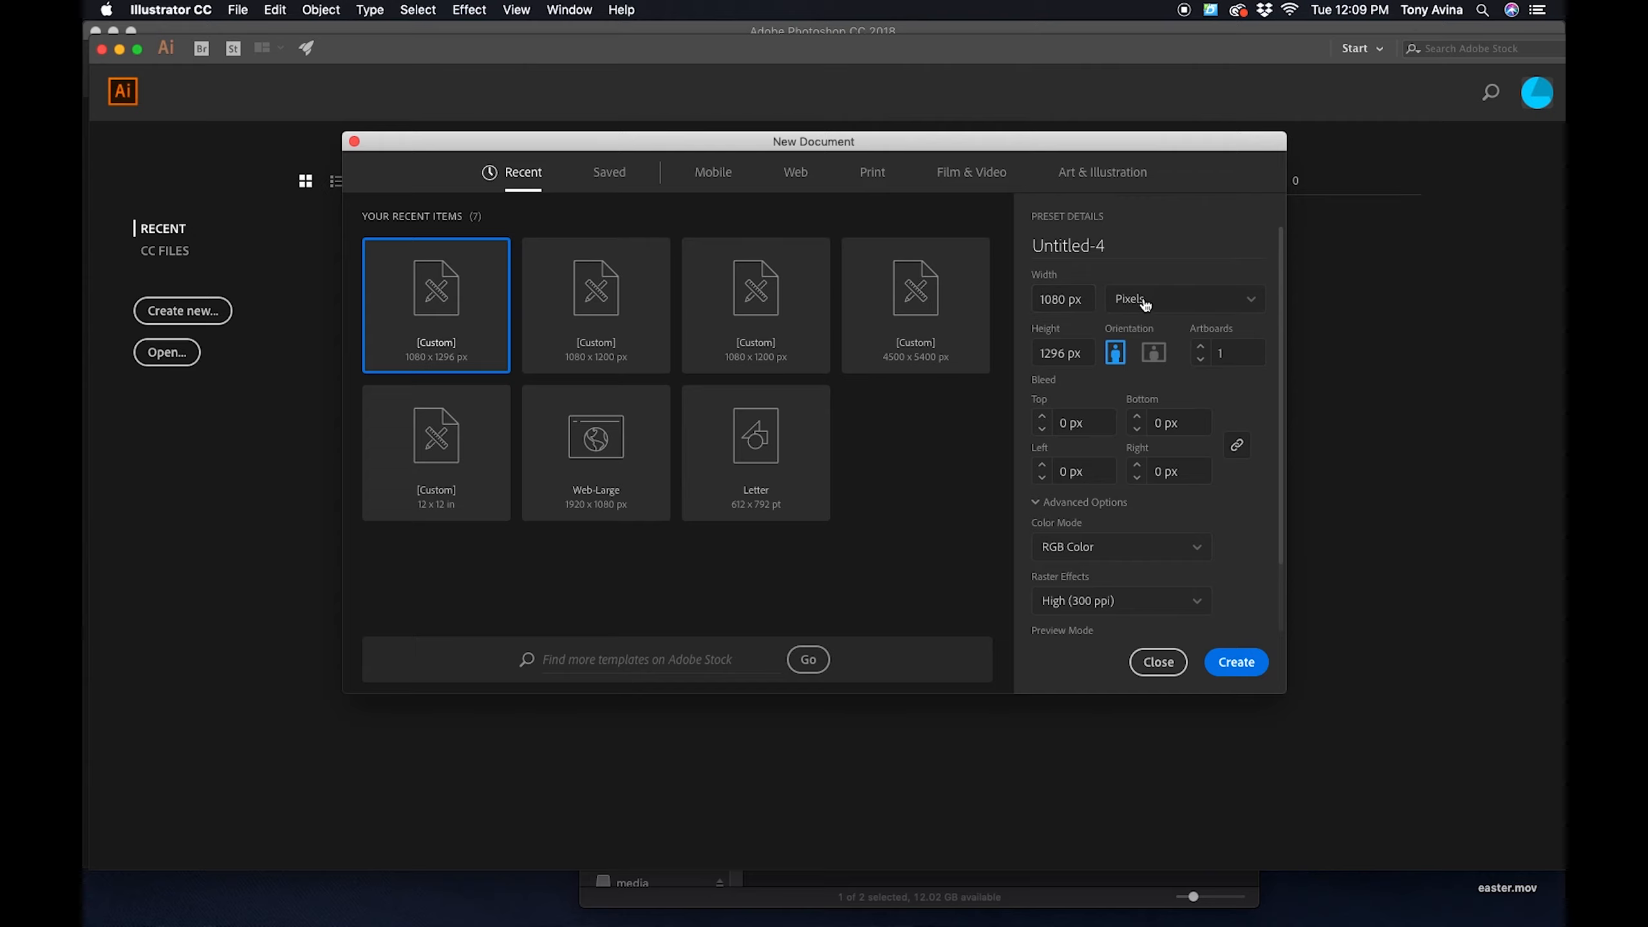
- Set the new document's units to pixels, its width to 1080 px and its height to 1296 px
{"action": "left_click", "coordinate": [1147, 303]}
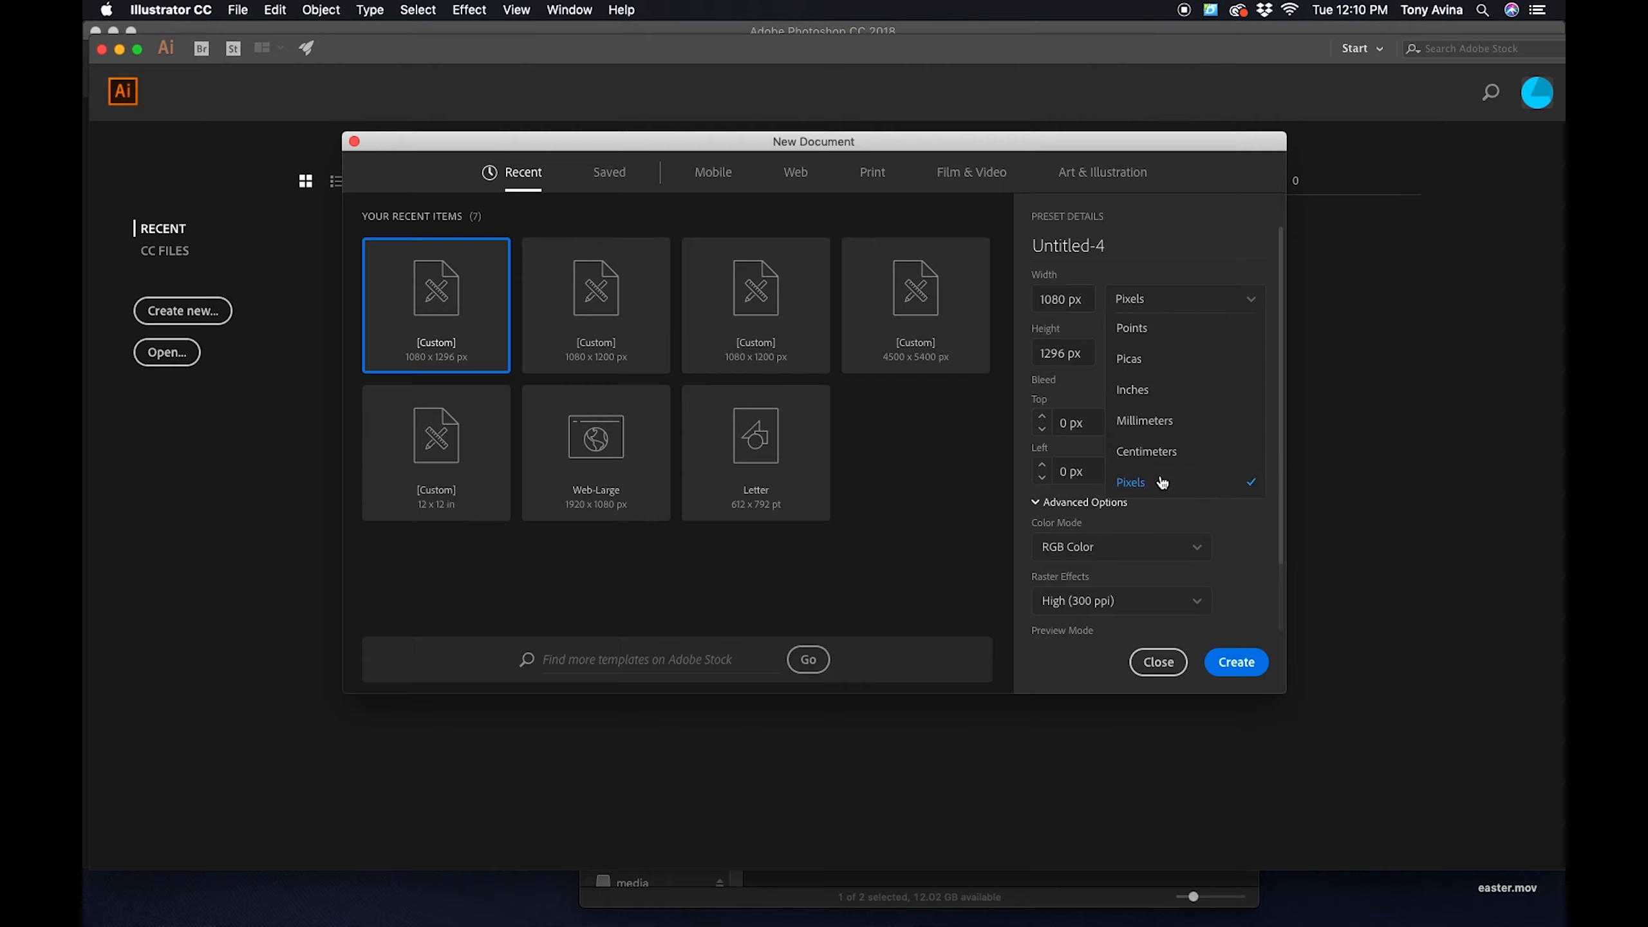
{"action": "left_click", "coordinate": [1134, 480]}
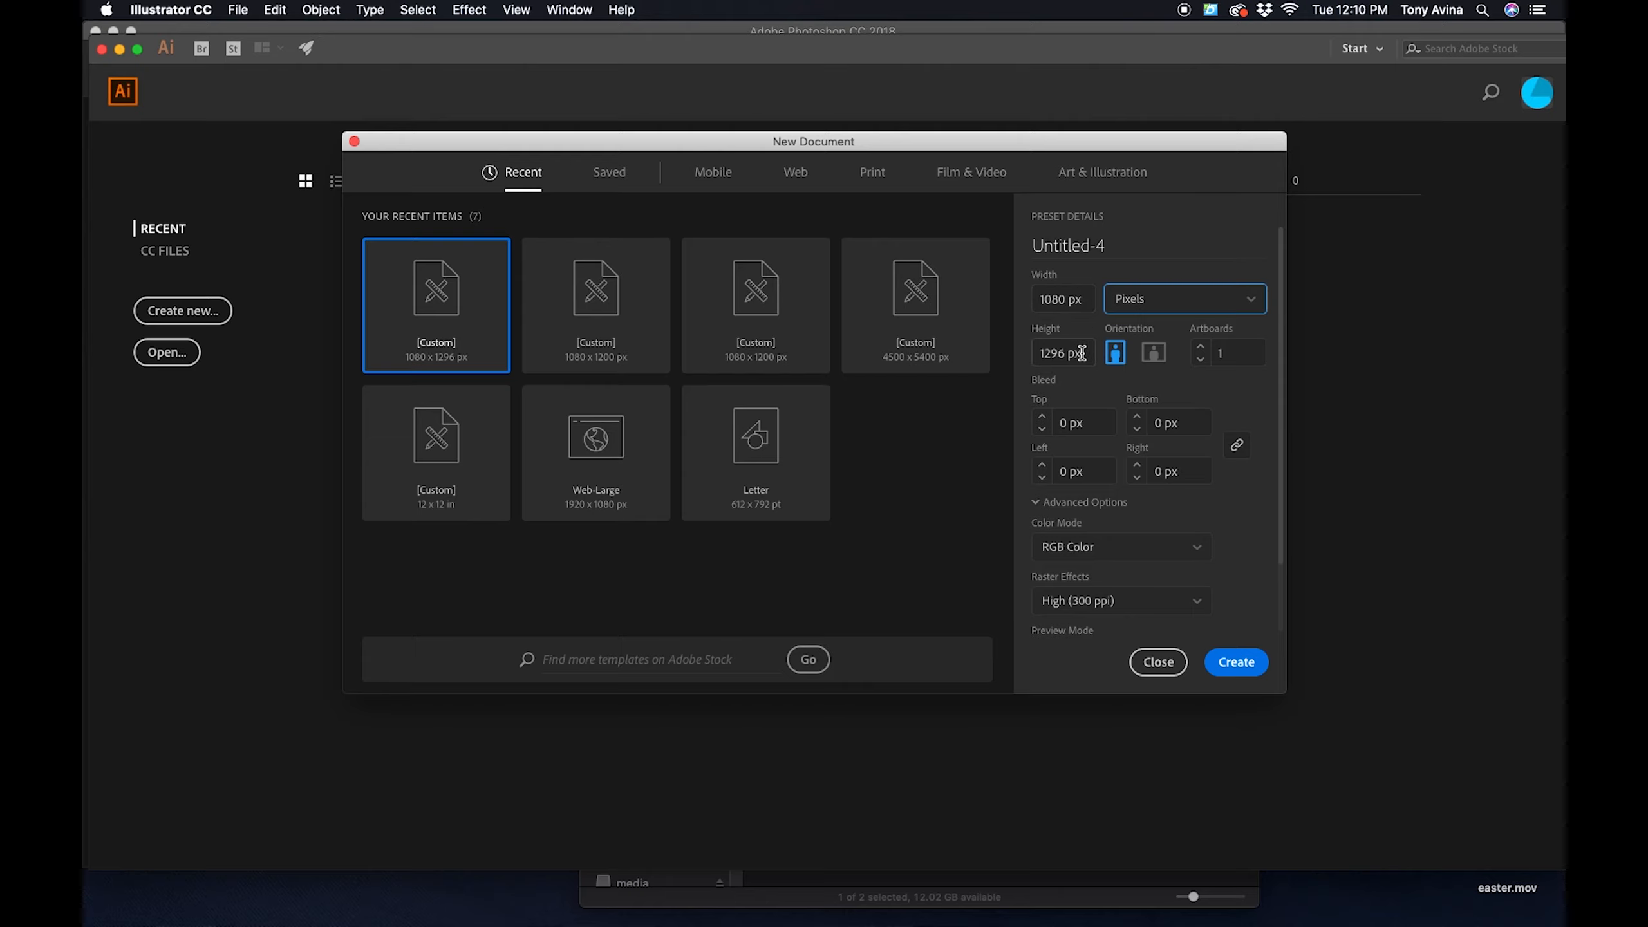
{"action": "left_click", "coordinate": [1088, 298]}
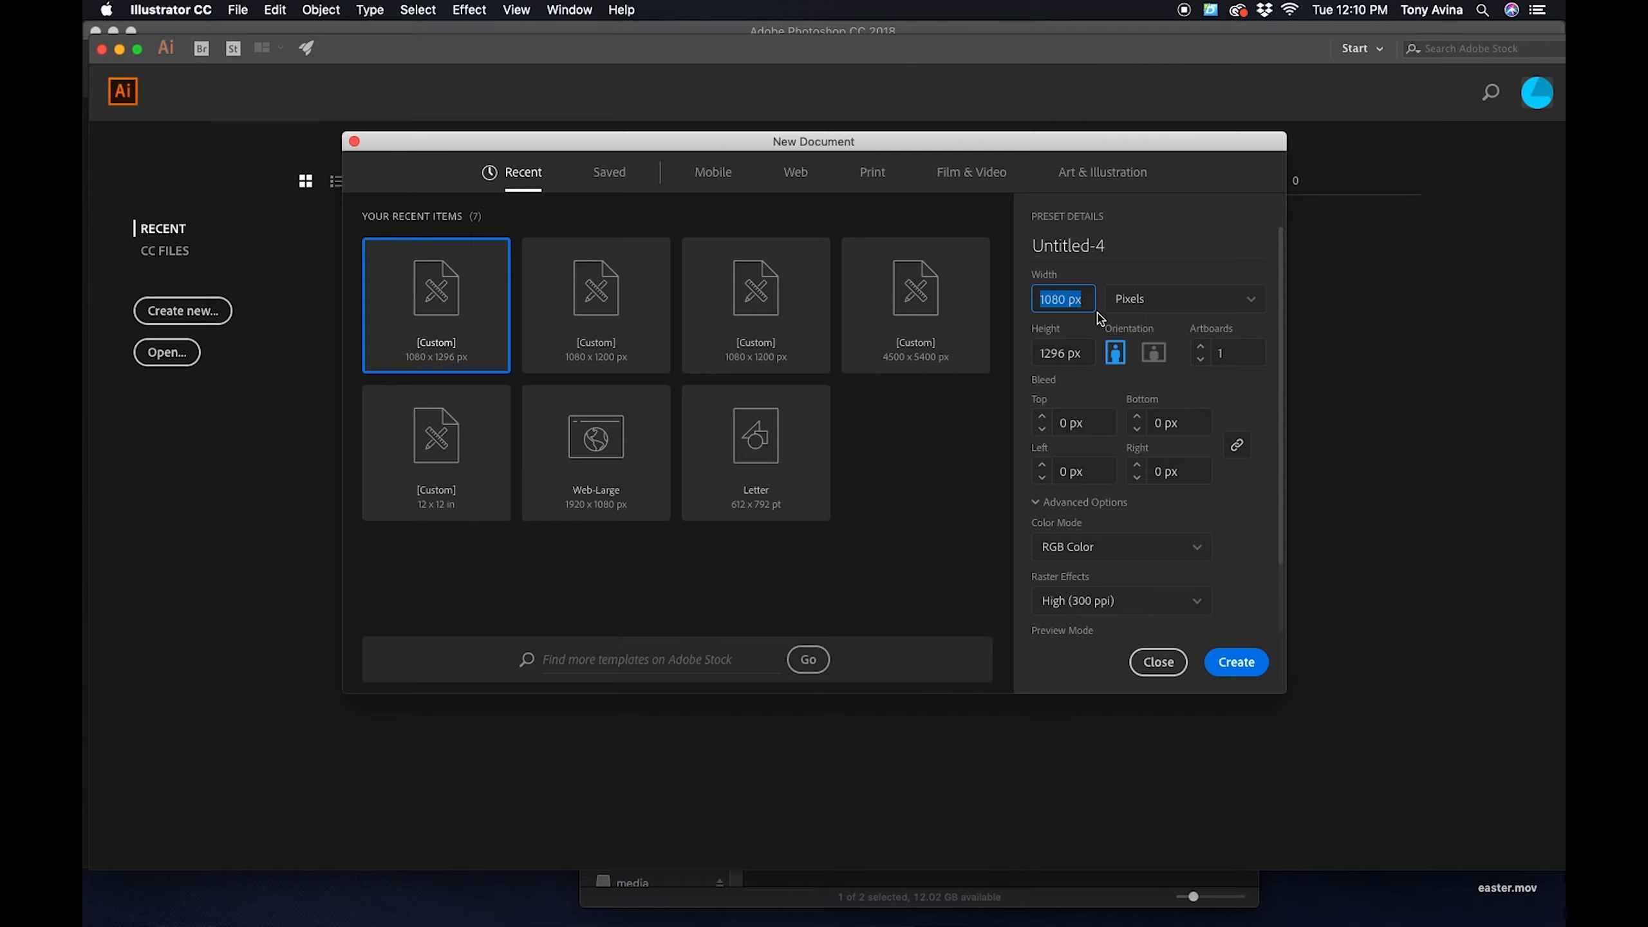
{"action": "type", "text": "10"}
{"action": "key", "text": "Tab"}
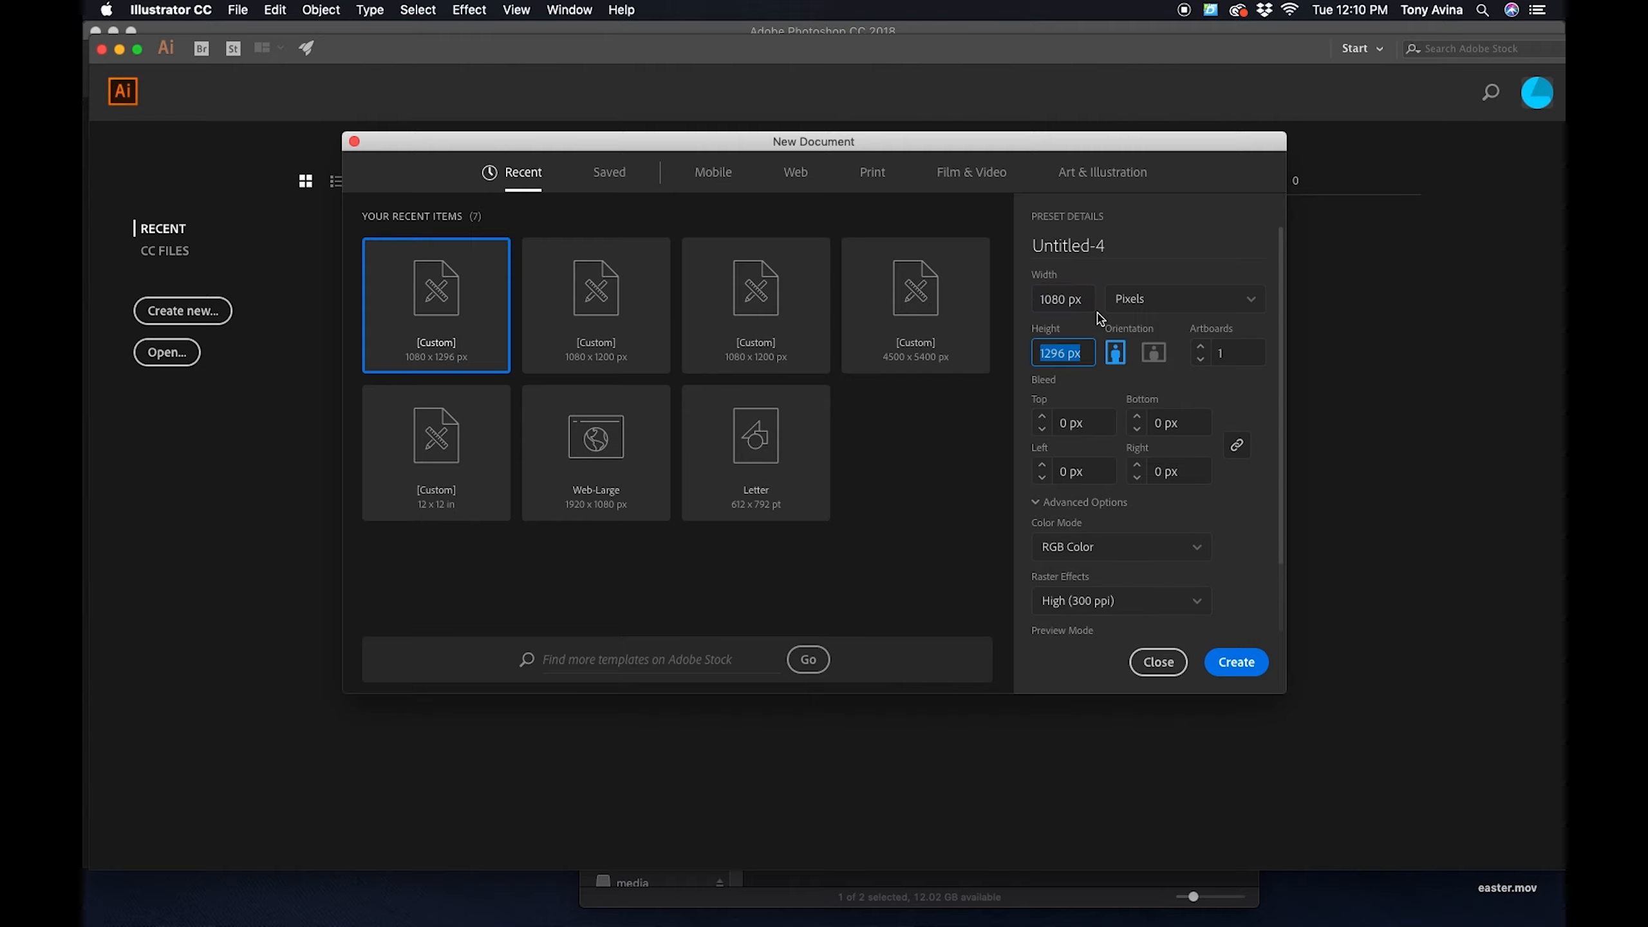
{"action": "type", "text": "12"}
{"action": "left_click", "coordinate": [1245, 383]}
- Create the document with RGB Color mode, High (300 ppi) raster effects and the Default preview mode
{"action": "left_click", "coordinate": [1101, 557]}
{"action": "scroll", "coordinate": [1097, 556], "scroll_direction": "down", "scroll_amount": 2}
{"action": "left_click", "coordinate": [1148, 443]}
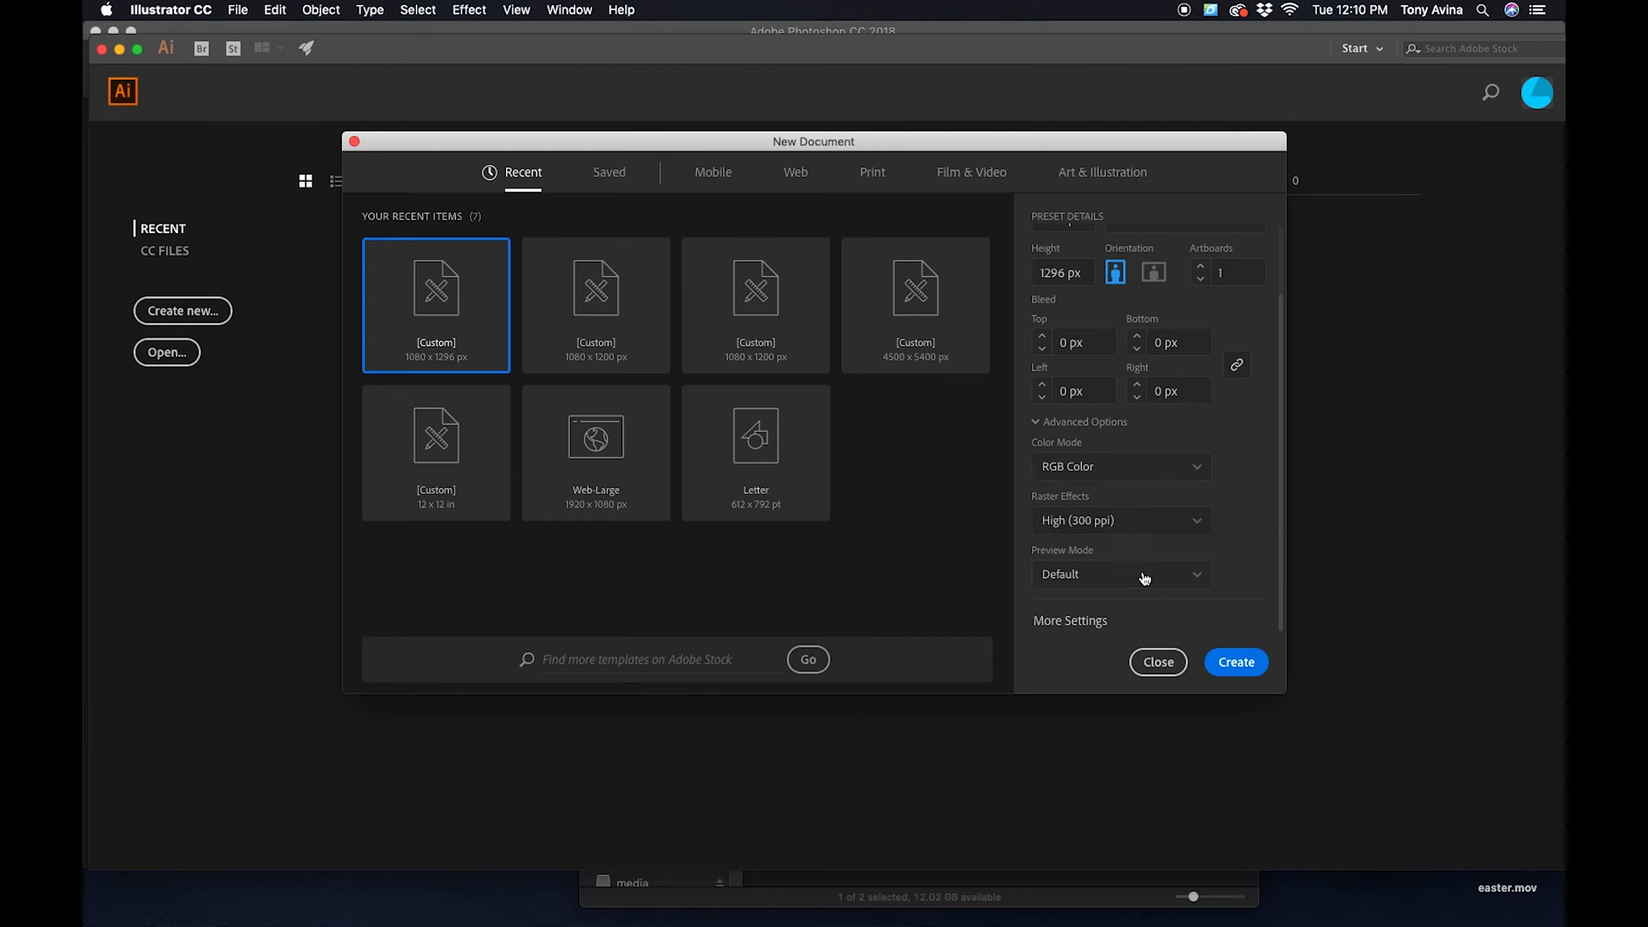
{"action": "left_click", "coordinate": [1236, 664]}
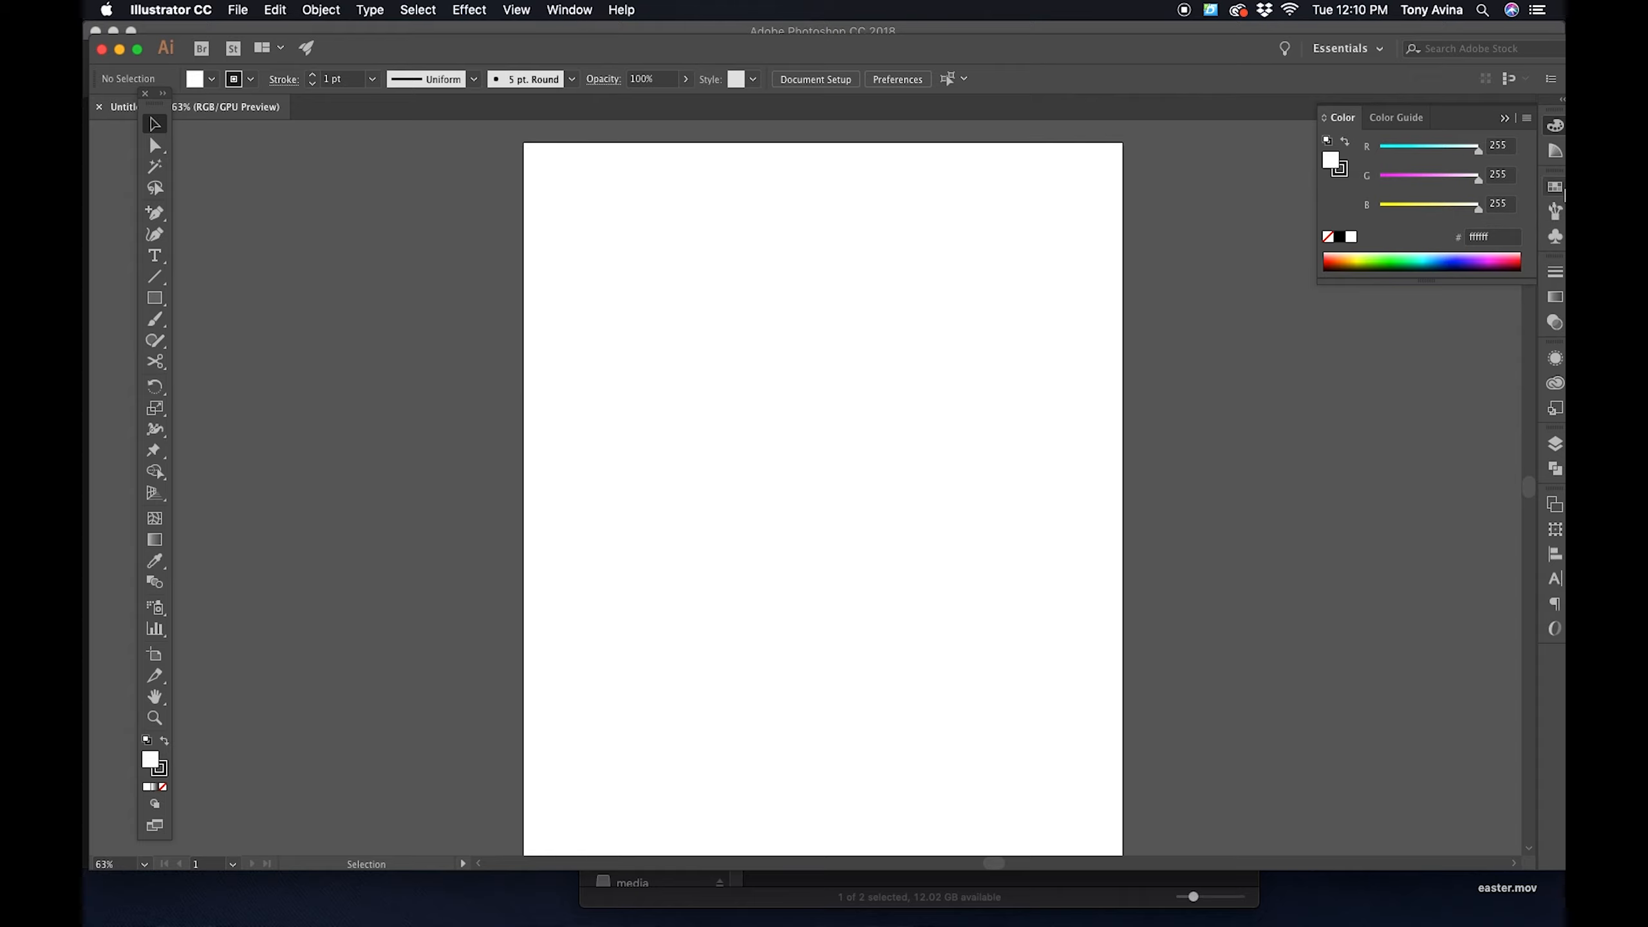
- Show the Swatches and redefine the Black swatch as pure black with RGB values 0, 0, 0
{"action": "left_click", "coordinate": [570, 9]}
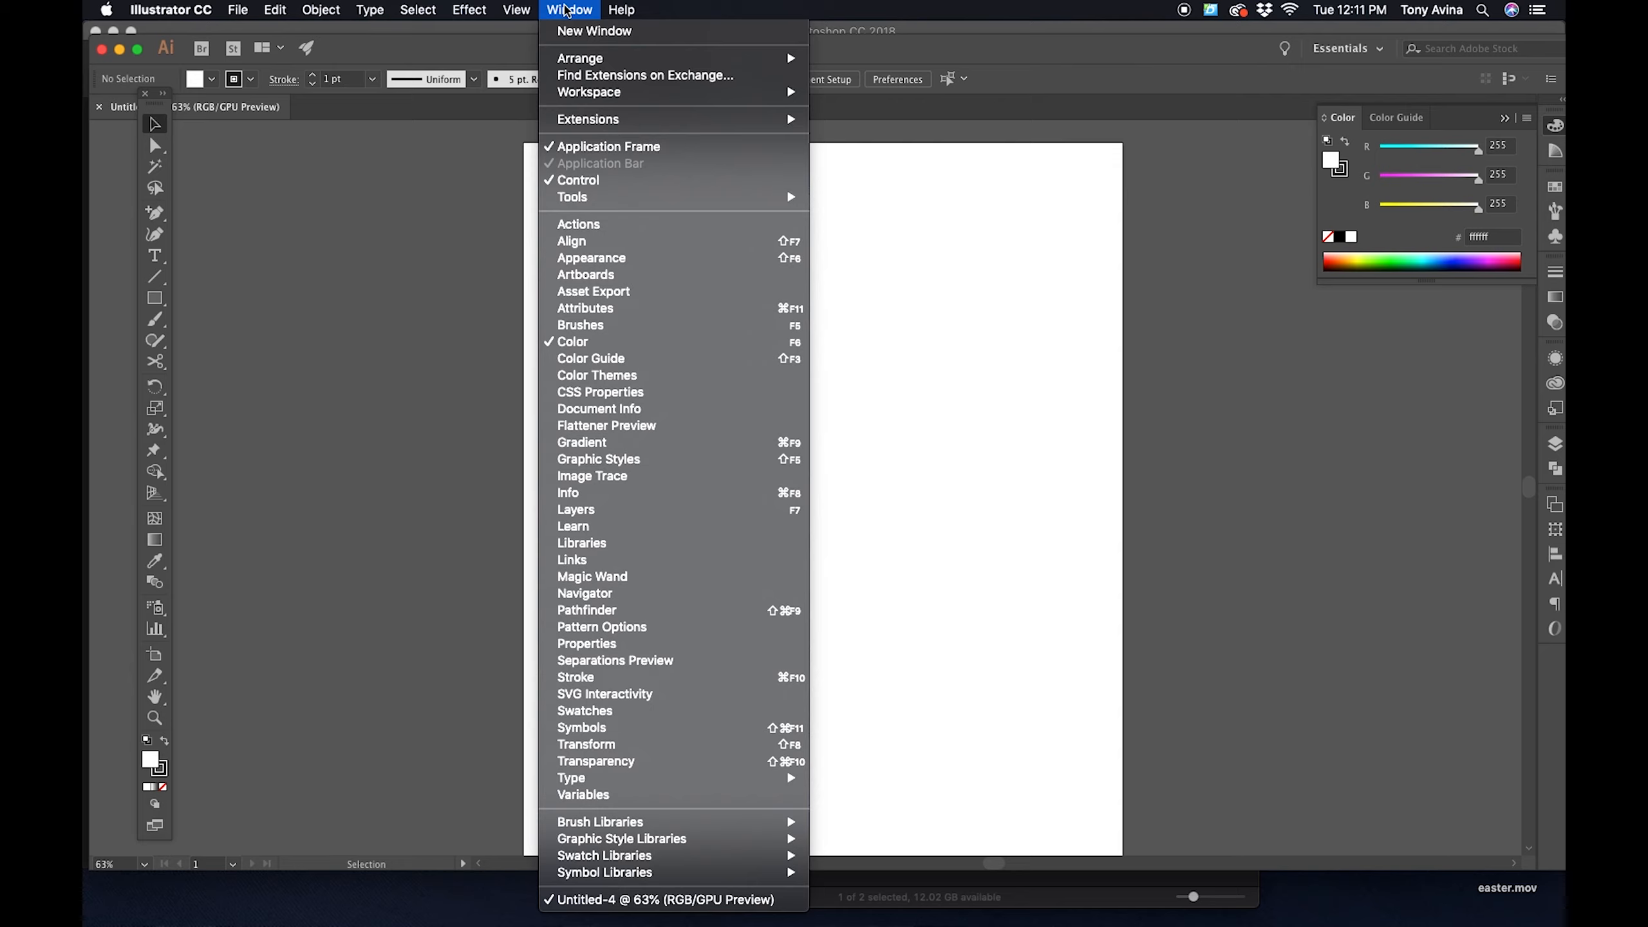
{"action": "left_click", "coordinate": [635, 714]}
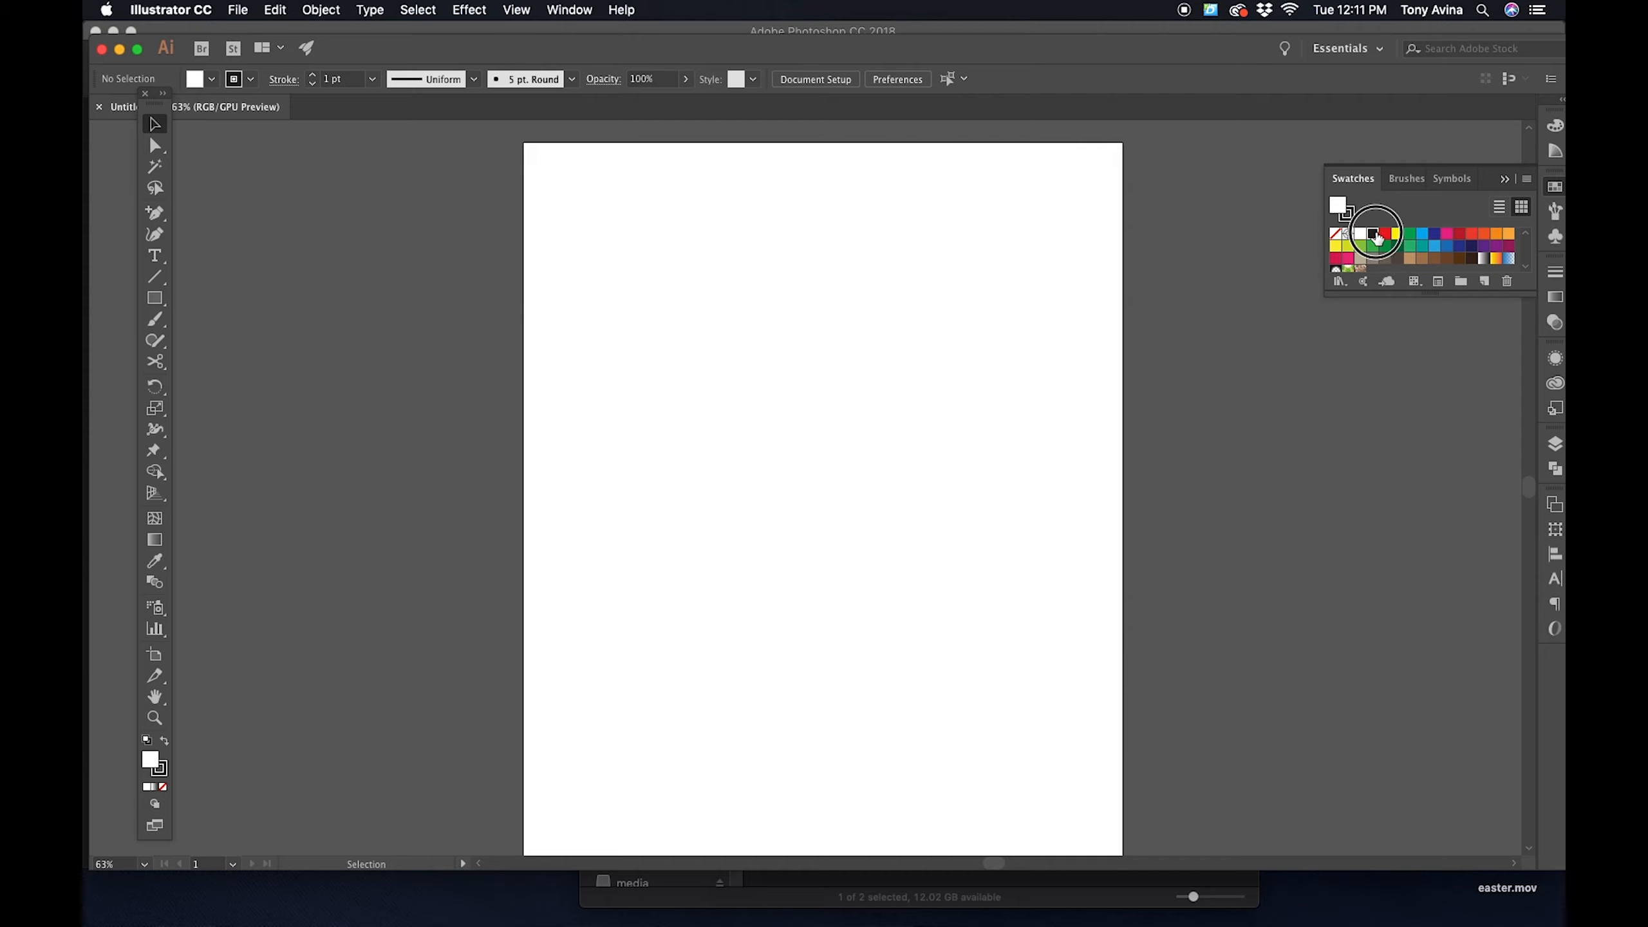
{"action": "double_click", "coordinate": [1377, 237]}
{"action": "left_click", "coordinate": [901, 415]}
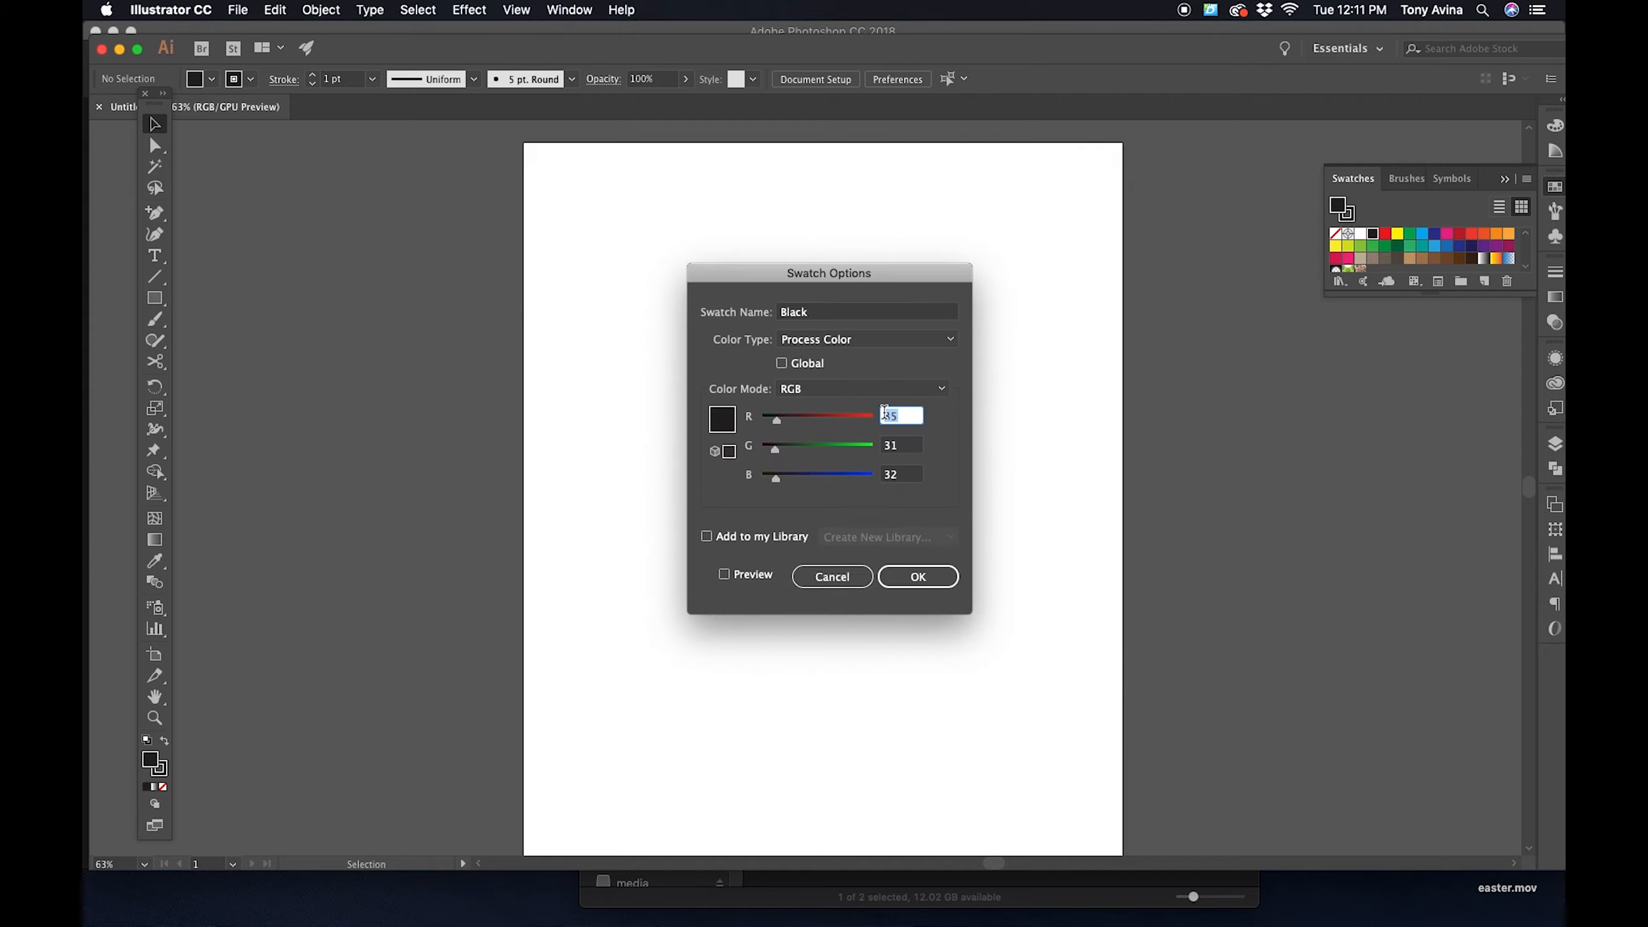
{"action": "key", "text": "Tab"}
{"action": "type", "text": "0"}
{"action": "key", "text": "Tab"}
{"action": "type", "text": "0"}
{"action": "left_click", "coordinate": [917, 576]}
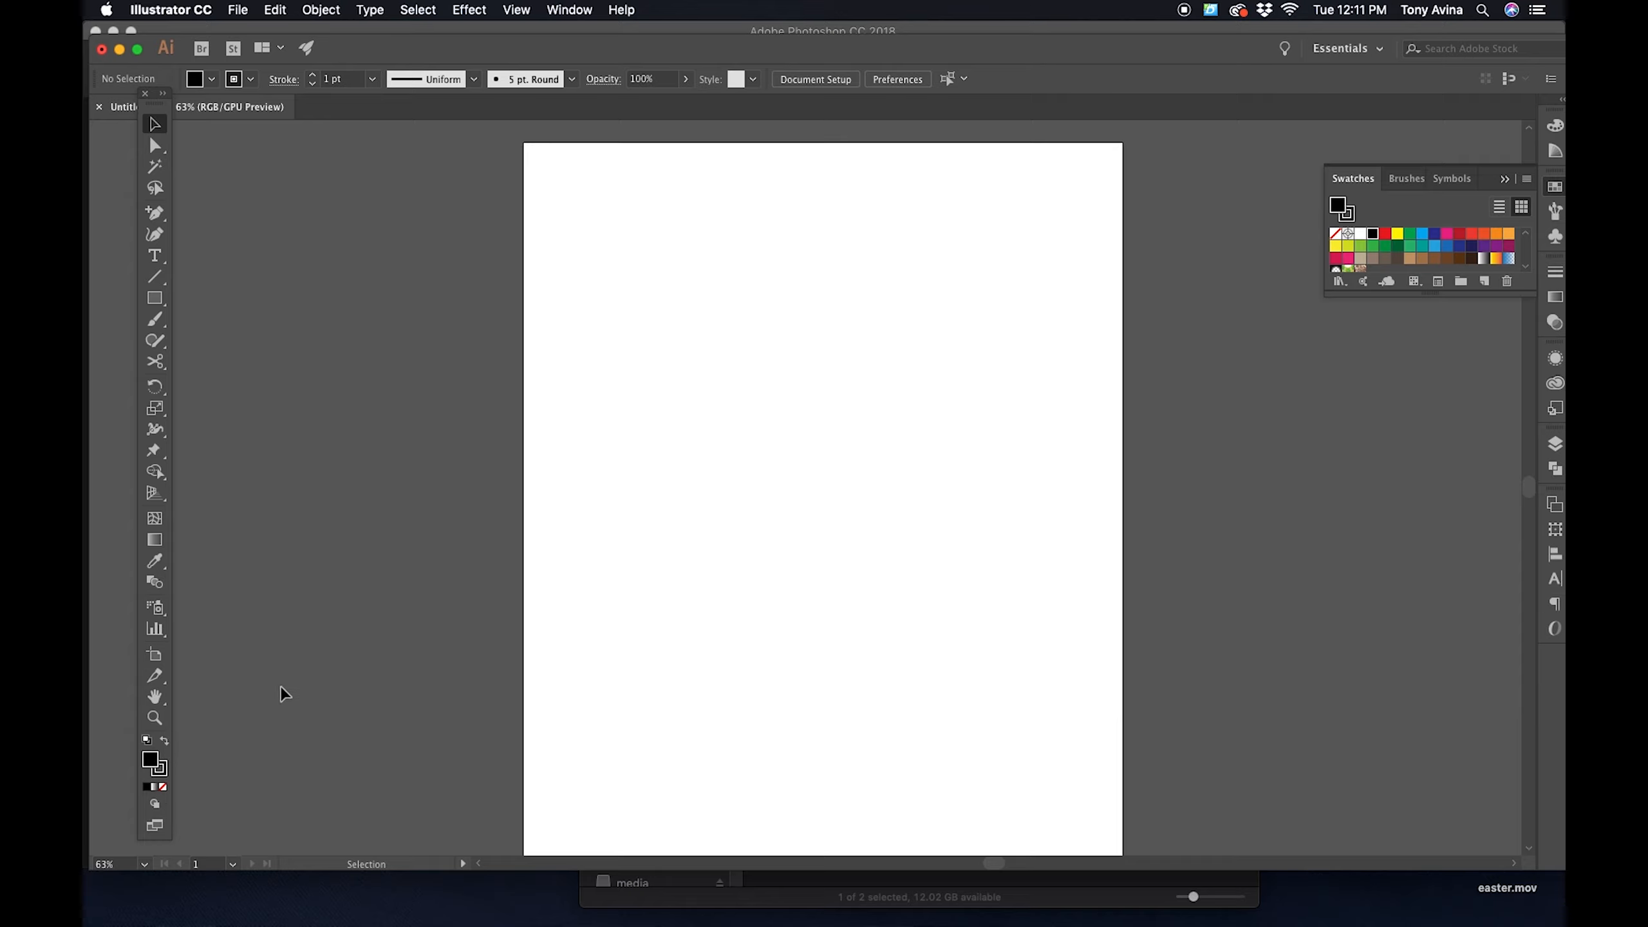
- Draw a dark-filled circle about 837 px in diameter in the middle of the artboard with the Ellipse tool
{"action": "left_click", "coordinate": [163, 743]}
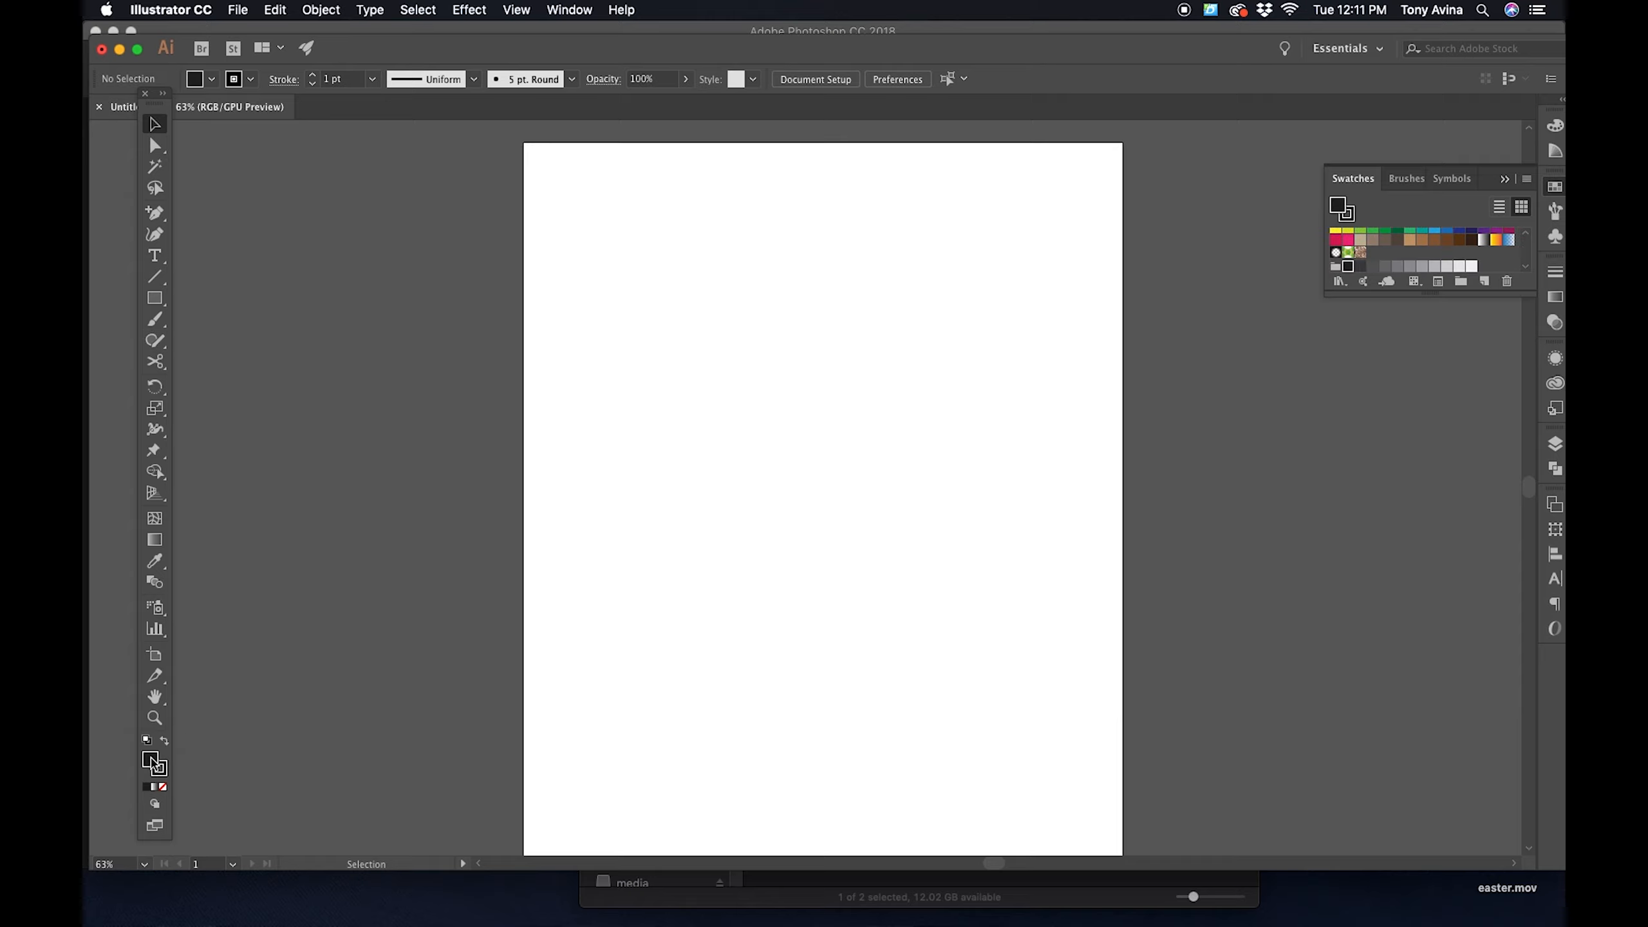
{"action": "left_click", "coordinate": [154, 300]}
{"action": "left_click", "coordinate": [154, 300]}
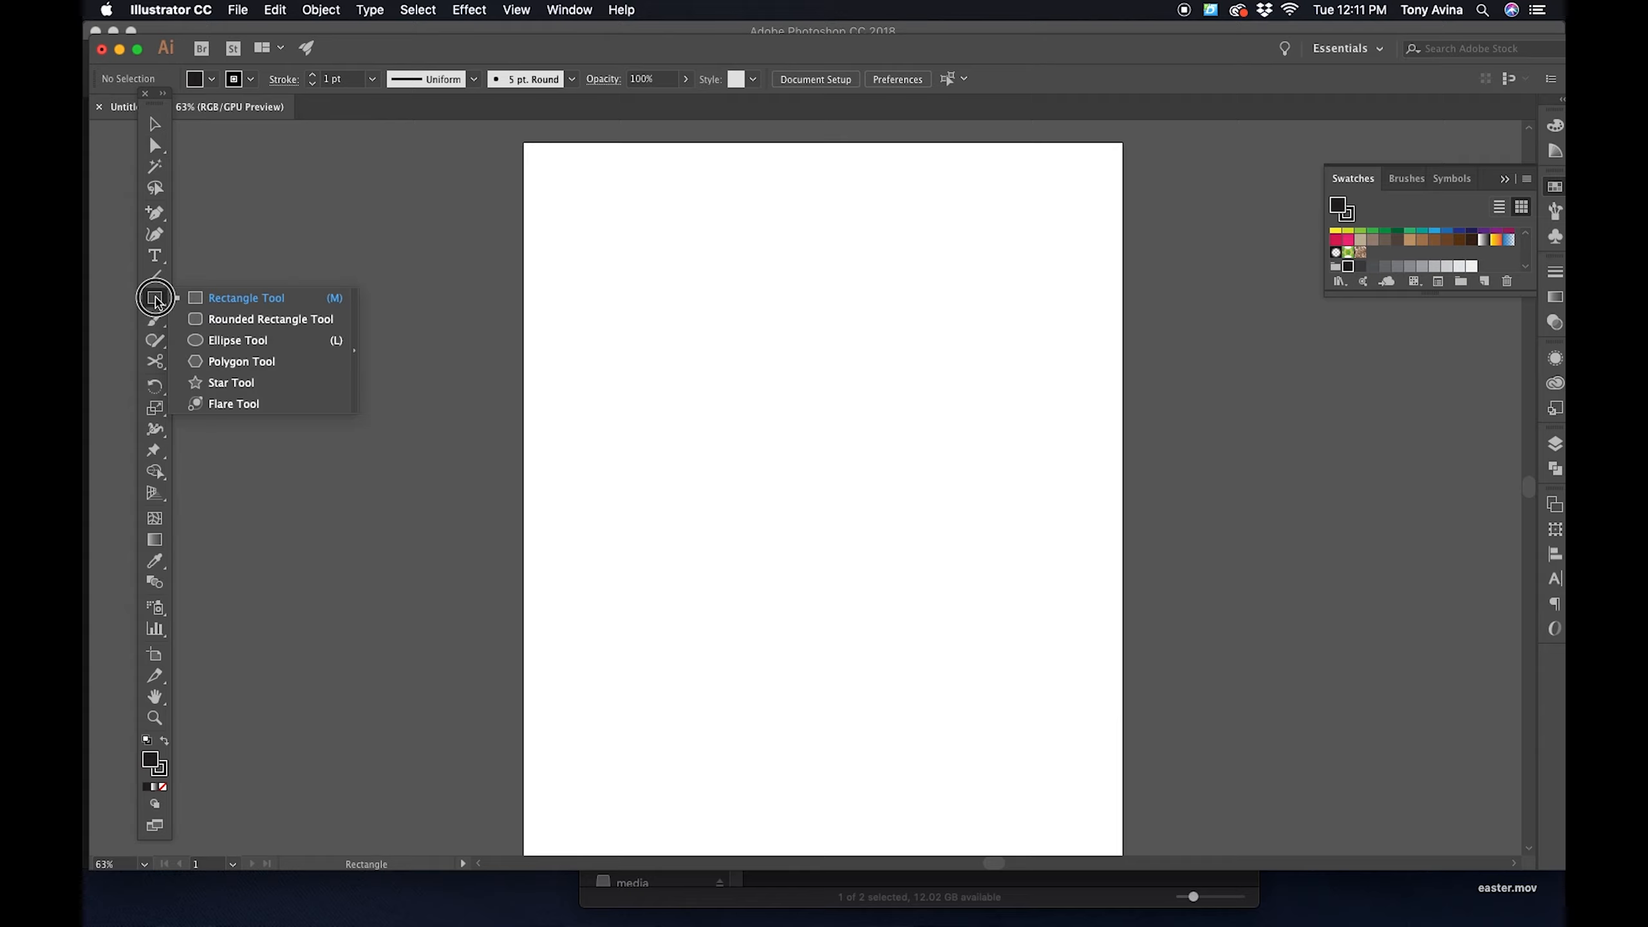
{"action": "left_click_drag", "start_coordinate": [155, 302], "coordinate": [207, 342]}
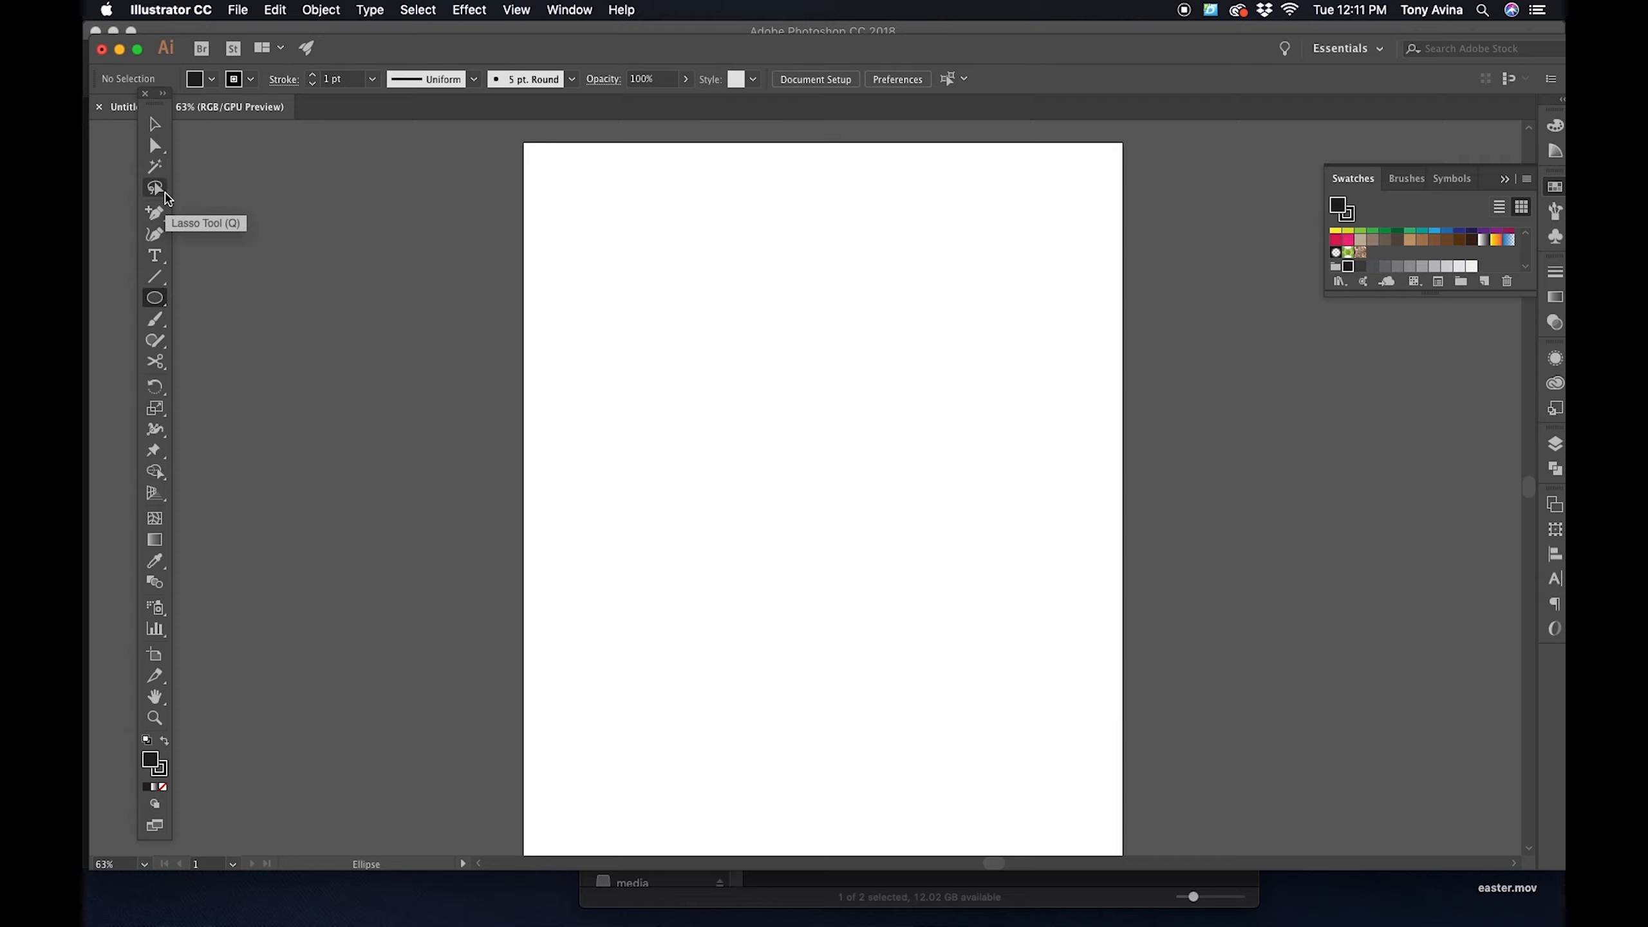
{"action": "left_click", "coordinate": [154, 124]}
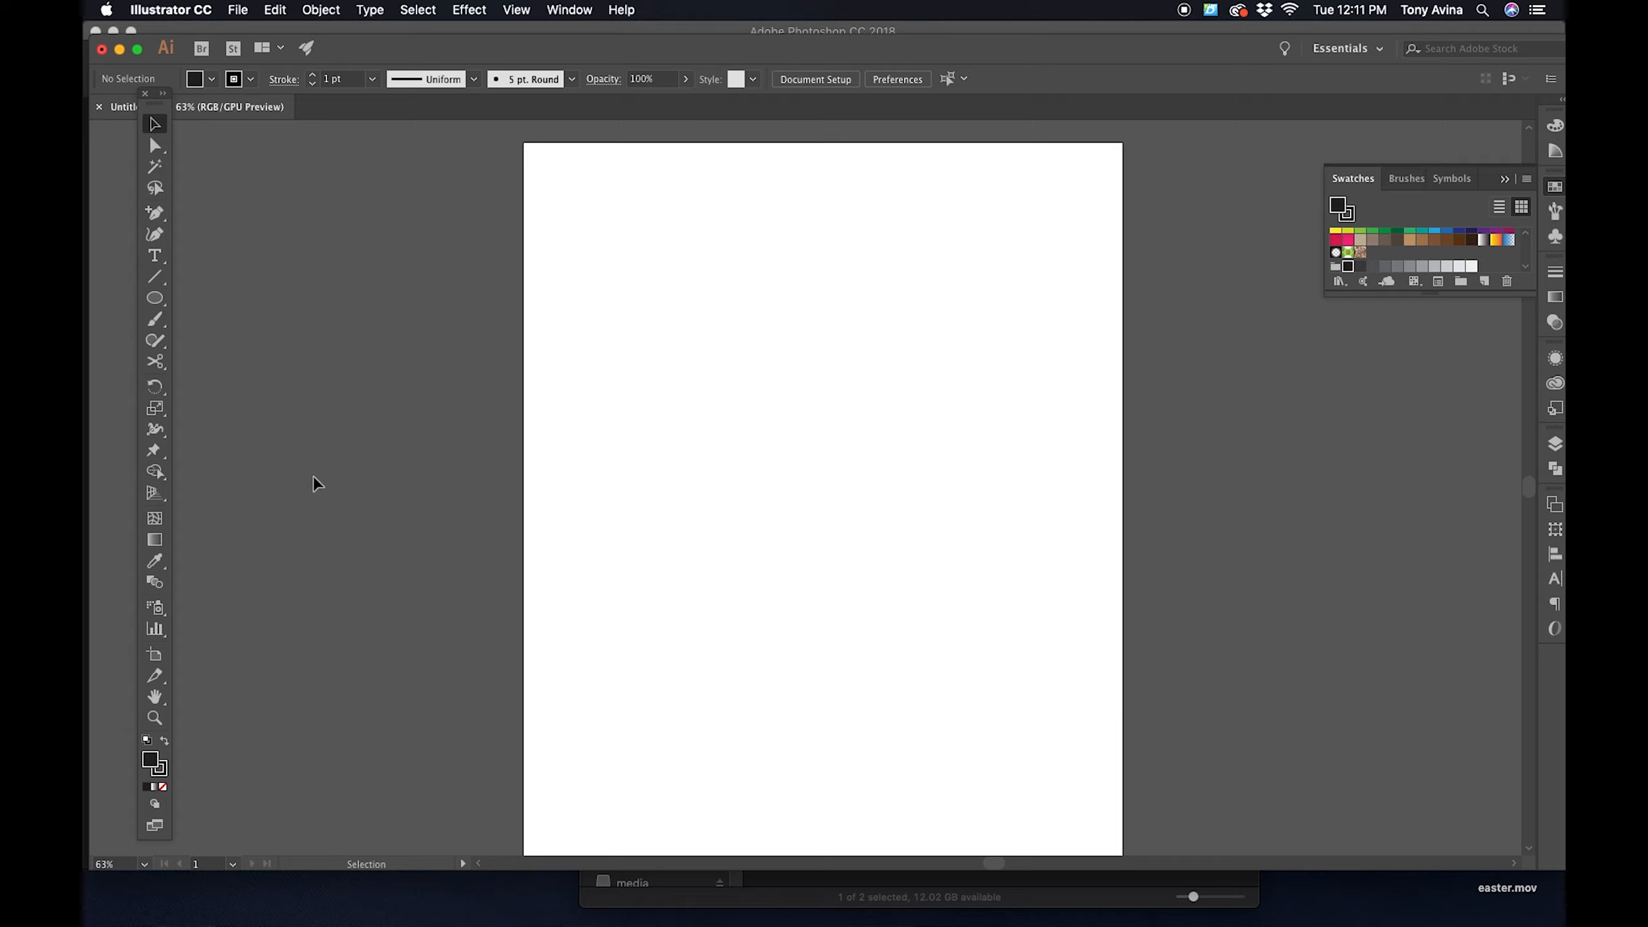
{"action": "left_click", "coordinate": [154, 301]}
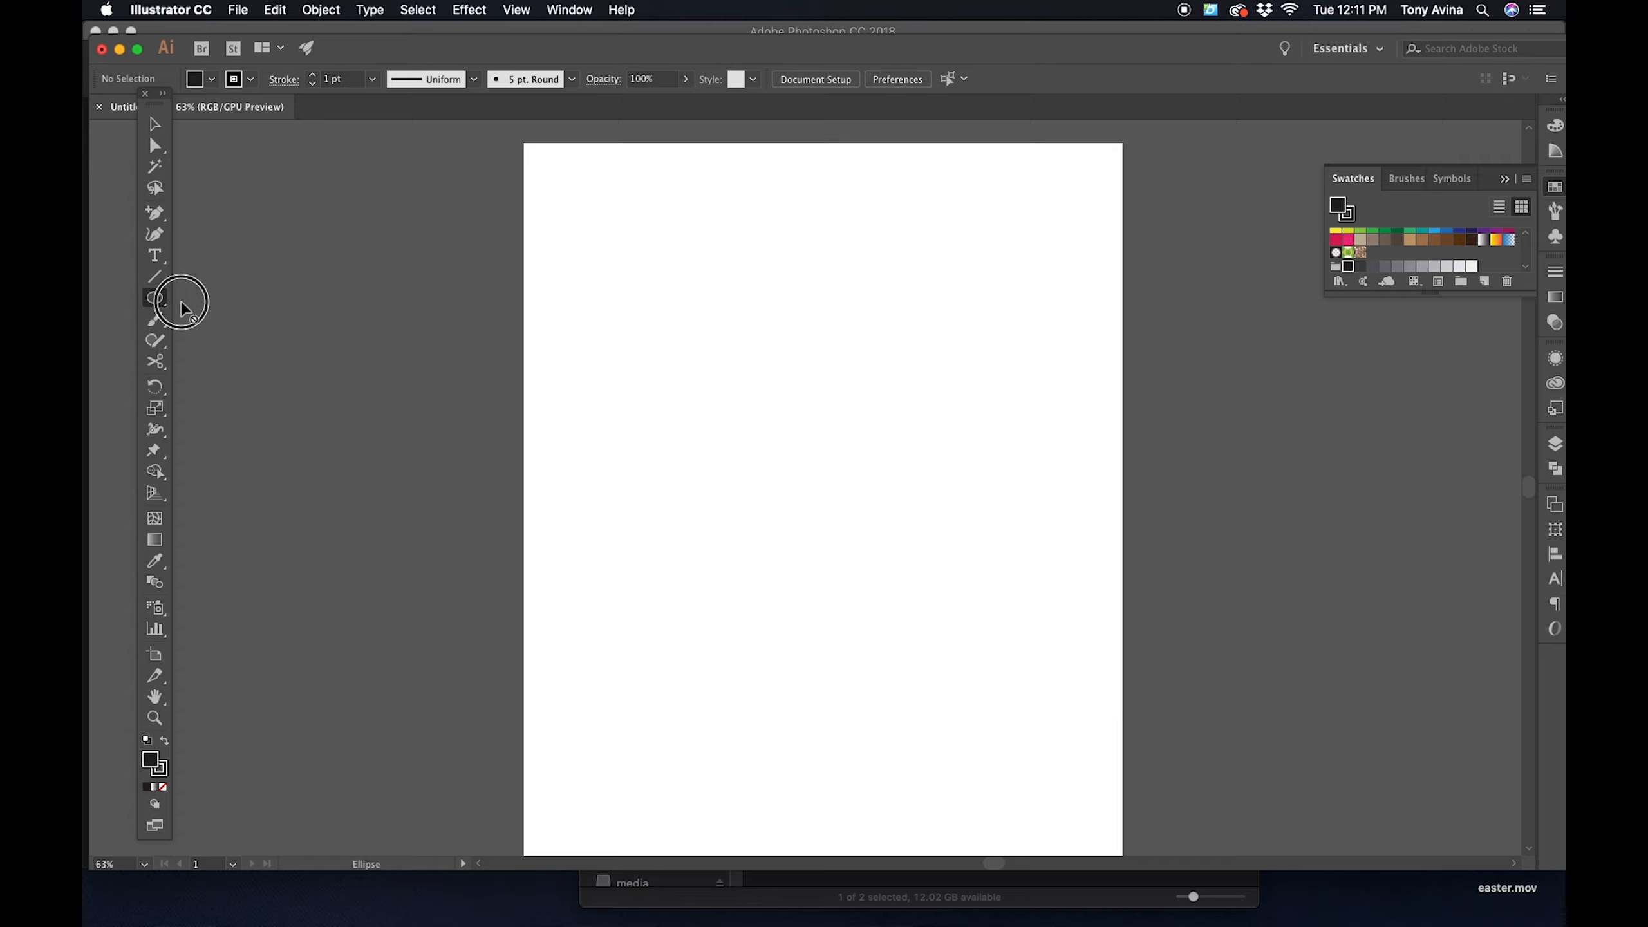
{"action": "left_click_drag", "start_coordinate": [155, 305], "coordinate": [247, 297]}
{"action": "left_click_drag", "start_coordinate": [591, 283], "coordinate": [1052, 700]}
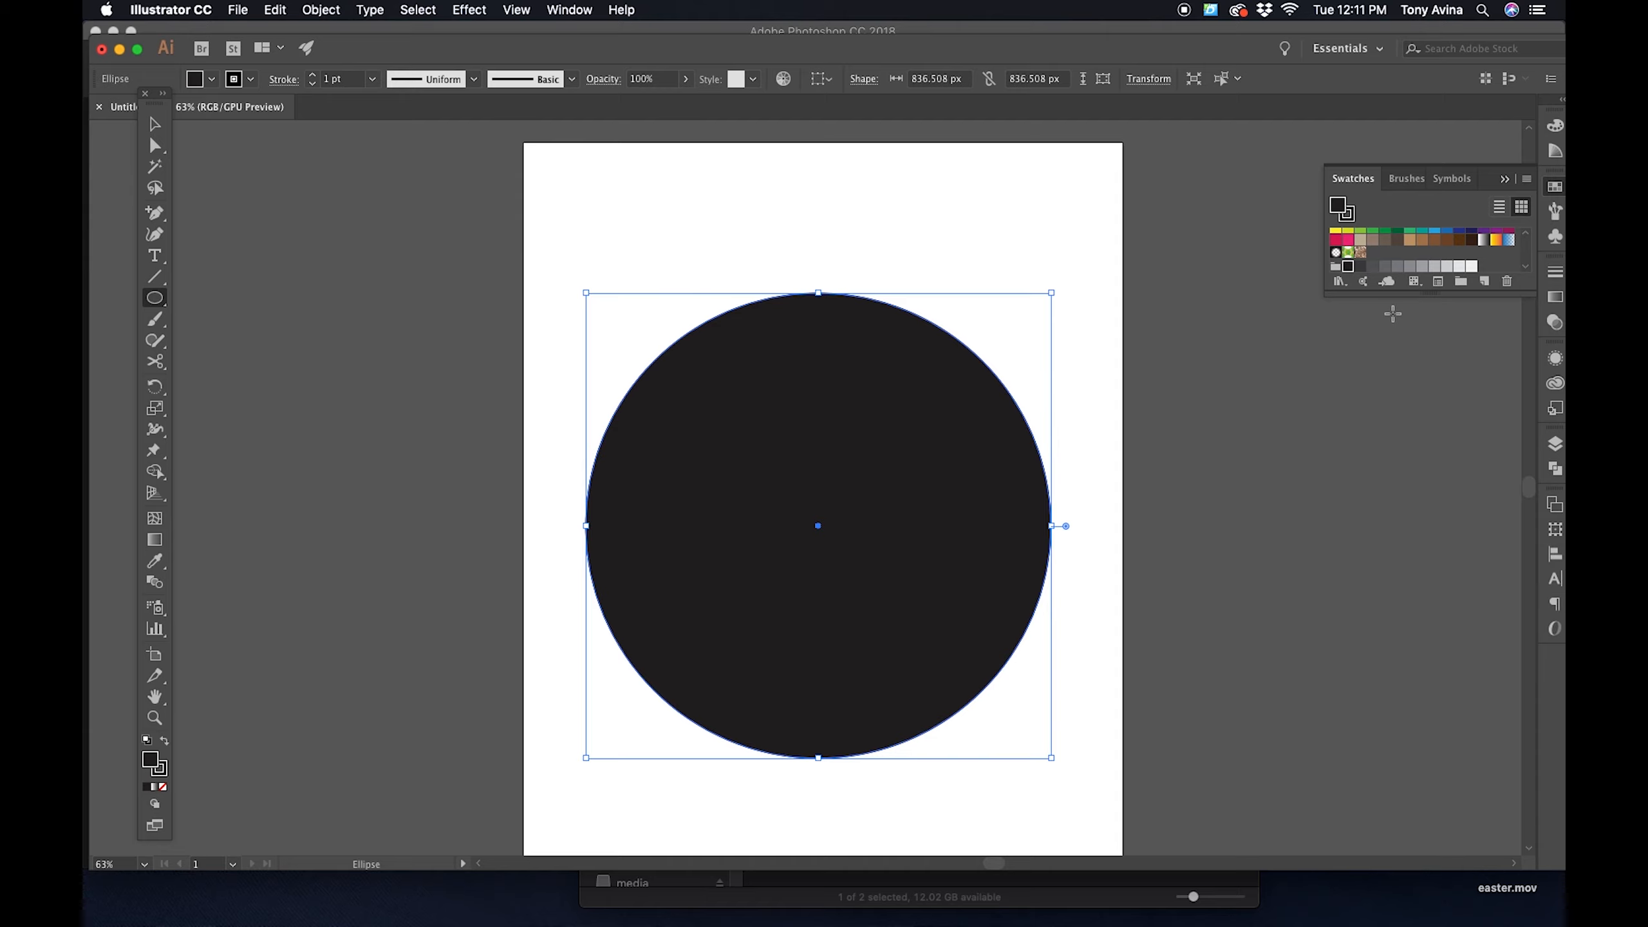
- Fill the circle with the redefined Black swatch and make that swatch a global color
{"action": "scroll", "coordinate": [1393, 314], "scroll_direction": "down", "scroll_amount": 5}
{"action": "scroll", "coordinate": [1430, 379], "scroll_direction": "up", "scroll_amount": 1}
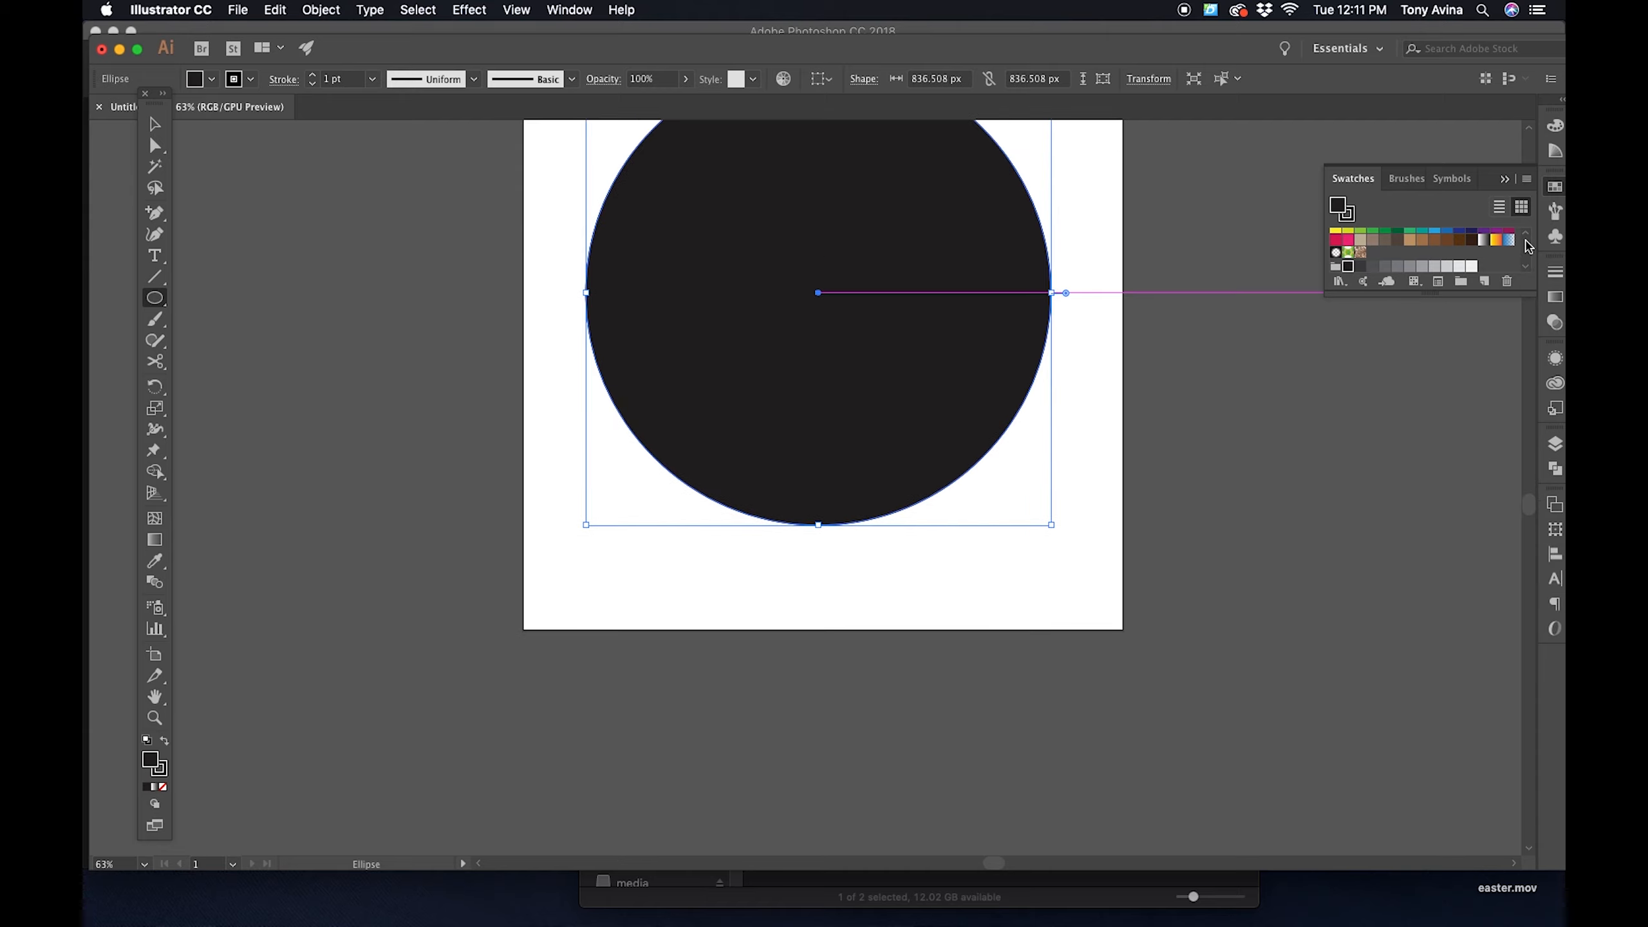
{"action": "left_click", "coordinate": [1373, 232]}
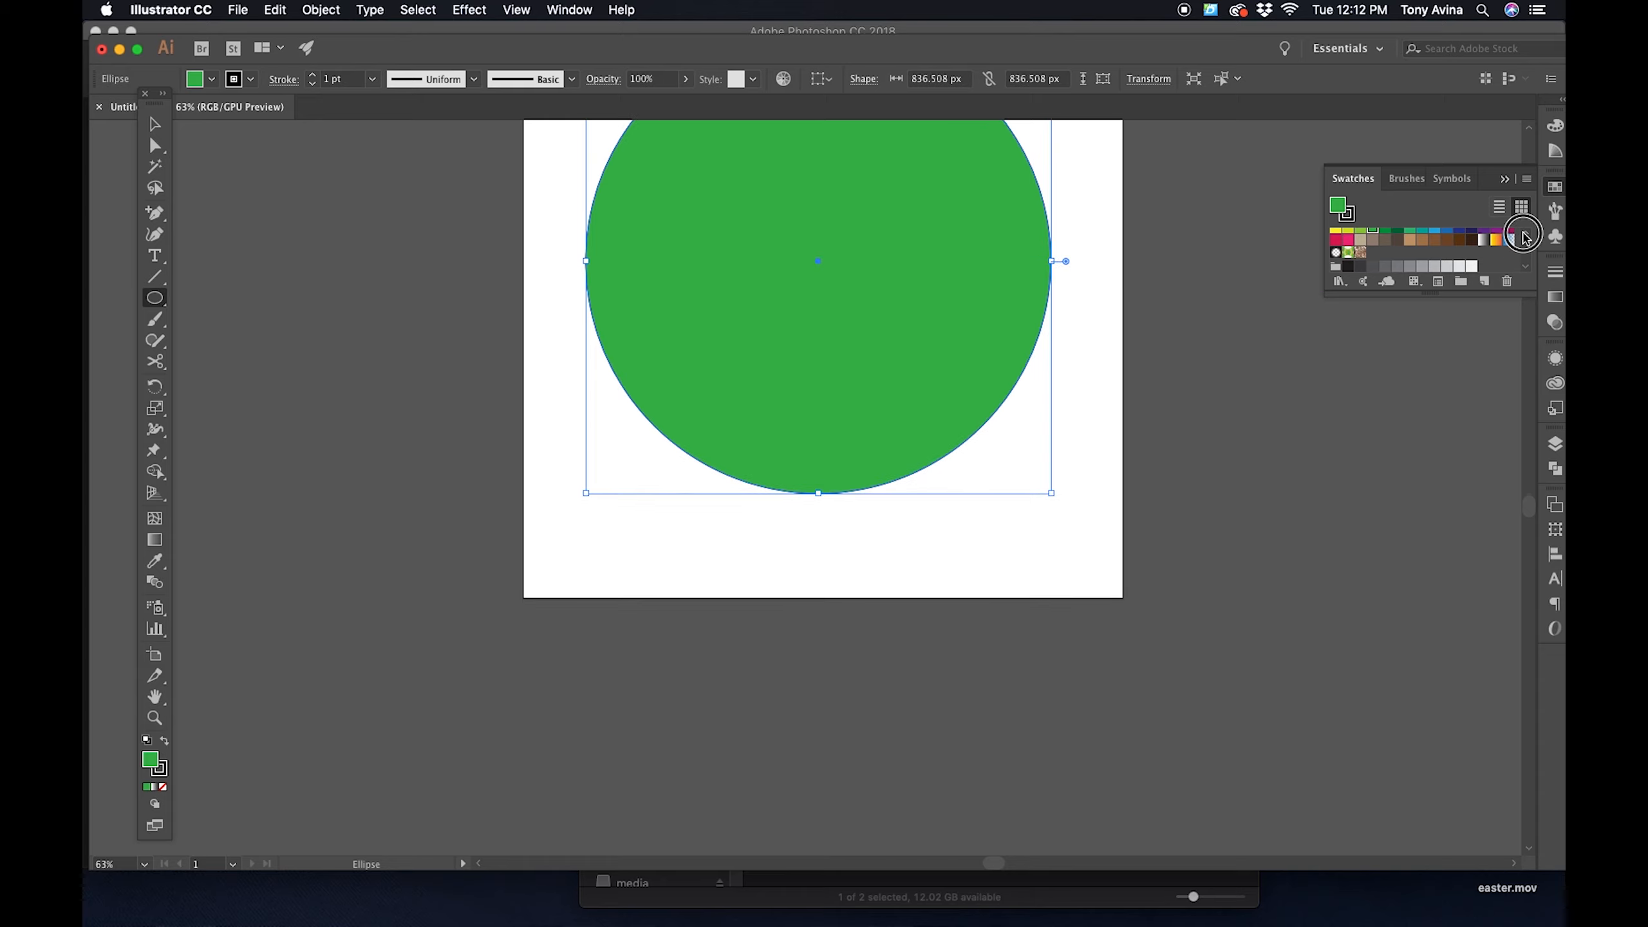
{"action": "left_click", "coordinate": [1526, 235]}
{"action": "double_click", "coordinate": [1373, 233]}
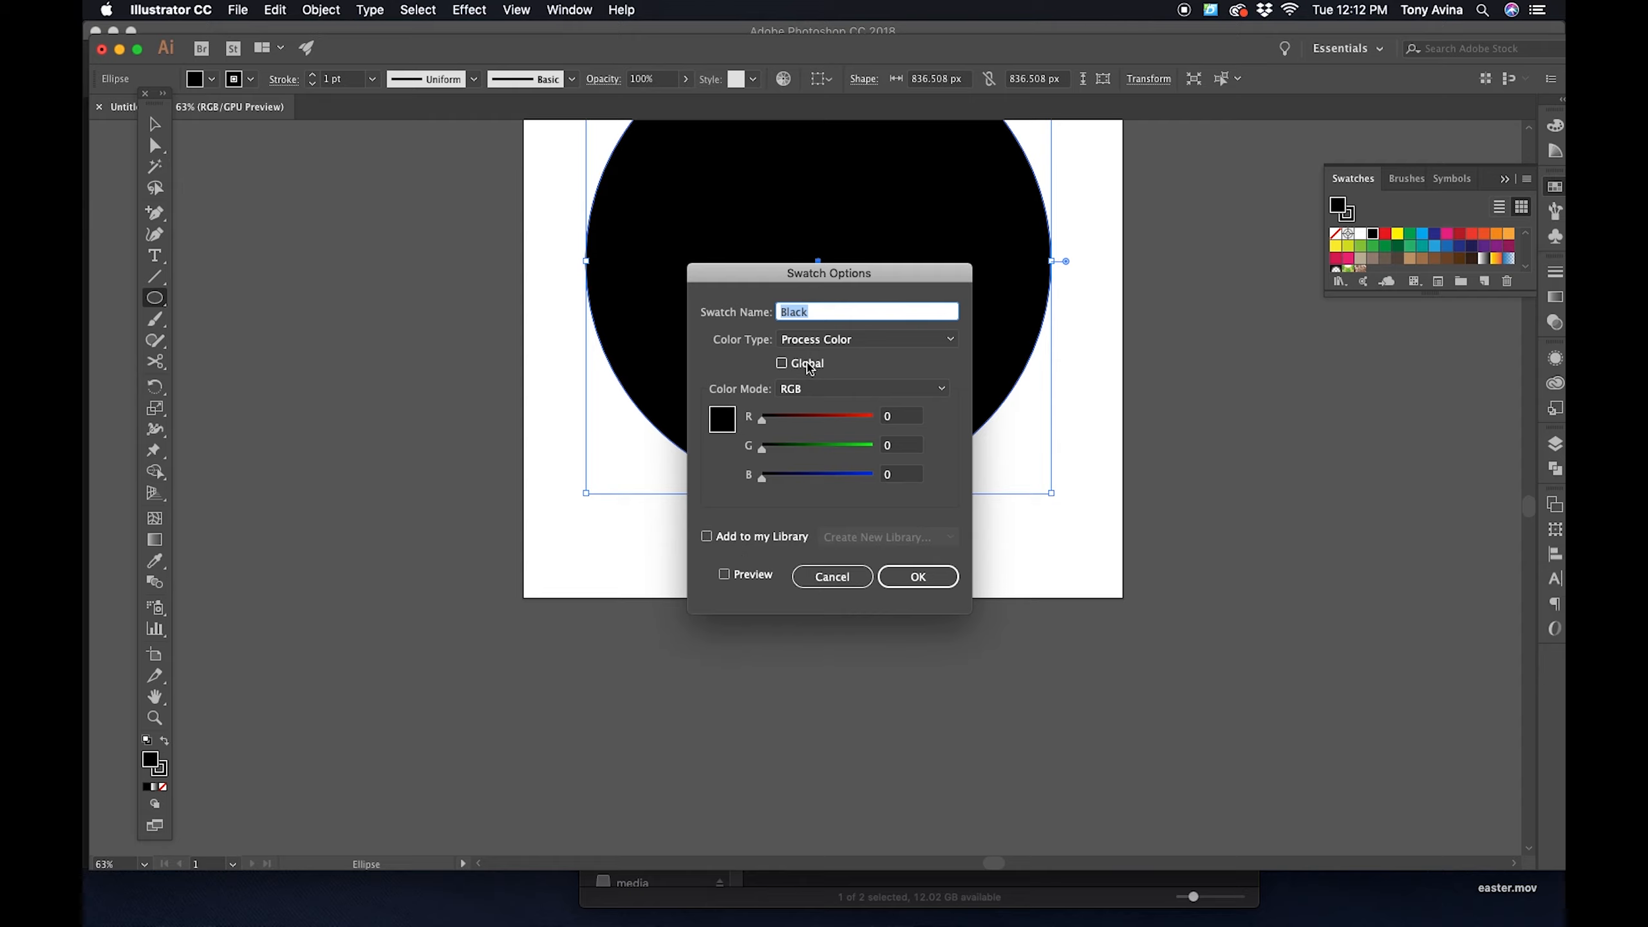
{"action": "left_click", "coordinate": [782, 364]}
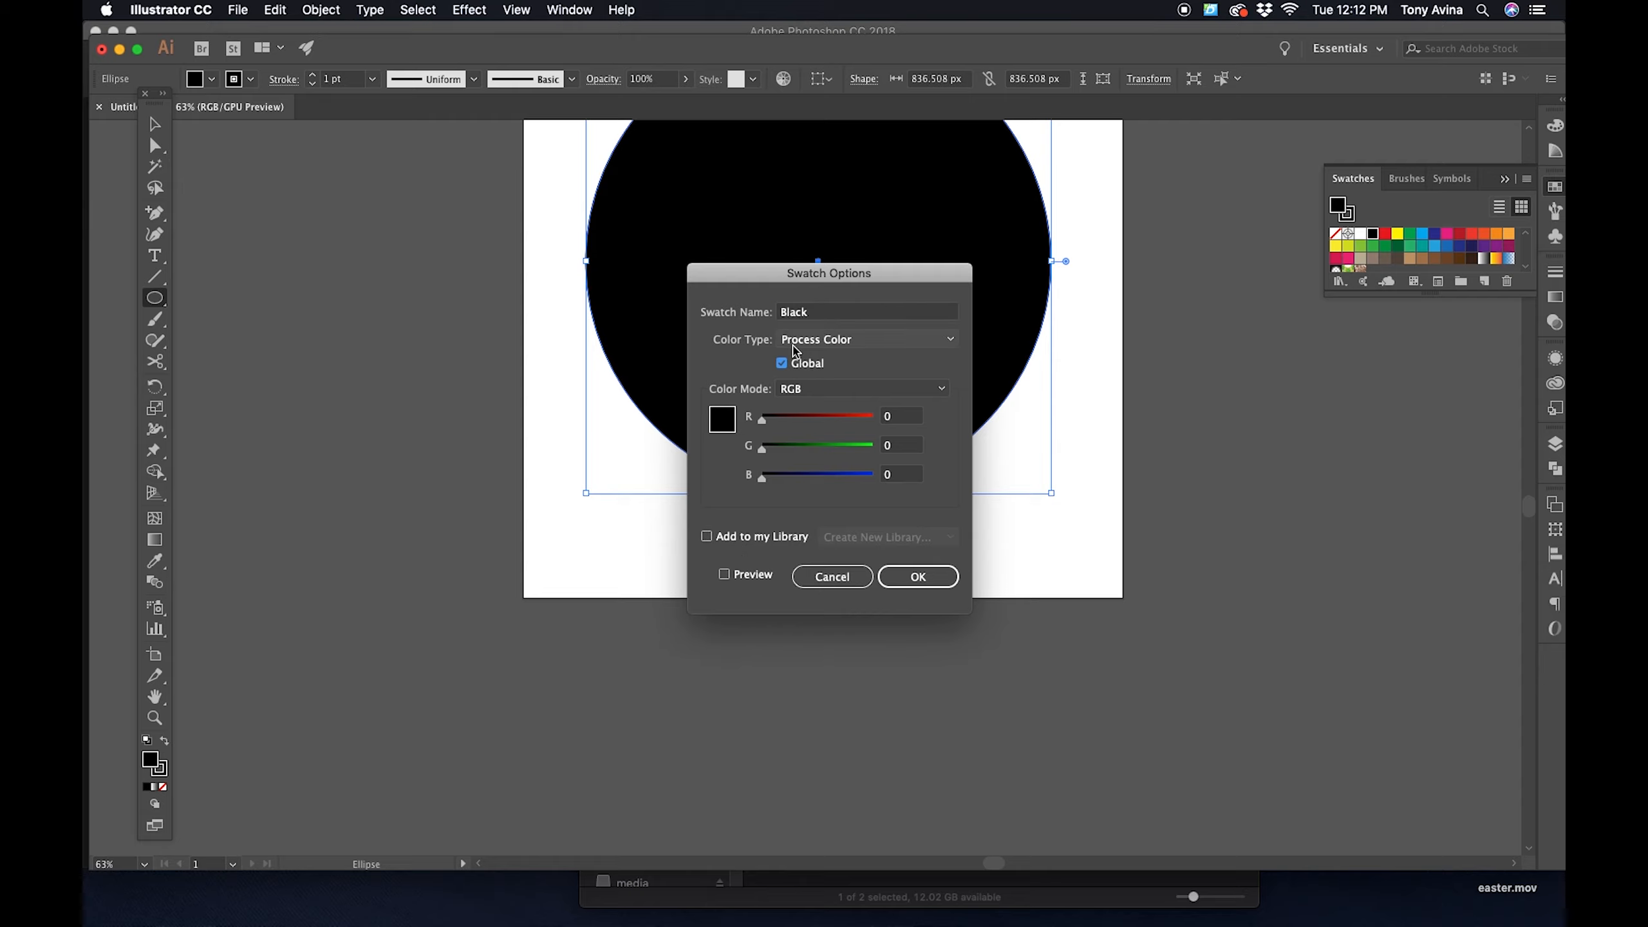
{"action": "left_click", "coordinate": [917, 576]}
- Delete the black circle from the artboard
{"action": "scroll", "coordinate": [953, 593], "scroll_direction": "up", "scroll_amount": 5}
{"action": "left_click", "coordinate": [159, 122]}
{"action": "left_click_drag", "start_coordinate": [794, 342], "coordinate": [800, 343]}
{"action": "left_click", "coordinate": [1109, 324]}
{"action": "left_click", "coordinate": [999, 344]}
{"action": "key", "text": "Delete"}
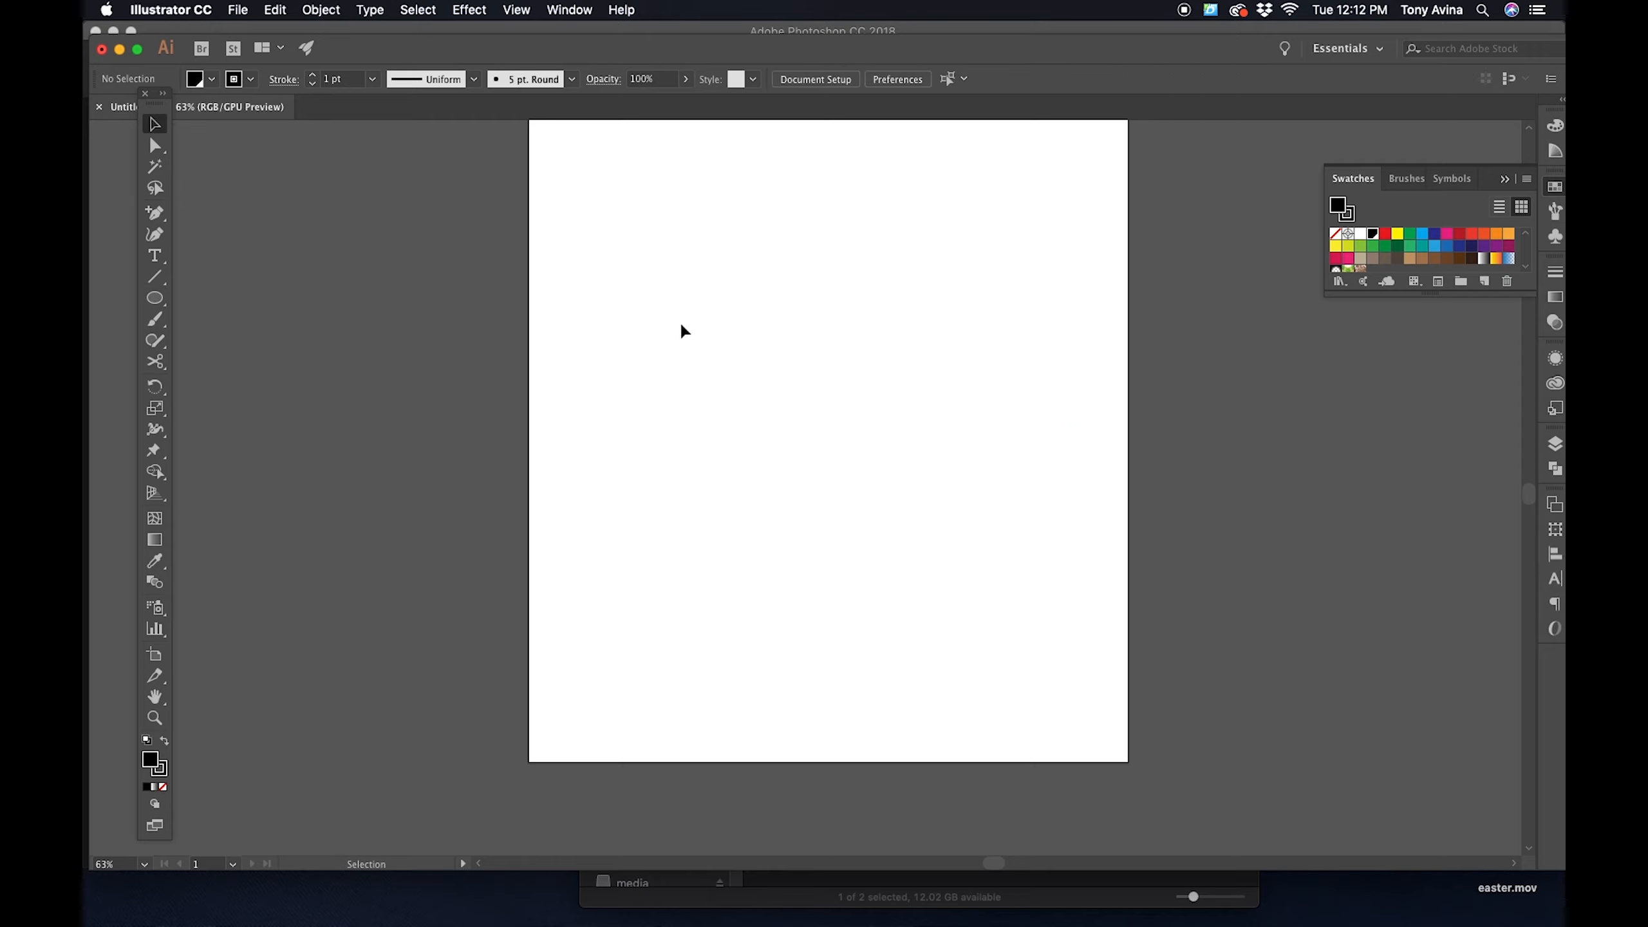
- Add the text WORDS ON CURVES in the Impact font, scaled to about 88 pt, in the upper part of the artboard
{"action": "left_click", "coordinate": [151, 299]}
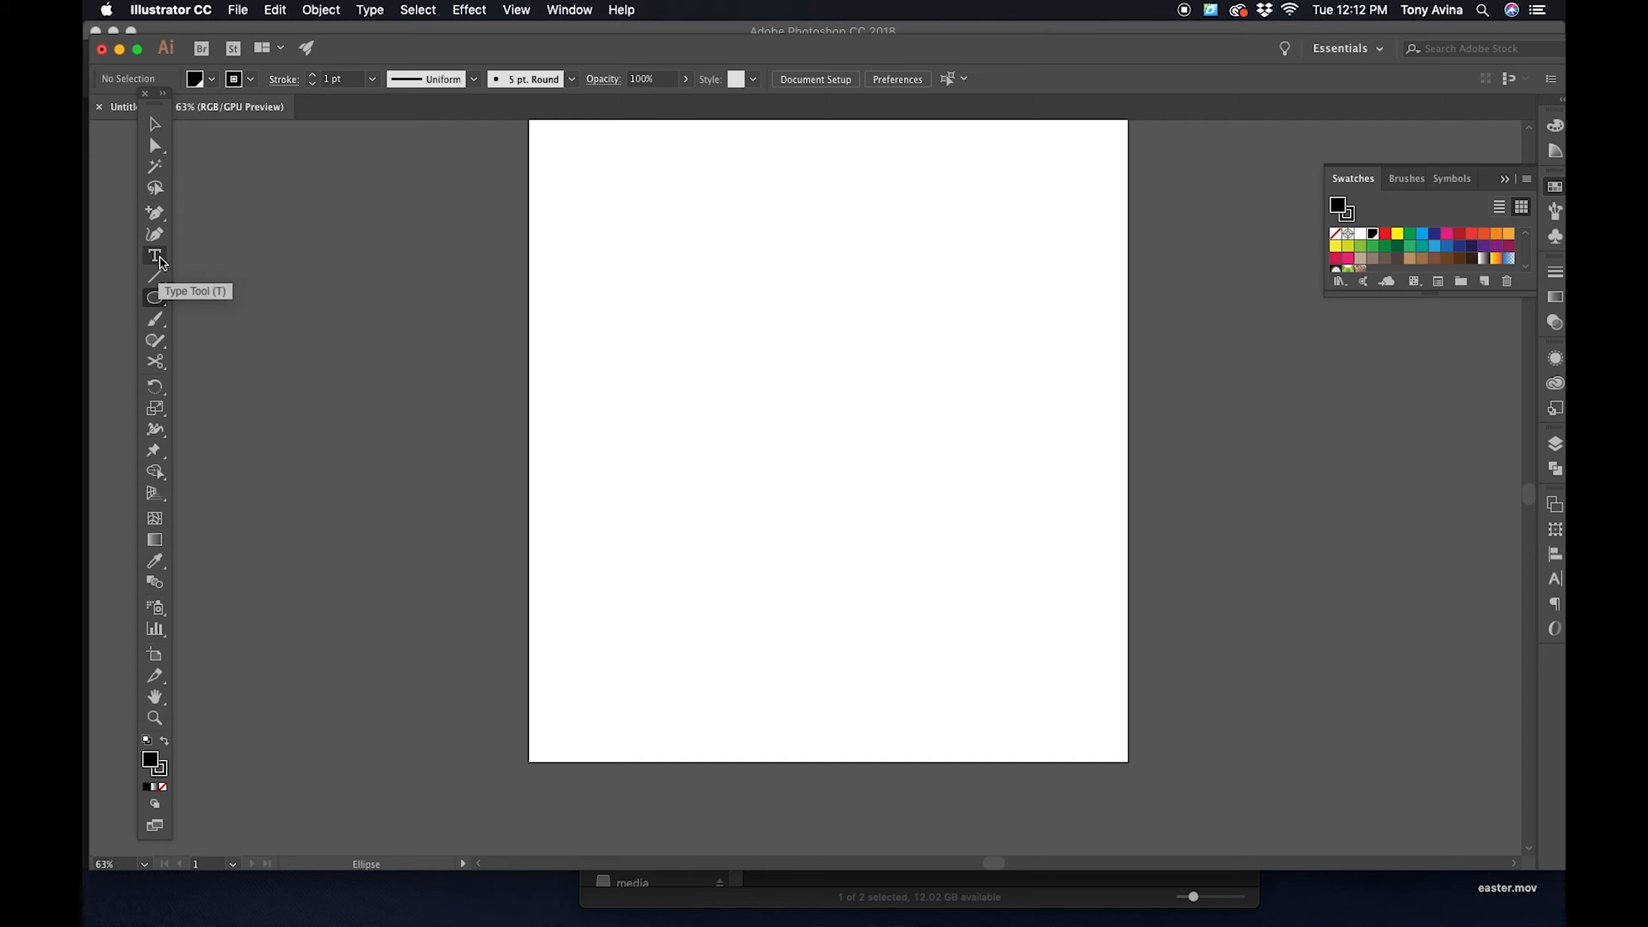
{"action": "left_click", "coordinate": [160, 262]}
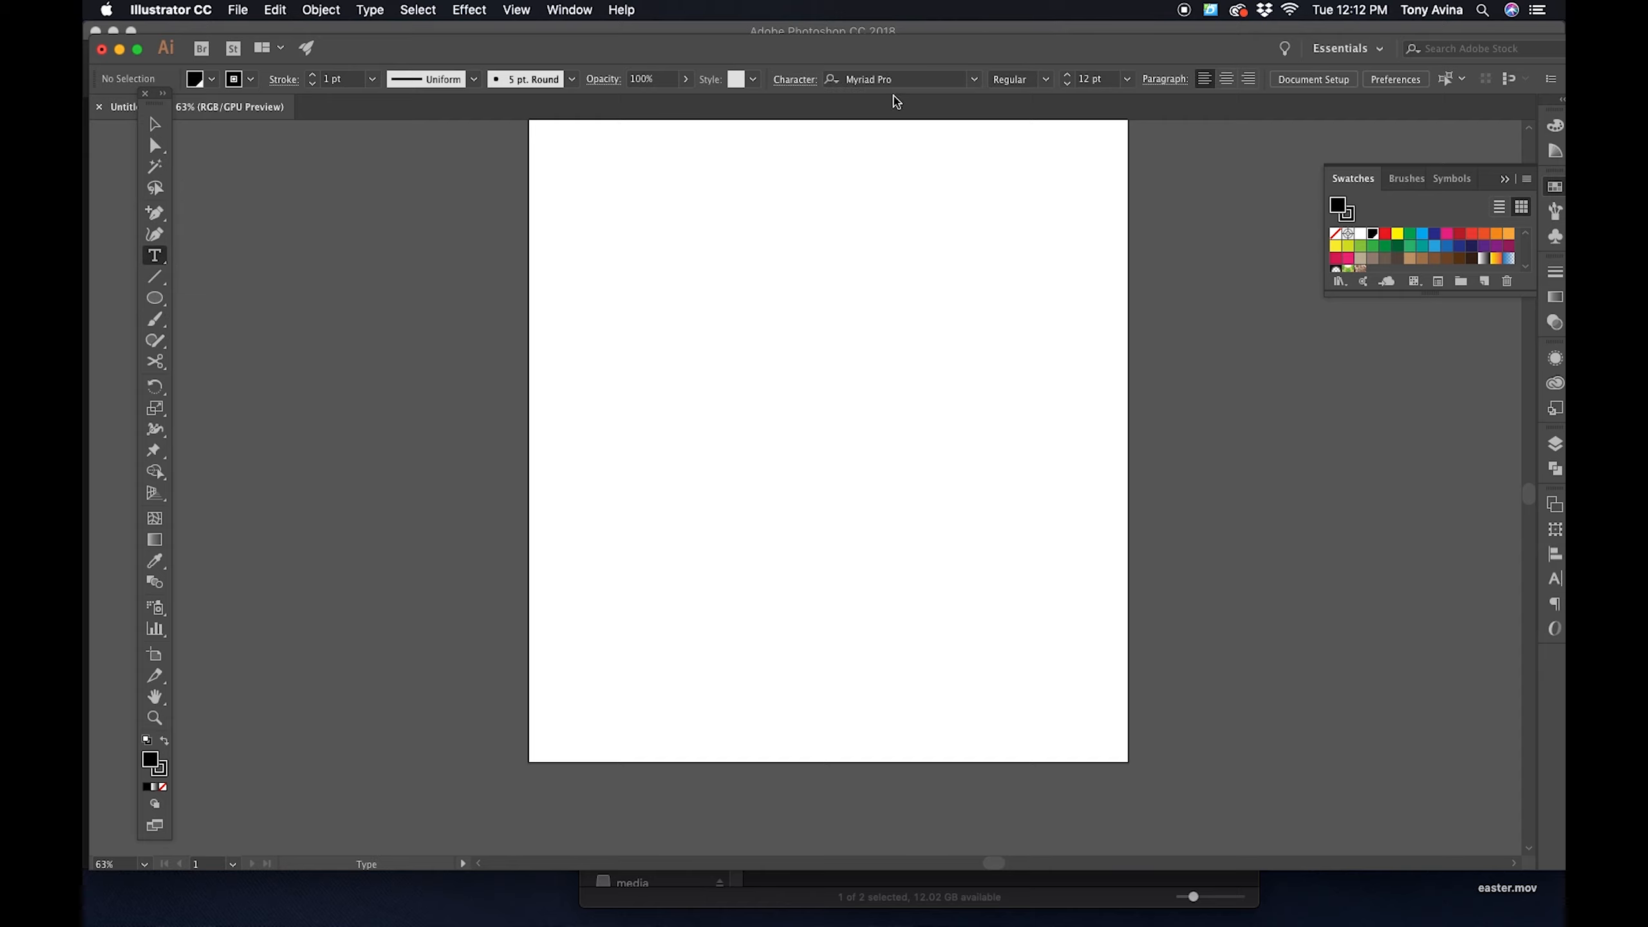
{"action": "left_click", "coordinate": [975, 81]}
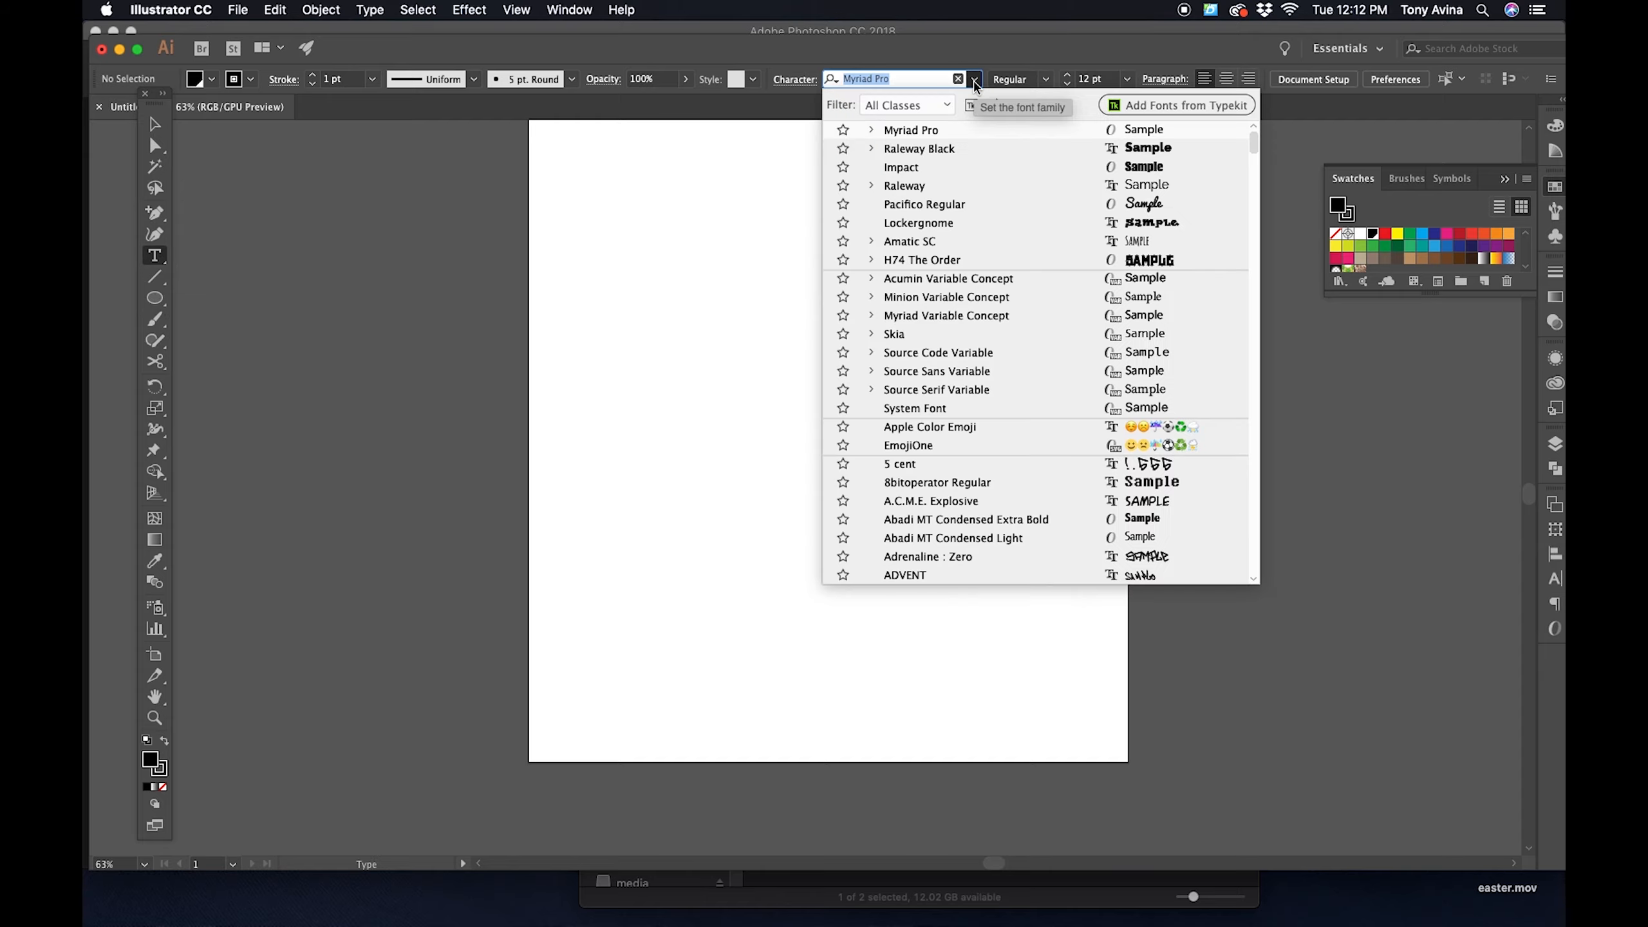
{"action": "left_click", "coordinate": [949, 166]}
{"action": "left_click", "coordinate": [714, 282]}
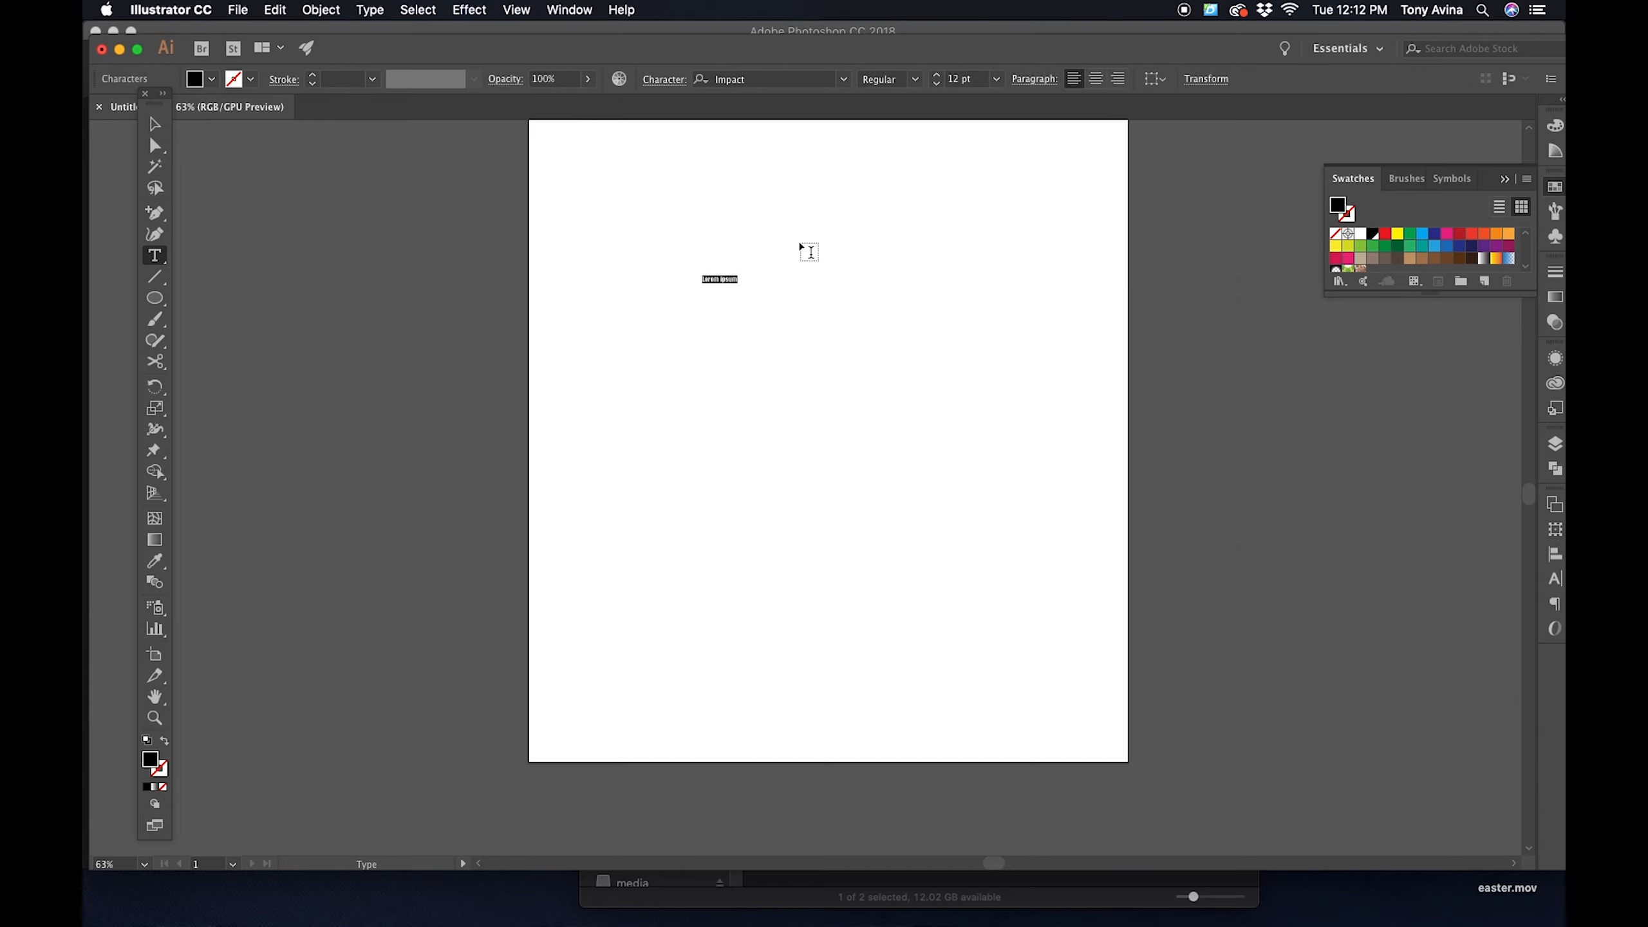
{"action": "key", "text": "BackSpace"}
{"action": "key", "text": "Escape"}
{"action": "left_click_drag", "start_coordinate": [754, 272], "coordinate": [953, 279]}
{"action": "key", "text": "t"}
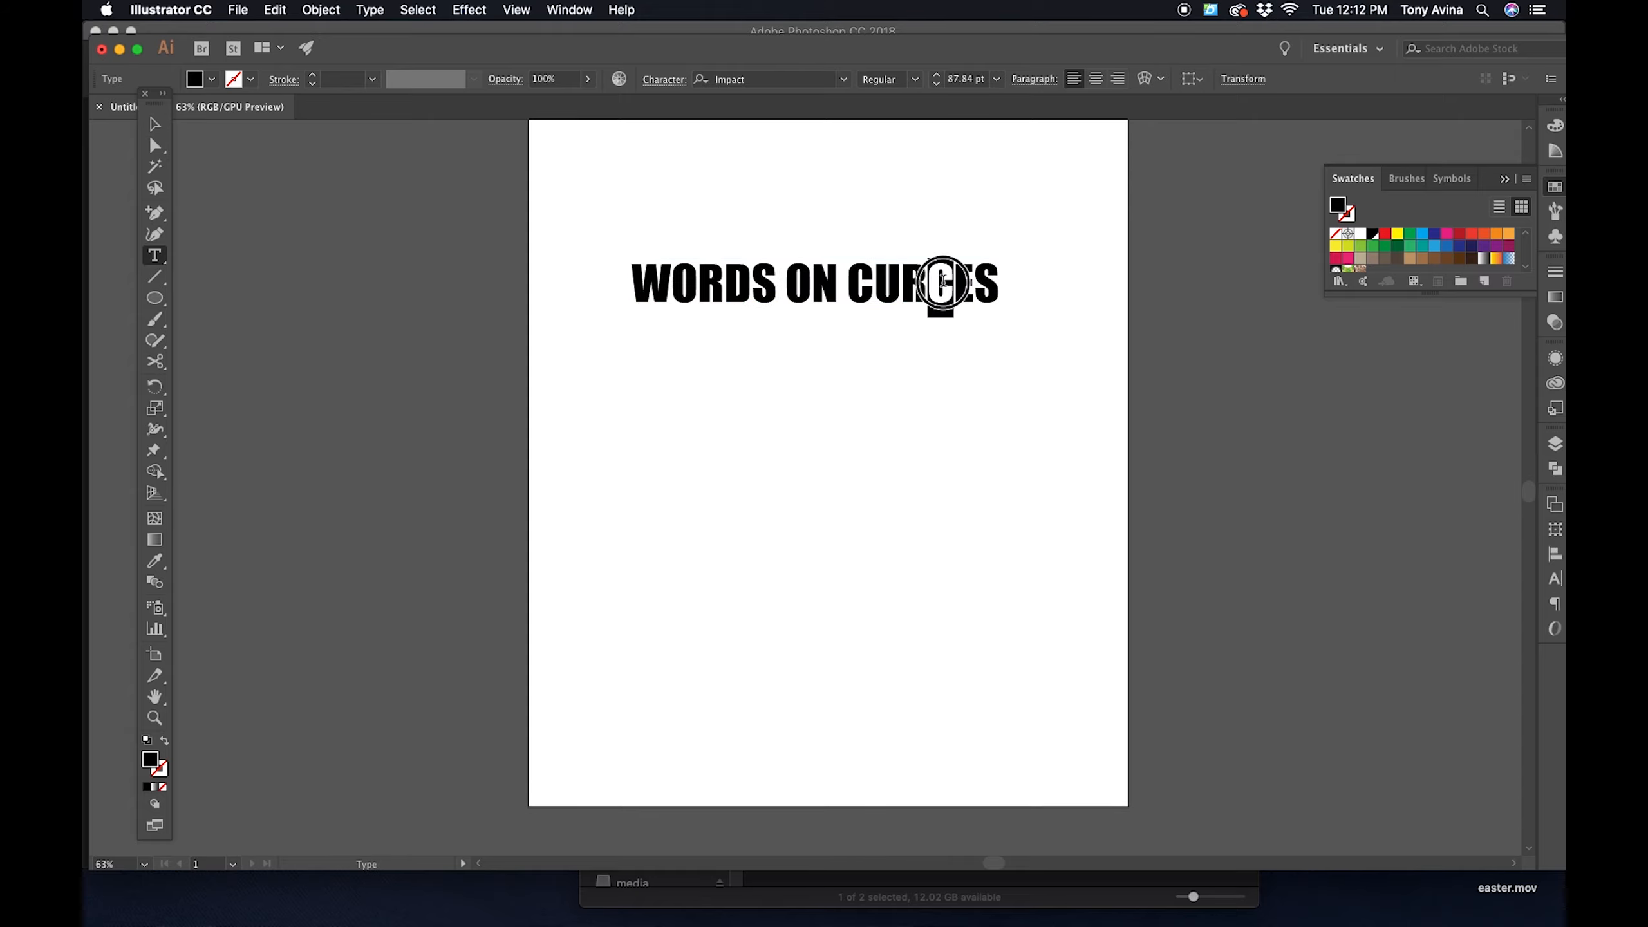
{"action": "type", "text": "V"}
- Enlarge the text to about 116 pt and move it up near the artboard's upper edge, centered horizontally
{"action": "key", "text": "Escape"}
{"action": "left_click_drag", "start_coordinate": [997, 254], "coordinate": [1116, 240]}
{"action": "left_click_drag", "start_coordinate": [1024, 286], "coordinate": [981, 223]}
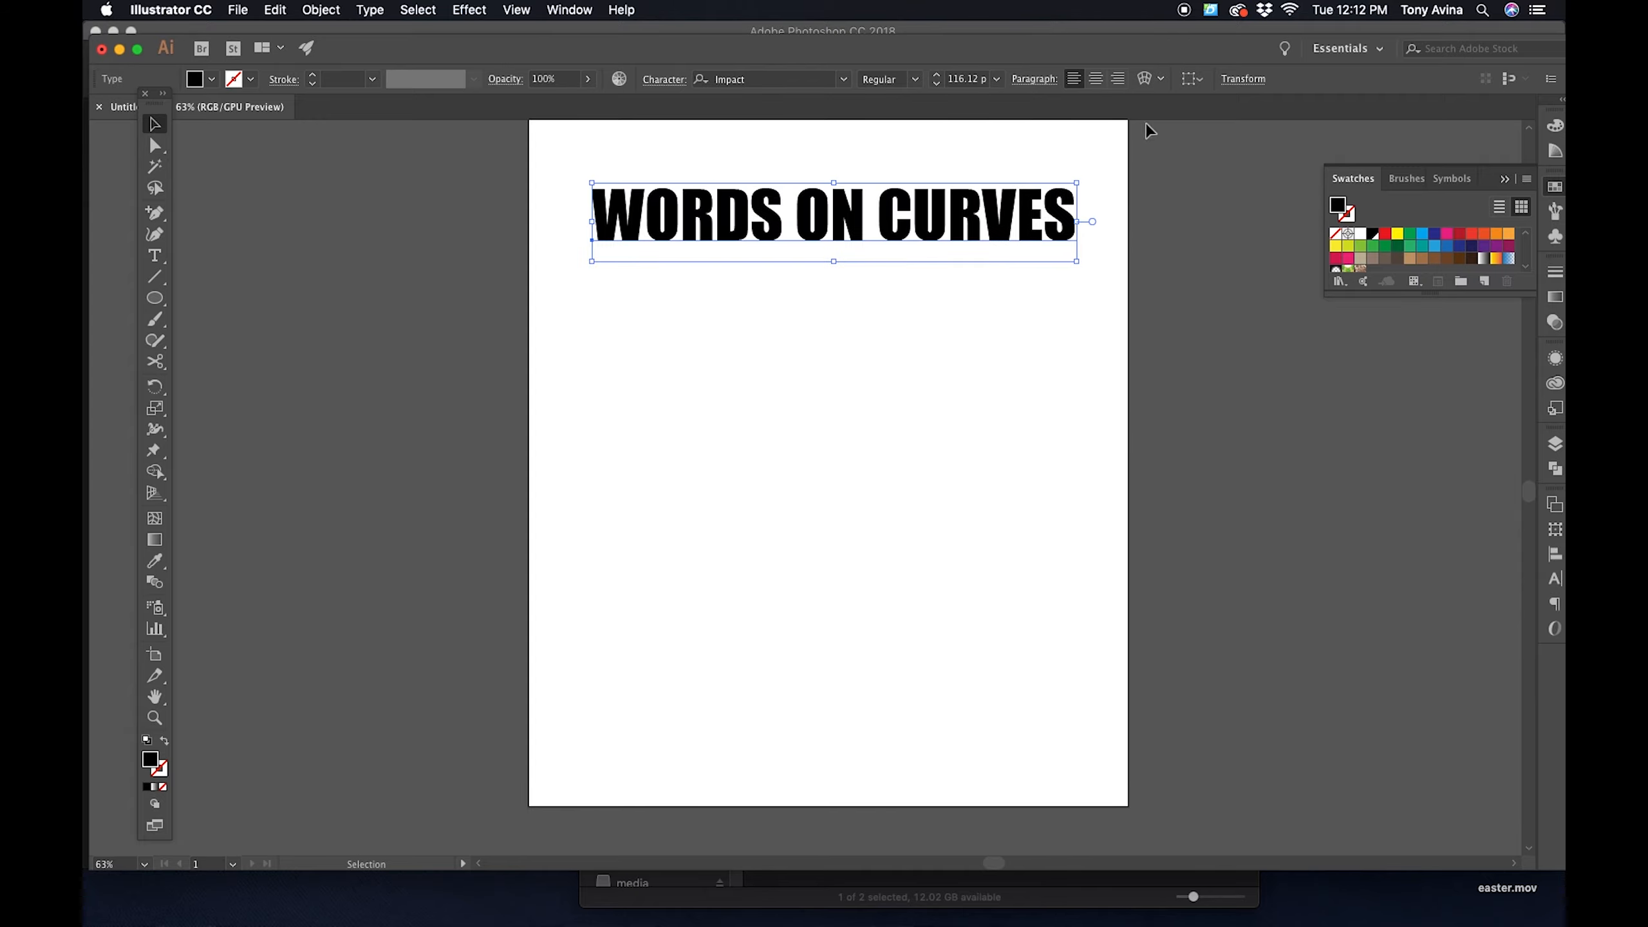
- Try a horizontal Arc envelope warp on the text with 55% bend and 3% horizontal distortion
{"action": "left_click", "coordinate": [1144, 79]}
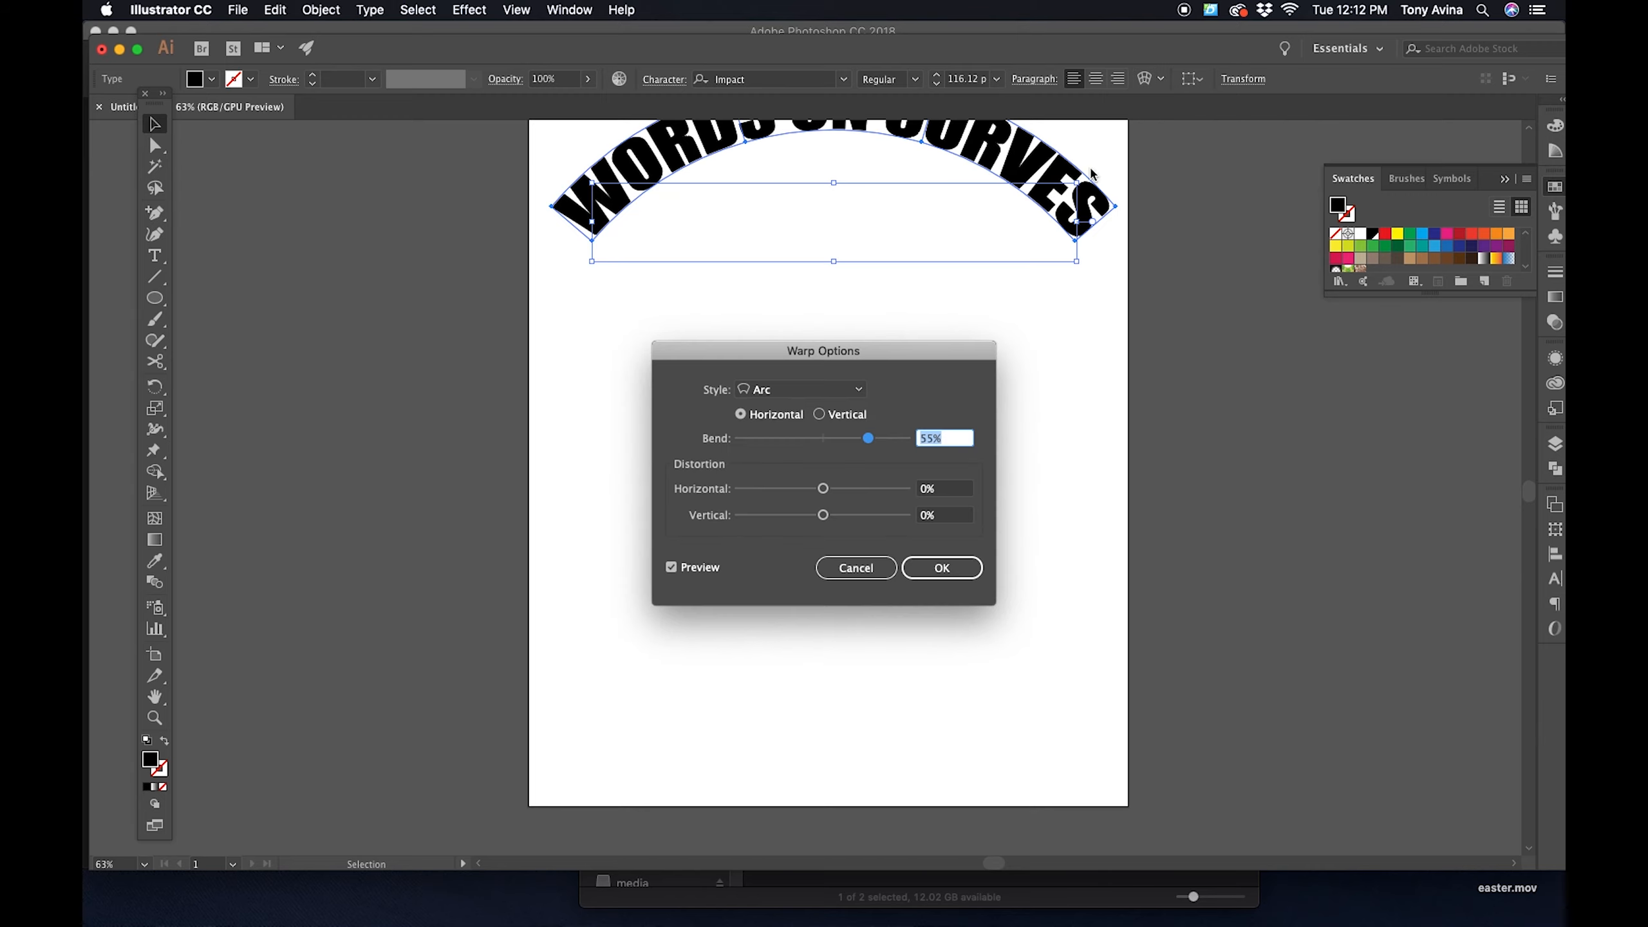
{"action": "key", "text": "BackSpace"}
{"action": "left_click", "coordinate": [1047, 508]}
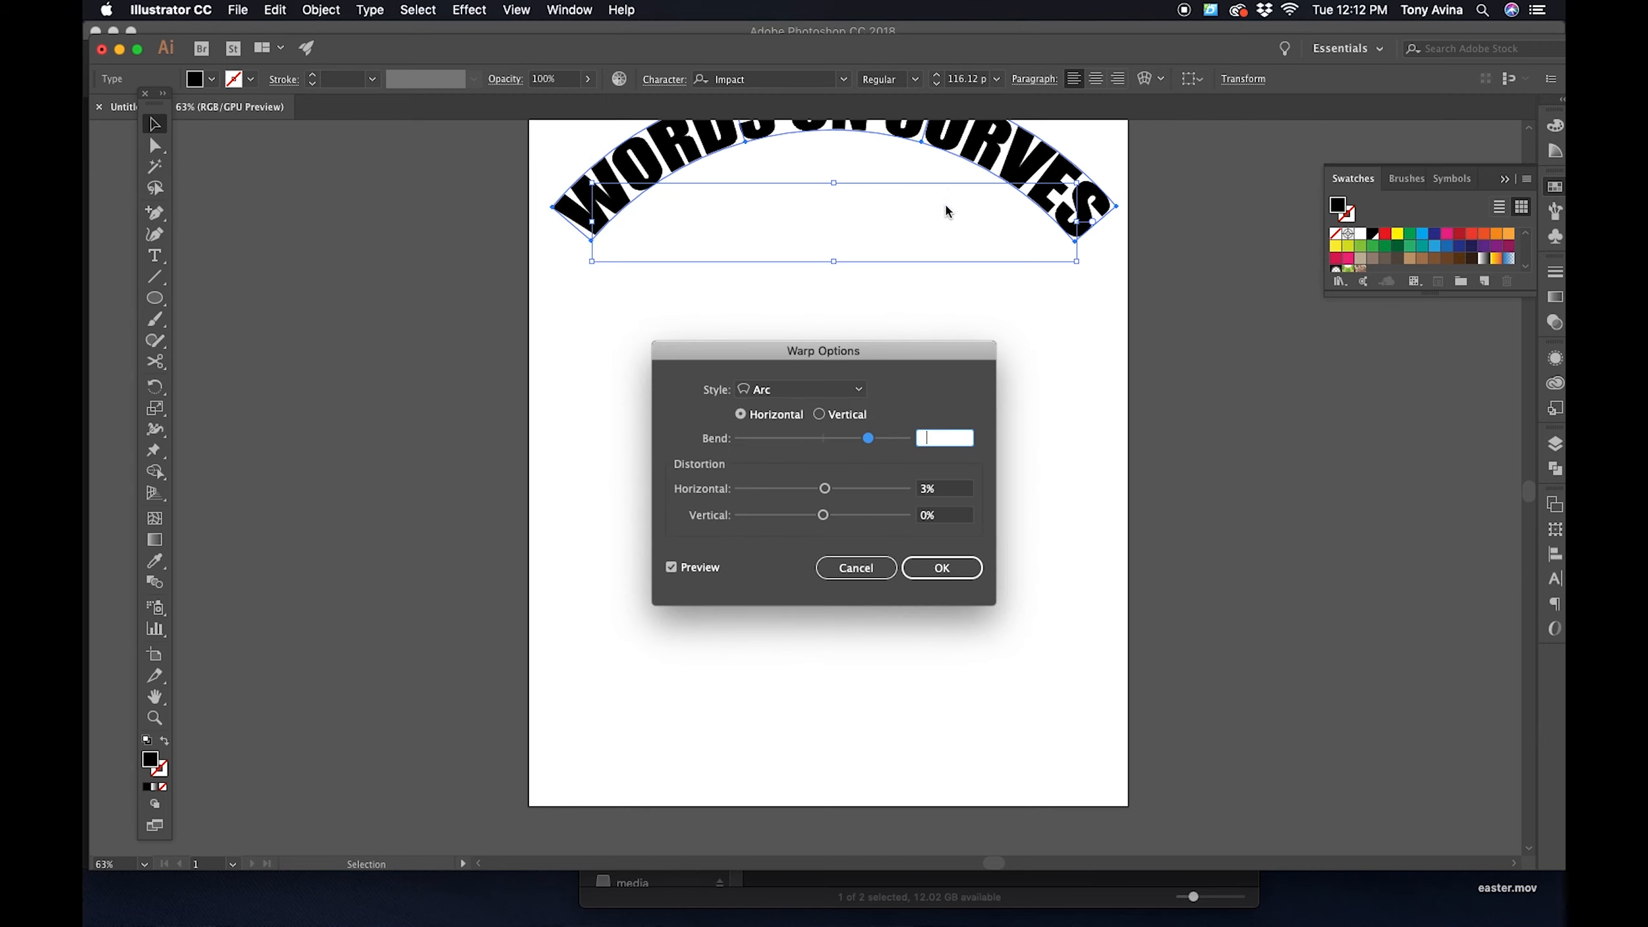
{"action": "left_click", "coordinate": [941, 568]}
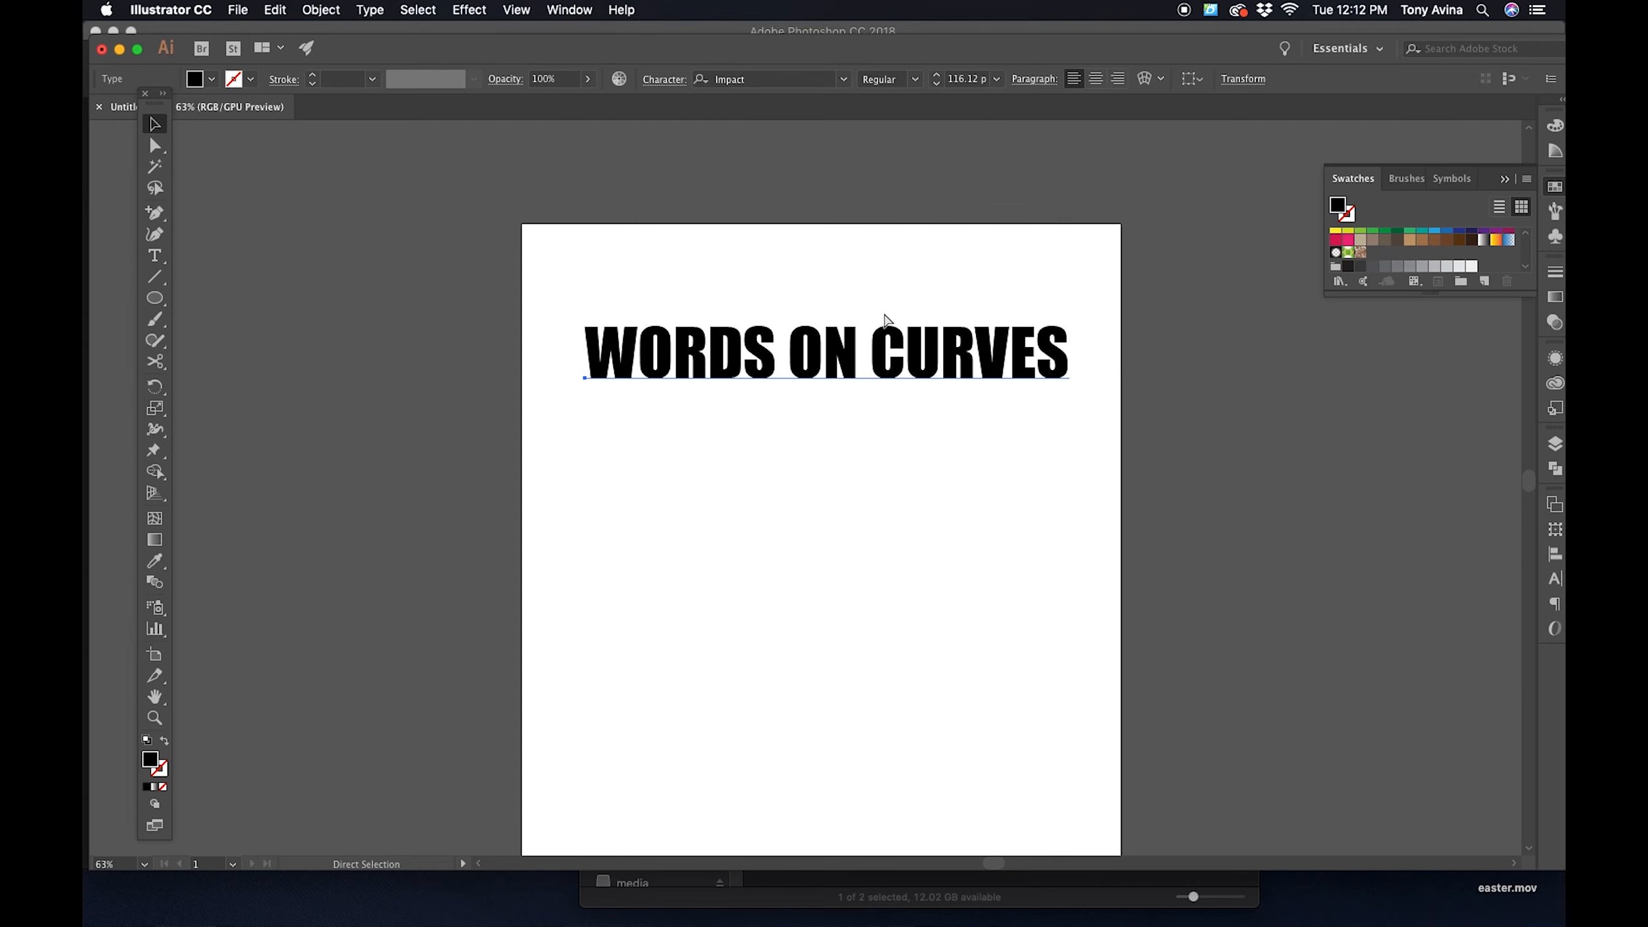
- Place the unwarped text lower on the artboard and apply a horizontal Arc envelope with 72% bend and 3% horizontal distortion
{"action": "left_click_drag", "start_coordinate": [885, 318], "coordinate": [1280, 157]}
{"action": "left_click", "coordinate": [1145, 79]}
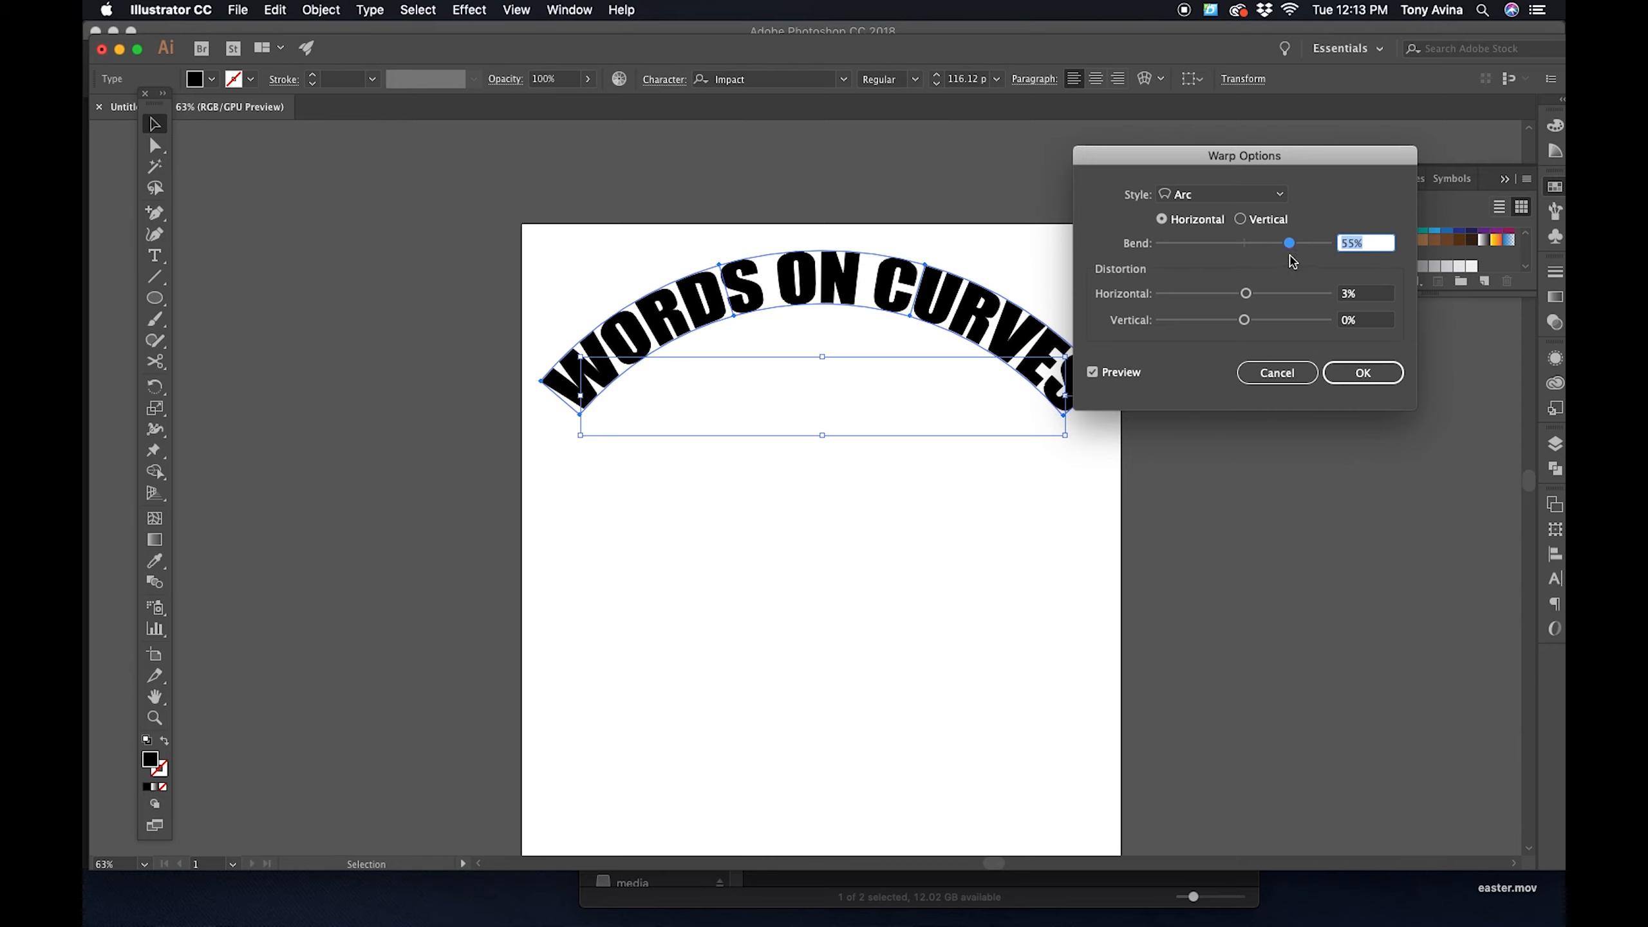
{"action": "mouse_move", "coordinate": [1284, 251]}
{"action": "left_mouse_down"}
{"action": "mouse_move", "coordinate": [1223, 250]}
{"action": "mouse_move", "coordinate": [1306, 247]}
{"action": "left_mouse_up"}
{"action": "left_click", "coordinate": [1363, 372]}
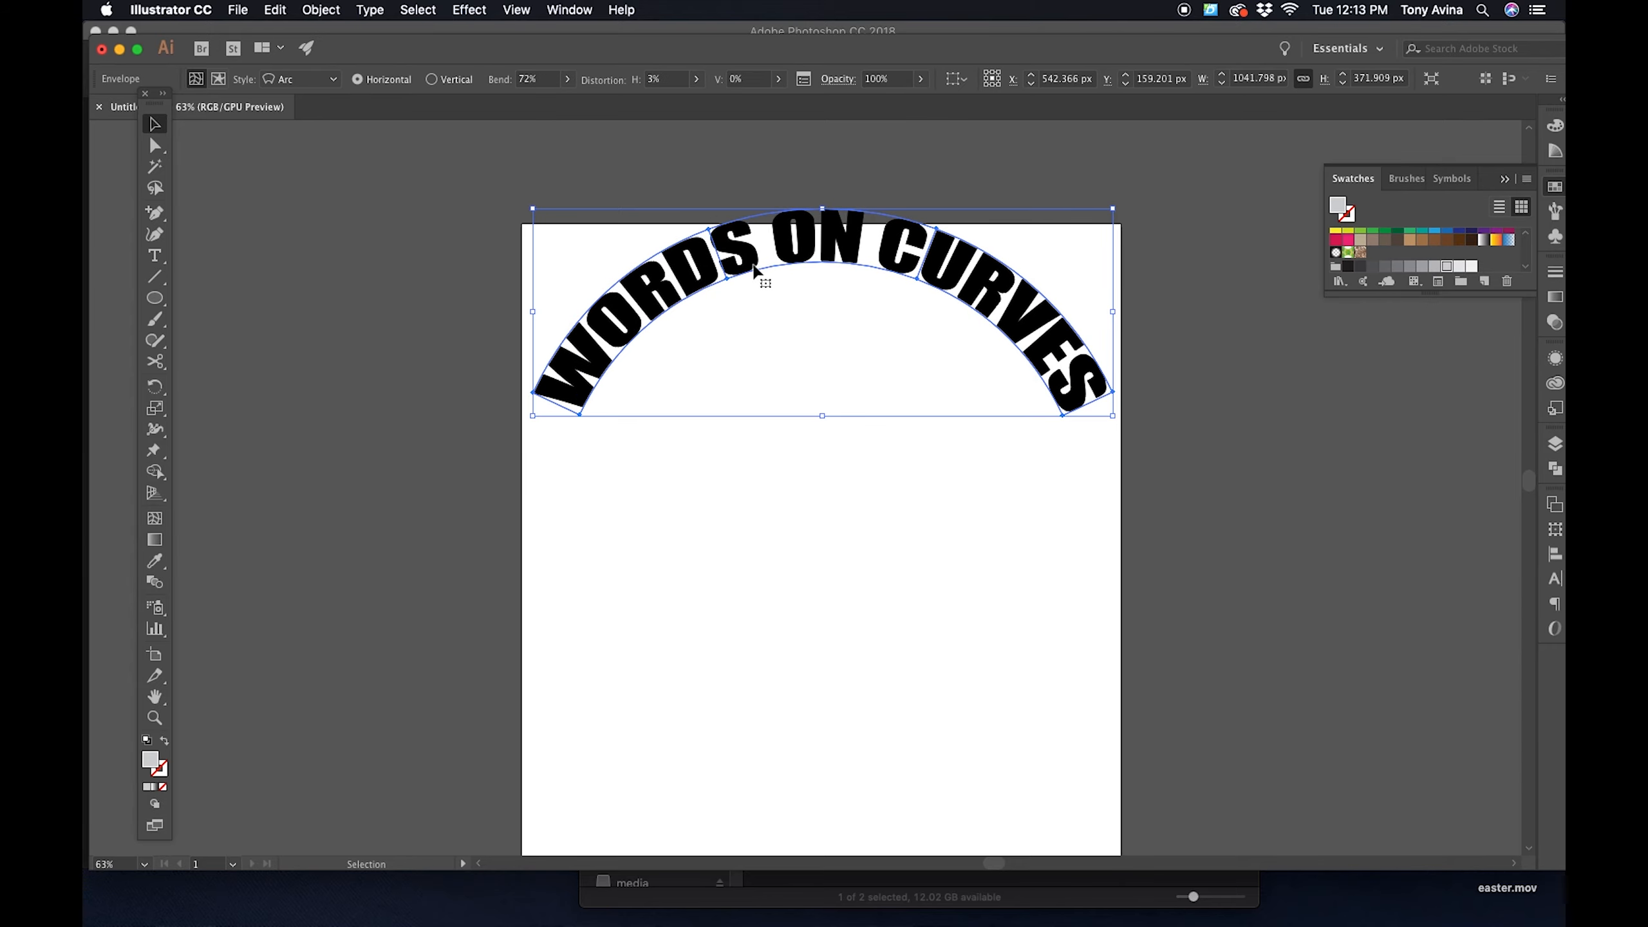
- Move the arched text down so it lies fully inside the upper part of the artboard, and deselect it
{"action": "key", "text": "z"}
{"action": "left_click", "coordinate": [884, 287]}
{"action": "left_click_drag", "start_coordinate": [884, 287], "coordinate": [1084, 239]}
{"action": "key", "text": "v"}
{"action": "left_click_drag", "start_coordinate": [884, 155], "coordinate": [880, 282]}
{"action": "left_click", "coordinate": [861, 497]}
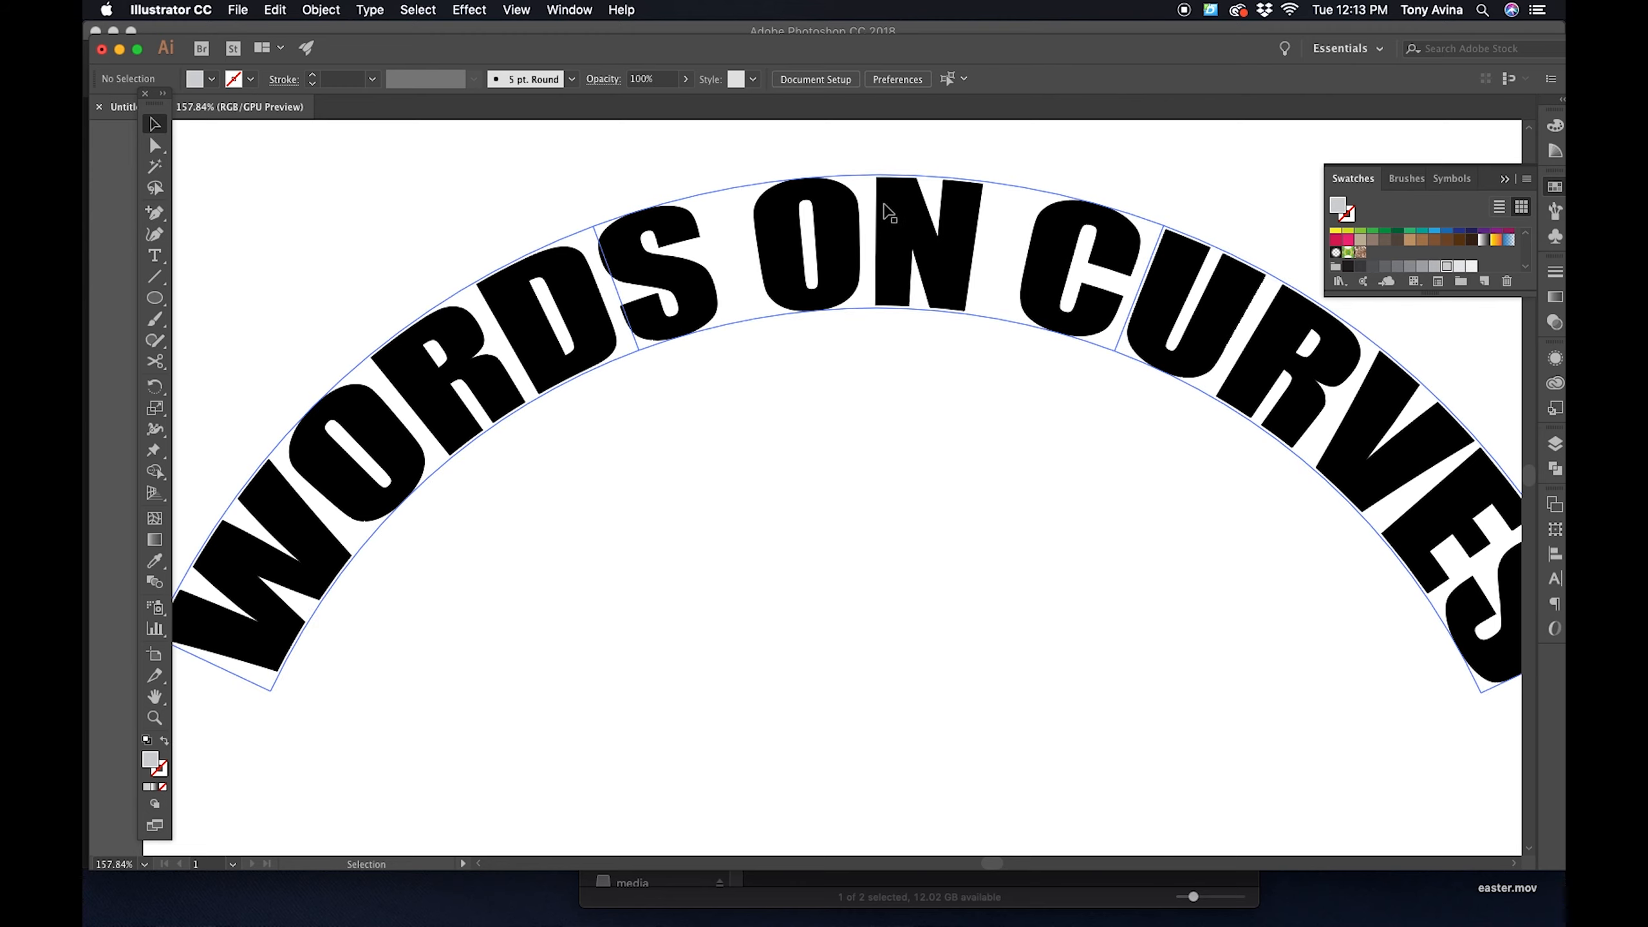
{"action": "key", "text": "z"}
{"action": "left_click_drag", "start_coordinate": [936, 367], "coordinate": [864, 308]}
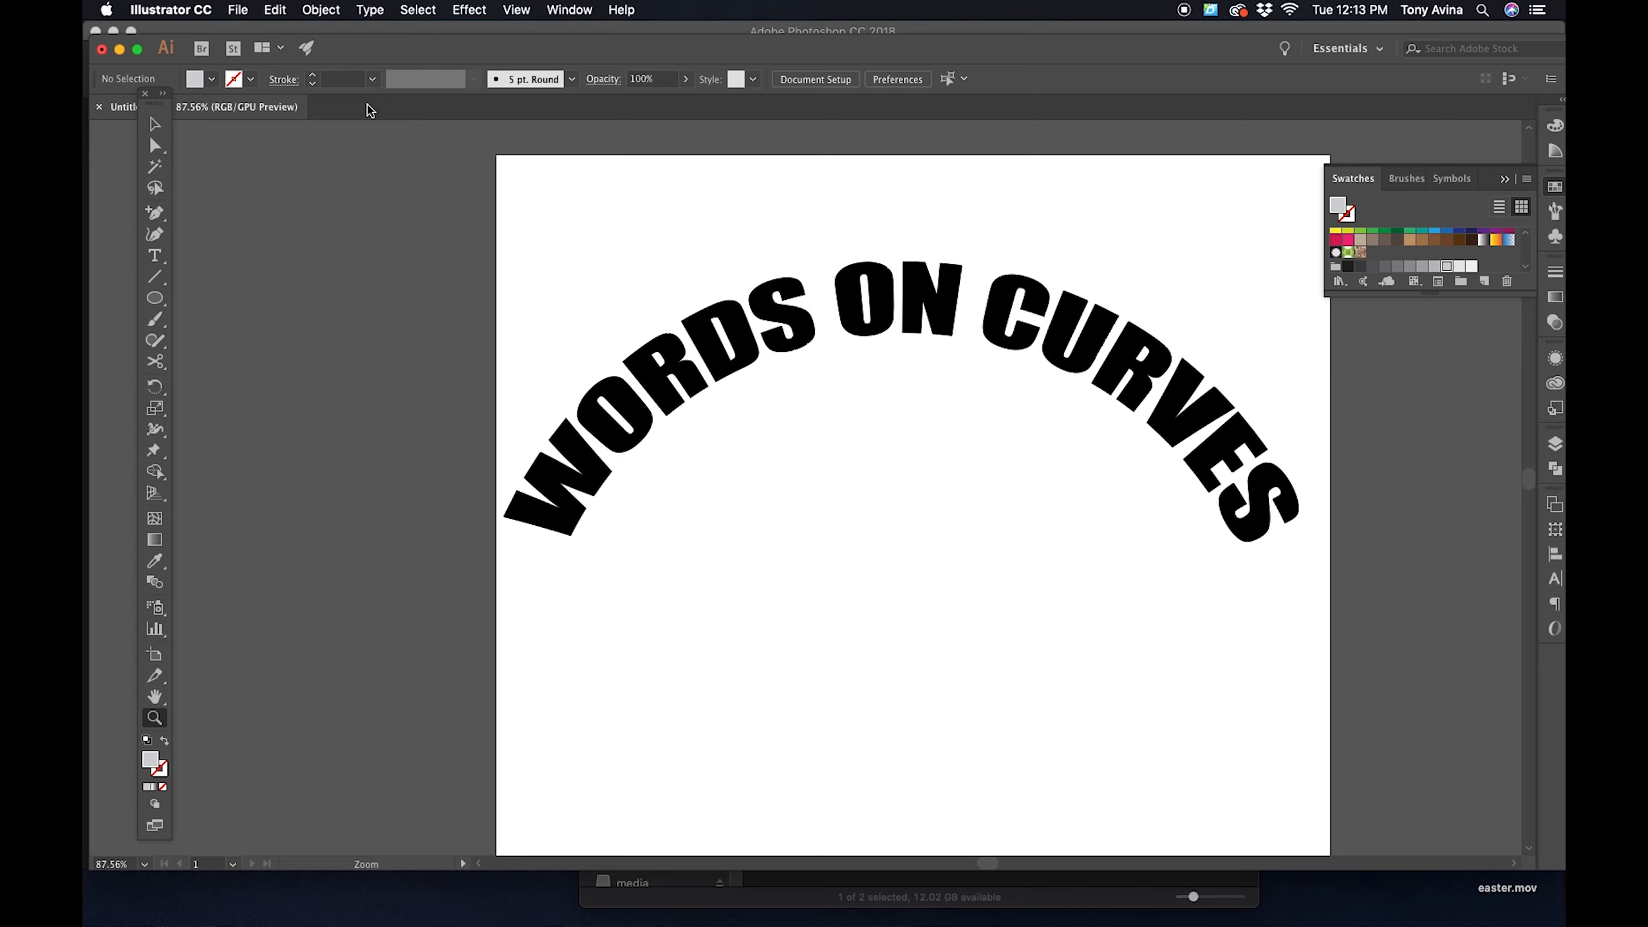
{"action": "left_click", "coordinate": [155, 124]}
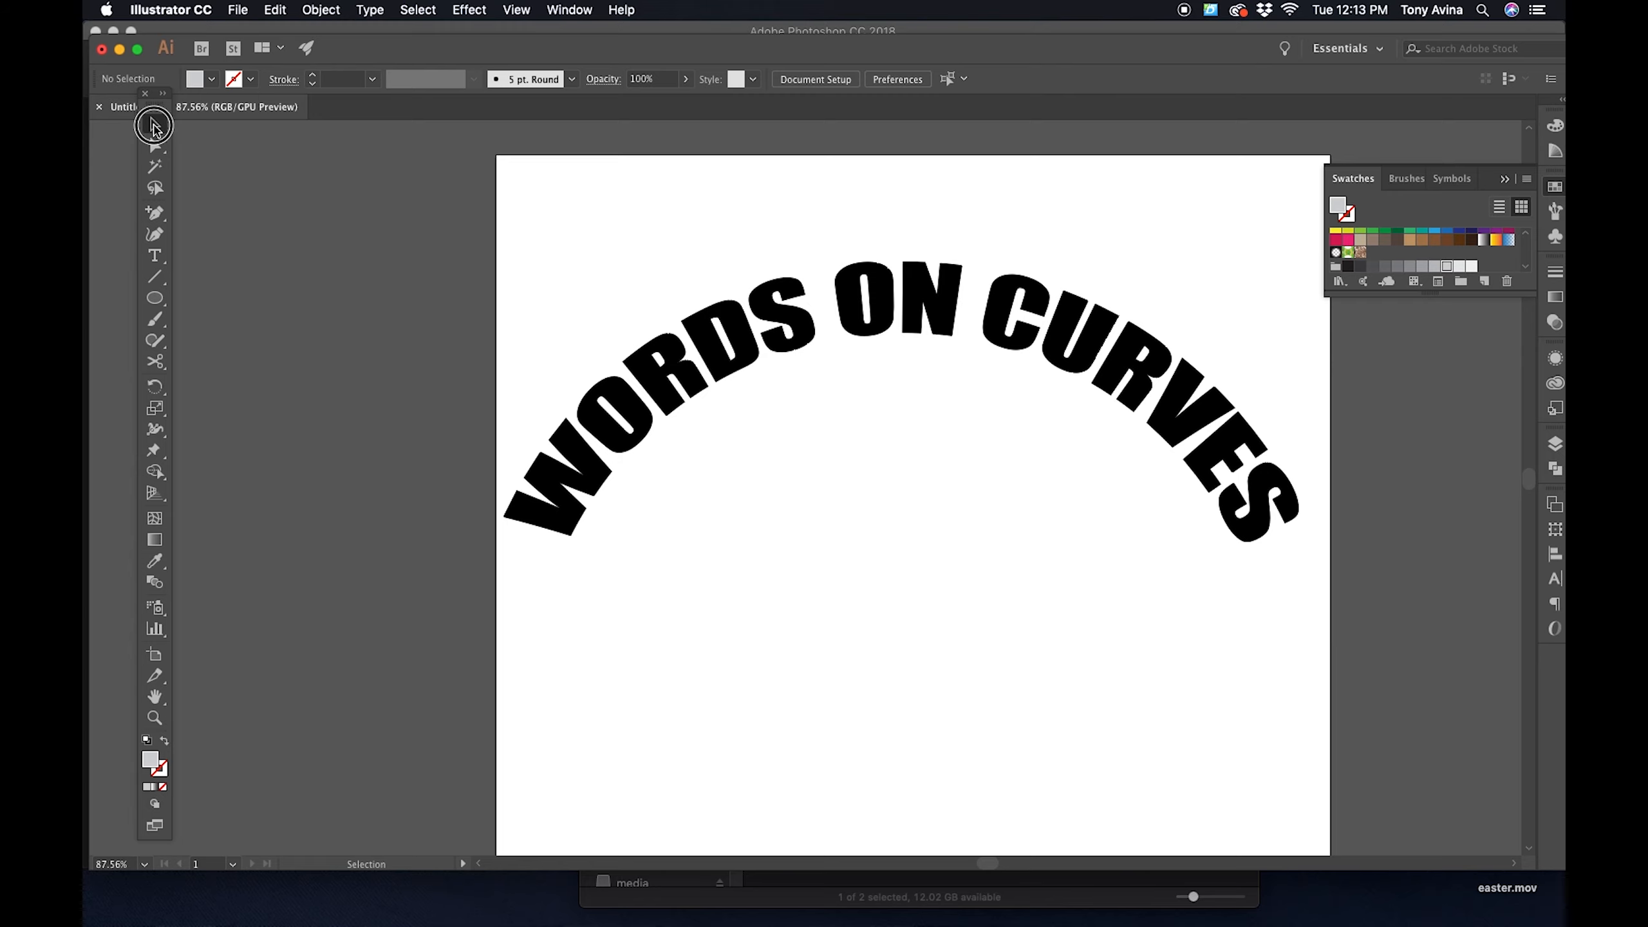
- Delete the arched WORDS ON CURVES text from the artboard
{"action": "left_click", "coordinate": [639, 350]}
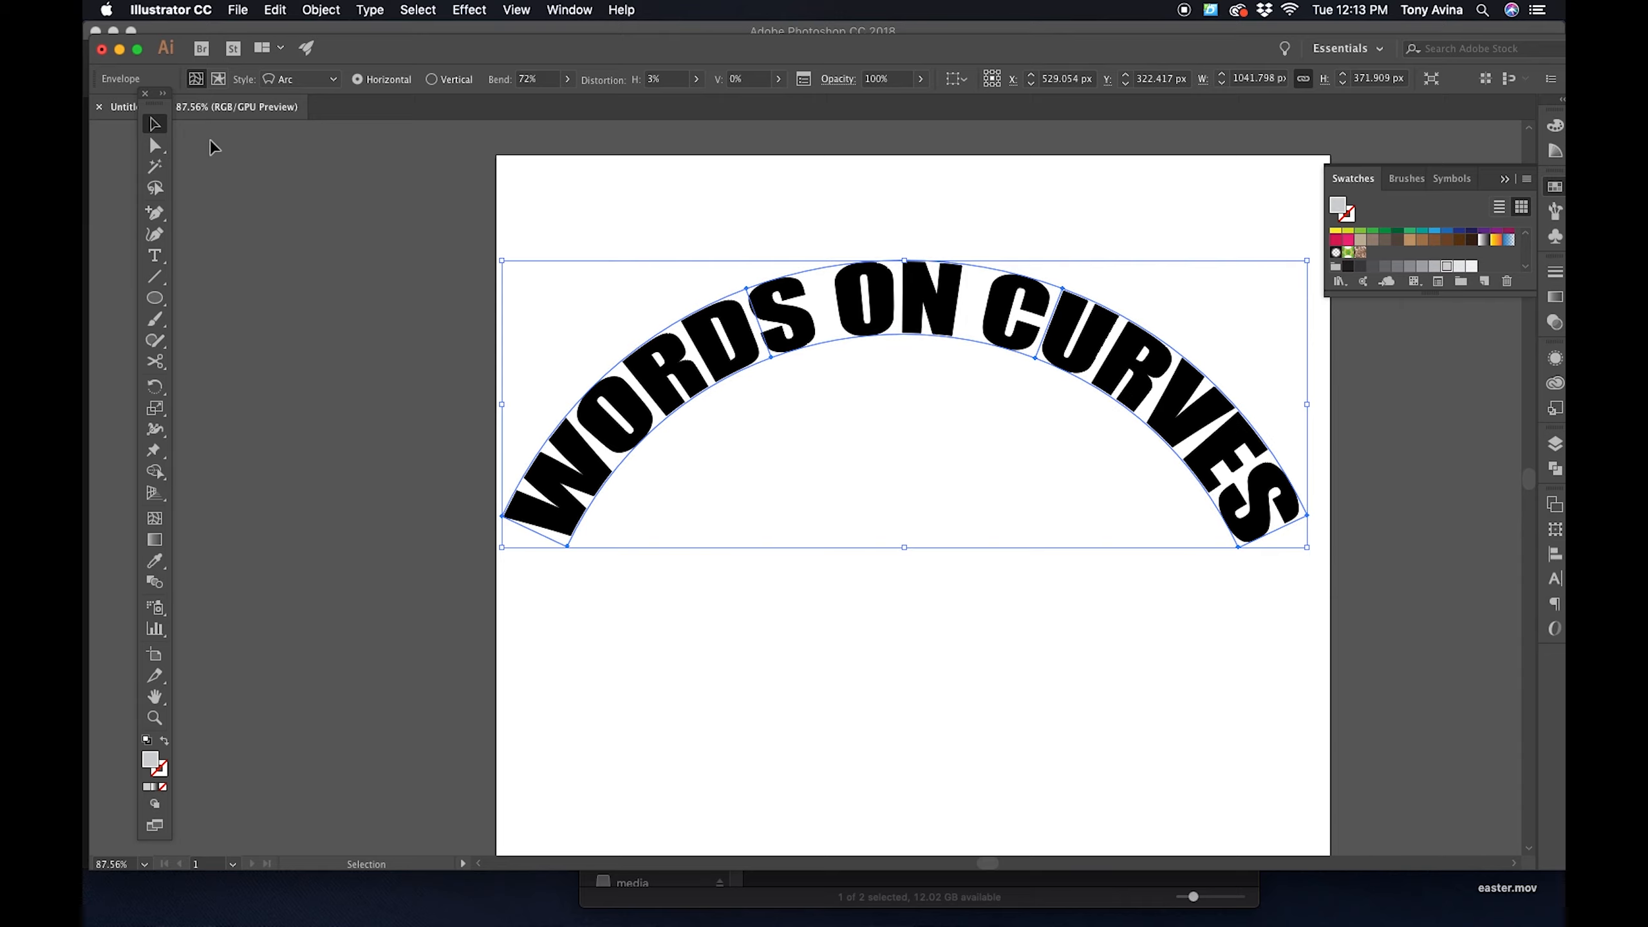
{"action": "key", "text": "Delete"}
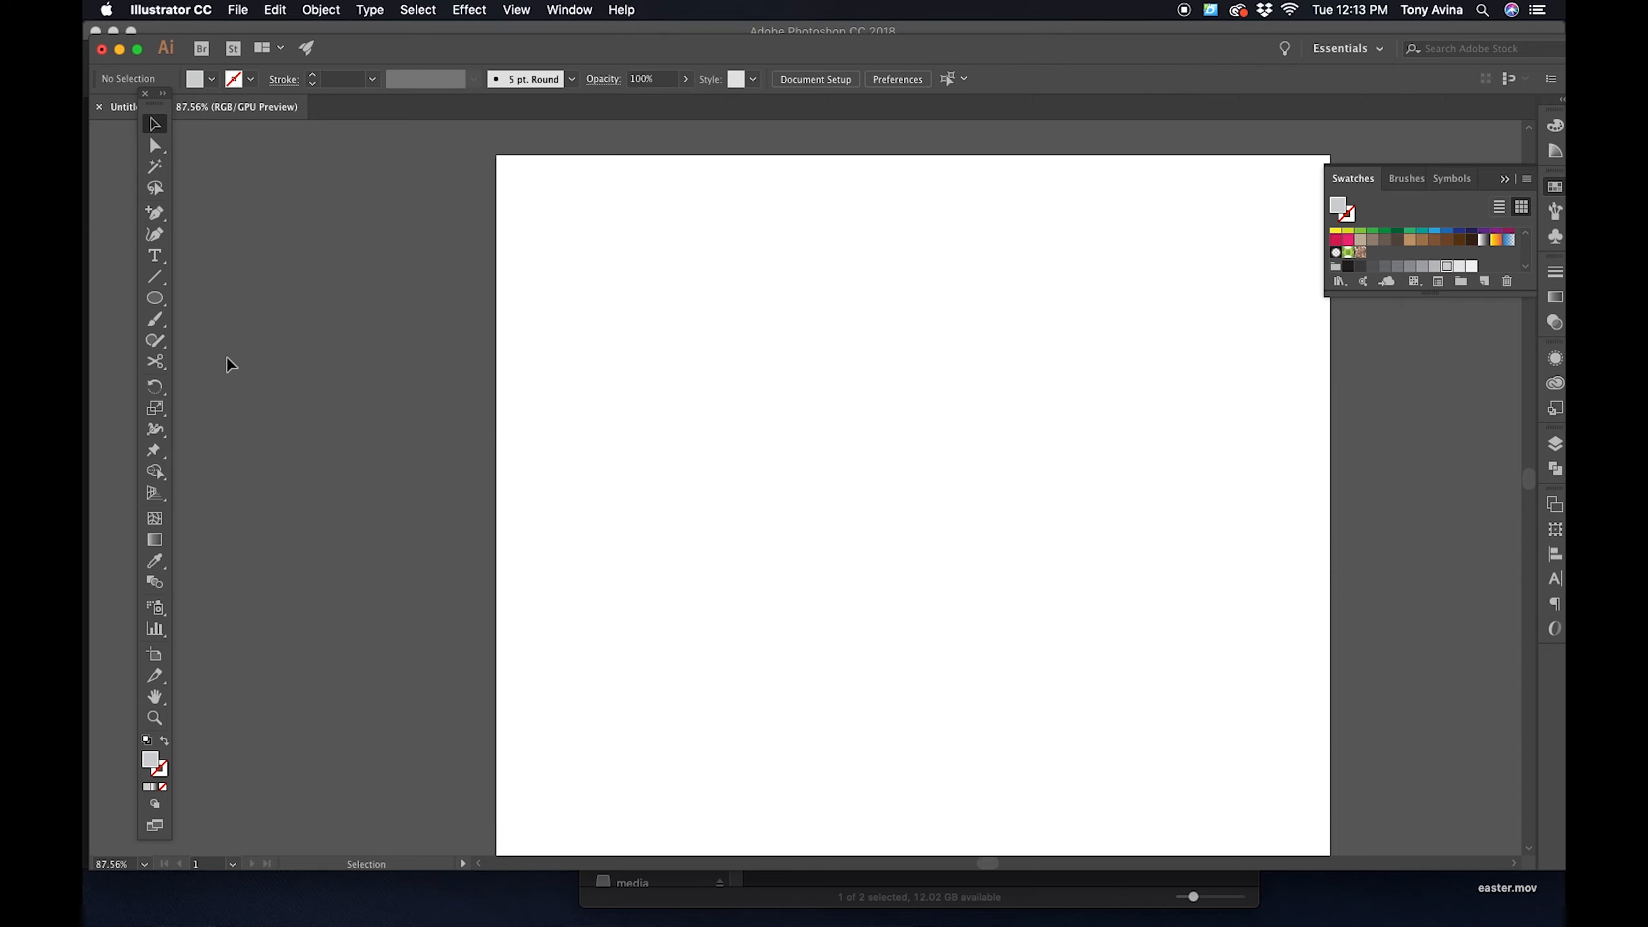
{"action": "left_click", "coordinate": [153, 300]}
{"action": "left_click_drag", "start_coordinate": [907, 501], "coordinate": [908, 404]}
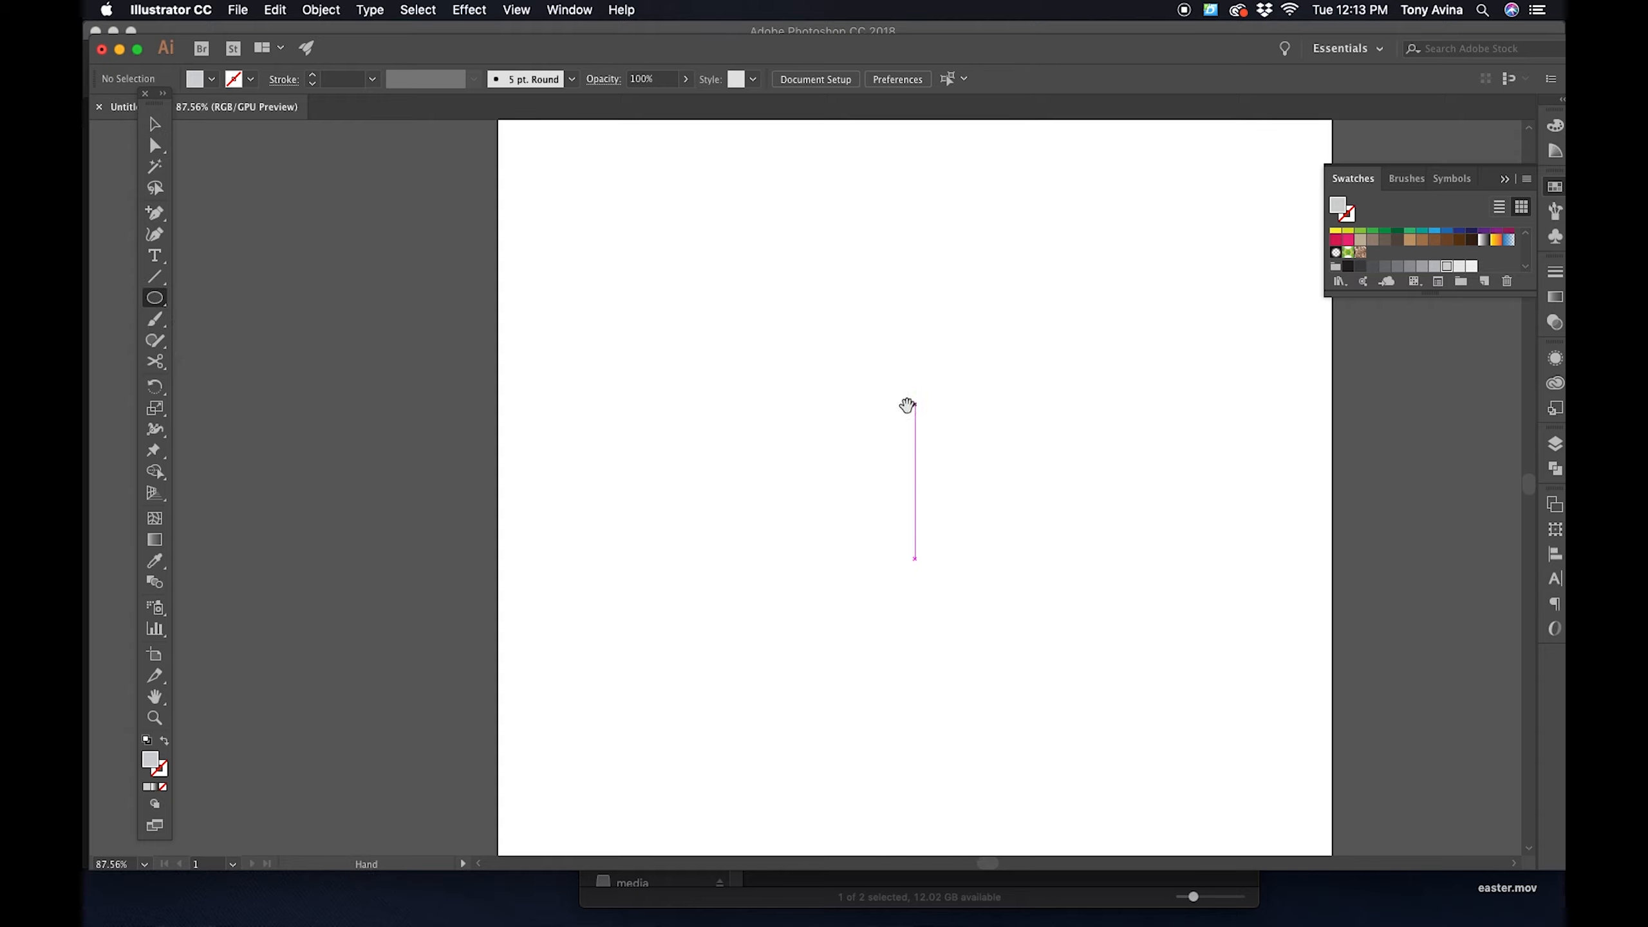
{"action": "left_click_drag", "start_coordinate": [942, 559], "coordinate": [780, 362]}
{"action": "left_click", "coordinate": [881, 468]}
{"action": "left_click_drag", "start_coordinate": [838, 442], "coordinate": [791, 341]}
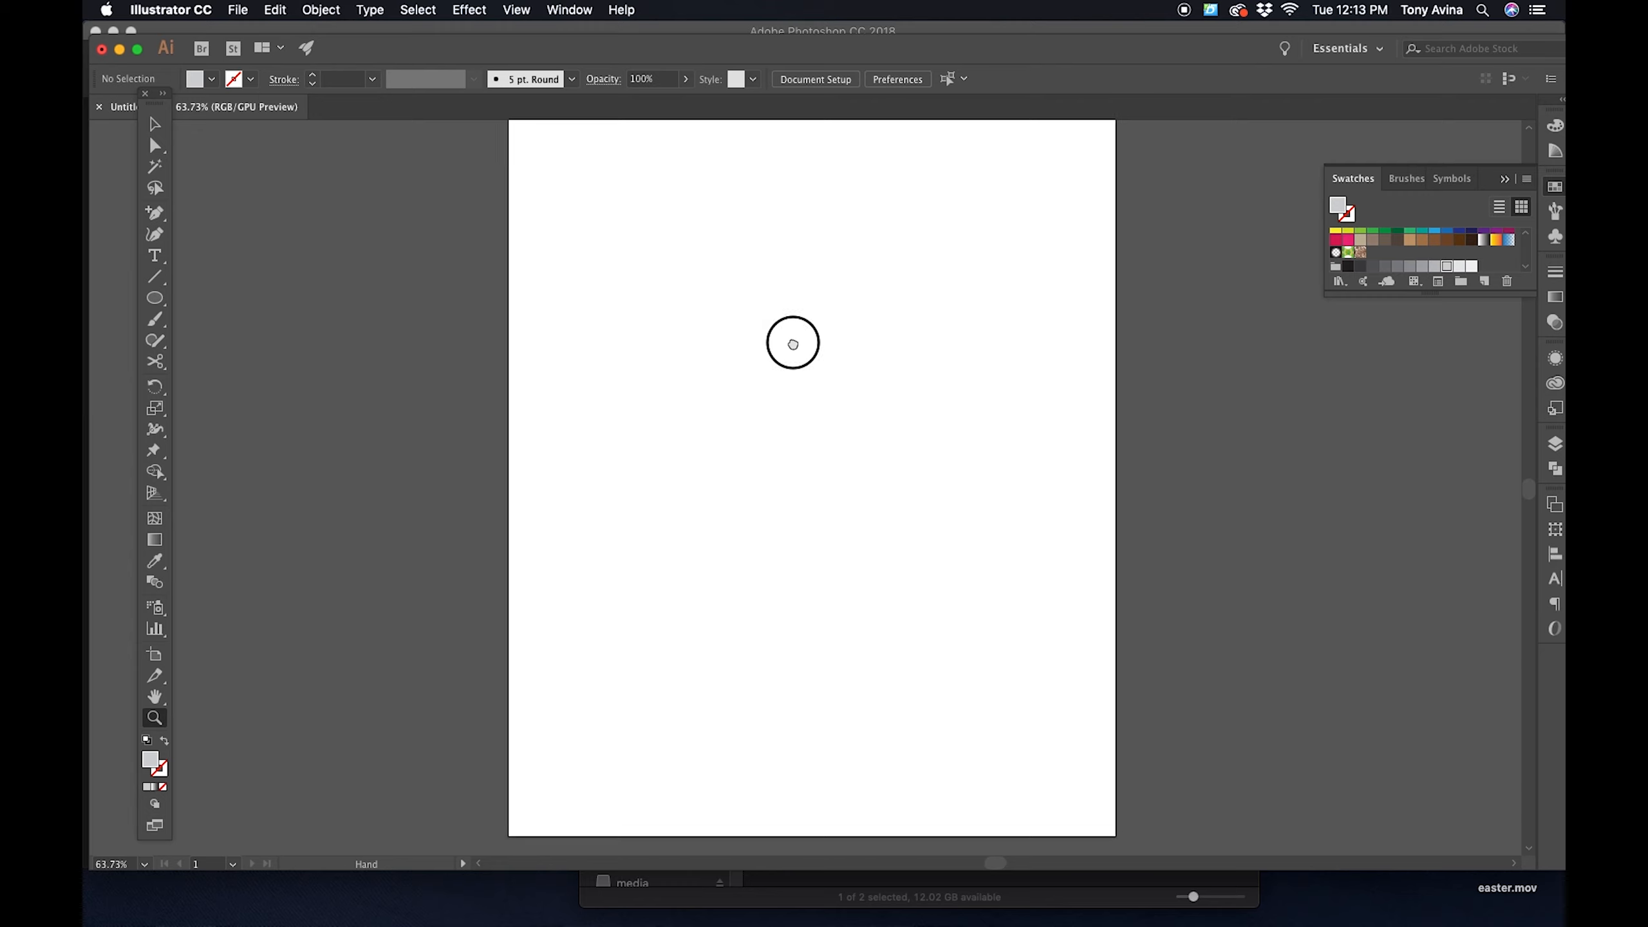
{"action": "left_click", "coordinate": [516, 11]}
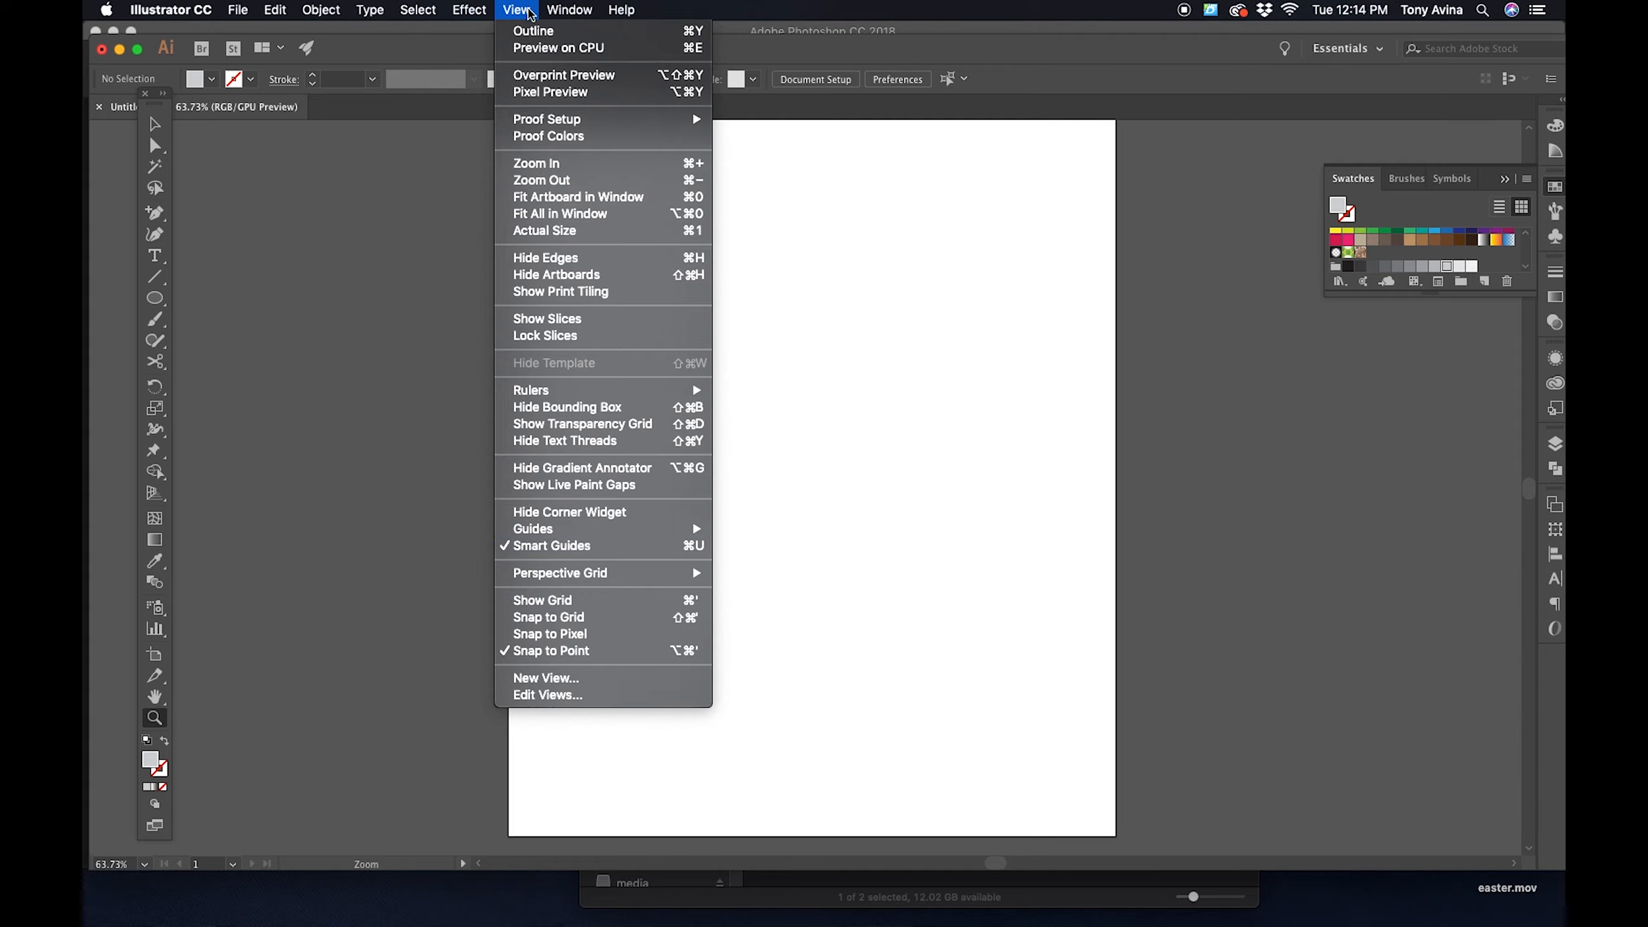
{"action": "left_click", "coordinate": [527, 9]}
- Draw a trial ellipse and a circle about 160 px across side by side near the artboard's center, and delete both
{"action": "key", "text": "l"}
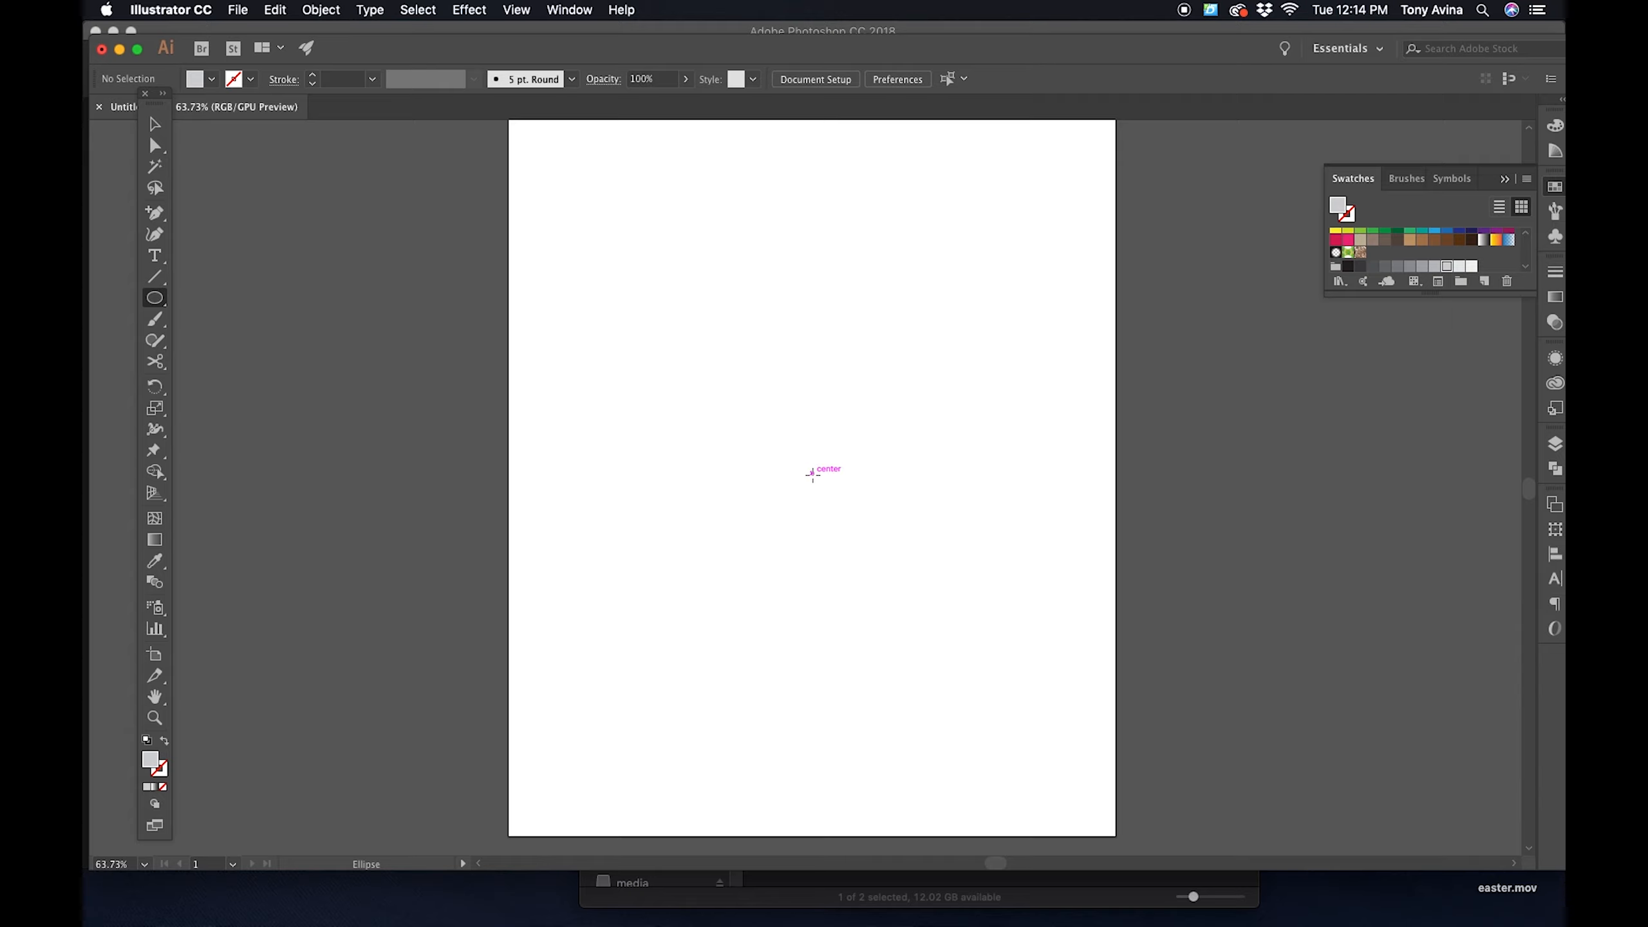
{"action": "left_click_drag", "start_coordinate": [713, 383], "coordinate": [812, 468]}
{"action": "mouse_move", "coordinate": [635, 282]}
{"action": "left_mouse_down"}
{"action": "mouse_move", "coordinate": [725, 372]}
{"action": "mouse_move", "coordinate": [699, 334]}
{"action": "mouse_move", "coordinate": [872, 381]}
{"action": "mouse_move", "coordinate": [875, 423]}
{"action": "left_mouse_up"}
{"action": "left_click", "coordinate": [154, 145]}
{"action": "left_click", "coordinate": [863, 338]}
{"action": "left_click_drag", "start_coordinate": [923, 346], "coordinate": [721, 559]}
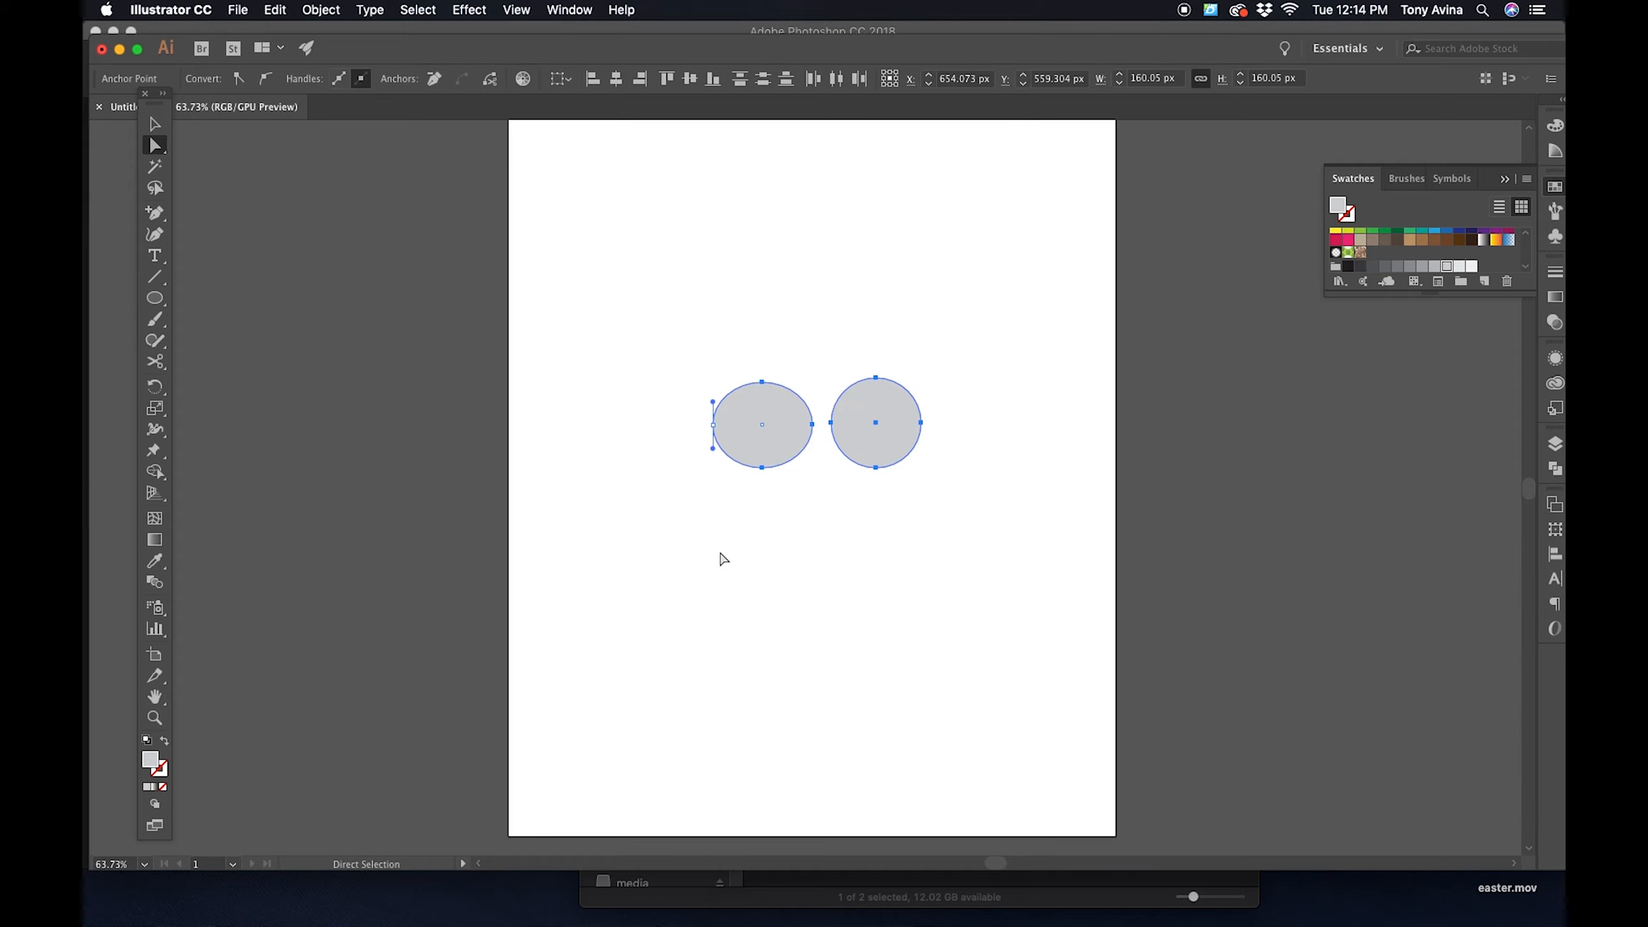
{"action": "key", "text": "Delete"}
{"action": "key", "text": "Delete"}
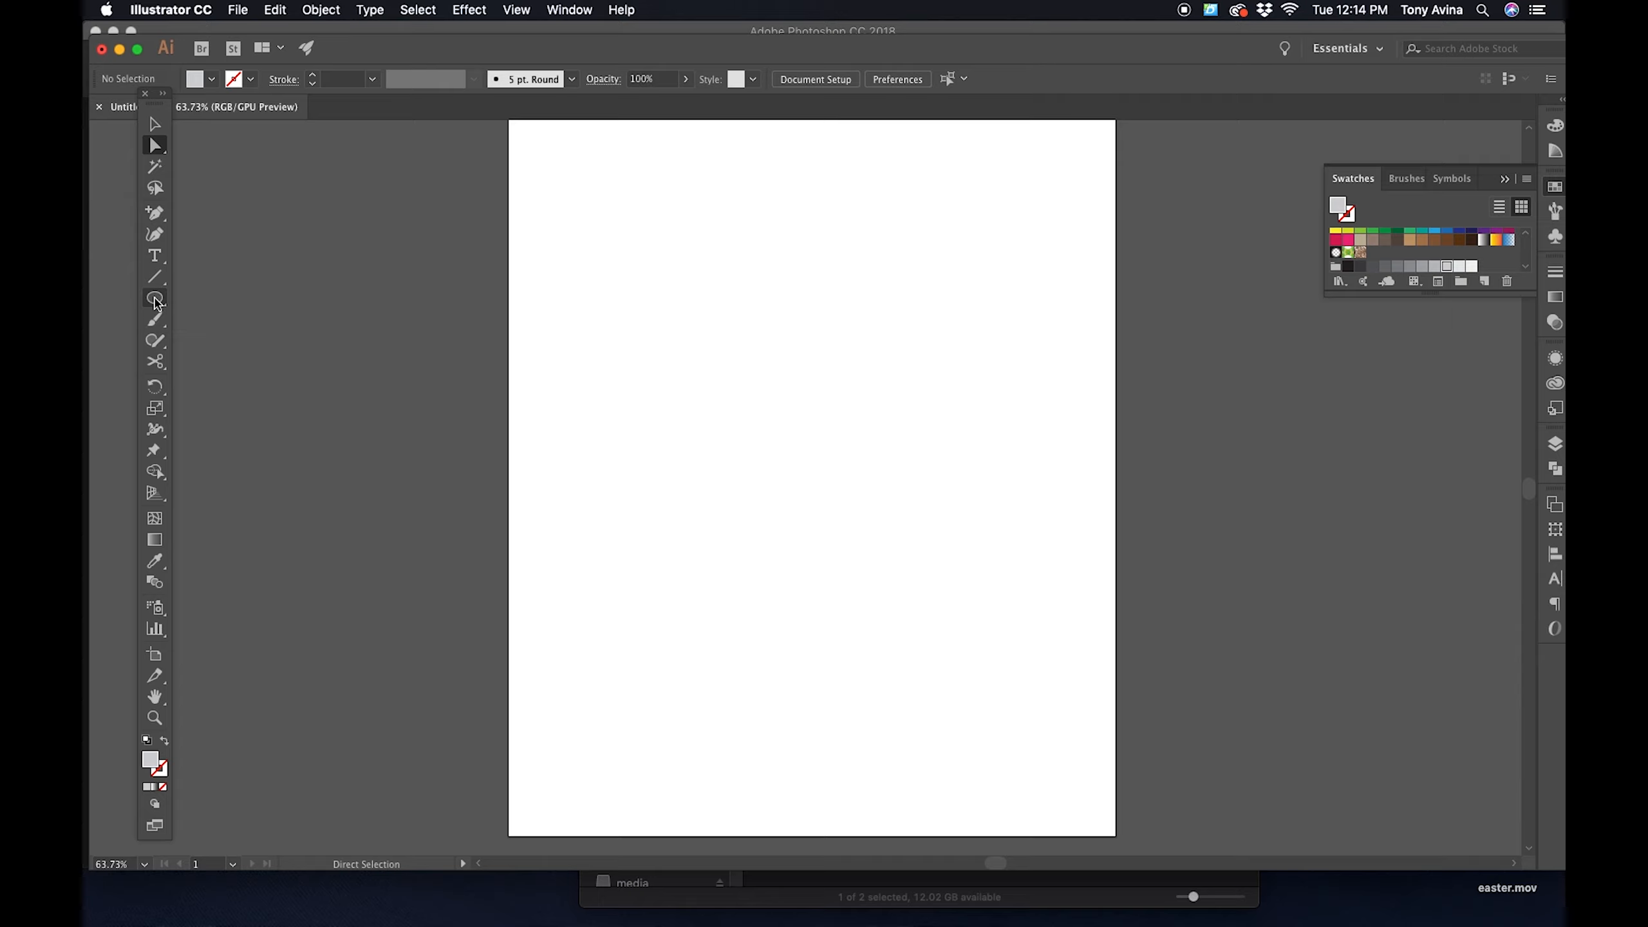
- Draw an ellipse about 983 × 705 px outward from the center of the artboard
{"action": "left_click_drag", "start_coordinate": [671, 371], "coordinate": [762, 384]}
{"action": "key", "text": "z"}
{"action": "left_click_drag", "start_coordinate": [839, 423], "coordinate": [777, 385]}
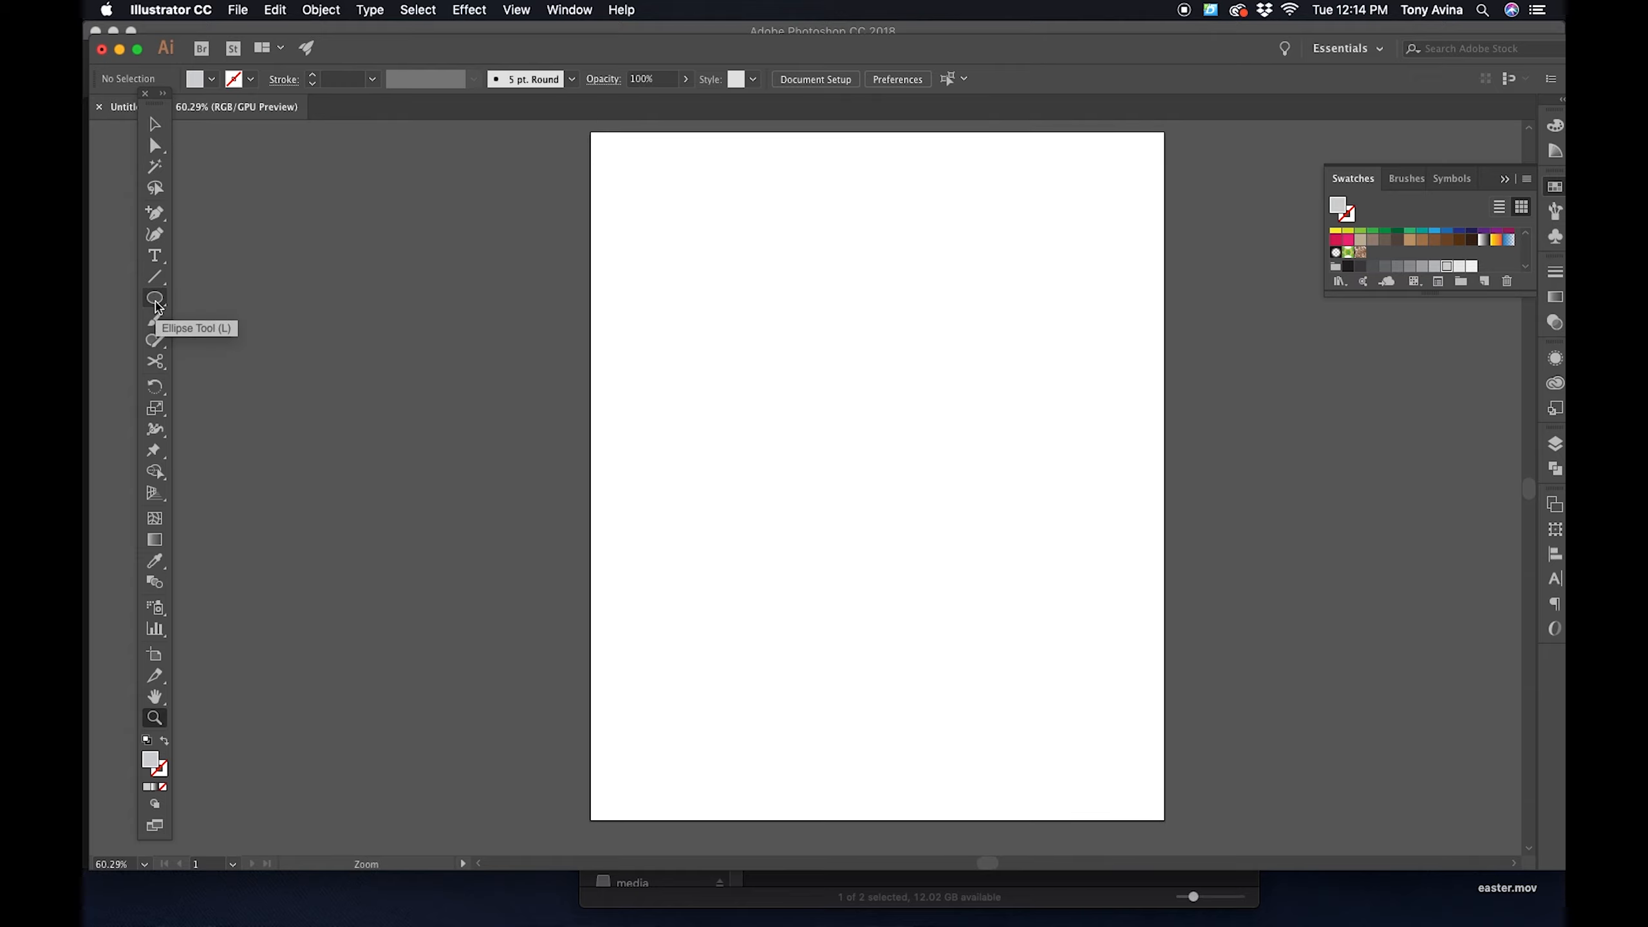
{"action": "left_click", "coordinate": [155, 300]}
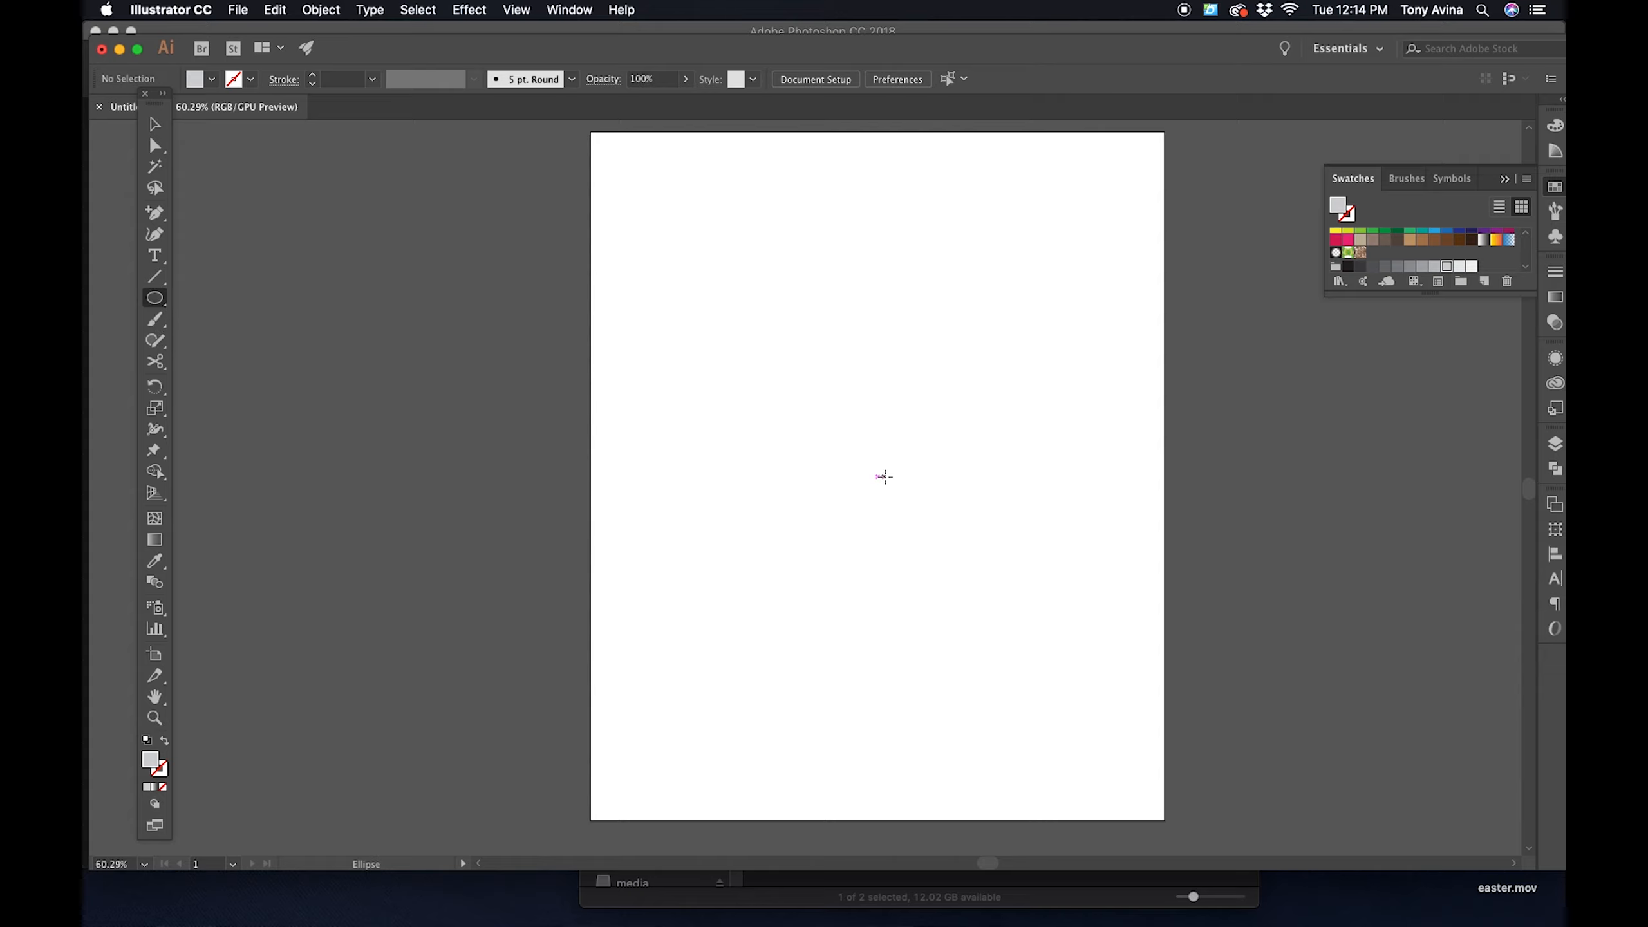
{"action": "left_click", "coordinate": [880, 477]}
{"action": "mouse_move", "coordinate": [879, 477]}
{"action": "left_mouse_down"}
{"action": "mouse_move", "coordinate": [990, 609]}
{"action": "mouse_move", "coordinate": [1078, 626]}
{"action": "mouse_move", "coordinate": [1062, 428]}
{"action": "mouse_move", "coordinate": [986, 611]}
{"action": "mouse_move", "coordinate": [1097, 643]}
{"action": "mouse_move", "coordinate": [1121, 669]}
{"action": "mouse_move", "coordinate": [1042, 600]}
{"action": "mouse_move", "coordinate": [1170, 703]}
{"action": "mouse_move", "coordinate": [1299, 463]}
{"action": "mouse_move", "coordinate": [722, 391]}
{"action": "mouse_move", "coordinate": [1093, 814]}
{"action": "mouse_move", "coordinate": [1115, 865]}
{"action": "mouse_move", "coordinate": [1176, 532]}
{"action": "mouse_move", "coordinate": [758, 405]}
{"action": "mouse_move", "coordinate": [757, 518]}
{"action": "mouse_move", "coordinate": [1074, 552]}
{"action": "mouse_move", "coordinate": [1111, 459]}
{"action": "mouse_move", "coordinate": [1099, 692]}
{"action": "mouse_move", "coordinate": [1123, 666]}
{"action": "mouse_move", "coordinate": [1120, 683]}
{"action": "mouse_move", "coordinate": [1353, 685]}
{"action": "mouse_move", "coordinate": [1177, 614]}
{"action": "mouse_move", "coordinate": [1115, 633]}
{"action": "mouse_move", "coordinate": [1133, 572]}
{"action": "mouse_move", "coordinate": [1015, 496]}
{"action": "mouse_move", "coordinate": [1060, 500]}
{"action": "mouse_move", "coordinate": [1158, 585]}
{"action": "mouse_move", "coordinate": [1045, 530]}
{"action": "mouse_move", "coordinate": [1152, 572]}
{"action": "mouse_move", "coordinate": [1089, 552]}
{"action": "mouse_move", "coordinate": [1199, 663]}
{"action": "mouse_move", "coordinate": [888, 430]}
{"action": "mouse_move", "coordinate": [1025, 559]}
{"action": "mouse_move", "coordinate": [1148, 607]}
{"action": "mouse_move", "coordinate": [1140, 631]}
{"action": "left_mouse_up"}
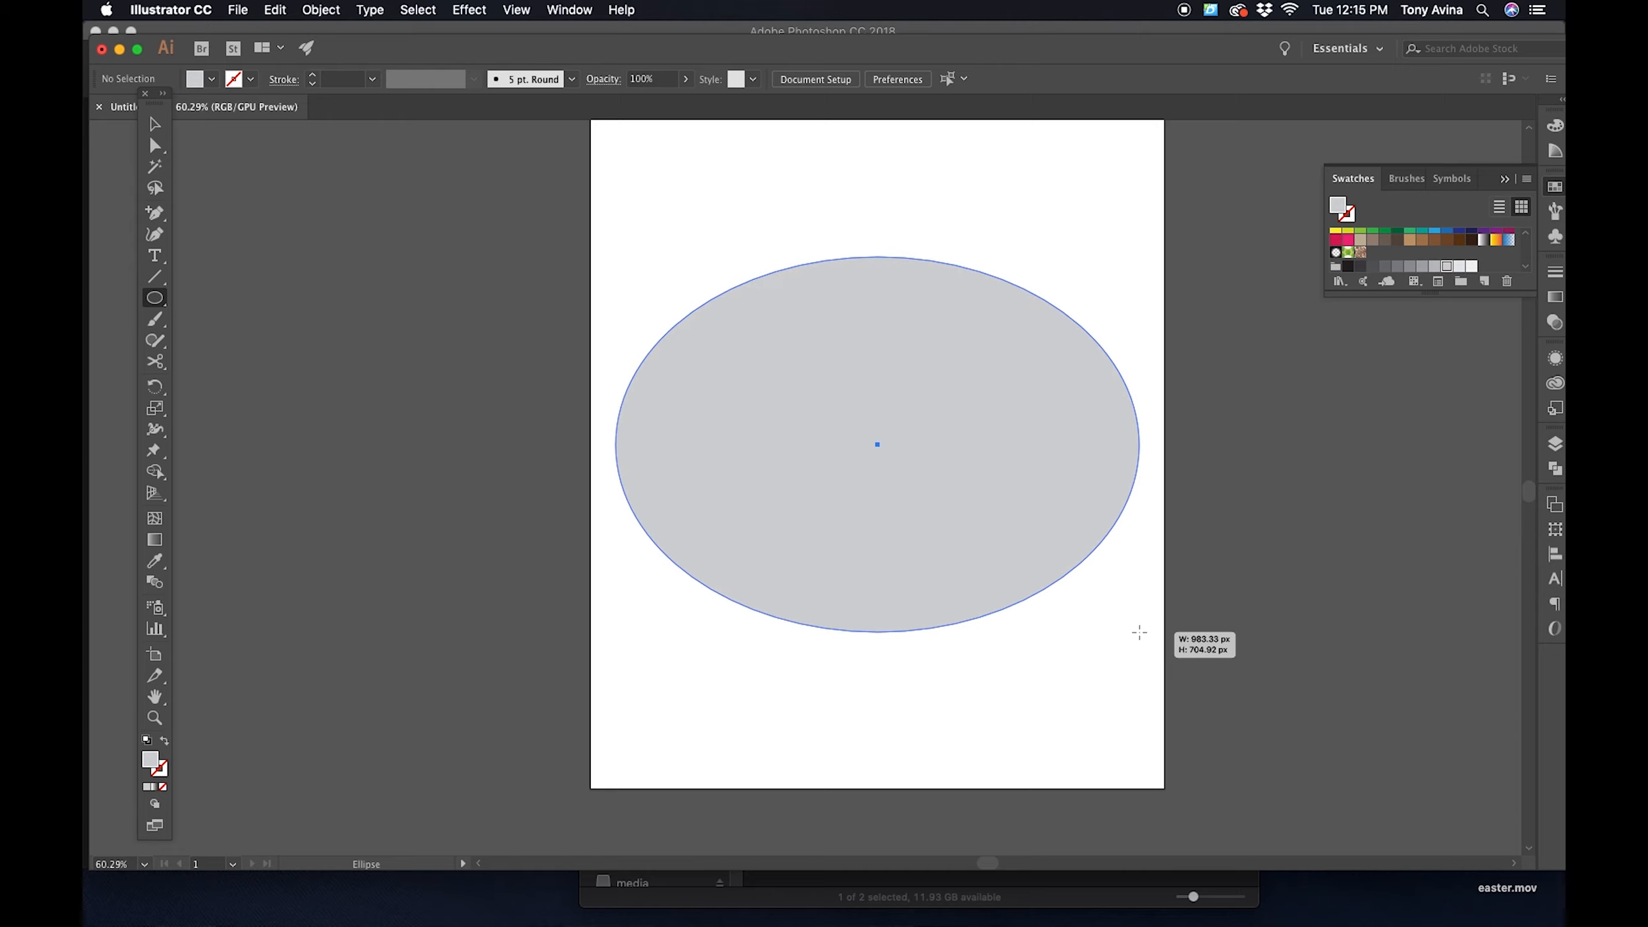
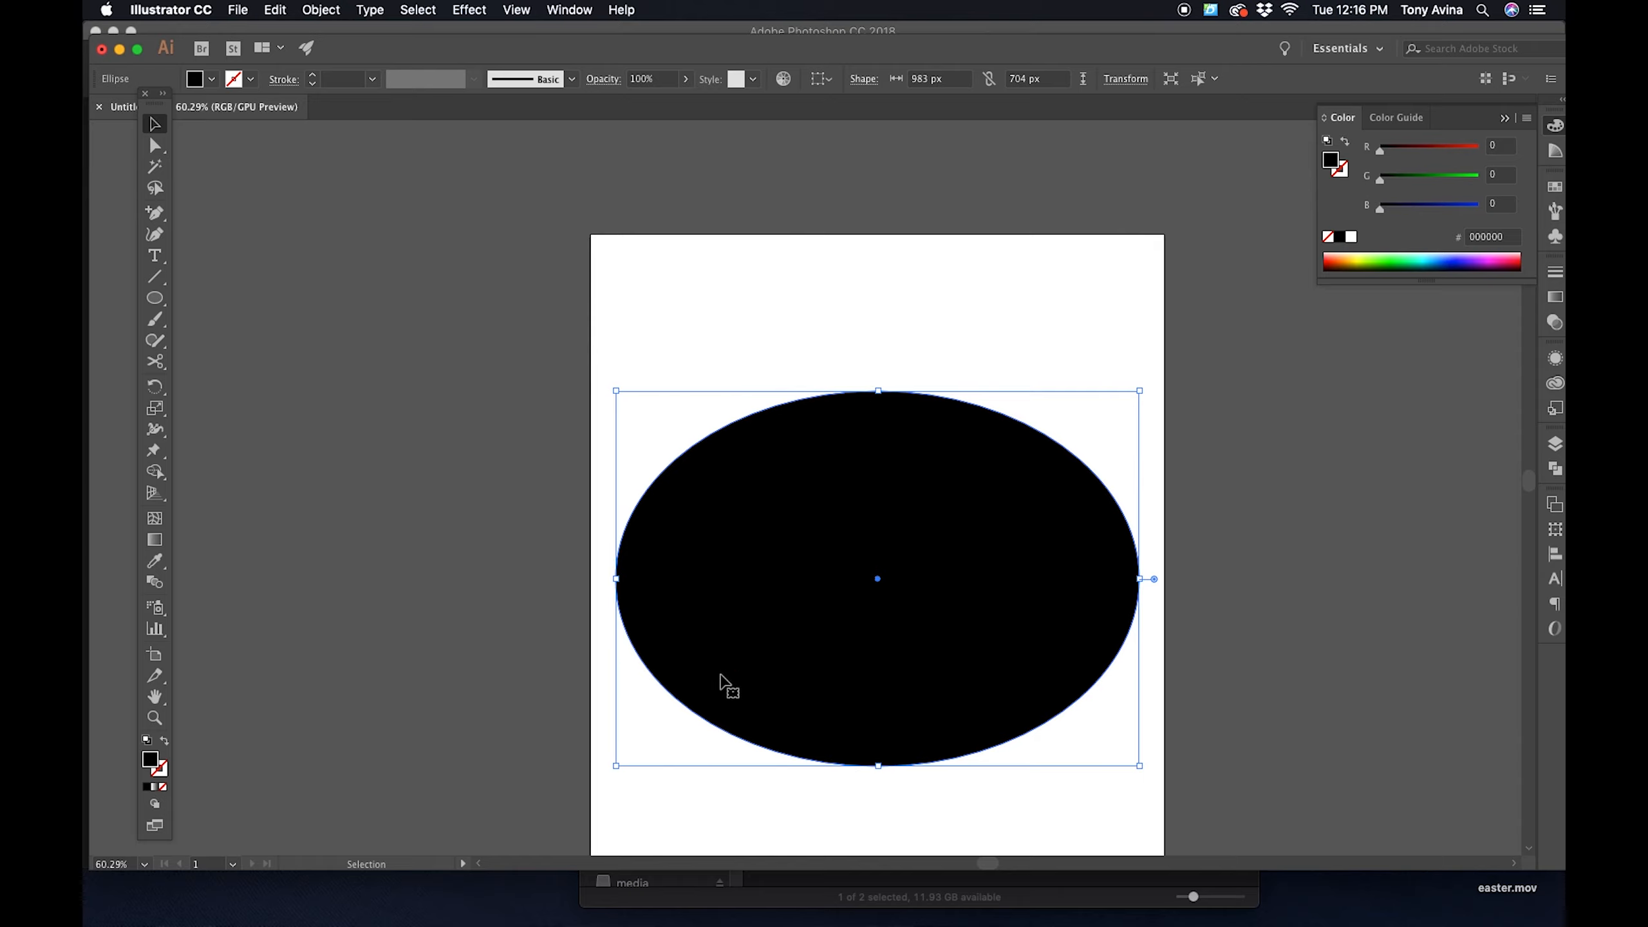
- Swap the ellipse's fill and stroke colors, swap them back to a black fill, and deselect the ellipse
{"action": "left_click", "coordinate": [1340, 172]}
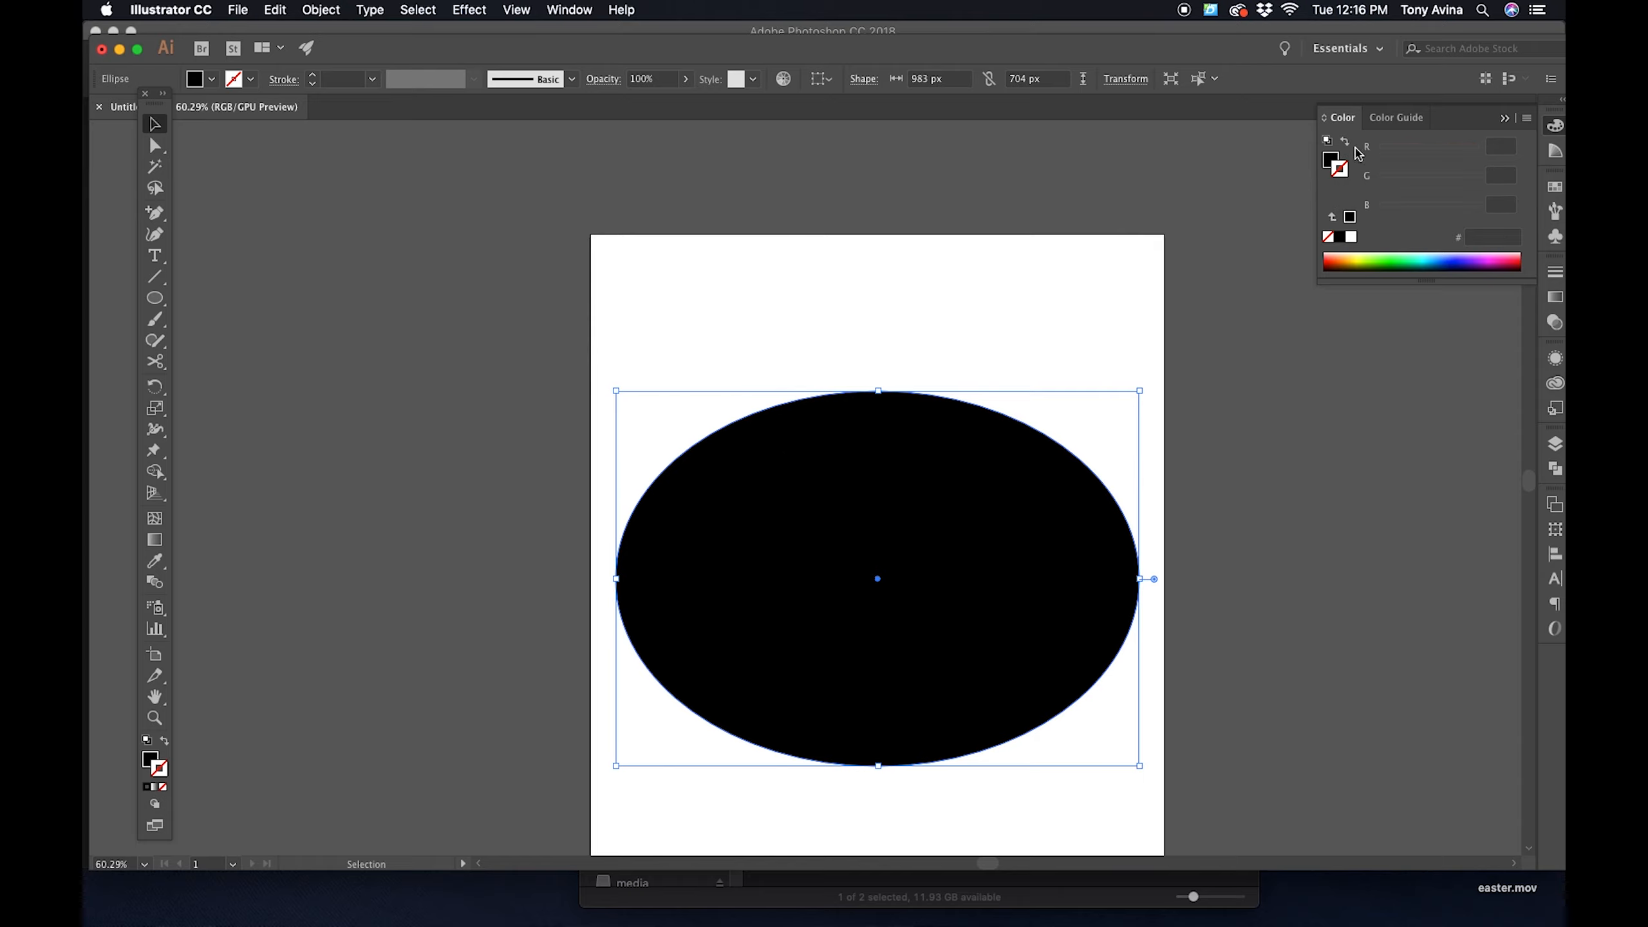
{"action": "left_click", "coordinate": [1345, 142]}
{"action": "left_click", "coordinate": [1345, 142]}
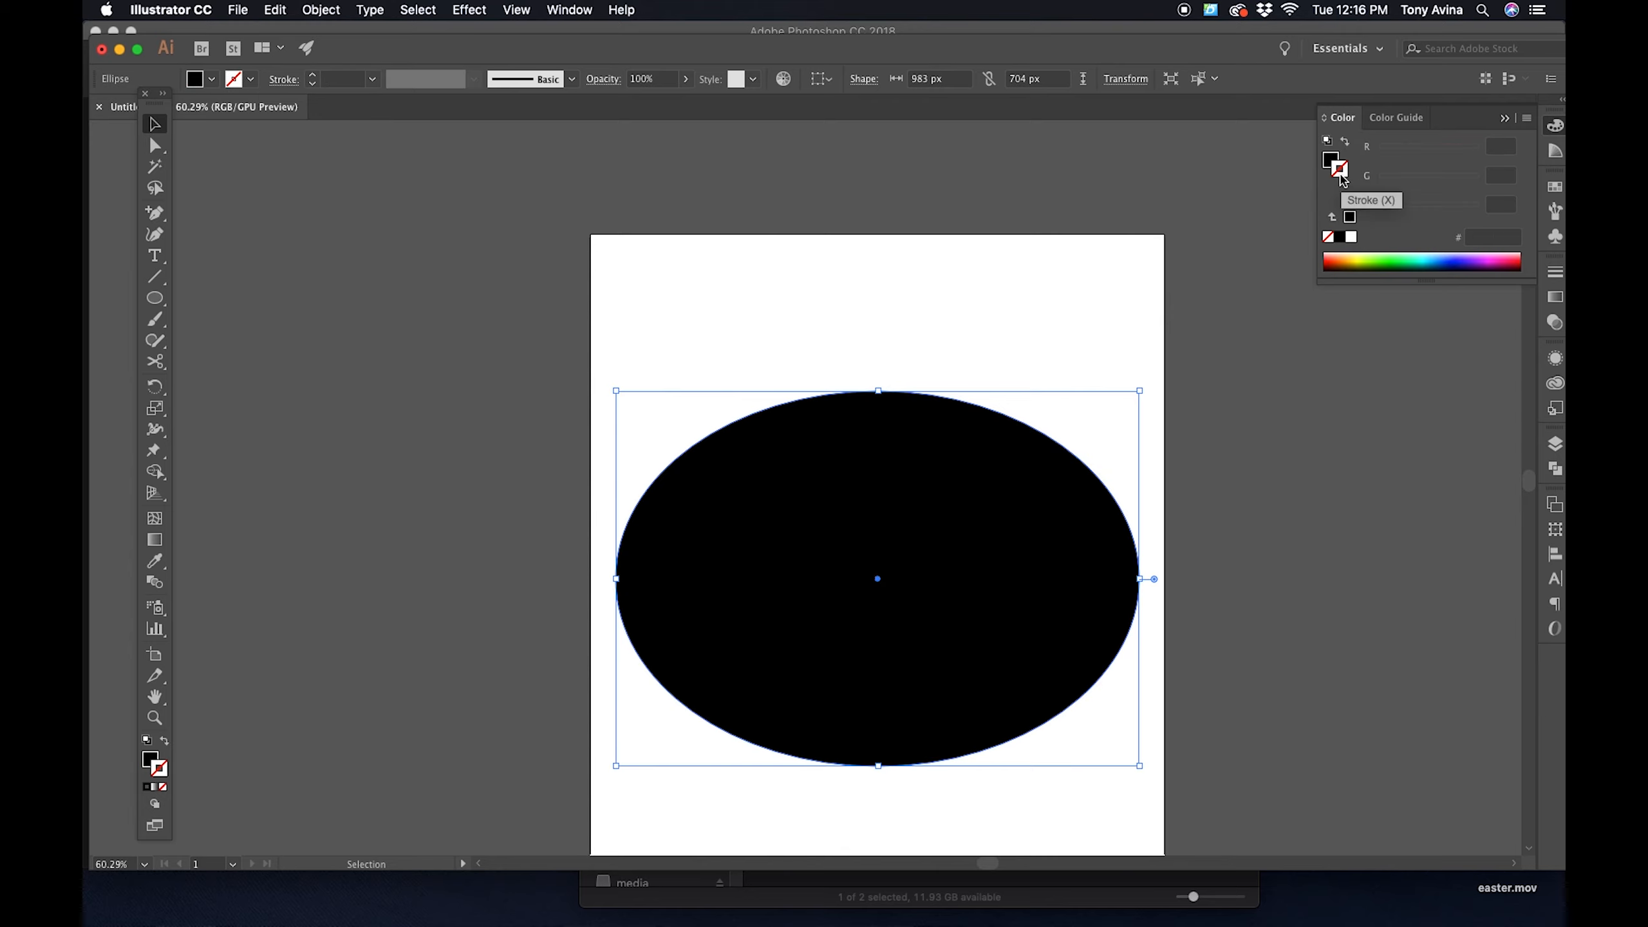
{"action": "double_click", "coordinate": [1339, 176]}
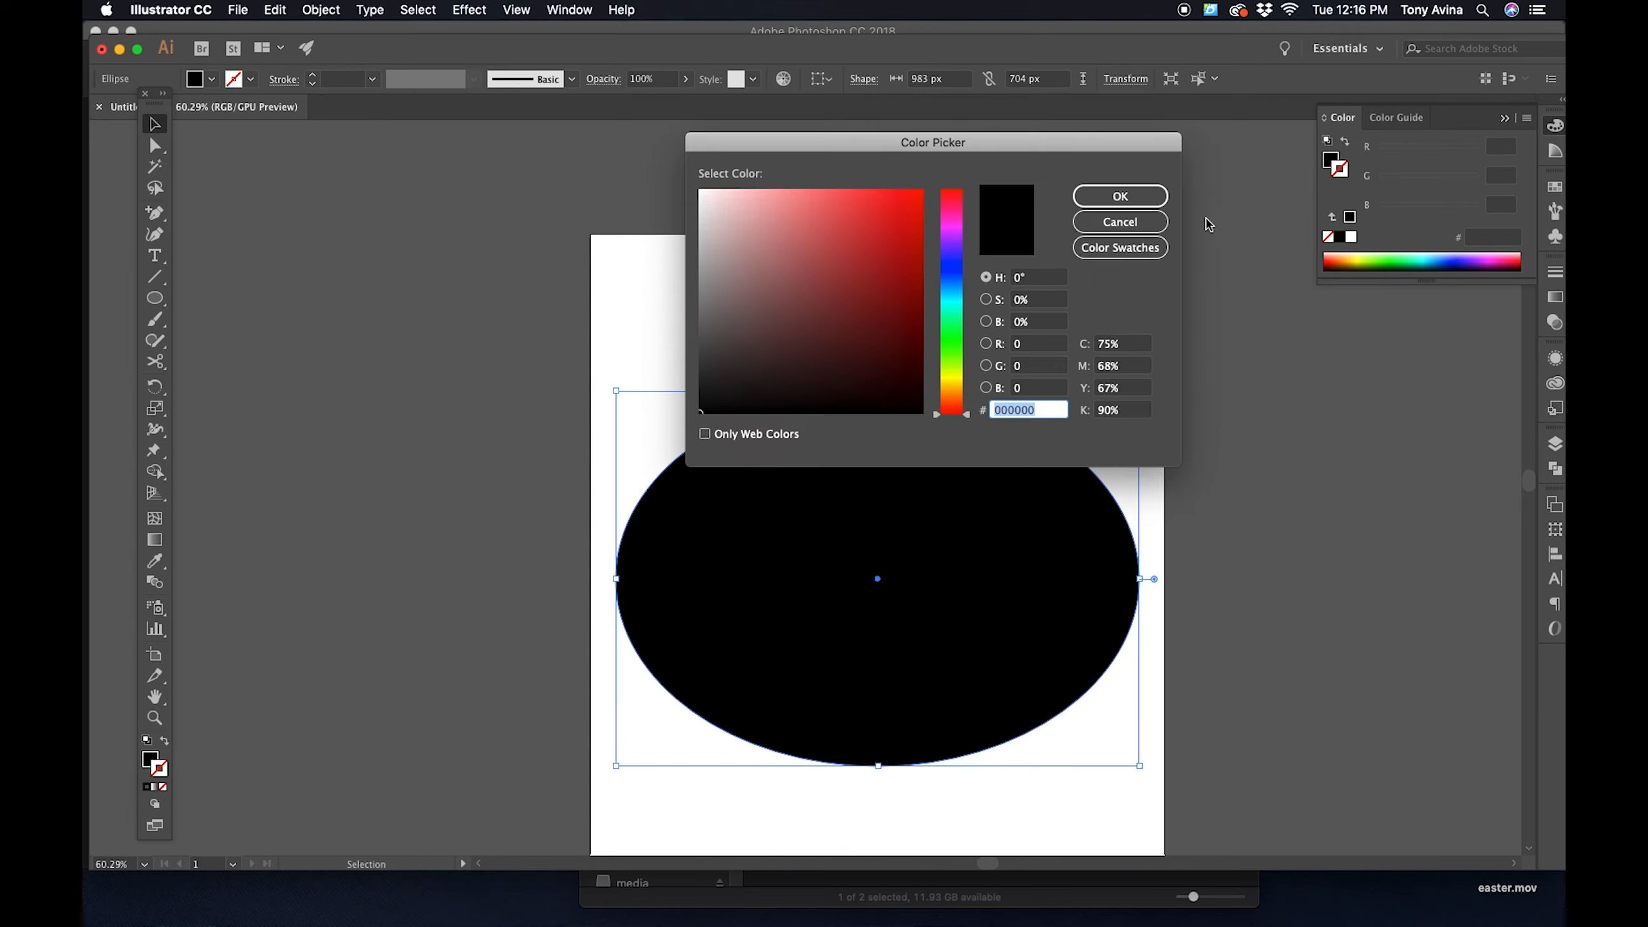
{"action": "key", "text": "Escape"}
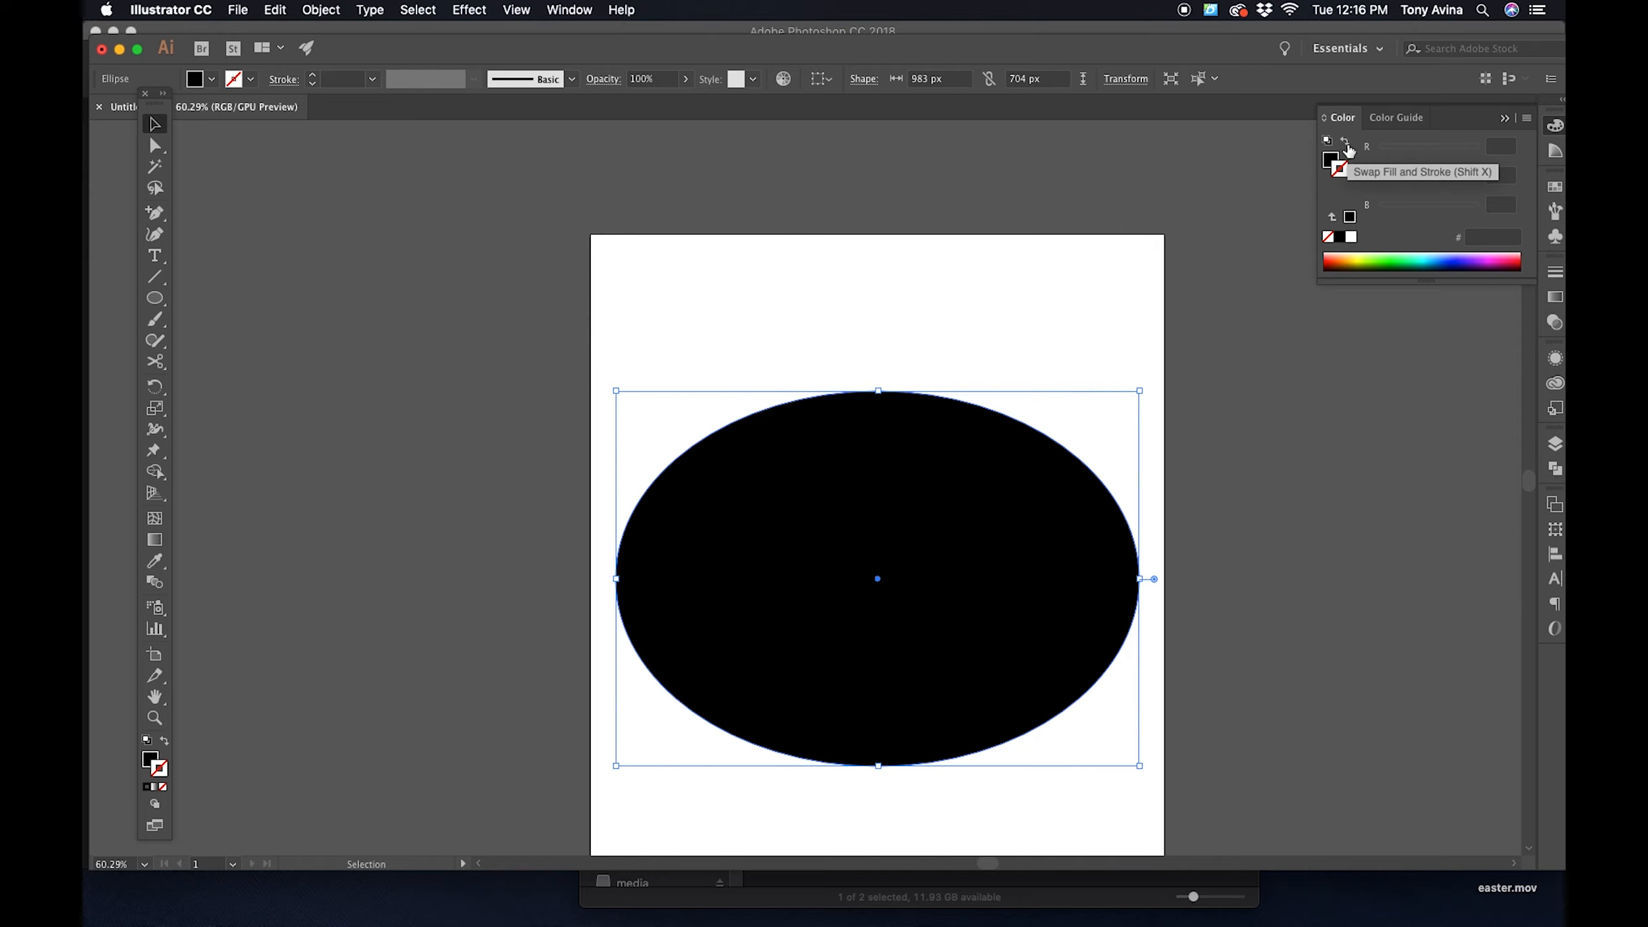
{"action": "left_click", "coordinate": [1346, 145]}
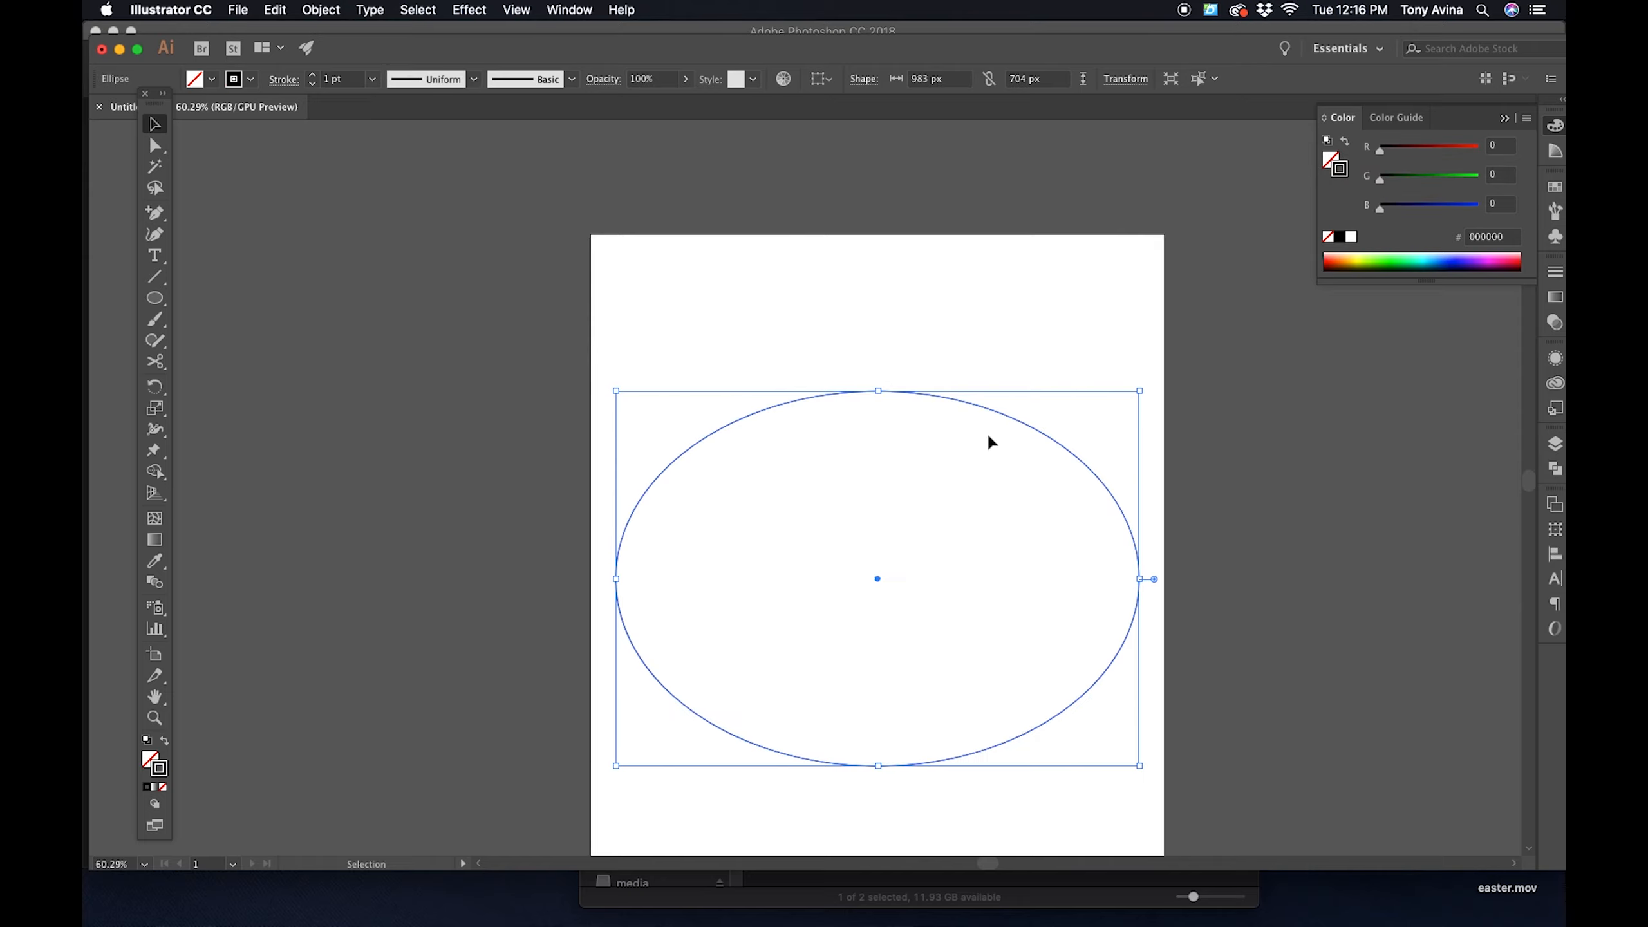
{"action": "left_click", "coordinate": [1345, 144]}
{"action": "left_click", "coordinate": [909, 346]}
- Split the black ellipse into upper and lower halves by cutting it with the Scissors tool at its leftmost and rightmost anchors
{"action": "left_click_drag", "start_coordinate": [915, 306], "coordinate": [1059, 190]}
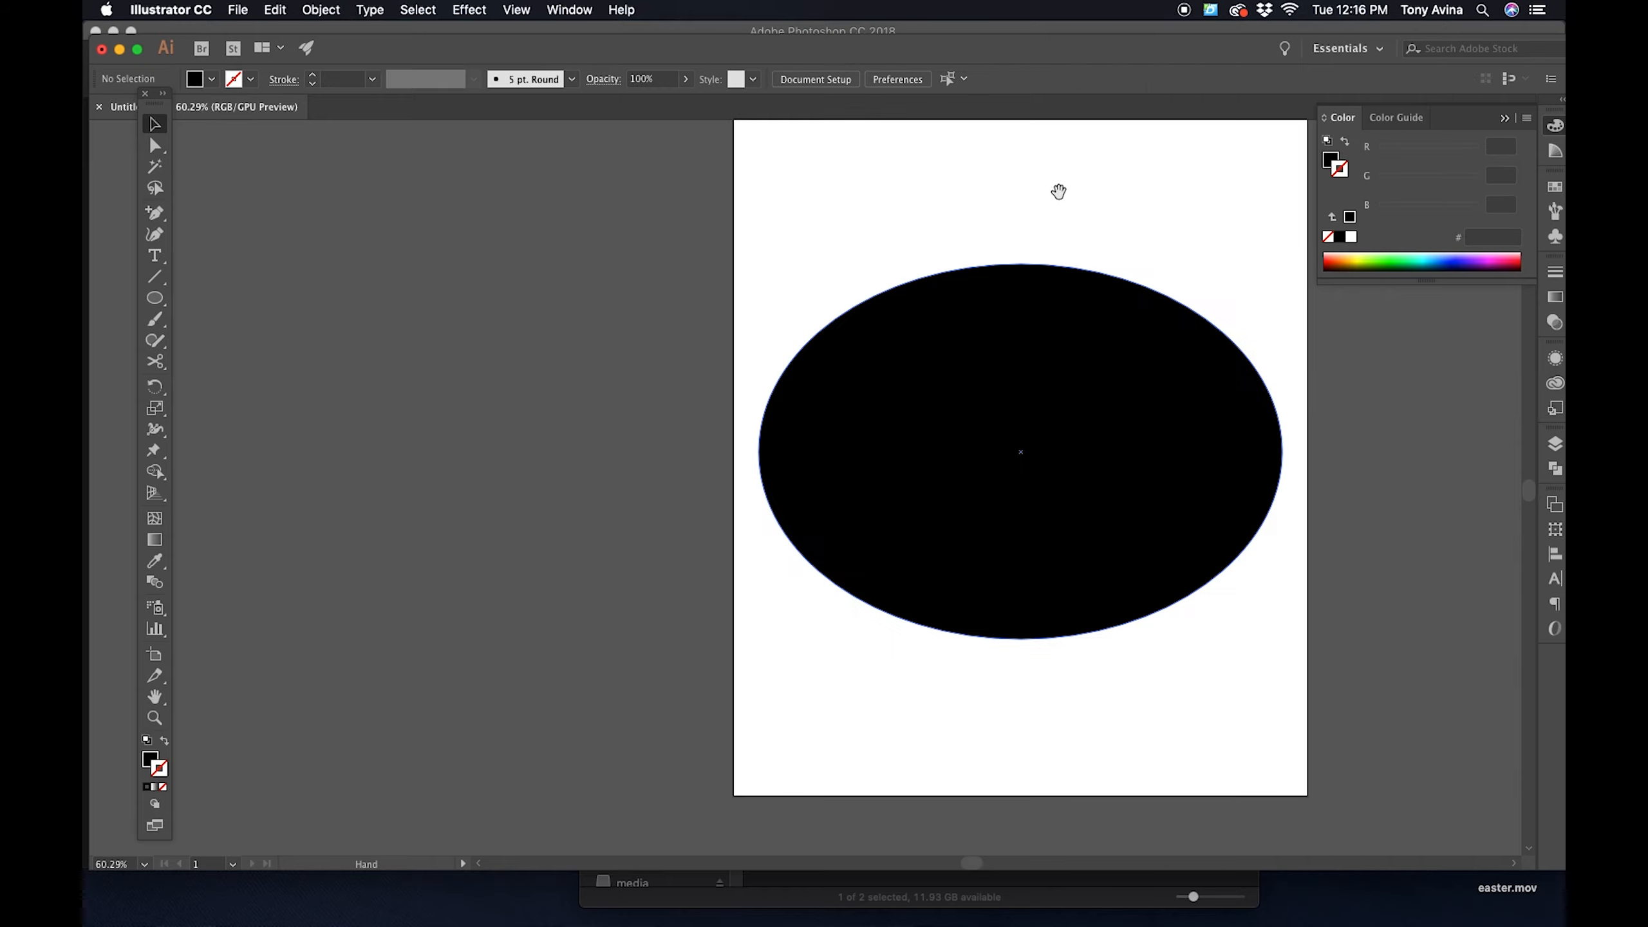
{"action": "left_click", "coordinate": [1034, 367]}
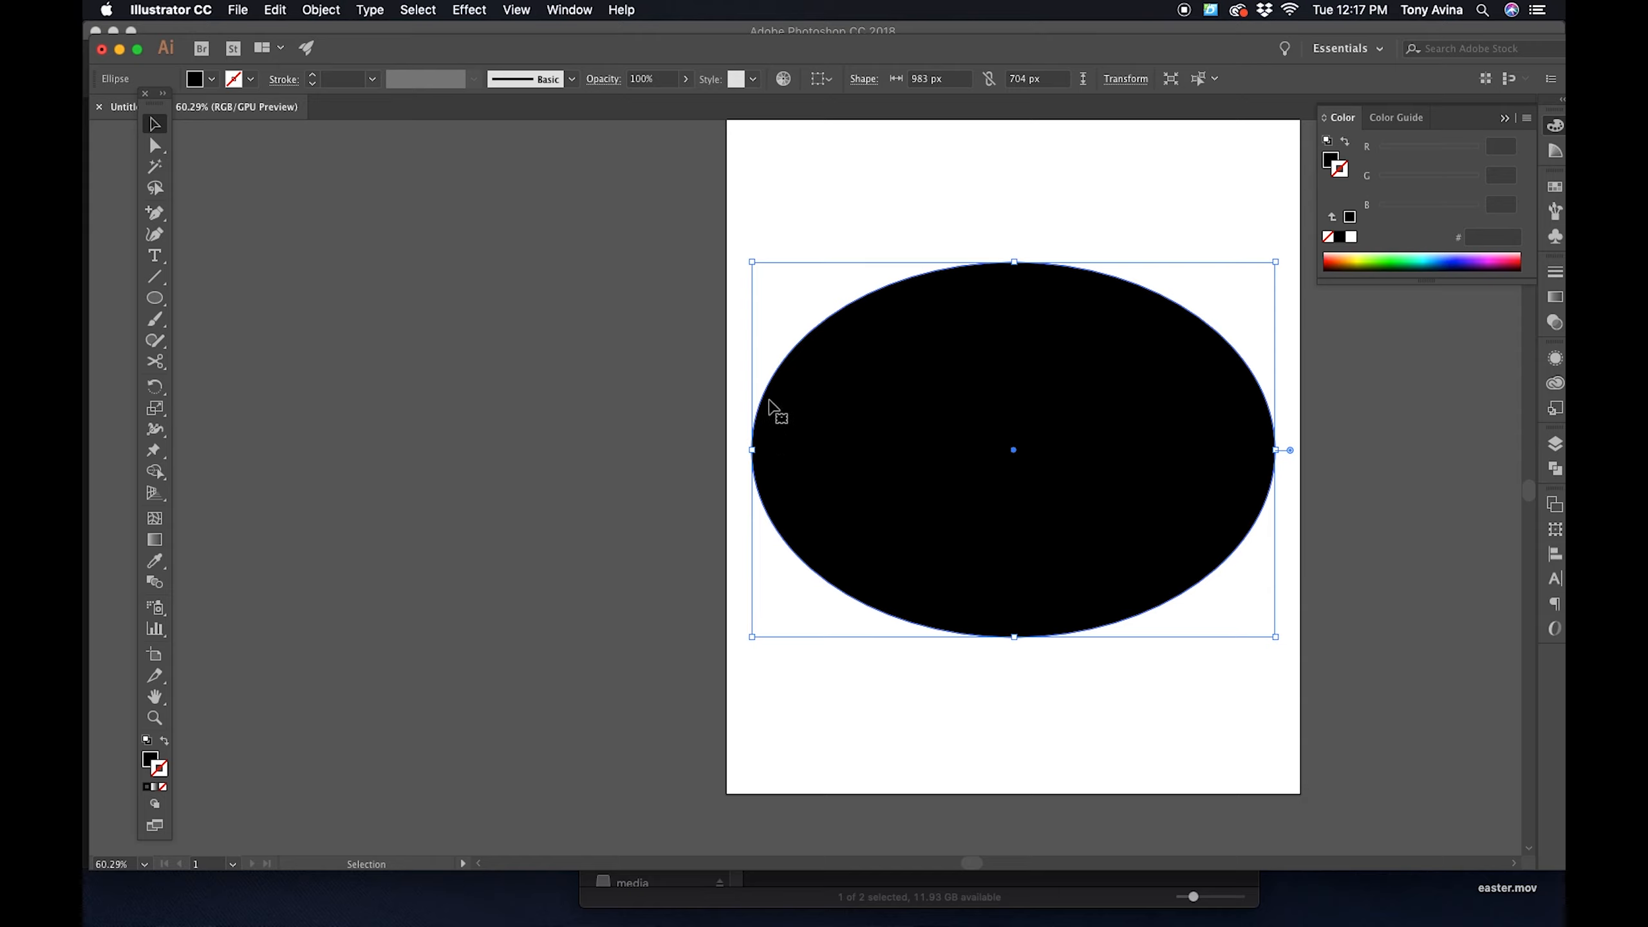
{"action": "left_click", "coordinate": [155, 365]}
{"action": "left_click", "coordinate": [156, 365]}
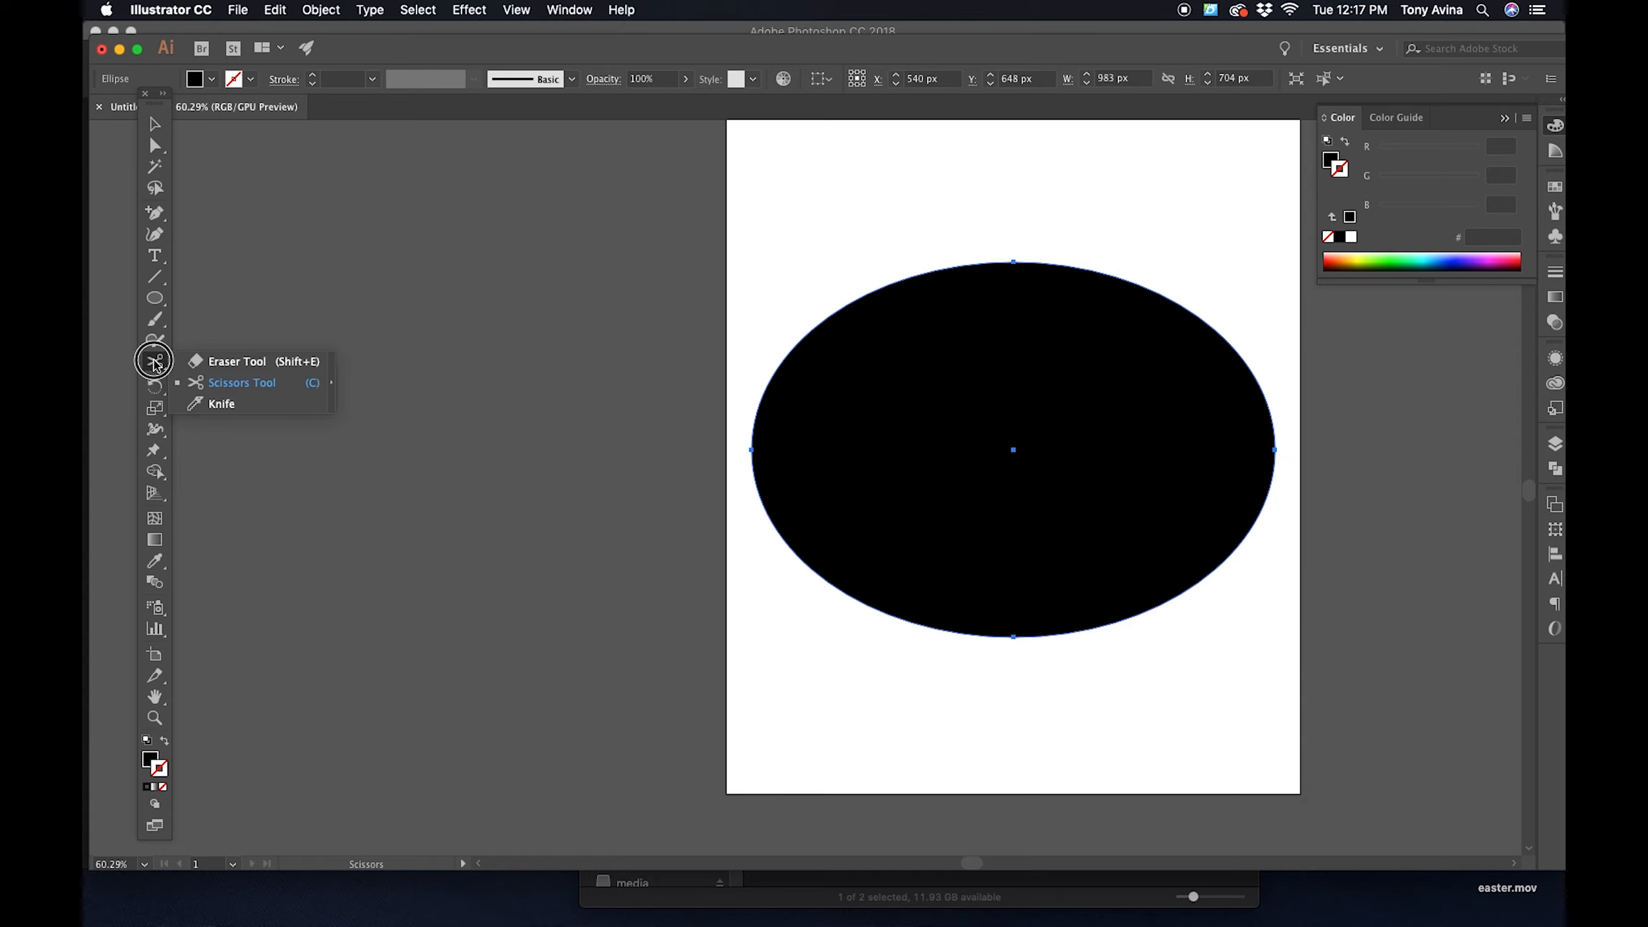
{"action": "mouse_move", "coordinate": [156, 365]}
{"action": "left_mouse_down"}
{"action": "mouse_move", "coordinate": [203, 371]}
{"action": "mouse_move", "coordinate": [211, 411]}
{"action": "mouse_move", "coordinate": [260, 409]}
{"action": "mouse_move", "coordinate": [138, 361]}
{"action": "mouse_move", "coordinate": [159, 368]}
{"action": "left_mouse_up"}
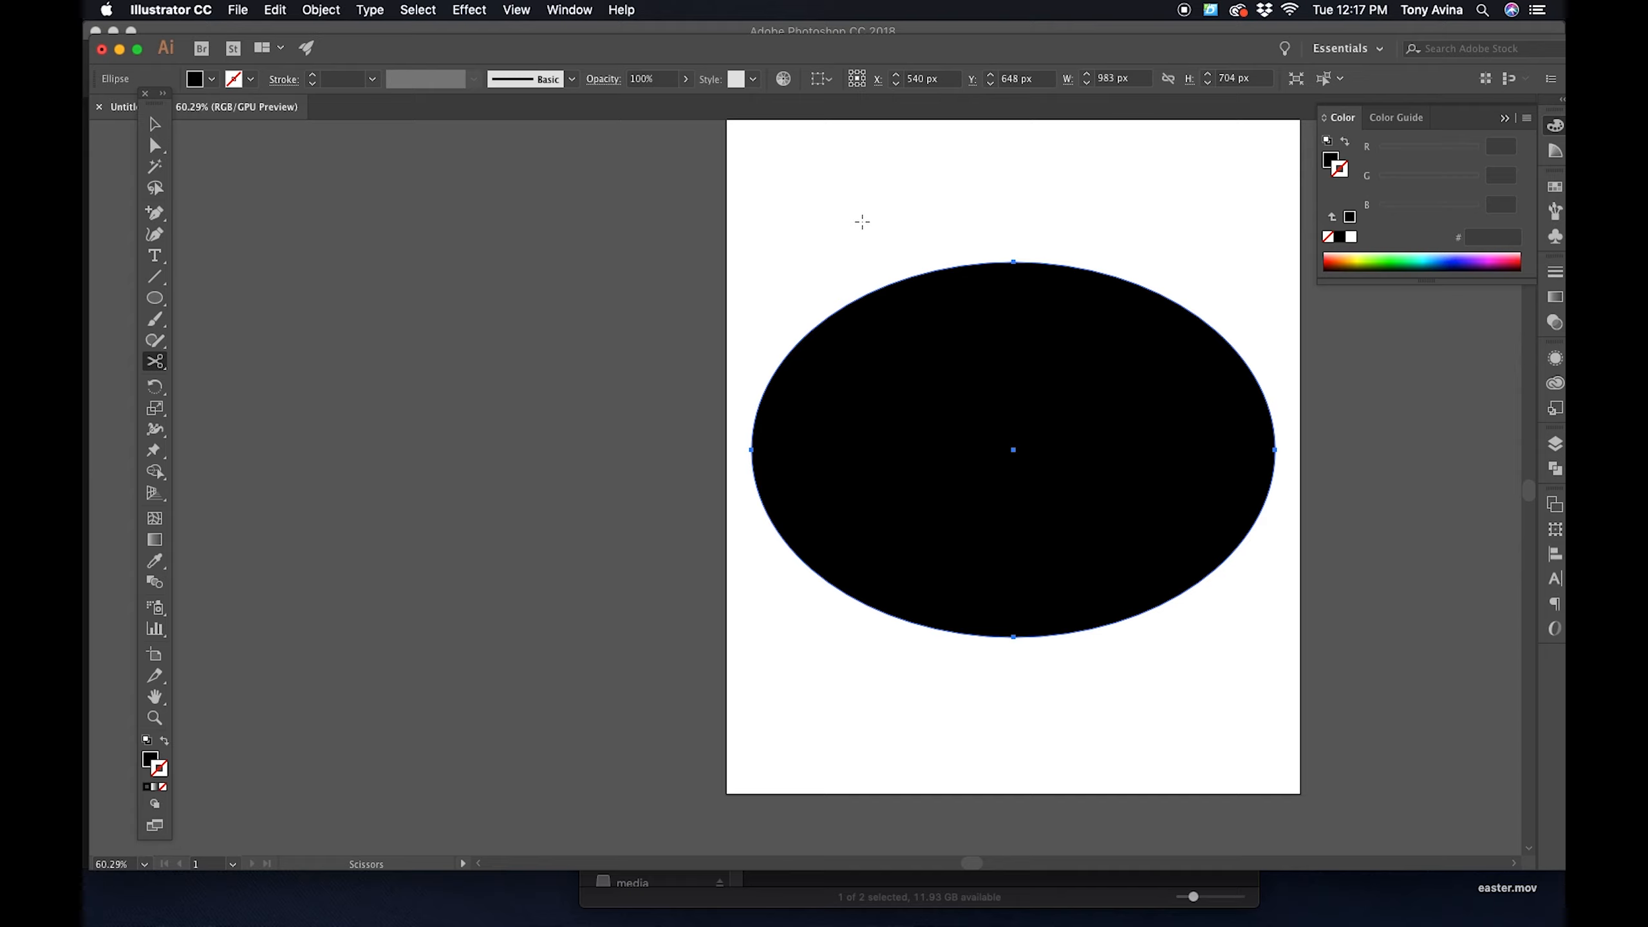
{"action": "left_click", "coordinate": [751, 449]}
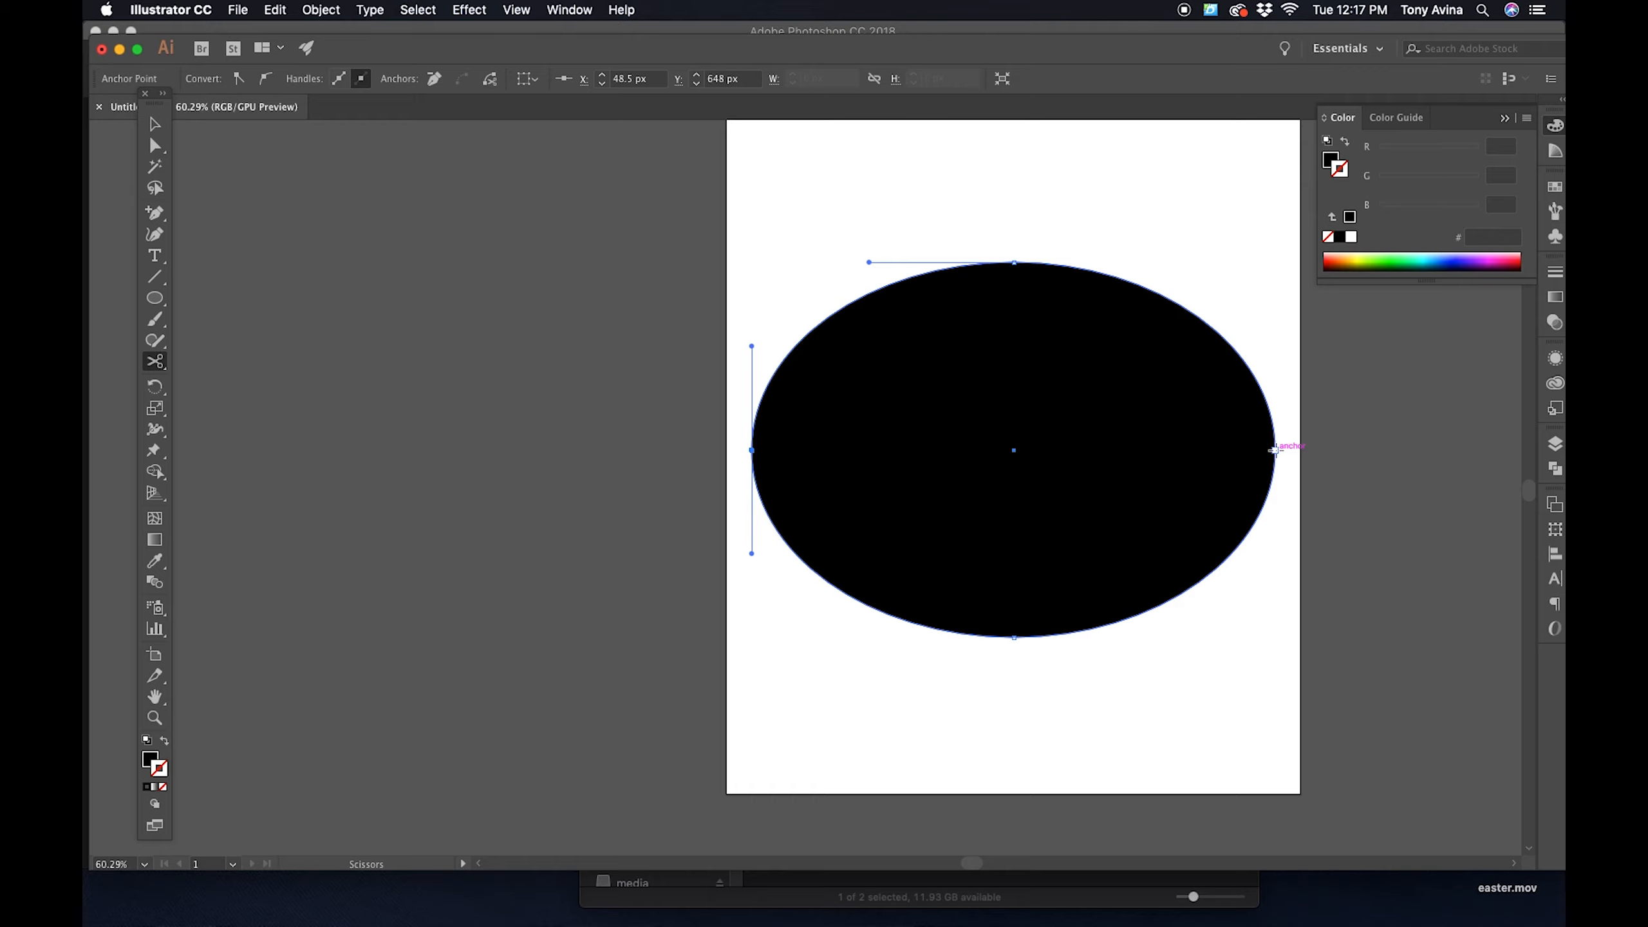
{"action": "left_click", "coordinate": [1273, 449]}
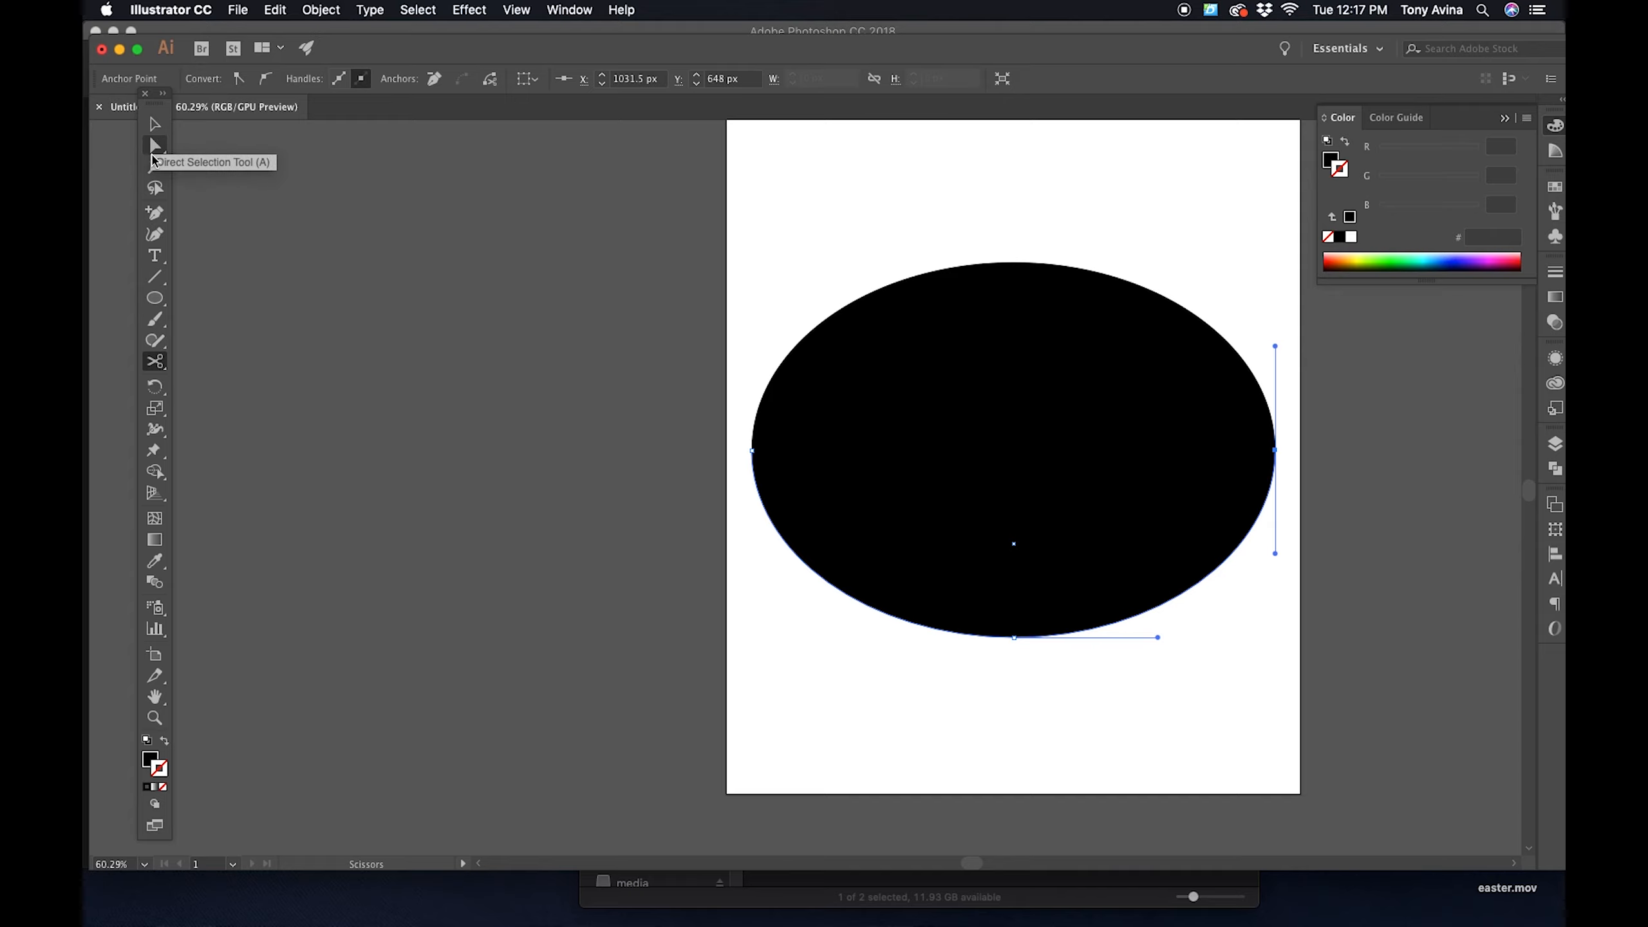
- Move the lower half of the ellipse away from the upper half and delete it
{"action": "left_click", "coordinate": [153, 127]}
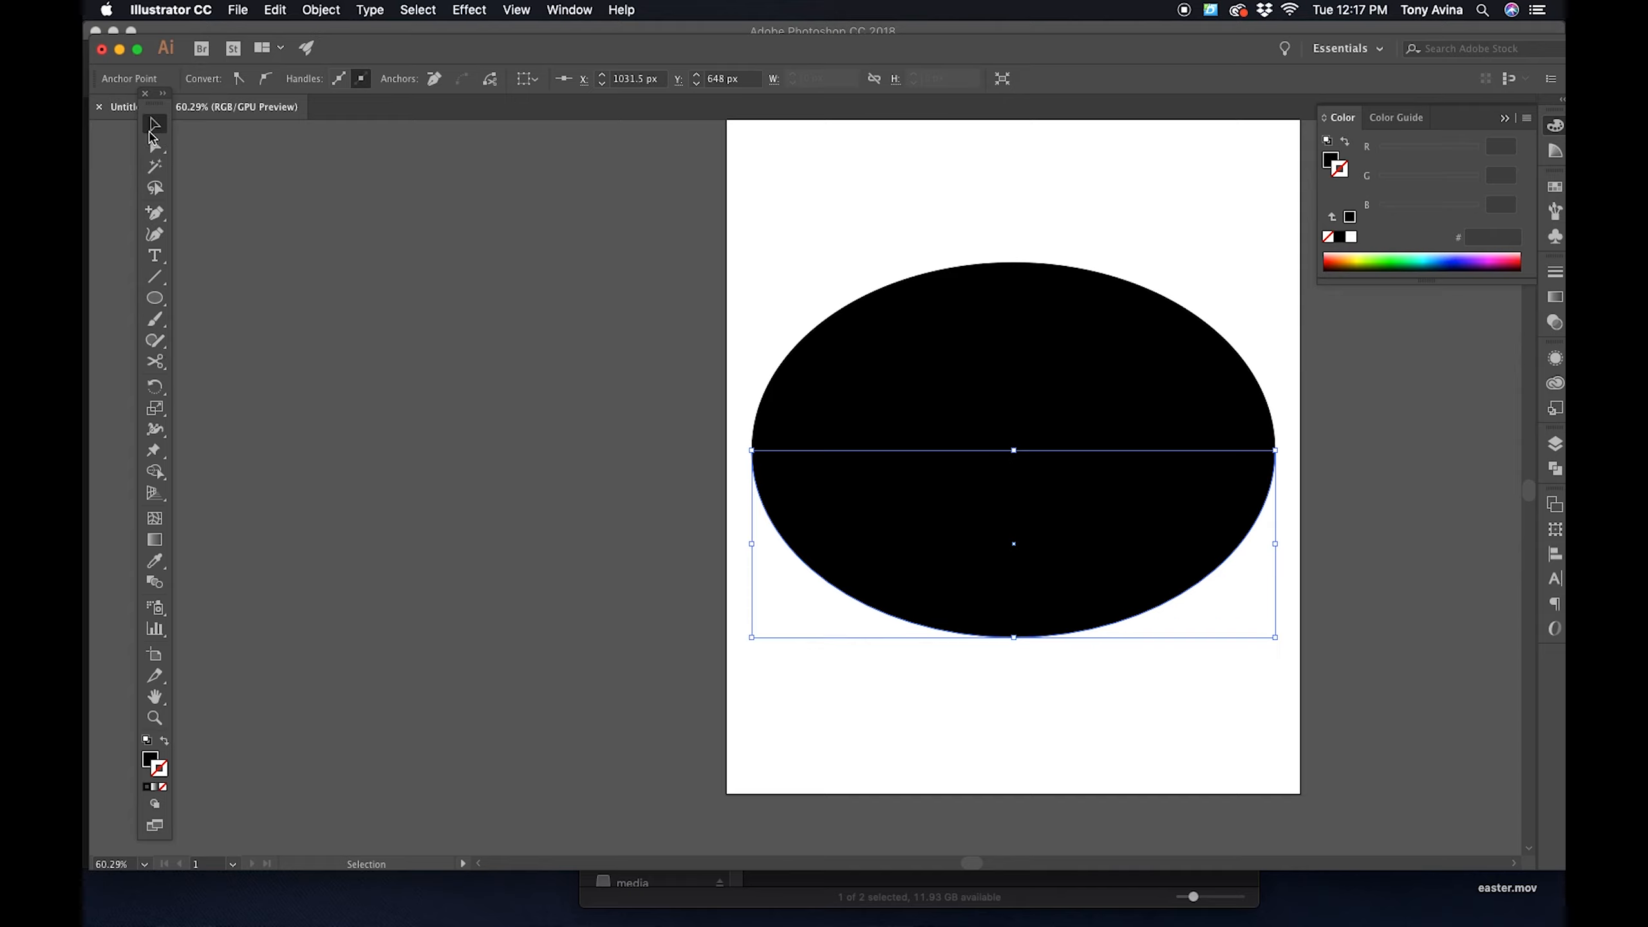
{"action": "left_click", "coordinate": [906, 526]}
{"action": "left_click_drag", "start_coordinate": [906, 526], "coordinate": [944, 647]}
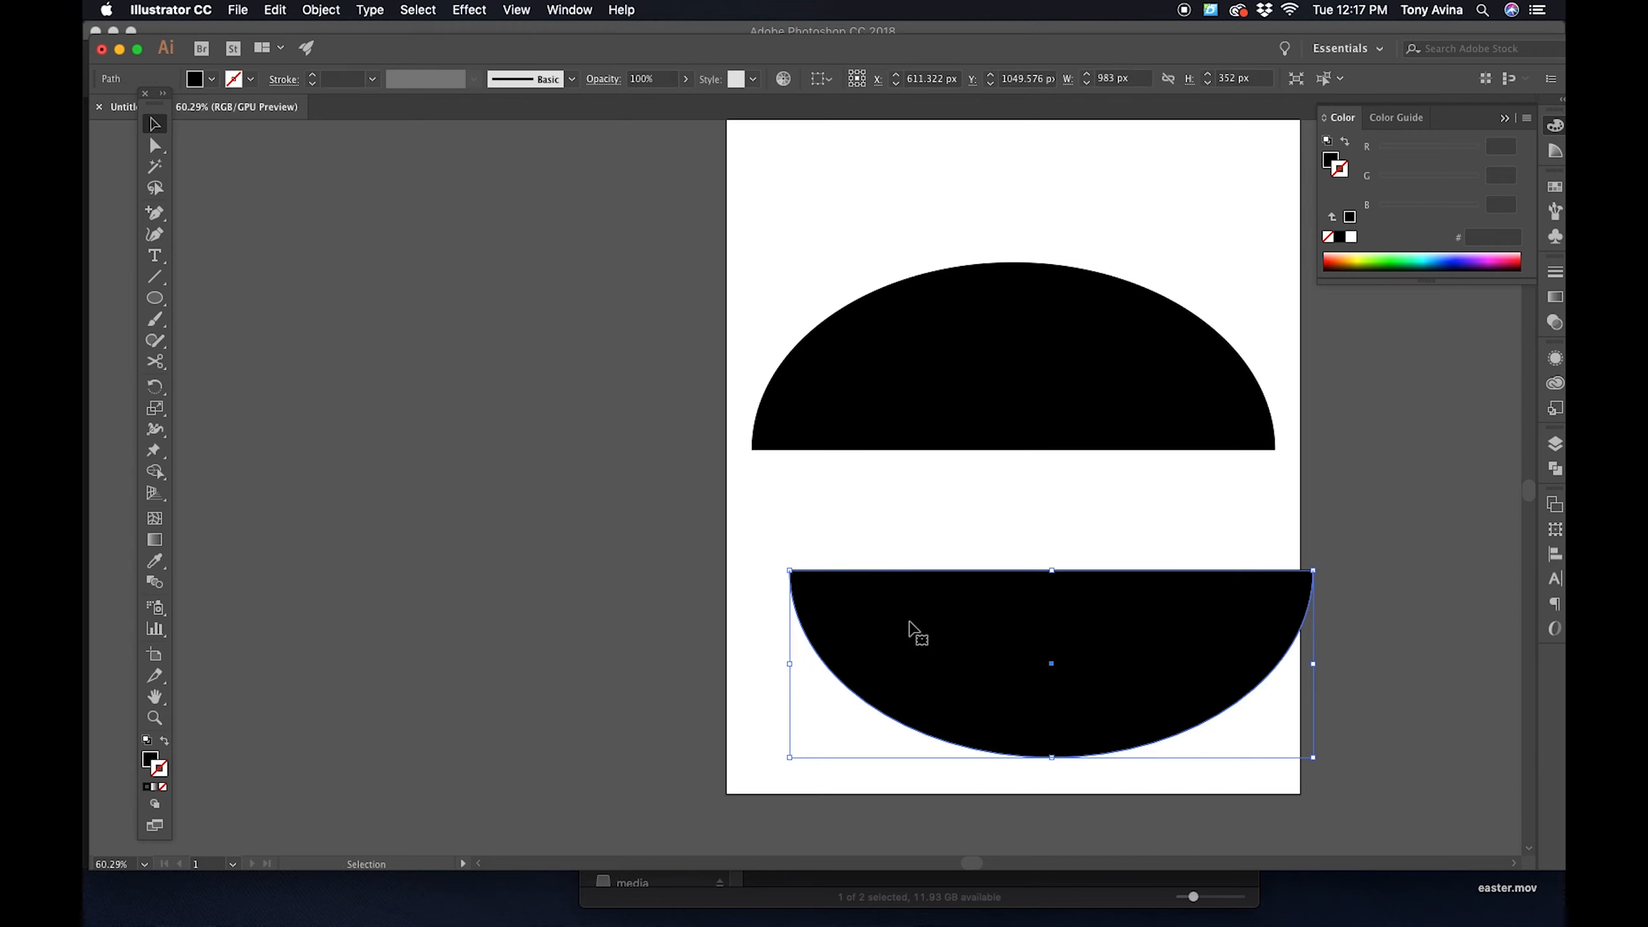
{"action": "key", "text": "Delete"}
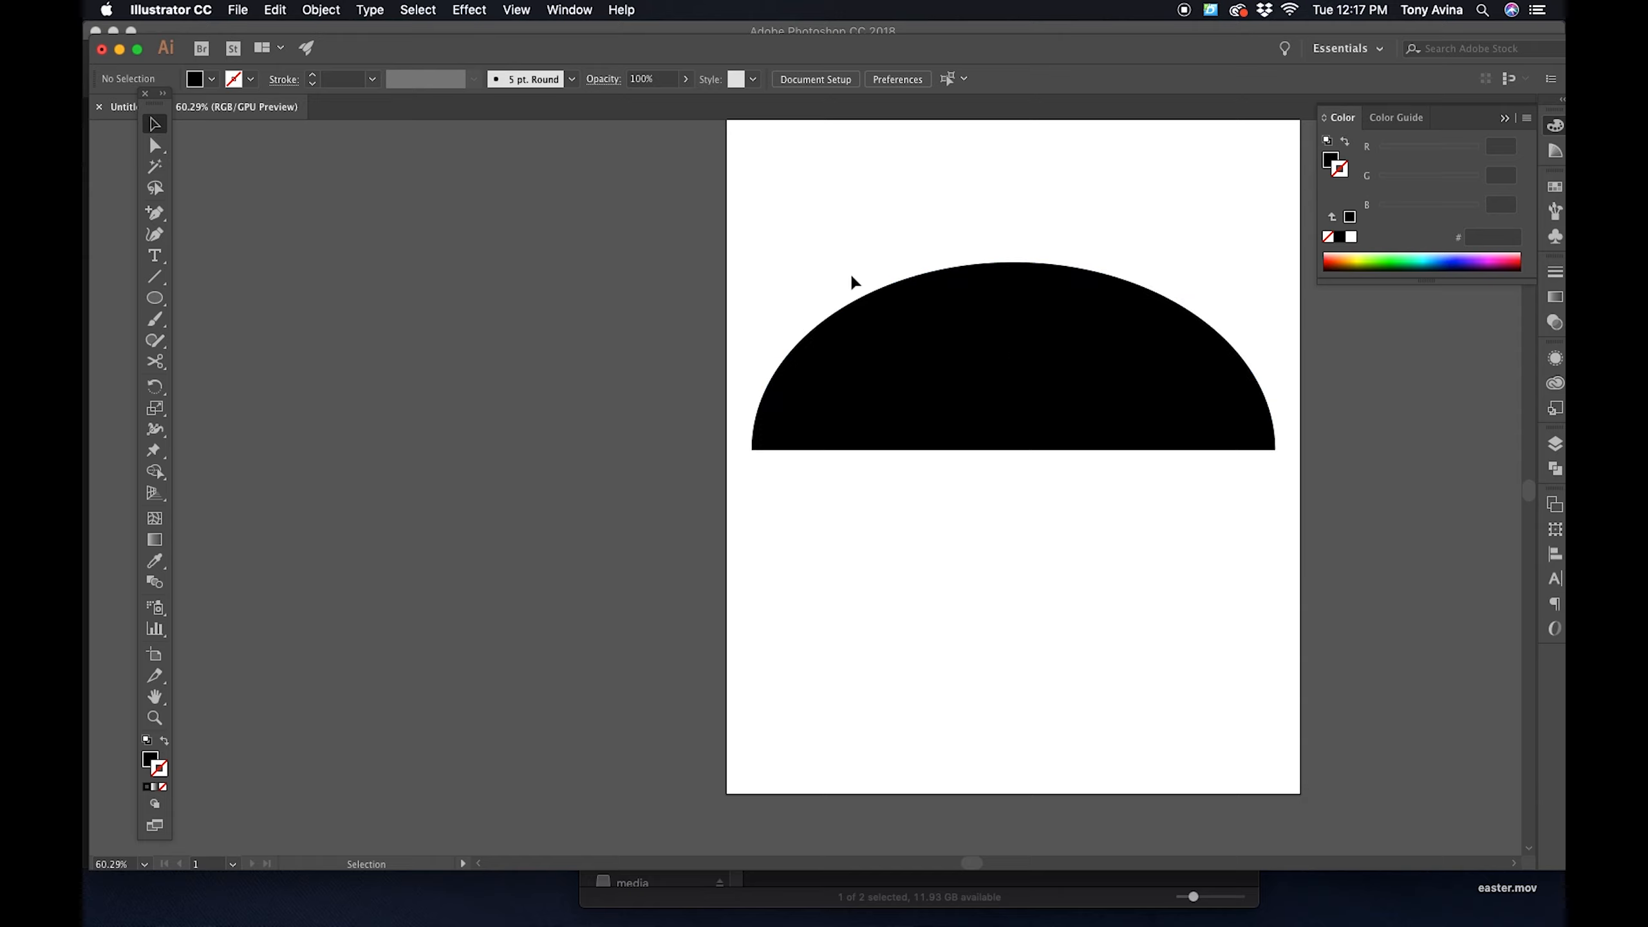
- Turn the upper half-ellipse into a type path starting at its top anchor, with center-aligned text
{"action": "left_click", "coordinate": [156, 256]}
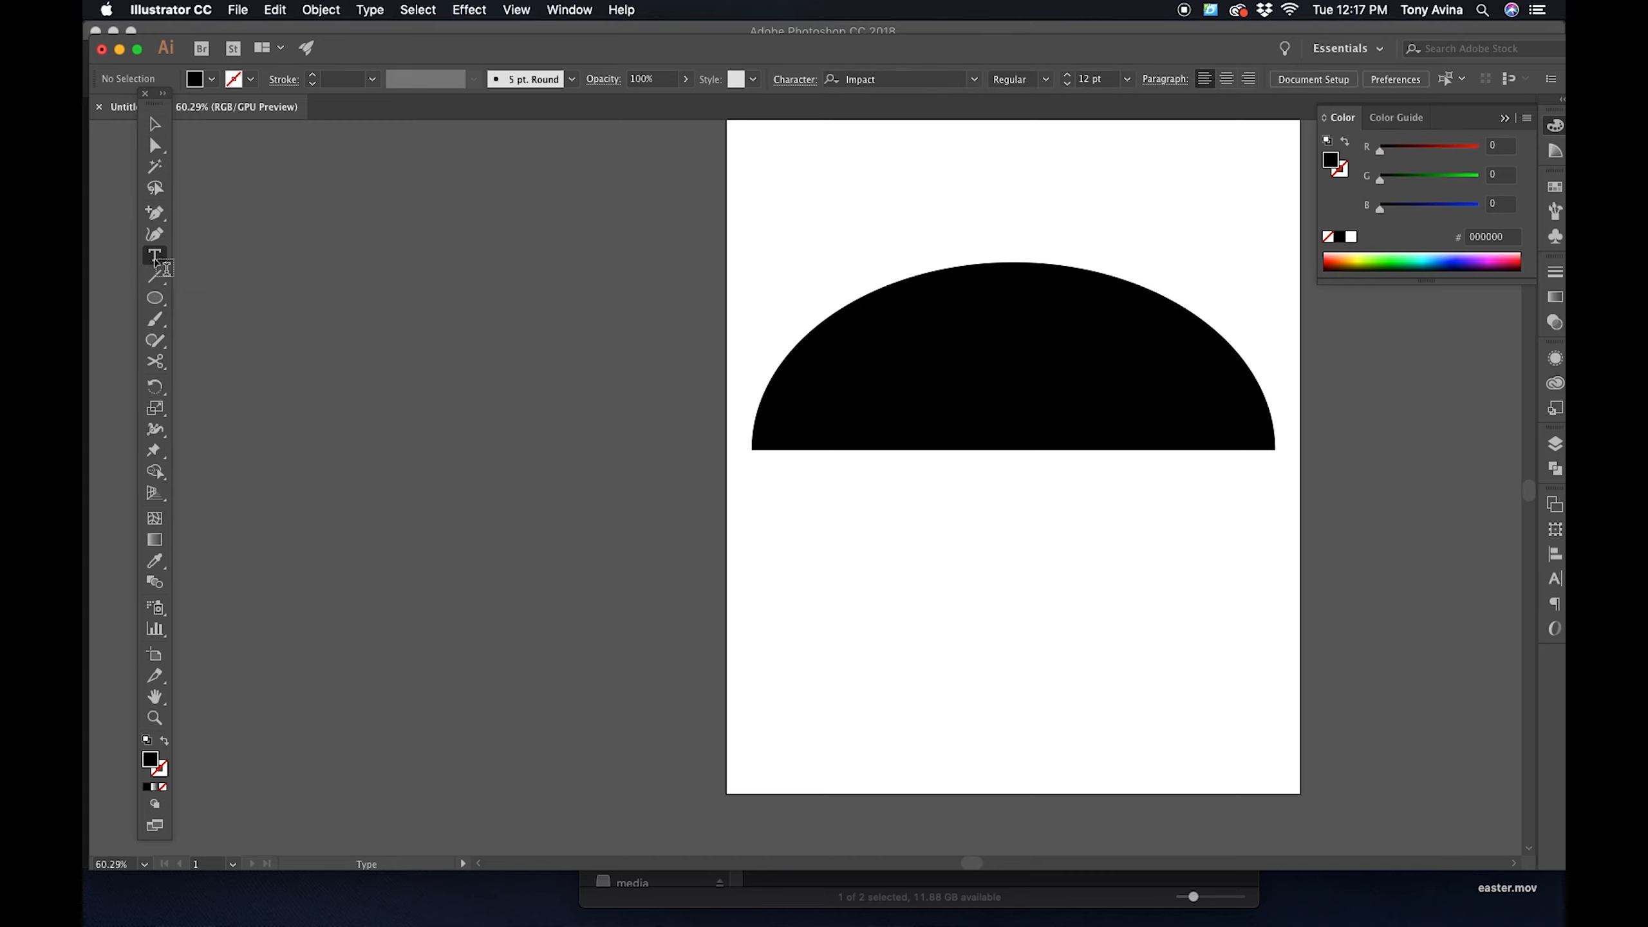
{"action": "left_click", "coordinate": [1015, 261]}
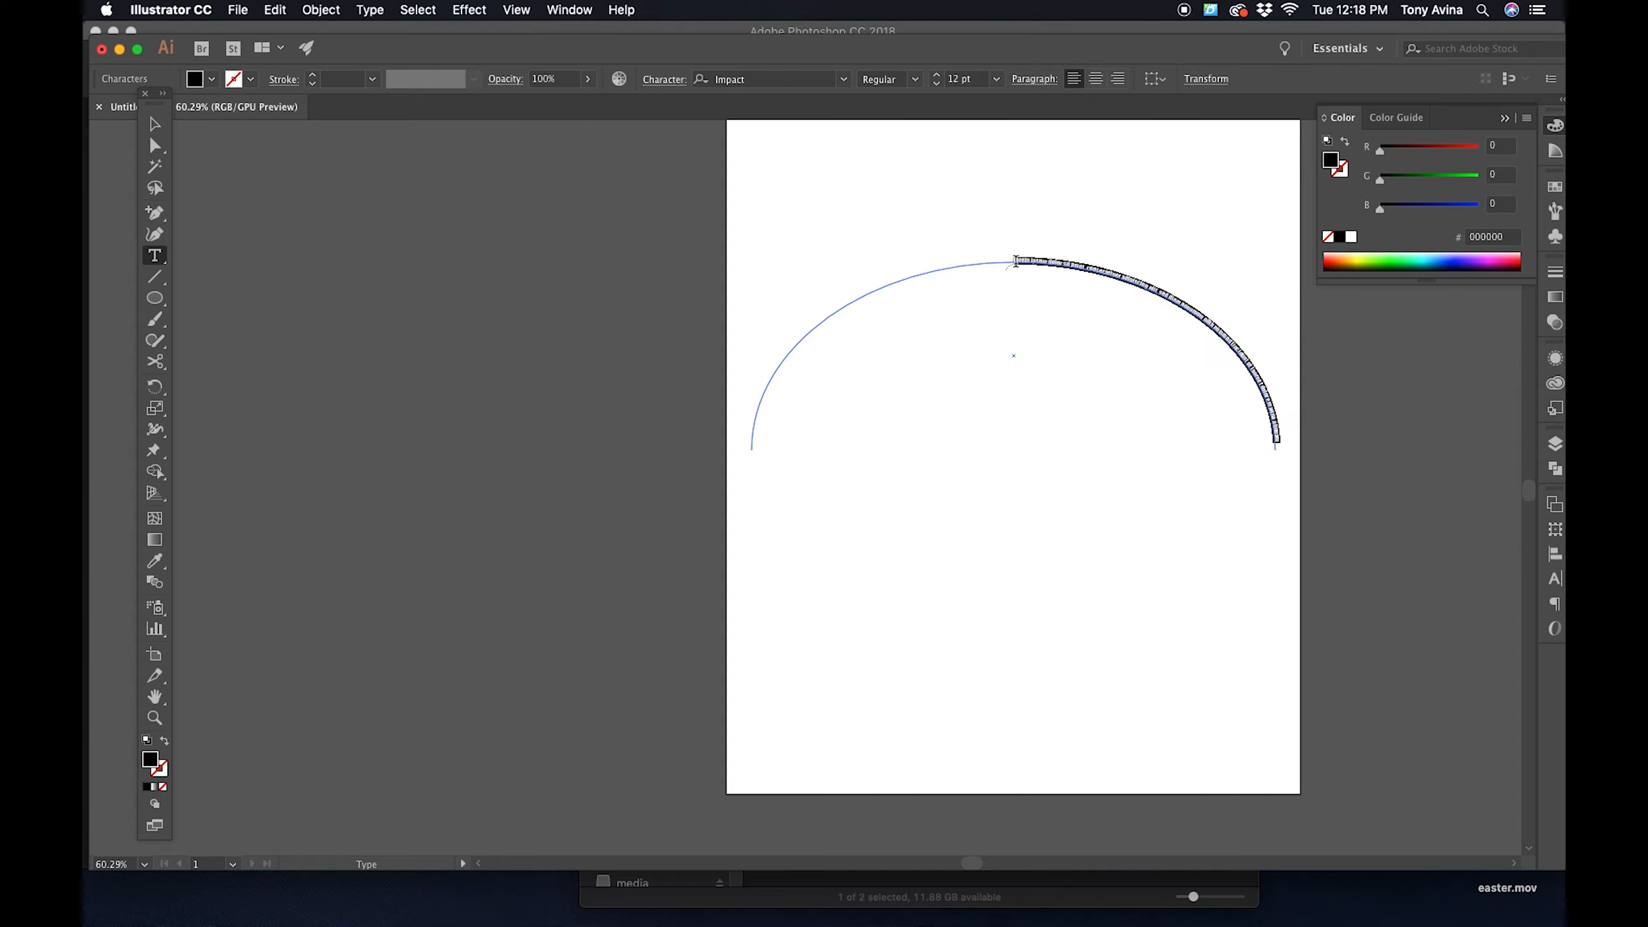
{"action": "left_click", "coordinate": [1096, 80]}
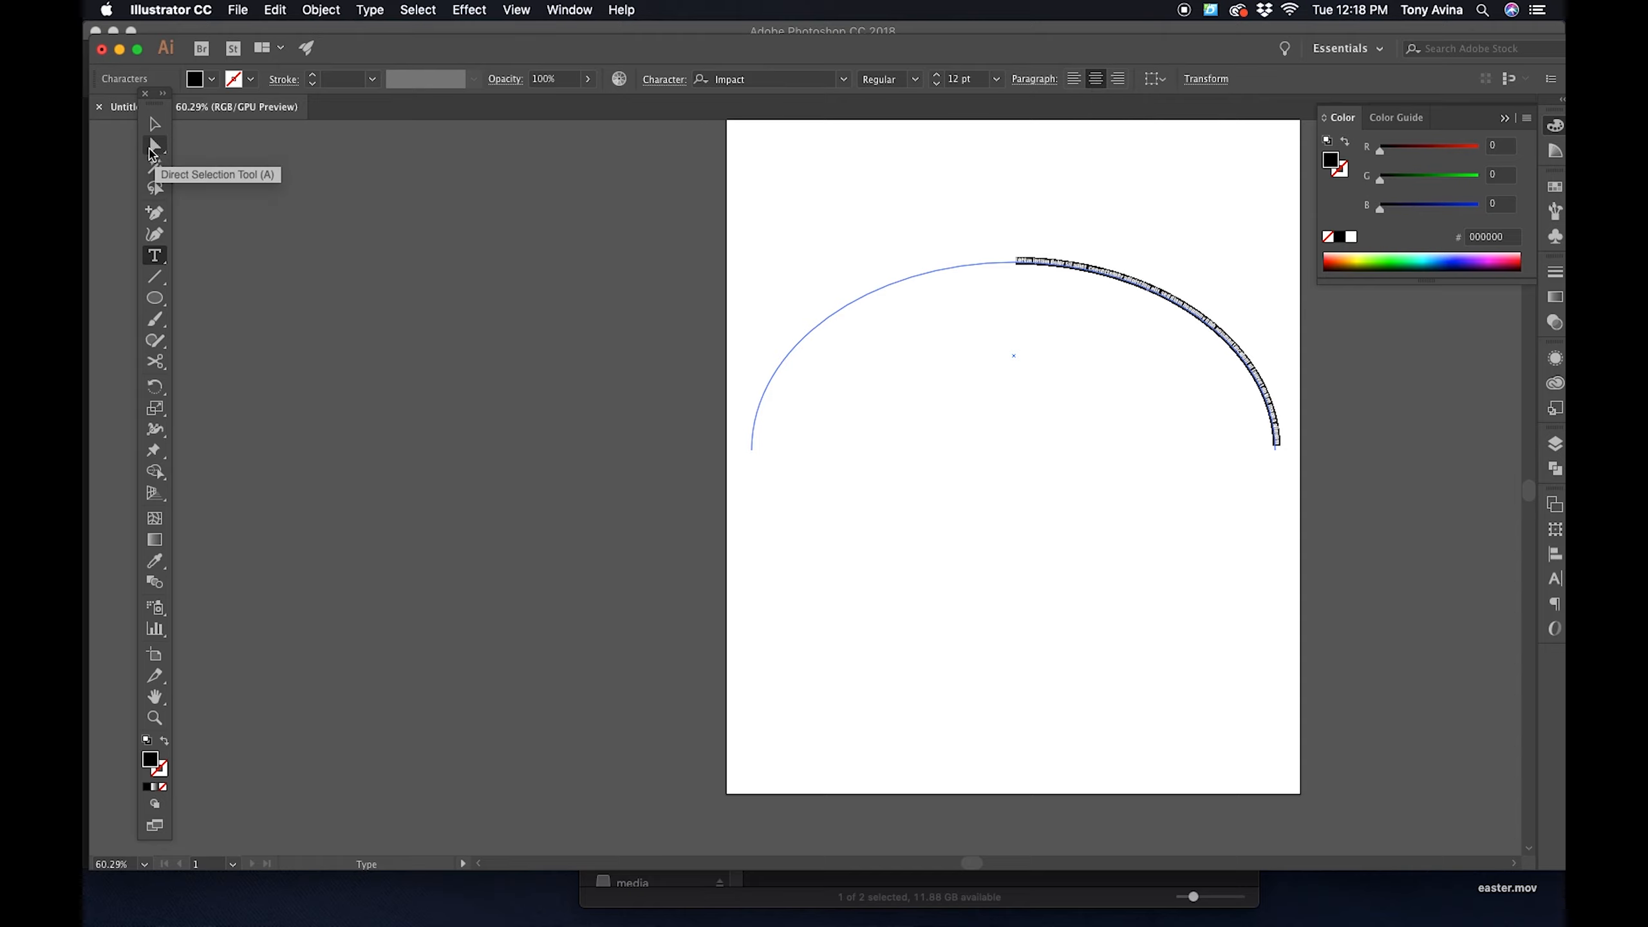
{"action": "left_click", "coordinate": [148, 154]}
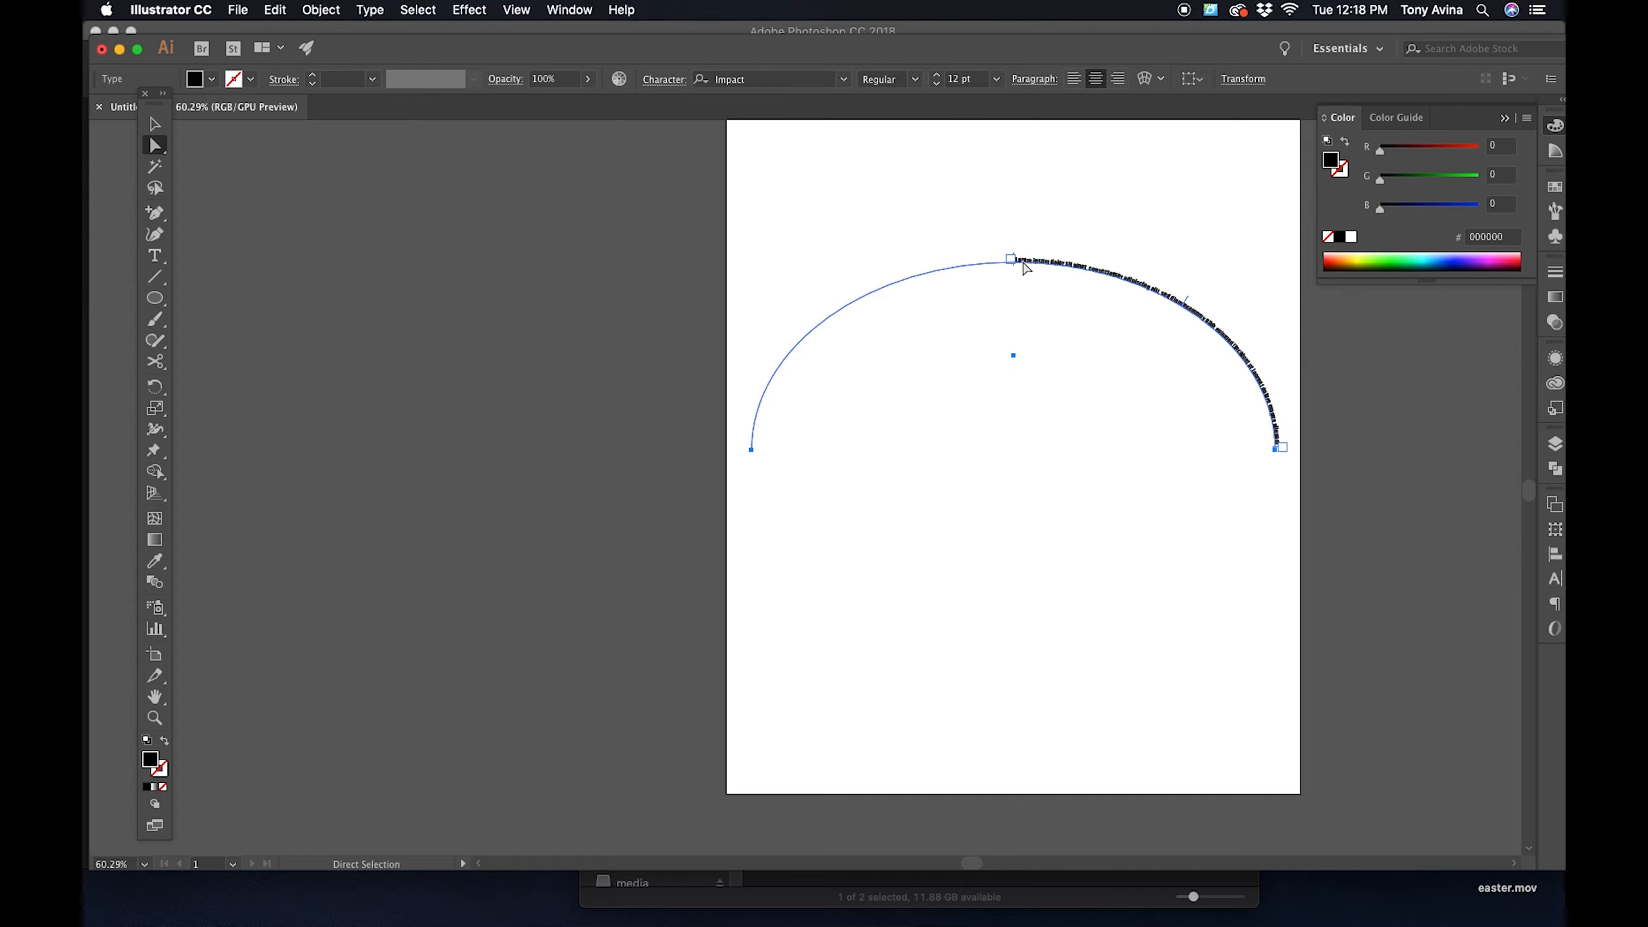
- Set the path text to 60 pt and move its start bracket to the left end of the arc
{"action": "left_click", "coordinate": [996, 78]}
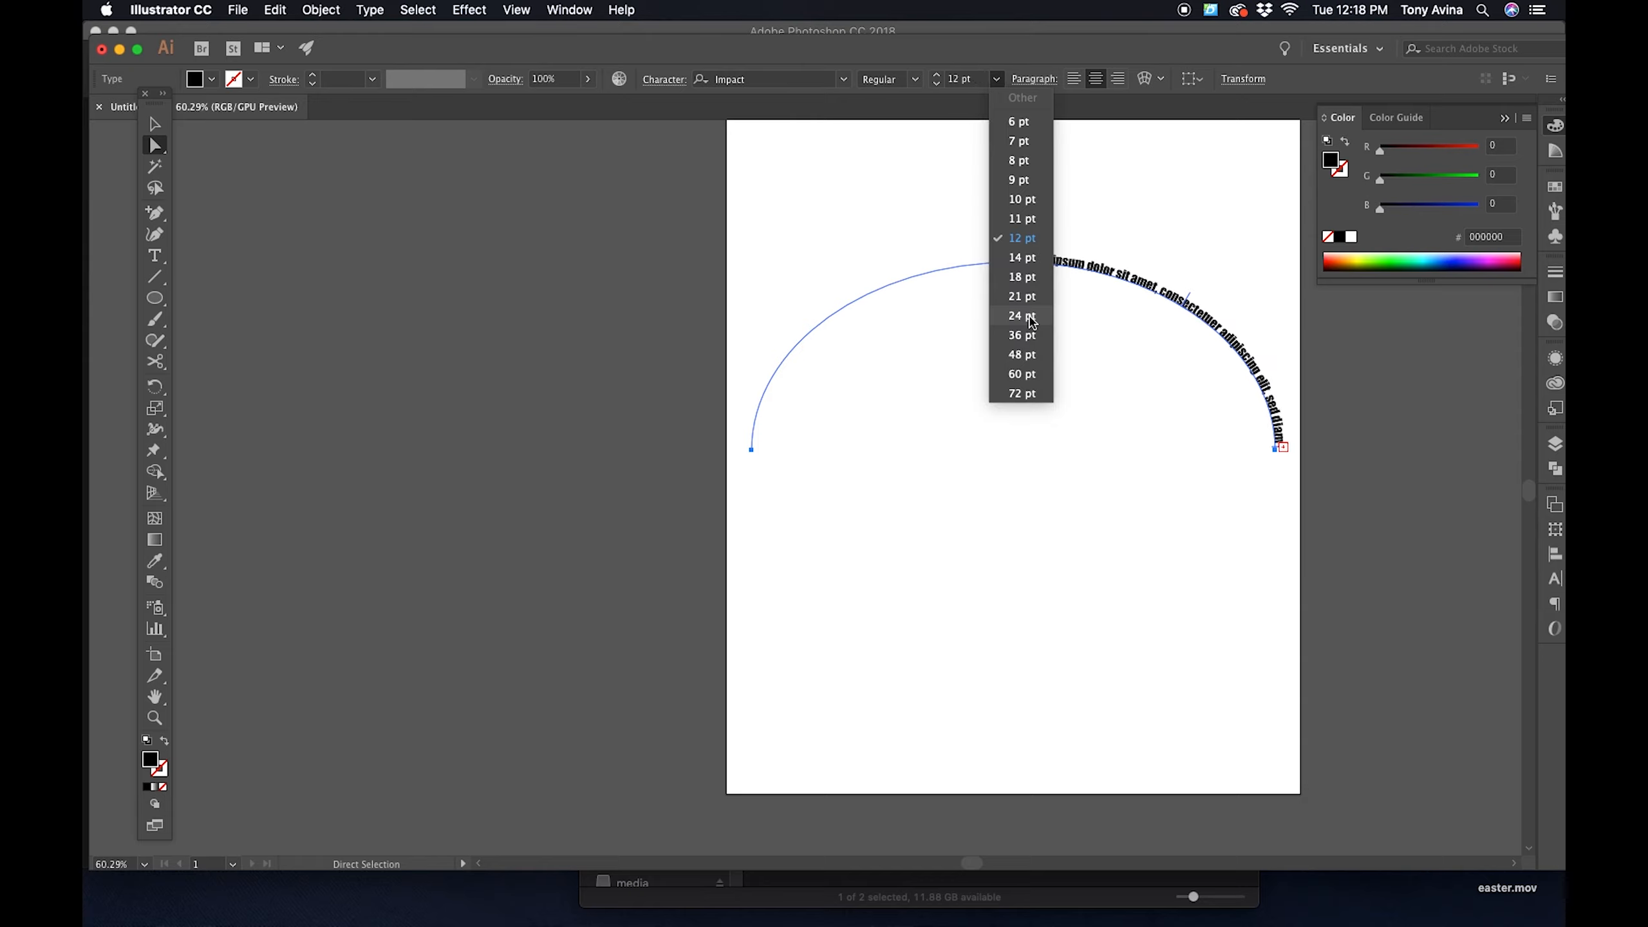
{"action": "left_click", "coordinate": [1025, 388]}
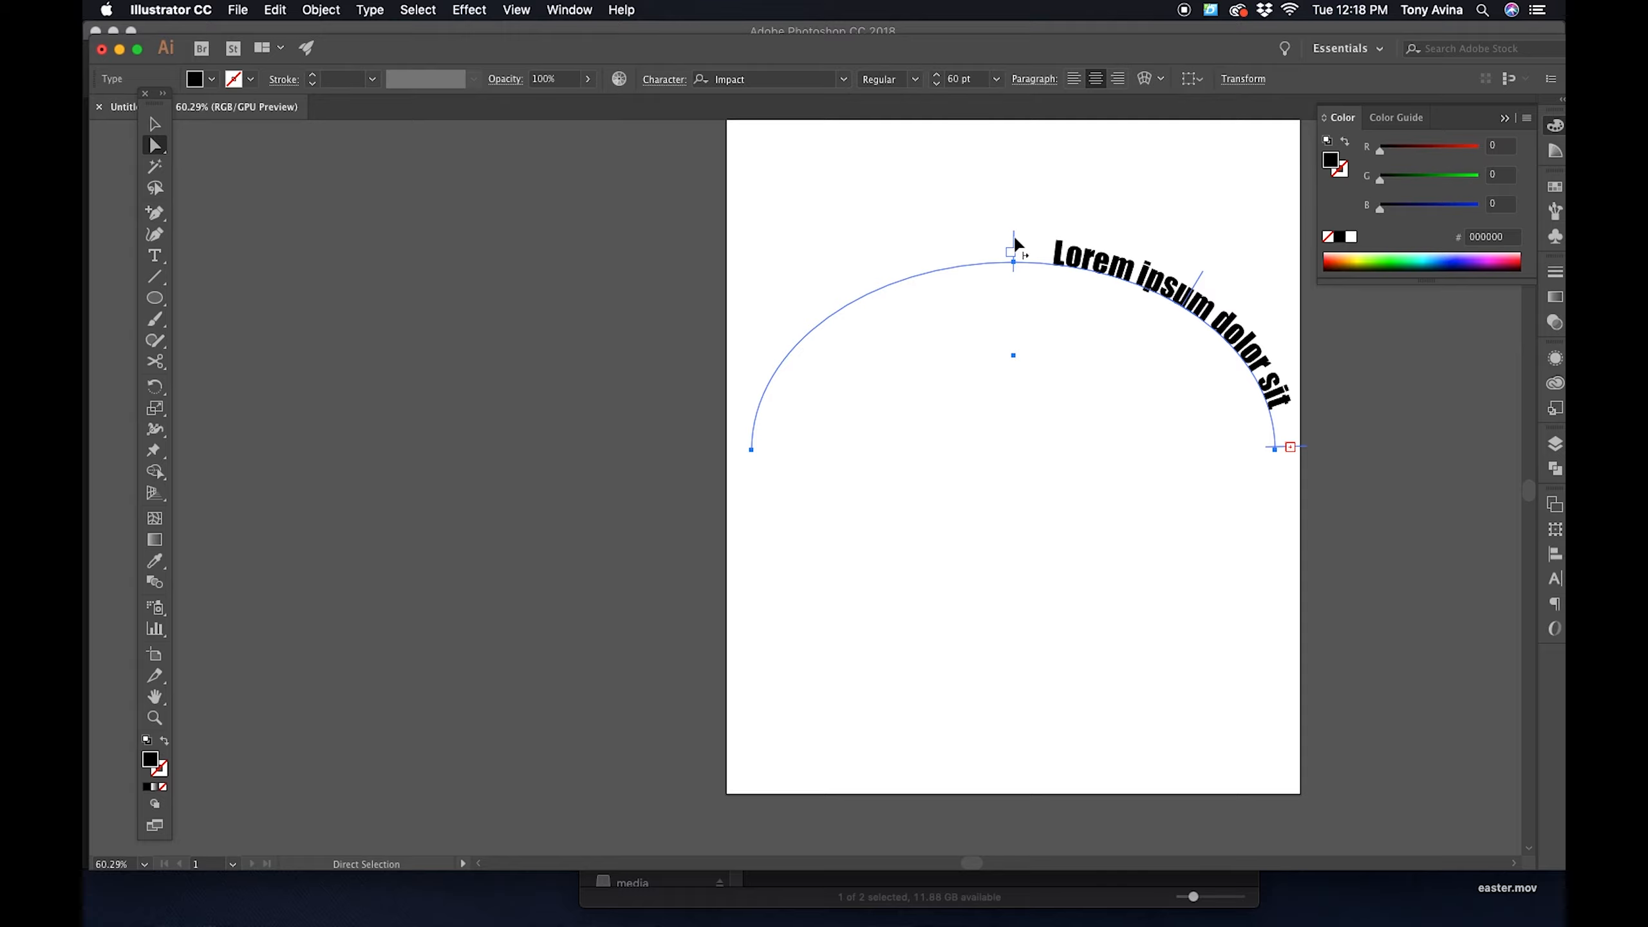
{"action": "left_click_drag", "start_coordinate": [1016, 244], "coordinate": [748, 485]}
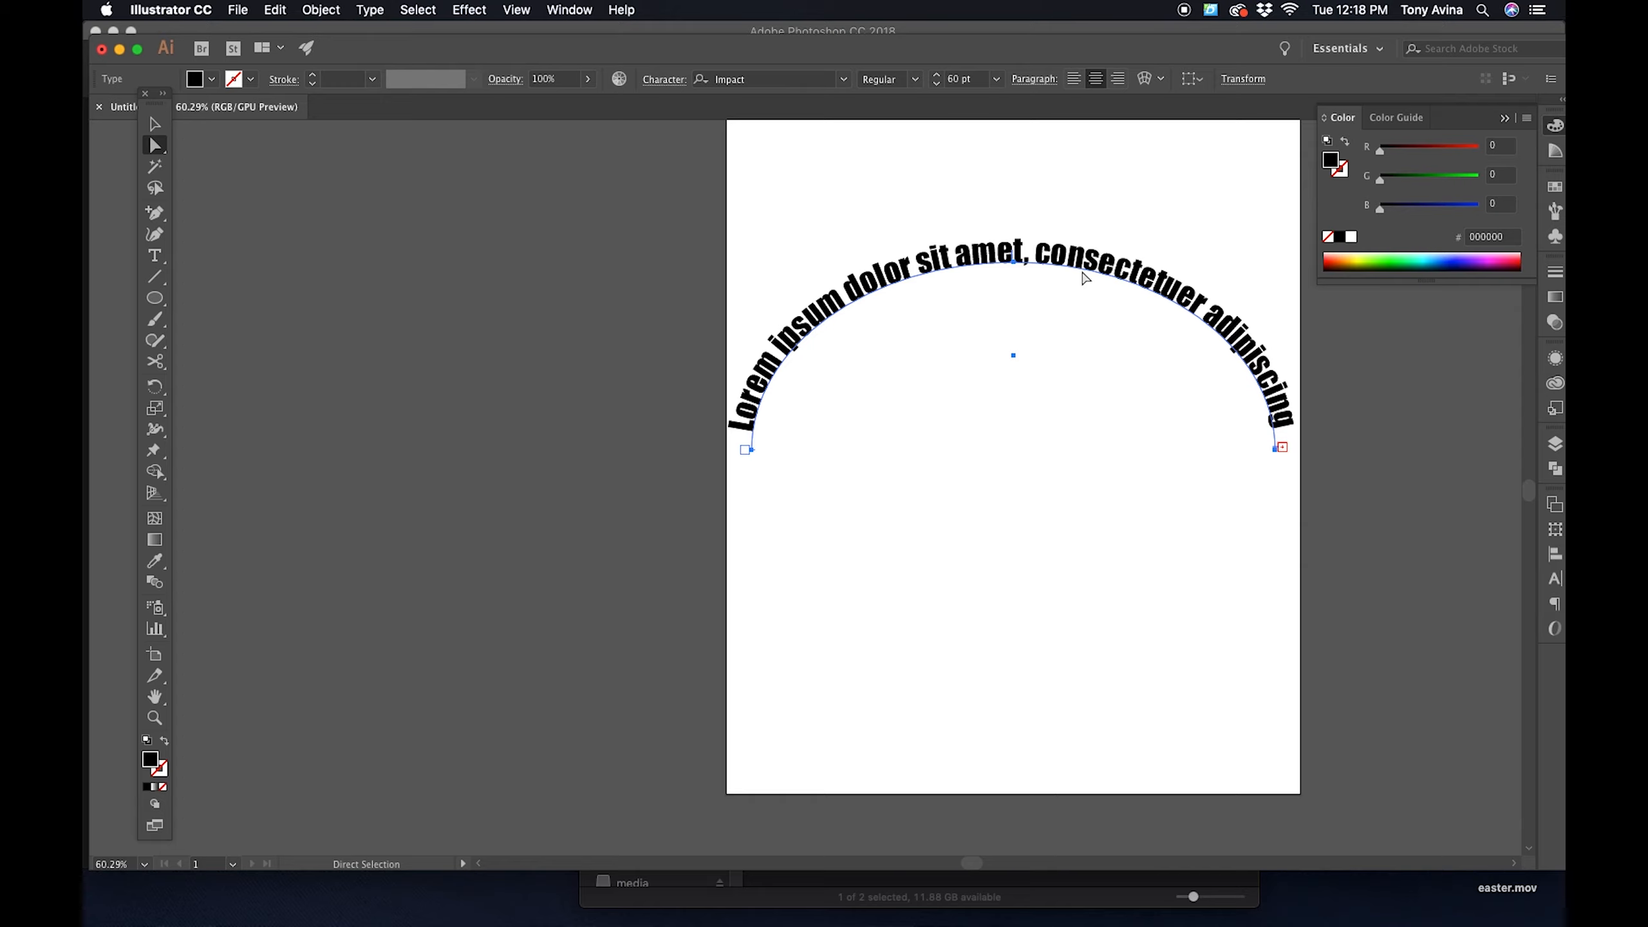
- Replace the placeholder text on the arc with DAD BOD and deselect it
{"action": "key", "text": "t"}
{"action": "left_click", "coordinate": [1008, 254]}
{"action": "key", "text": "ctrl+a"}
{"action": "type", "text": "d"}
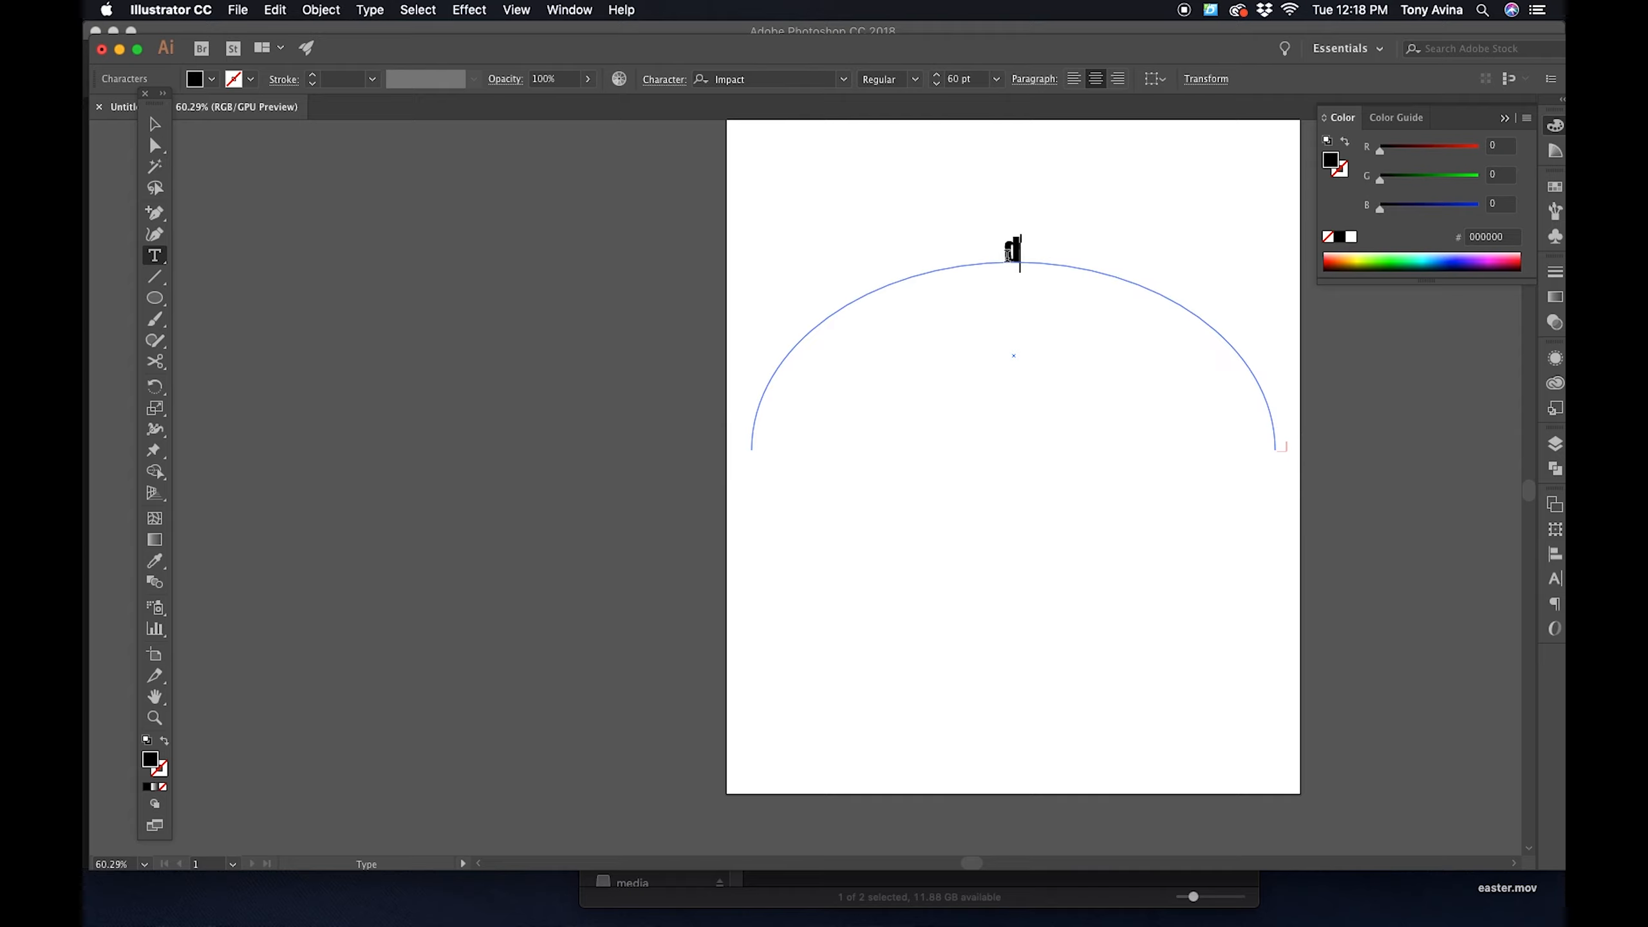
{"action": "key", "text": "BackSpace"}
{"action": "type", "text": "DAD BOD"}
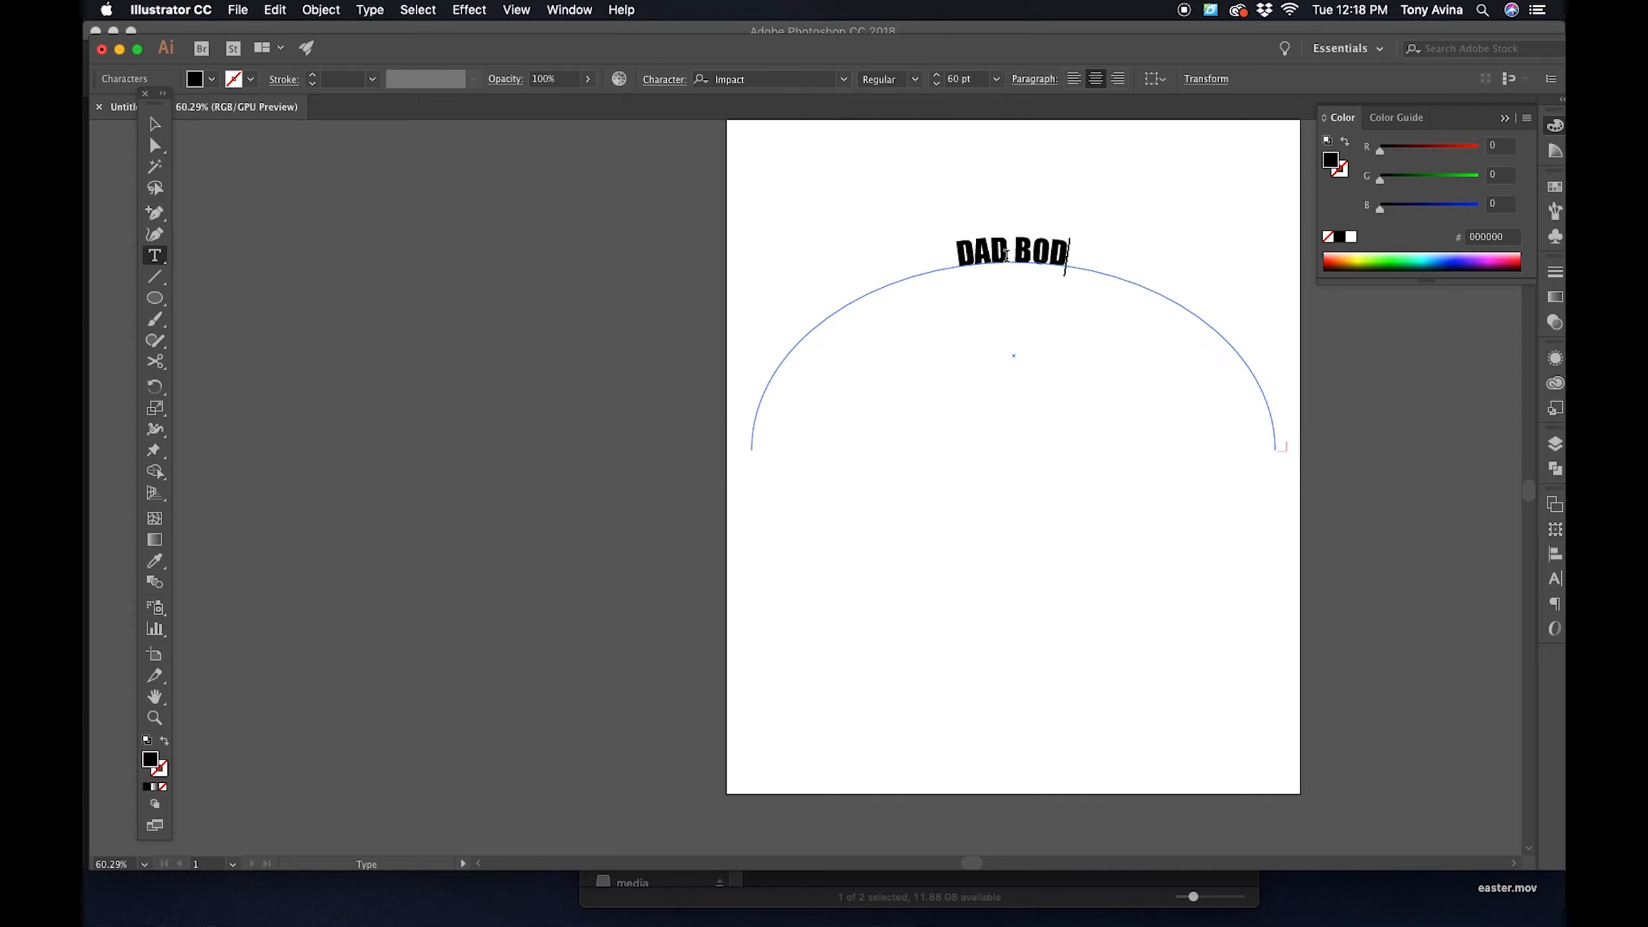
{"action": "left_click", "coordinate": [155, 123]}
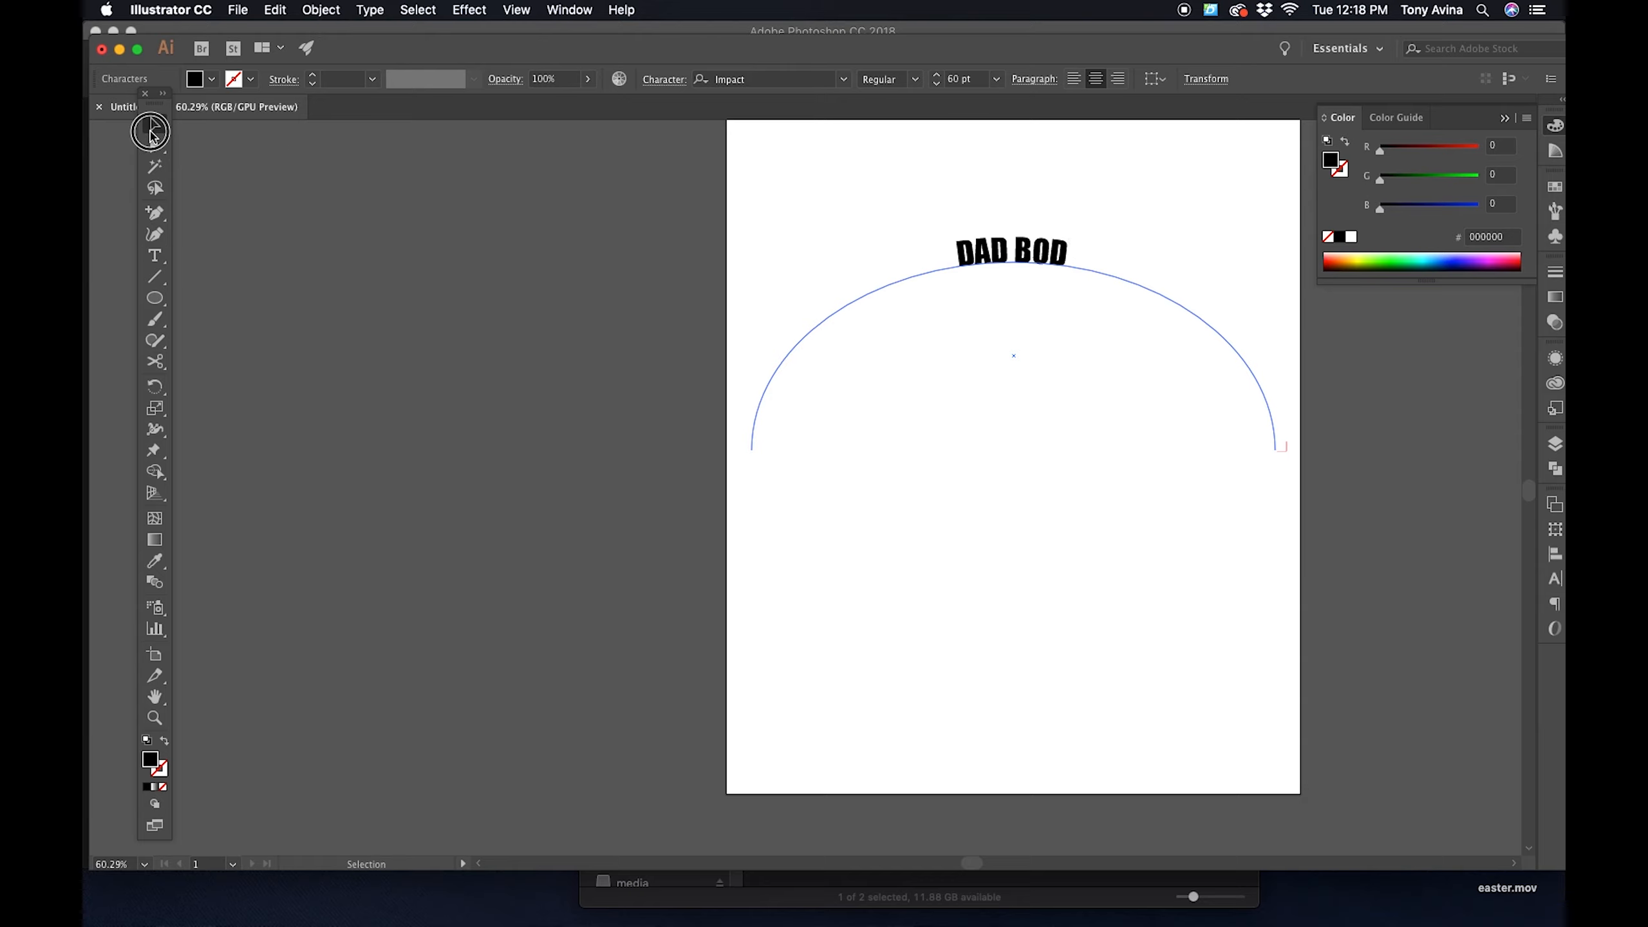
{"action": "left_click", "coordinate": [1362, 451]}
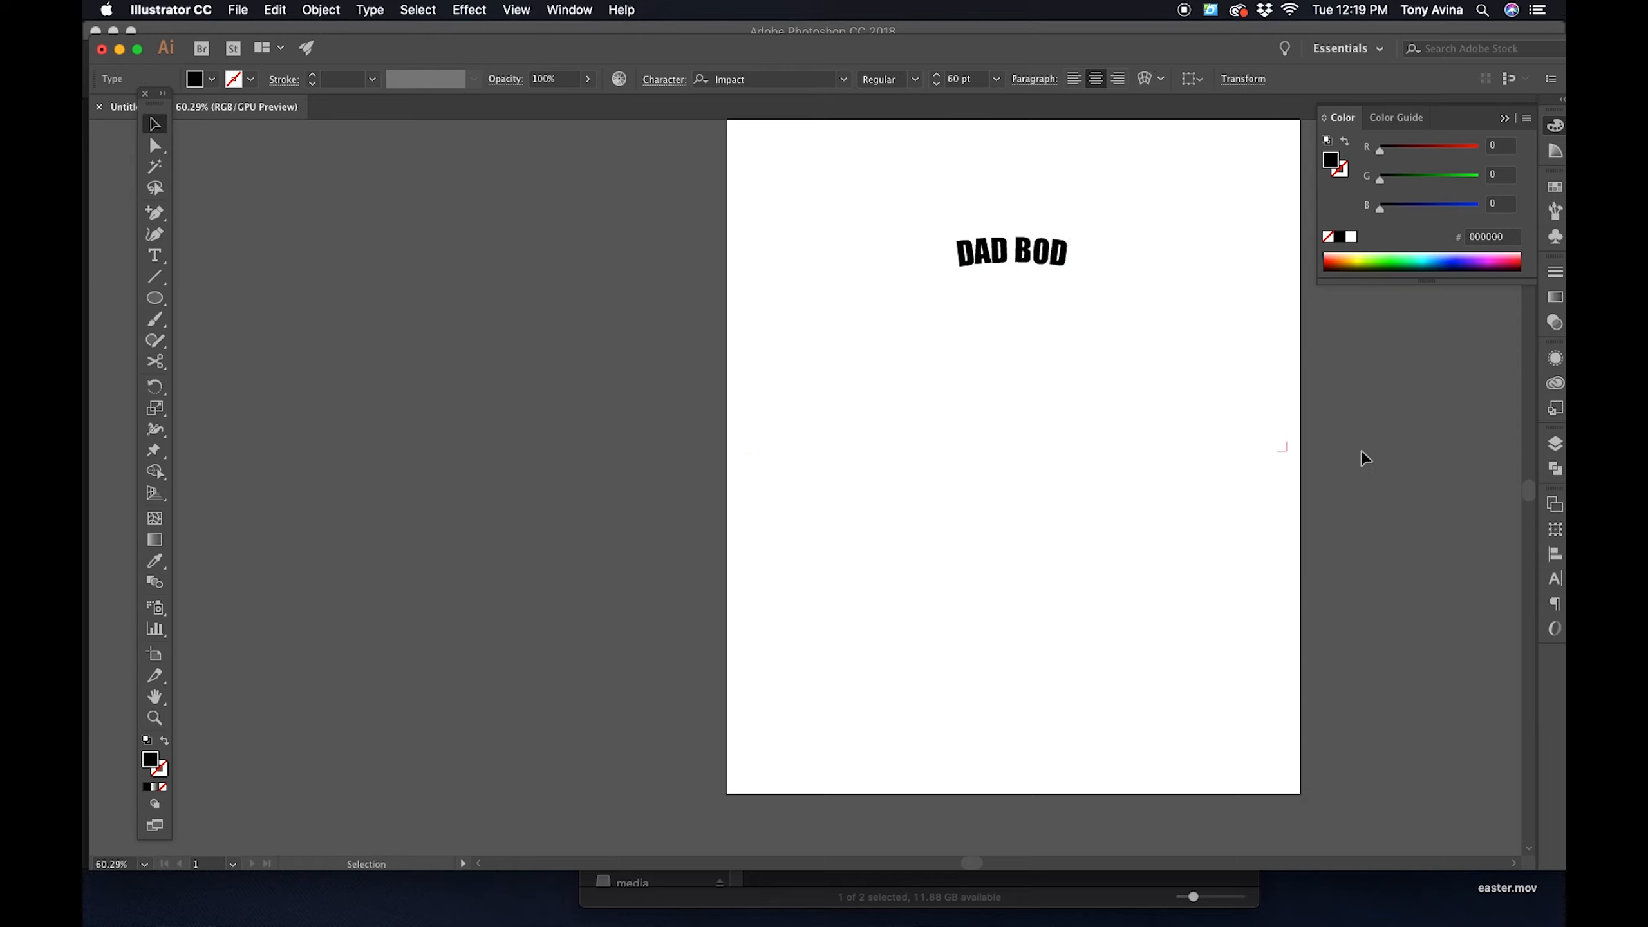
- Select the DAD BOD path text and enlarge it in increments to 128 pt
{"action": "key", "text": "a"}
{"action": "left_click", "coordinate": [1060, 264]}
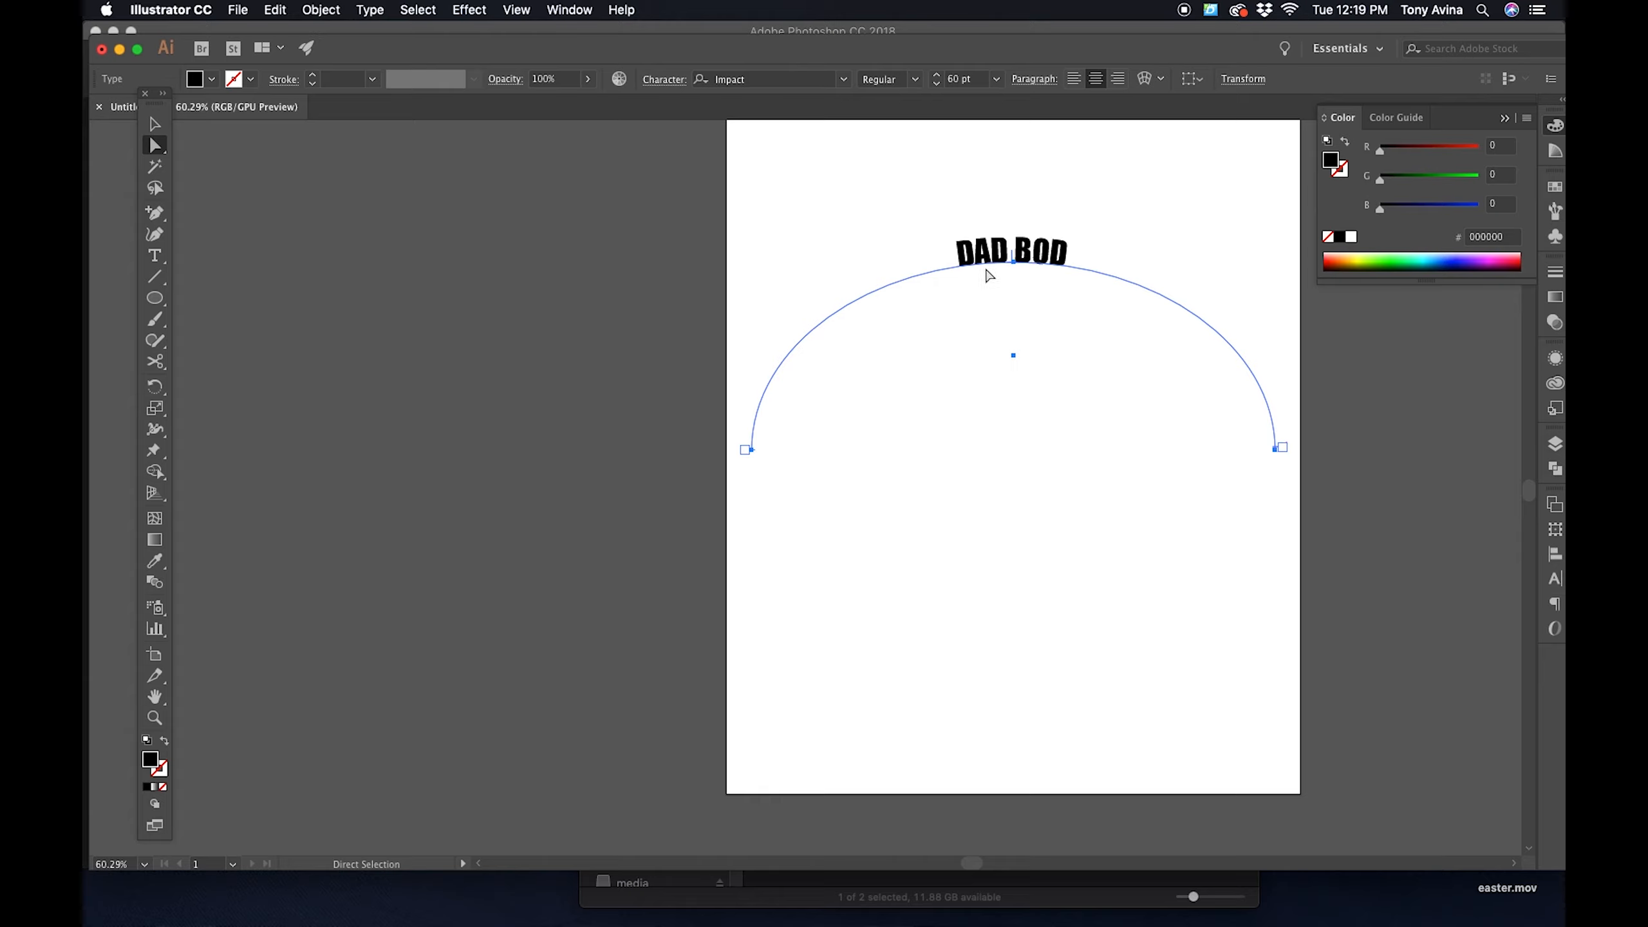
{"action": "key", "text": "z"}
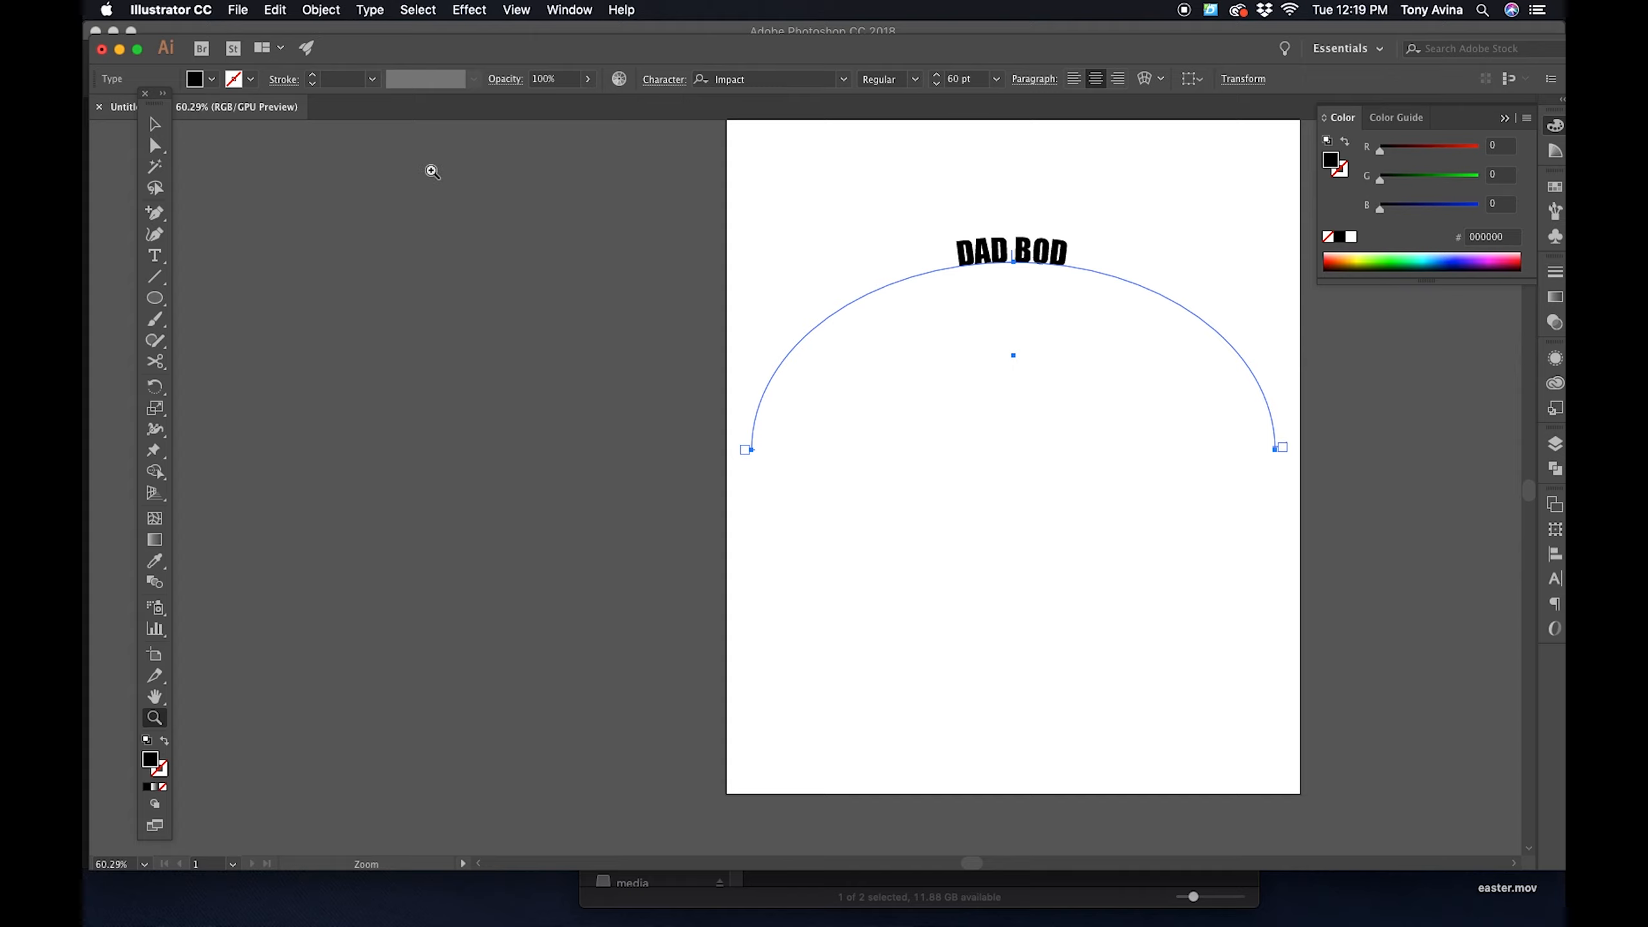
{"action": "key", "text": "super+shift+period"}
{"action": "key", "text": "super+shift+period"}
{"action": "key", "text": "super+shift+period"}
{"action": "key", "text": "super+shift+period"}
{"action": "key", "text": "super+shift+period"}
{"action": "key", "text": "super+shift+period"}
{"action": "key", "text": "super+shift+period"}
{"action": "key", "text": "super+shift+period"}
{"action": "key", "text": "super+shift+period"}
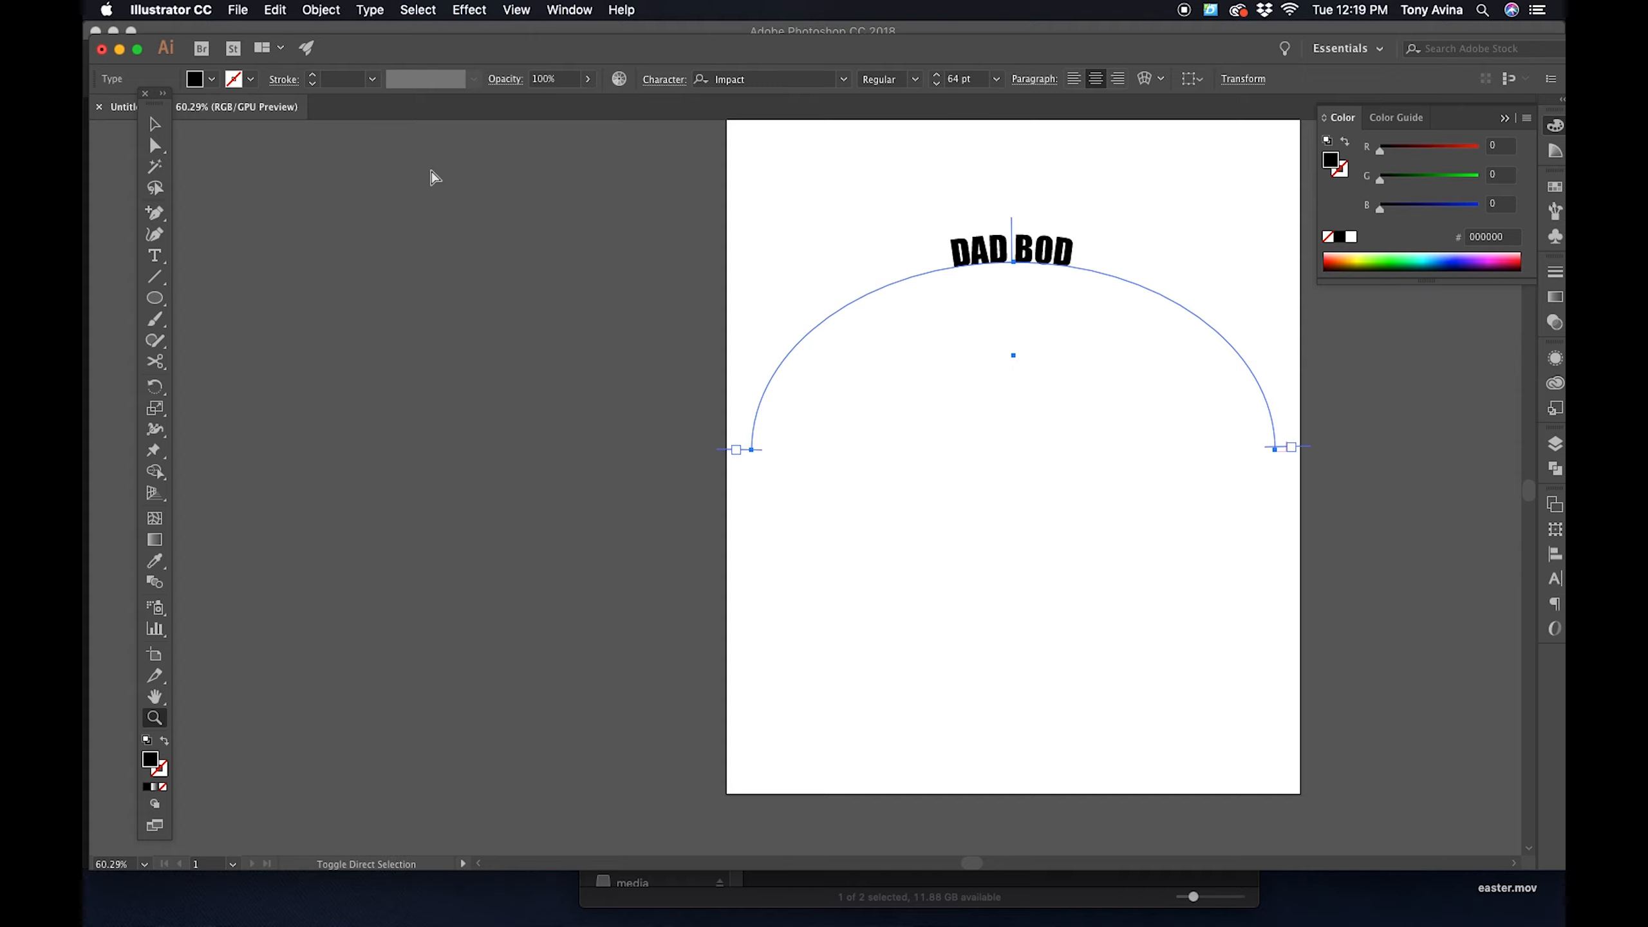
{"action": "key", "text": "super+shift+period"}
{"action": "key", "text": "super+shift+period"}
{"action": "key", "text": "super+shift+period"}
{"action": "key", "text": "super+shift+period"}
{"action": "key", "text": "super+shift+period"}
{"action": "key", "text": "super+shift+period"}
{"action": "key", "text": "super+shift+period"}
{"action": "key", "text": "super+shift+period"}
{"action": "key", "text": "super+shift+period"}
{"action": "key", "text": "super+shift+period"}
{"action": "key", "text": "super+shift+period"}
{"action": "key", "text": "super+shift+period"}
{"action": "key", "text": "super+shift+period"}
{"action": "key", "text": "super+shift+period"}
{"action": "key", "text": "super+shift+period"}
{"action": "key", "text": "super+shift+period"}
{"action": "key", "text": "super+shift+period"}
{"action": "key", "text": "super+shift+period"}
{"action": "key", "text": "super+shift+period"}
{"action": "key", "text": "super+shift+period"}
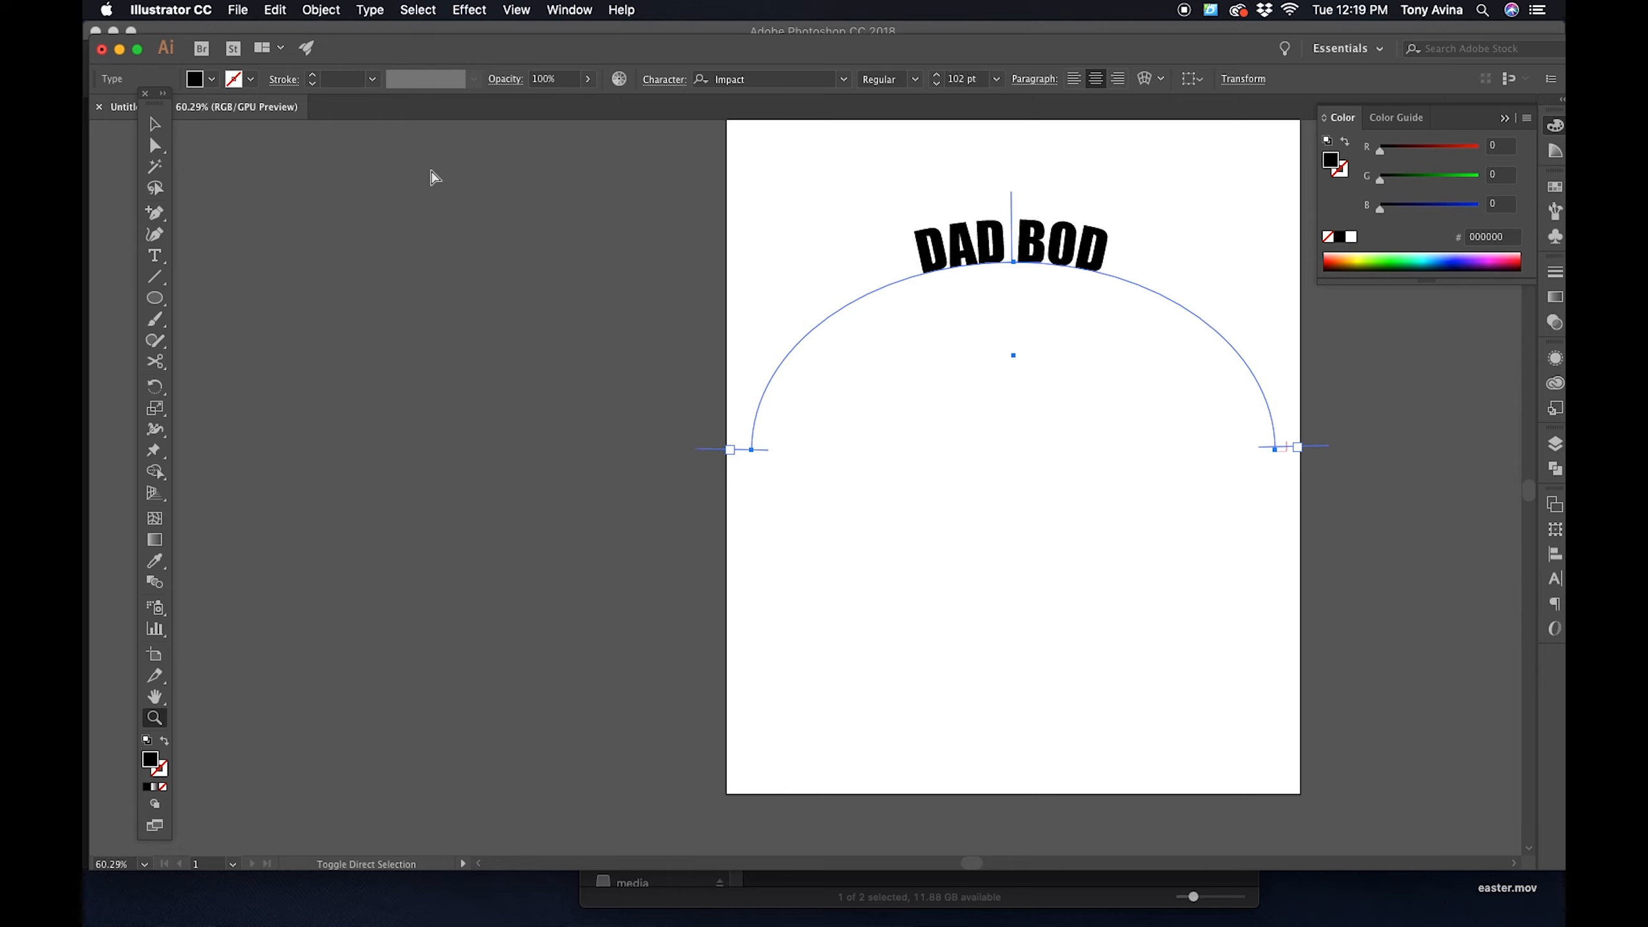
{"action": "key", "text": "super+shift+period"}
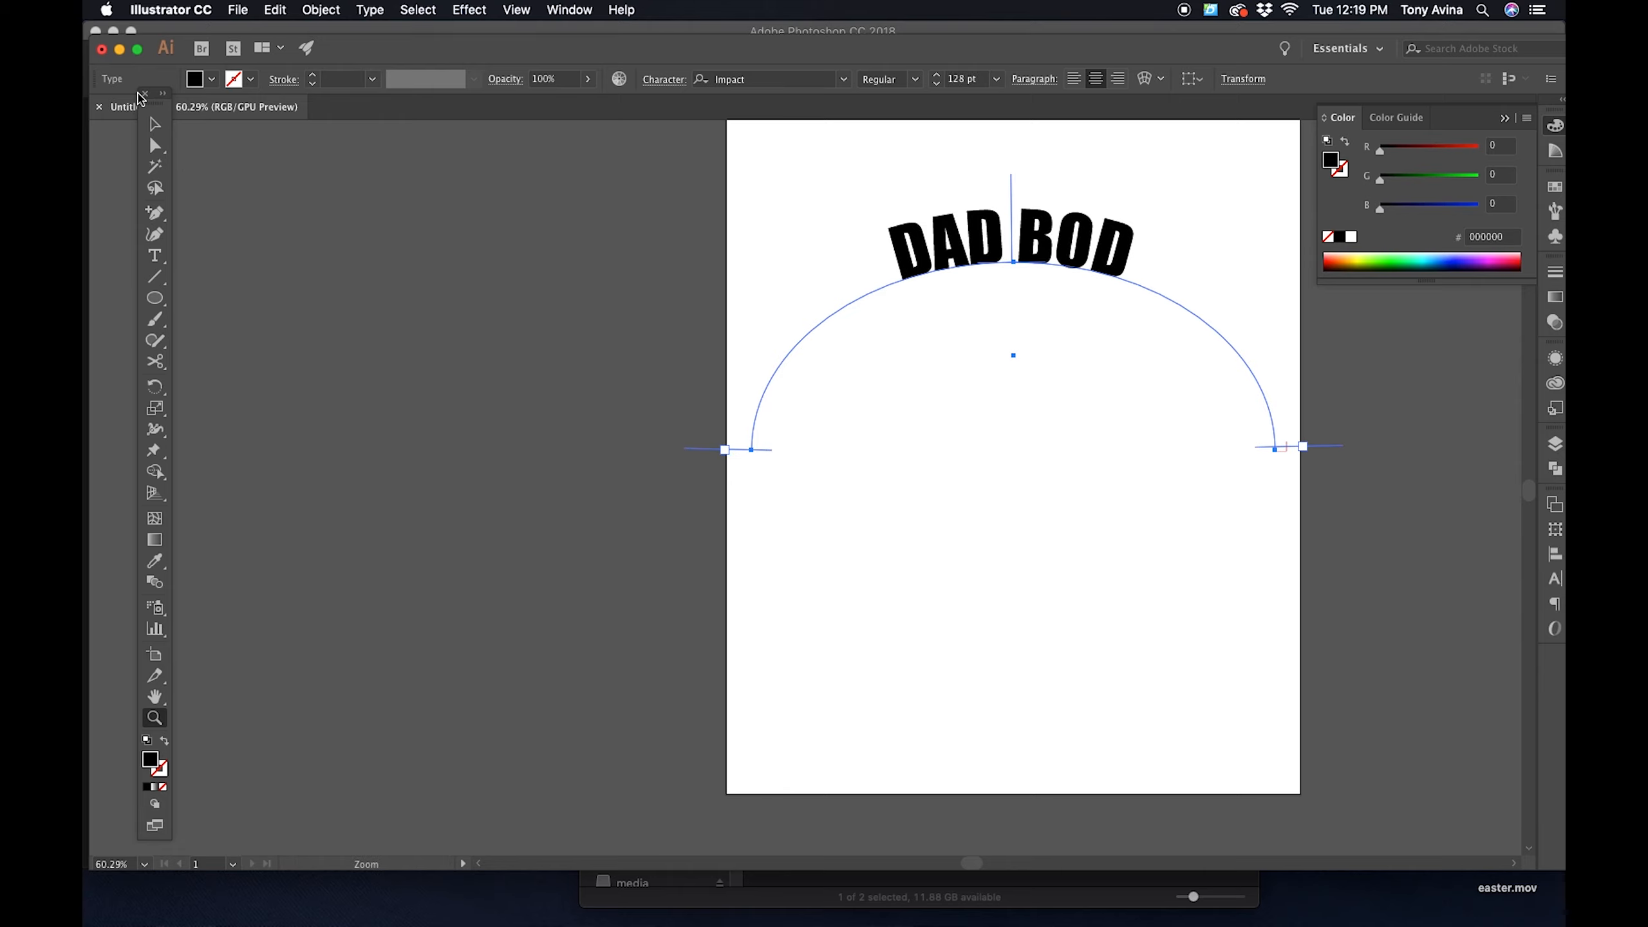
- Adjust the center and end brackets of DAD BOD so the text sits centered on top of the arc
{"action": "left_click", "coordinate": [154, 145]}
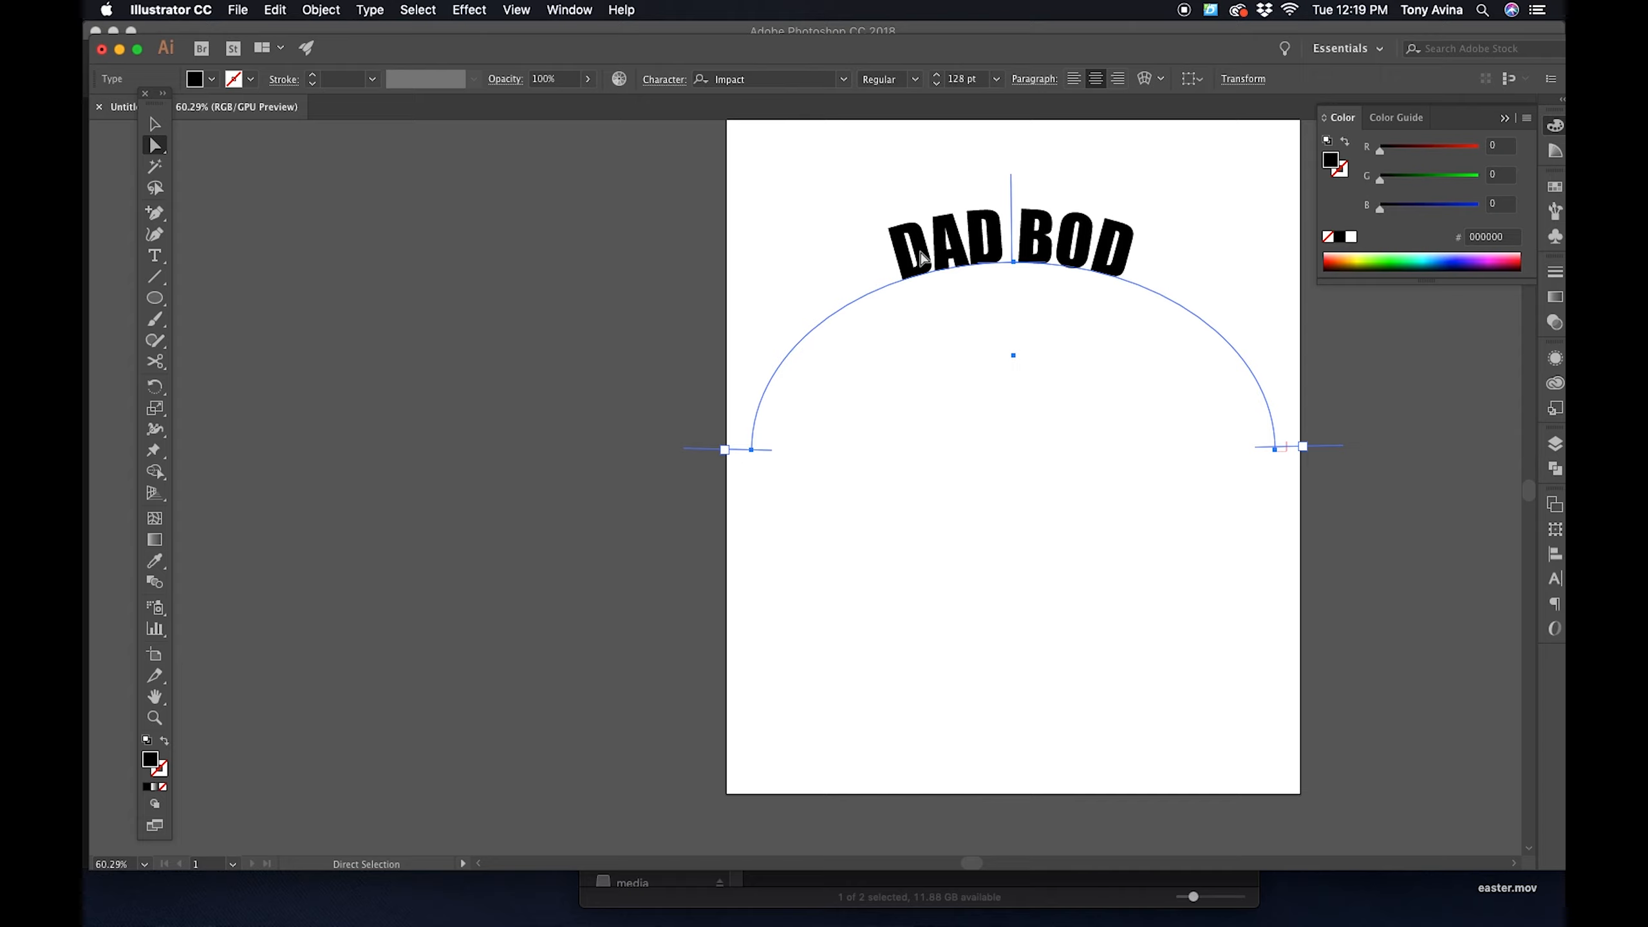
{"action": "left_click_drag", "start_coordinate": [1011, 182], "coordinate": [1013, 216]}
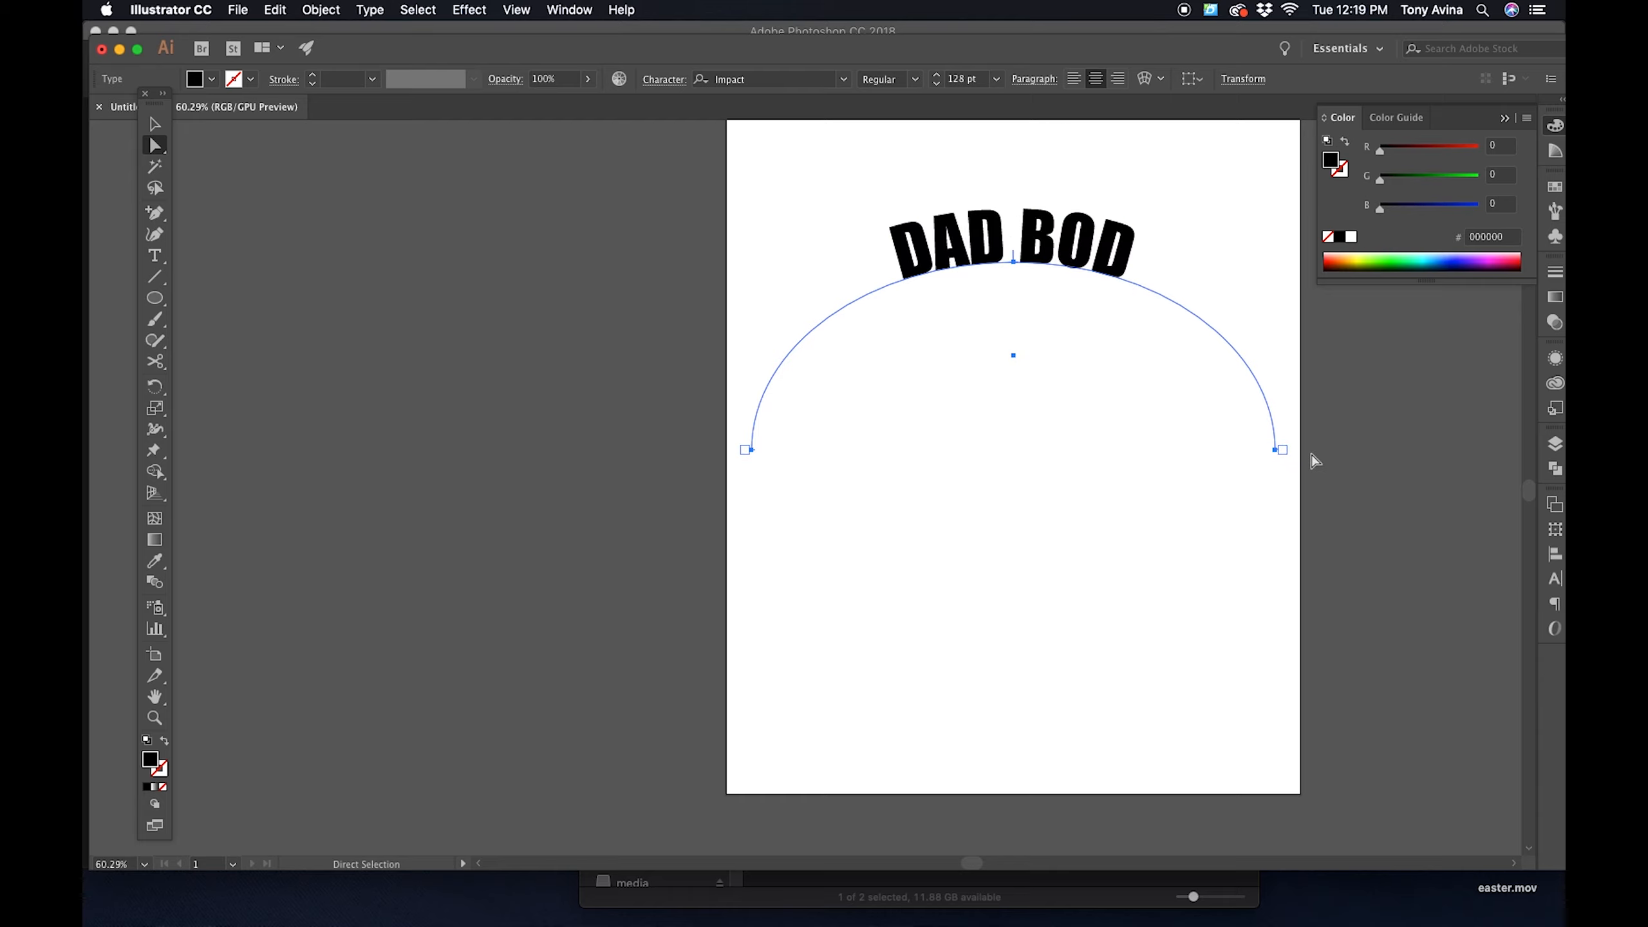
{"action": "left_click", "coordinate": [1282, 455]}
- Set the DAD BOD path text to 300 pt
{"action": "left_click", "coordinate": [971, 78]}
{"action": "type", "text": "300"}
{"action": "key", "text": "Return"}
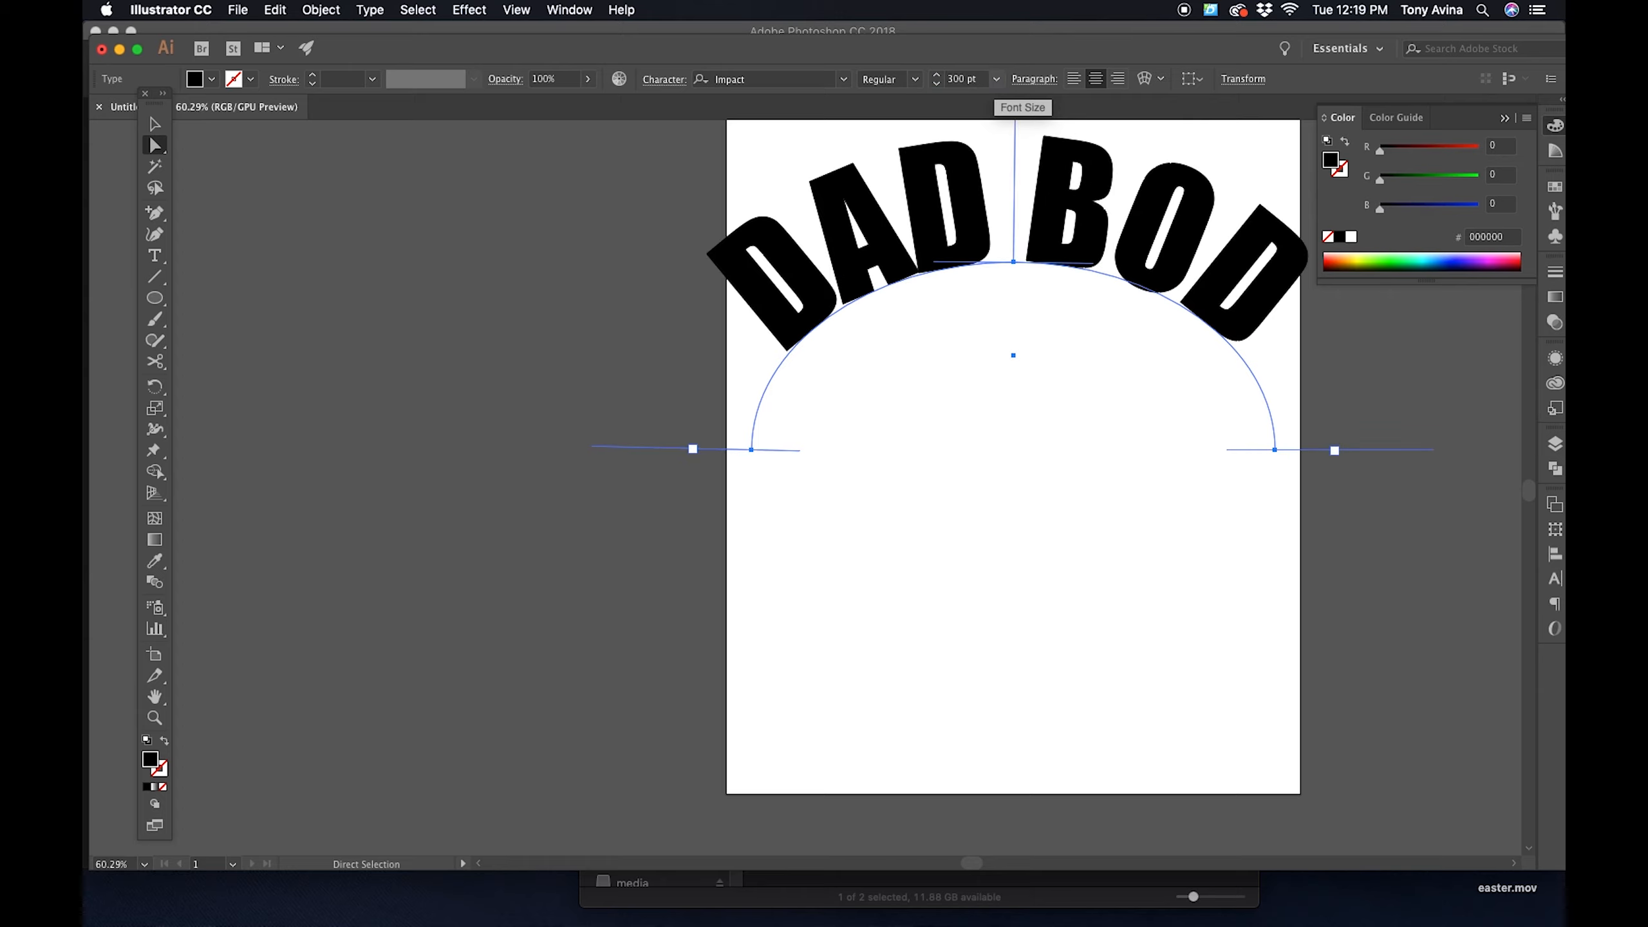
- Reduce the font size of the DAD BOD path text in increments to 256 pt
{"action": "left_click", "coordinate": [965, 79]}
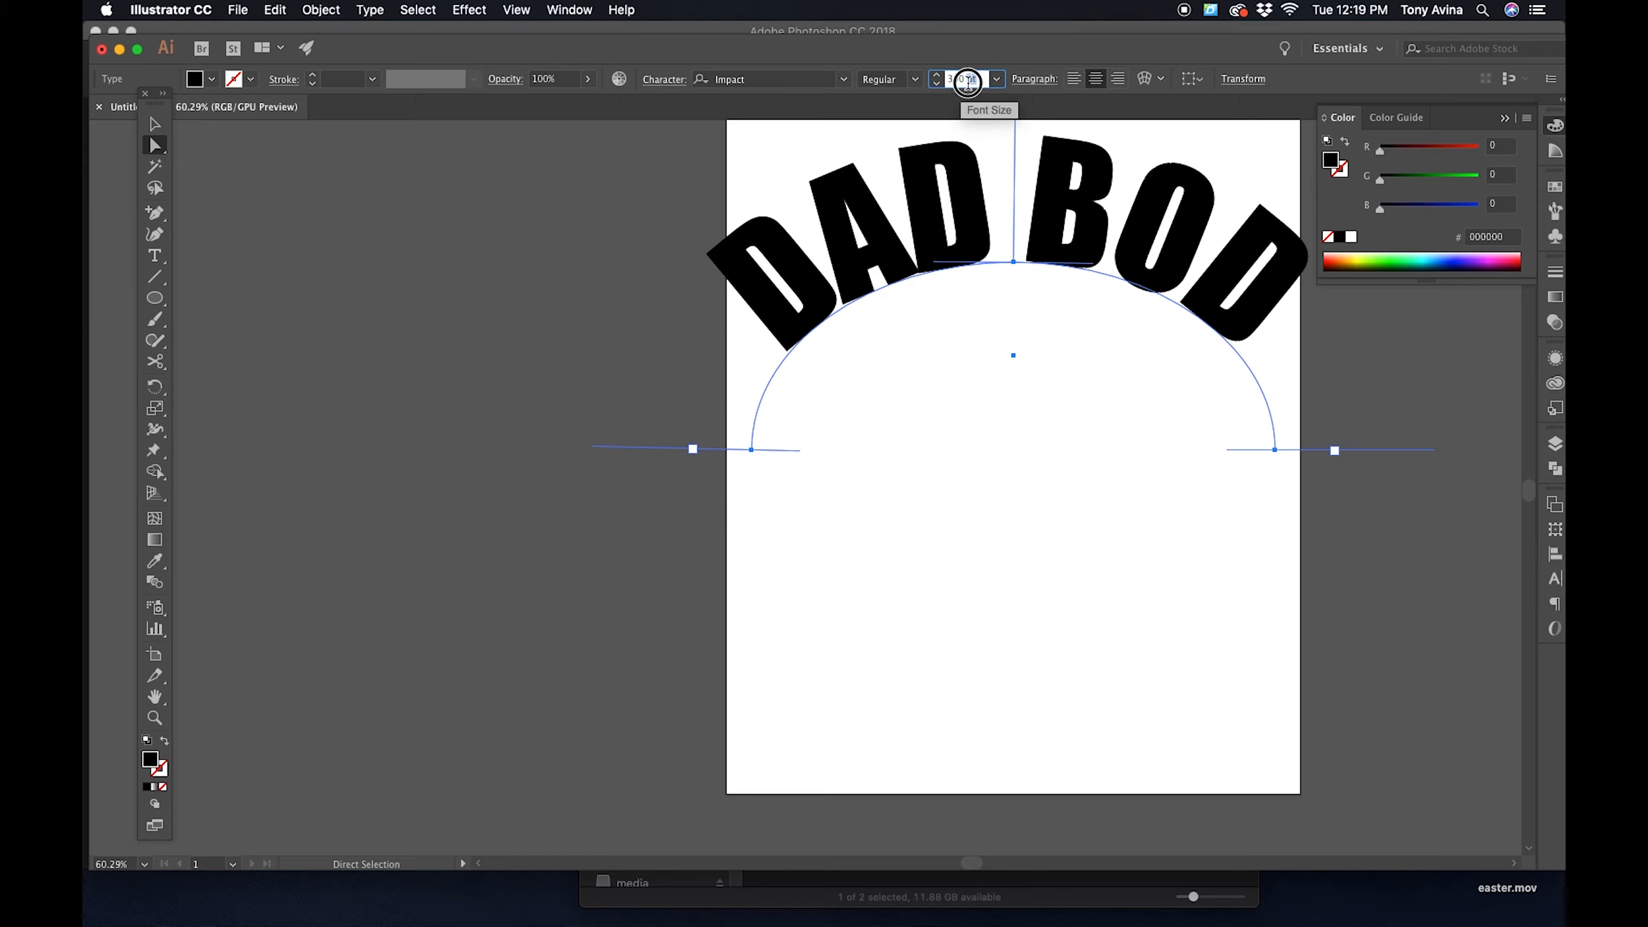
{"action": "left_click", "coordinate": [937, 85]}
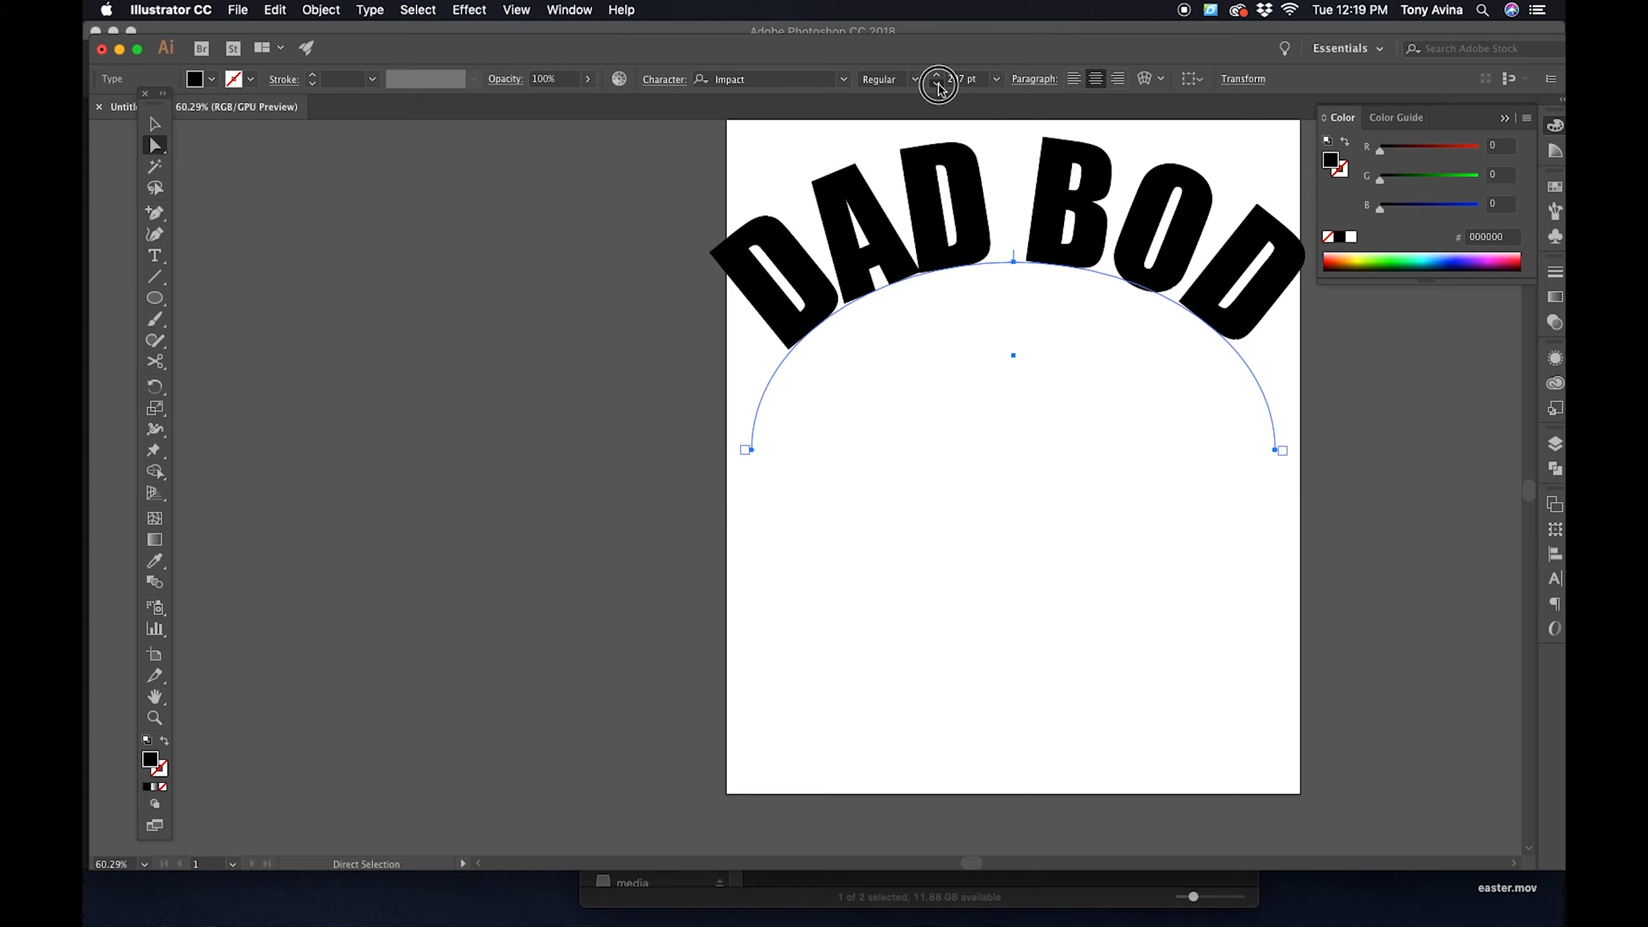
{"action": "left_click", "coordinate": [937, 84]}
{"action": "left_click", "coordinate": [937, 84]}
{"action": "left_click", "coordinate": [937, 84]}
{"action": "left_click", "coordinate": [937, 85]}
{"action": "left_click", "coordinate": [937, 85]}
{"action": "left_click", "coordinate": [936, 85]}
{"action": "left_click", "coordinate": [996, 78]}
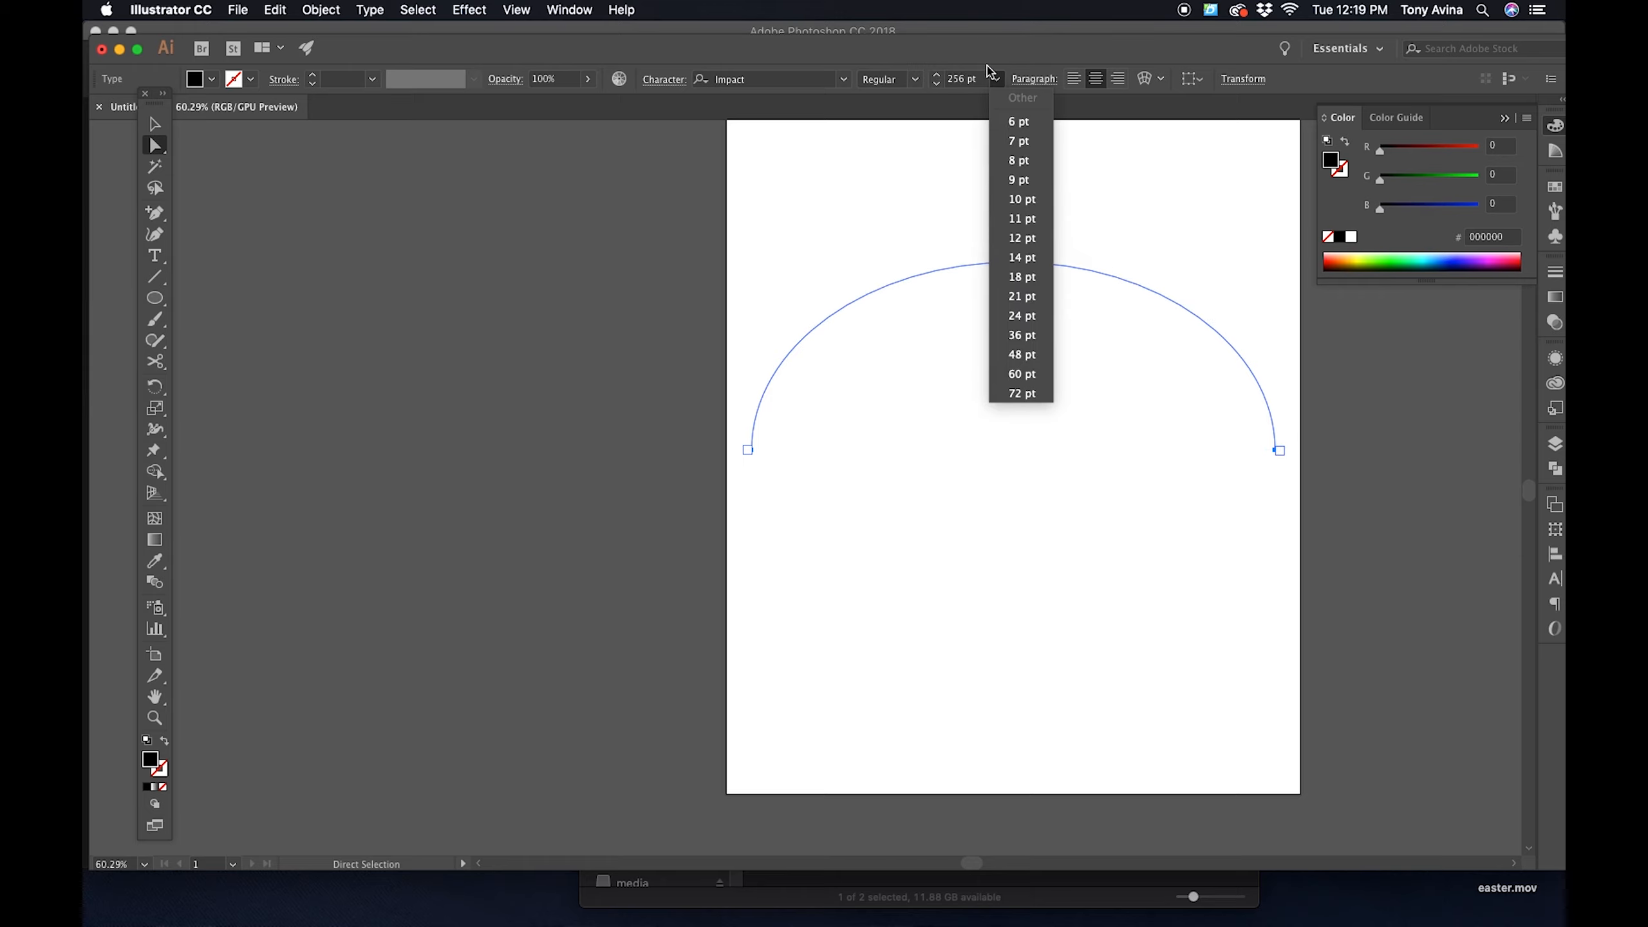
{"action": "left_click", "coordinate": [999, 81]}
{"action": "left_click", "coordinate": [998, 79]}
{"action": "left_click", "coordinate": [997, 79]}
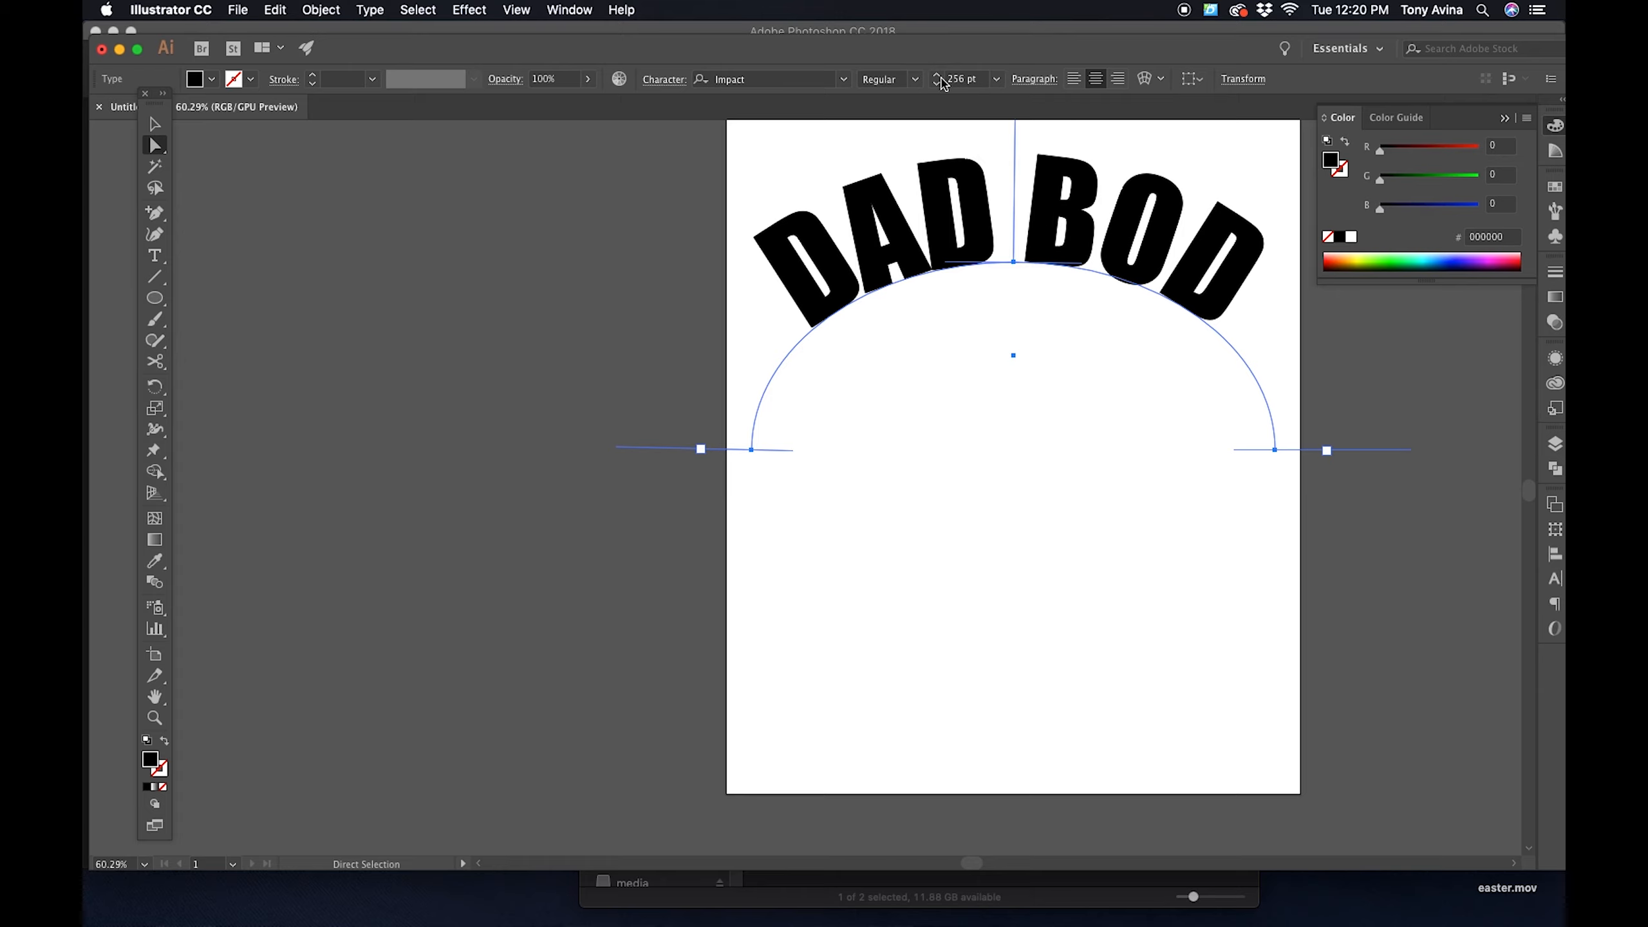
- Fine-tune the DAD BOD path text size to 260 pt
{"action": "left_click", "coordinate": [937, 83]}
{"action": "left_click", "coordinate": [936, 82]}
{"action": "left_click", "coordinate": [937, 76]}
{"action": "left_click", "coordinate": [937, 76]}
{"action": "left_click", "coordinate": [938, 76]}
{"action": "left_click", "coordinate": [938, 76]}
{"action": "left_click", "coordinate": [938, 76]}
{"action": "left_click", "coordinate": [937, 76]}
{"action": "left_click", "coordinate": [981, 81]}
{"action": "left_click_drag", "start_coordinate": [981, 80], "coordinate": [912, 79]}
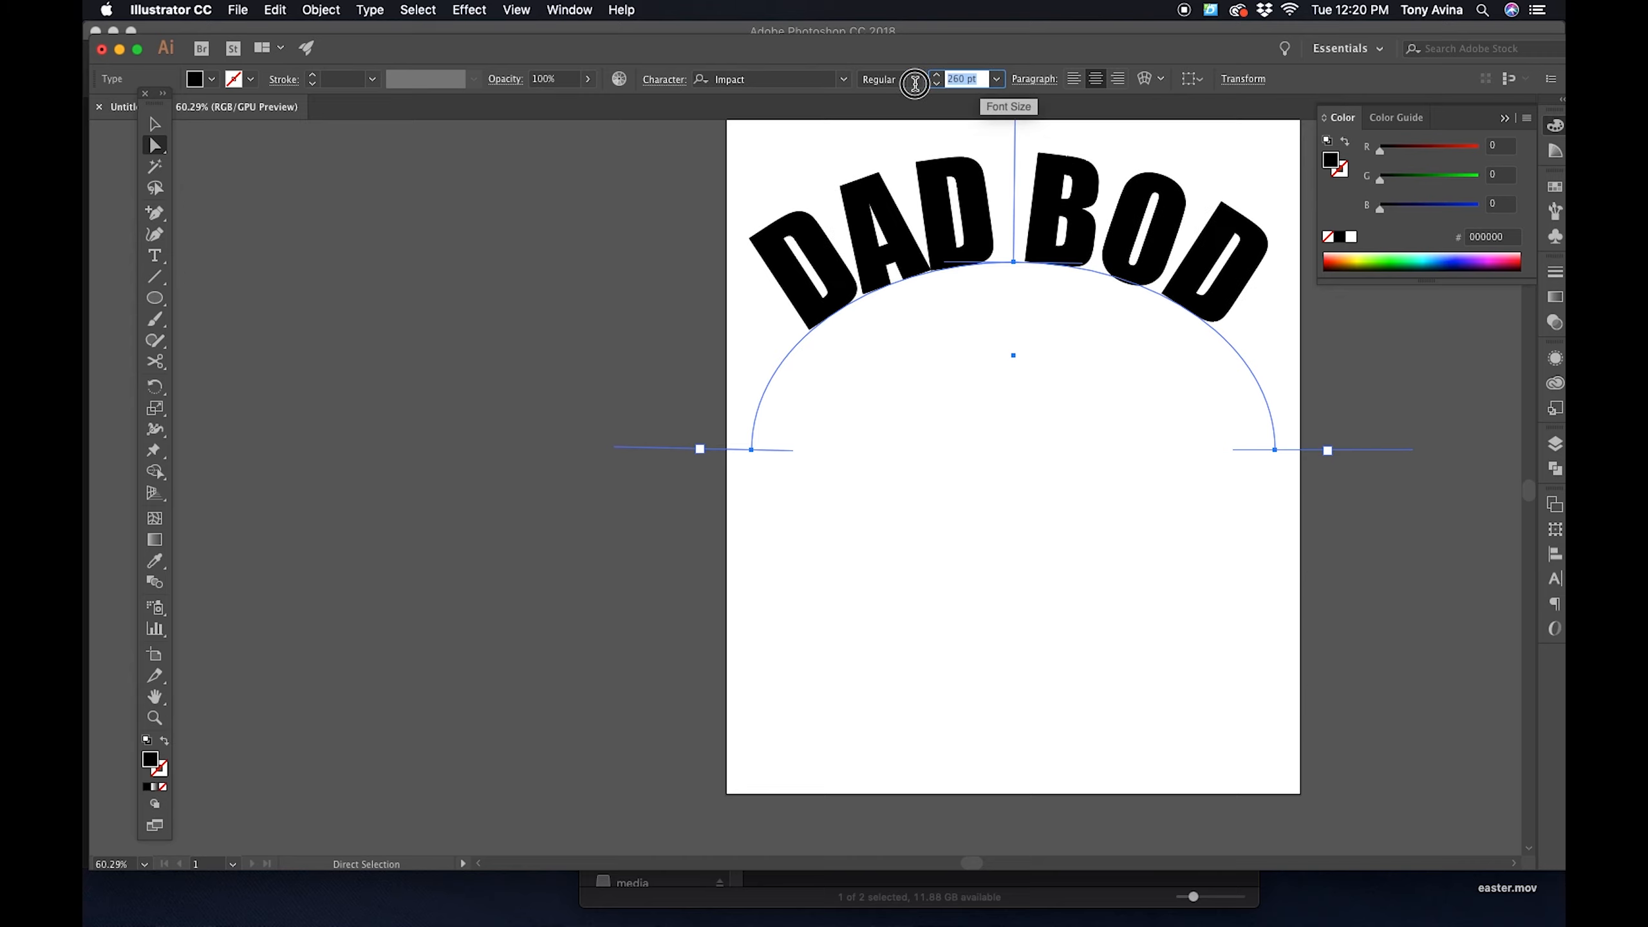
- Open the Character panel and check its preset font sizes for the path text
{"action": "double_click", "coordinate": [977, 78]}
{"action": "triple_click", "coordinate": [979, 79]}
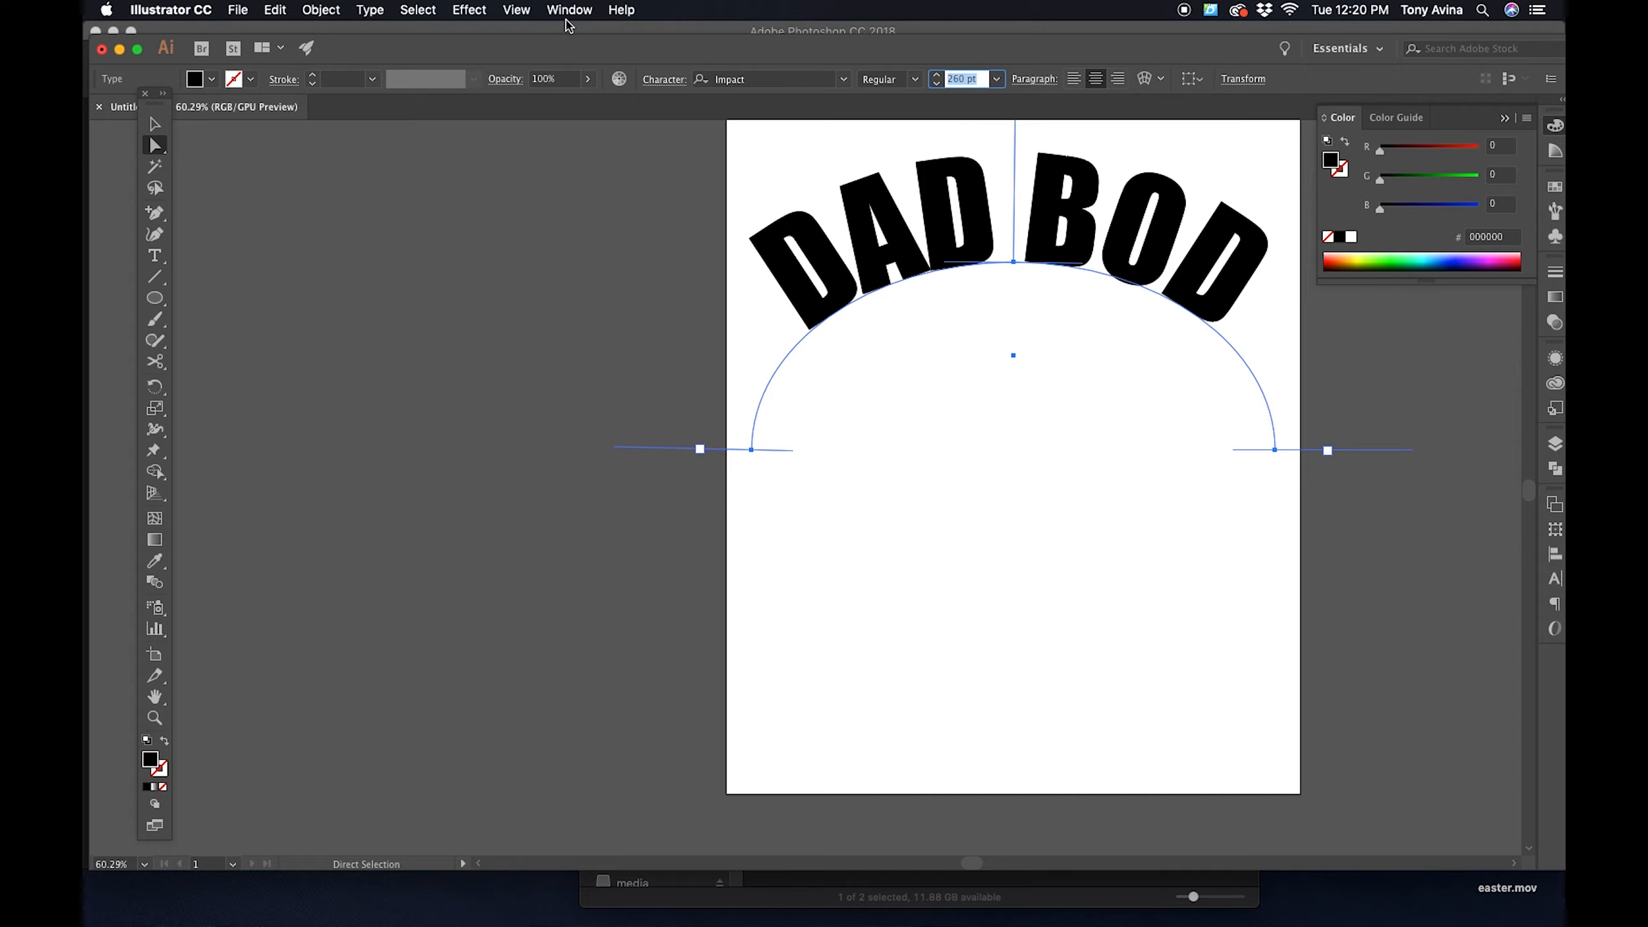
{"action": "left_click", "coordinate": [596, 9]}
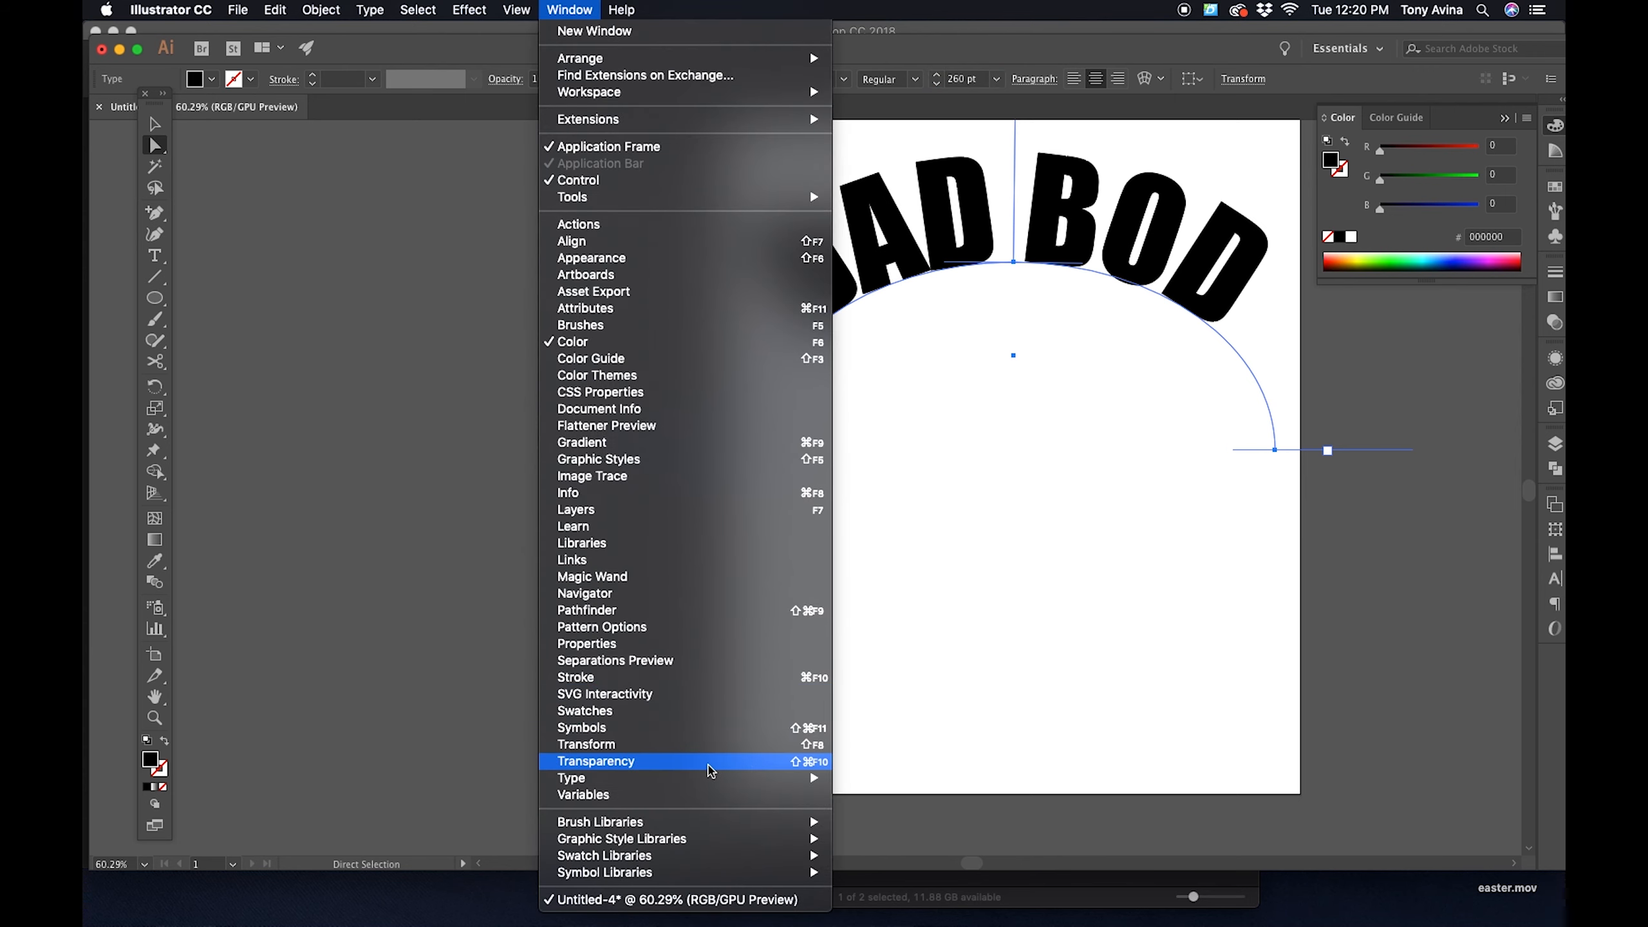
{"action": "mouse_move", "coordinate": [714, 783]}
{"action": "left_click", "coordinate": [879, 778]}
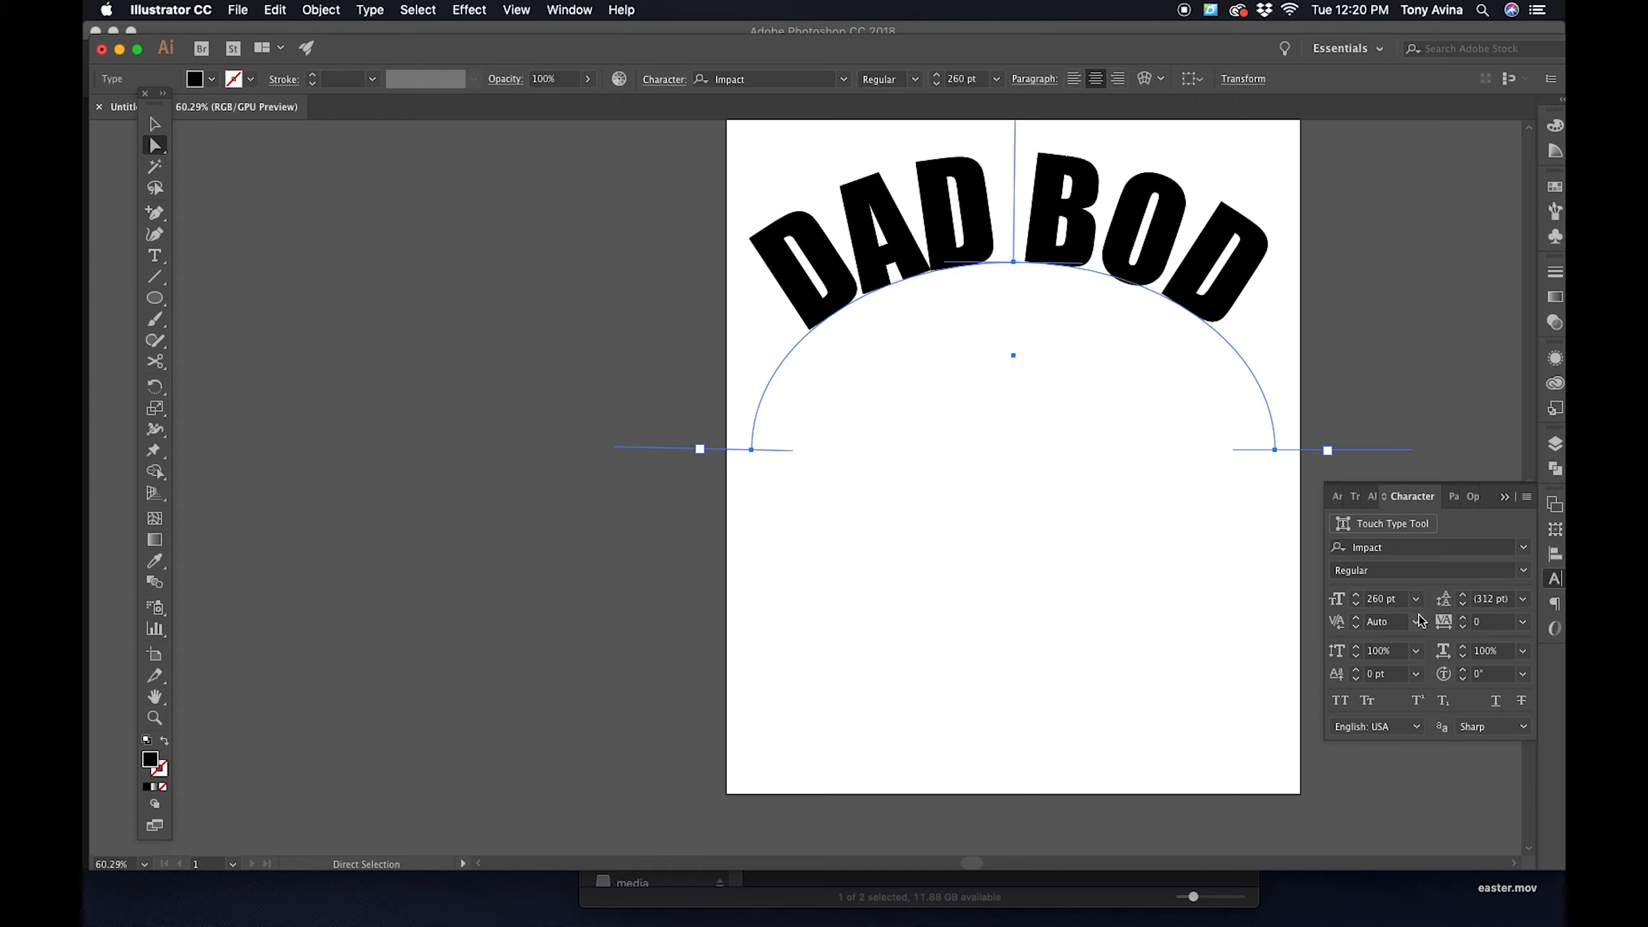
{"action": "left_click", "coordinate": [1414, 600]}
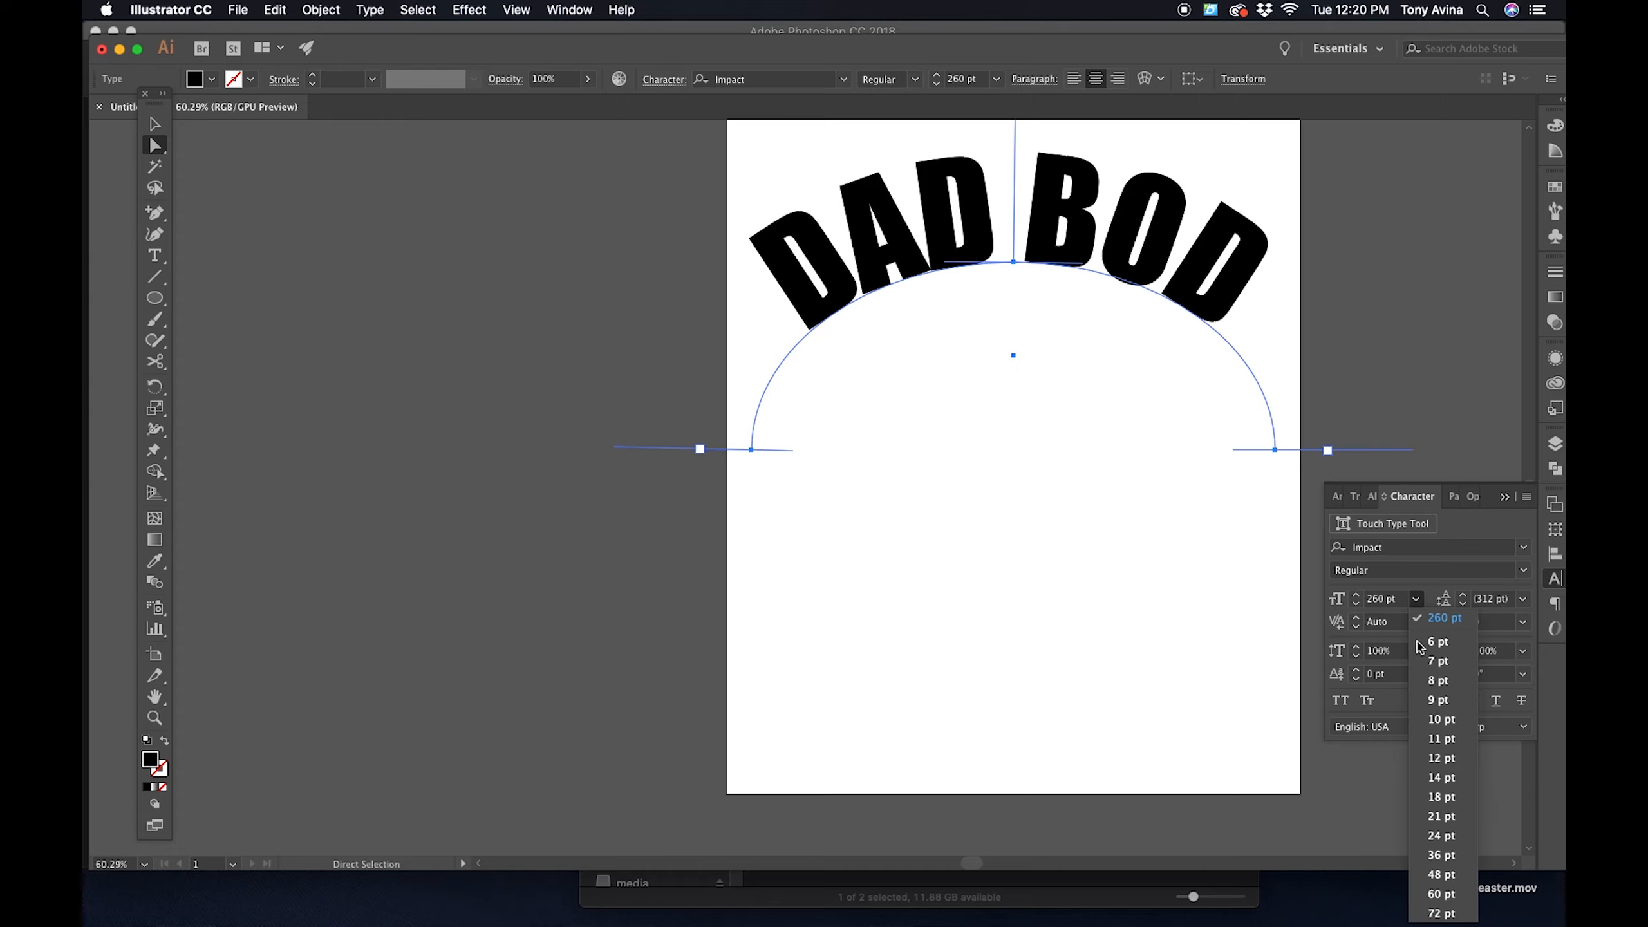
{"action": "left_click", "coordinate": [1205, 503]}
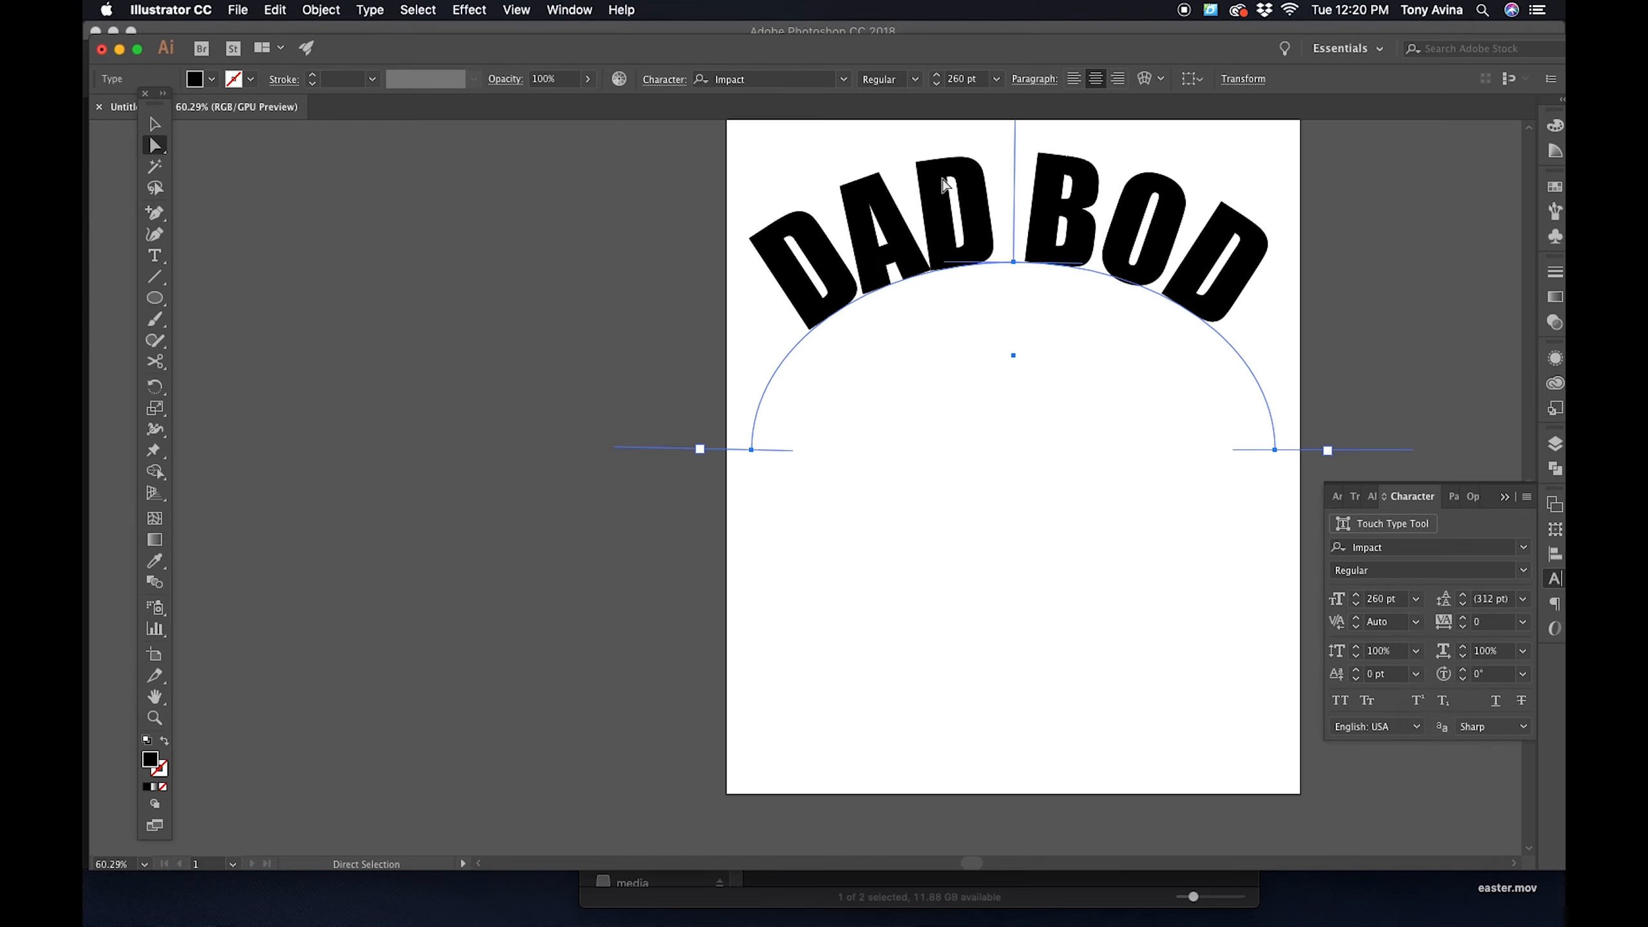
- Set the DAD BOD path text to 275 pt and deselect it
{"action": "double_click", "coordinate": [958, 79]}
{"action": "left_click_drag", "start_coordinate": [981, 81], "coordinate": [934, 82]}
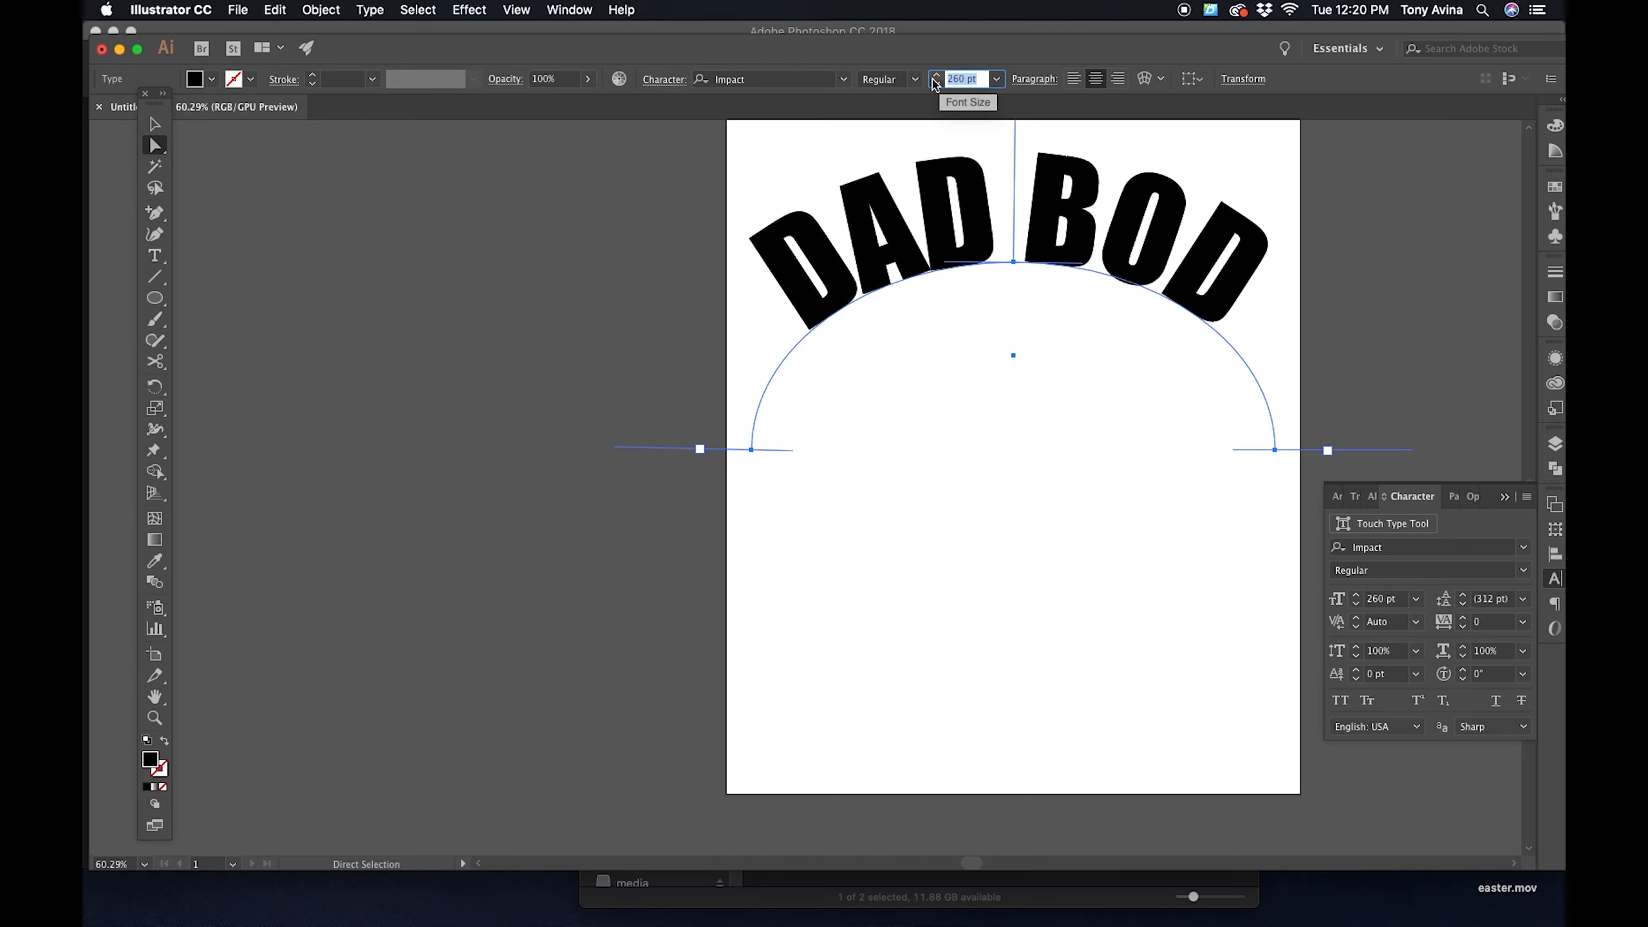
{"action": "type", "text": "275"}
{"action": "key", "text": "Return"}
{"action": "left_click", "coordinate": [153, 121]}
{"action": "left_click", "coordinate": [349, 296]}
{"action": "left_click", "coordinate": [1407, 300]}
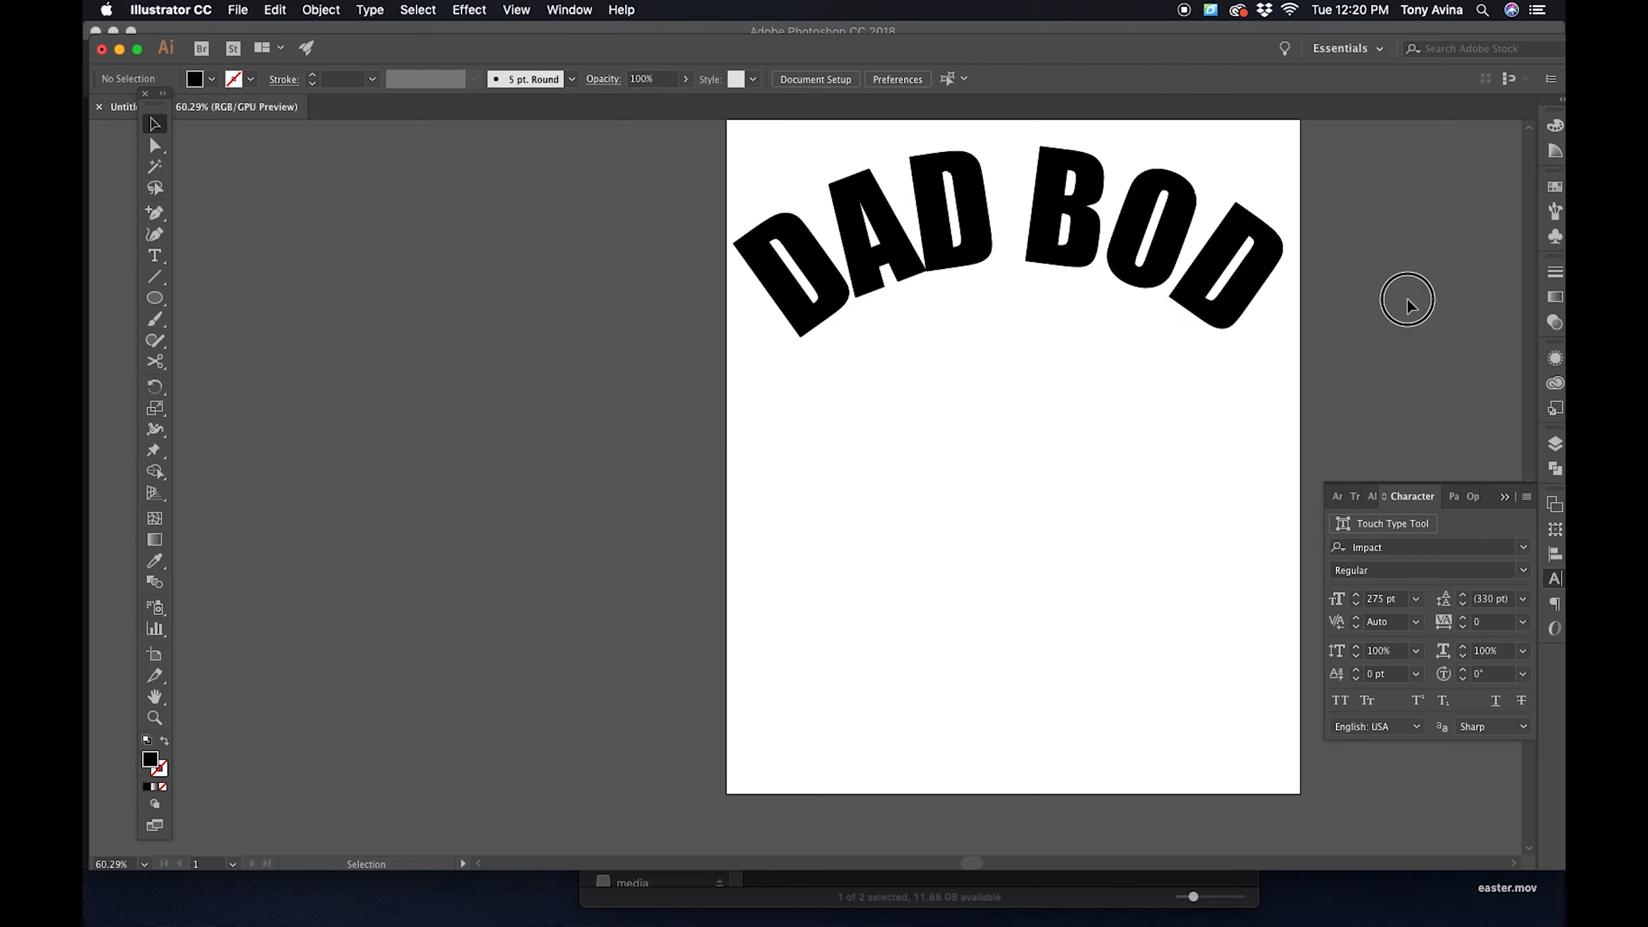
{"action": "left_click", "coordinate": [1160, 267]}
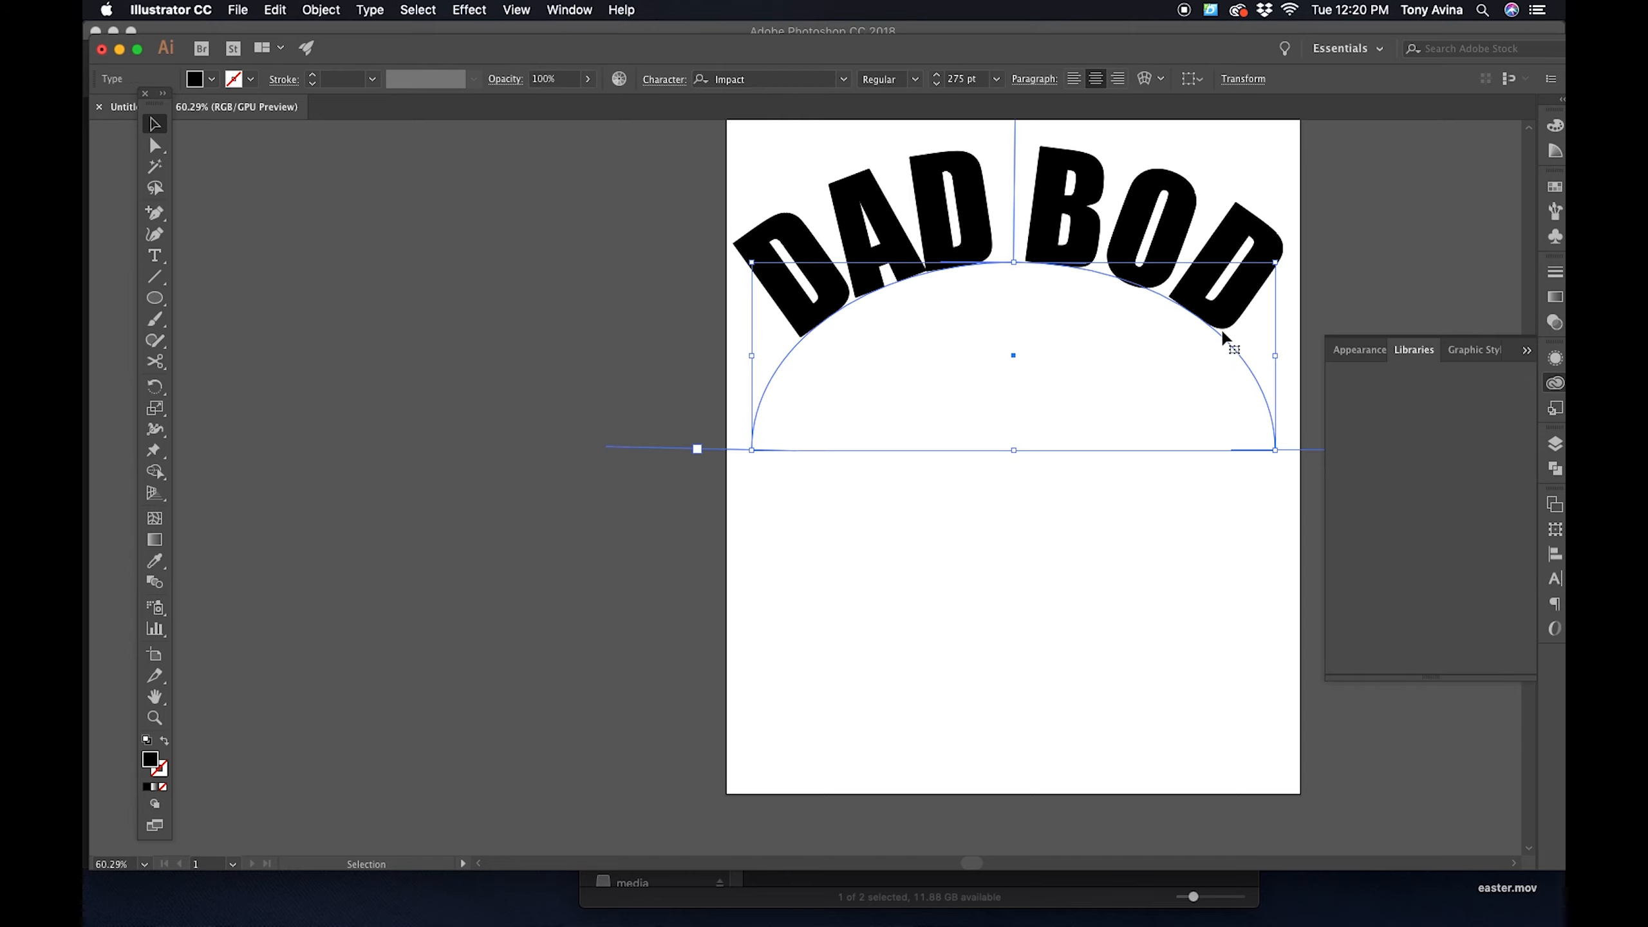
{"action": "left_click", "coordinate": [1375, 251]}
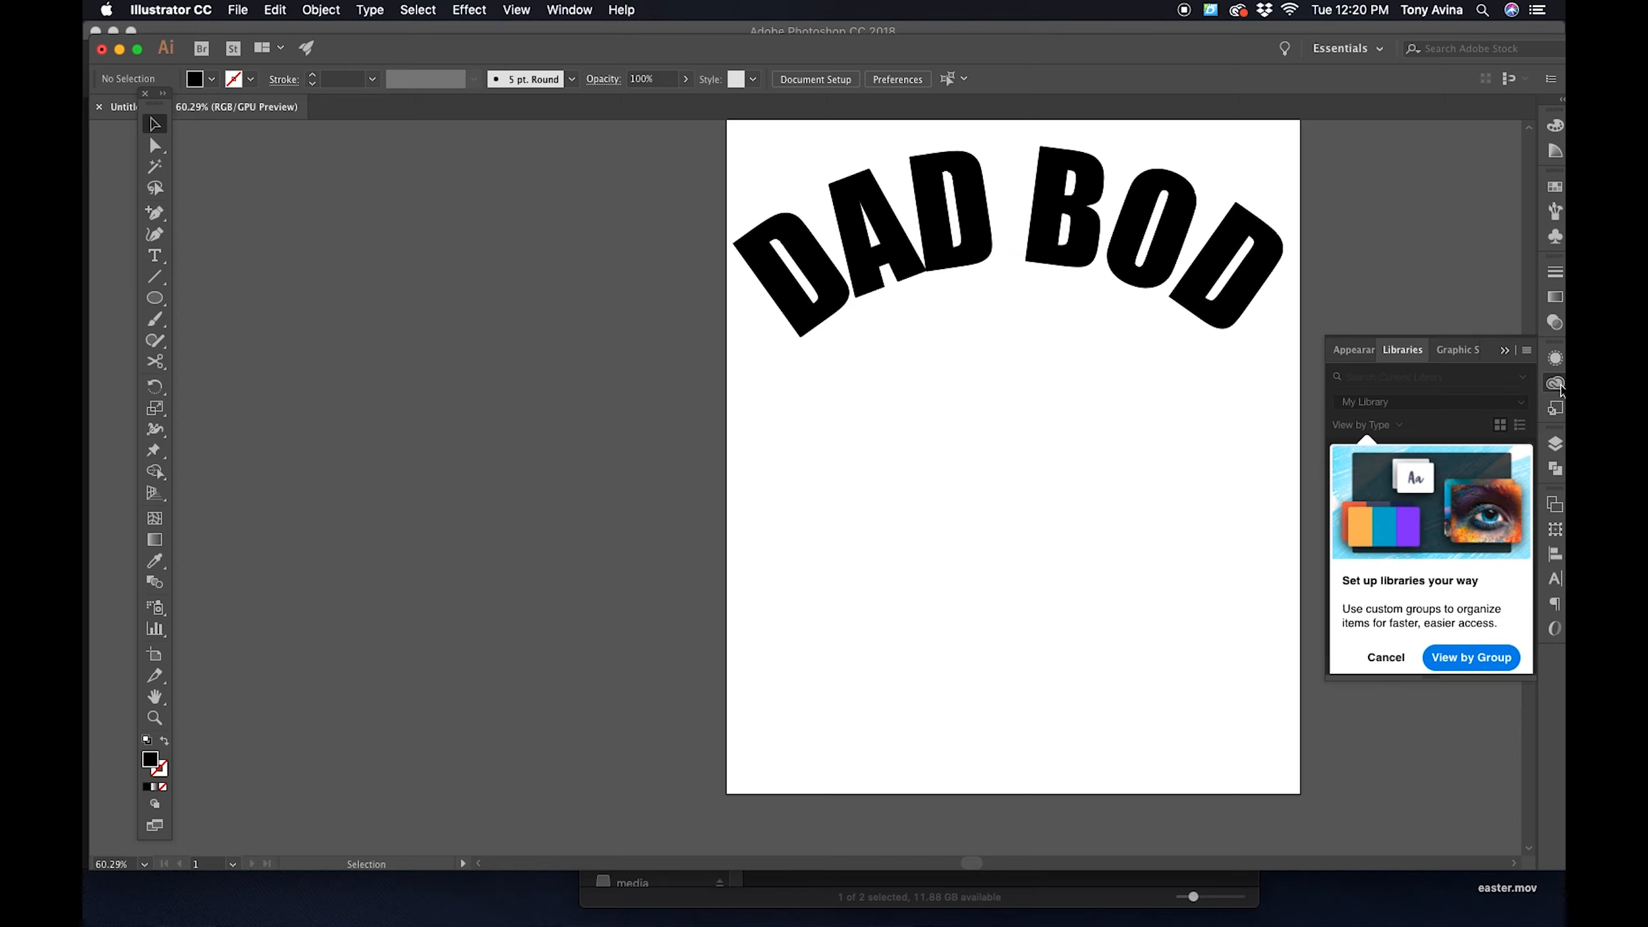
{"action": "left_click", "coordinate": [1557, 385]}
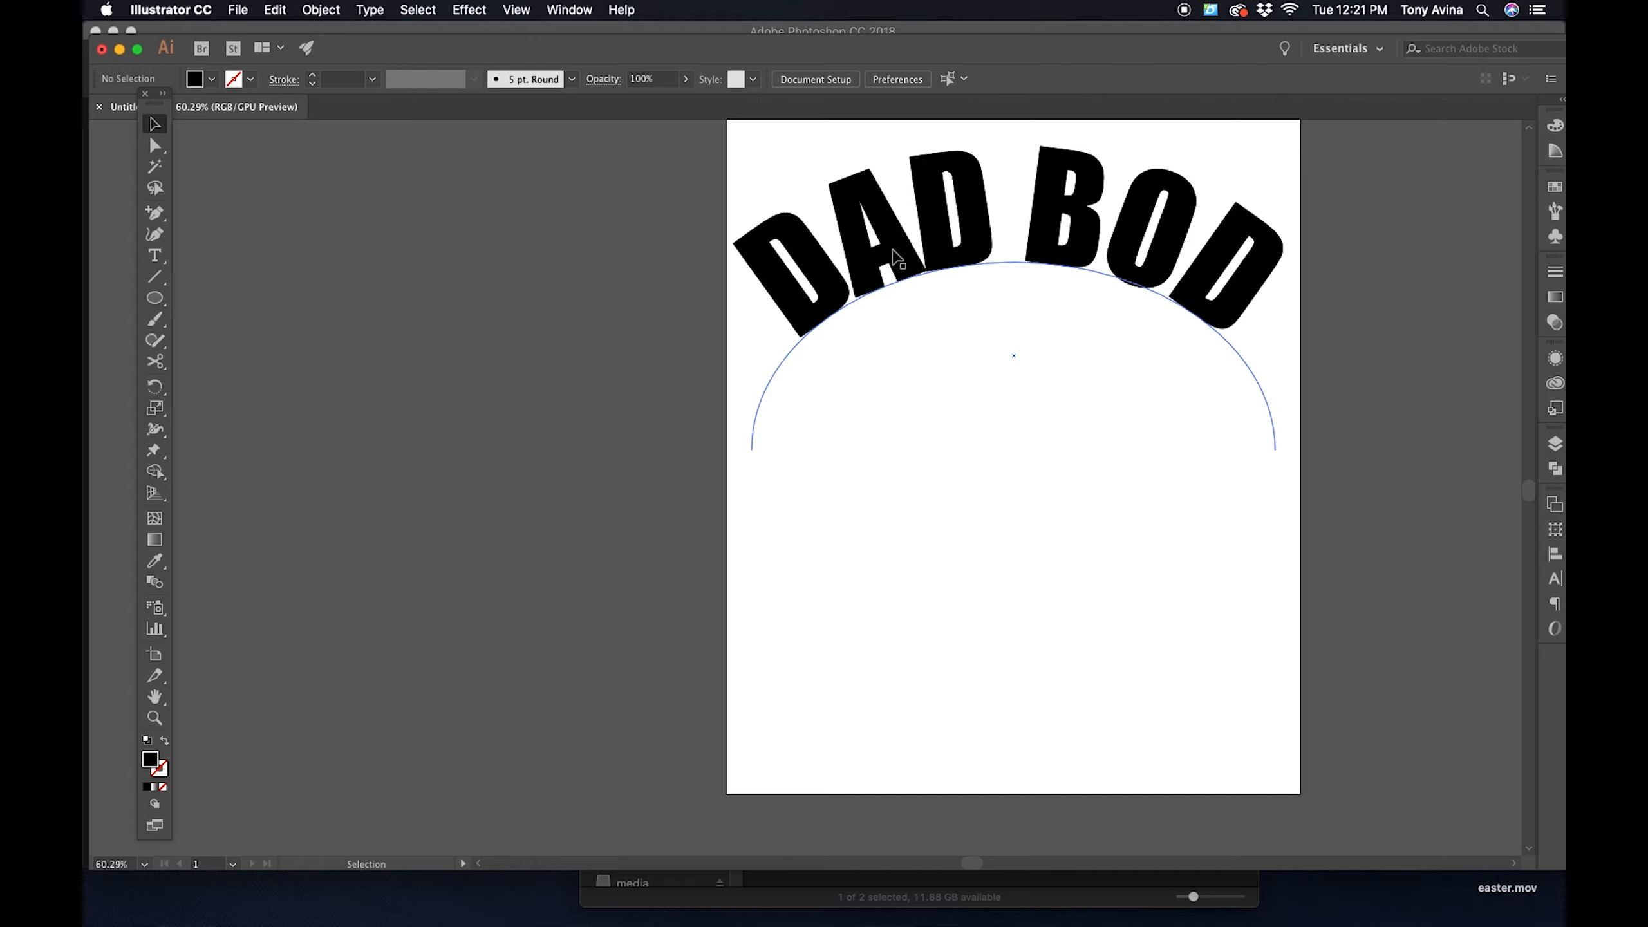
- Widen the kerning slightly between the A and the second D of DAD on the arc
{"action": "left_click", "coordinate": [929, 266]}
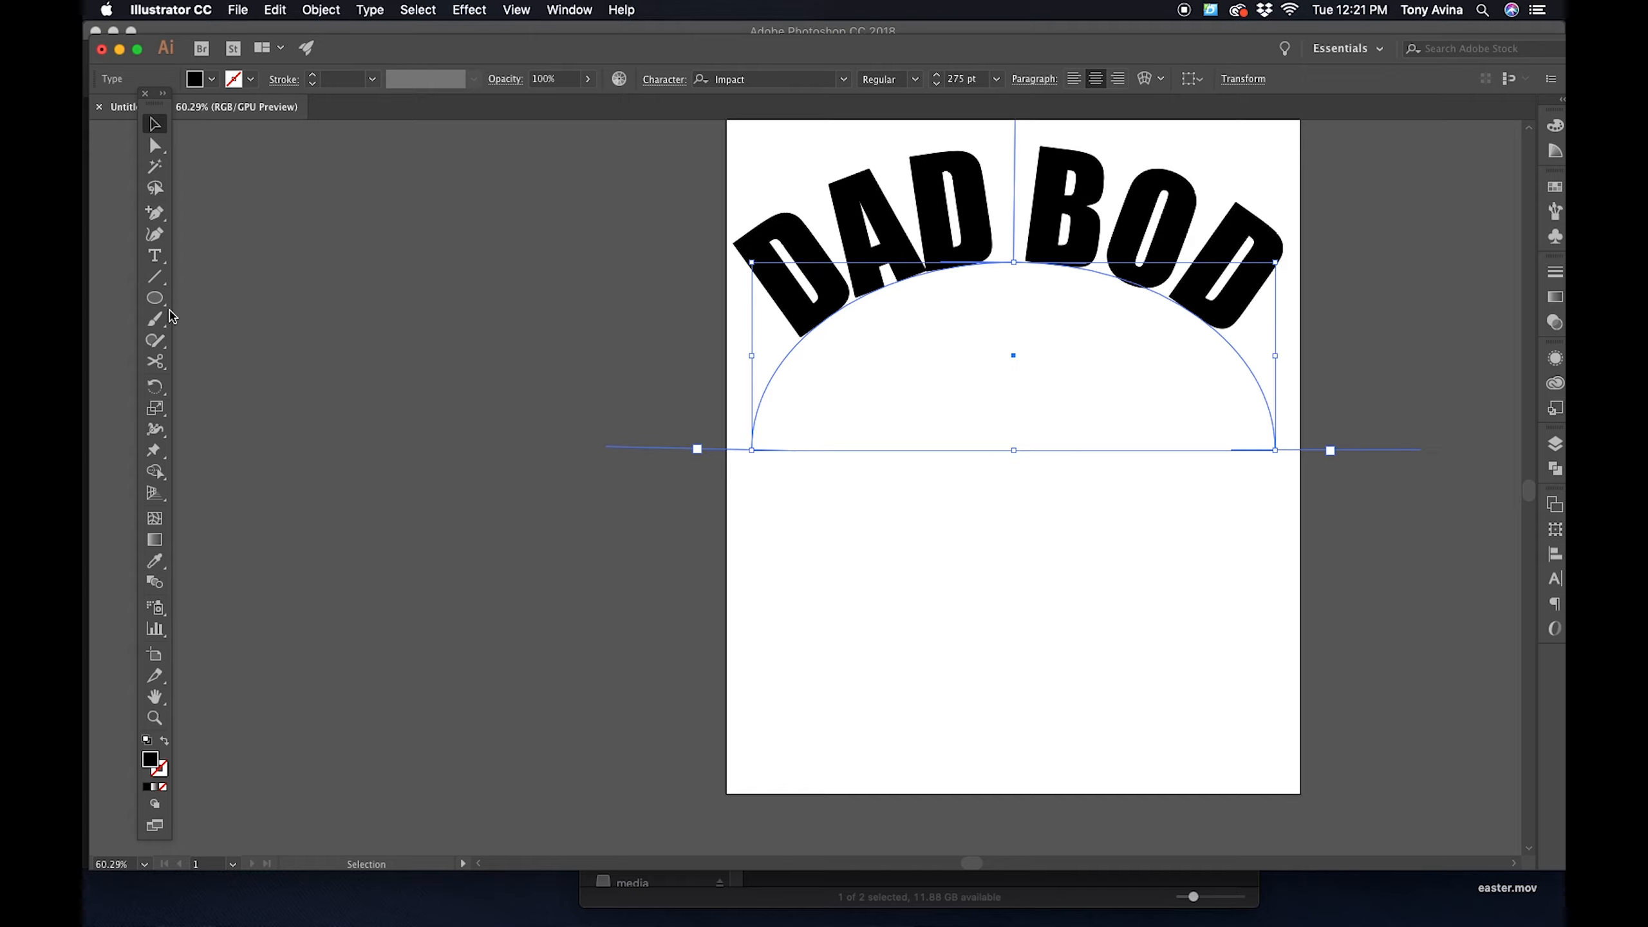
{"action": "left_click", "coordinate": [155, 257]}
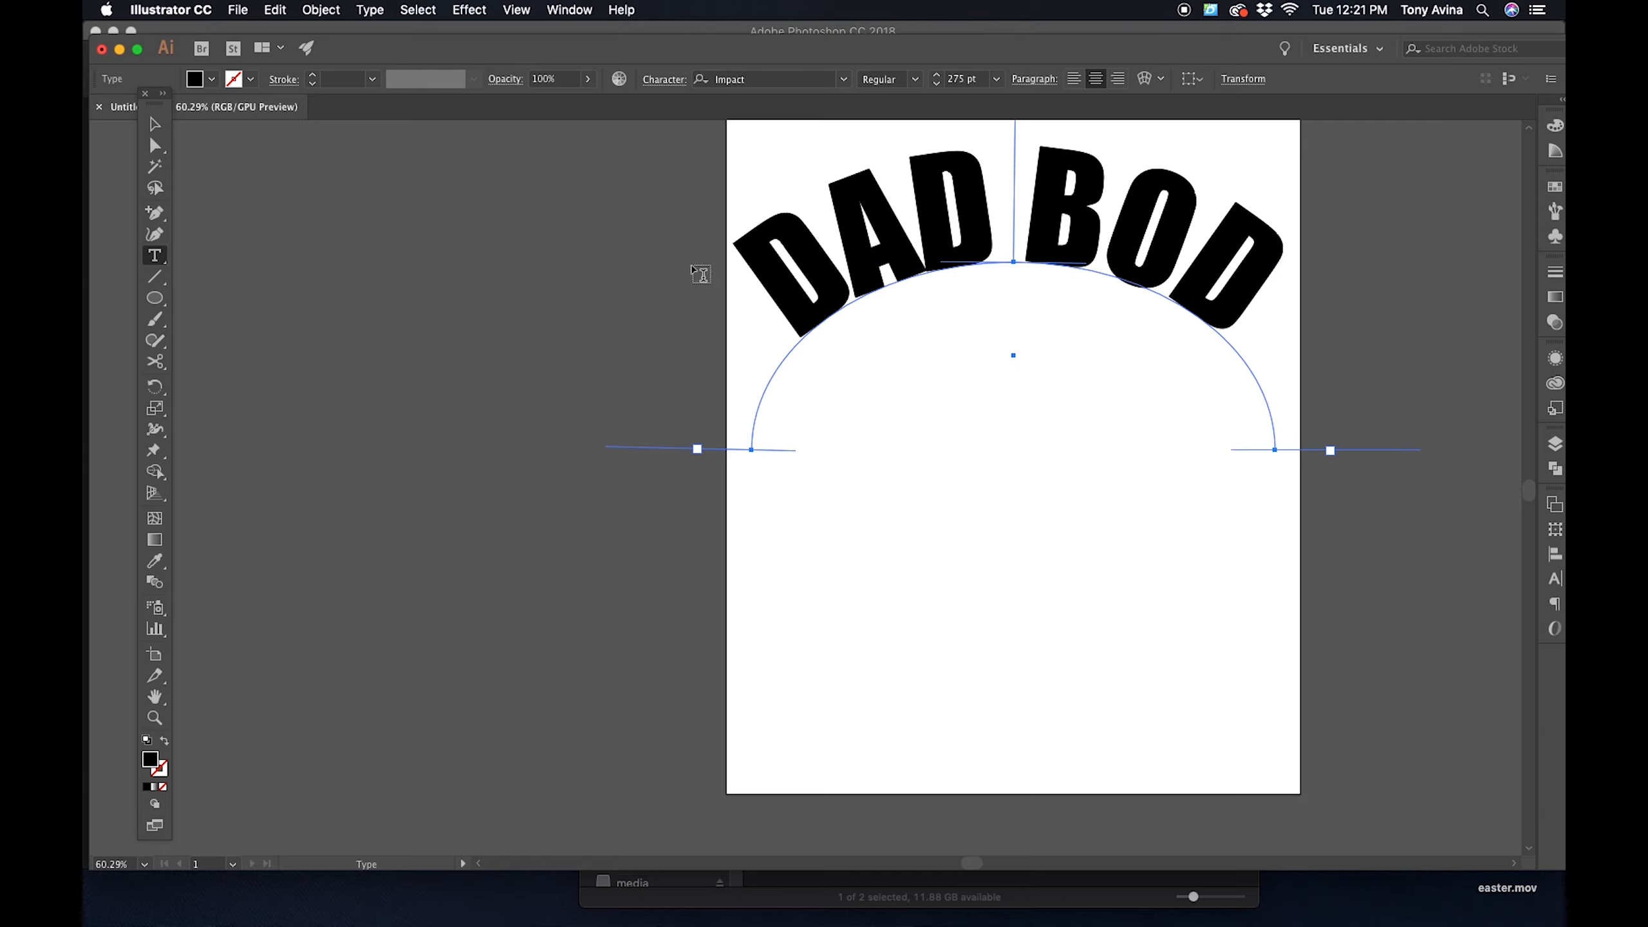
{"action": "left_click", "coordinate": [926, 266]}
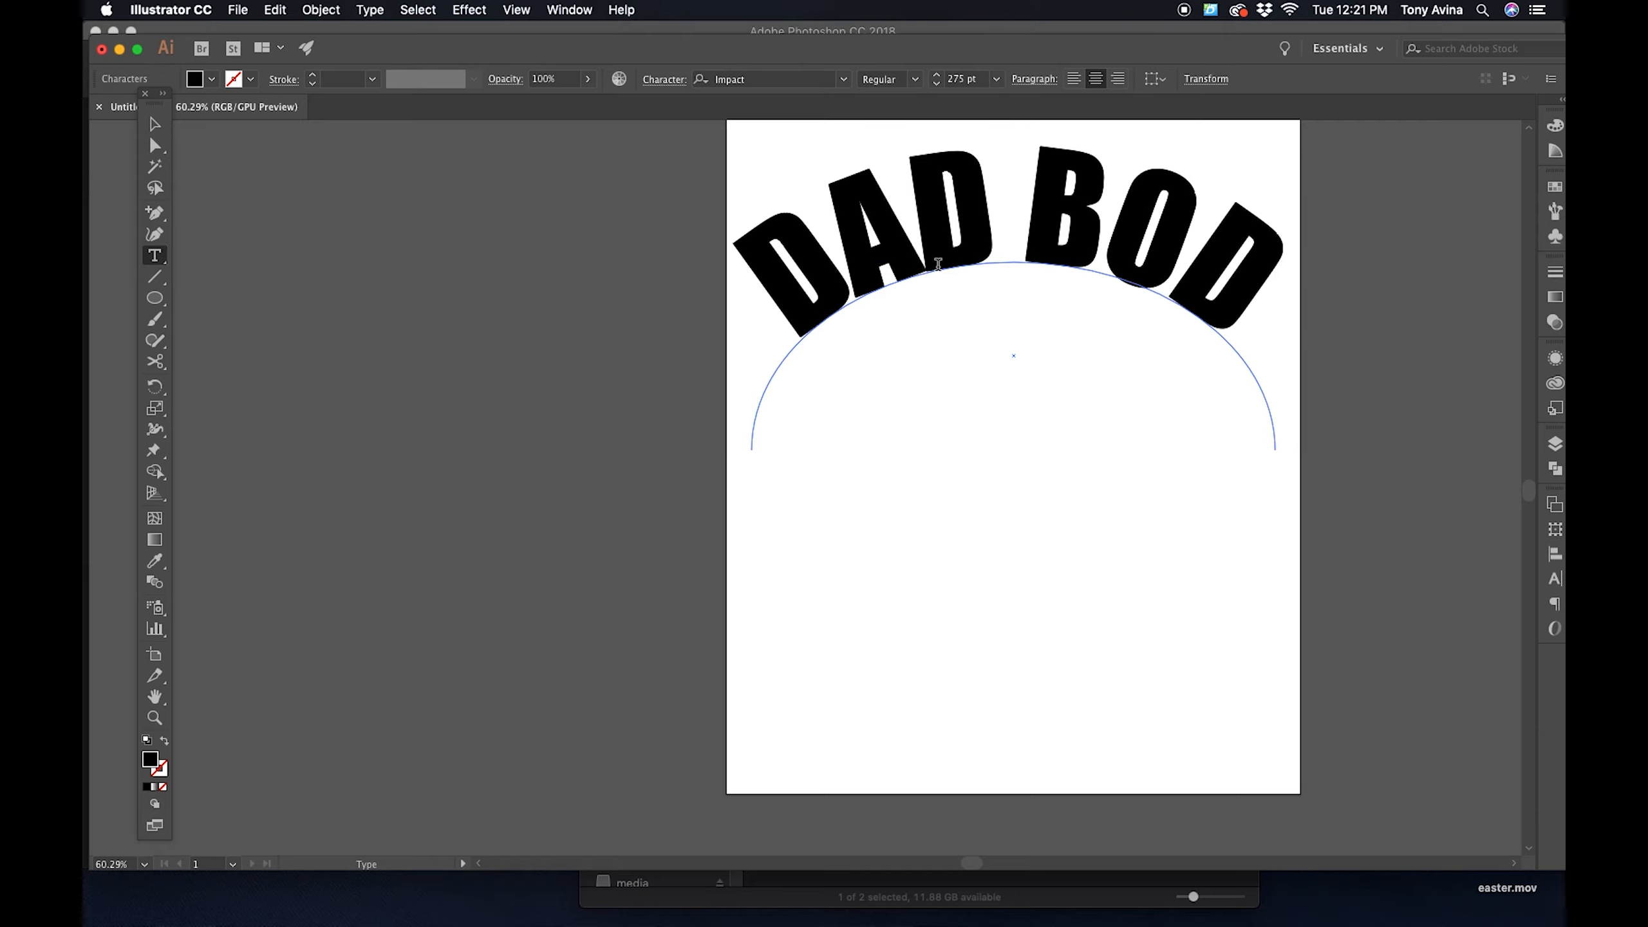
{"action": "key", "text": "alt"}
{"action": "key", "text": "alt+Right"}
{"action": "key", "text": "alt+Right"}
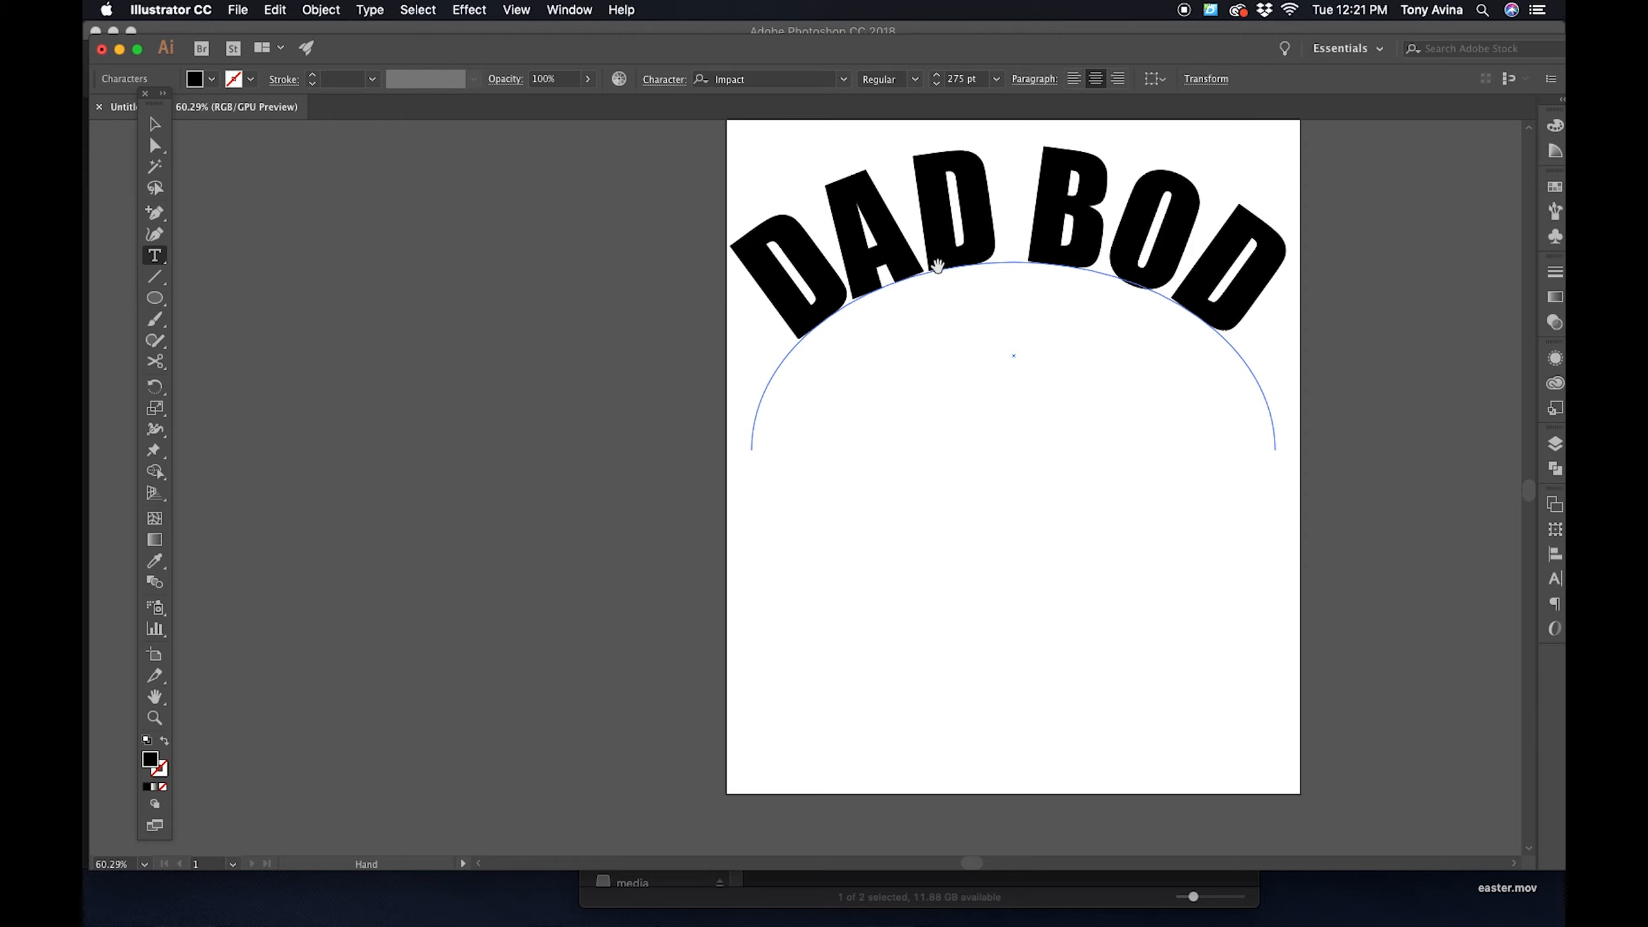
{"action": "key", "text": "Right"}
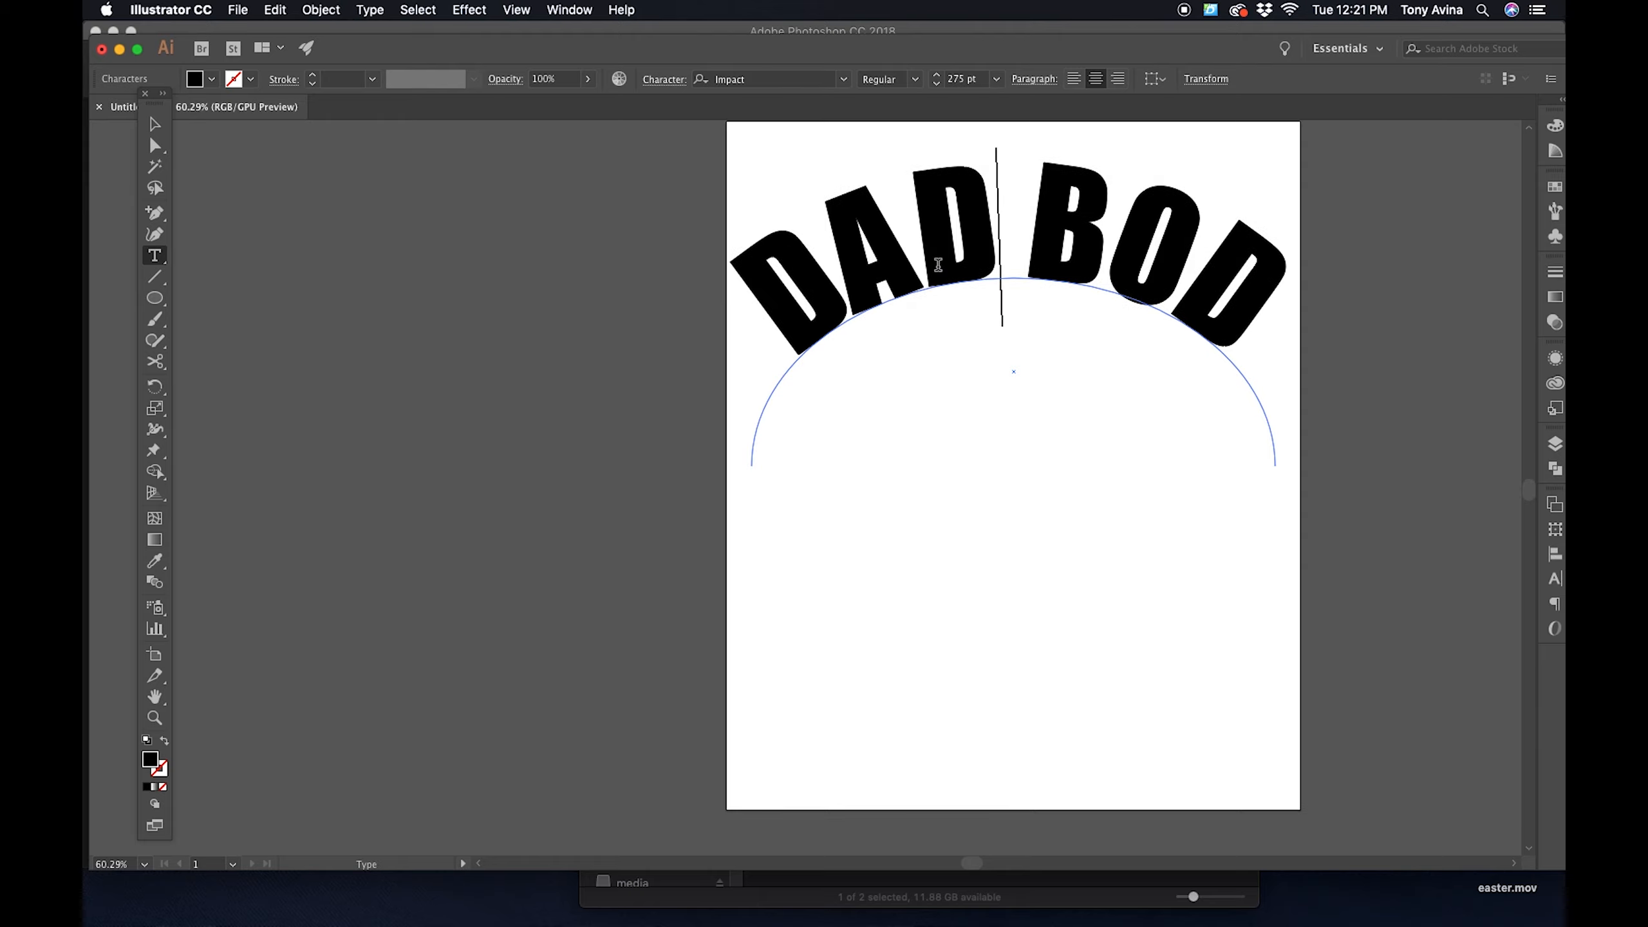
- Tighten the kerning between B and O and between O and D in BOD, and deselect the text
{"action": "key", "text": "Right"}
{"action": "key", "text": "Left"}
{"action": "key", "text": "Left"}
{"action": "key", "text": "Right"}
{"action": "key", "text": "Right"}
{"action": "key", "text": "Right"}
{"action": "key", "text": "alt+Left"}
{"action": "key", "text": "alt+Left"}
{"action": "key", "text": "Right"}
{"action": "key", "text": "alt+Left"}
{"action": "key", "text": "alt+Left"}
{"action": "key", "text": "alt+Right"}
{"action": "key", "text": "Left"}
{"action": "key", "text": "Left"}
{"action": "key", "text": "Left"}
{"action": "key", "text": "Left"}
{"action": "key", "text": "Left"}
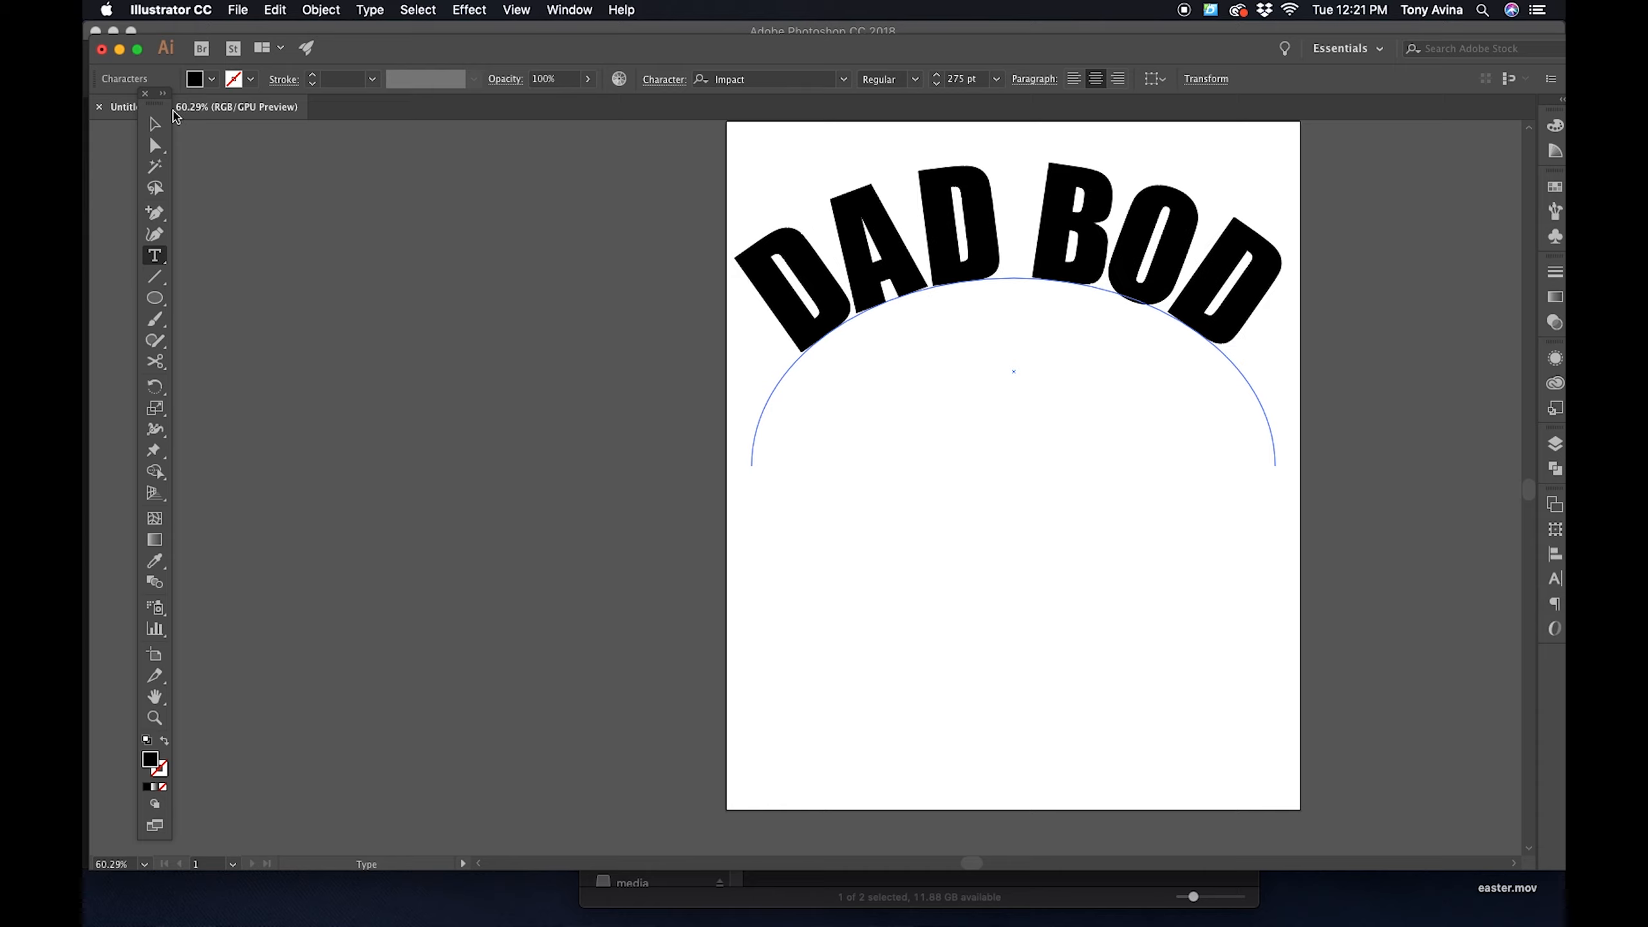
{"action": "key", "text": "Escape"}
{"action": "left_click", "coordinate": [419, 239]}
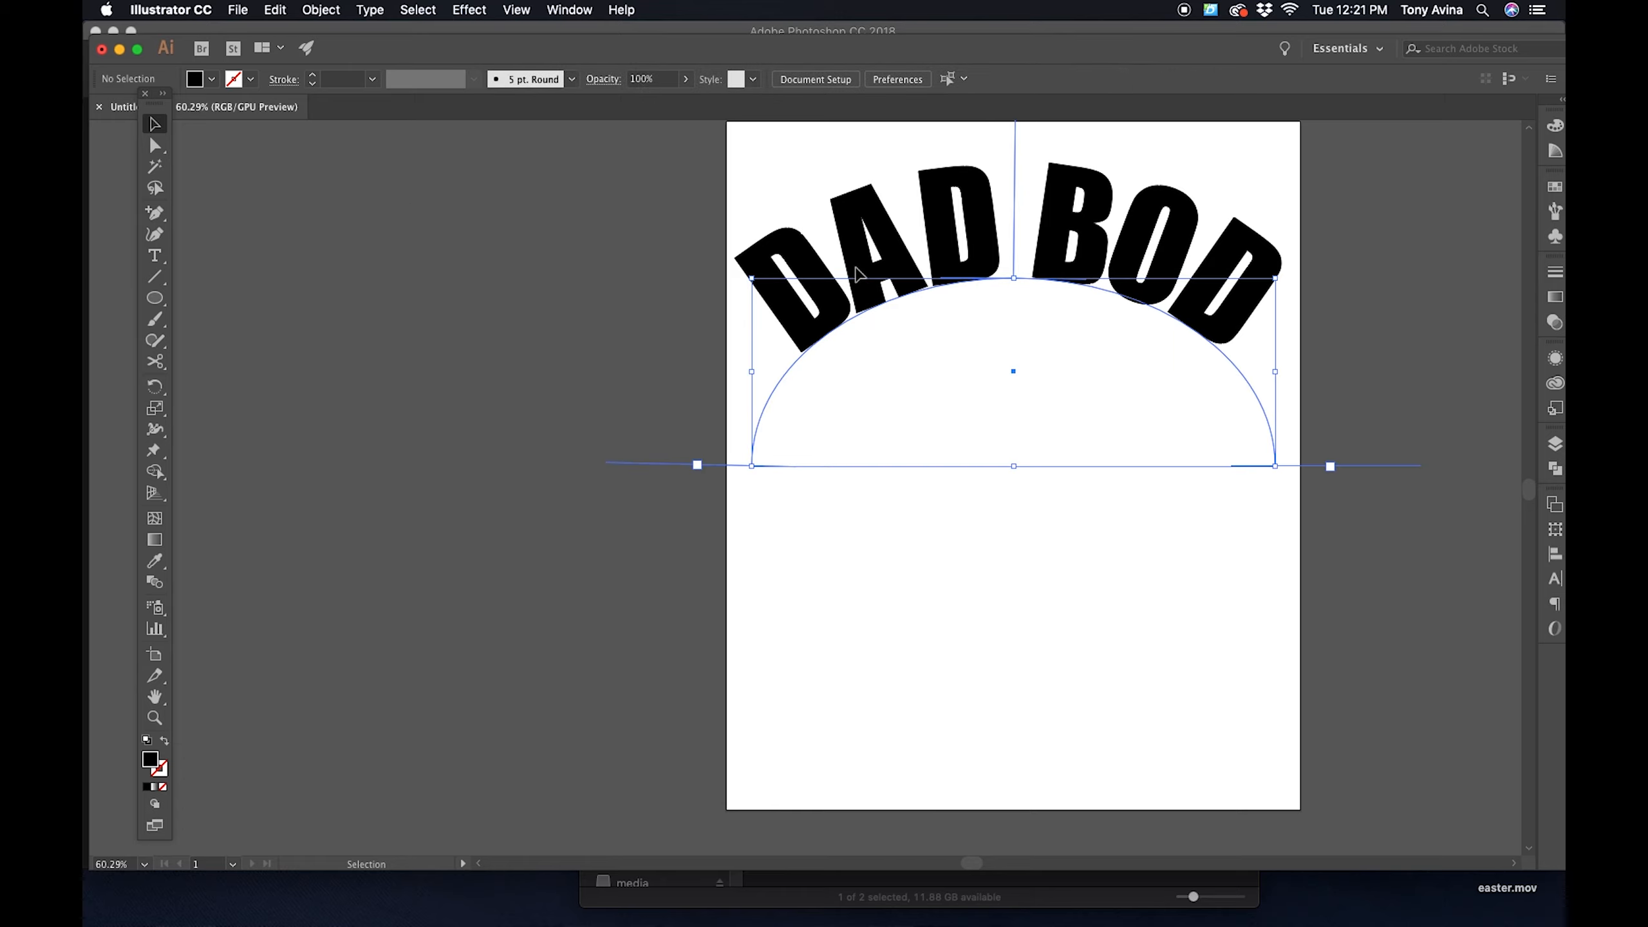
- Copy the DAD BOD path text and deselect it
{"action": "left_click", "coordinate": [859, 274]}
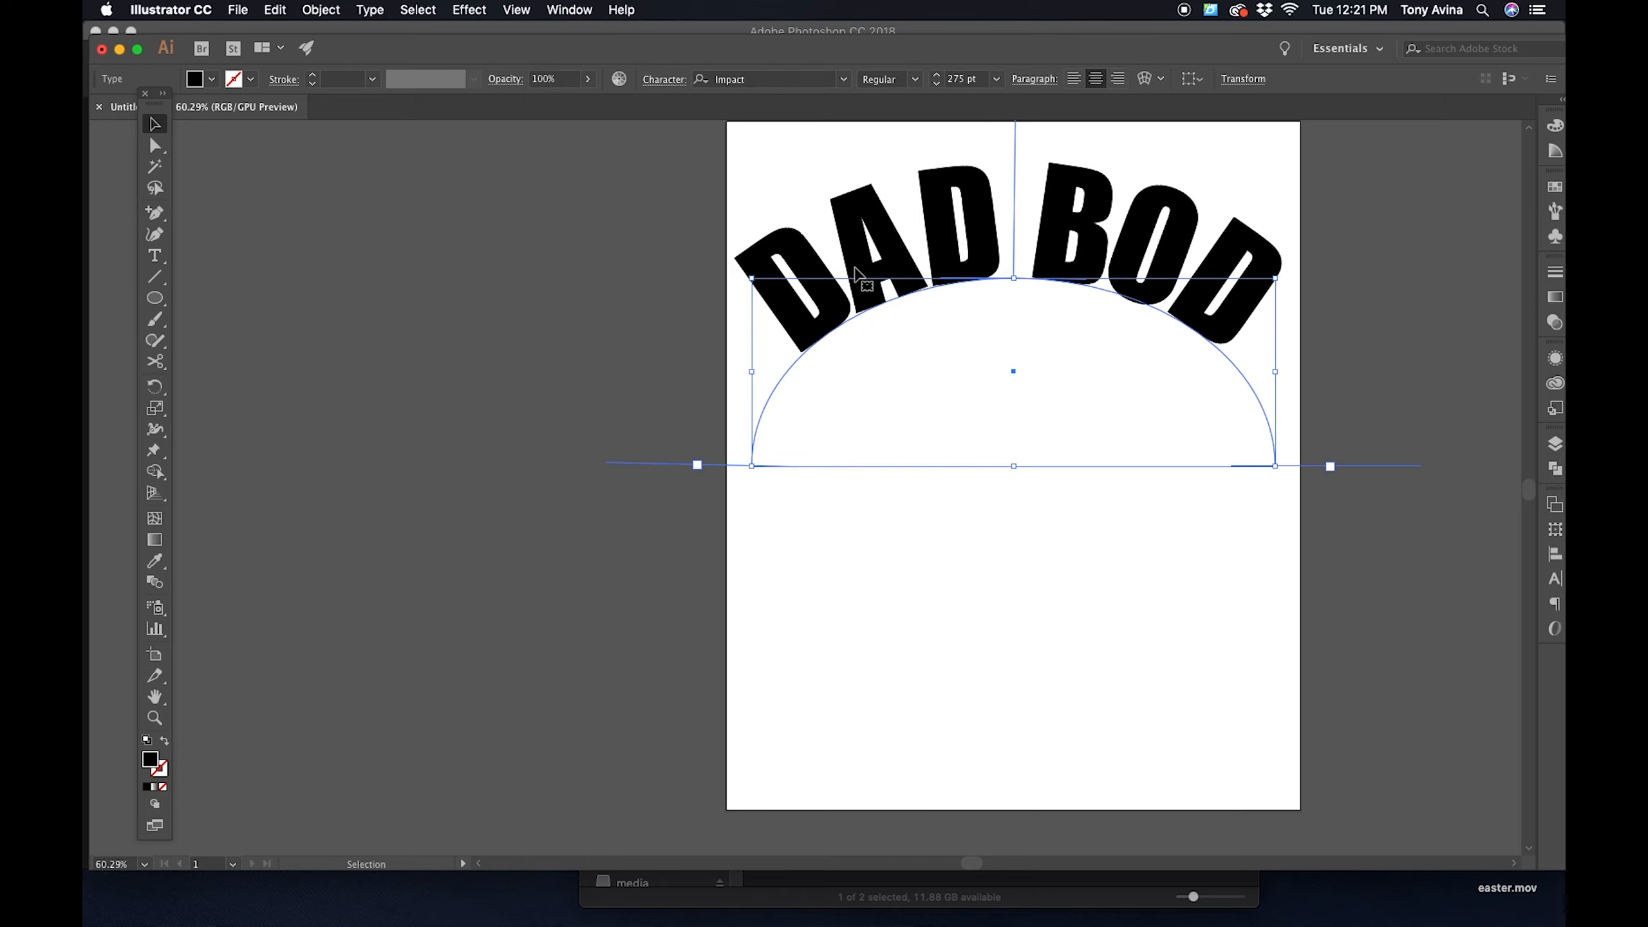
{"action": "key", "text": "super"}
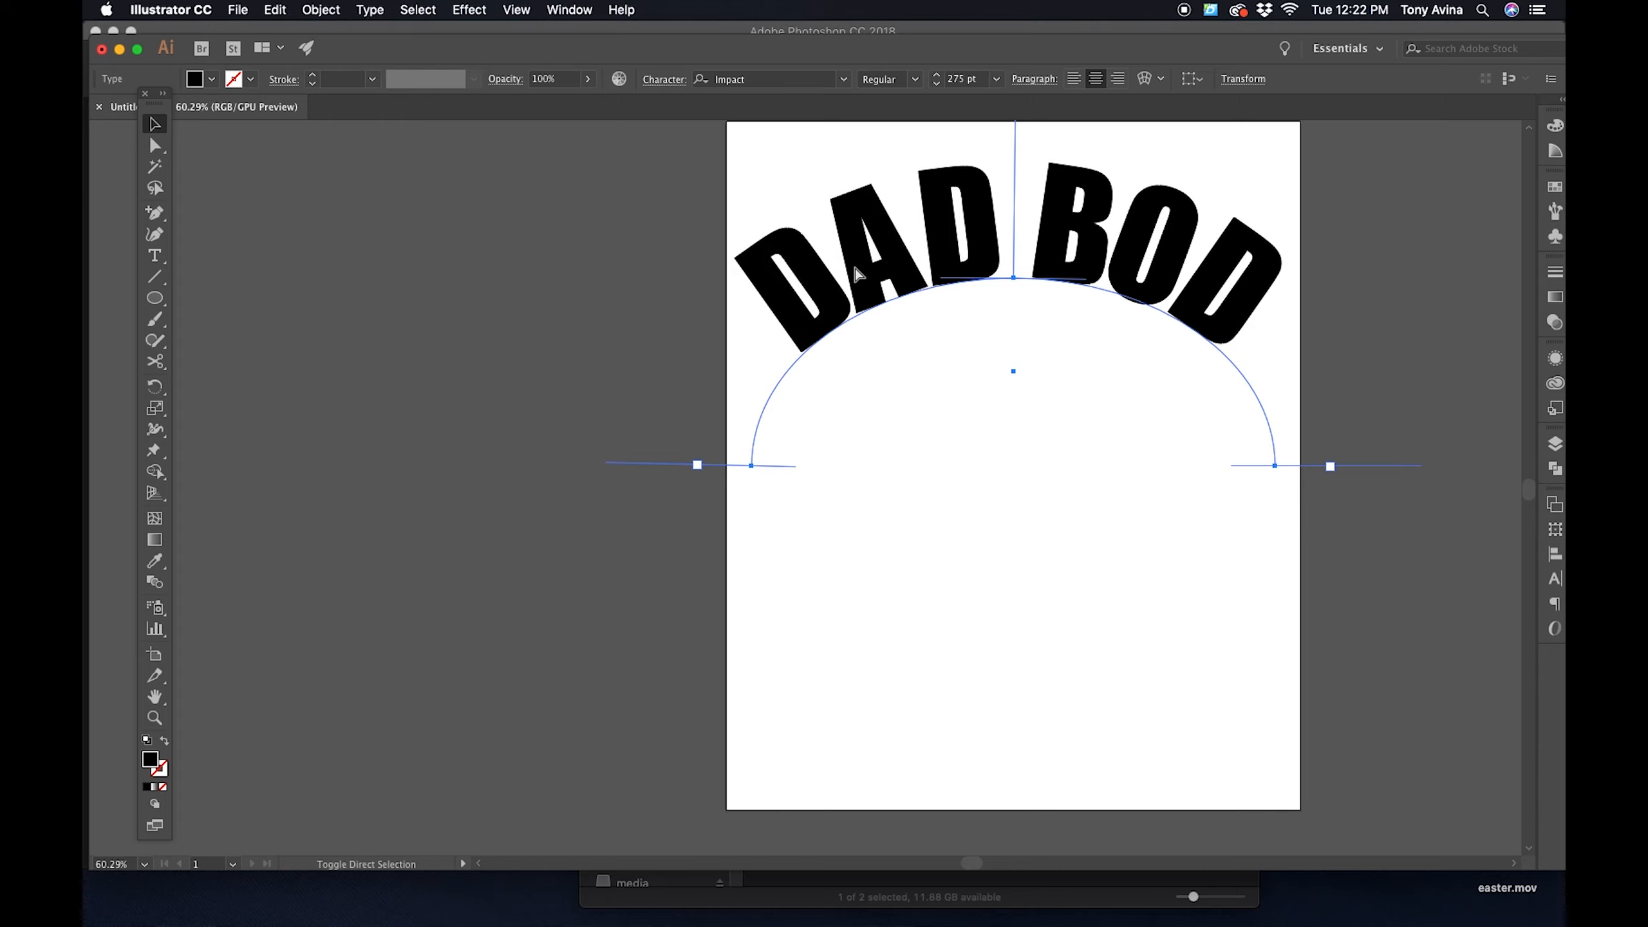
{"action": "key", "text": "super+c"}
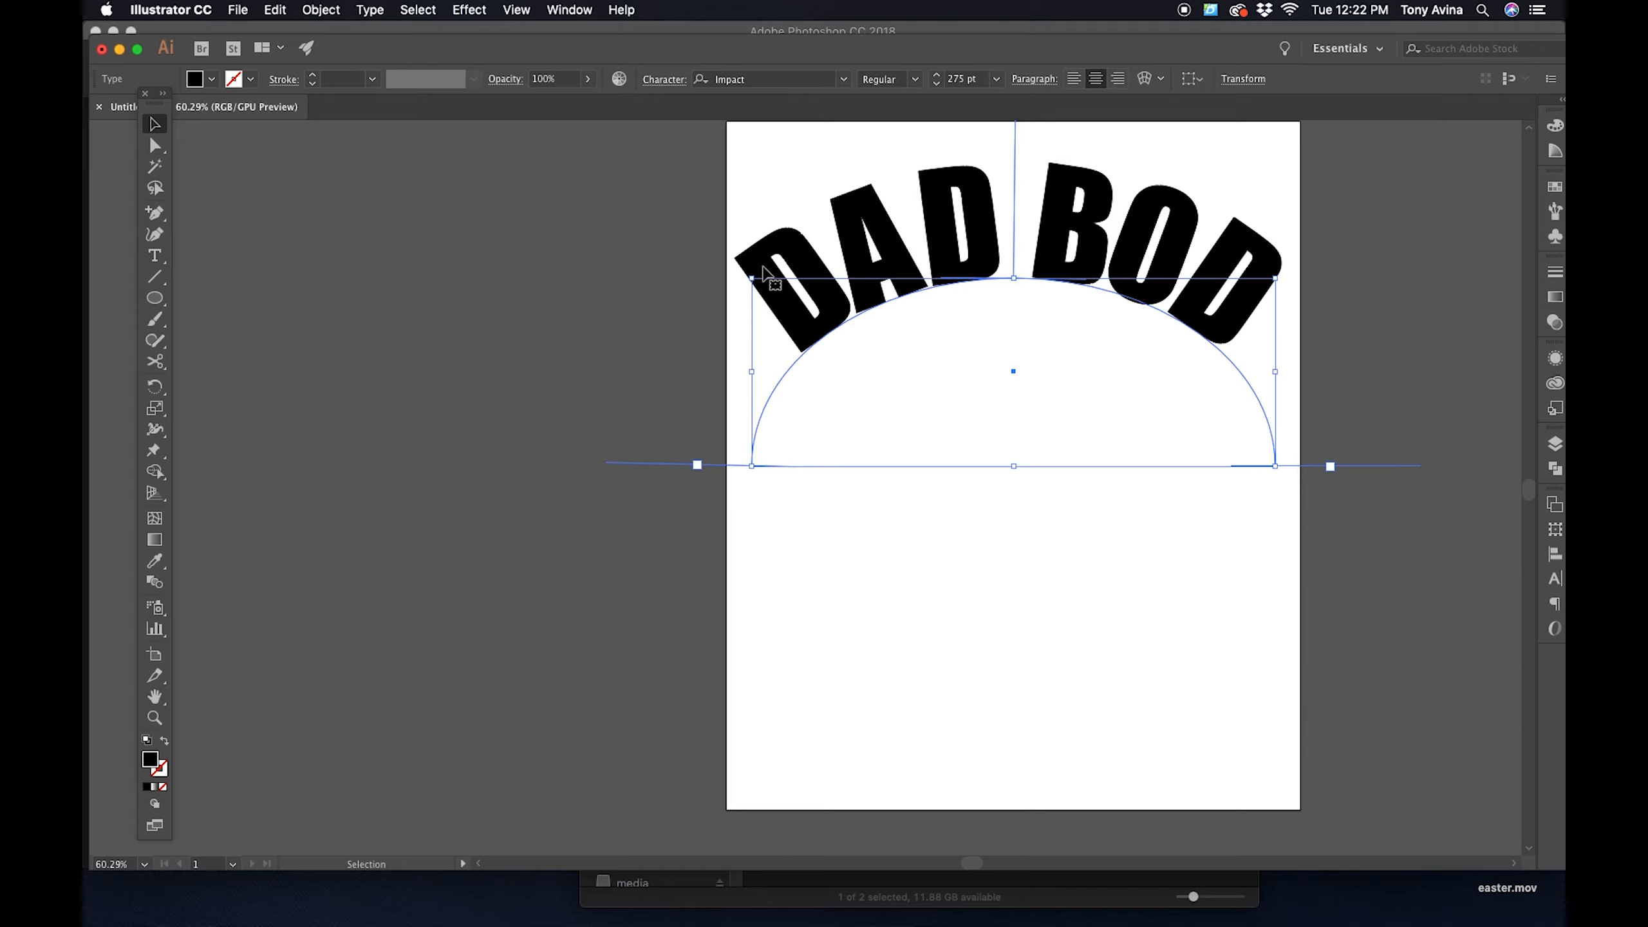
{"action": "left_click", "coordinate": [461, 252]}
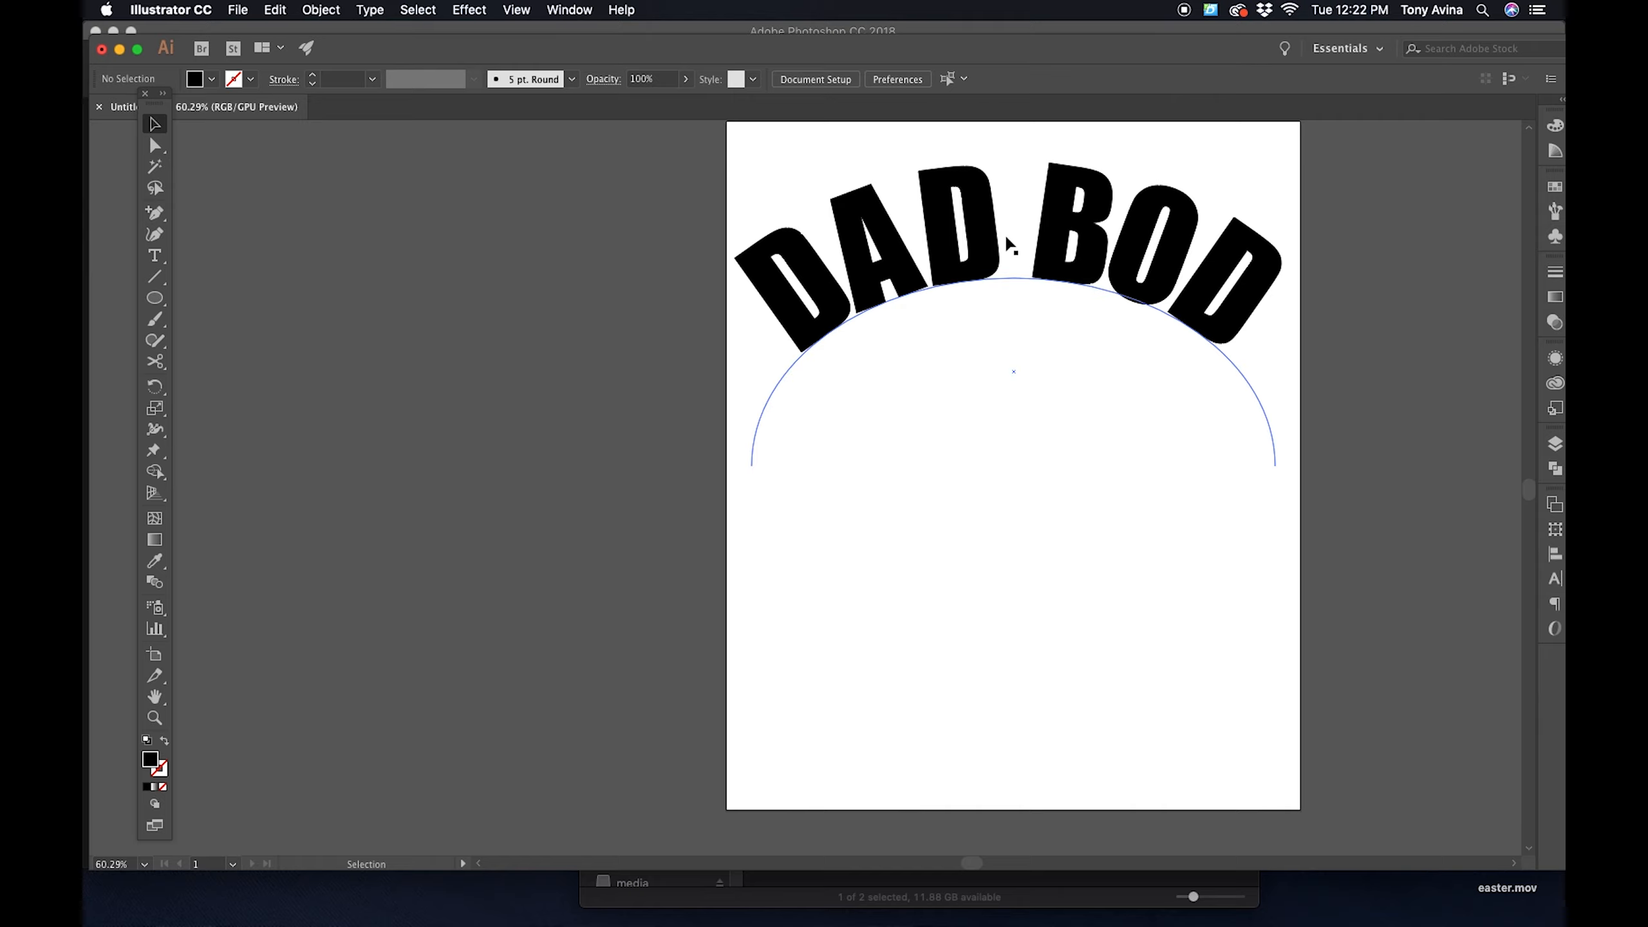
{"action": "left_click", "coordinate": [1014, 247]}
{"action": "left_click", "coordinate": [1446, 407]}
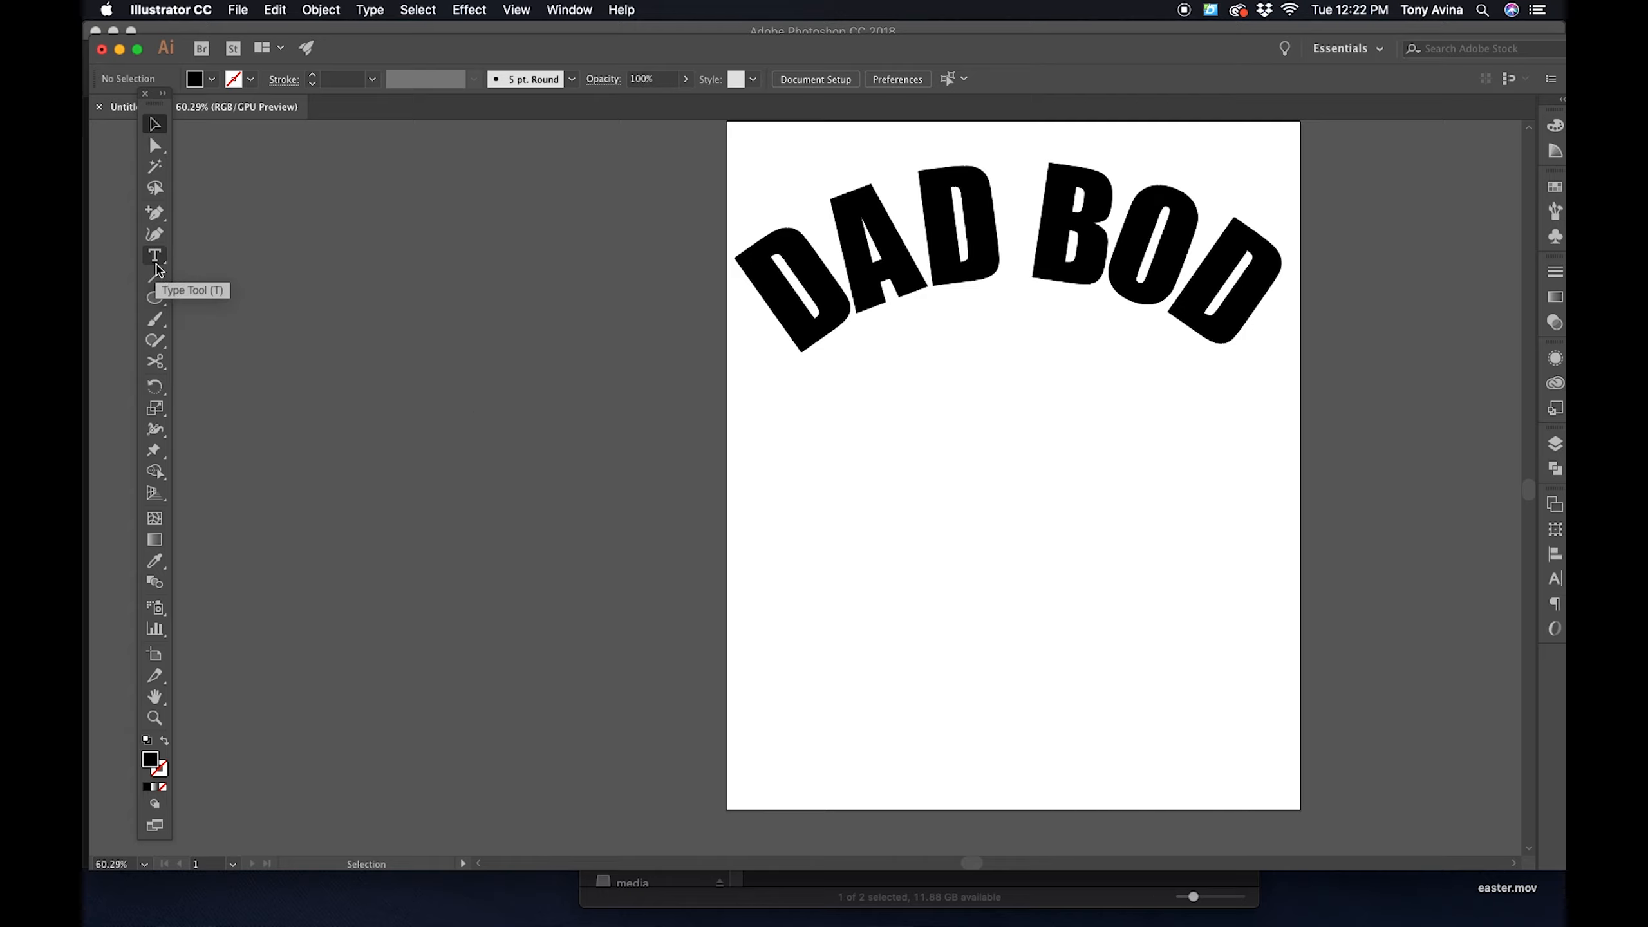
- Draw a black rectangle about 519 × 261 px outward from the arc's center point and move it down slightly below DAD BOD
{"action": "left_click", "coordinate": [155, 302]}
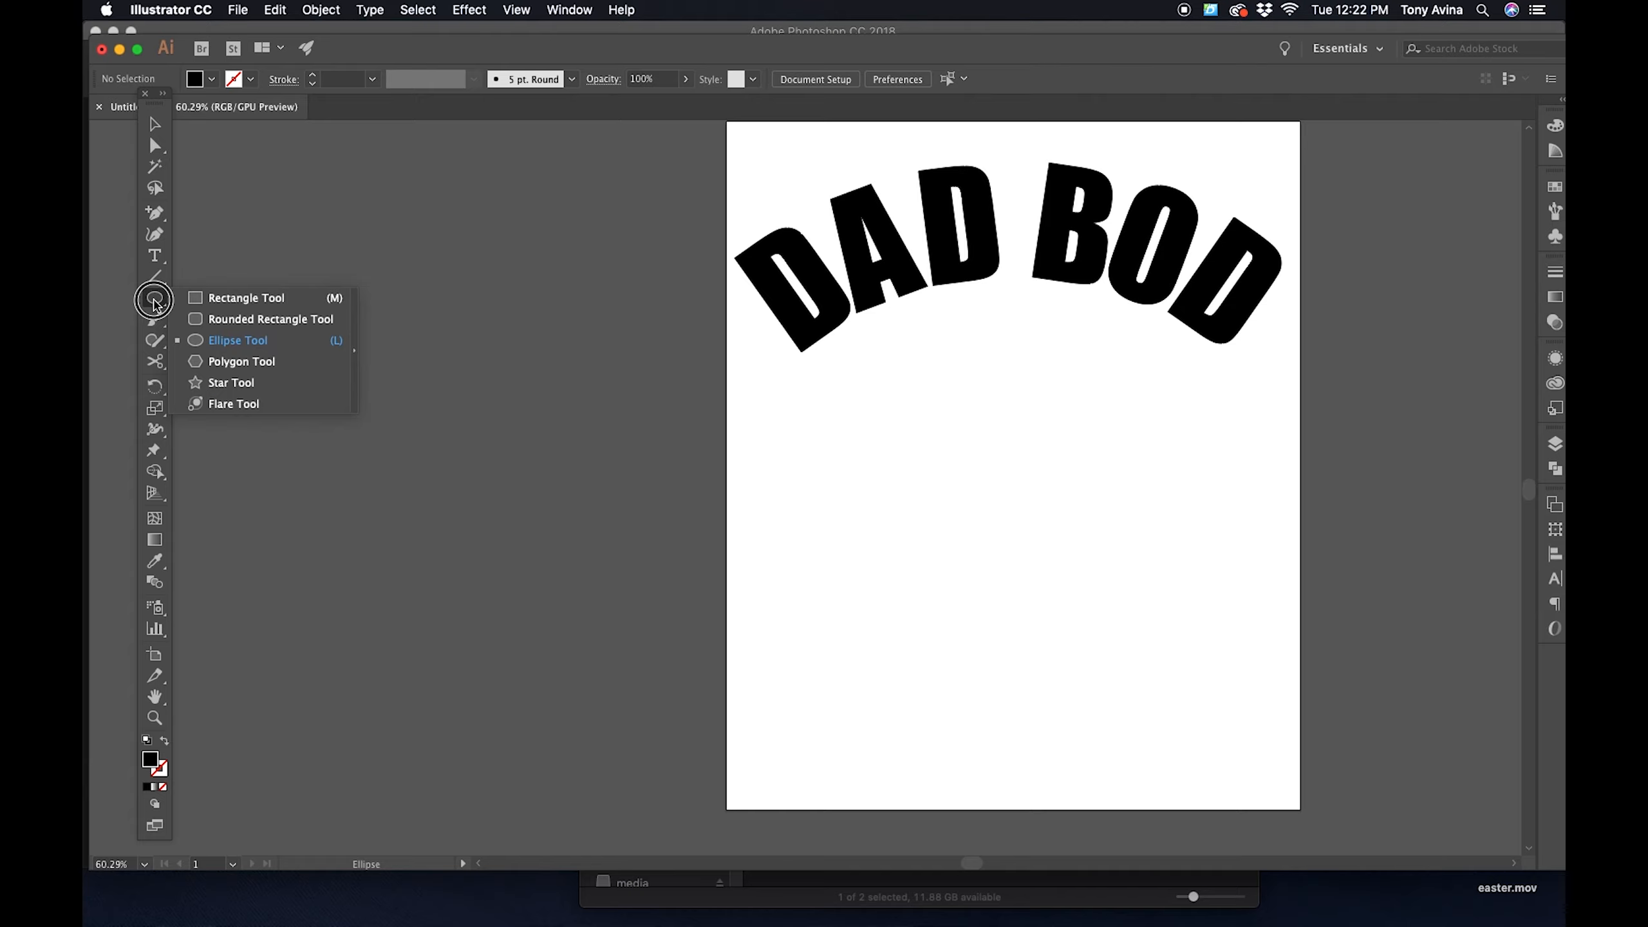
{"action": "left_click_drag", "start_coordinate": [150, 305], "coordinate": [198, 310]}
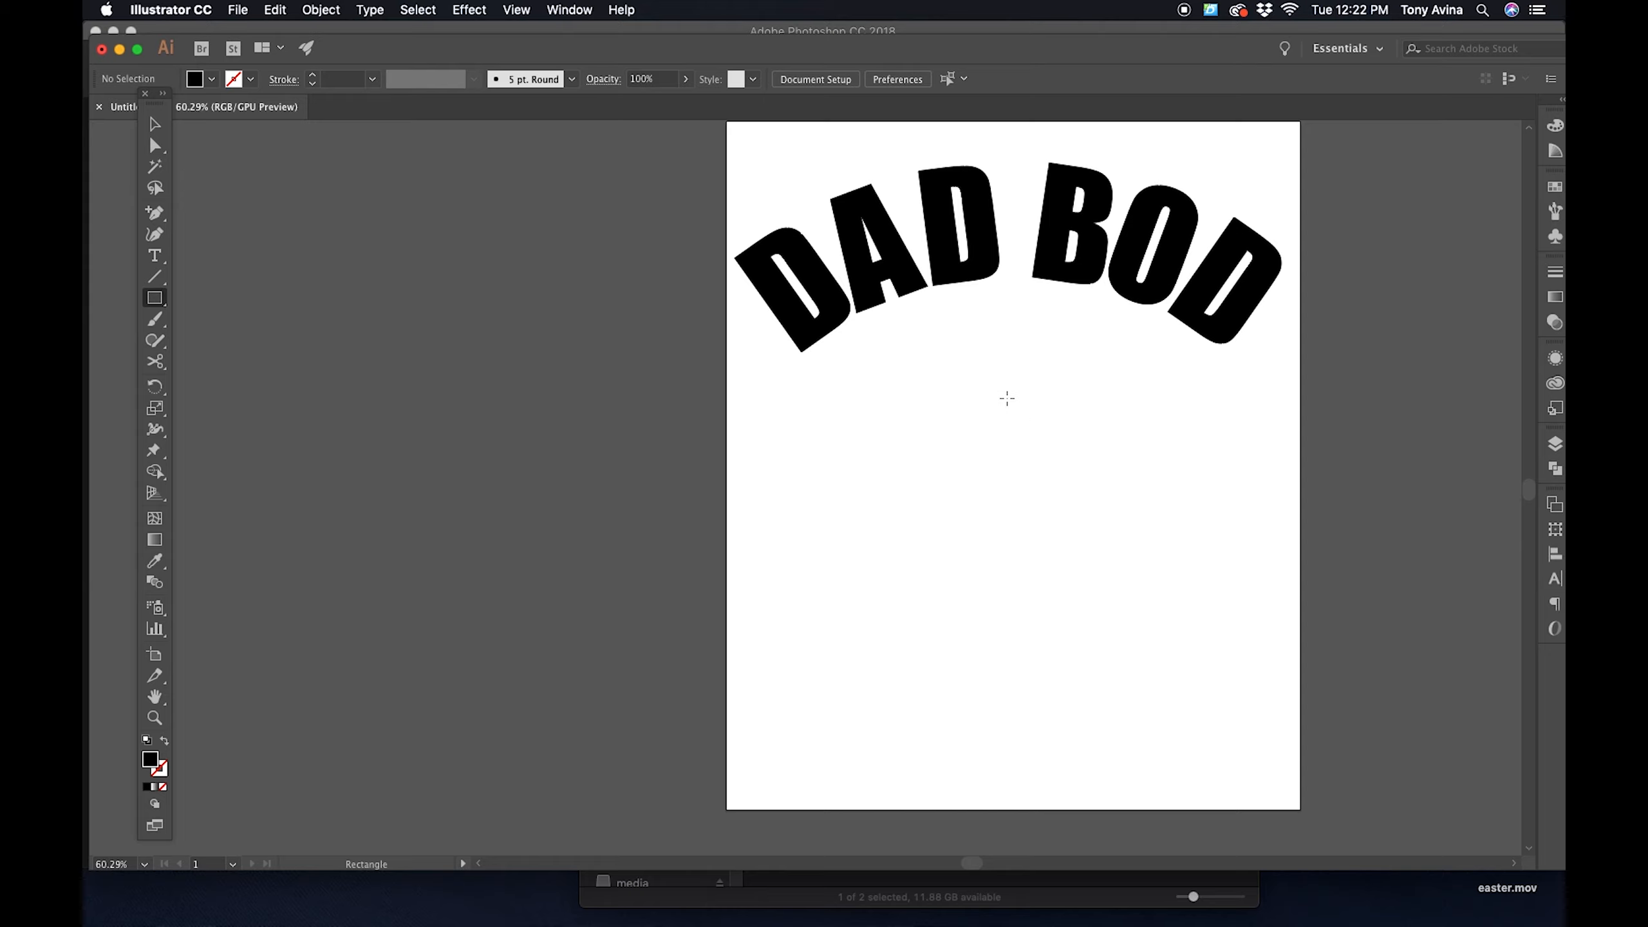
{"action": "left_click_drag", "start_coordinate": [1015, 372], "coordinate": [1056, 410]}
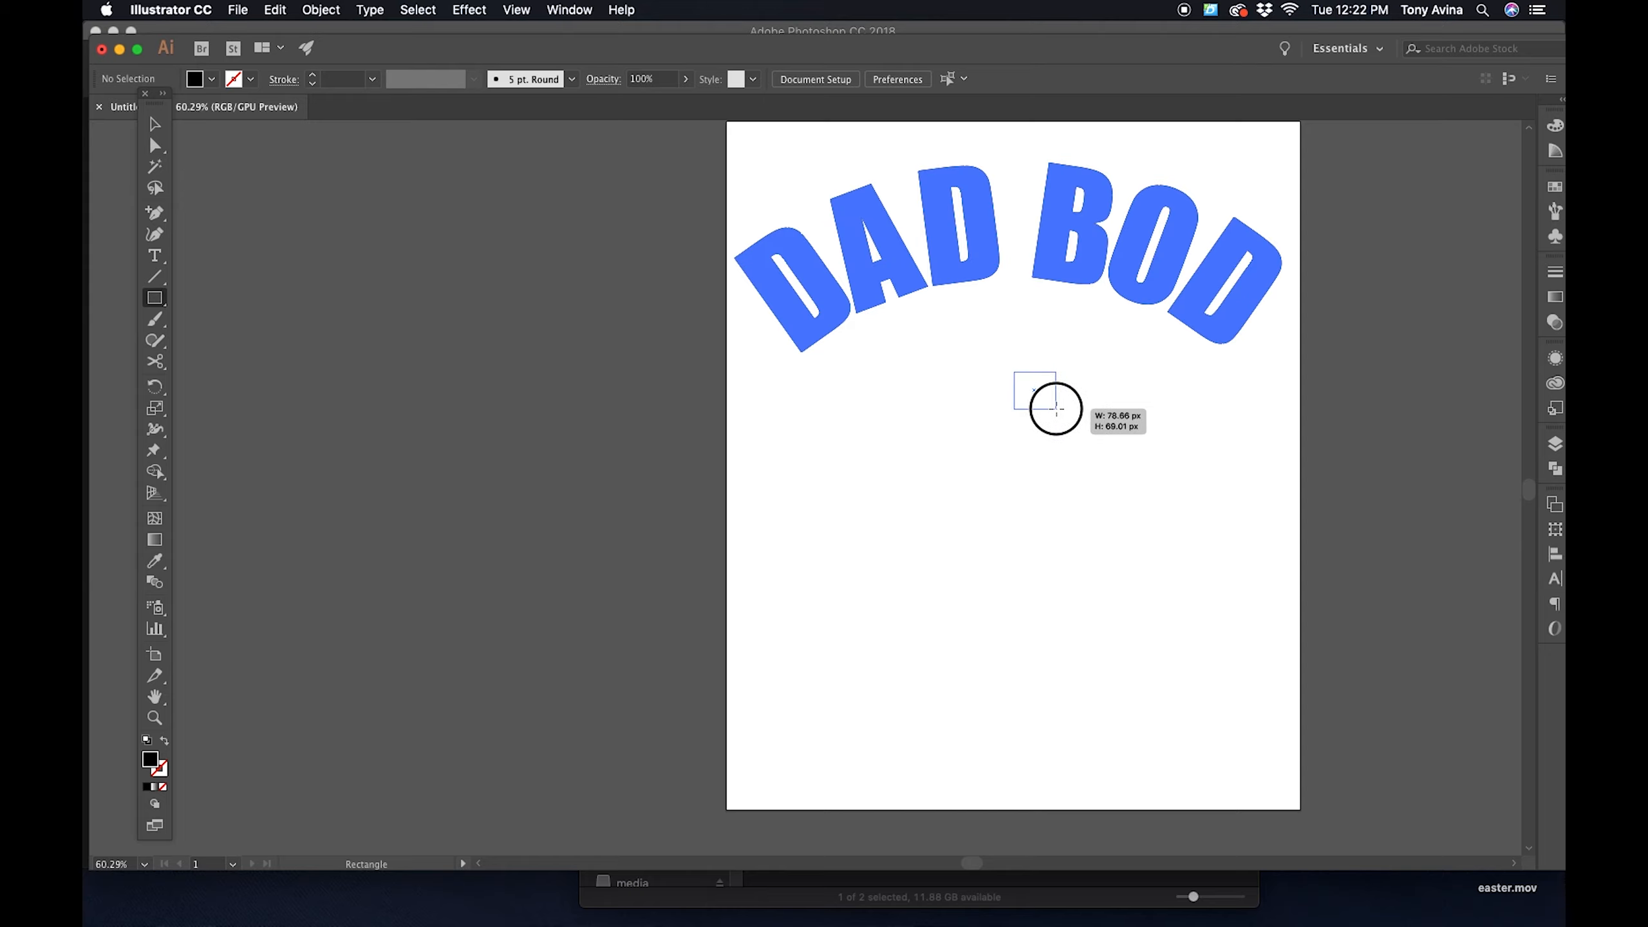
{"action": "left_click_drag", "start_coordinate": [1056, 410], "coordinate": [1152, 442]}
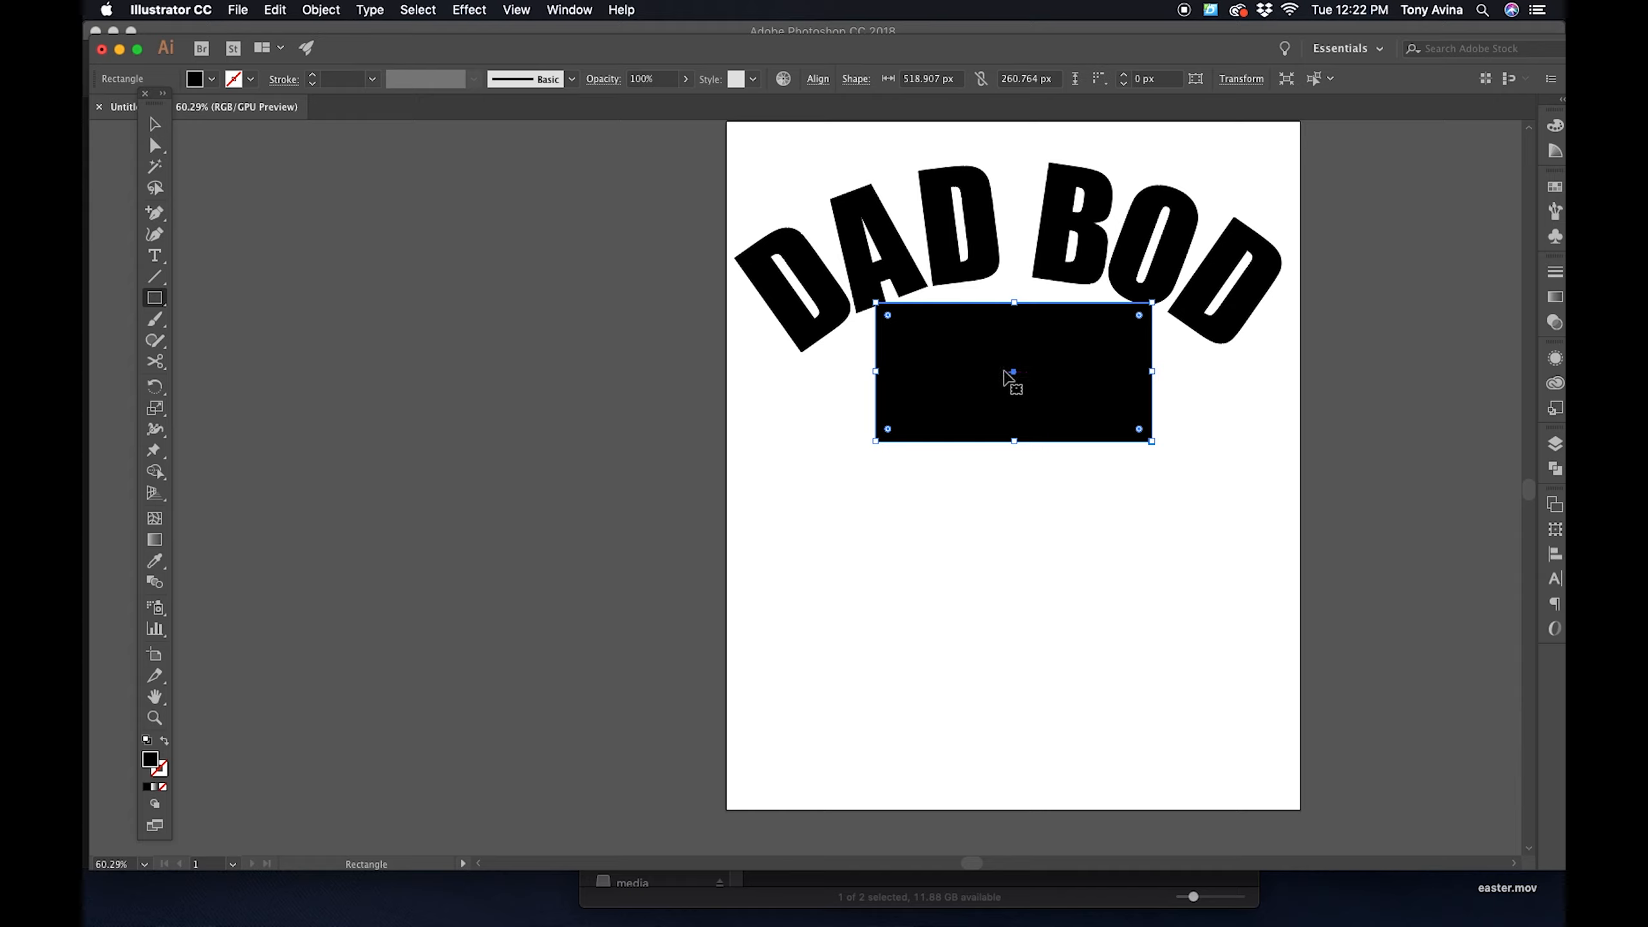
{"action": "left_click_drag", "start_coordinate": [1020, 378], "coordinate": [1024, 399]}
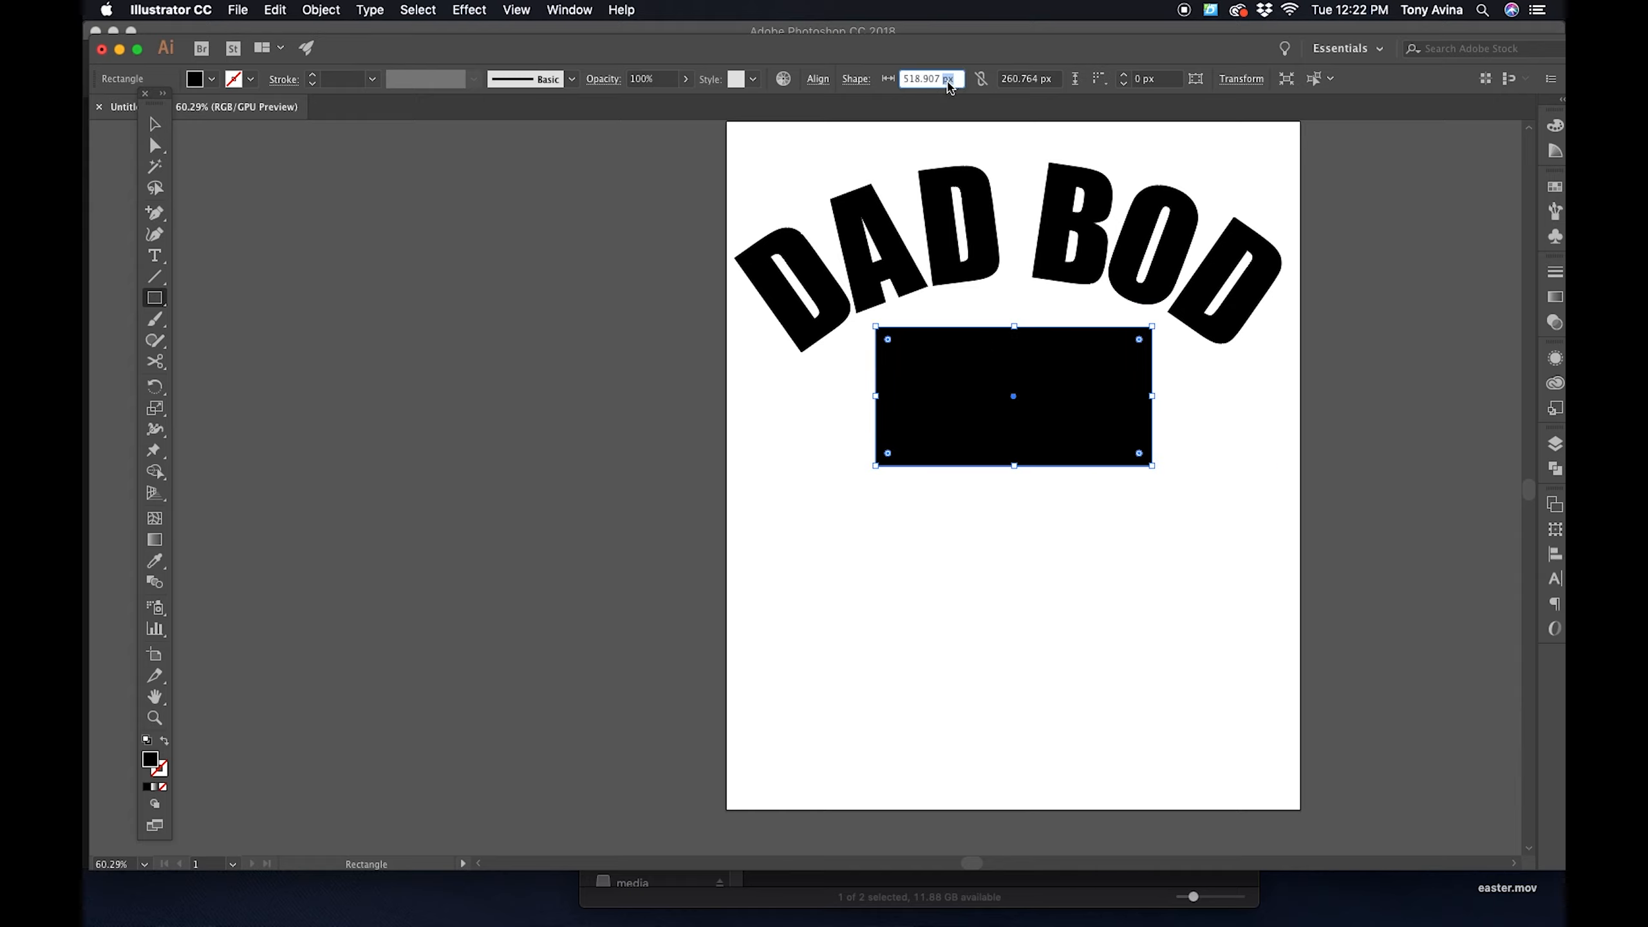
- Set the rectangle to 518 × 260 px, move it slightly further down below the curved text, and deselect it
{"action": "left_click", "coordinate": [949, 79]}
{"action": "type", "text": "518"}
{"action": "key", "text": "Tab"}
{"action": "type", "text": "2"}
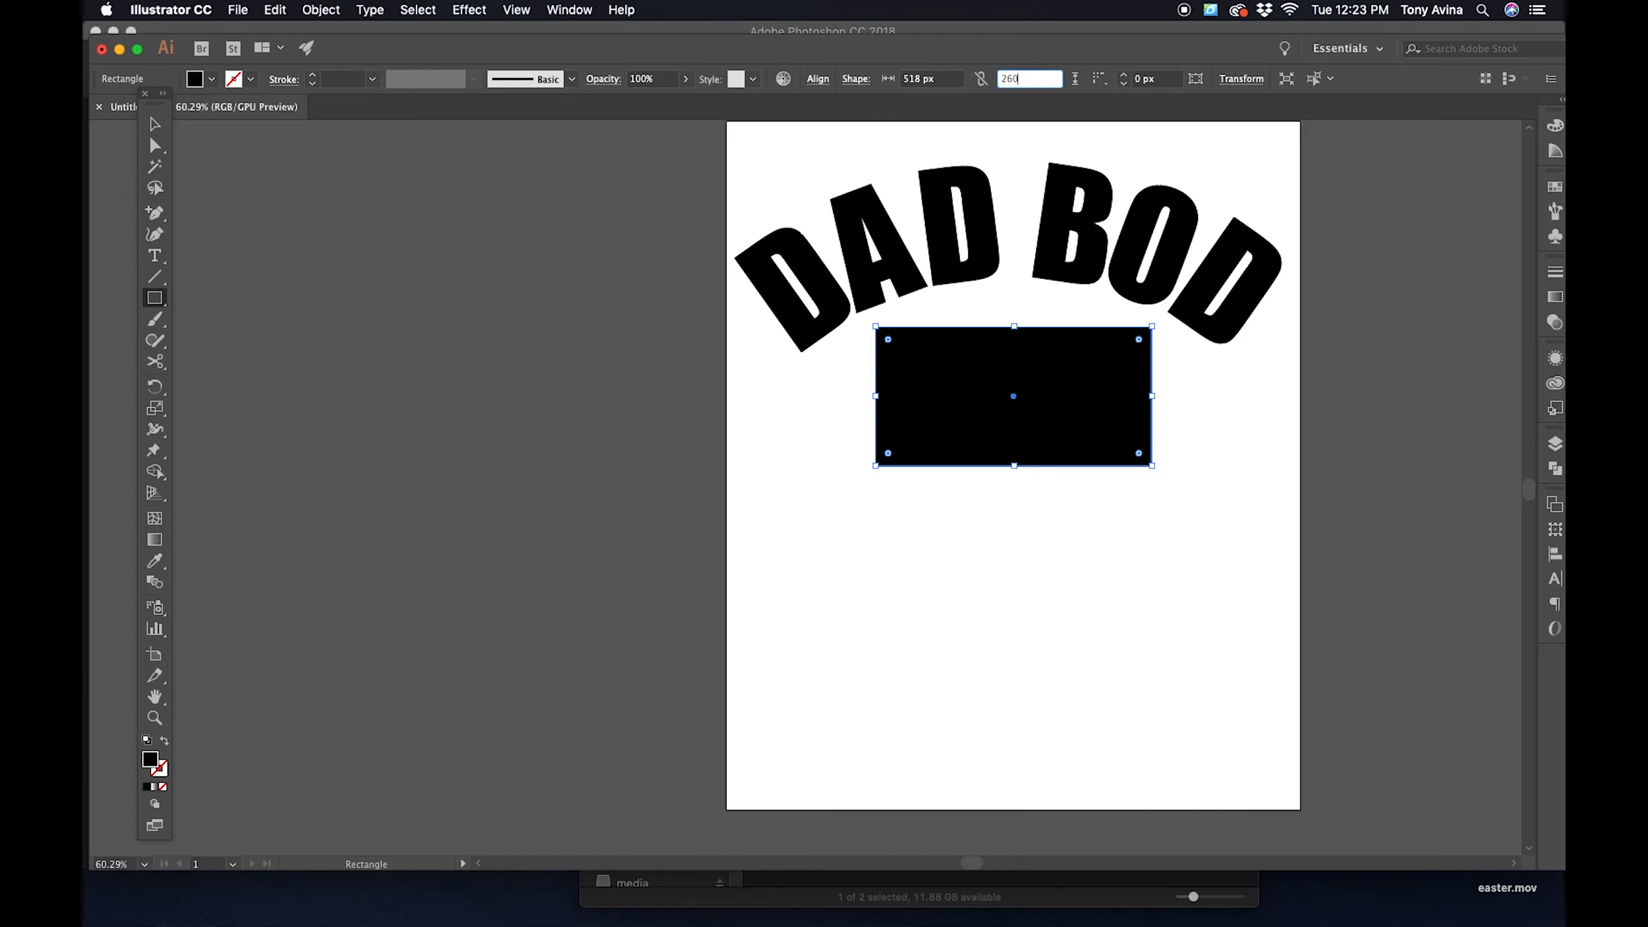
{"action": "key", "text": "Return"}
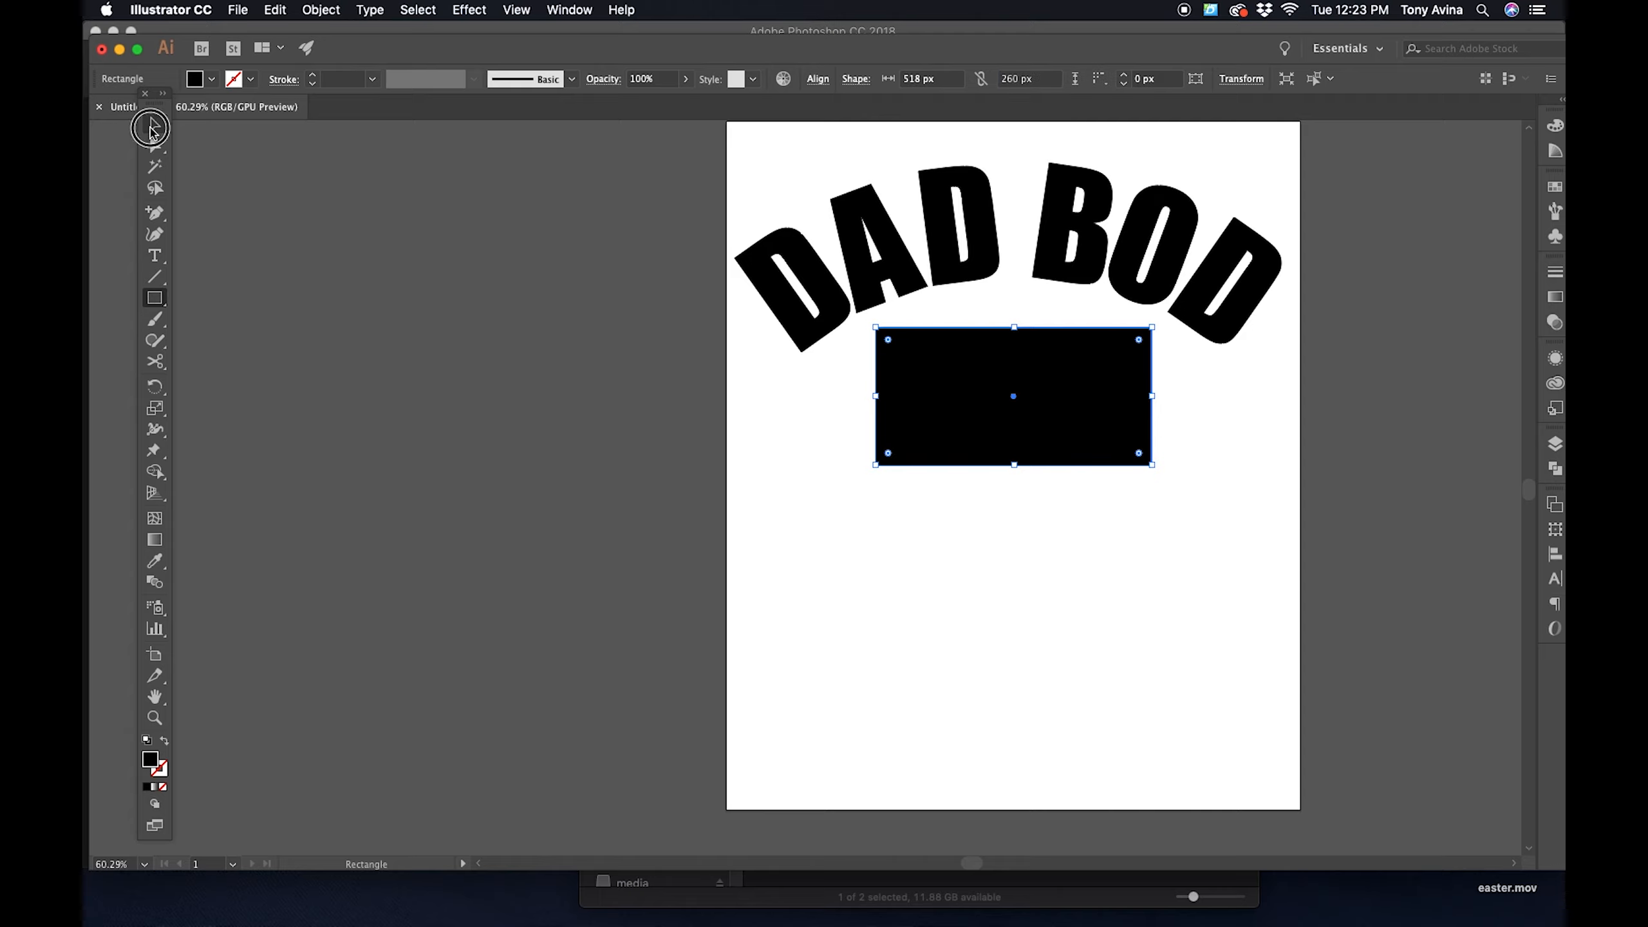
{"action": "left_click", "coordinate": [150, 128]}
{"action": "left_click_drag", "start_coordinate": [967, 405], "coordinate": [967, 420]}
{"action": "left_click", "coordinate": [1373, 456]}
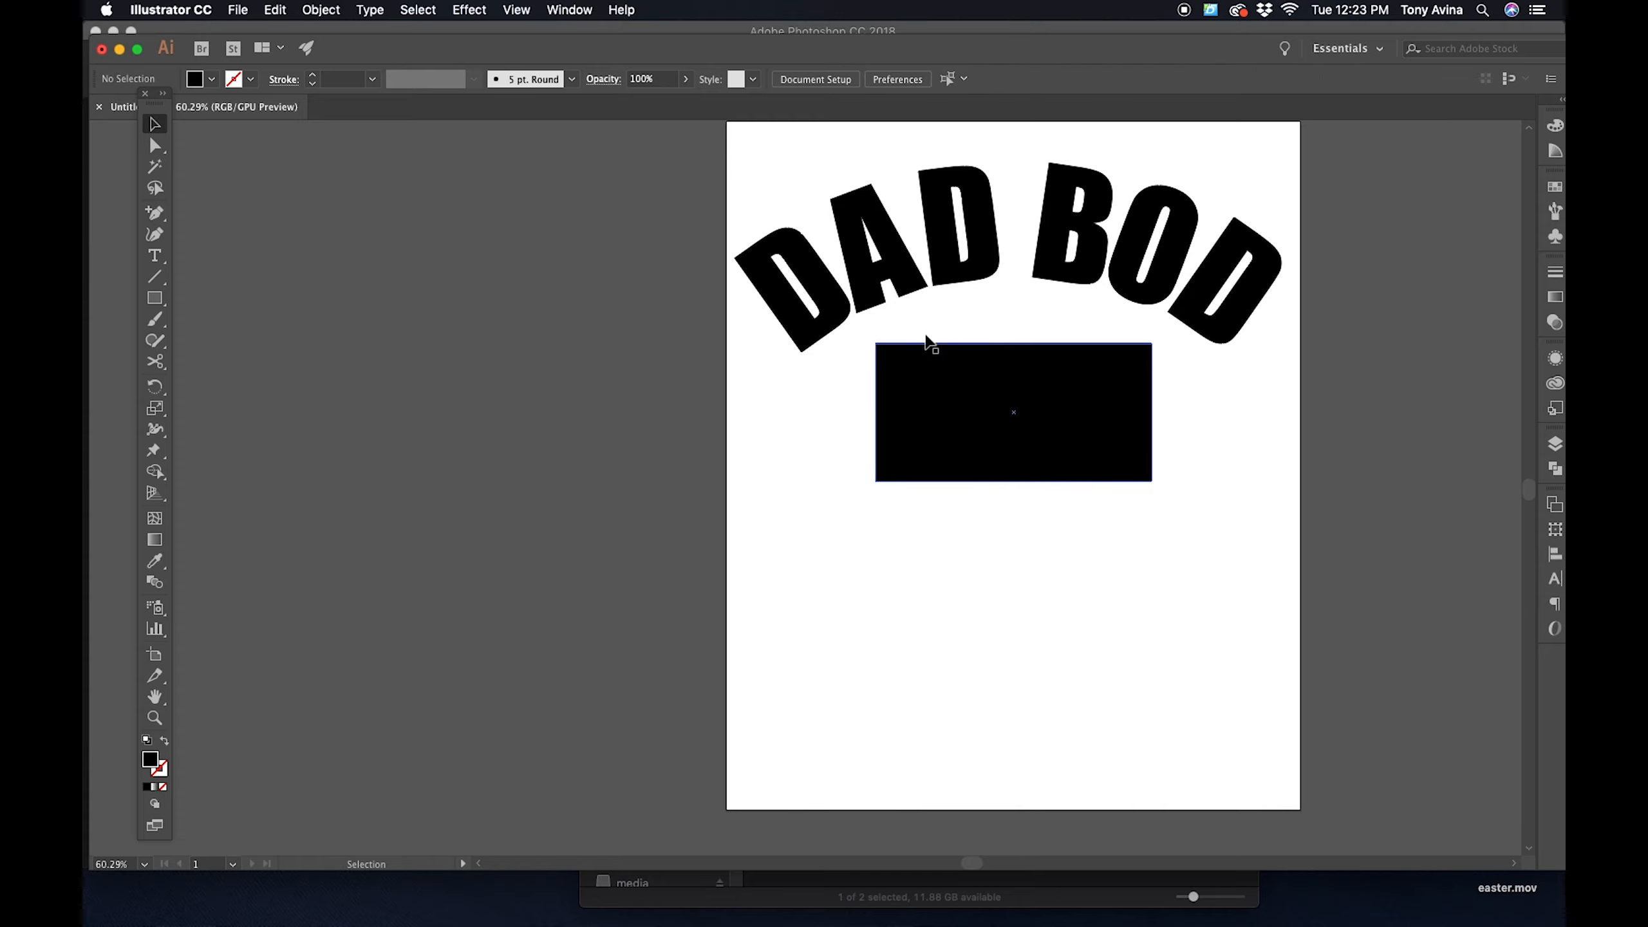
- Round all four corners of the black rectangle to a radius of about 60 px and deselect it
{"action": "left_click", "coordinate": [1032, 440]}
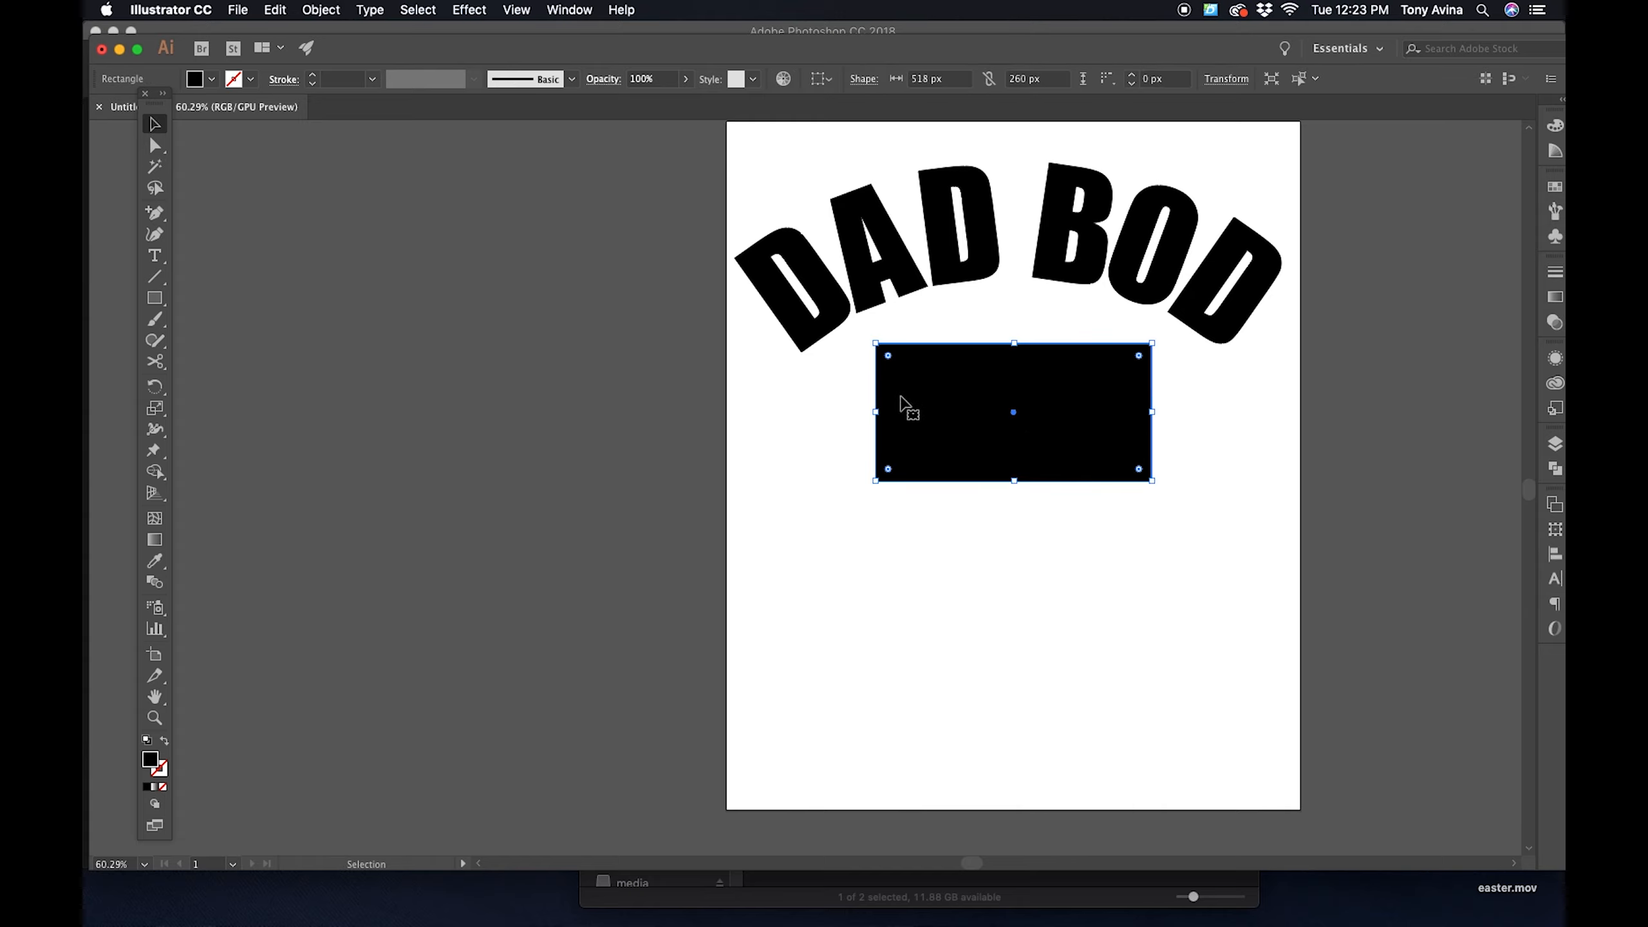
{"action": "left_click", "coordinate": [428, 551]}
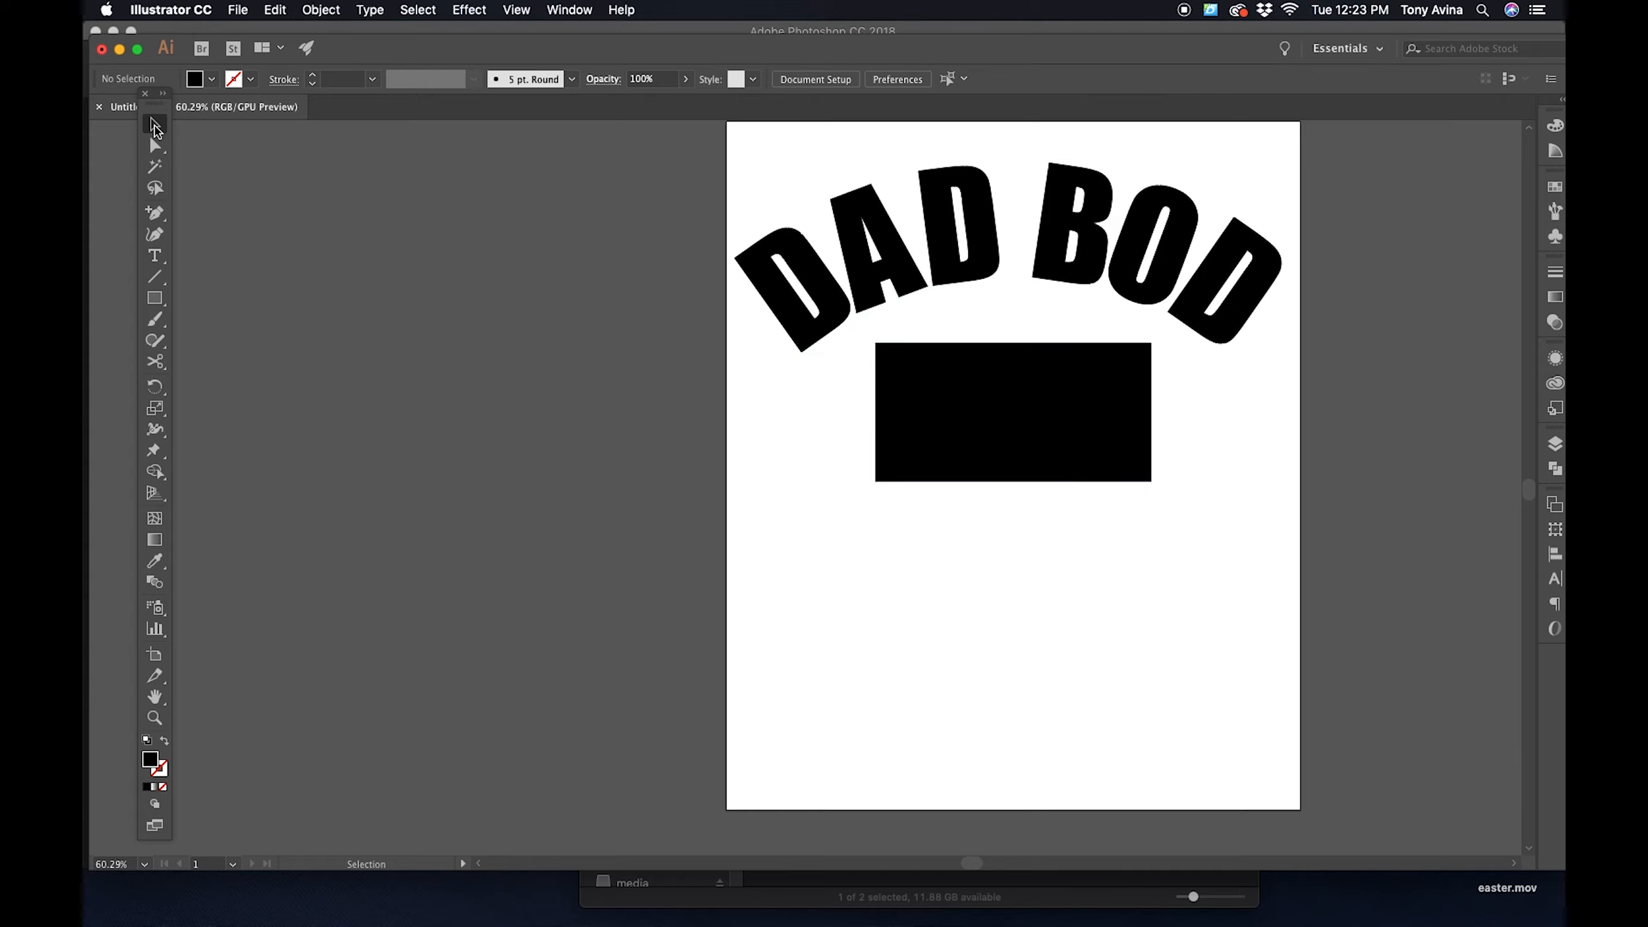
{"action": "left_click", "coordinate": [154, 128]}
{"action": "left_click", "coordinate": [1022, 416]}
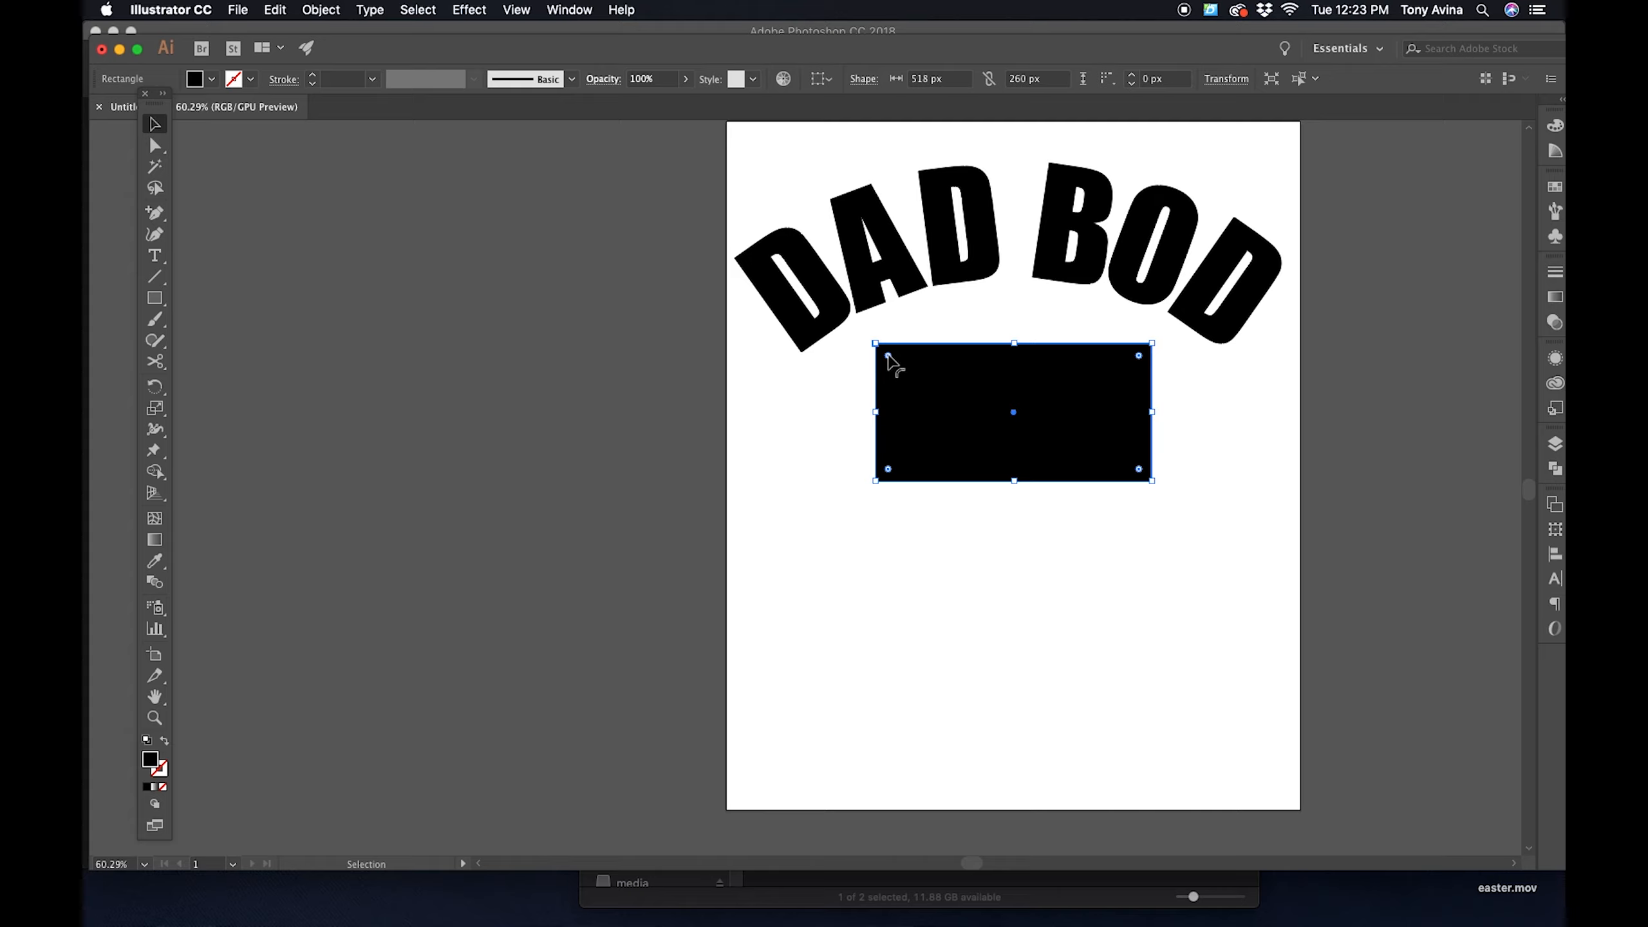
{"action": "left_click_drag", "start_coordinate": [889, 356], "coordinate": [976, 419]}
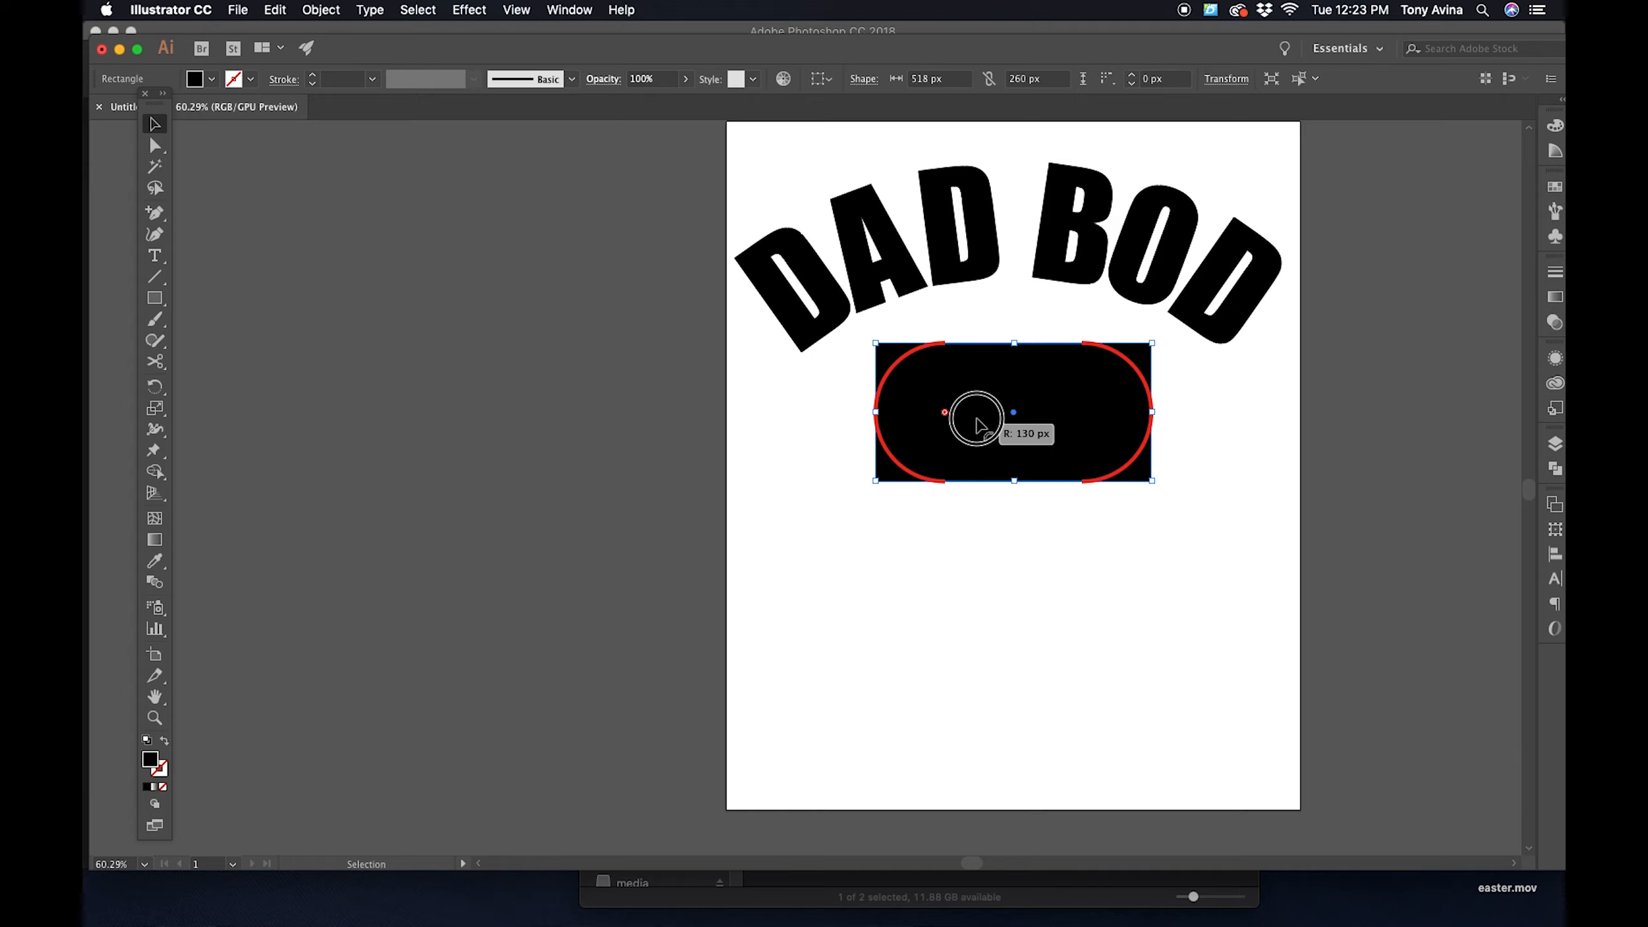
{"action": "left_click_drag", "start_coordinate": [979, 424], "coordinate": [908, 375]}
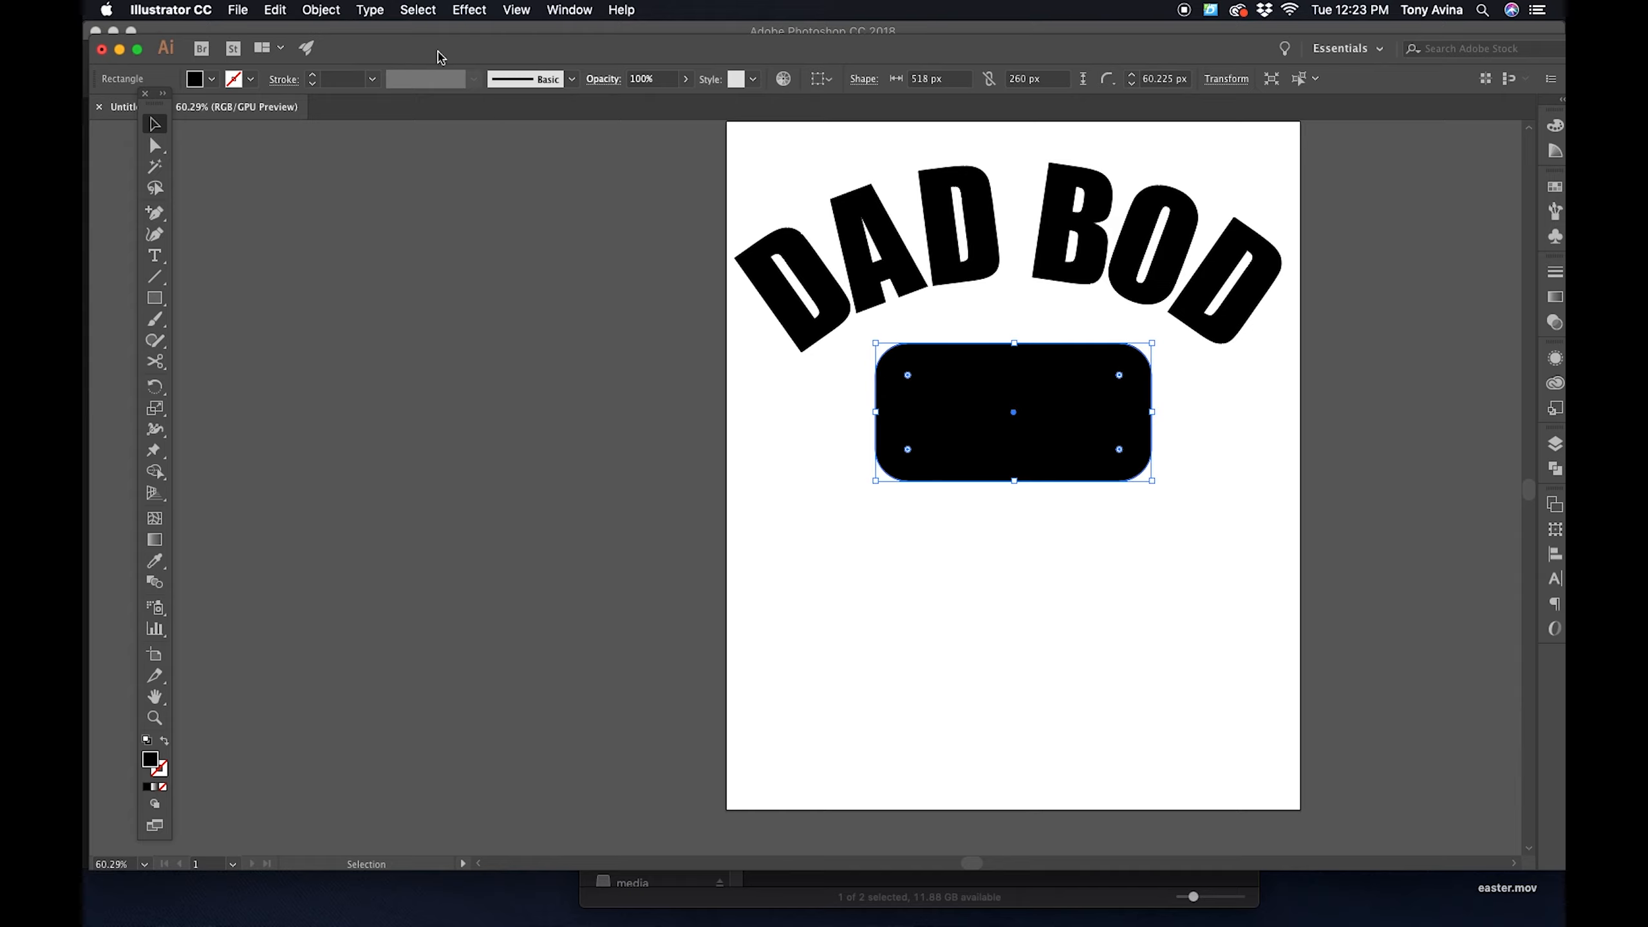
{"action": "left_click", "coordinate": [638, 372]}
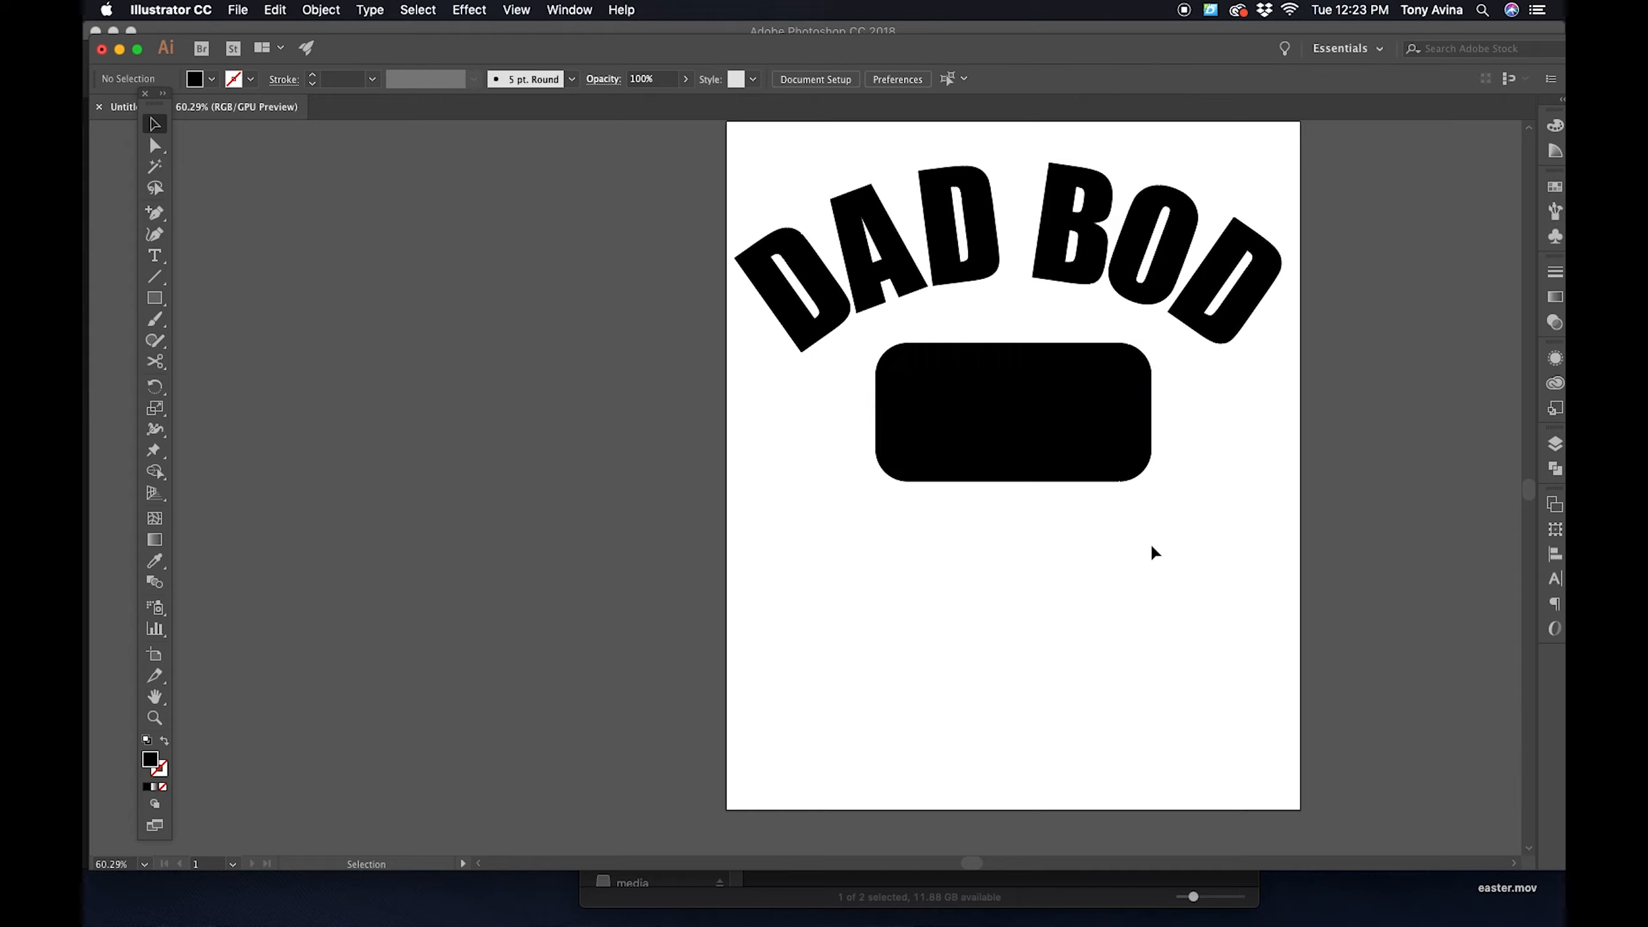
- Add the point text XXXL in 275 pt Impact below the rounded rectangle
{"action": "left_click_drag", "start_coordinate": [1032, 574], "coordinate": [981, 531]}
{"action": "key", "text": "t"}
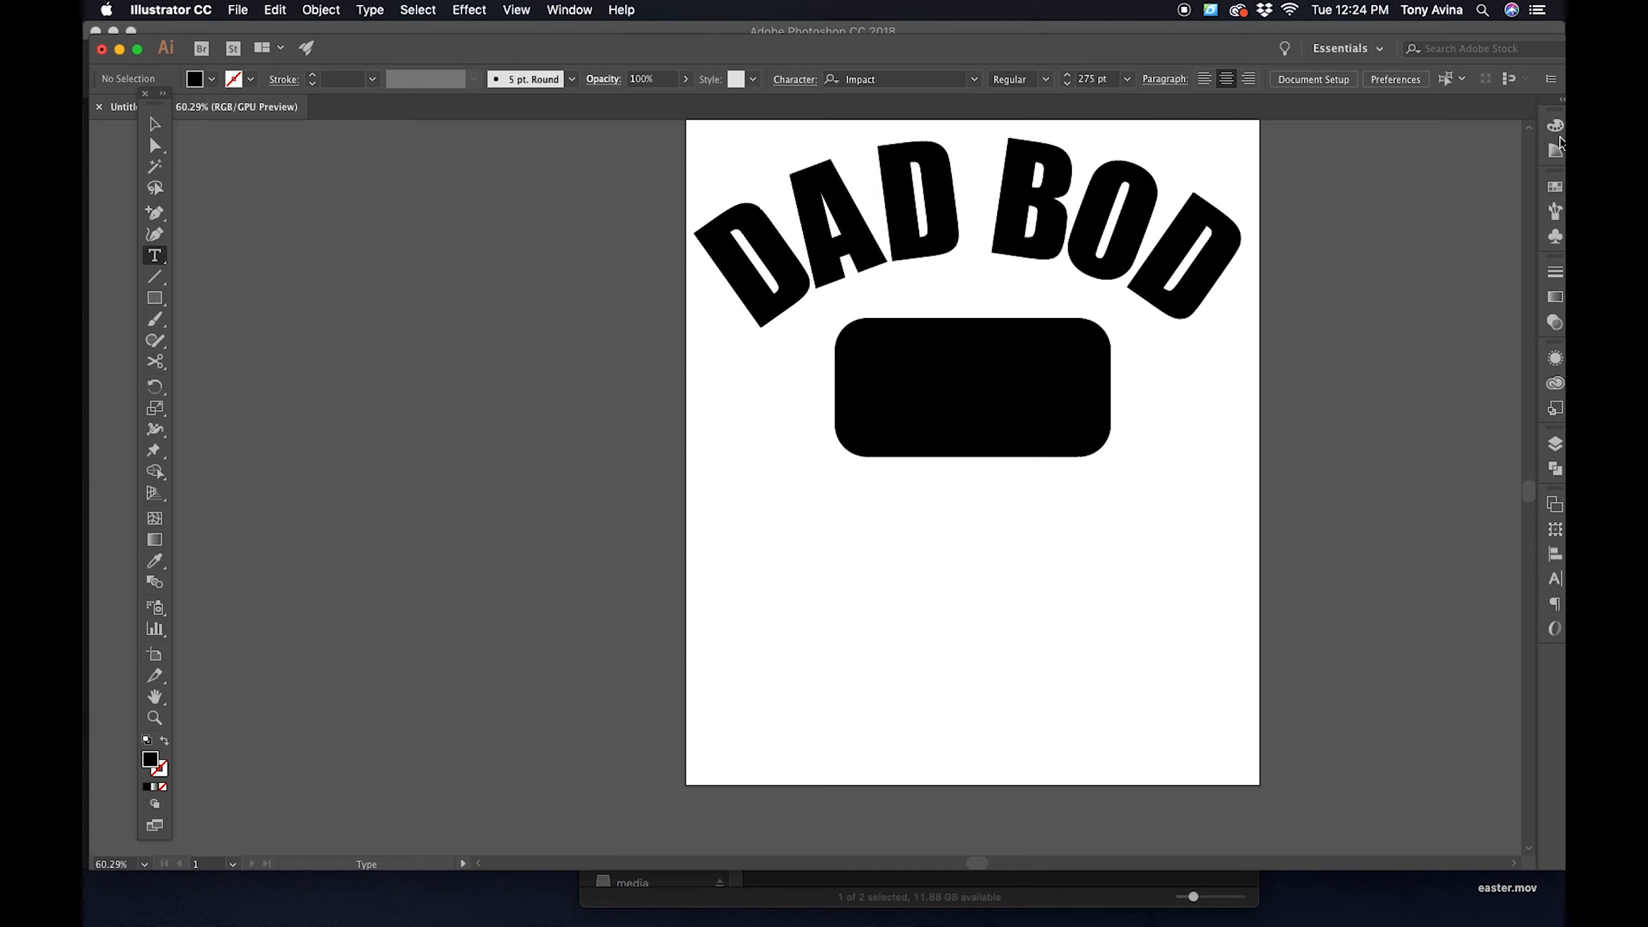
{"action": "left_click", "coordinate": [1555, 187]}
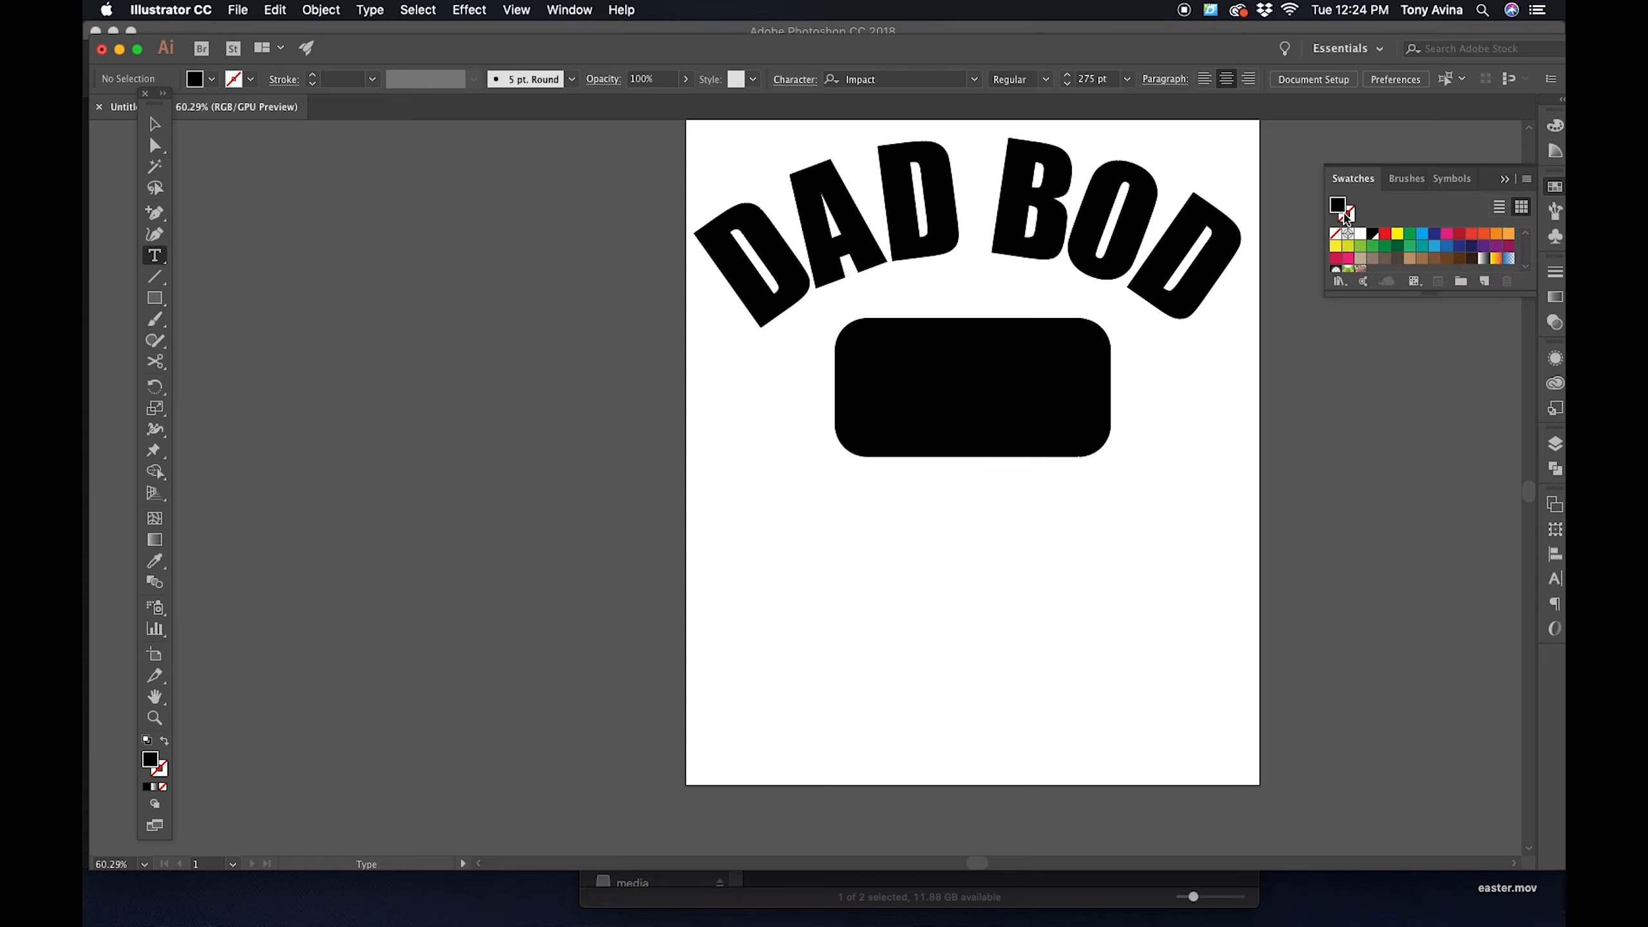
{"action": "left_click", "coordinate": [1361, 235]}
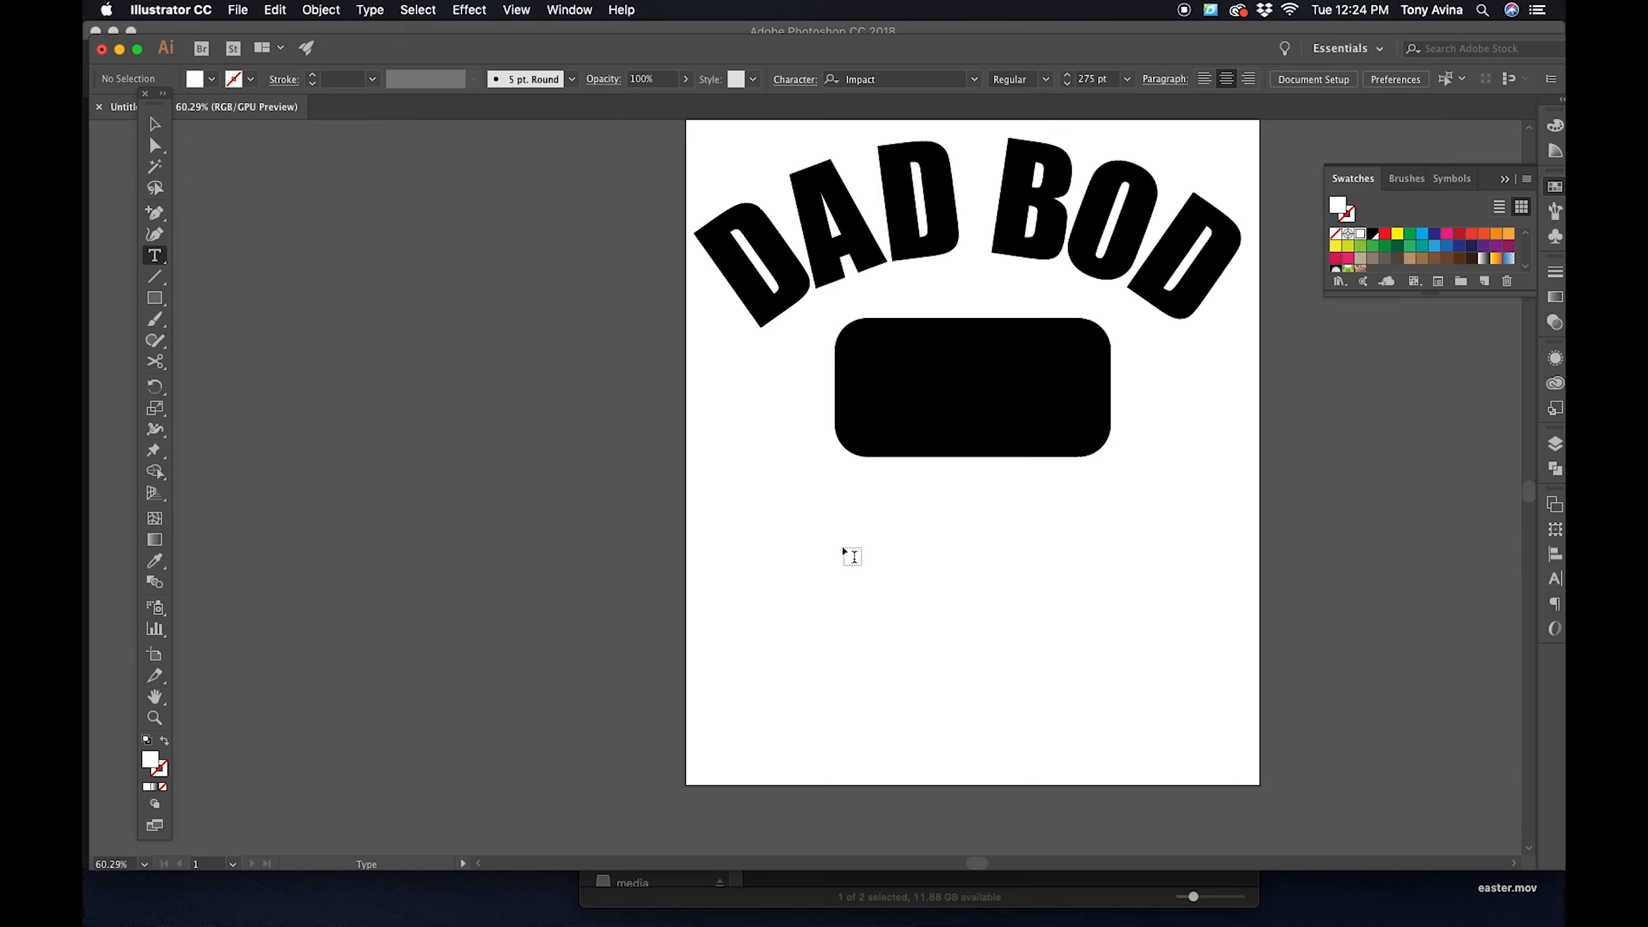
{"action": "left_click", "coordinate": [896, 555]}
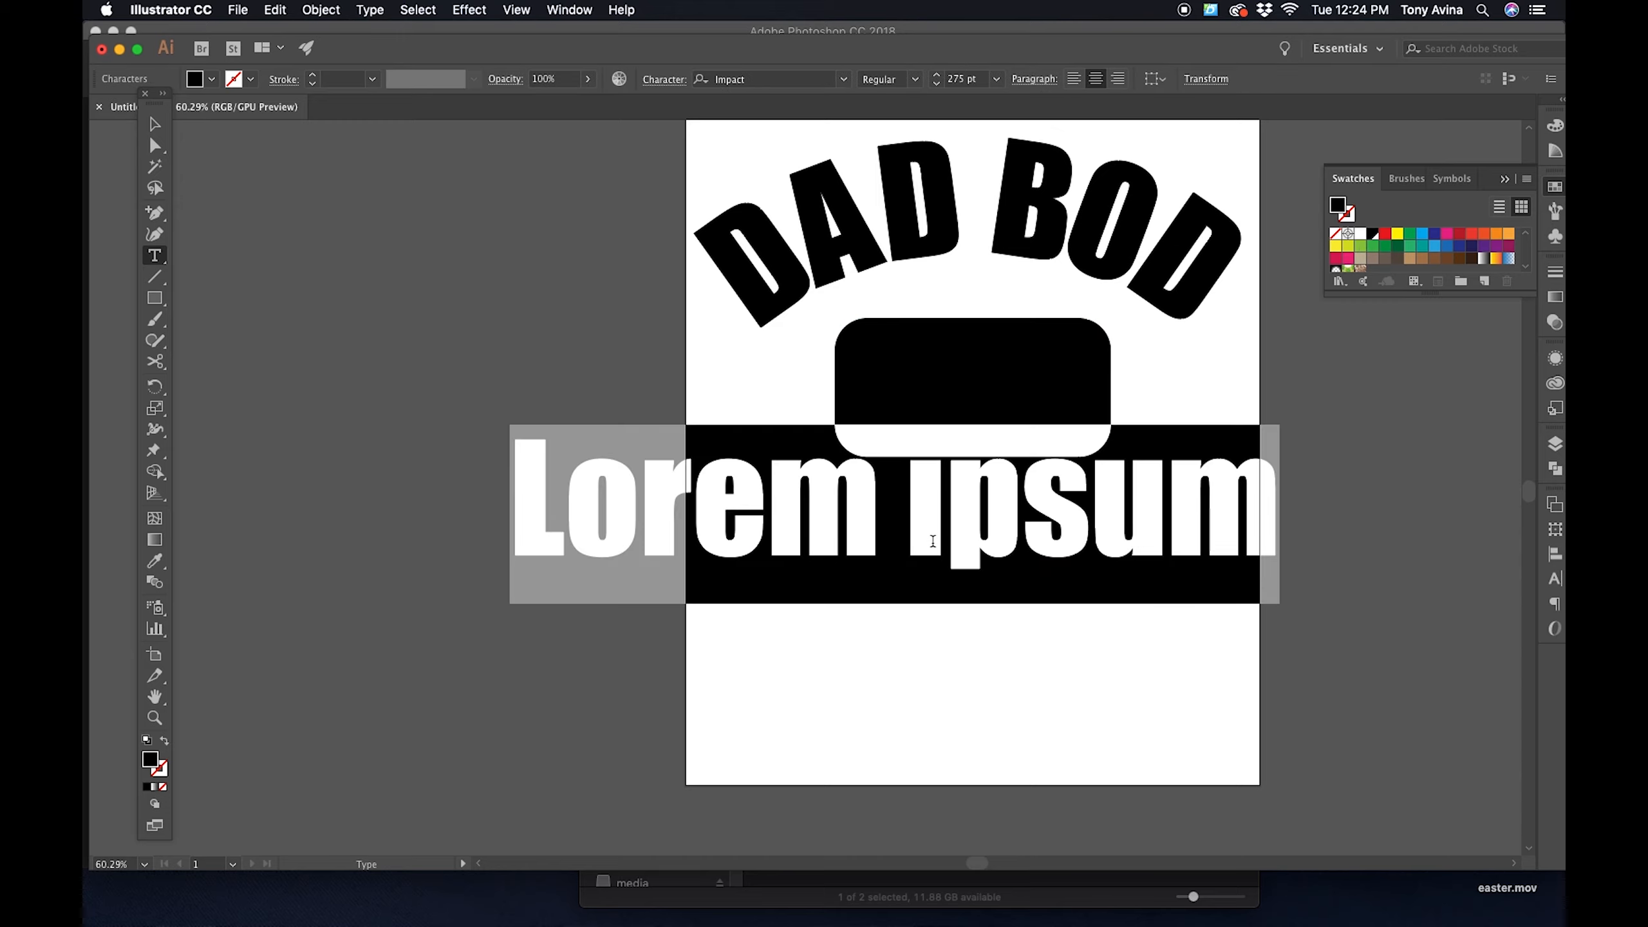
{"action": "type", "text": "X"}
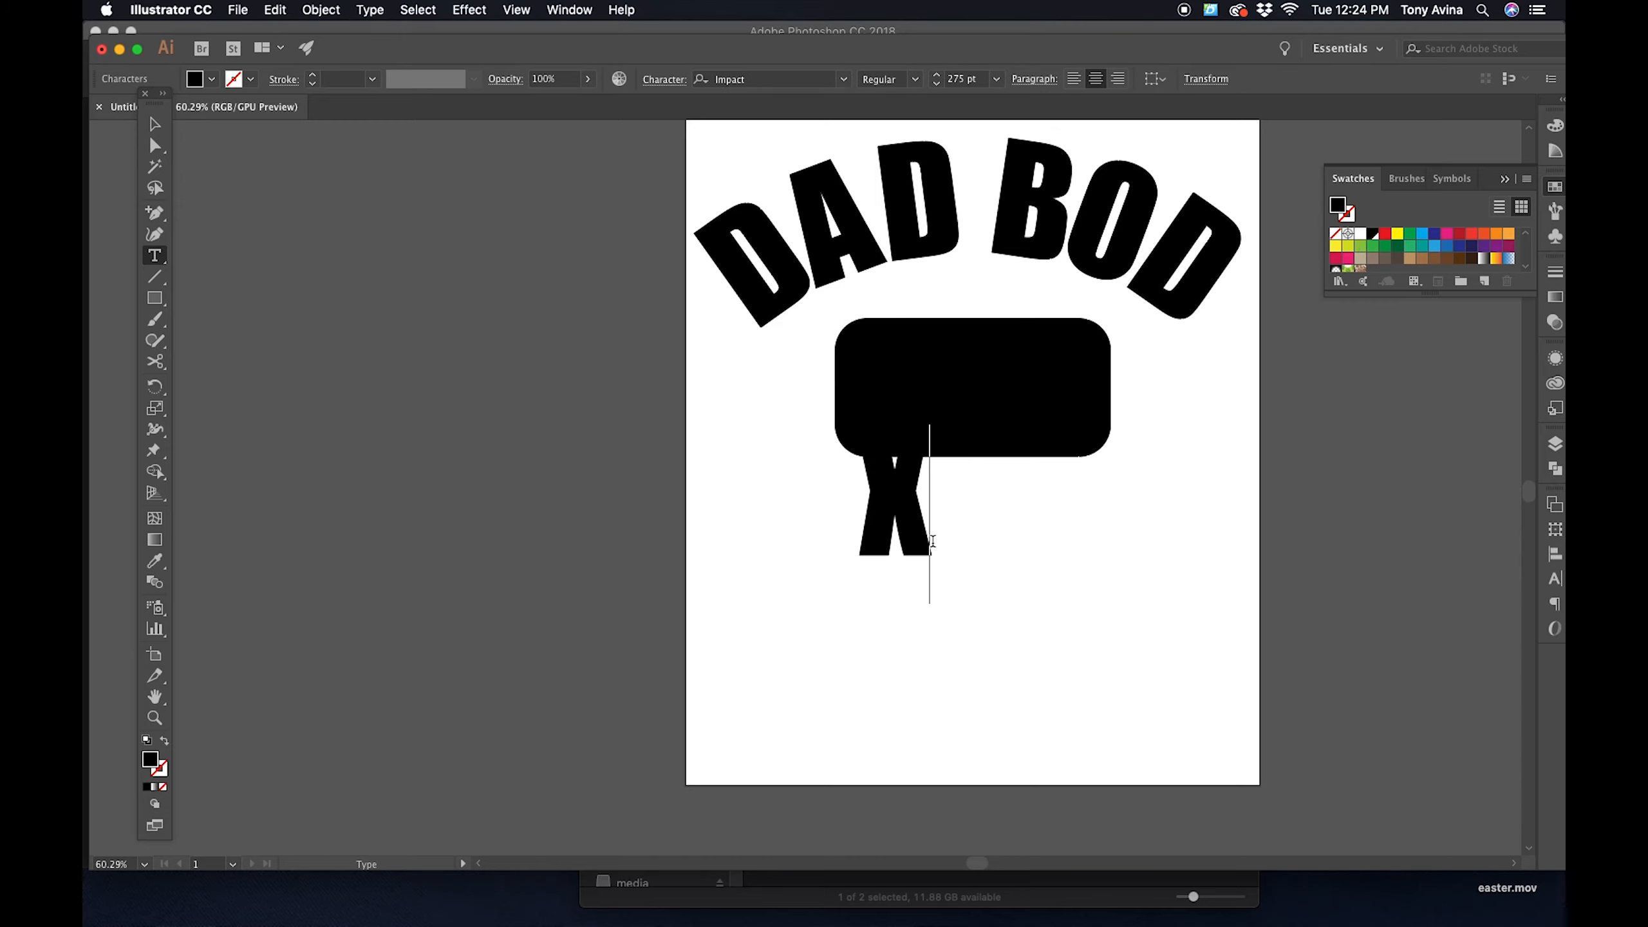
{"action": "type", "text": "XXL"}
{"action": "key", "text": "Escape"}
- Fill the XXXL text with white and center it over the black rounded rectangle
{"action": "left_click_drag", "start_coordinate": [991, 519], "coordinate": [1263, 611]}
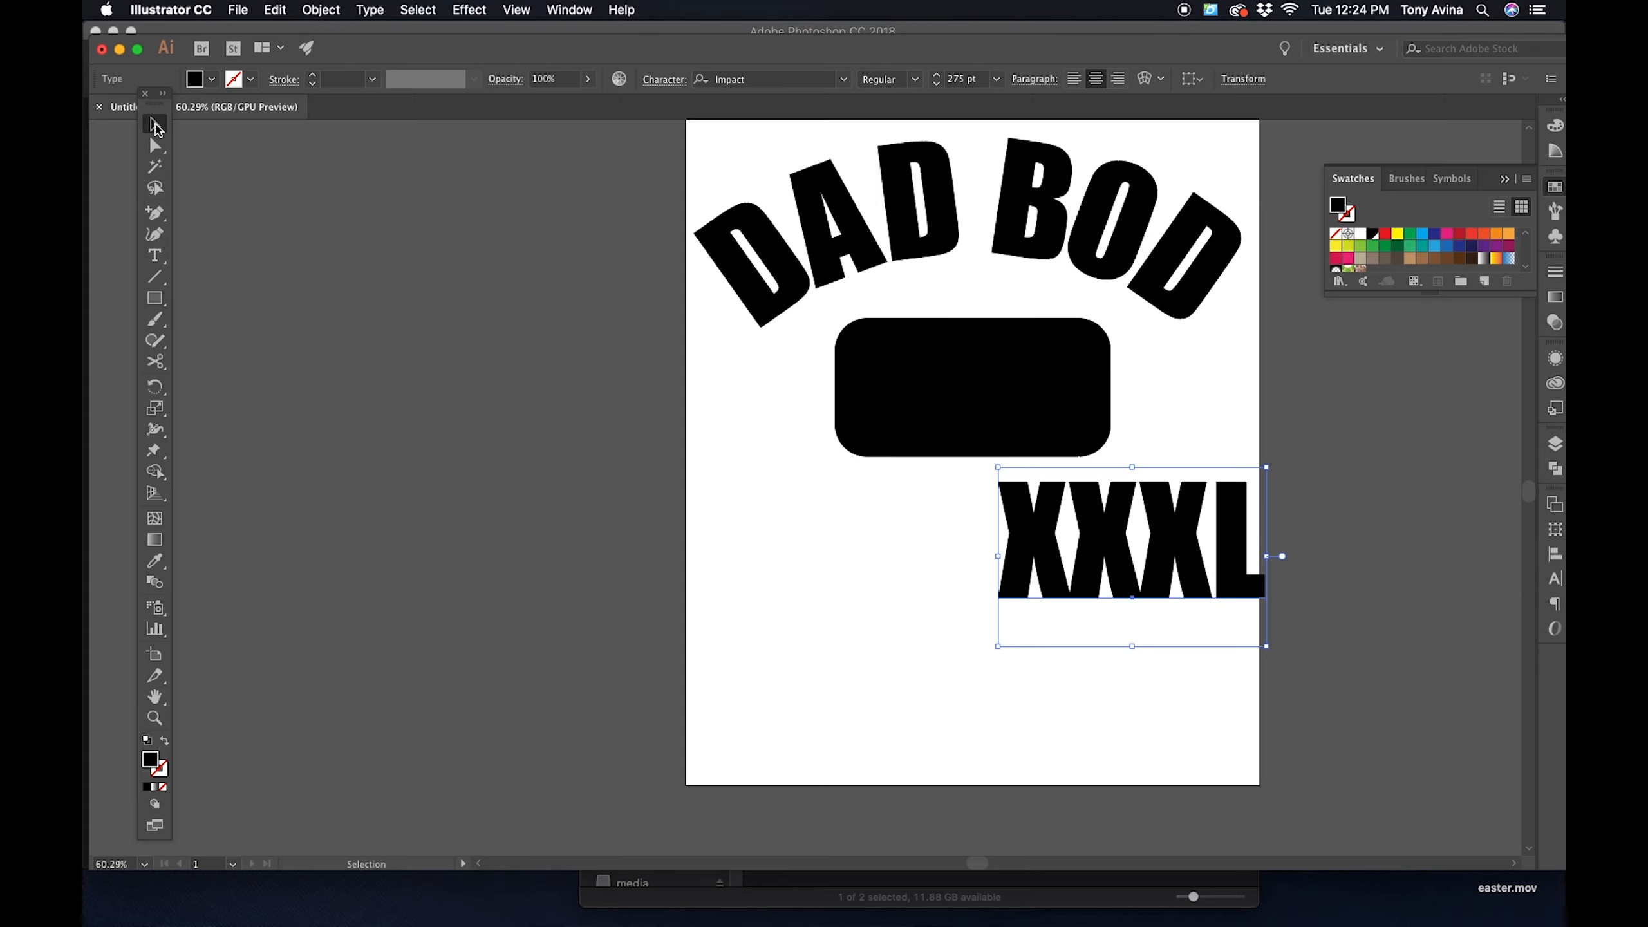
{"action": "left_click", "coordinate": [1360, 237]}
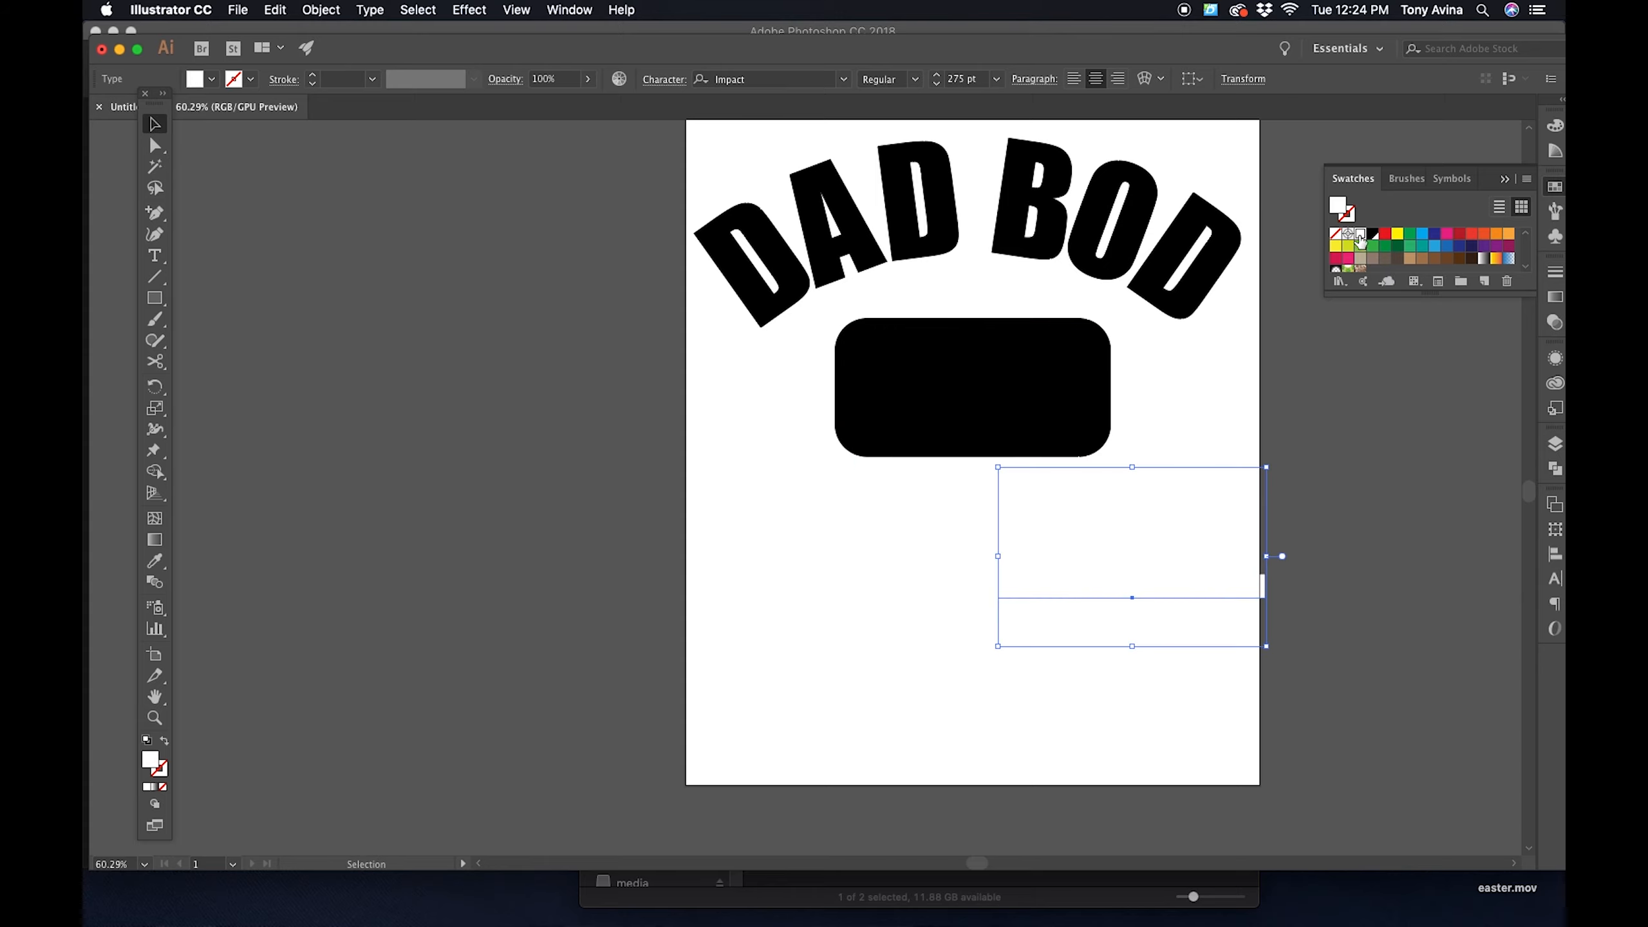
{"action": "left_click_drag", "start_coordinate": [1229, 577], "coordinate": [1069, 427]}
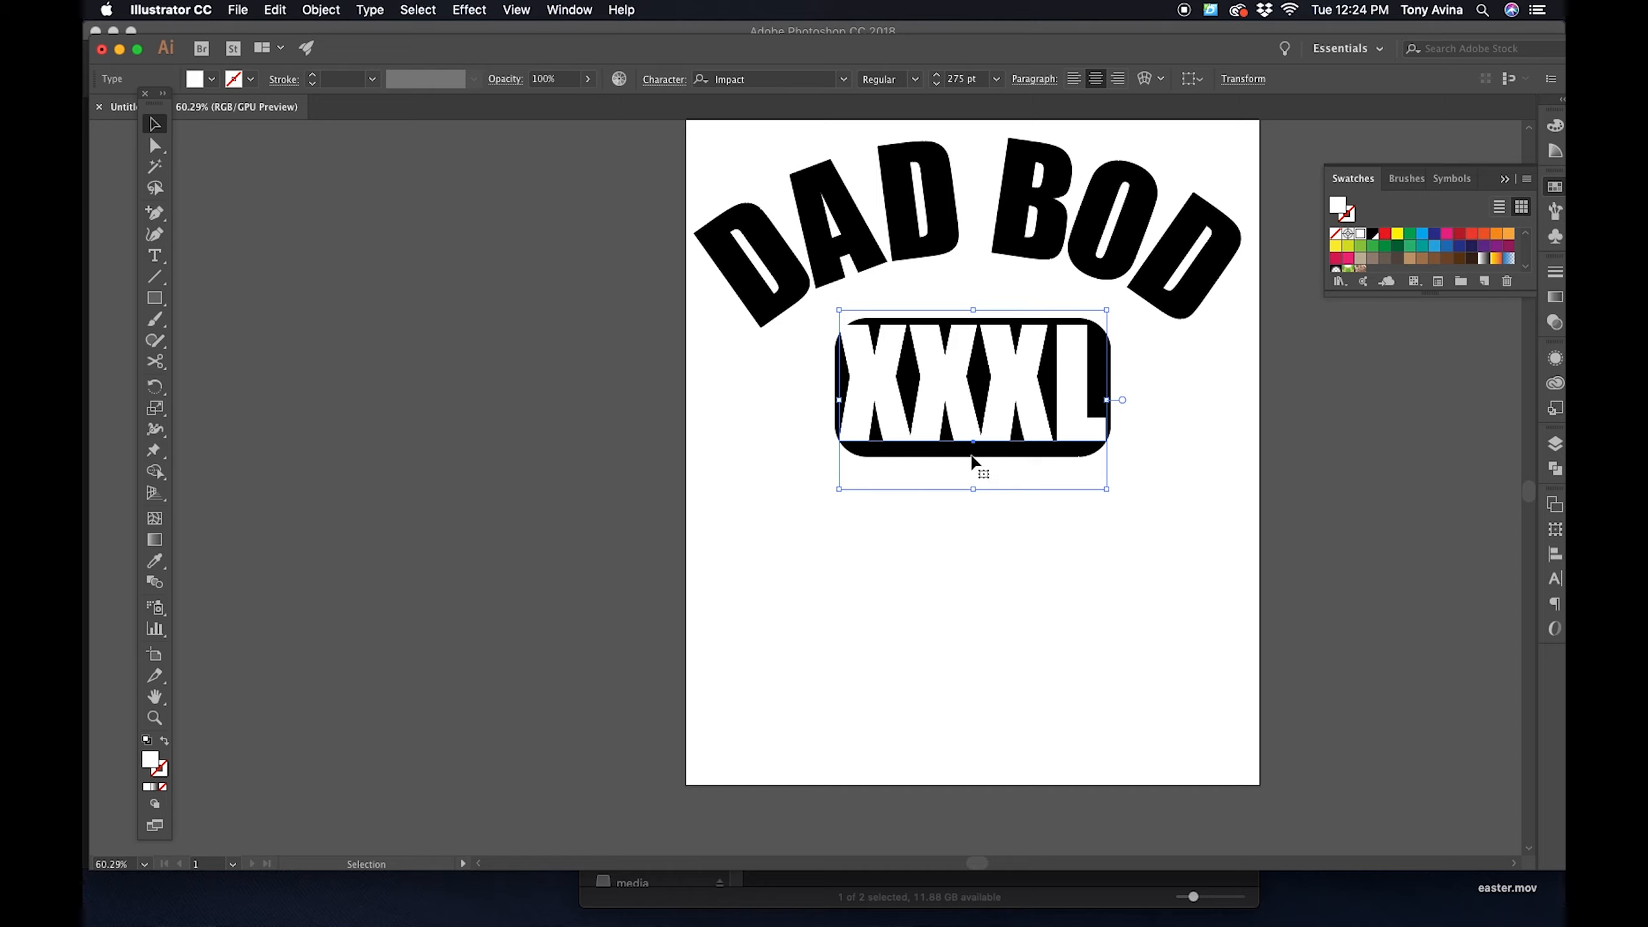
- Scale the XXXL text down proportionally from its center, set its font size to 250 pt, and deselect it
{"action": "left_click", "coordinate": [1106, 312]}
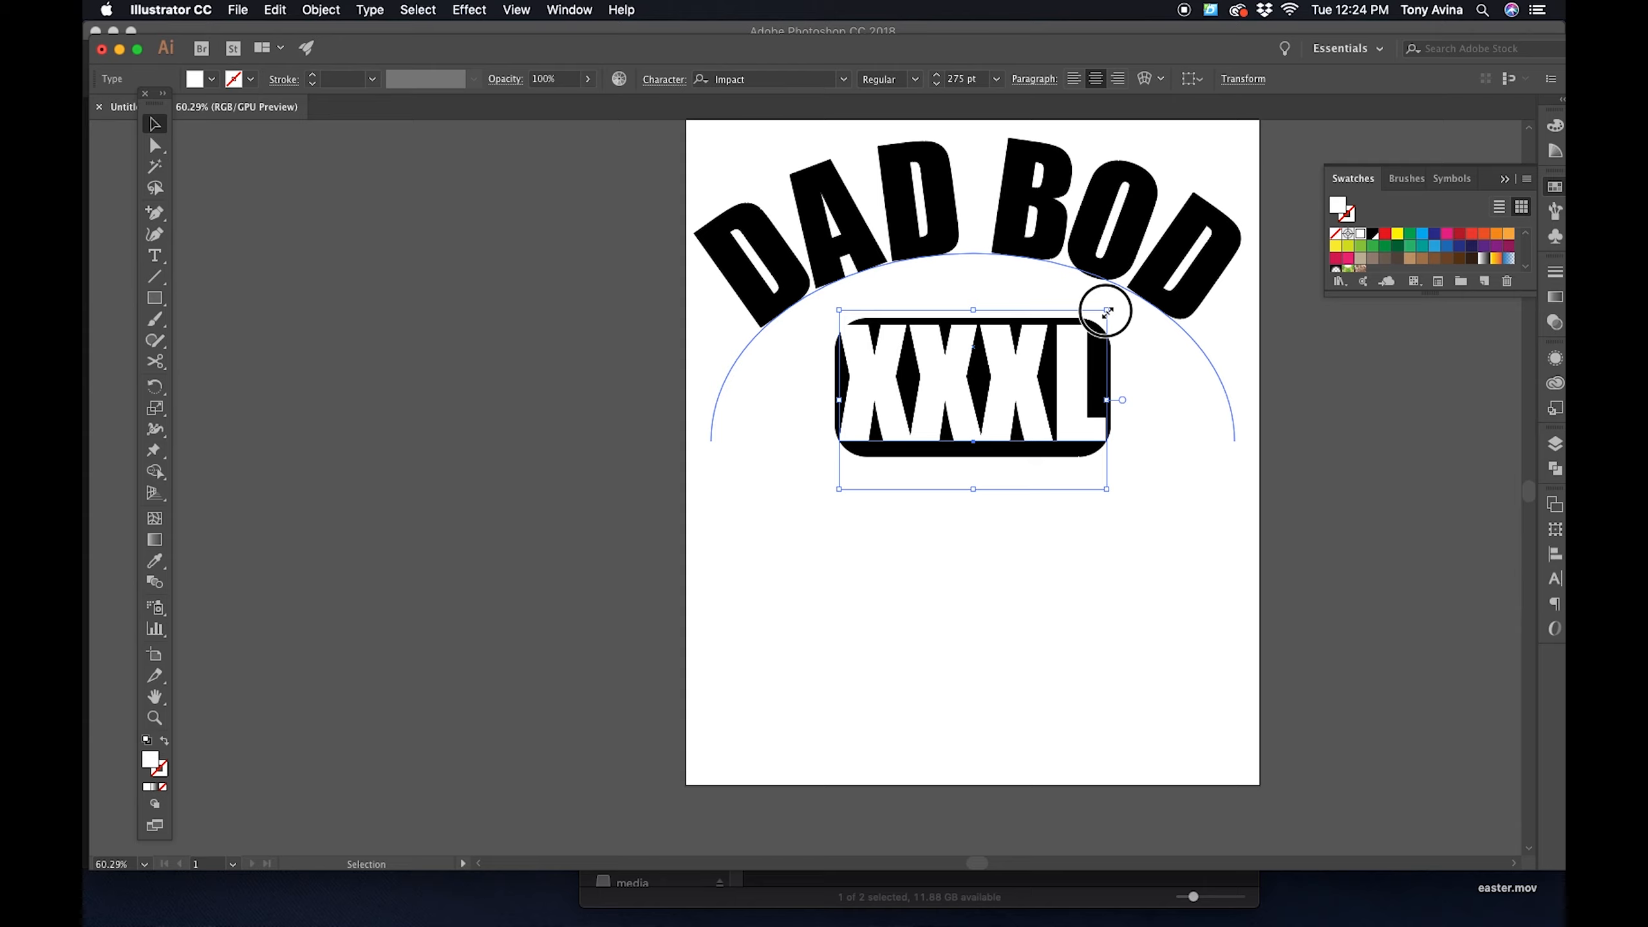
{"action": "left_click", "coordinate": [1427, 439]}
{"action": "left_click", "coordinate": [1006, 376]}
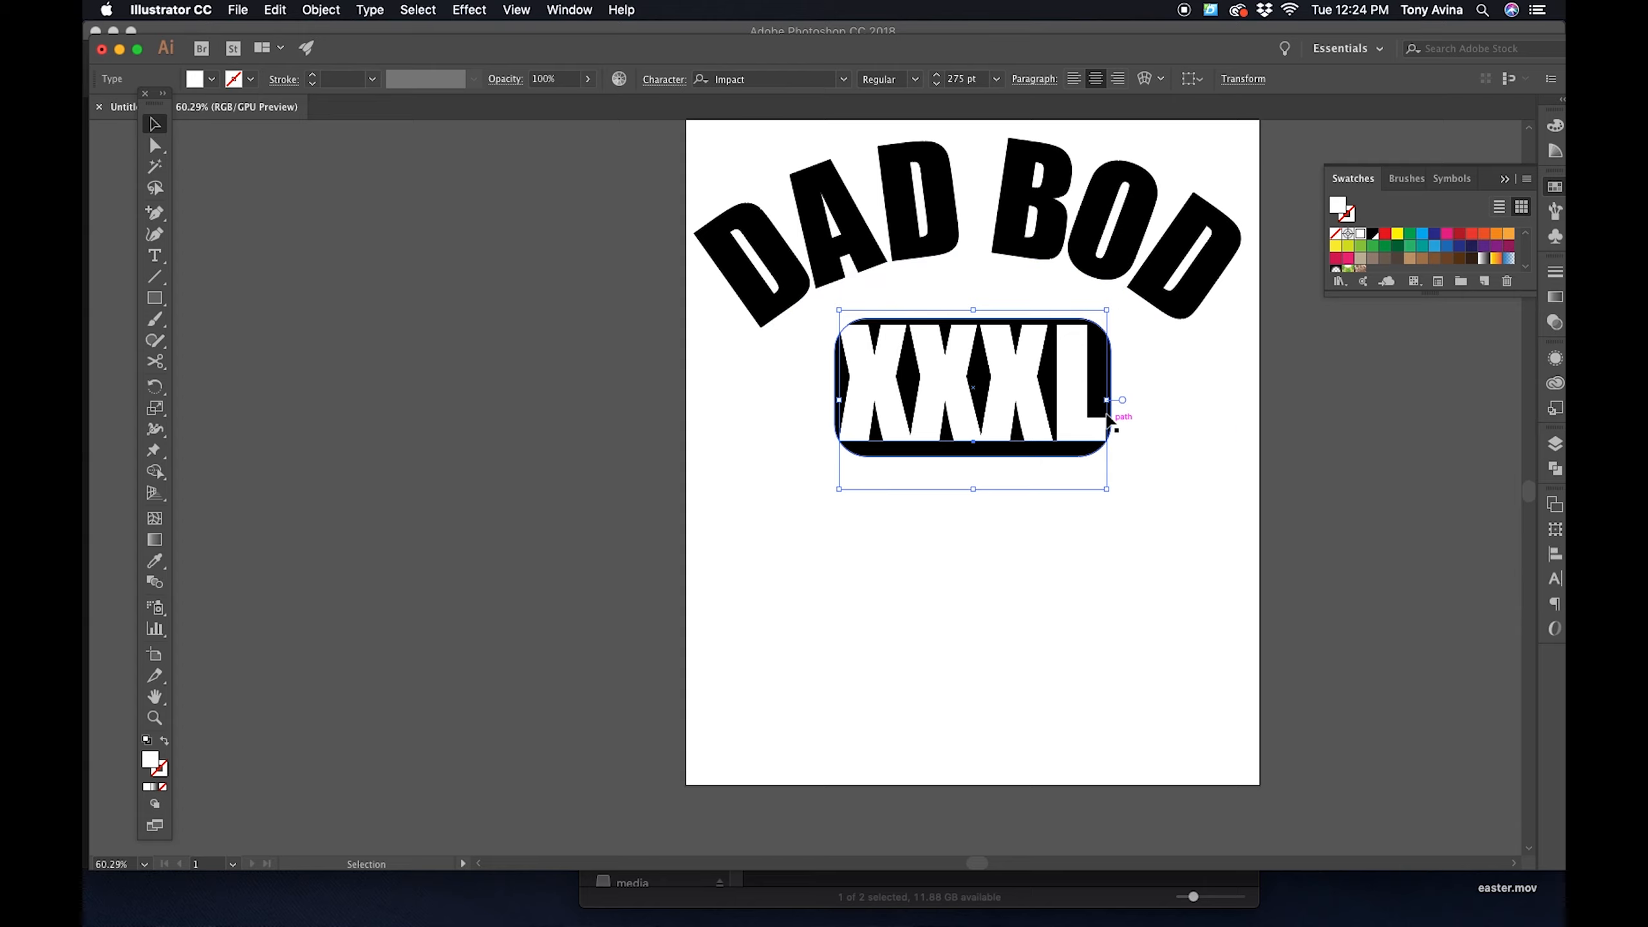
{"action": "left_click", "coordinate": [1107, 311]}
{"action": "mouse_move", "coordinate": [1108, 311]}
{"action": "left_mouse_down"}
{"action": "mouse_move", "coordinate": [1069, 370]}
{"action": "mouse_move", "coordinate": [1067, 522]}
{"action": "mouse_move", "coordinate": [1295, 743]}
{"action": "mouse_move", "coordinate": [1174, 343]}
{"action": "mouse_move", "coordinate": [989, 311]}
{"action": "mouse_move", "coordinate": [965, 342]}
{"action": "mouse_move", "coordinate": [984, 356]}
{"action": "mouse_move", "coordinate": [973, 325]}
{"action": "mouse_move", "coordinate": [1066, 339]}
{"action": "mouse_move", "coordinate": [1119, 318]}
{"action": "left_mouse_up"}
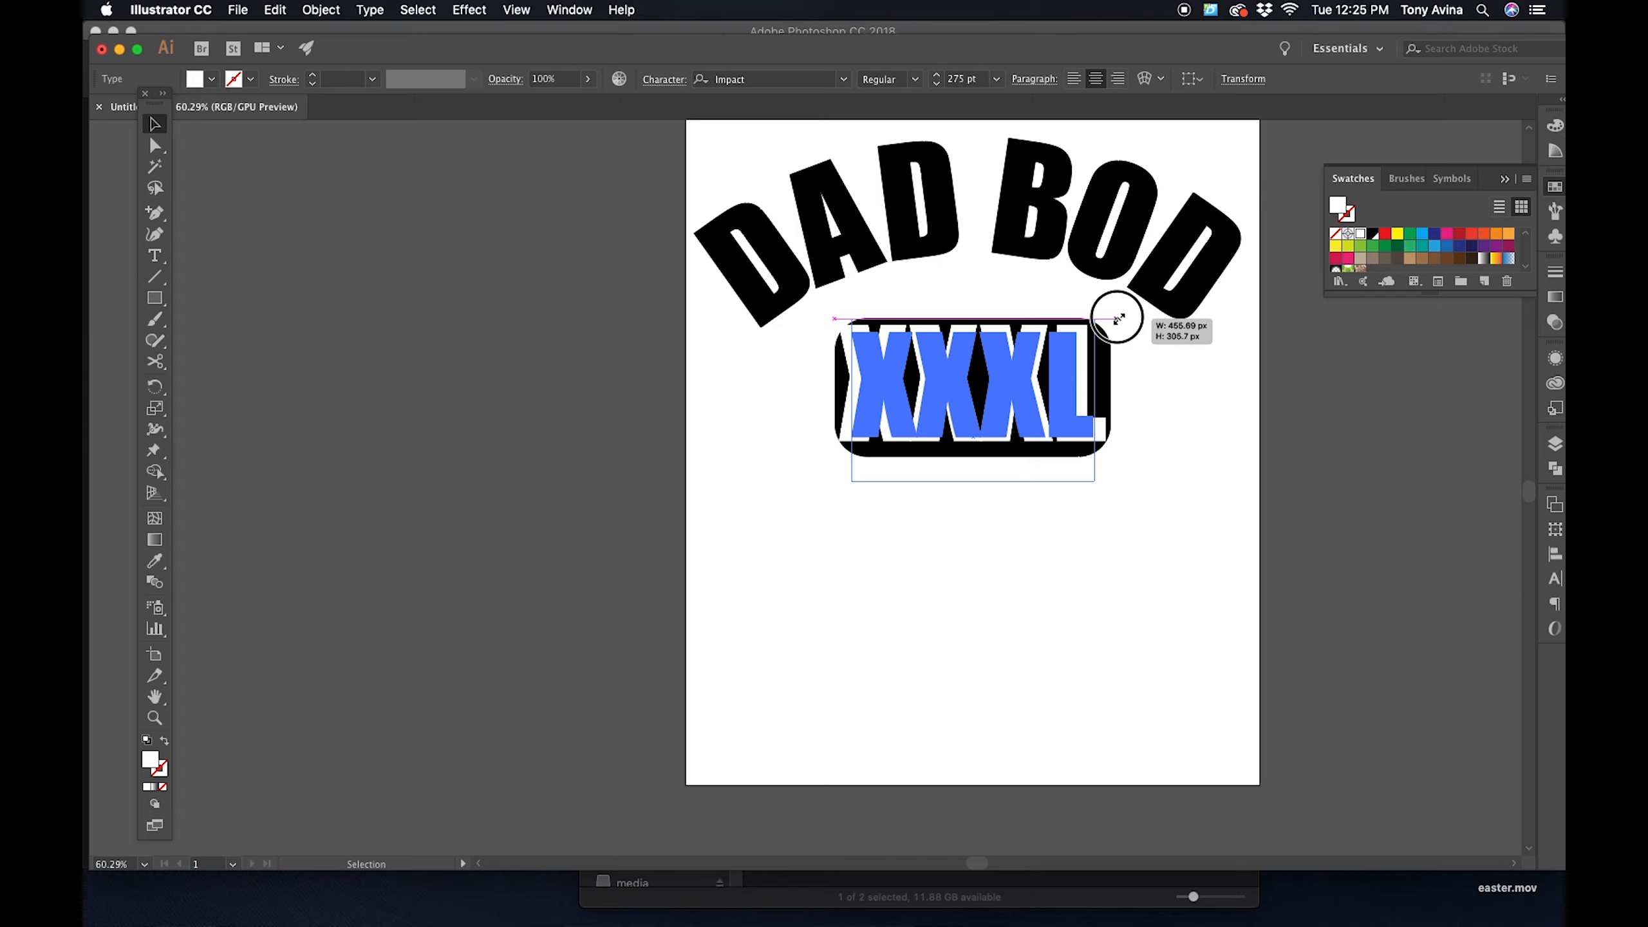
{"action": "left_click_drag", "start_coordinate": [1119, 318], "coordinate": [1115, 314]}
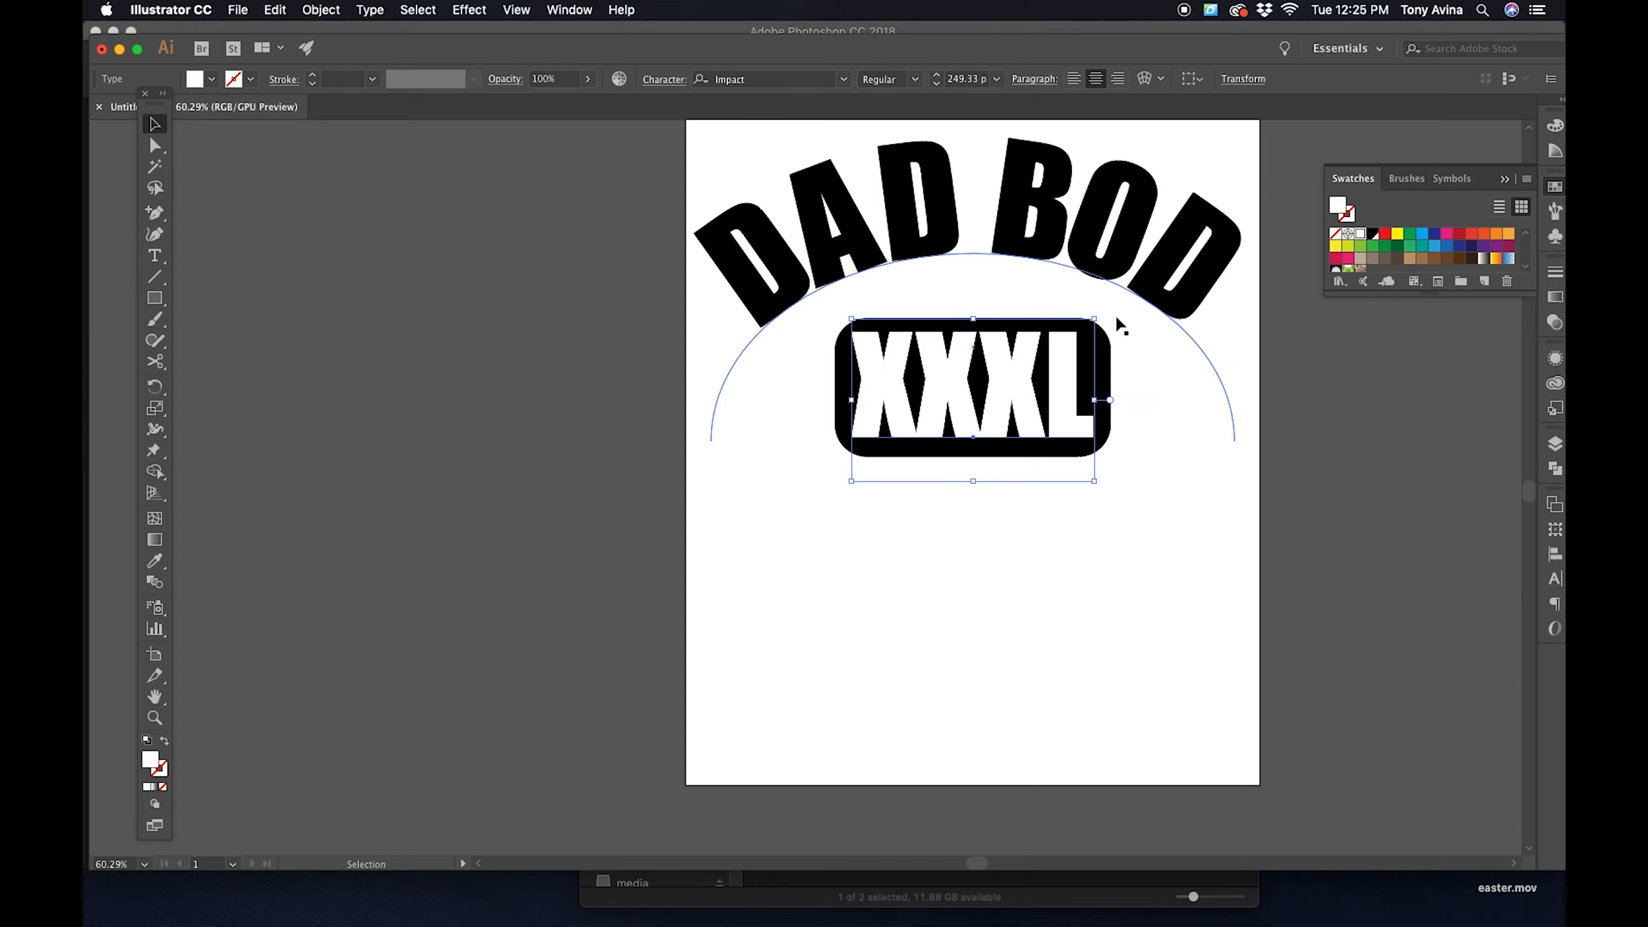
{"action": "left_click", "coordinate": [936, 76]}
{"action": "left_click", "coordinate": [981, 80]}
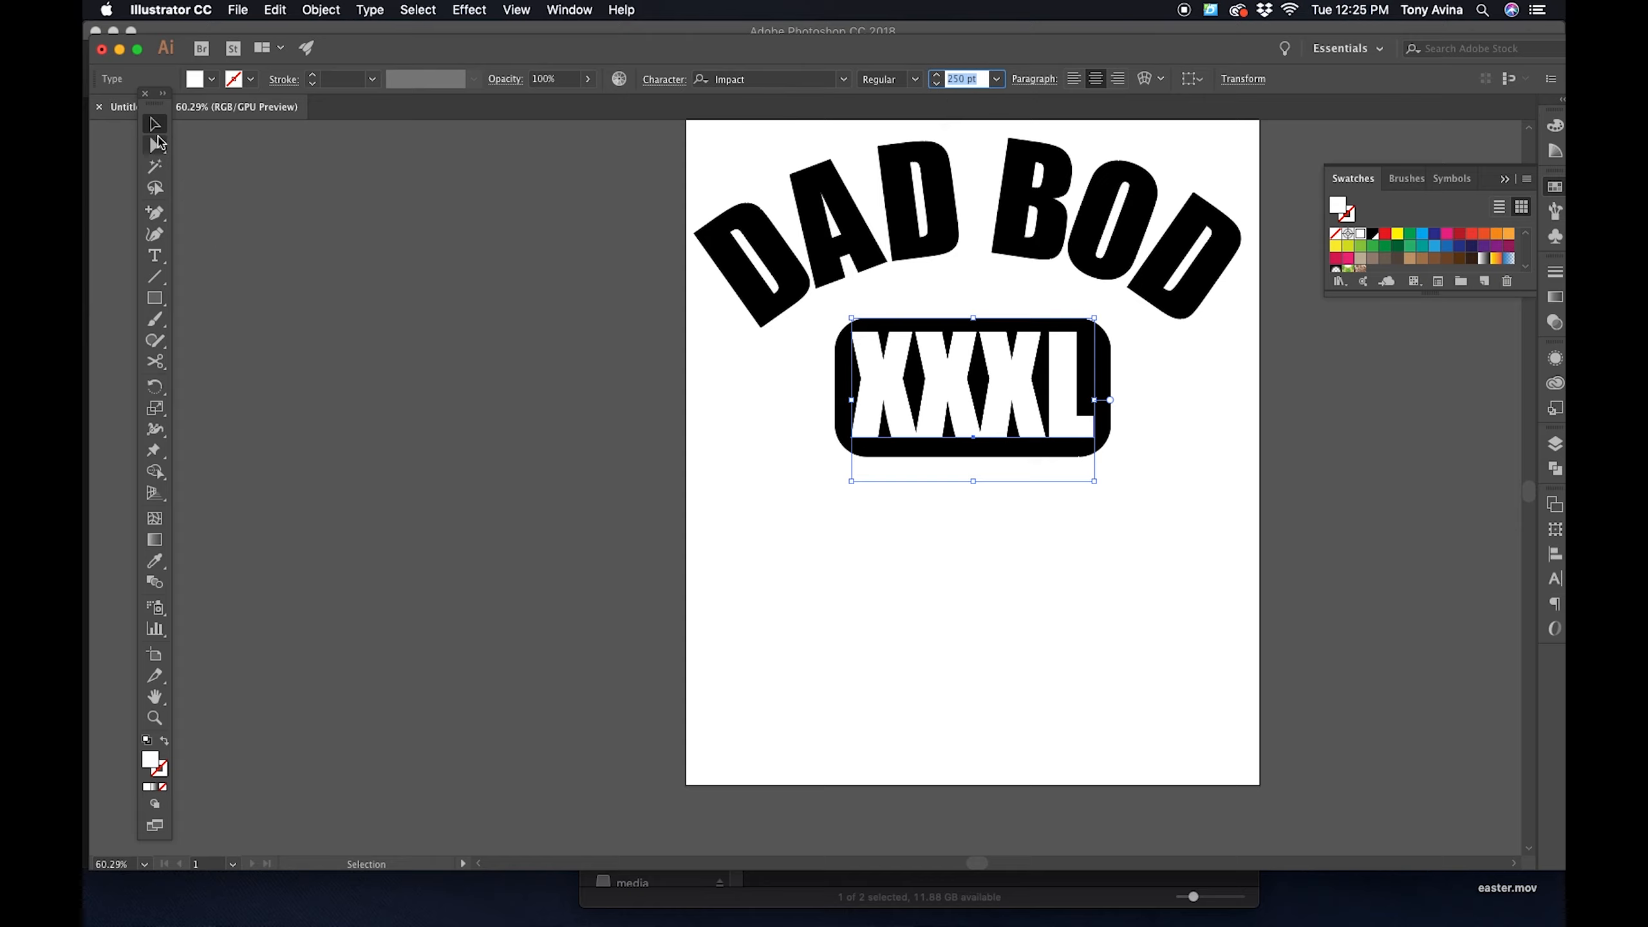
{"action": "left_click", "coordinate": [644, 448]}
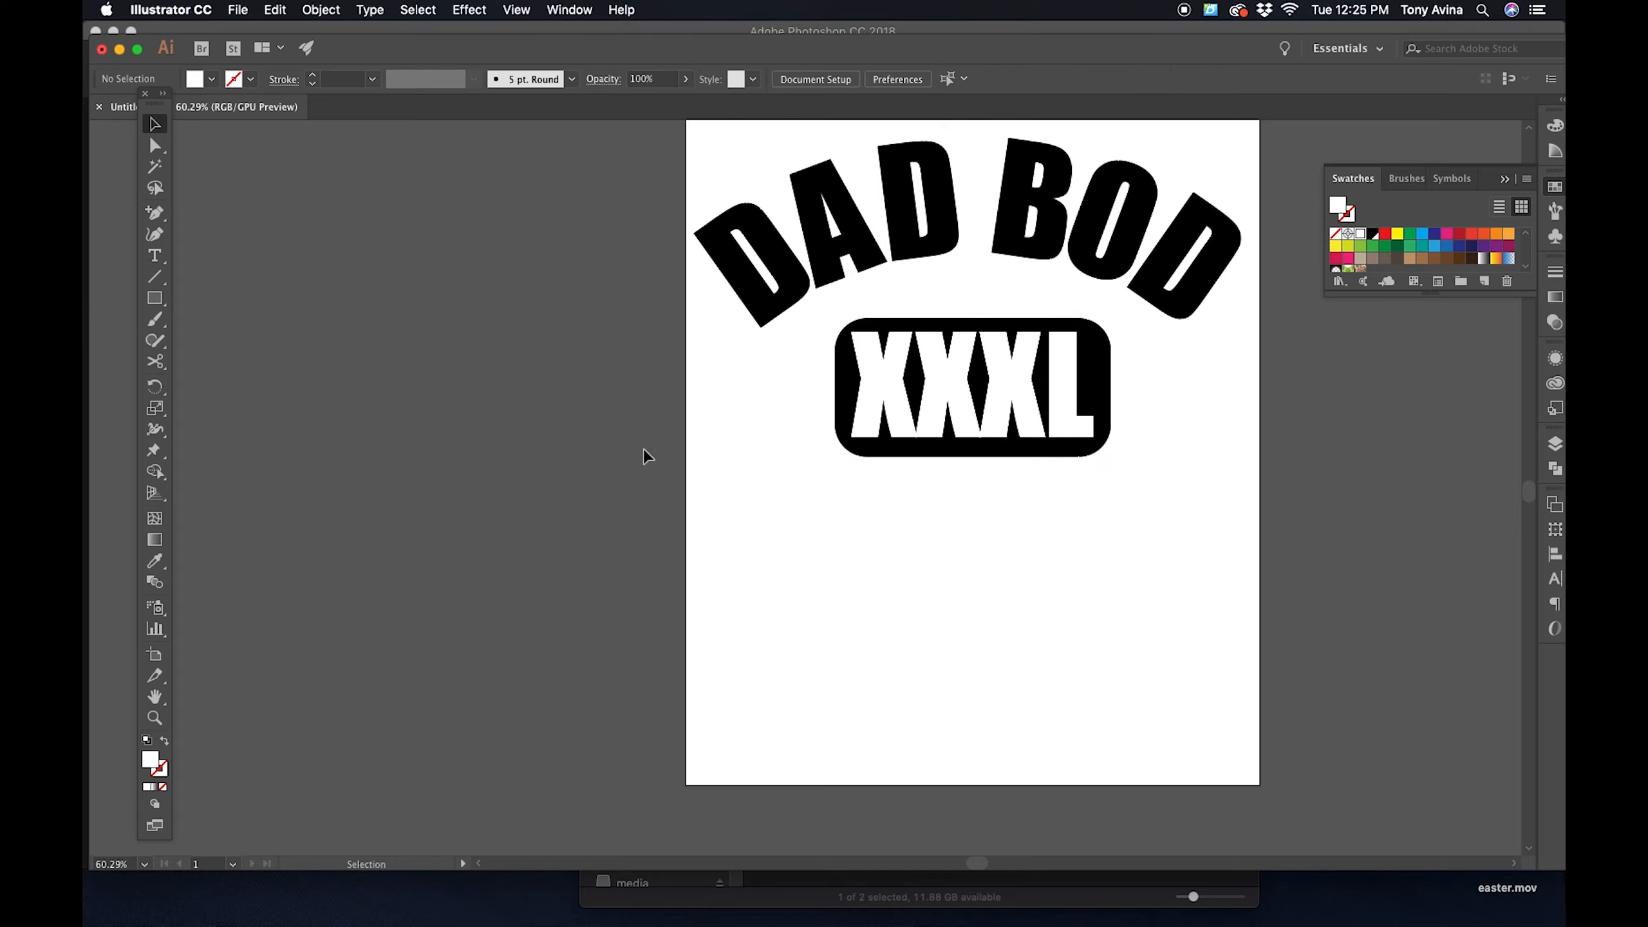
- Select the XXXL text and the rounded rectangle together, leaving DAD BOD out of the selection
{"action": "left_click", "coordinate": [1022, 425]}
{"action": "left_click", "coordinate": [1022, 554]}
{"action": "left_click", "coordinate": [1017, 423]}
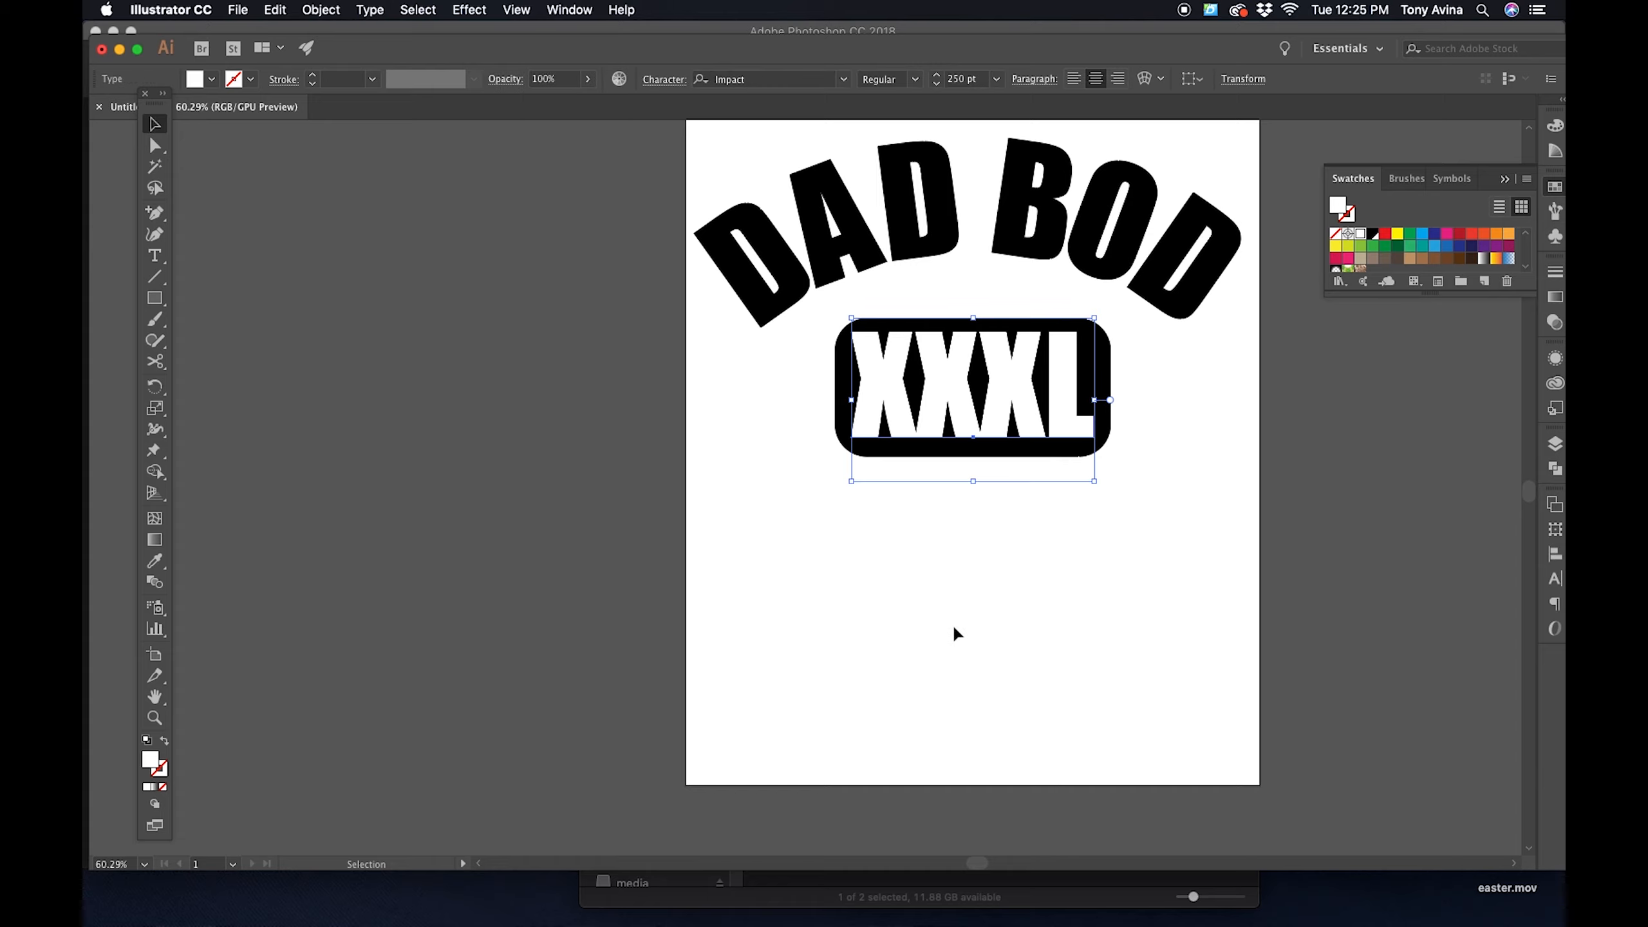
{"action": "left_click", "coordinate": [1025, 553]}
{"action": "left_click_drag", "start_coordinate": [989, 580], "coordinate": [977, 370]}
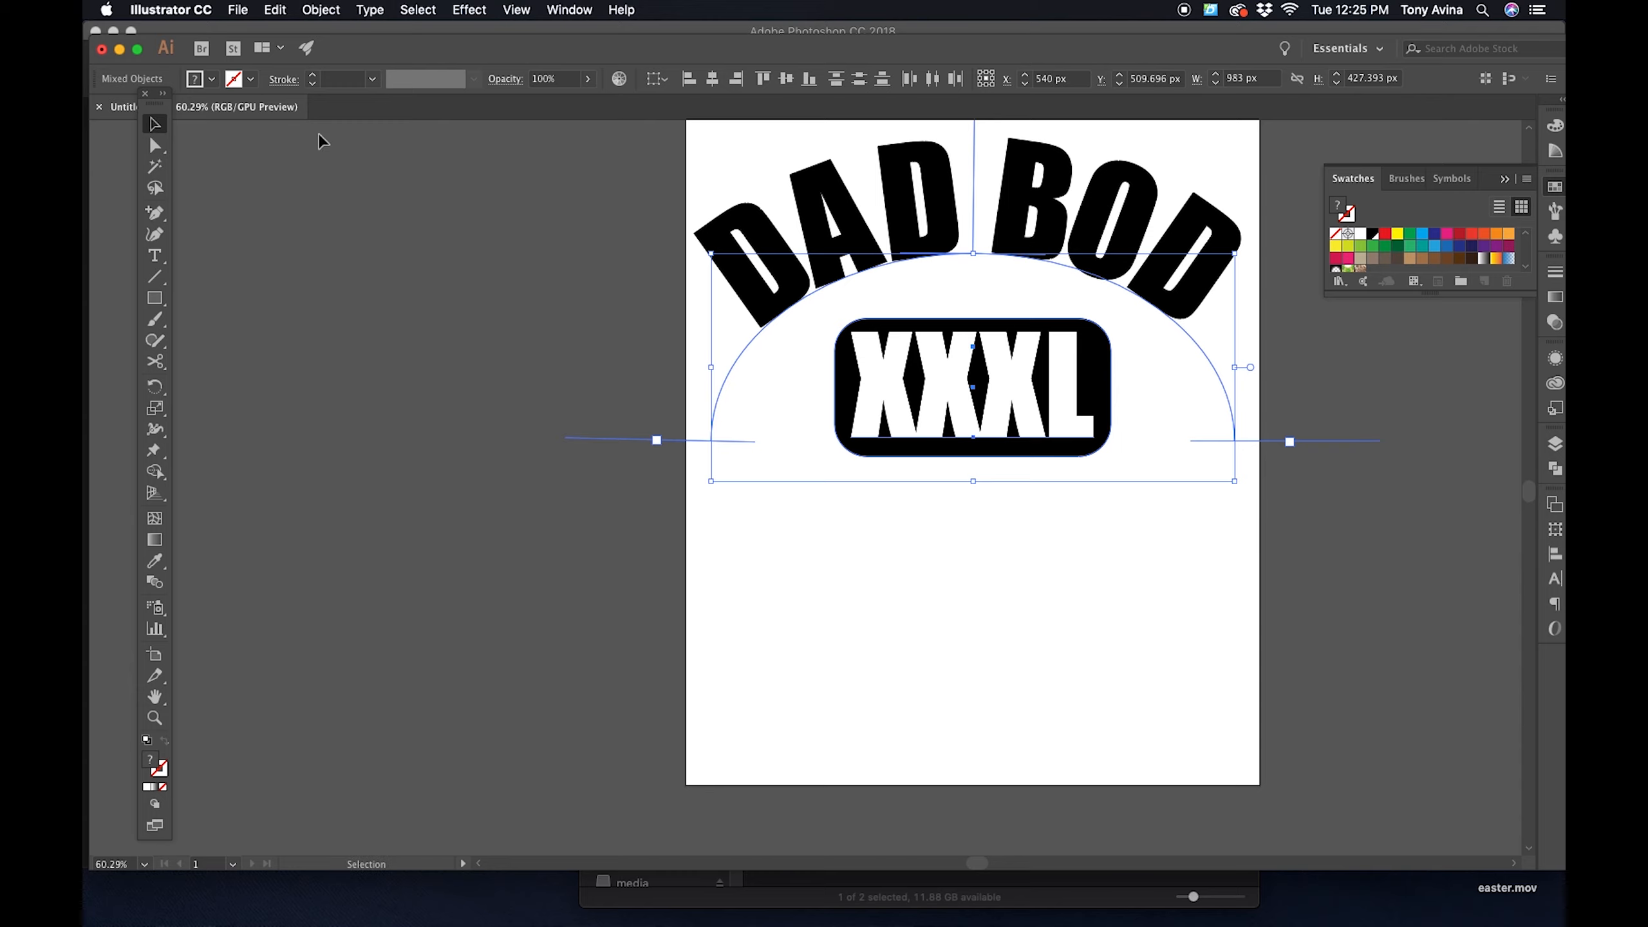
{"action": "left_click", "coordinate": [1067, 189], "text": "shift"}
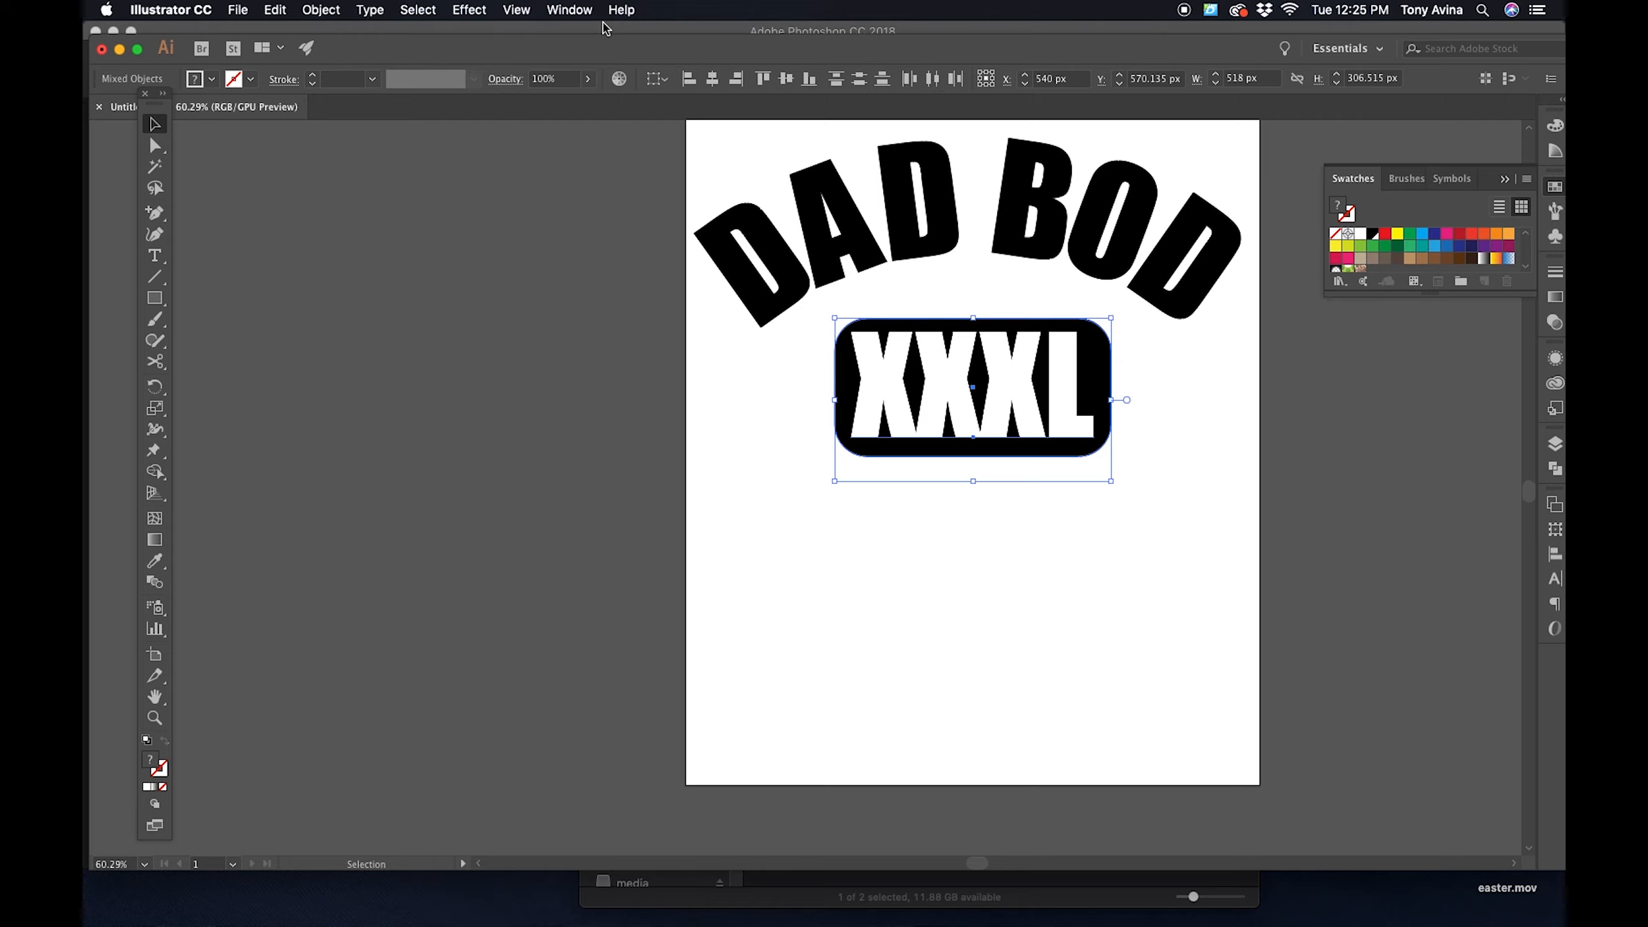
- Show the alignment controls with their full options and set the reference to Align to Selection
{"action": "left_click", "coordinate": [569, 9]}
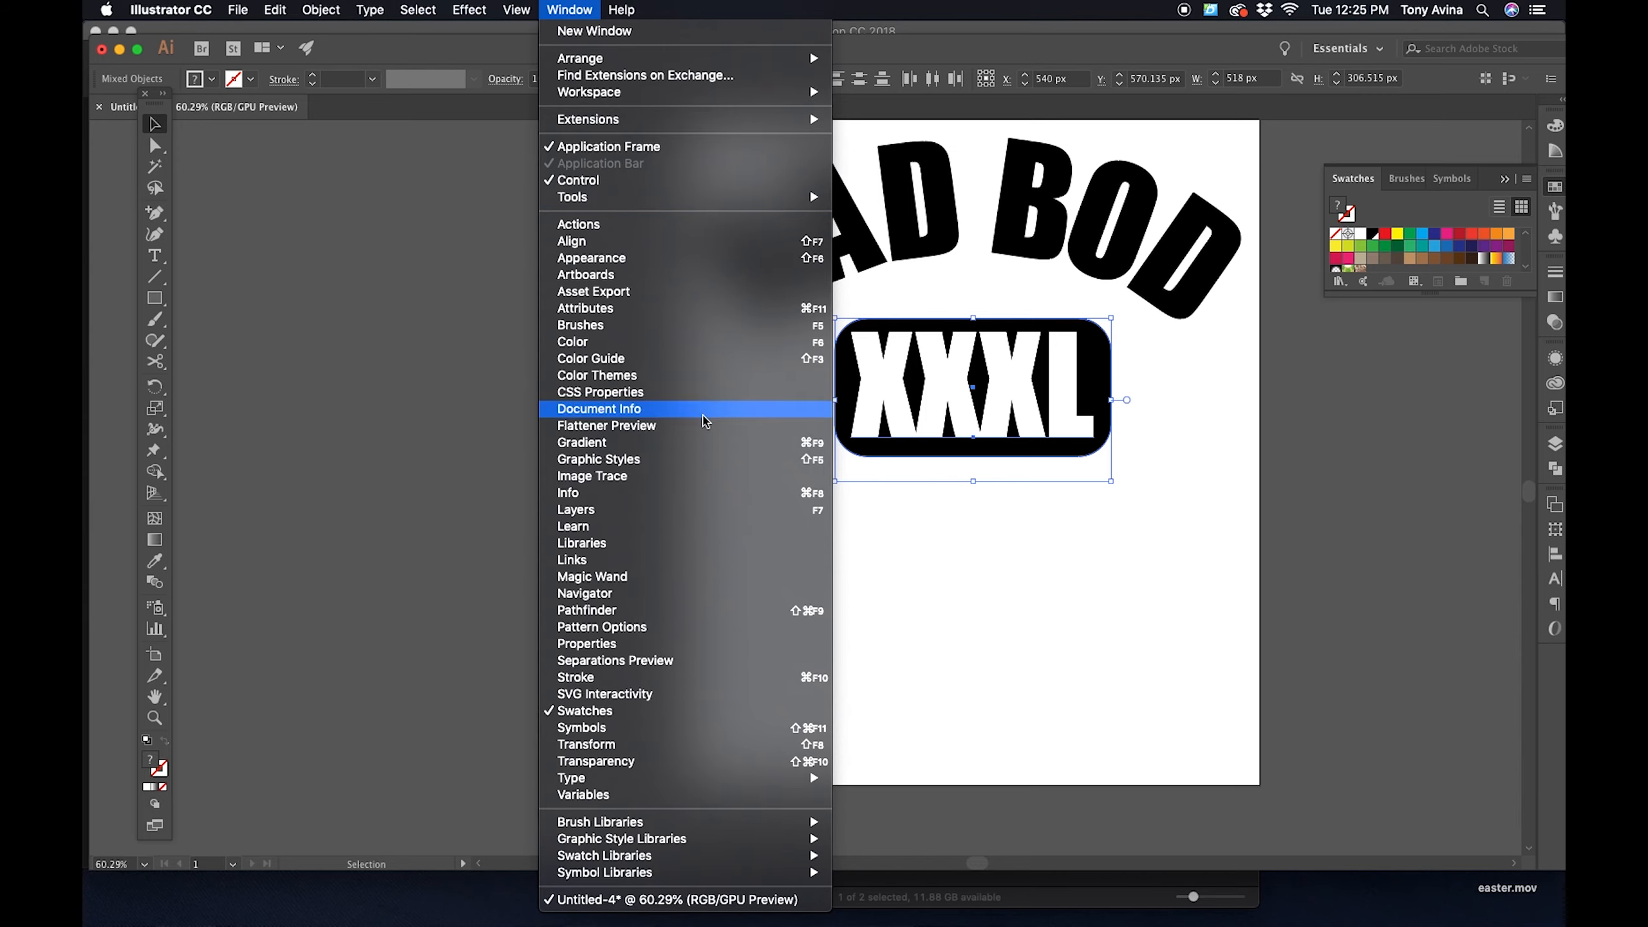
{"action": "left_click", "coordinate": [1275, 361]}
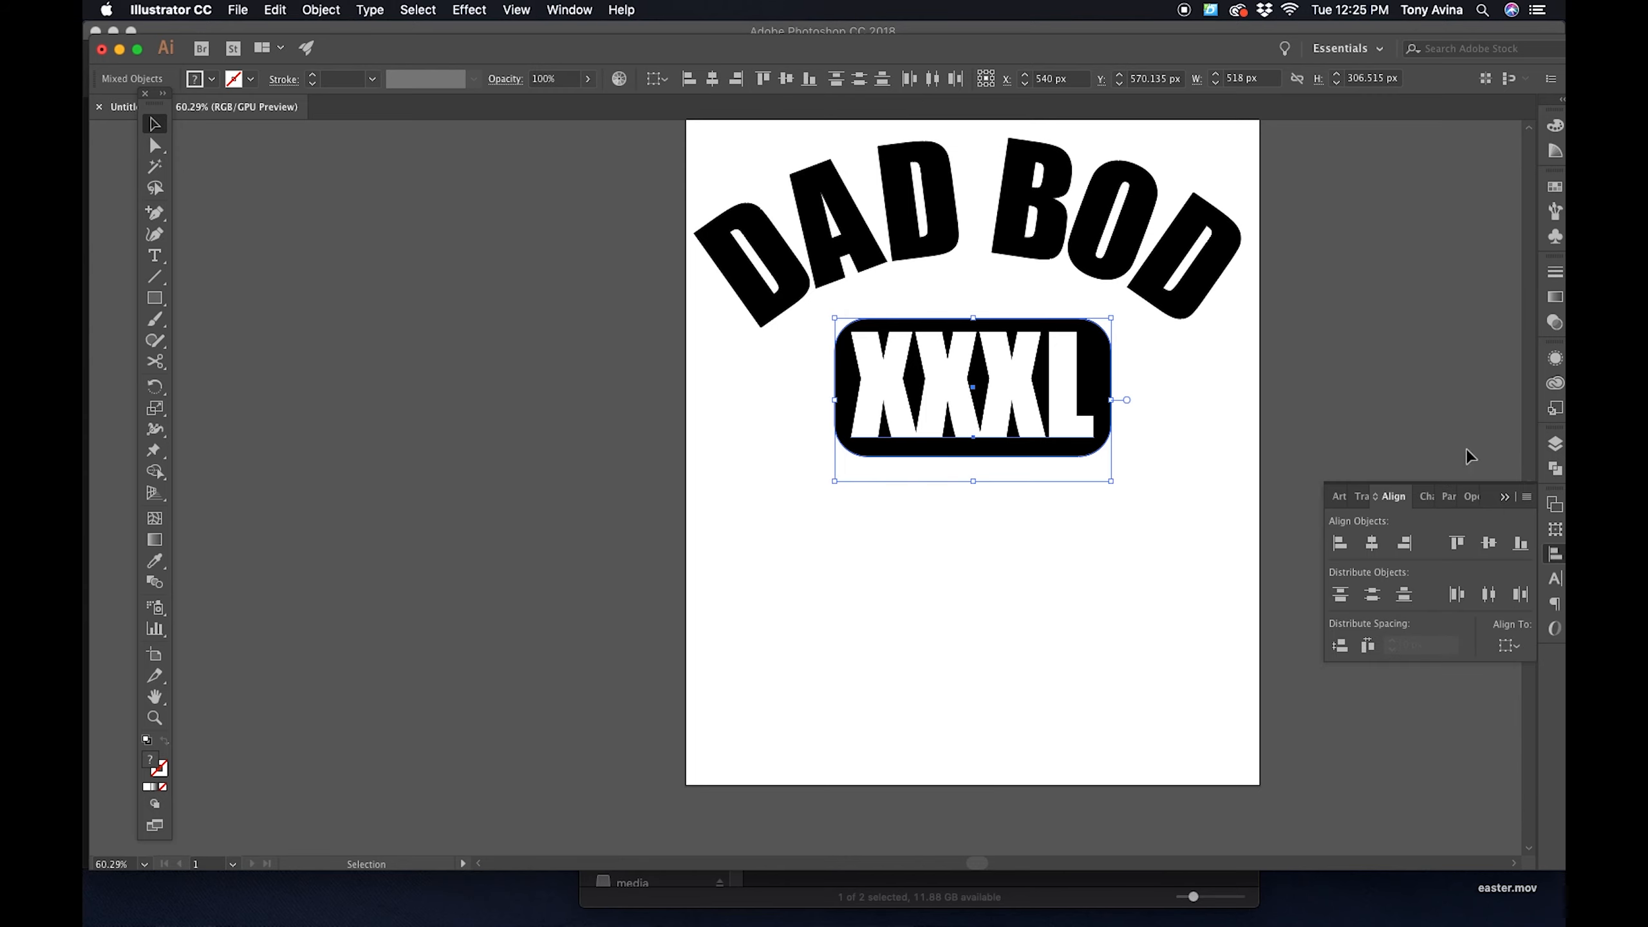
{"action": "left_click", "coordinate": [1527, 497]}
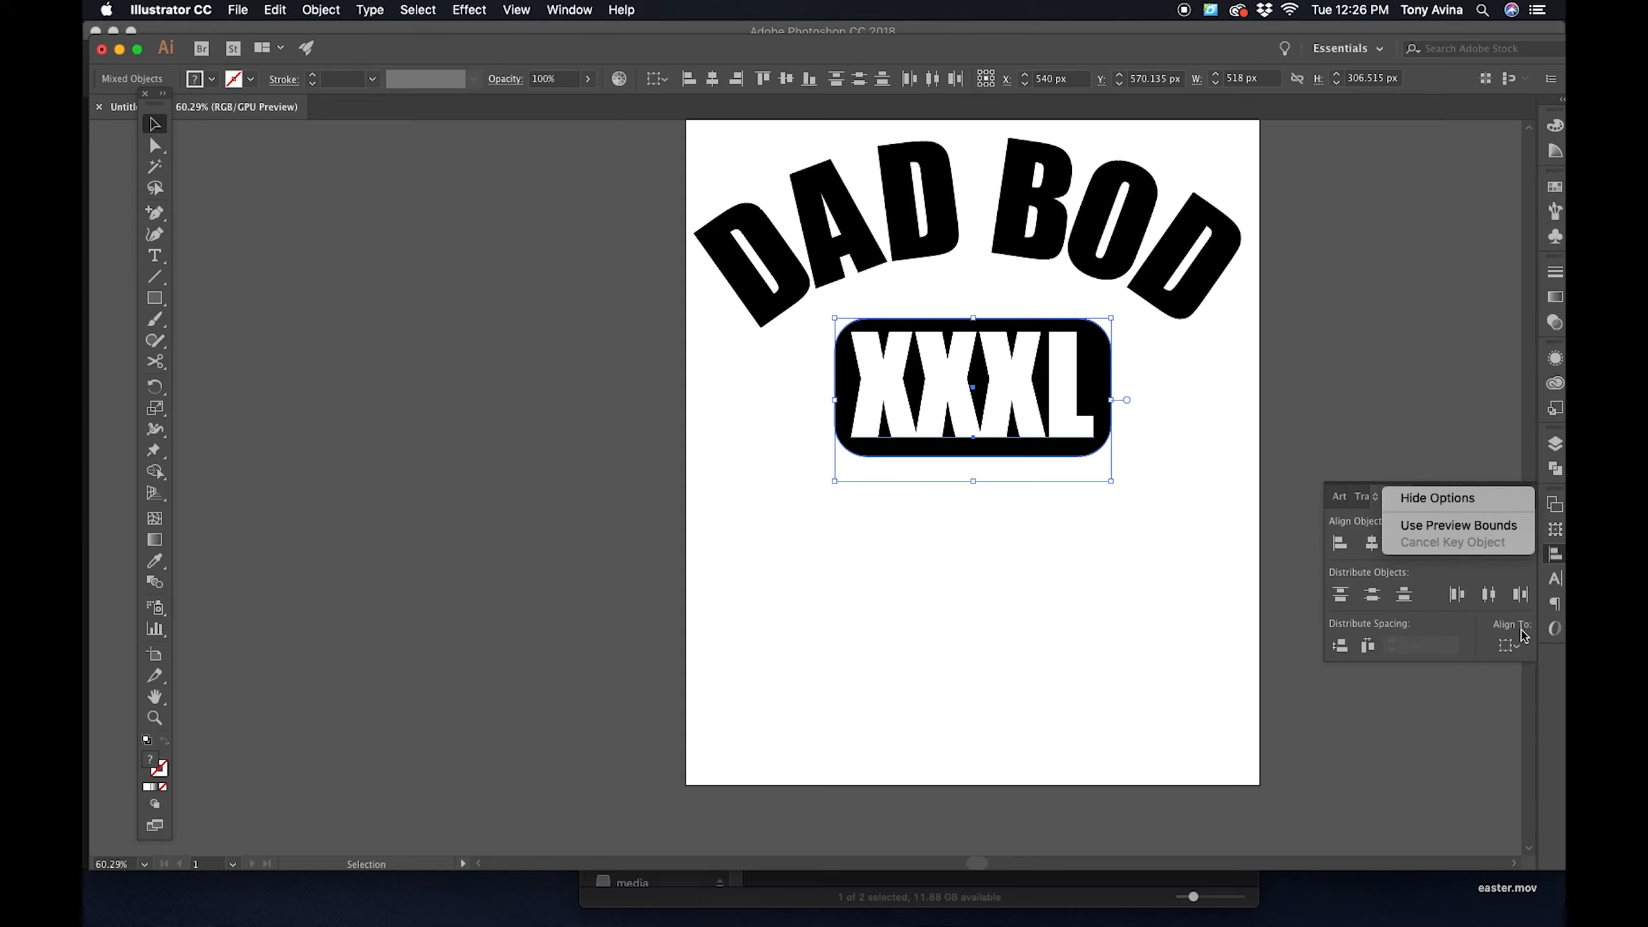
{"action": "left_click", "coordinate": [1460, 498]}
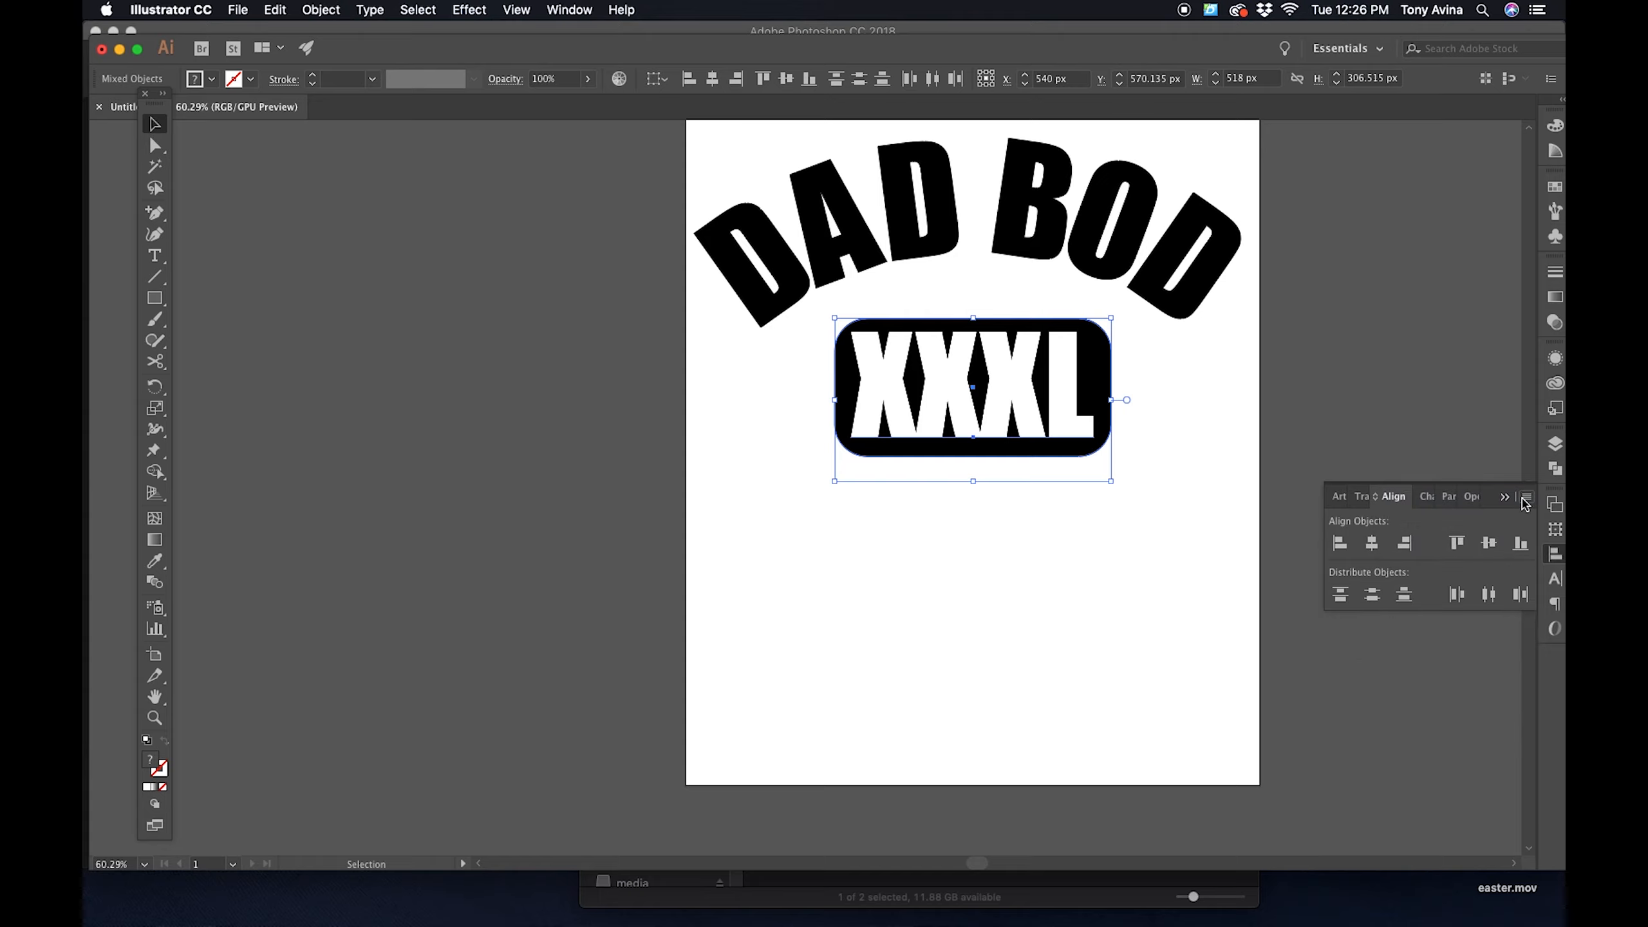
{"action": "left_click", "coordinate": [1526, 498]}
{"action": "left_click", "coordinate": [1437, 498]}
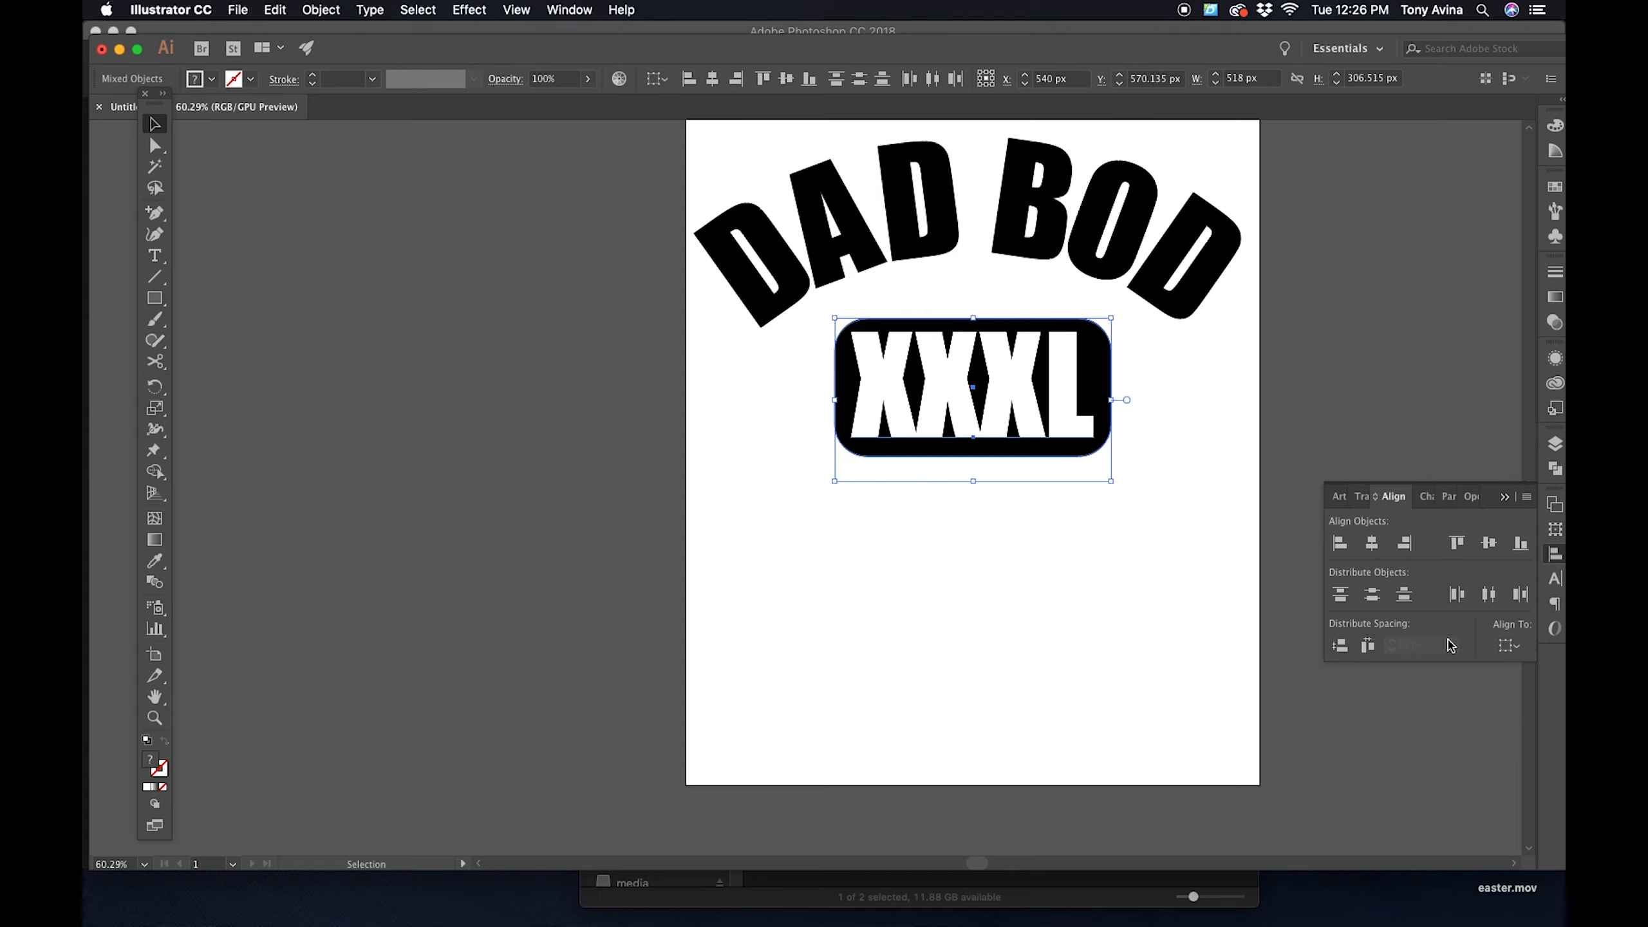
{"action": "left_click", "coordinate": [1509, 647]}
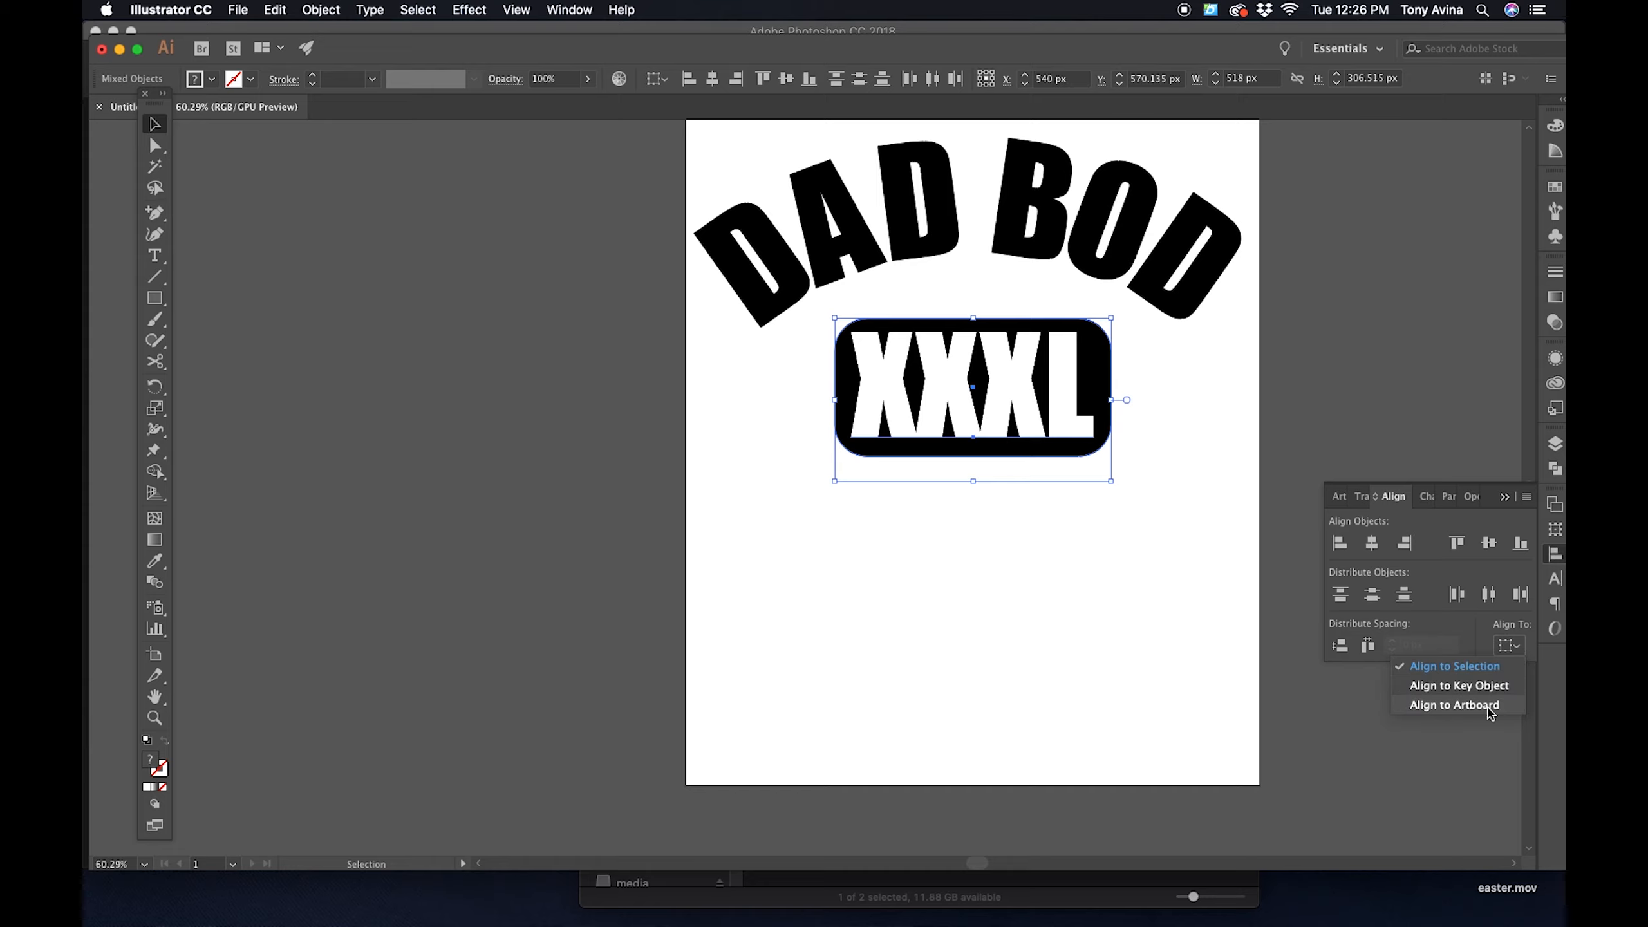
{"action": "left_click", "coordinate": [1469, 672]}
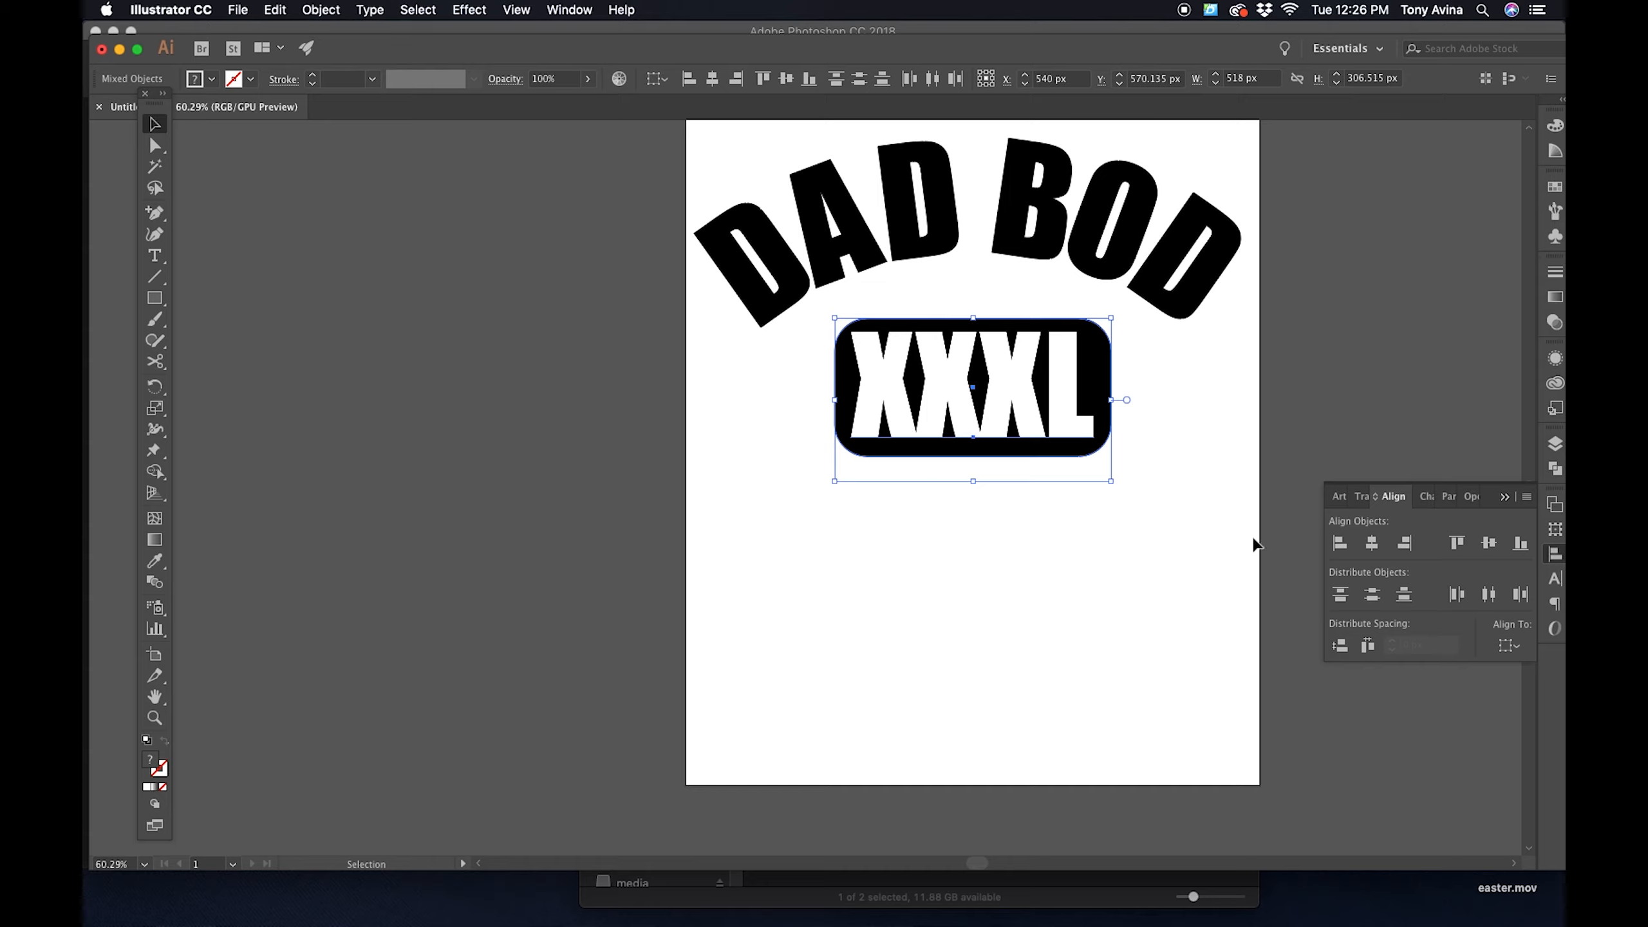
- Try vertically centering the live XXXL text with the rounded rectangle, and undo the text's manual downward move
{"action": "left_click", "coordinate": [1489, 544]}
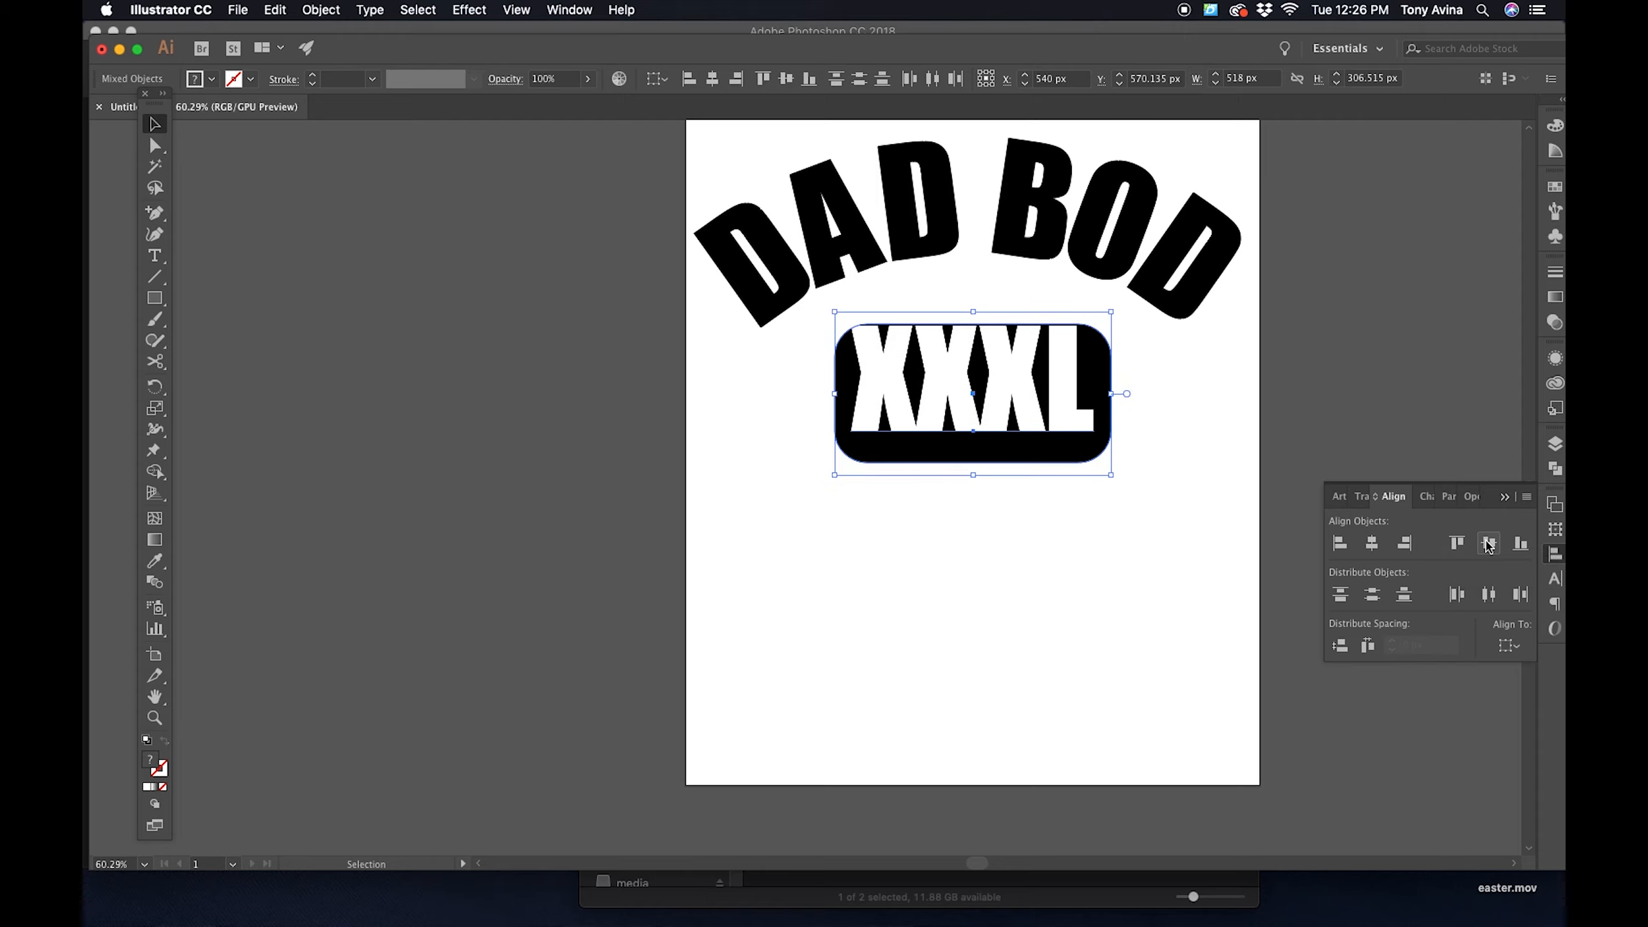
{"action": "left_click", "coordinate": [1161, 399]}
{"action": "left_click_drag", "start_coordinate": [1084, 398], "coordinate": [1084, 422]}
{"action": "key", "text": "super+z"}
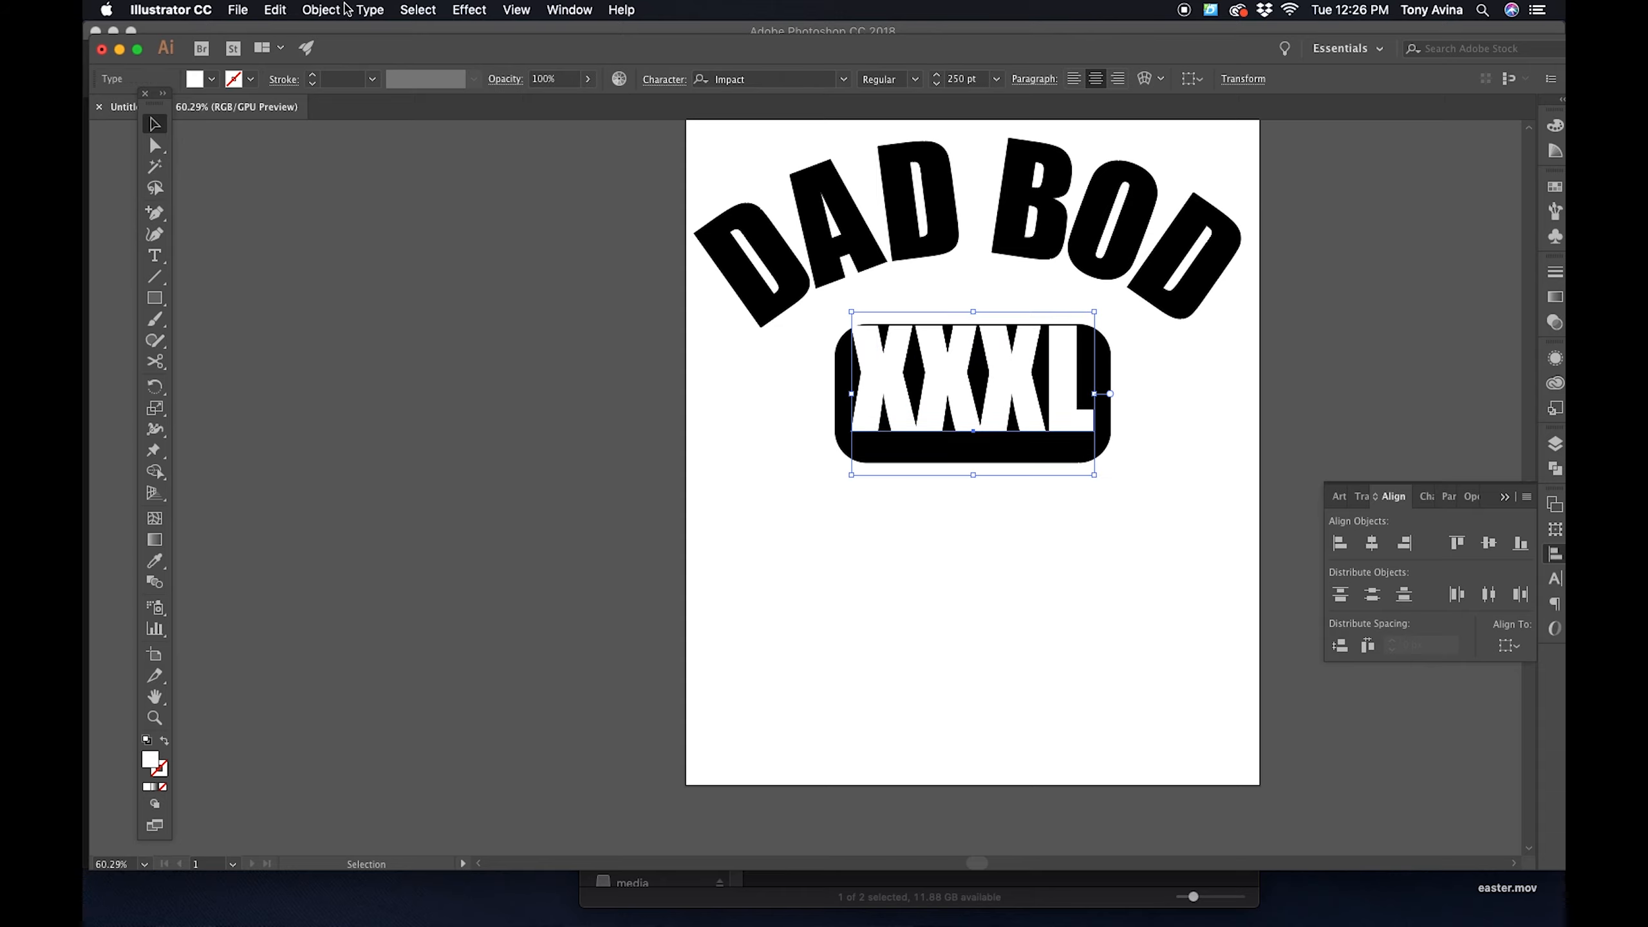
- Convert the XXXL text to outlines and vertically center it with the rounded rectangle
{"action": "left_click", "coordinate": [469, 10]}
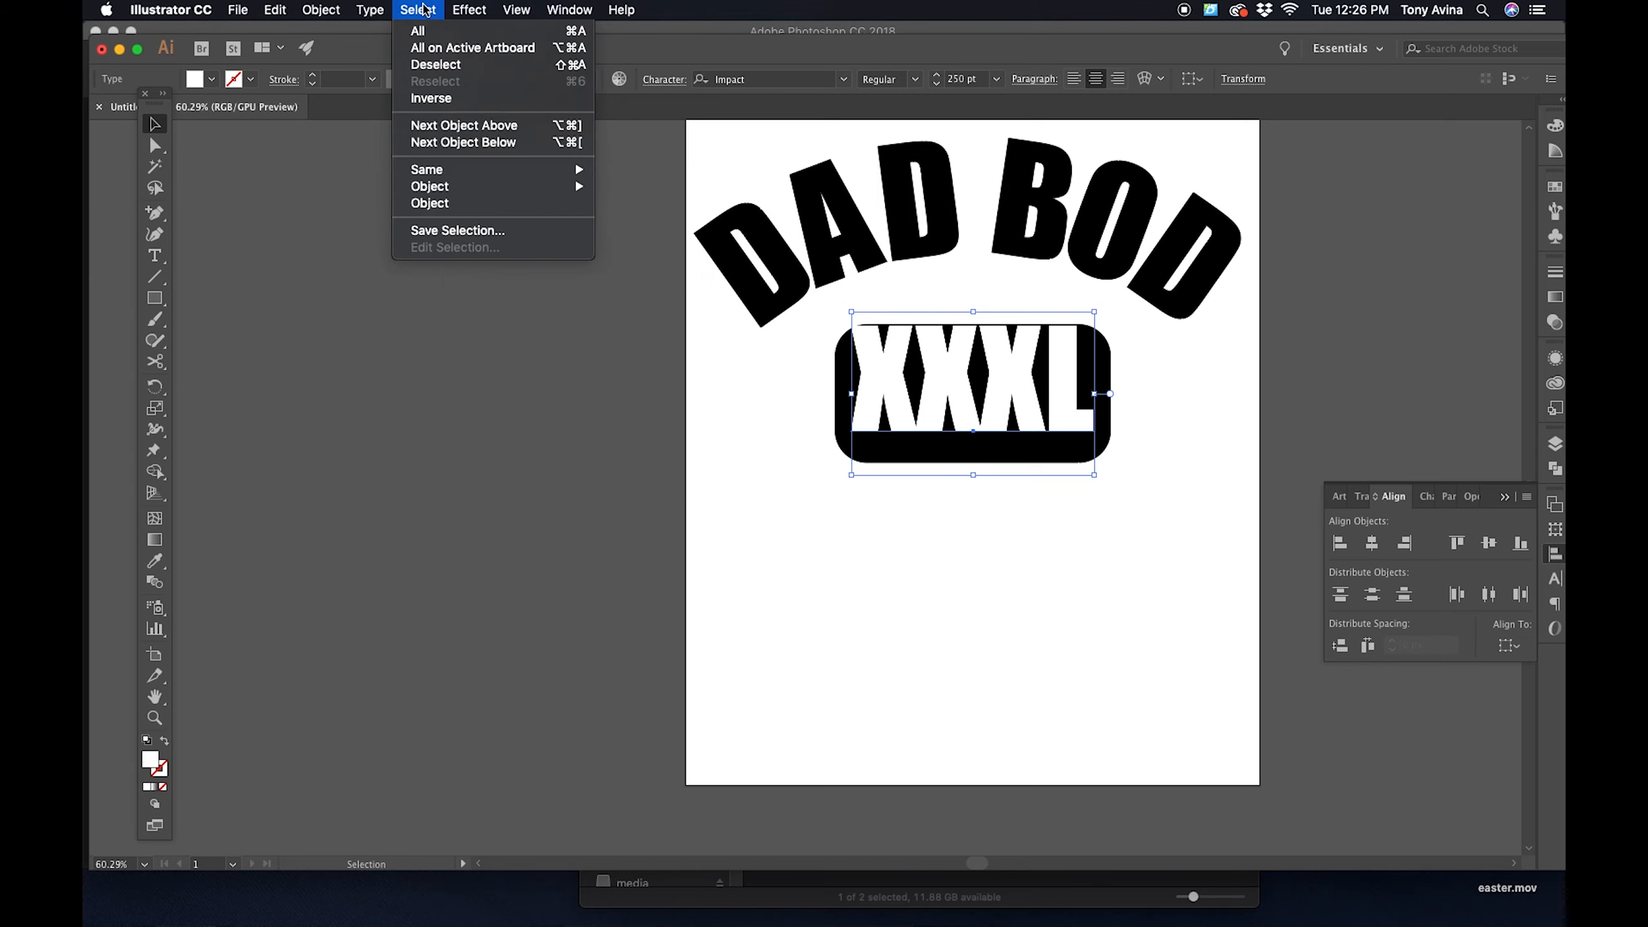
{"action": "mouse_move", "coordinate": [370, 9]}
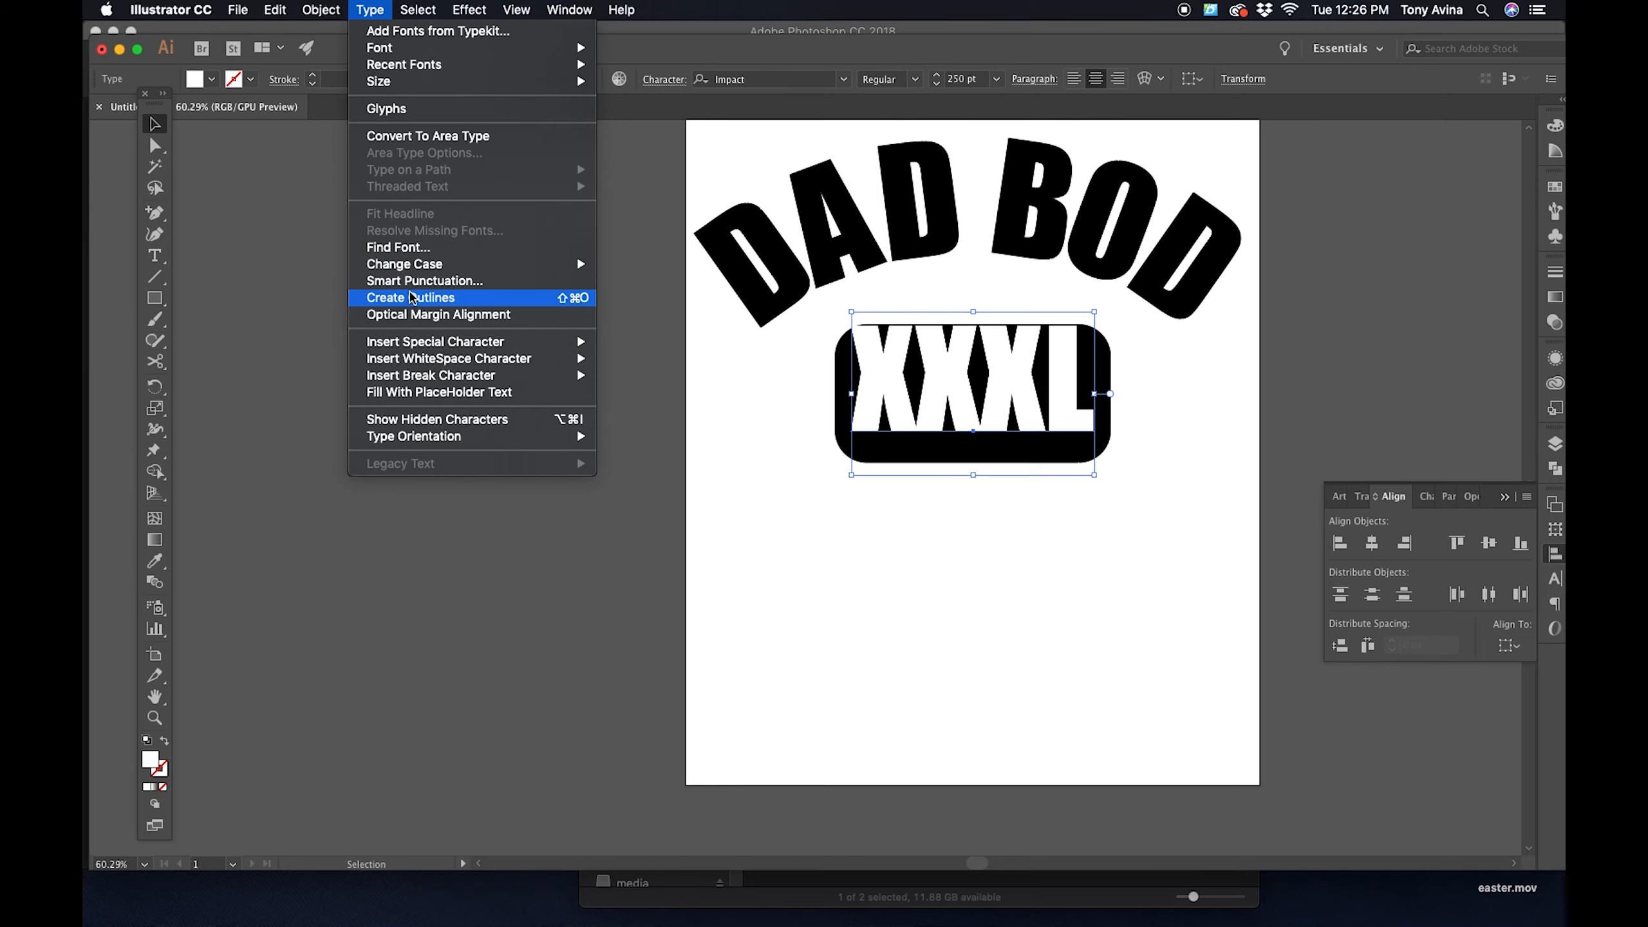
{"action": "left_click", "coordinate": [410, 299]}
{"action": "left_click", "coordinate": [1037, 464], "text": "shift"}
{"action": "left_click", "coordinate": [1495, 552]}
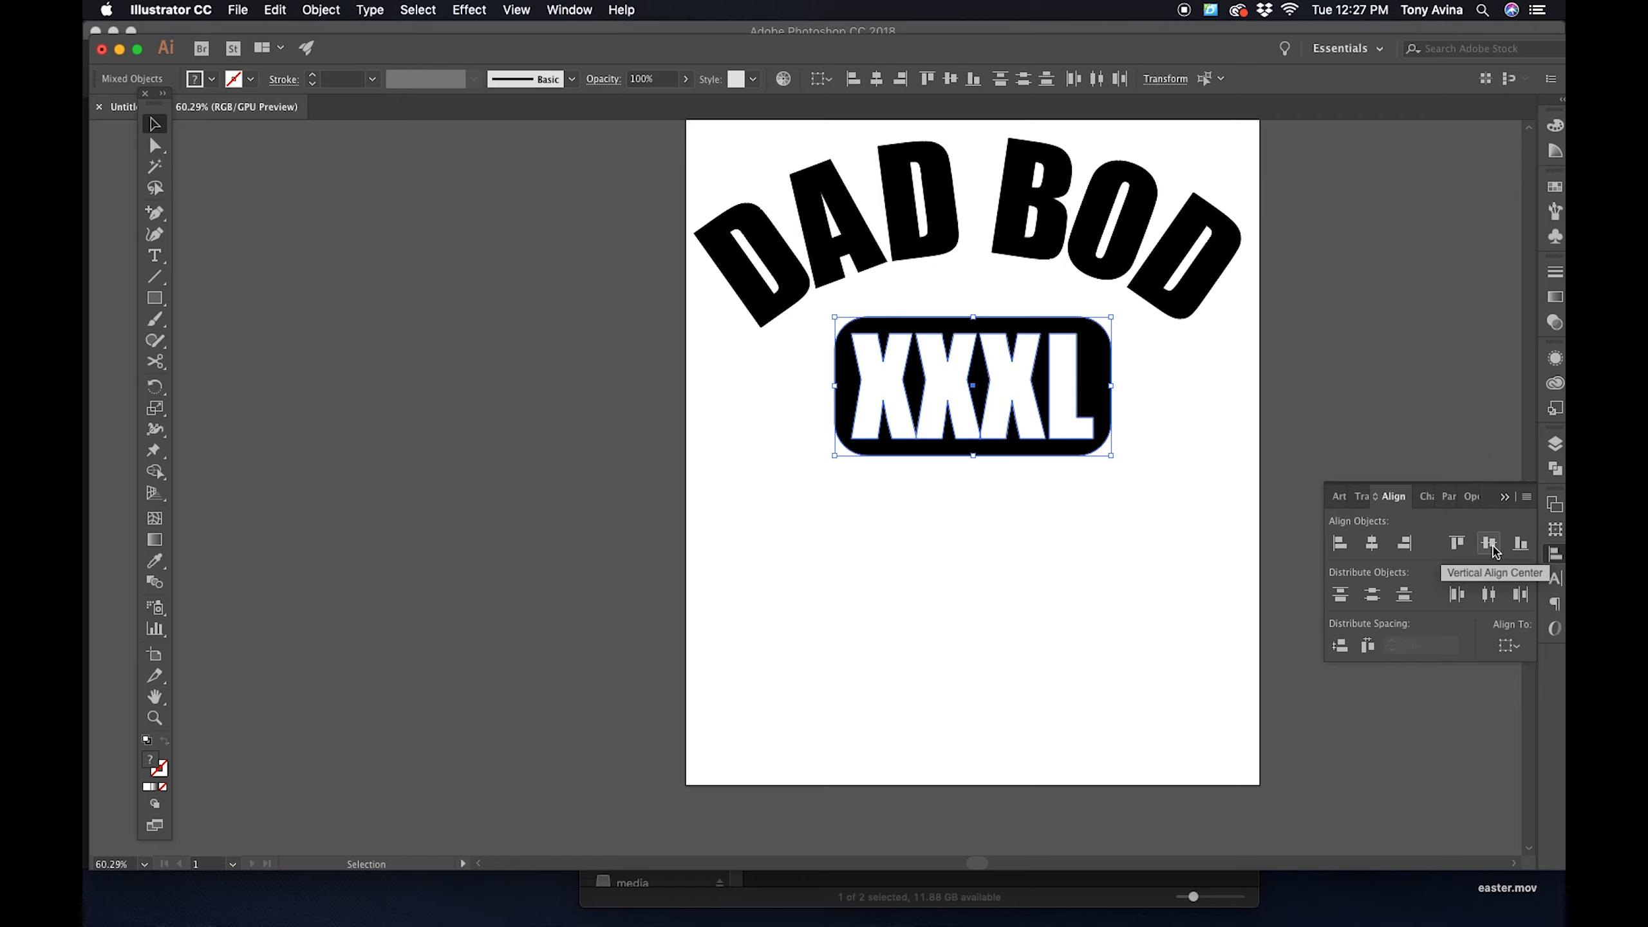
- Add HEALTH CLUB as a 250 pt Impact text line and place it just beneath the rounded XXXL rectangle
{"action": "left_click", "coordinate": [1208, 470]}
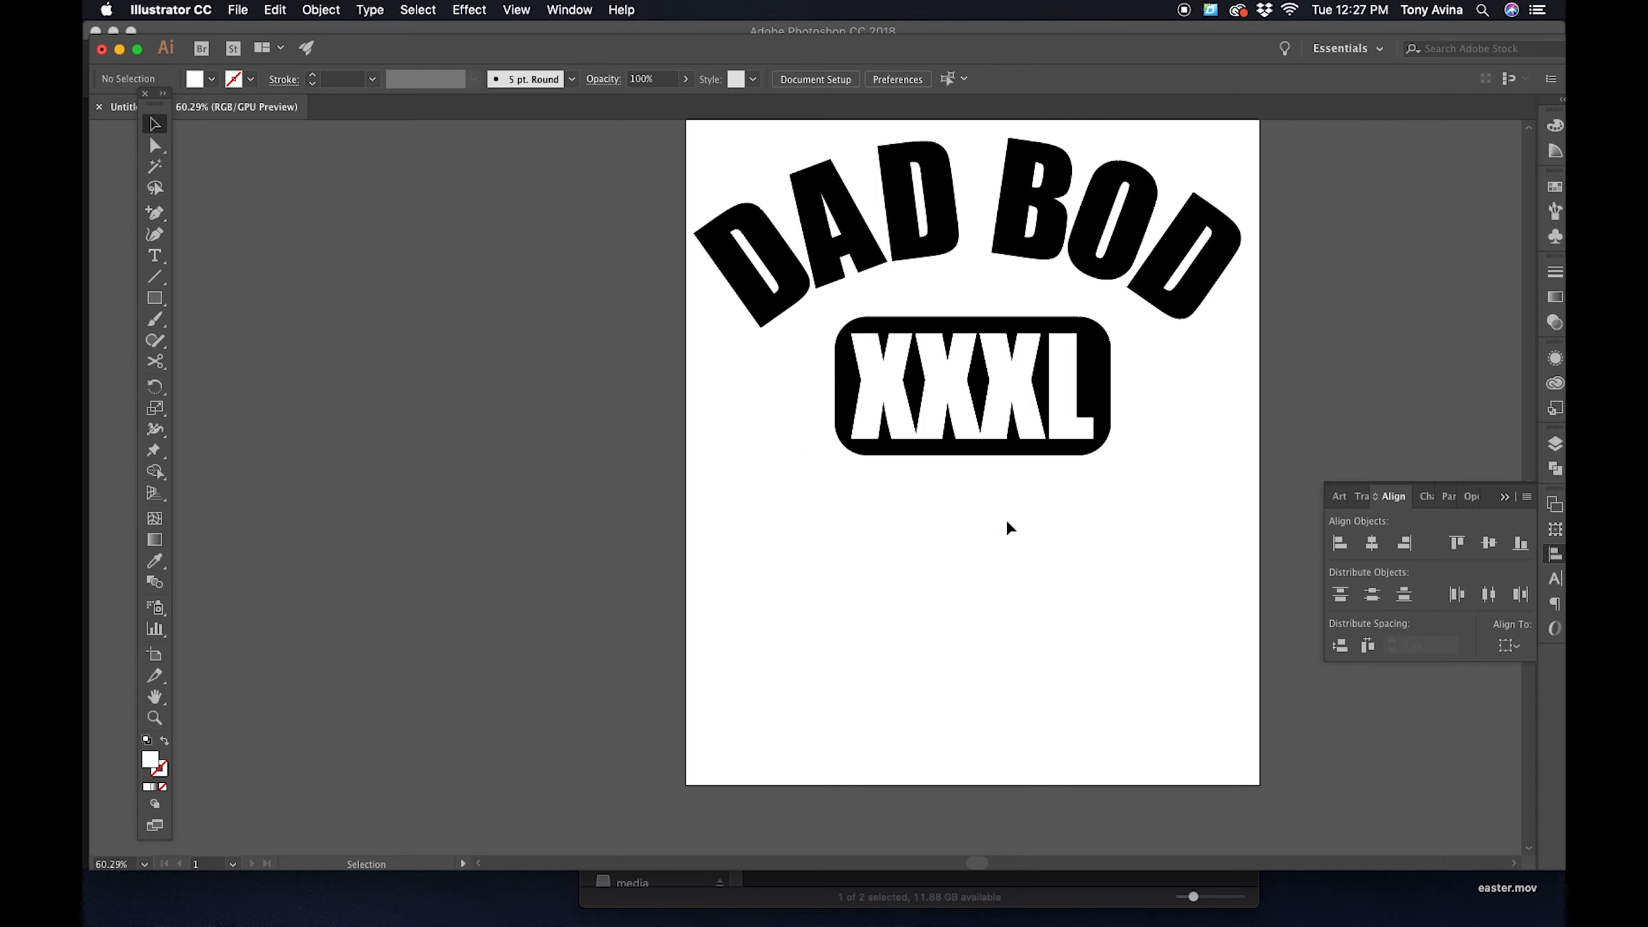
{"action": "left_click_drag", "start_coordinate": [980, 516], "coordinate": [944, 529]}
{"action": "key", "text": "t"}
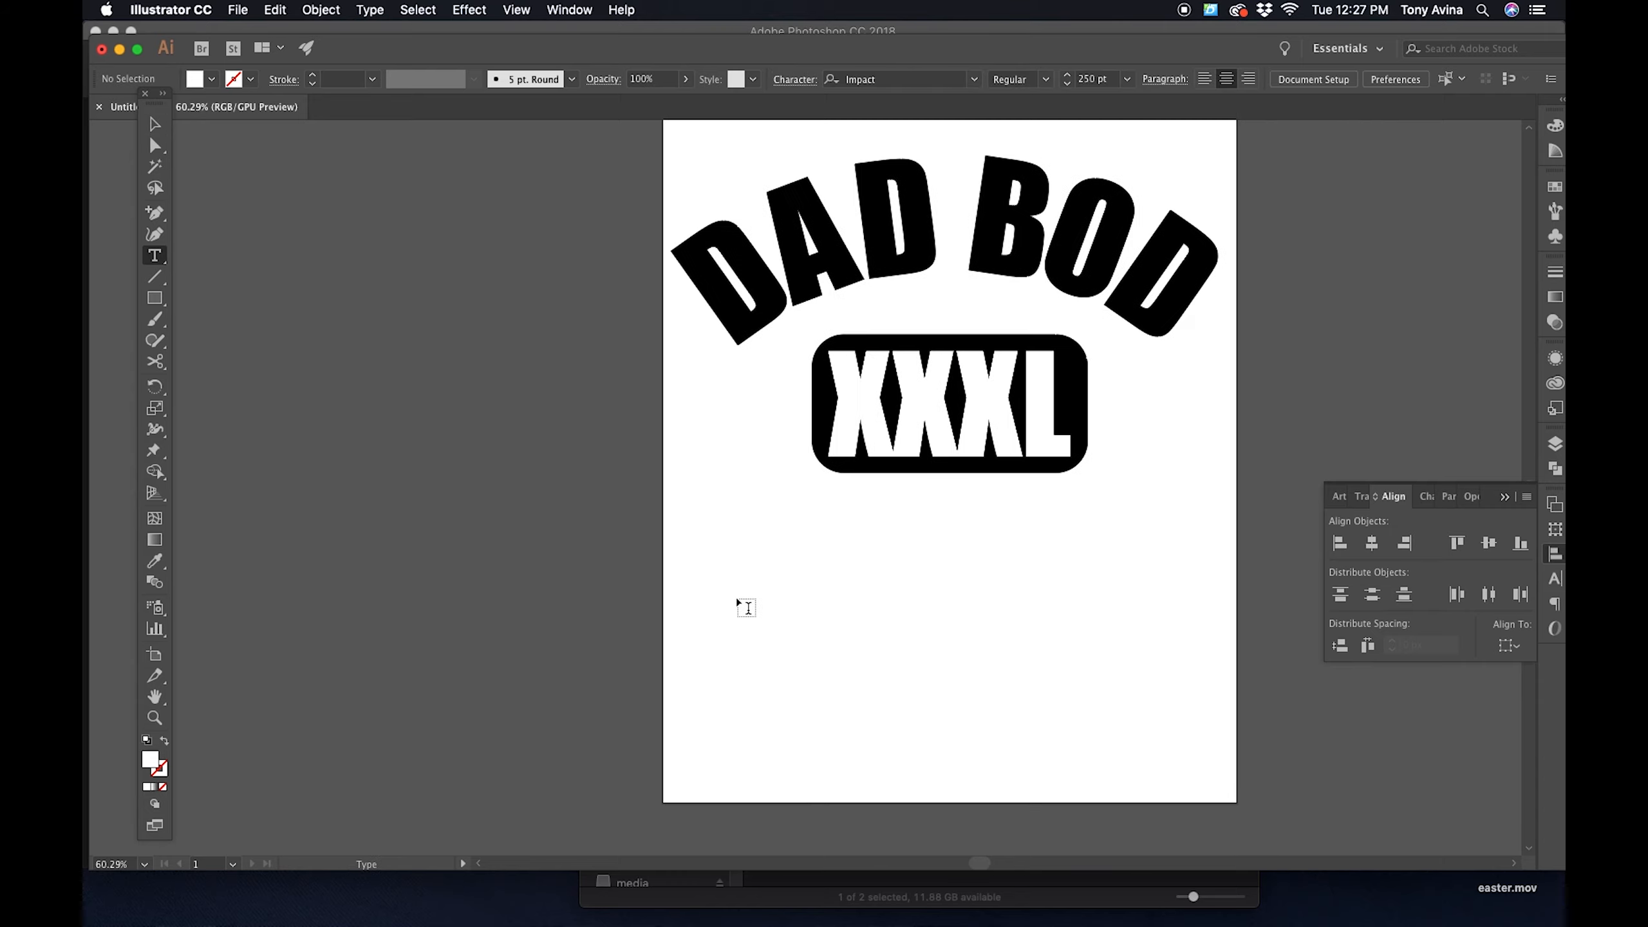
{"action": "left_click", "coordinate": [771, 593]}
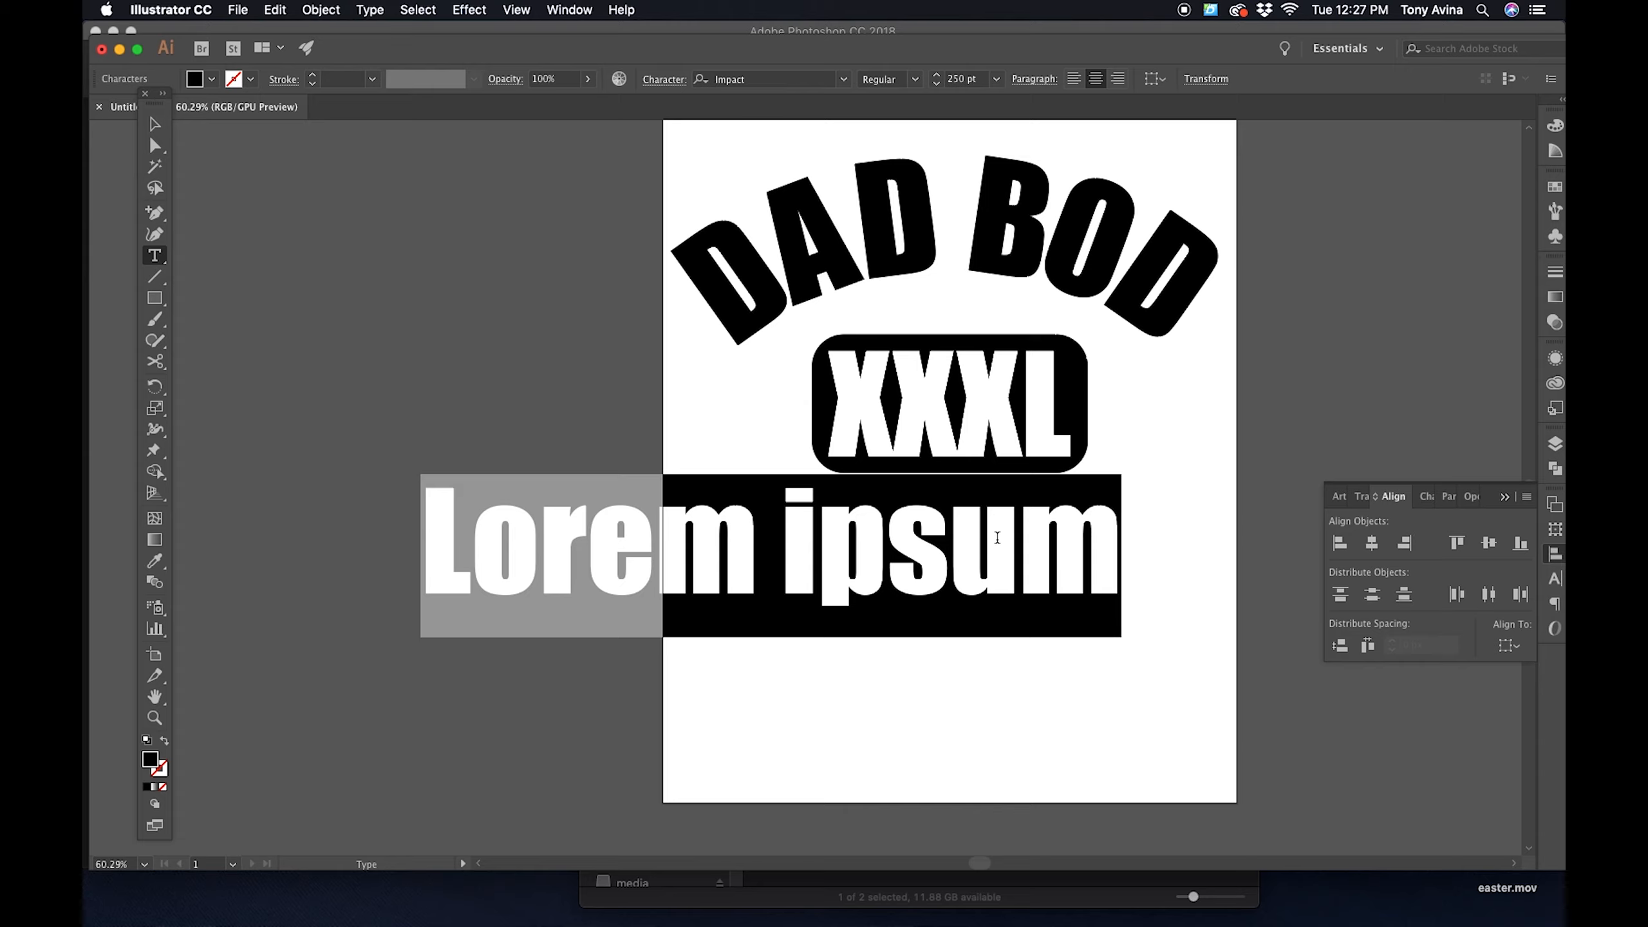
{"action": "type", "text": "h"}
{"action": "key", "text": "BackSpace"}
{"action": "type", "text": "he"}
{"action": "key", "text": "BackSpace"}
{"action": "key", "text": "BackSpace"}
{"action": "type", "text": "HEAL"}
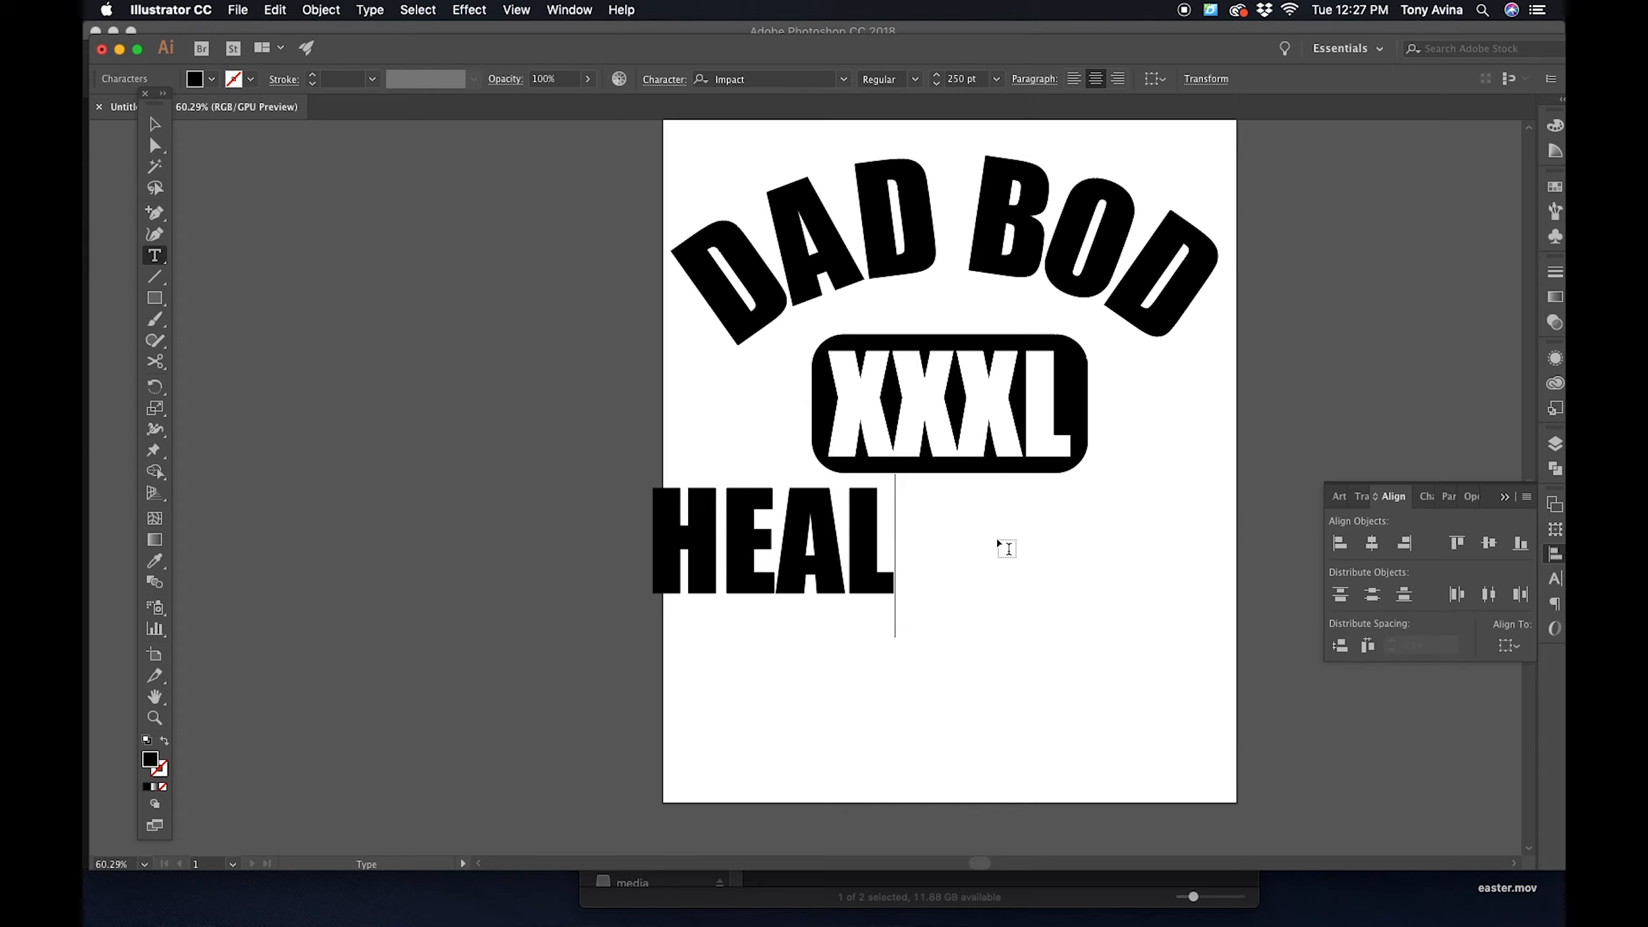
{"action": "type", "text": "TH CLUB"}
{"action": "key", "text": "Escape"}
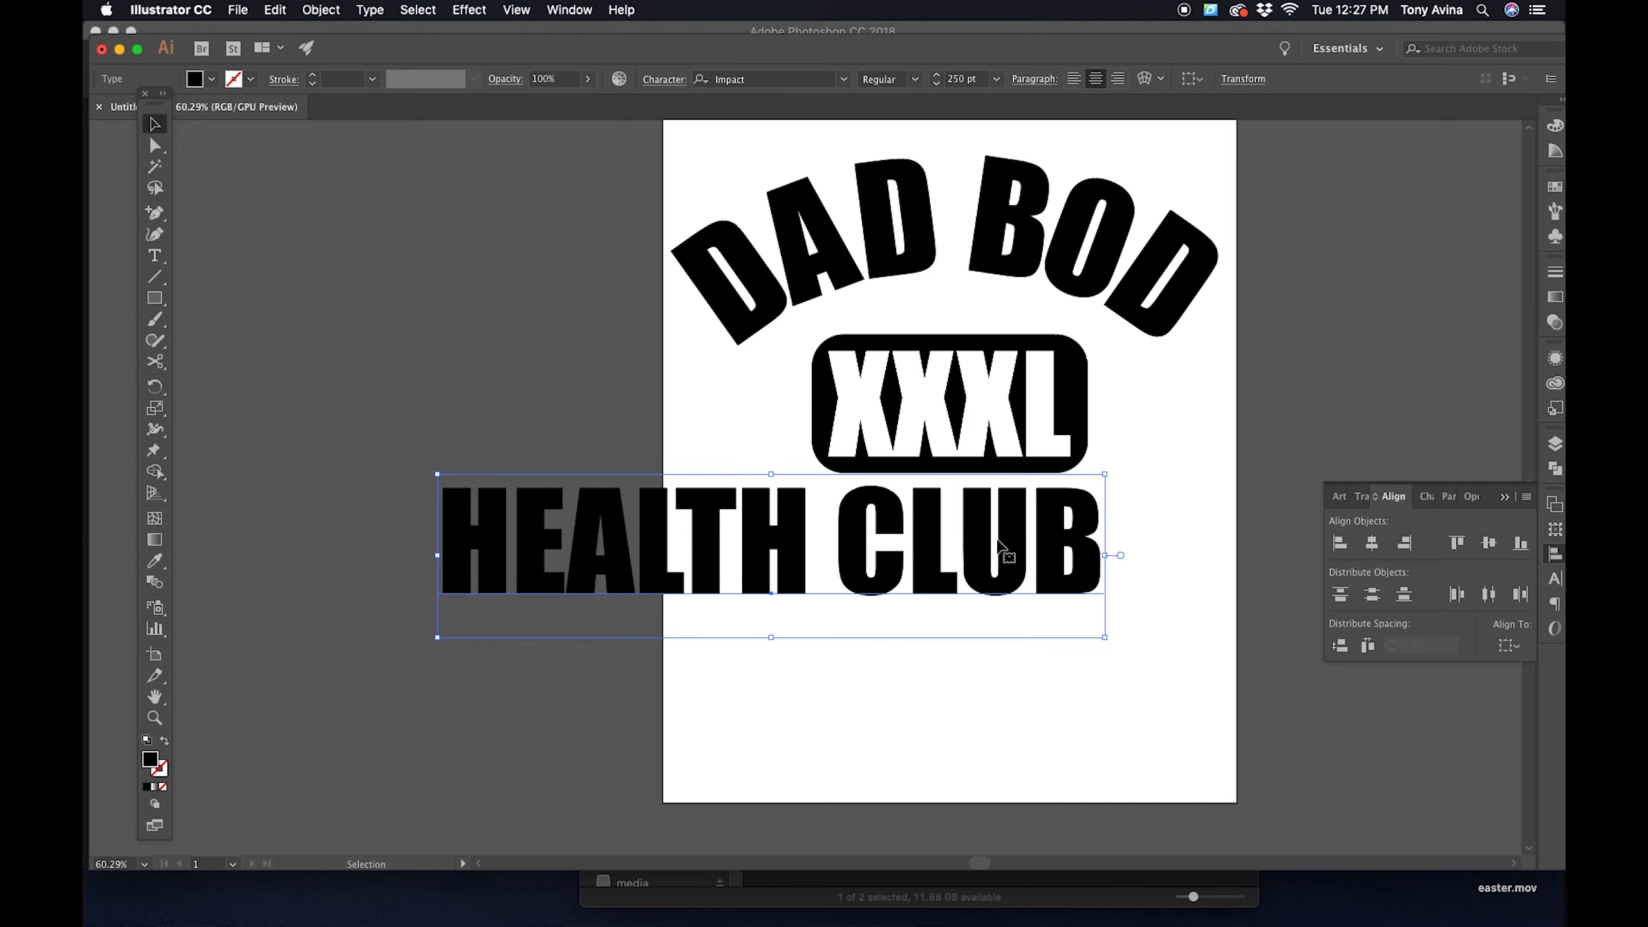
{"action": "mouse_move", "coordinate": [857, 495]}
{"action": "left_mouse_down"}
{"action": "mouse_move", "coordinate": [934, 522]}
{"action": "mouse_move", "coordinate": [1099, 529]}
{"action": "mouse_move", "coordinate": [1081, 537]}
{"action": "left_mouse_up"}
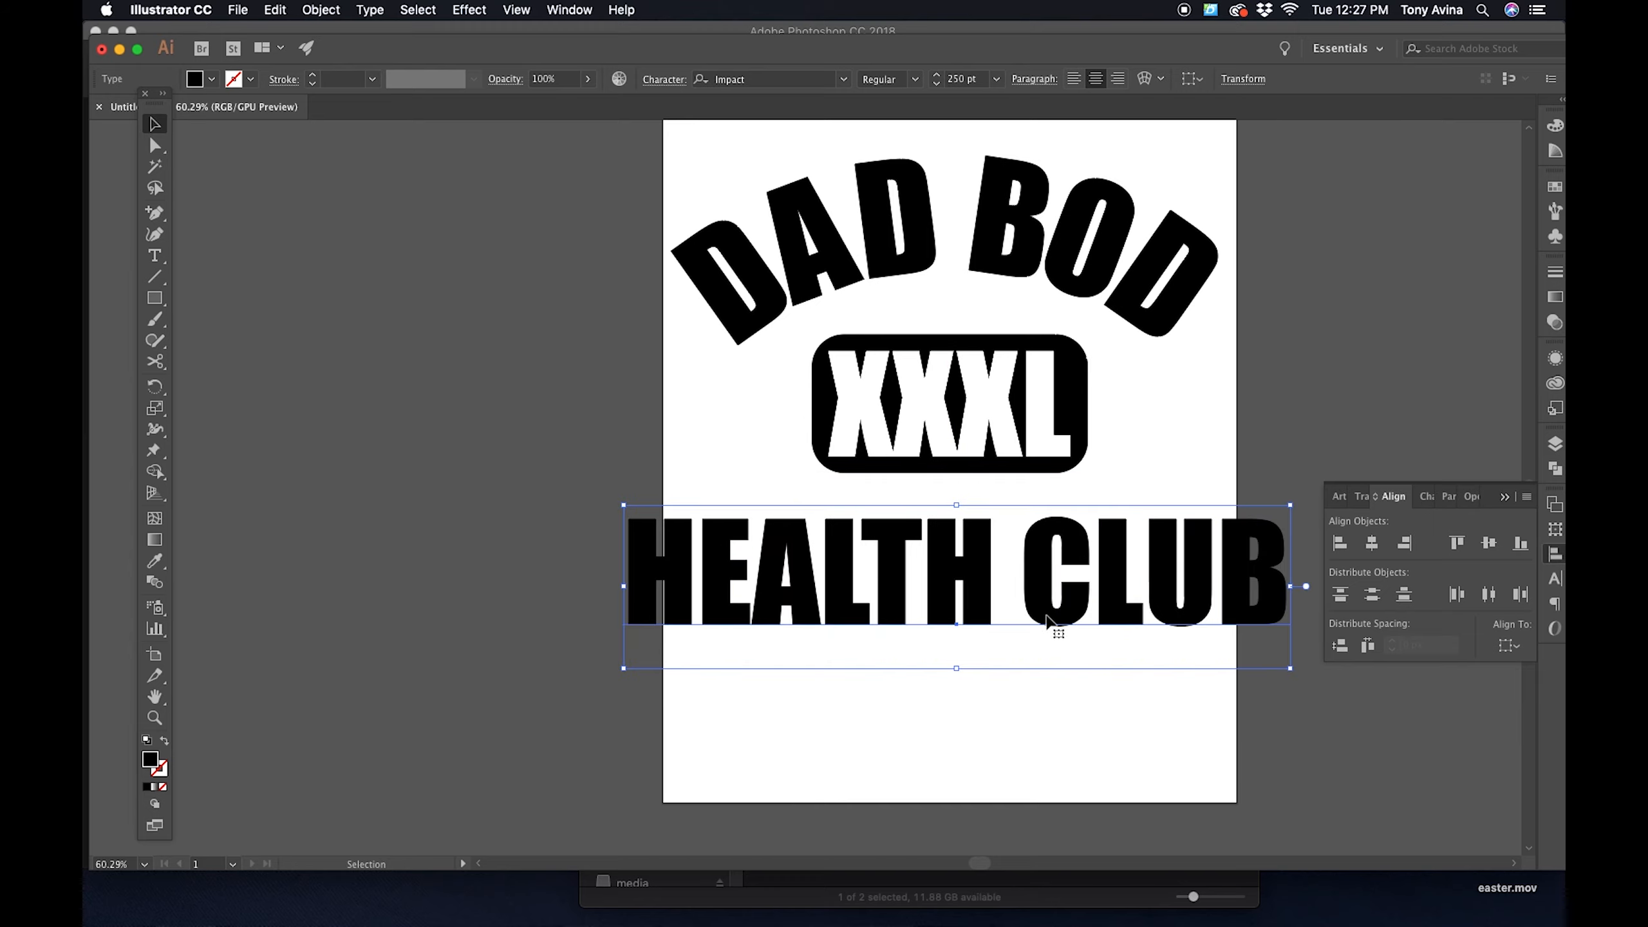
{"action": "left_click_drag", "start_coordinate": [1252, 543], "coordinate": [1246, 532]}
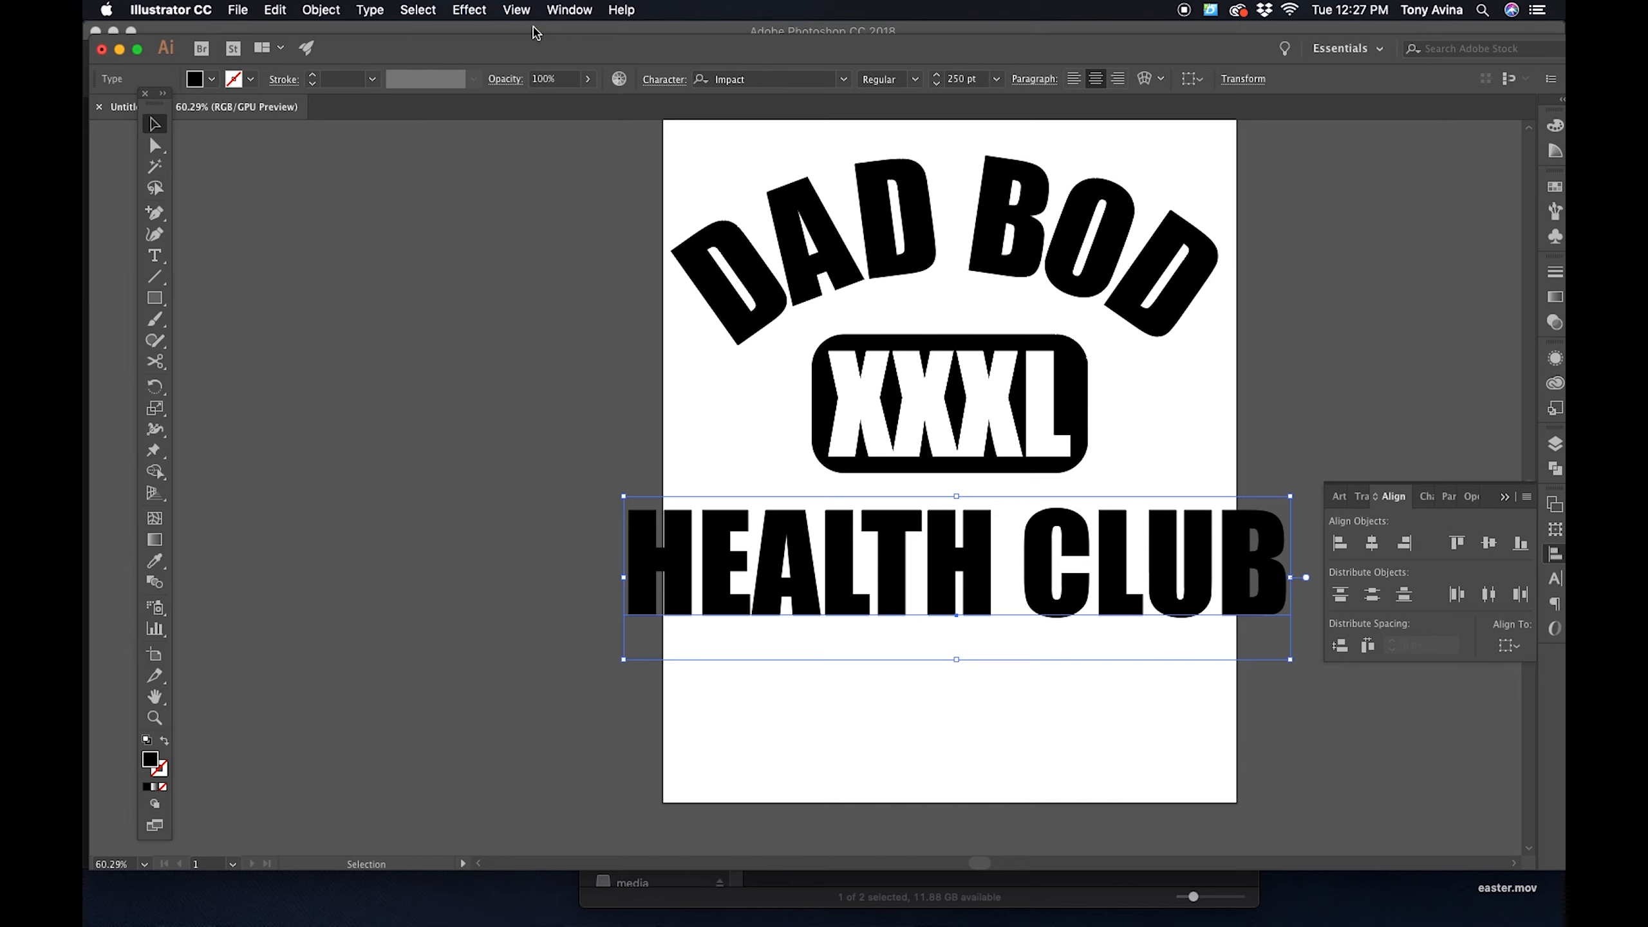
- Show the rulers and place two vertical guides at the outer left and right edges of the DAD BOD lettering
{"action": "key", "text": "super+r"}
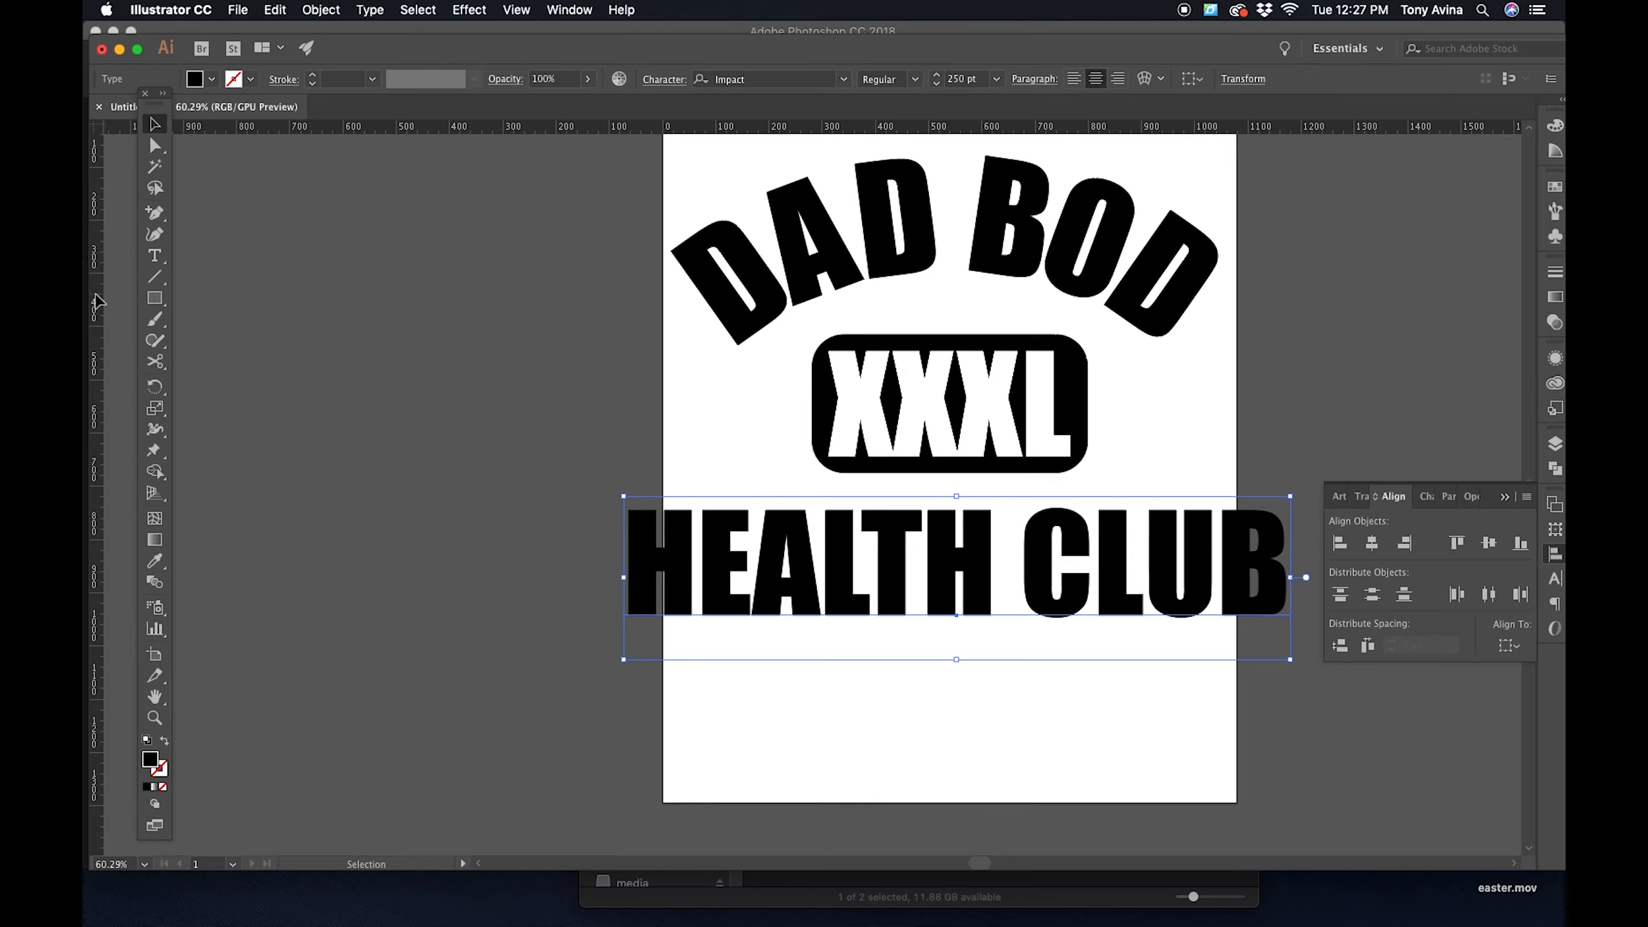
{"action": "left_click_drag", "start_coordinate": [97, 302], "coordinate": [1220, 283]}
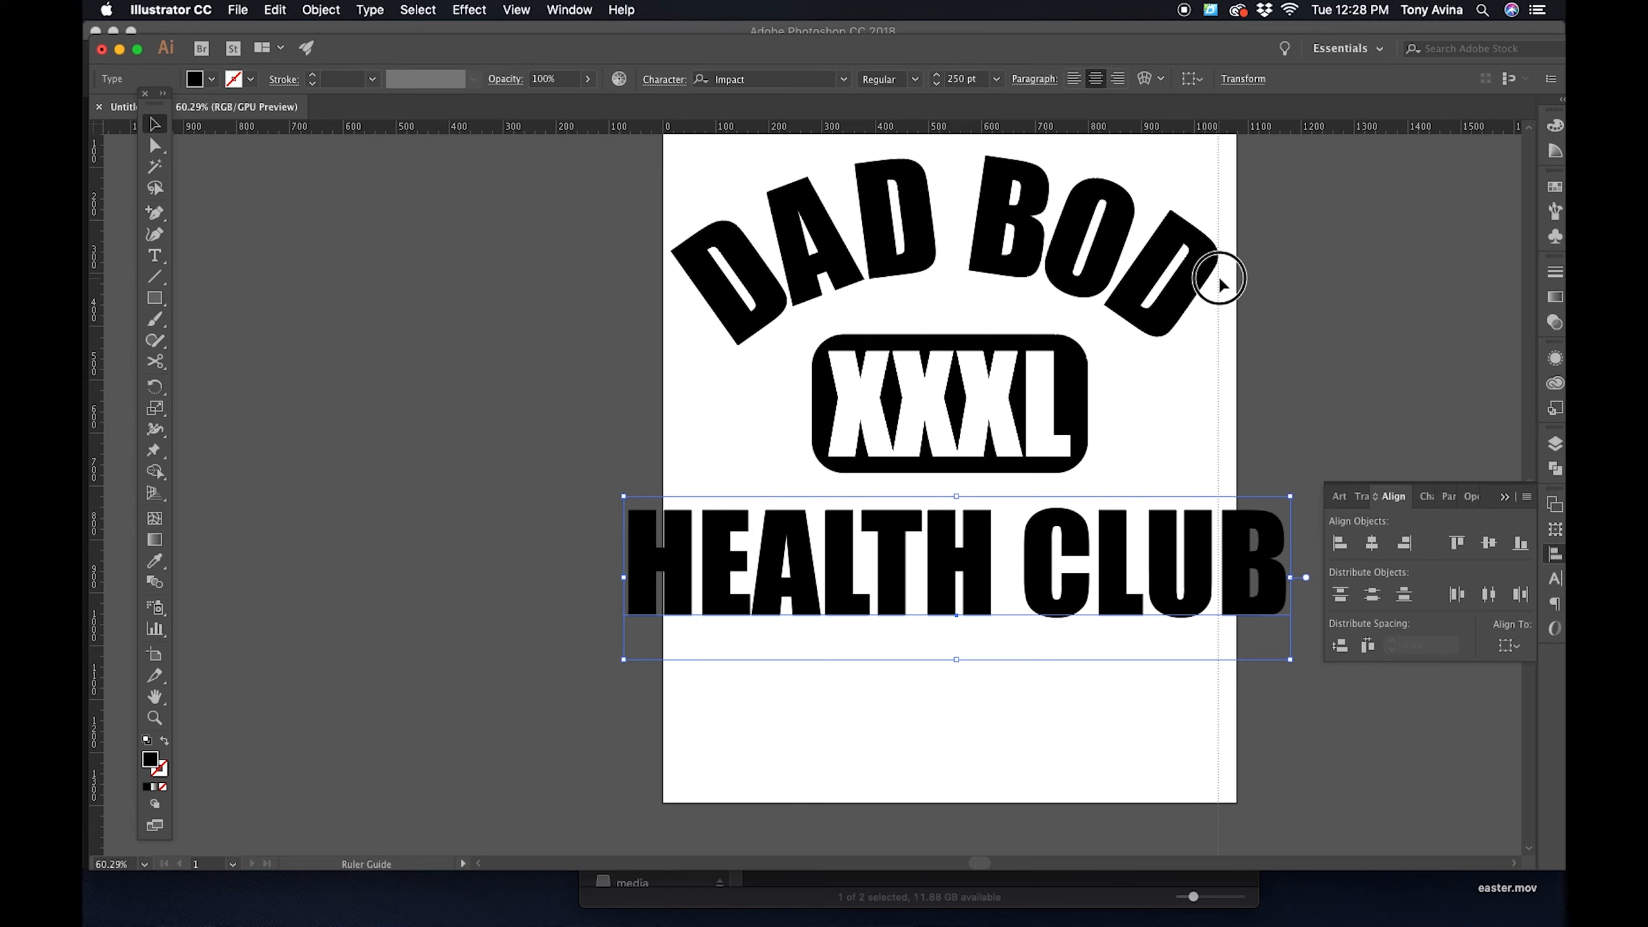
{"action": "left_click_drag", "start_coordinate": [1220, 284], "coordinate": [1219, 286]}
{"action": "left_click_drag", "start_coordinate": [102, 478], "coordinate": [671, 335]}
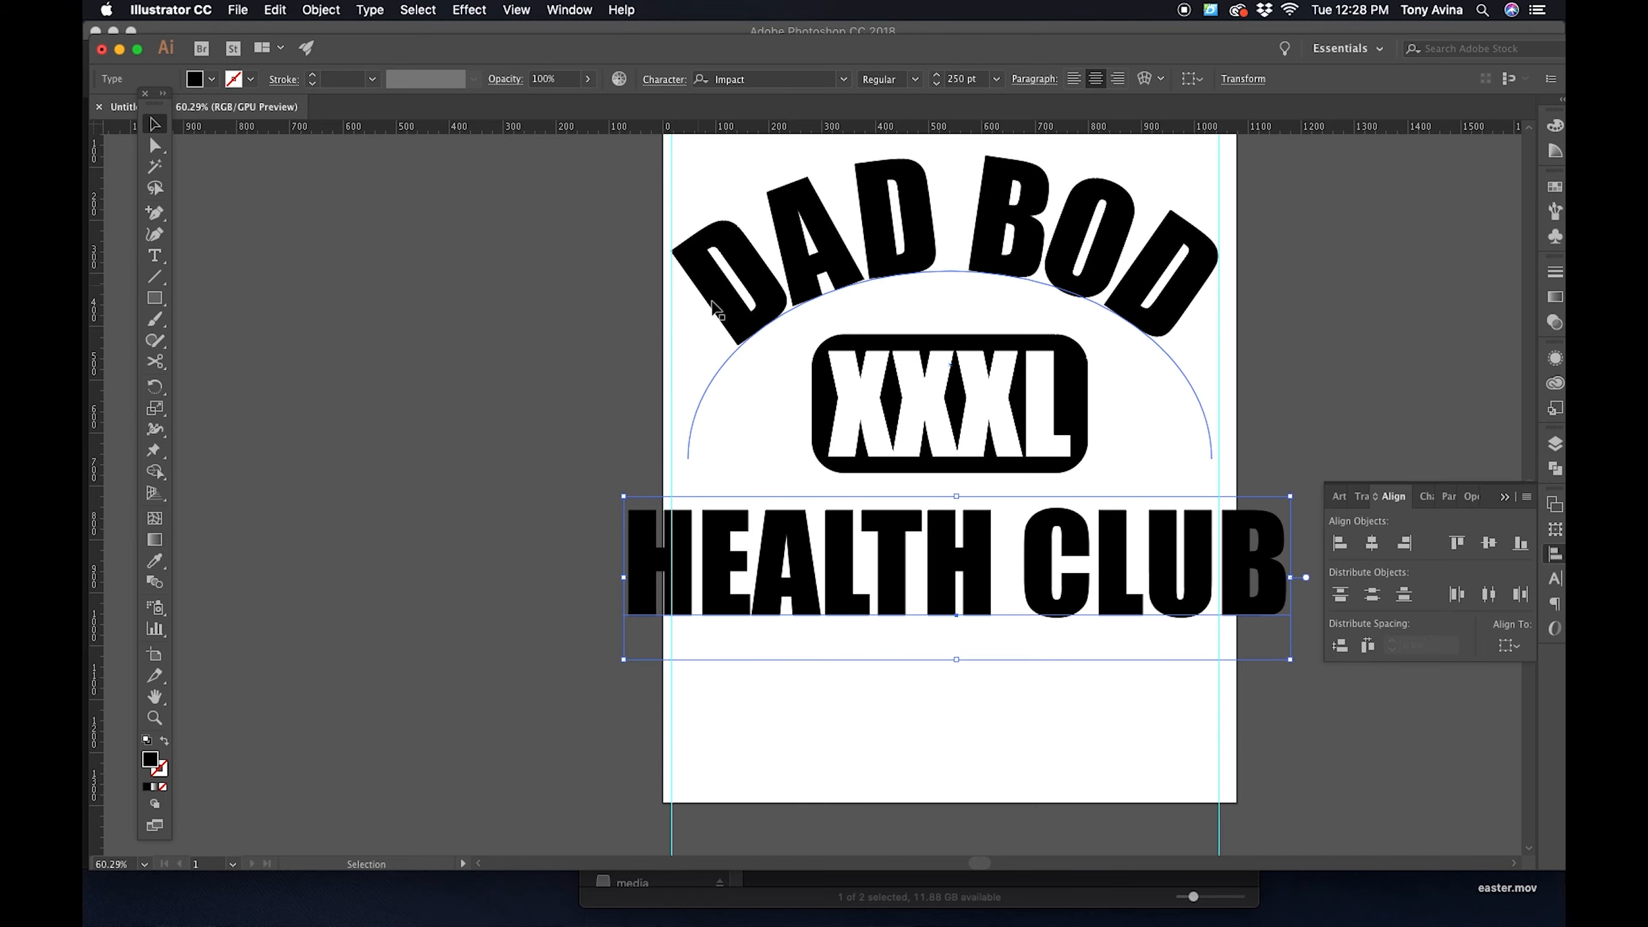
- Scale the HEALTH CLUB text down to span the two vertical guides, nudging it left to line up
{"action": "left_click", "coordinate": [834, 685]}
{"action": "left_click", "coordinate": [835, 545]}
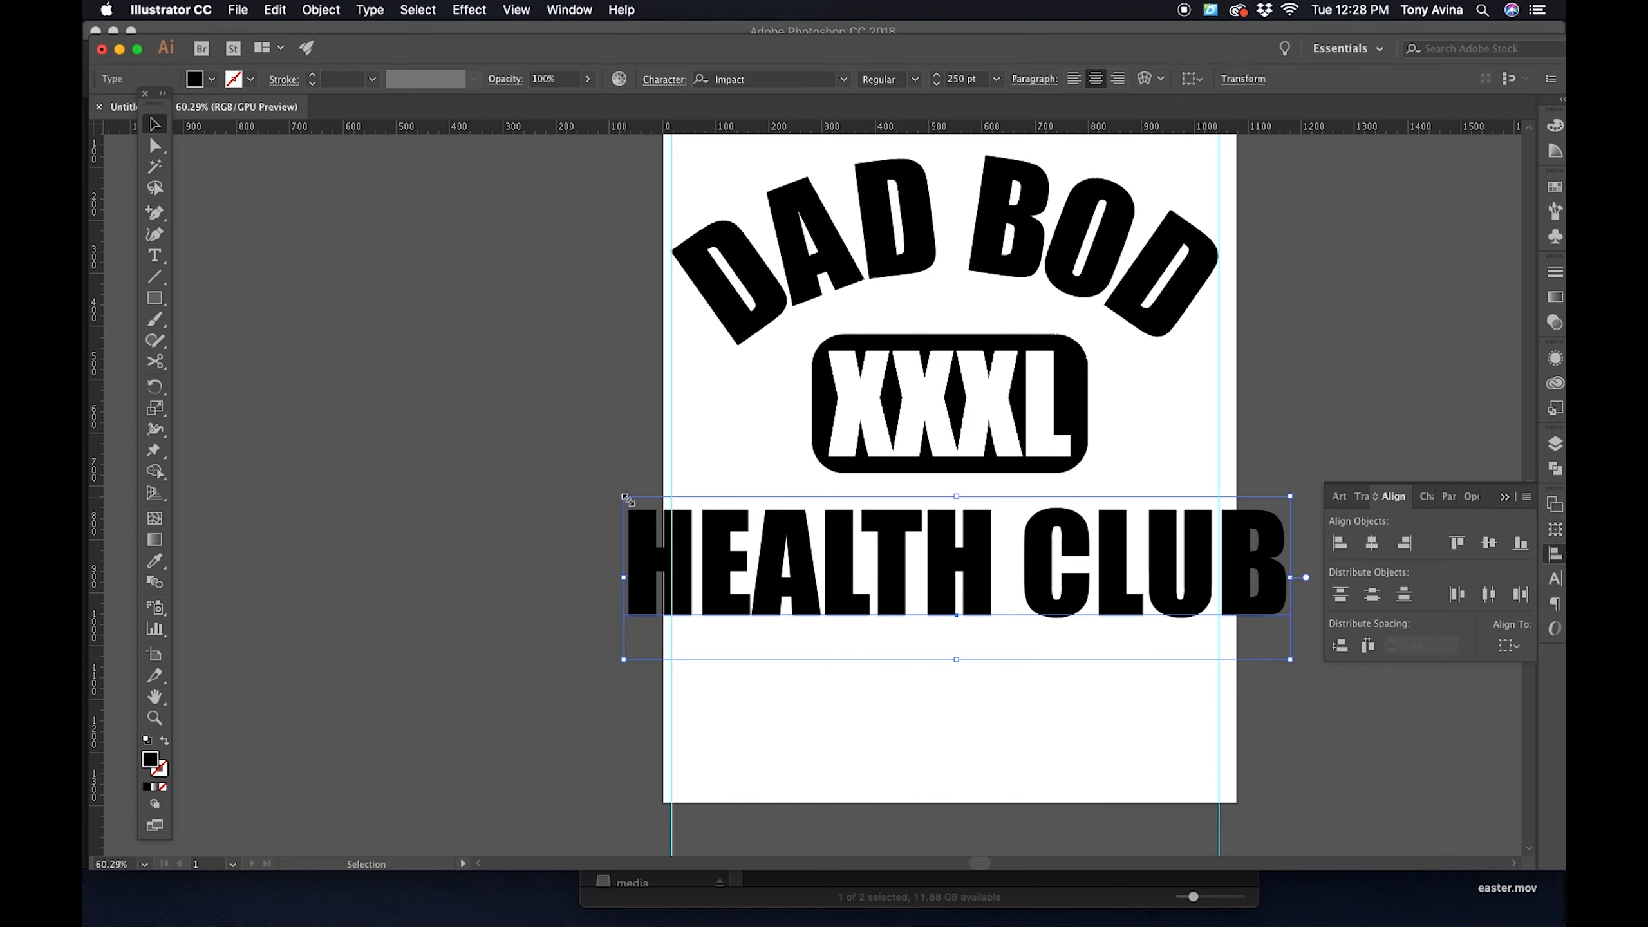
{"action": "left_click_drag", "start_coordinate": [624, 495], "coordinate": [654, 510]}
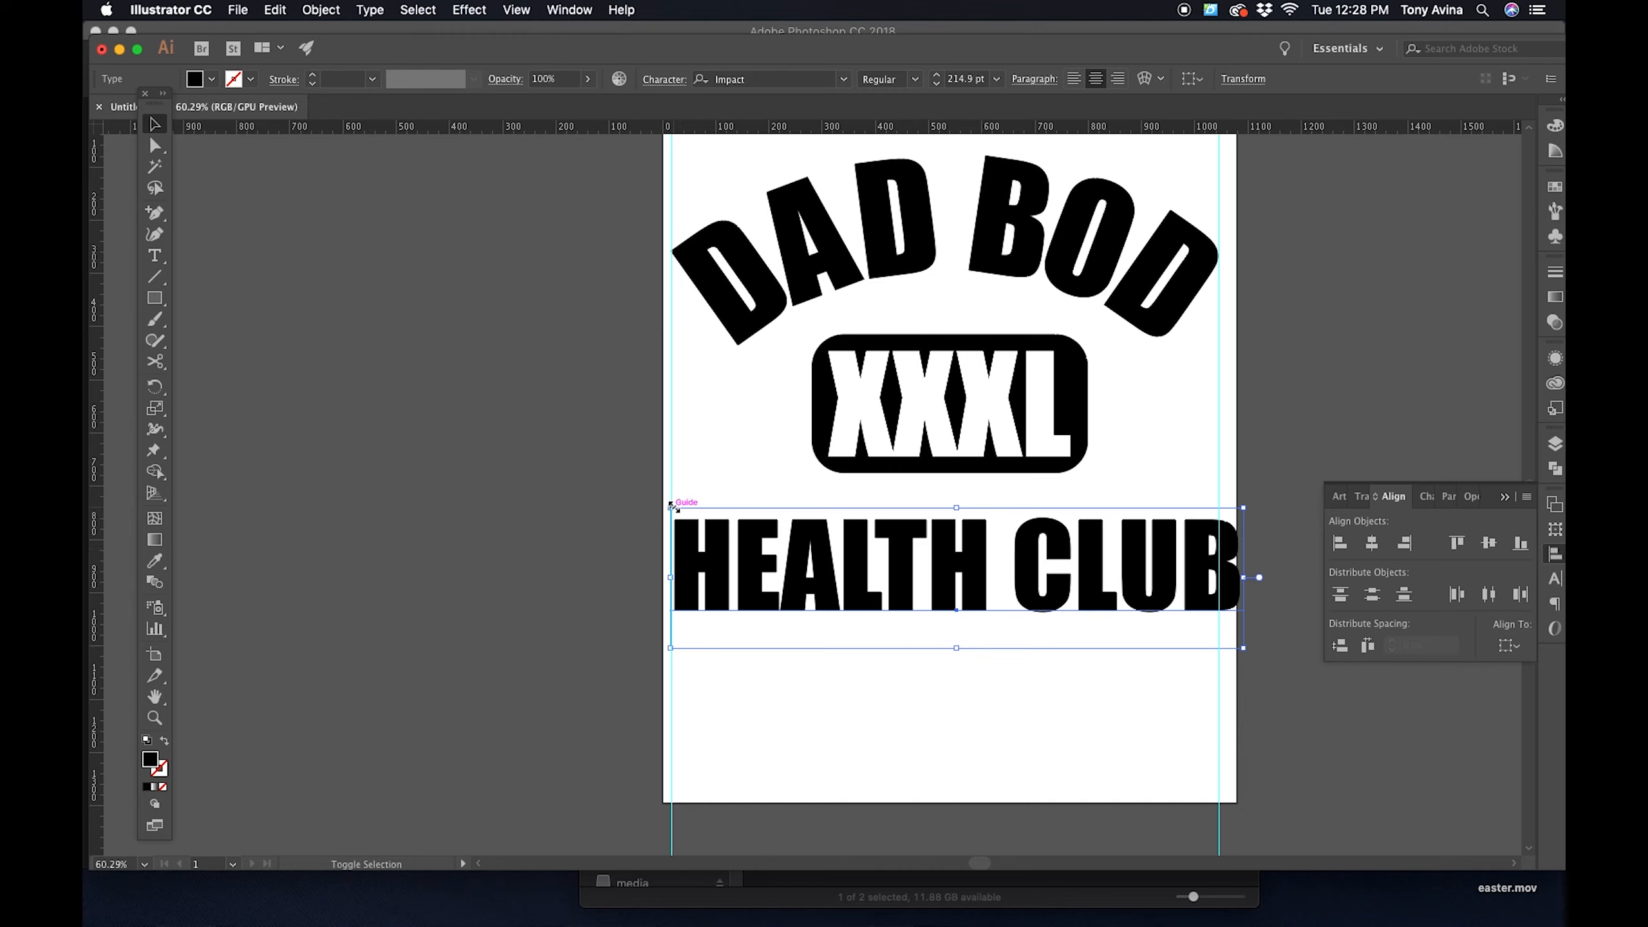
{"action": "key", "text": "Left"}
{"action": "key", "text": "Left"}
{"action": "key", "text": "Left"}
{"action": "key", "text": "Left"}
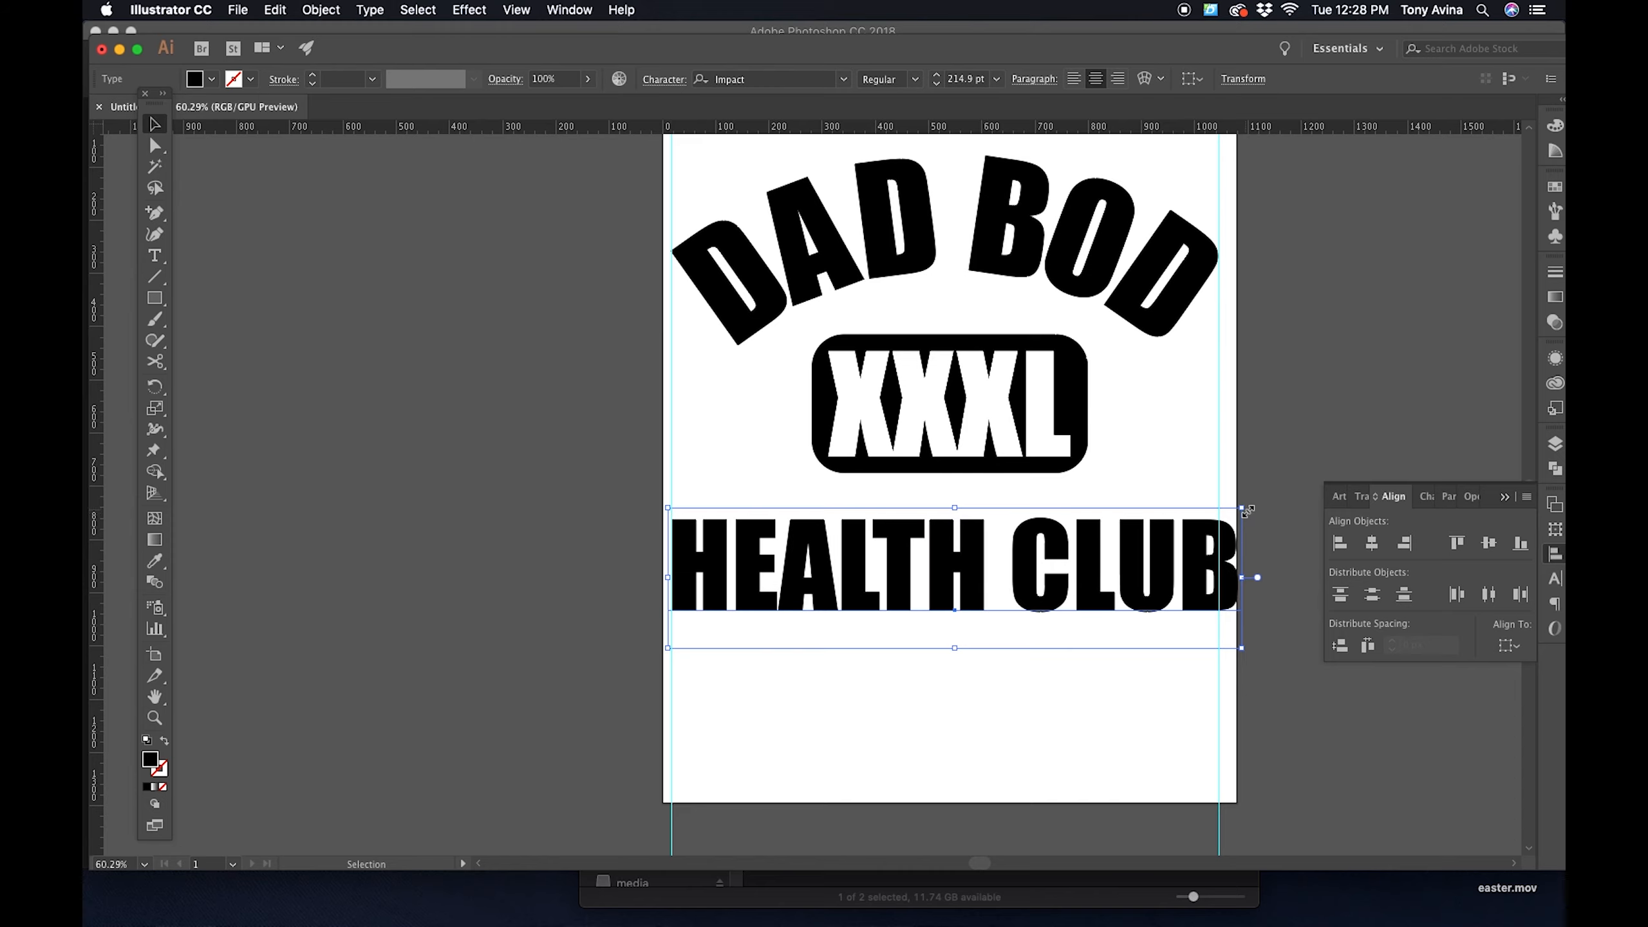
{"action": "left_click", "coordinate": [1246, 506]}
{"action": "left_click_drag", "start_coordinate": [1246, 507], "coordinate": [1226, 509]}
{"action": "left_click", "coordinate": [1273, 485]}
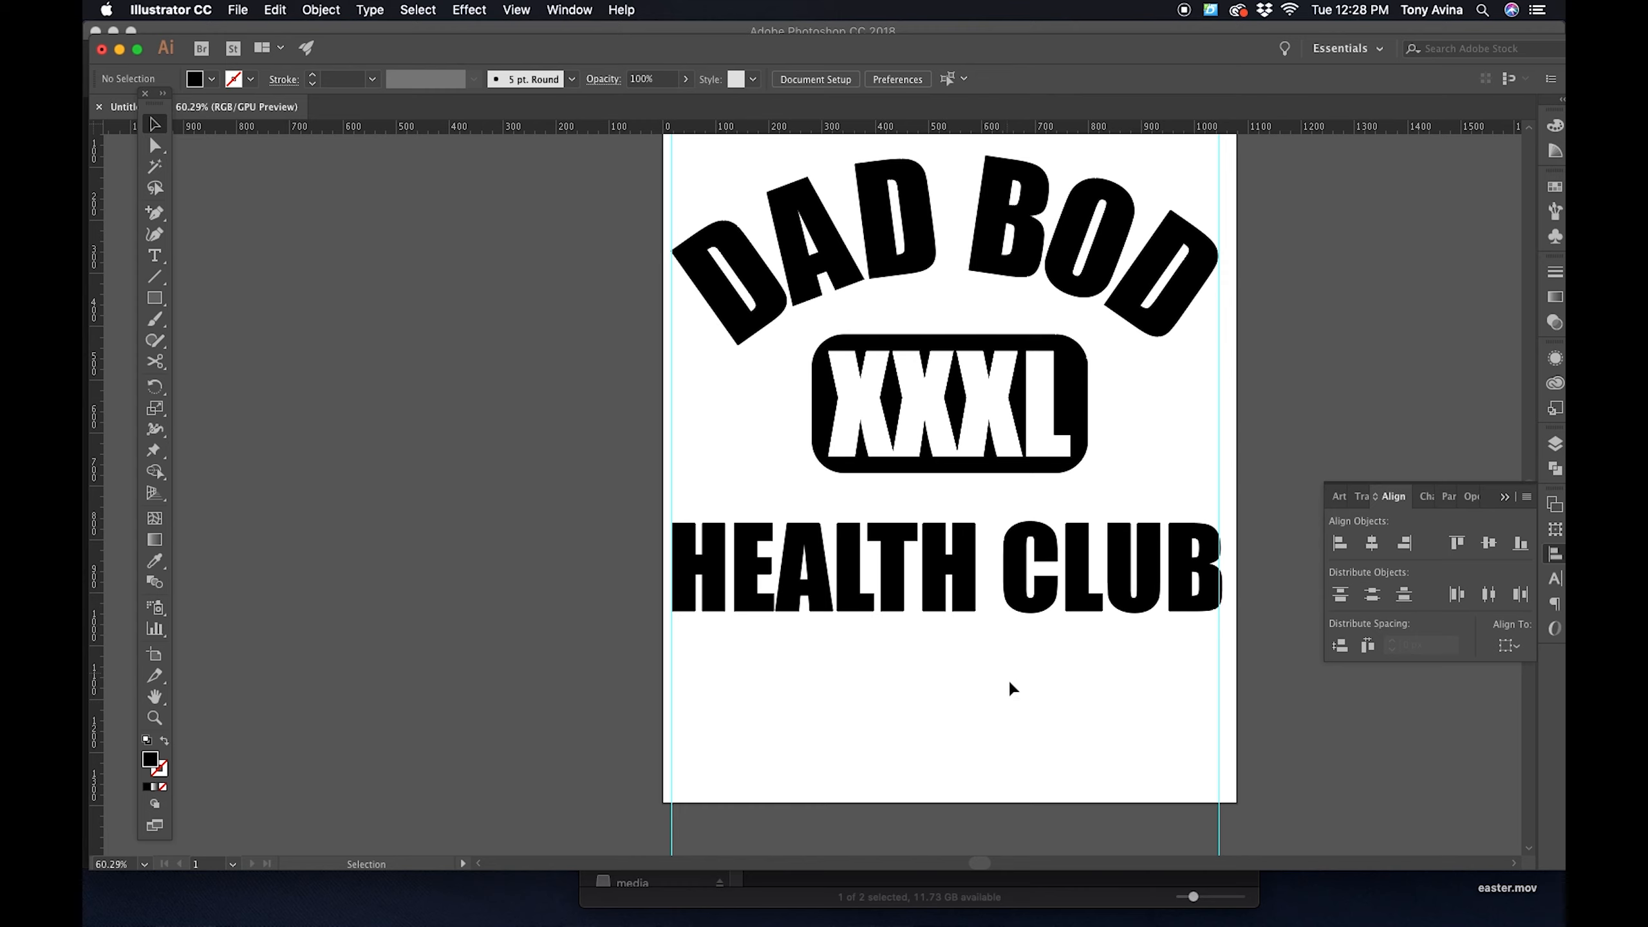
- Duplicate the rounded rectangle with its XXXL lettering onto the empty canvas to the right of the artboard
{"action": "scroll", "coordinate": [1010, 687], "scroll_direction": "up", "scroll_amount": 2}
{"action": "scroll", "coordinate": [1009, 687], "scroll_direction": "right", "scroll_amount": 2}
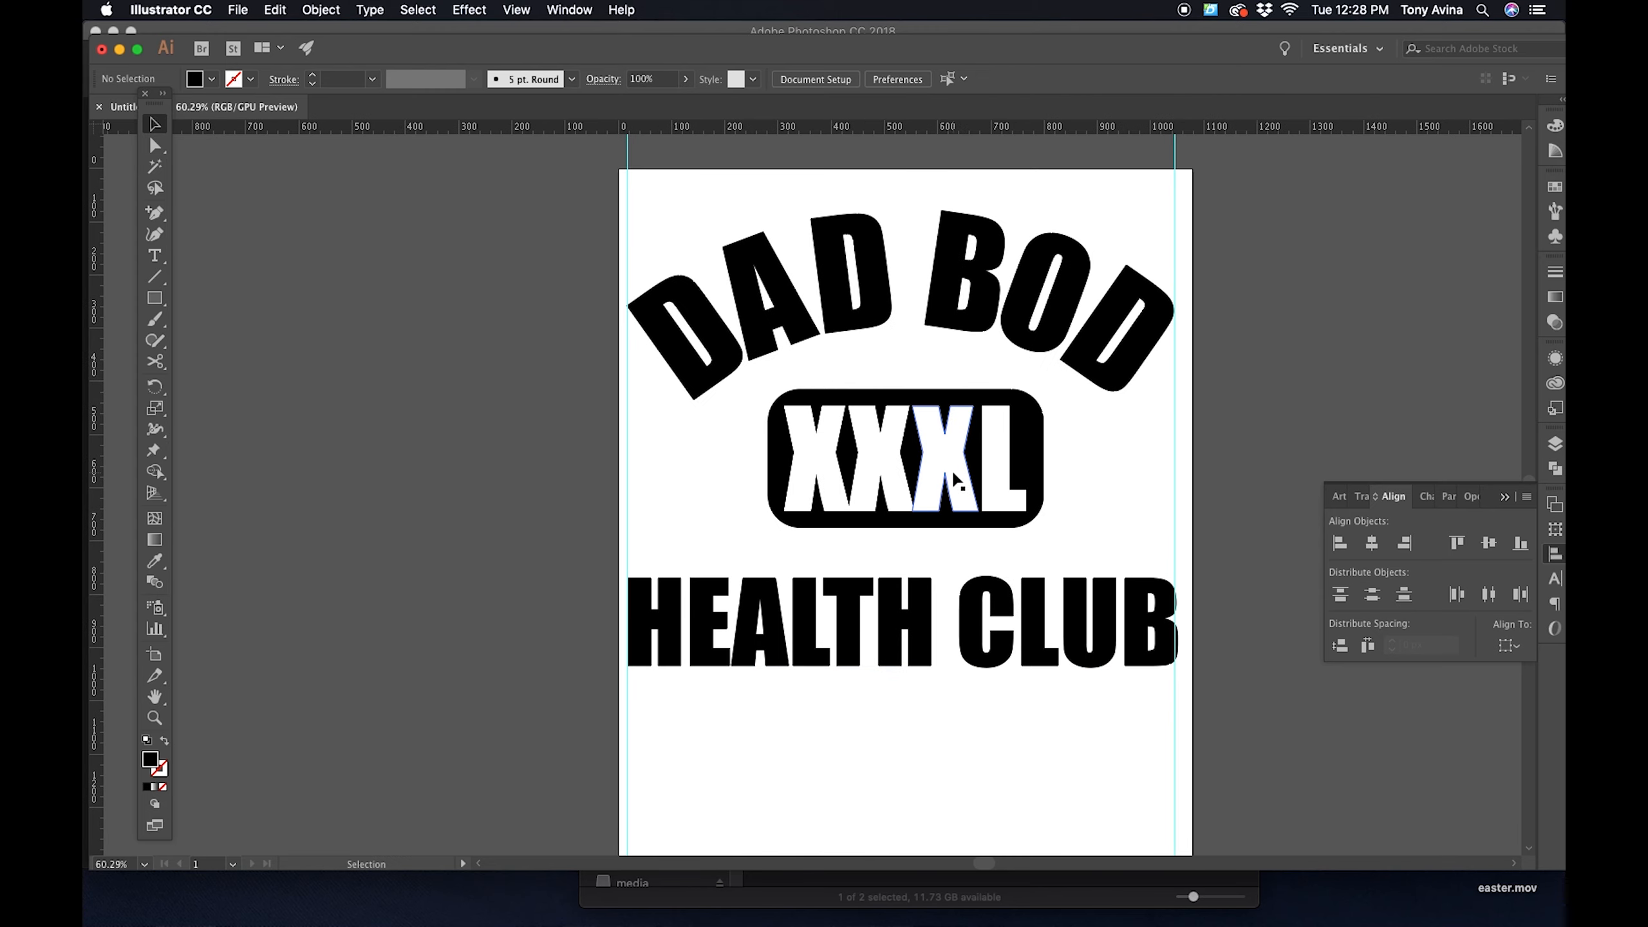
{"action": "scroll", "coordinate": [1077, 478], "scroll_direction": "right", "scroll_amount": 5}
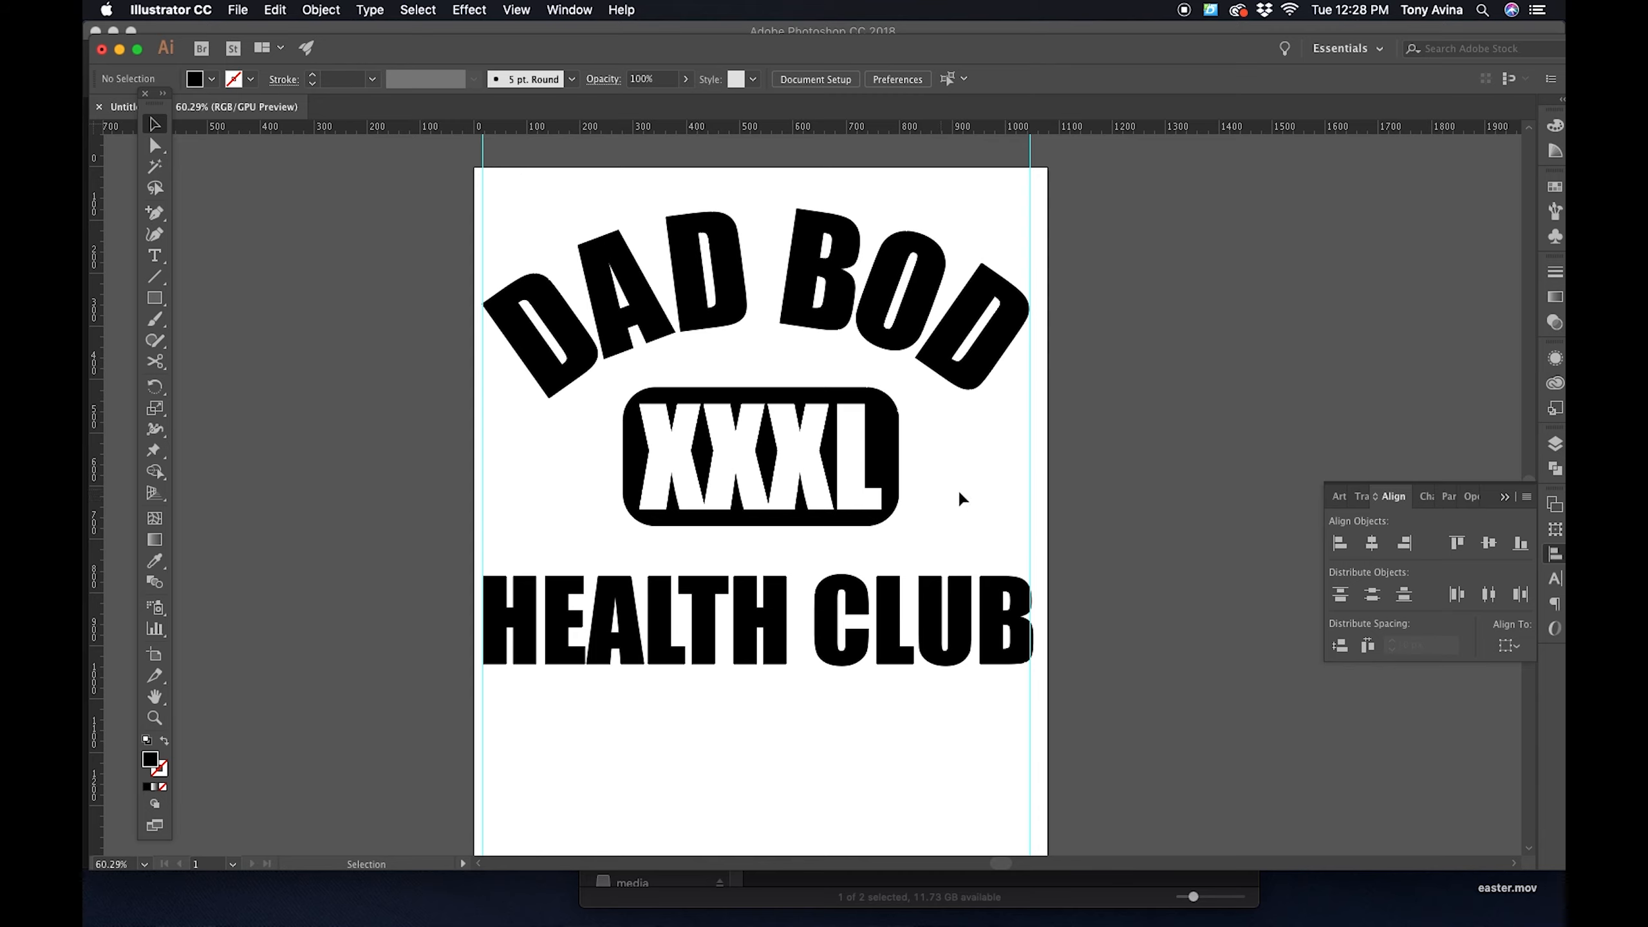
{"action": "left_click", "coordinate": [818, 477]}
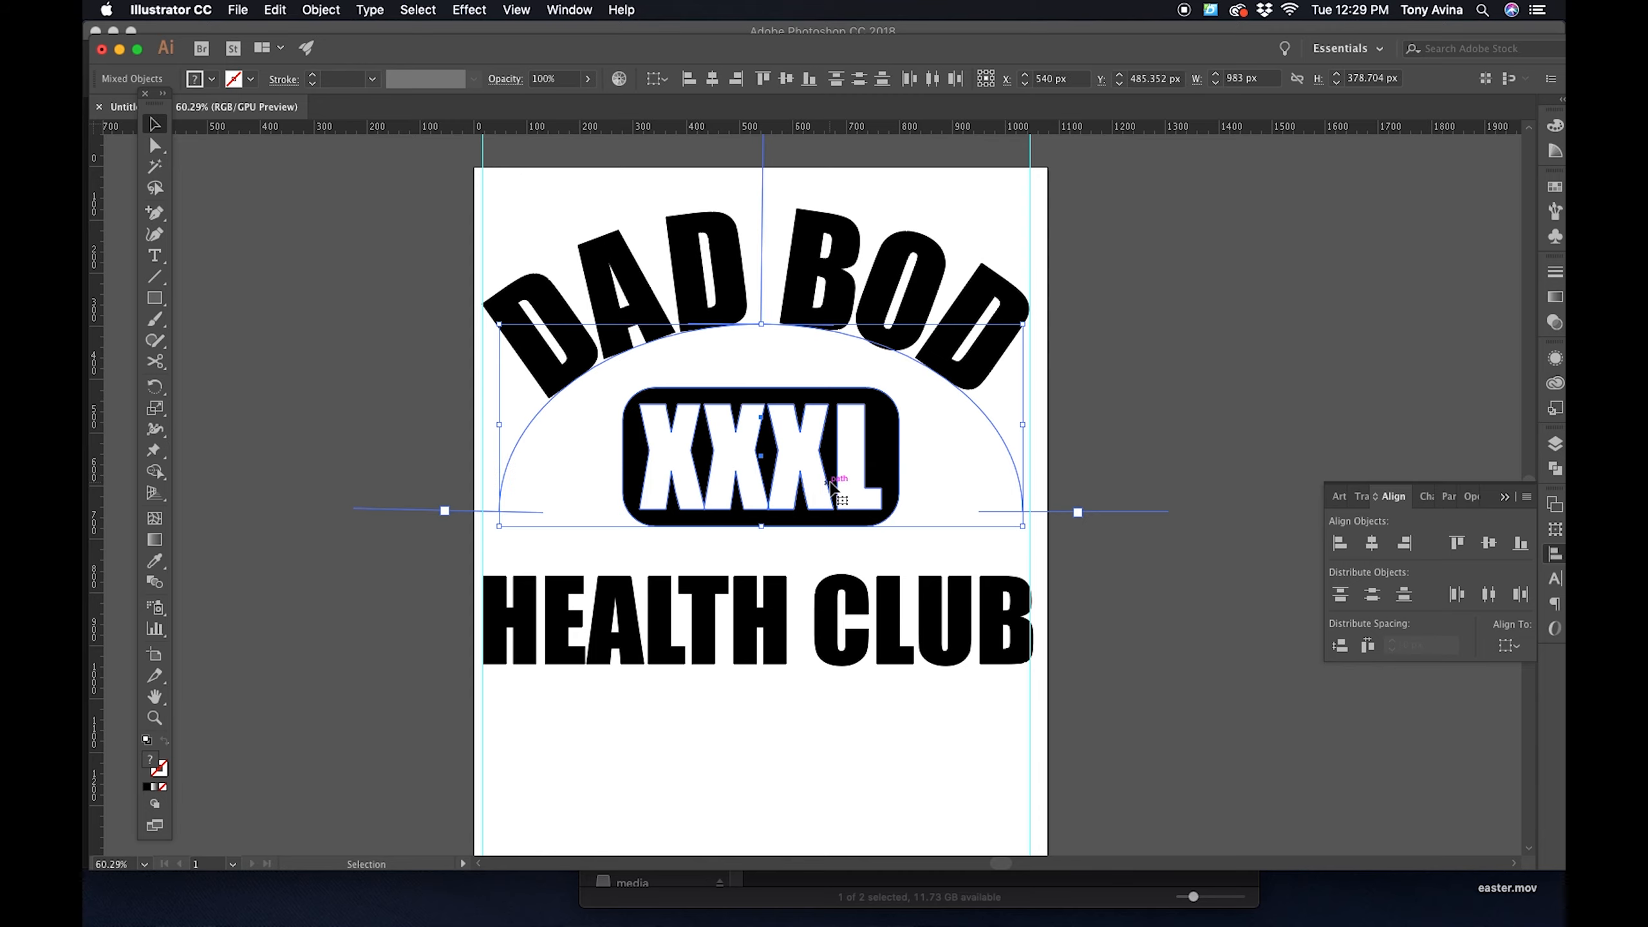
{"action": "left_click", "coordinate": [1269, 338]}
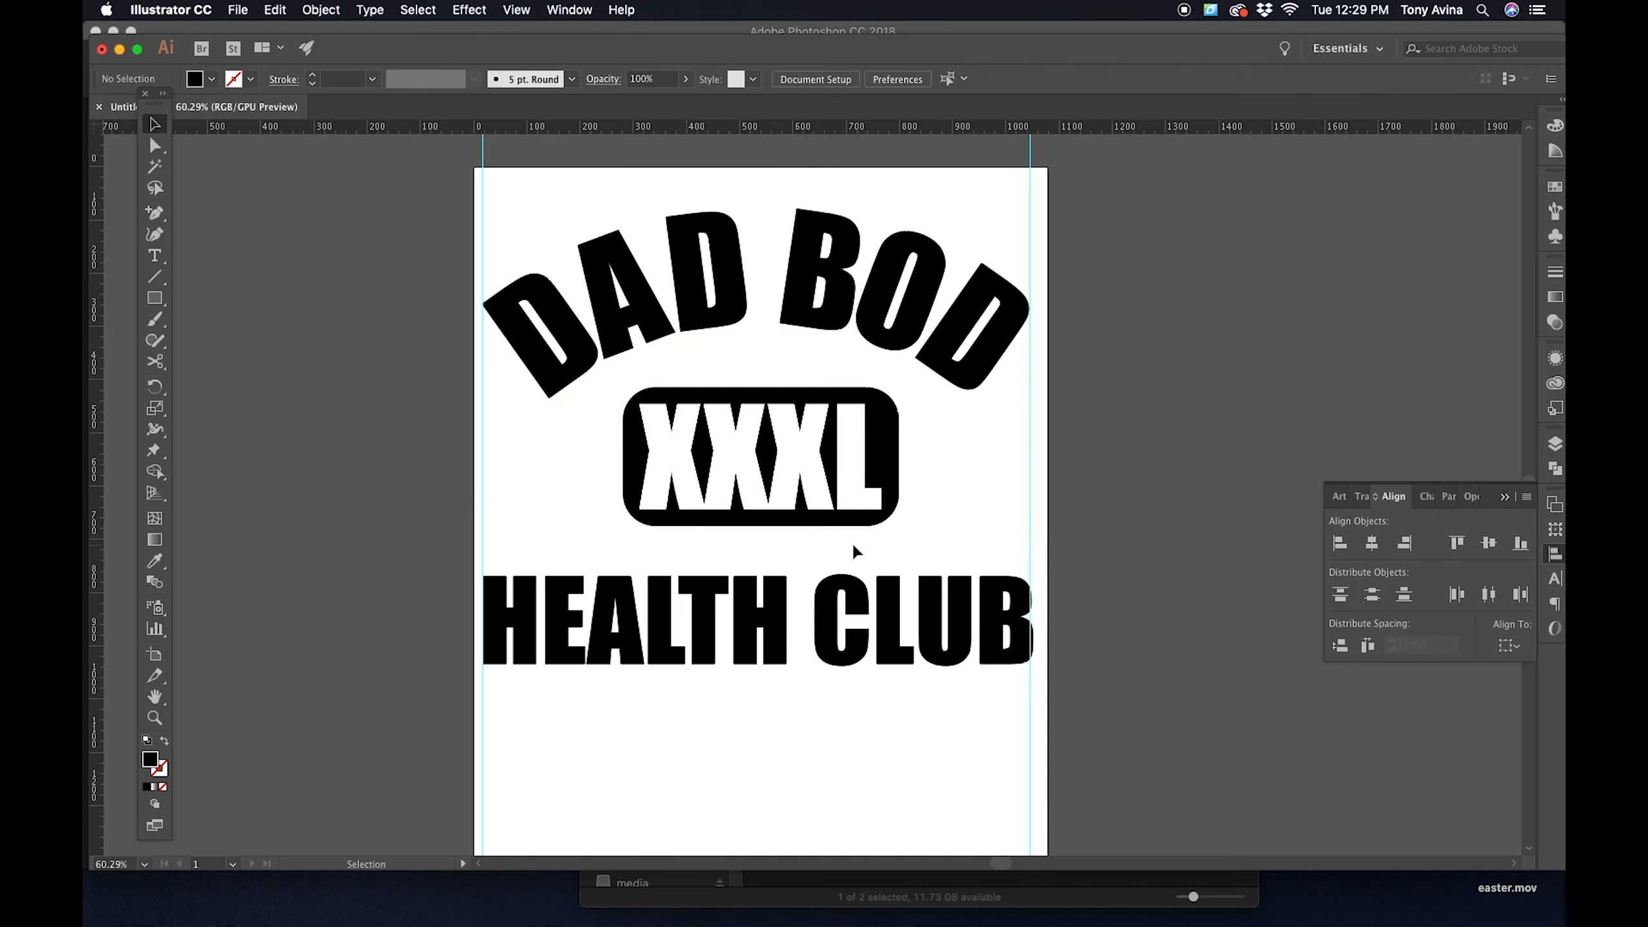
{"action": "left_click", "coordinate": [839, 434]}
{"action": "left_click_drag", "start_coordinate": [896, 448], "coordinate": [1401, 399]}
{"action": "left_click", "coordinate": [1232, 340]}
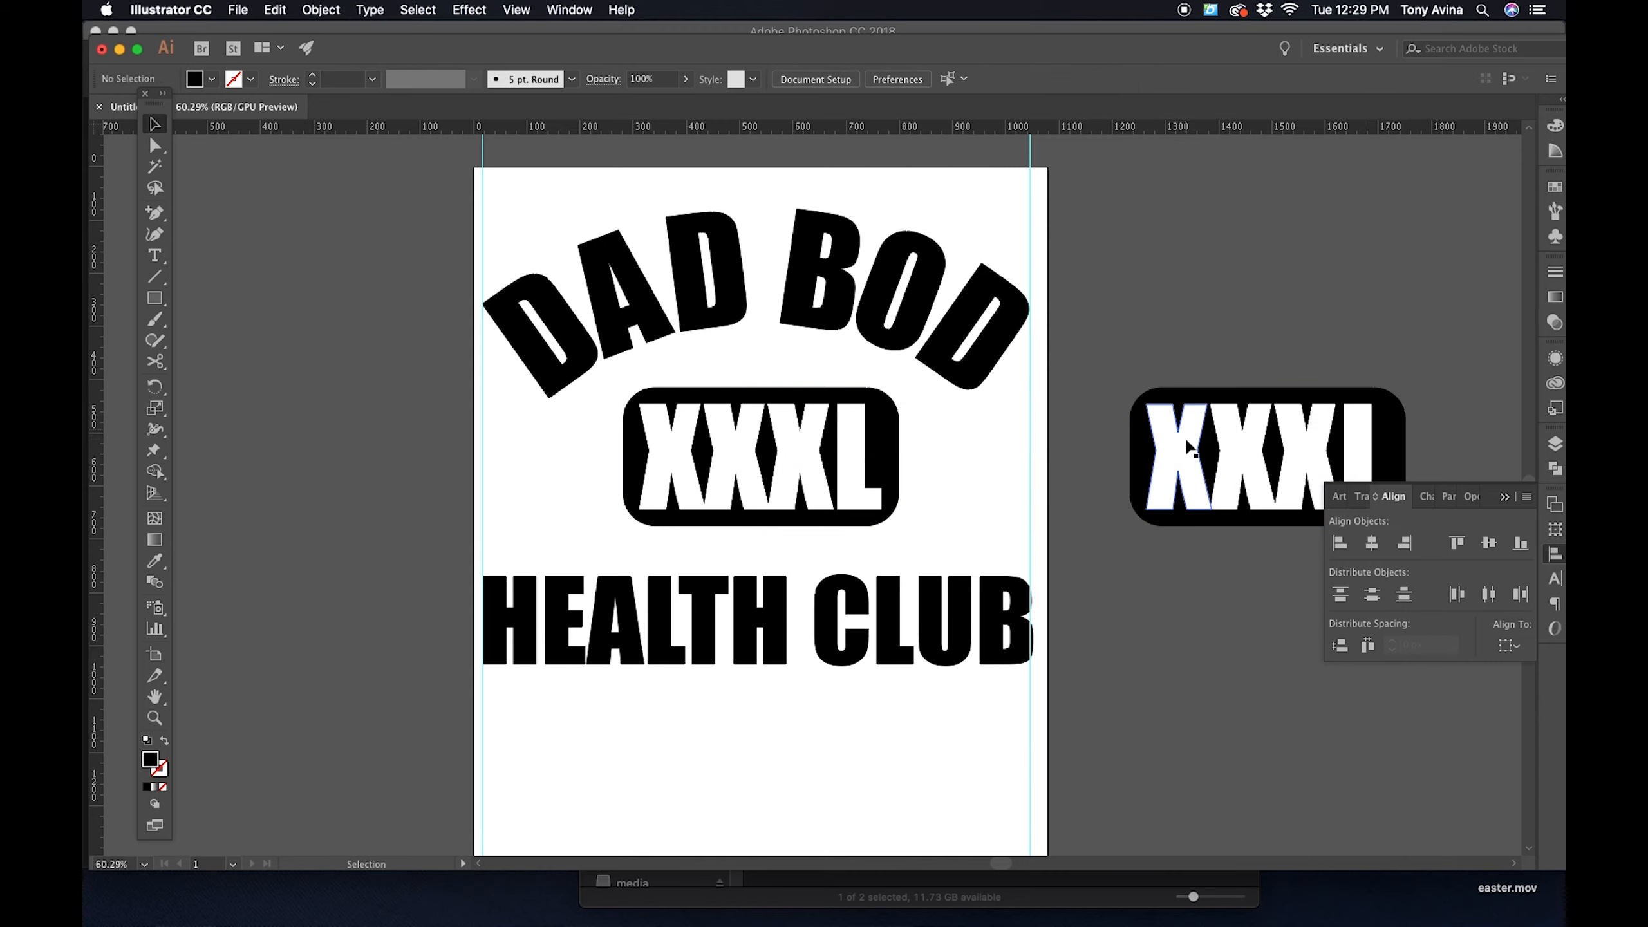
- Try moving the duplicated rectangle away from its white XXXL letters, and undo the move
{"action": "left_click", "coordinate": [1179, 453]}
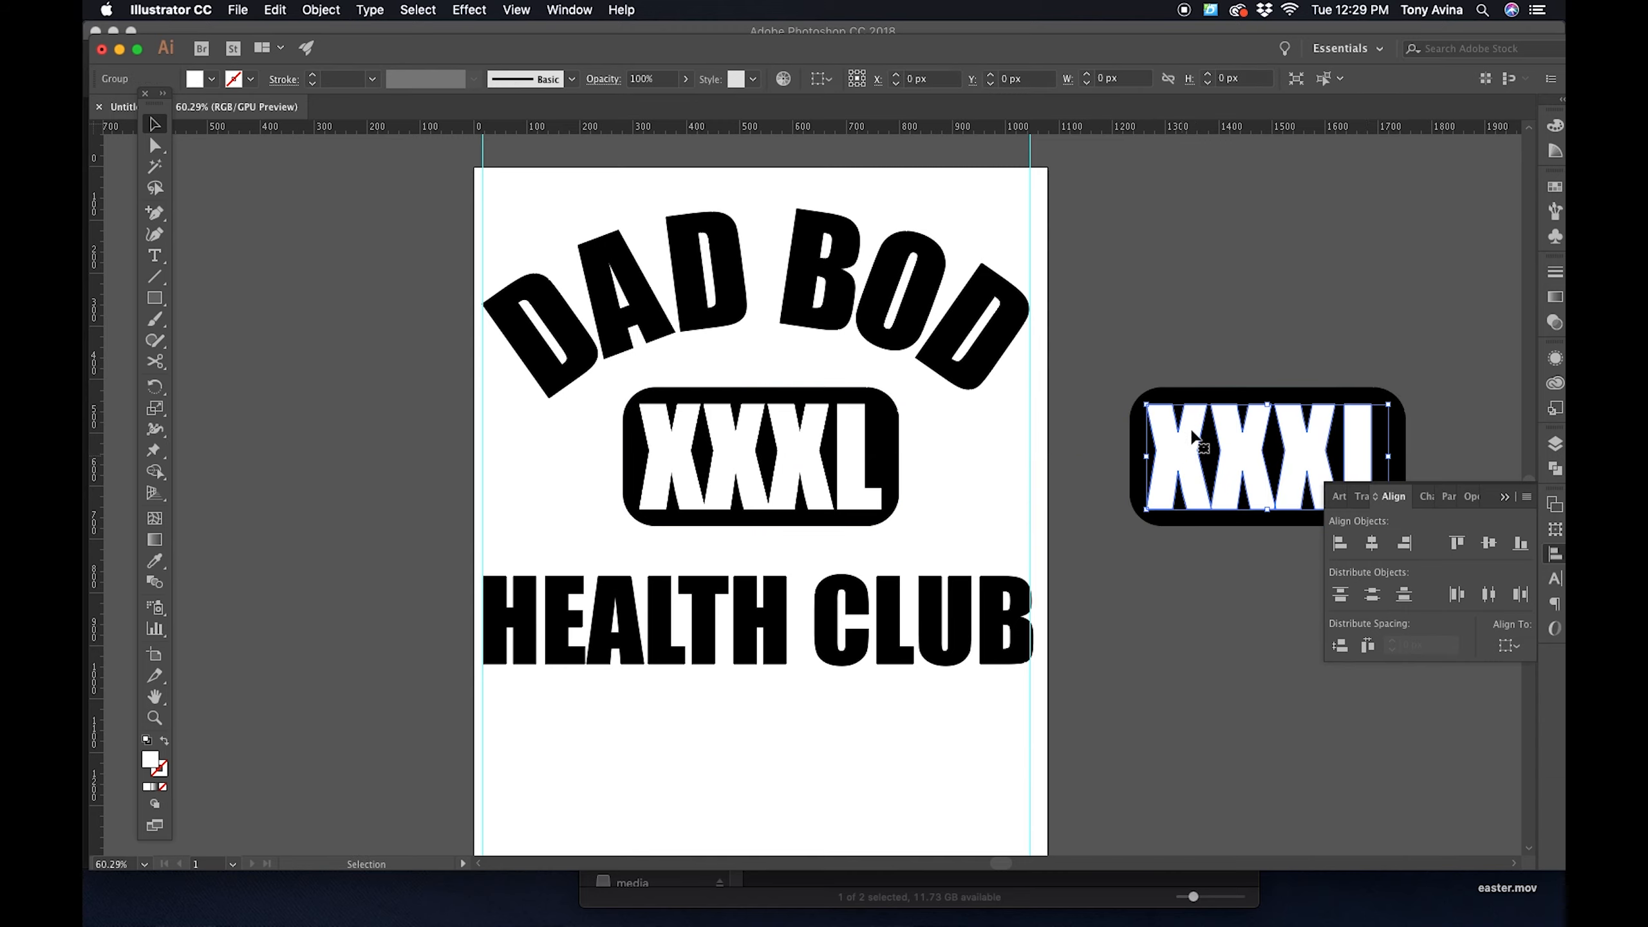
{"action": "left_click", "coordinate": [1205, 348]}
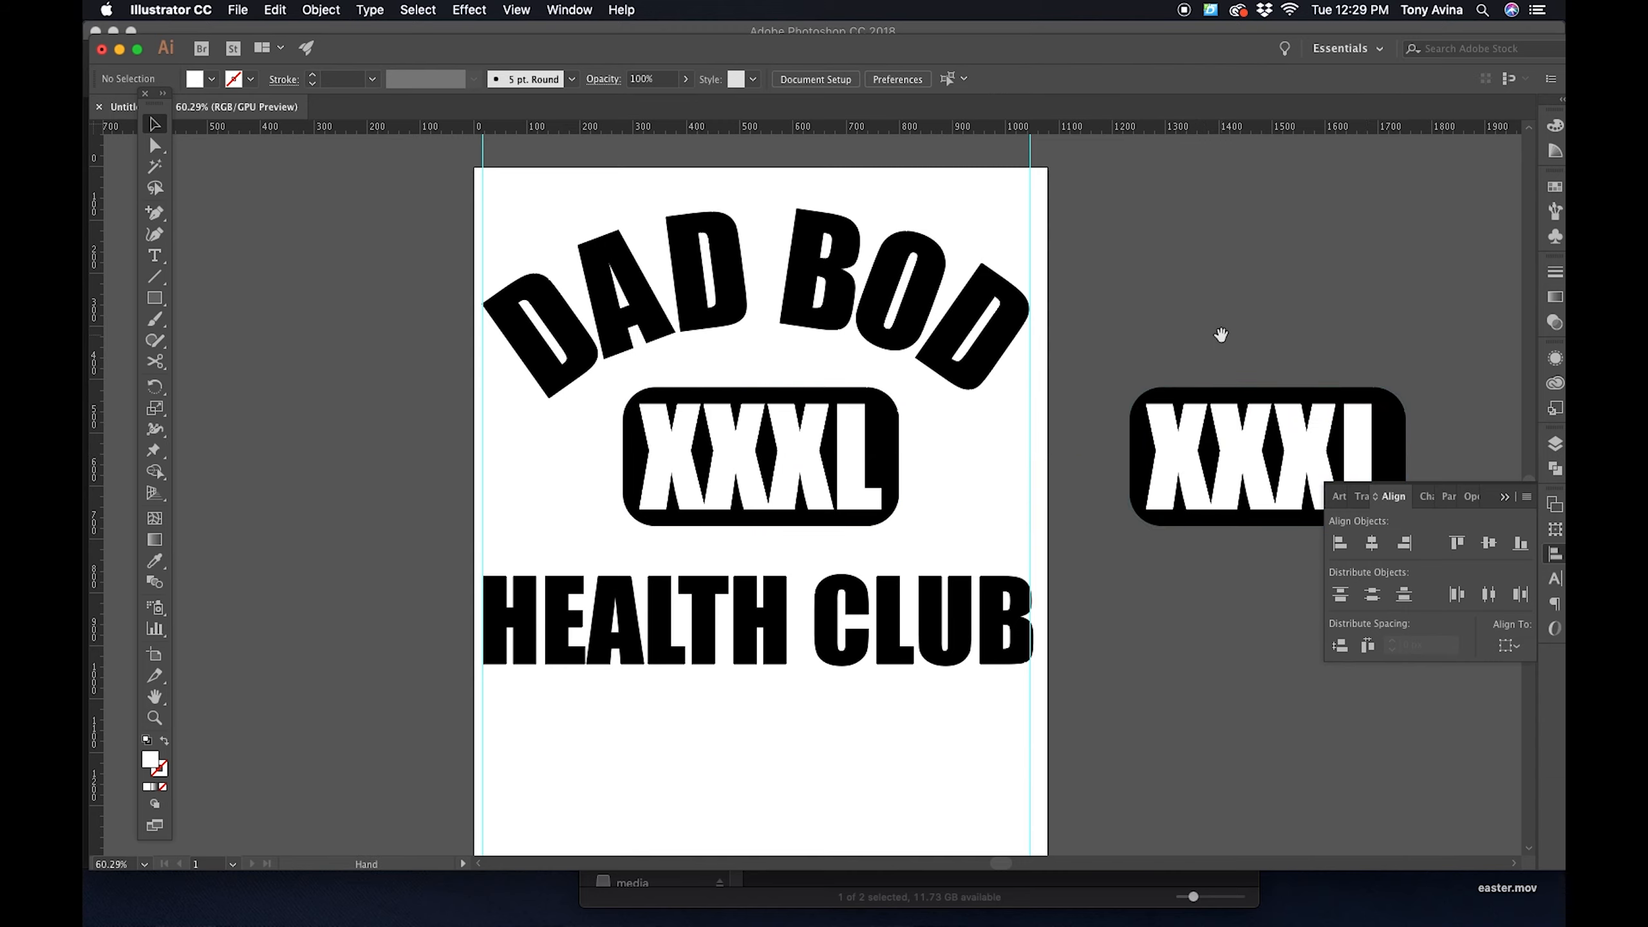
{"action": "scroll", "coordinate": [1213, 343], "scroll_direction": "right", "scroll_amount": 3}
{"action": "left_click_drag", "start_coordinate": [1050, 430], "coordinate": [1149, 480]}
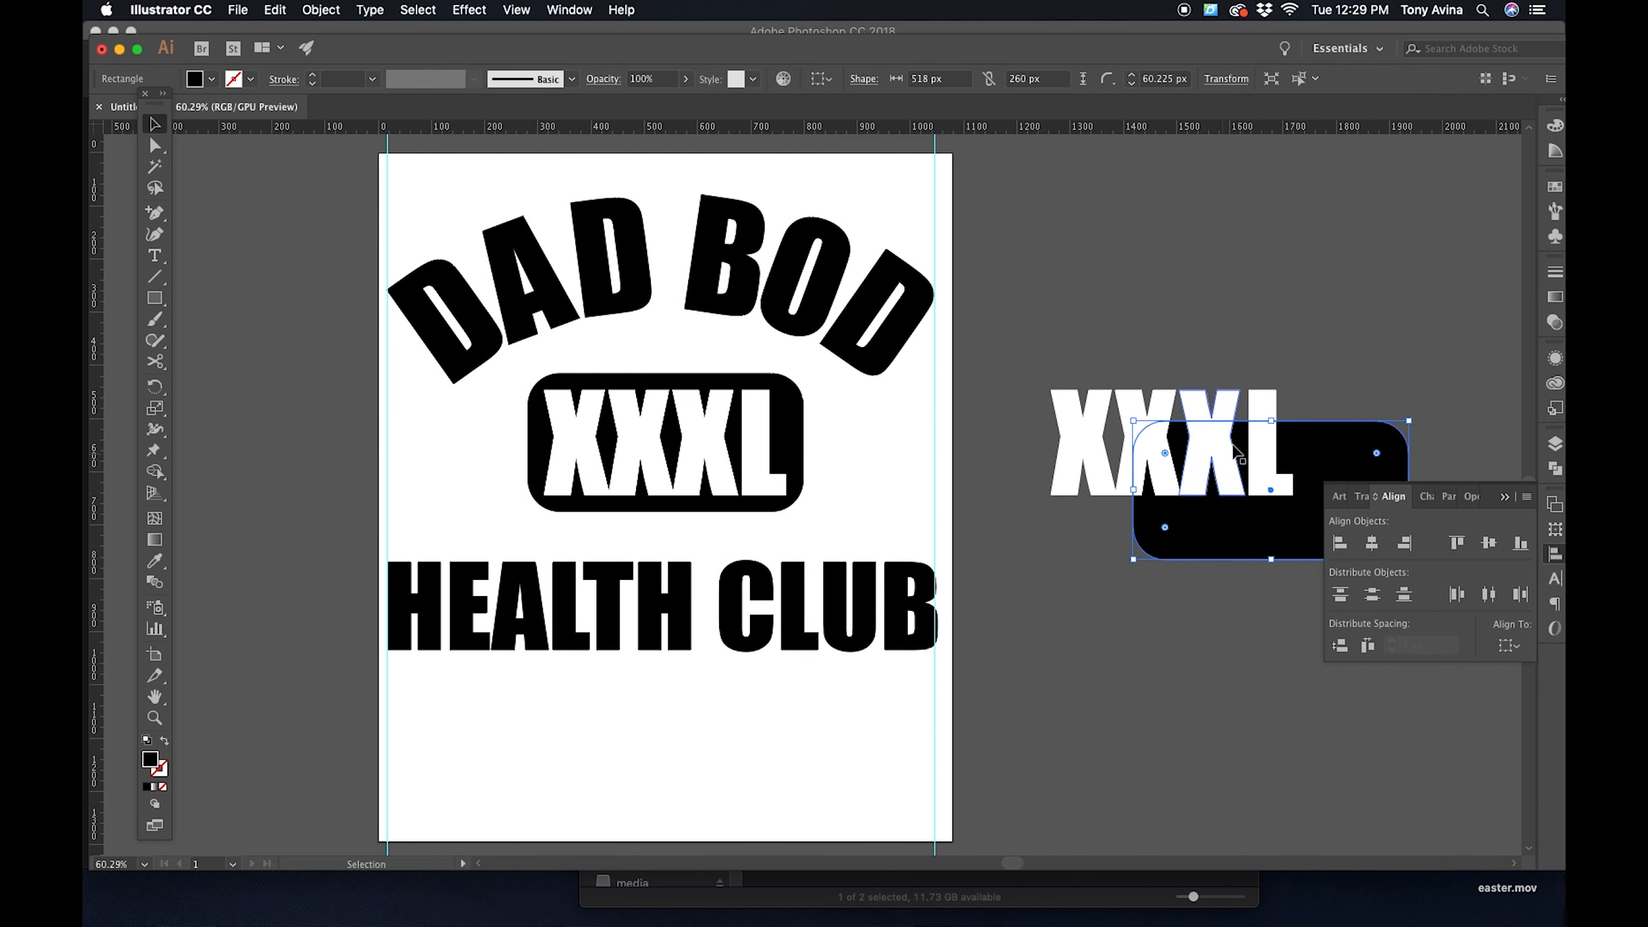
{"action": "key", "text": "super+z"}
{"action": "left_click", "coordinate": [1193, 304]}
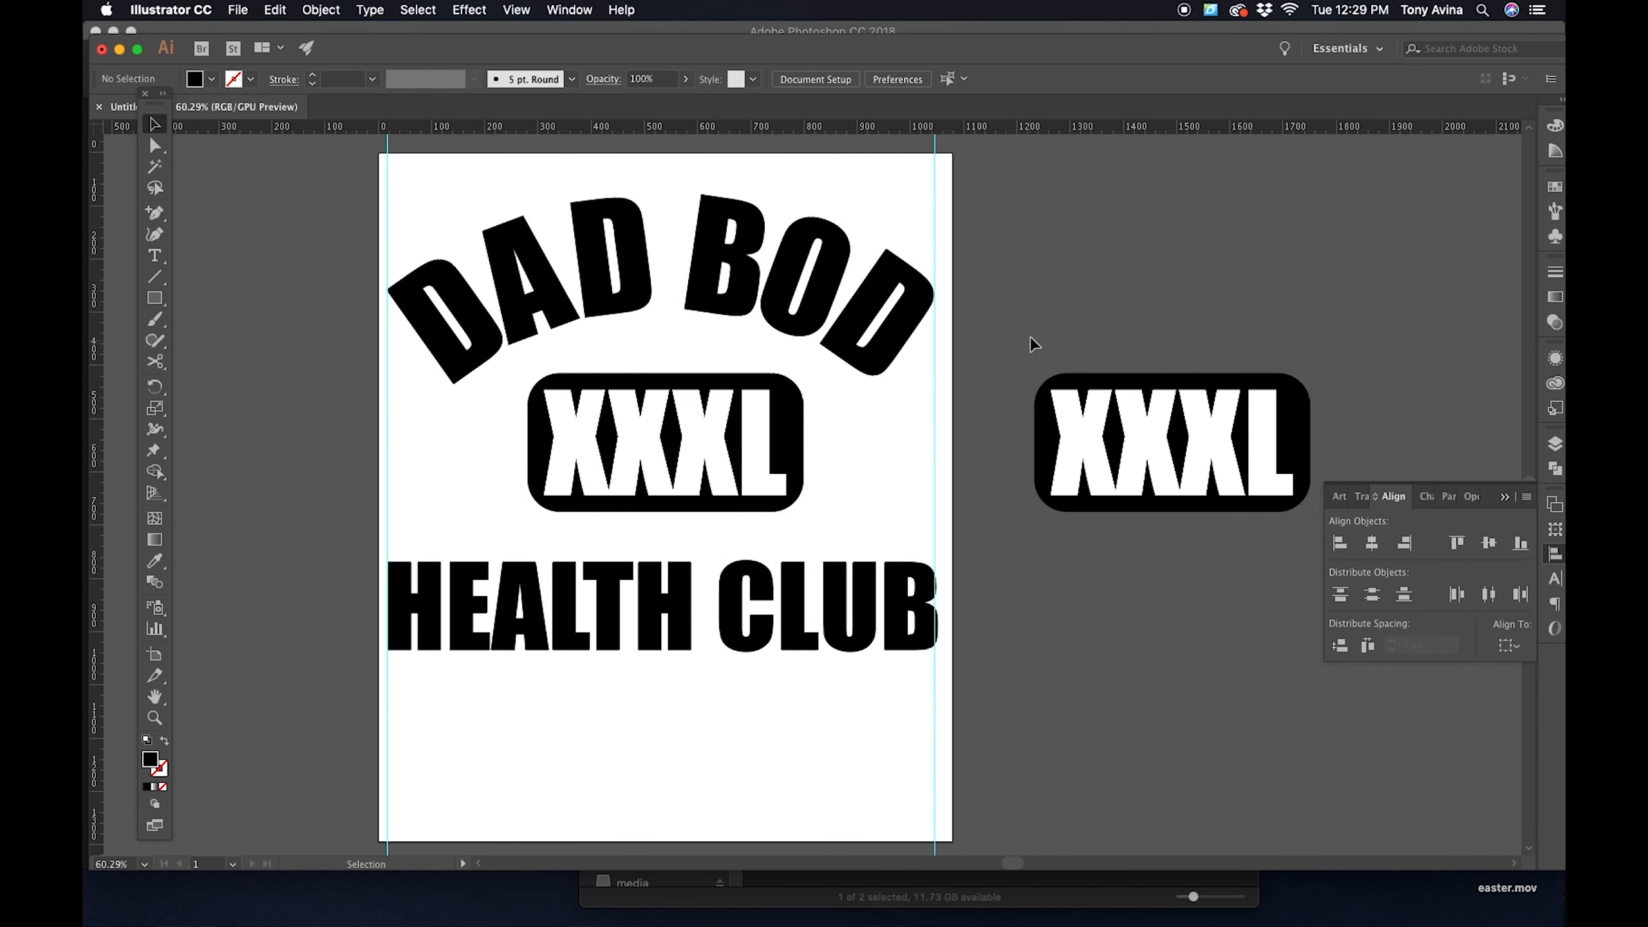
- Delete the duplicated rectangle and XXXL lettering beside the artboard
{"action": "left_click", "coordinate": [1111, 333]}
{"action": "left_click", "coordinate": [1087, 417]}
{"action": "left_click", "coordinate": [1115, 265]}
{"action": "left_click_drag", "start_coordinate": [1058, 343], "coordinate": [1192, 518]}
{"action": "key", "text": "Delete"}
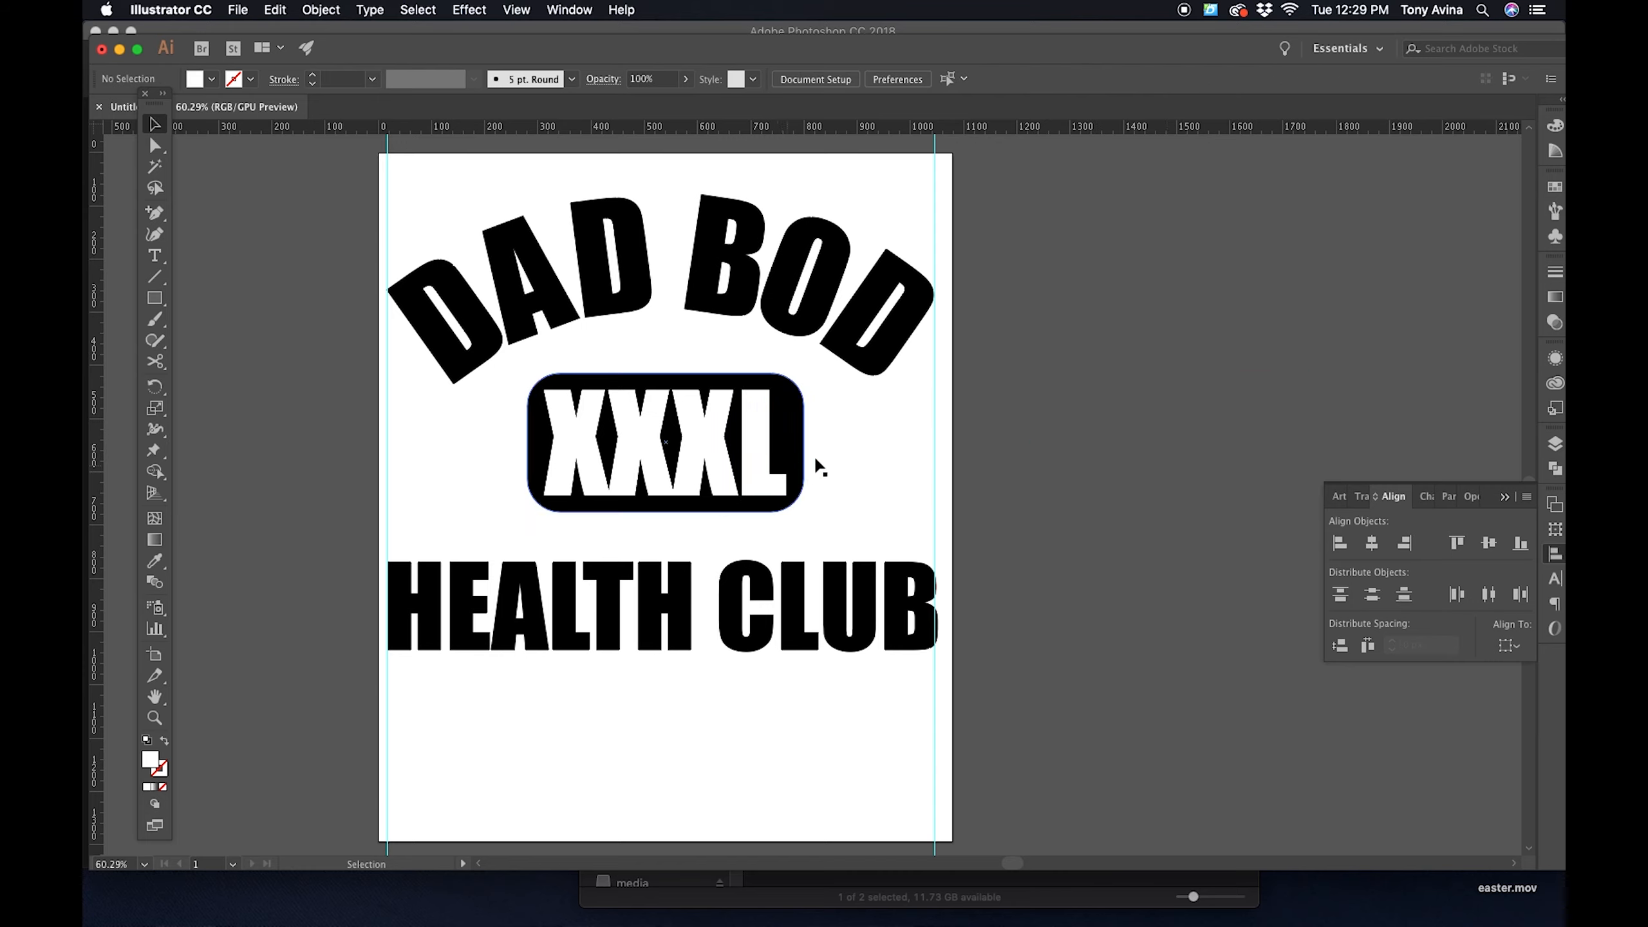
- Combine the outlined XXXL lettering and the rounded rectangle on the artboard with the Pathfinder Merge operation
{"action": "left_click", "coordinate": [751, 513]}
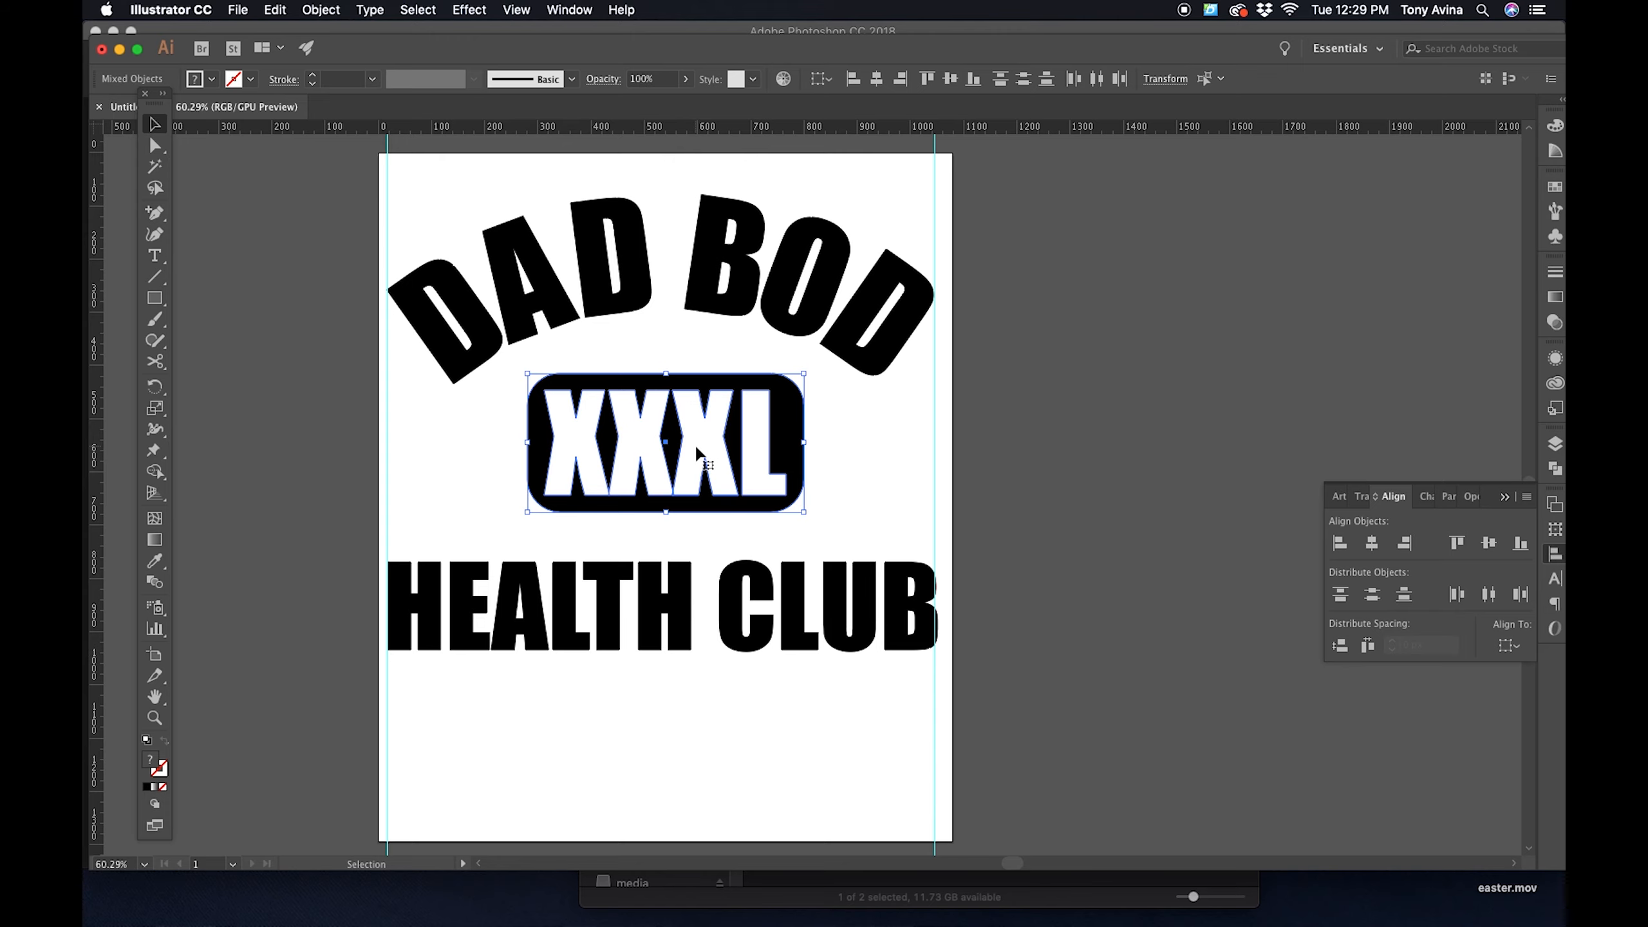
{"action": "left_click", "coordinate": [569, 9]}
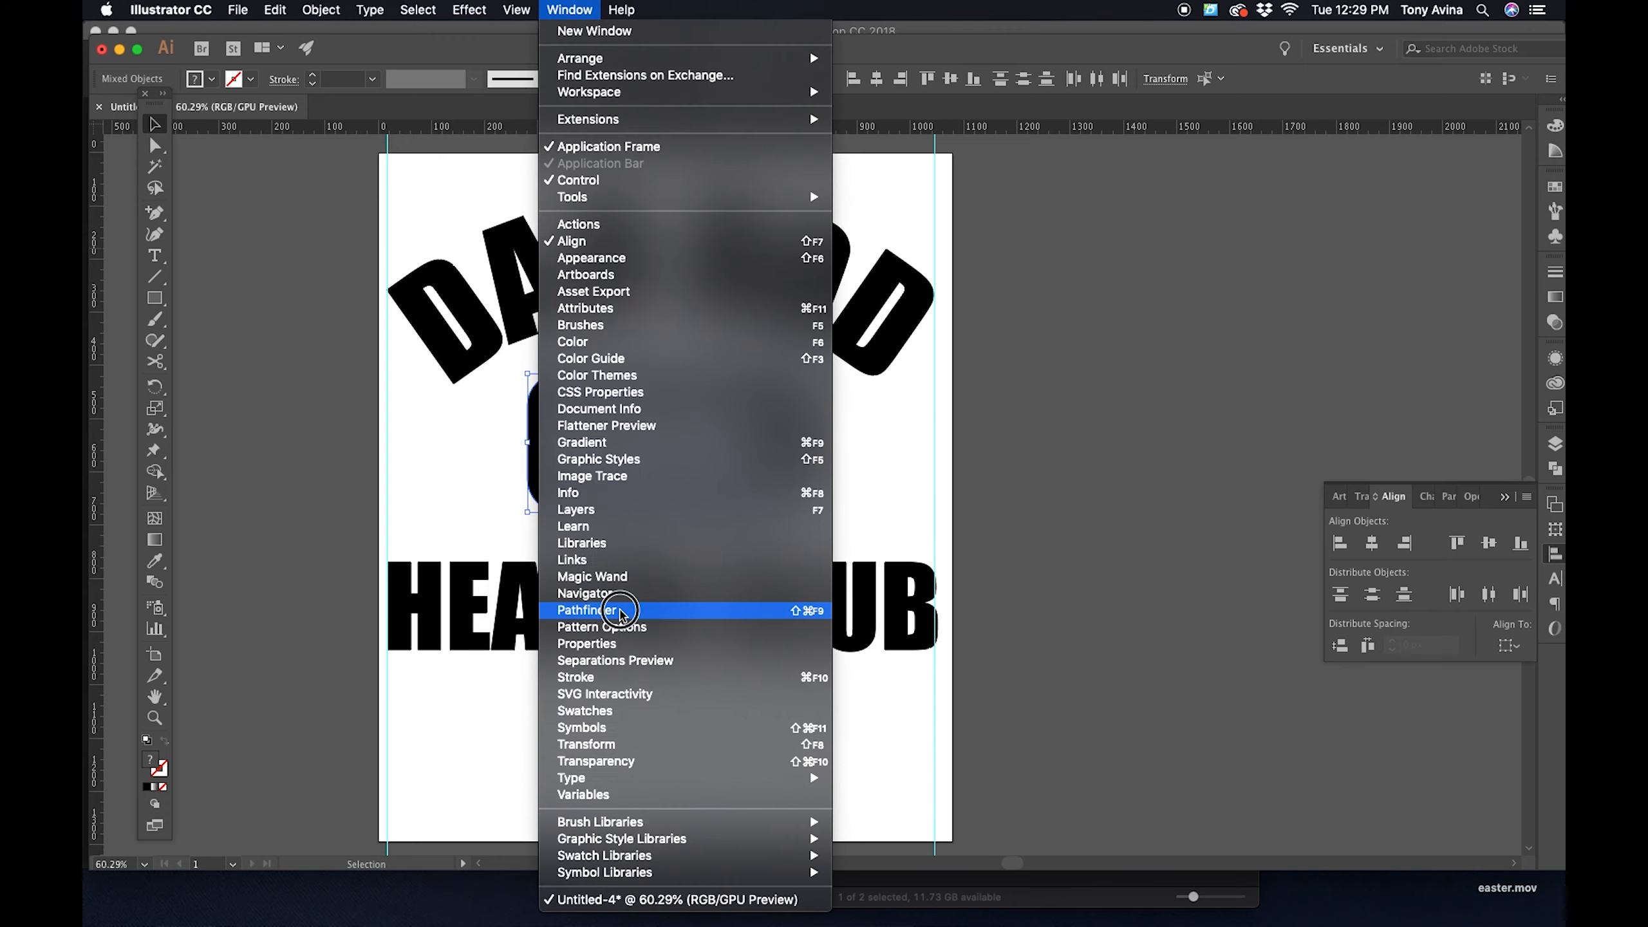
{"action": "left_click", "coordinate": [620, 610]}
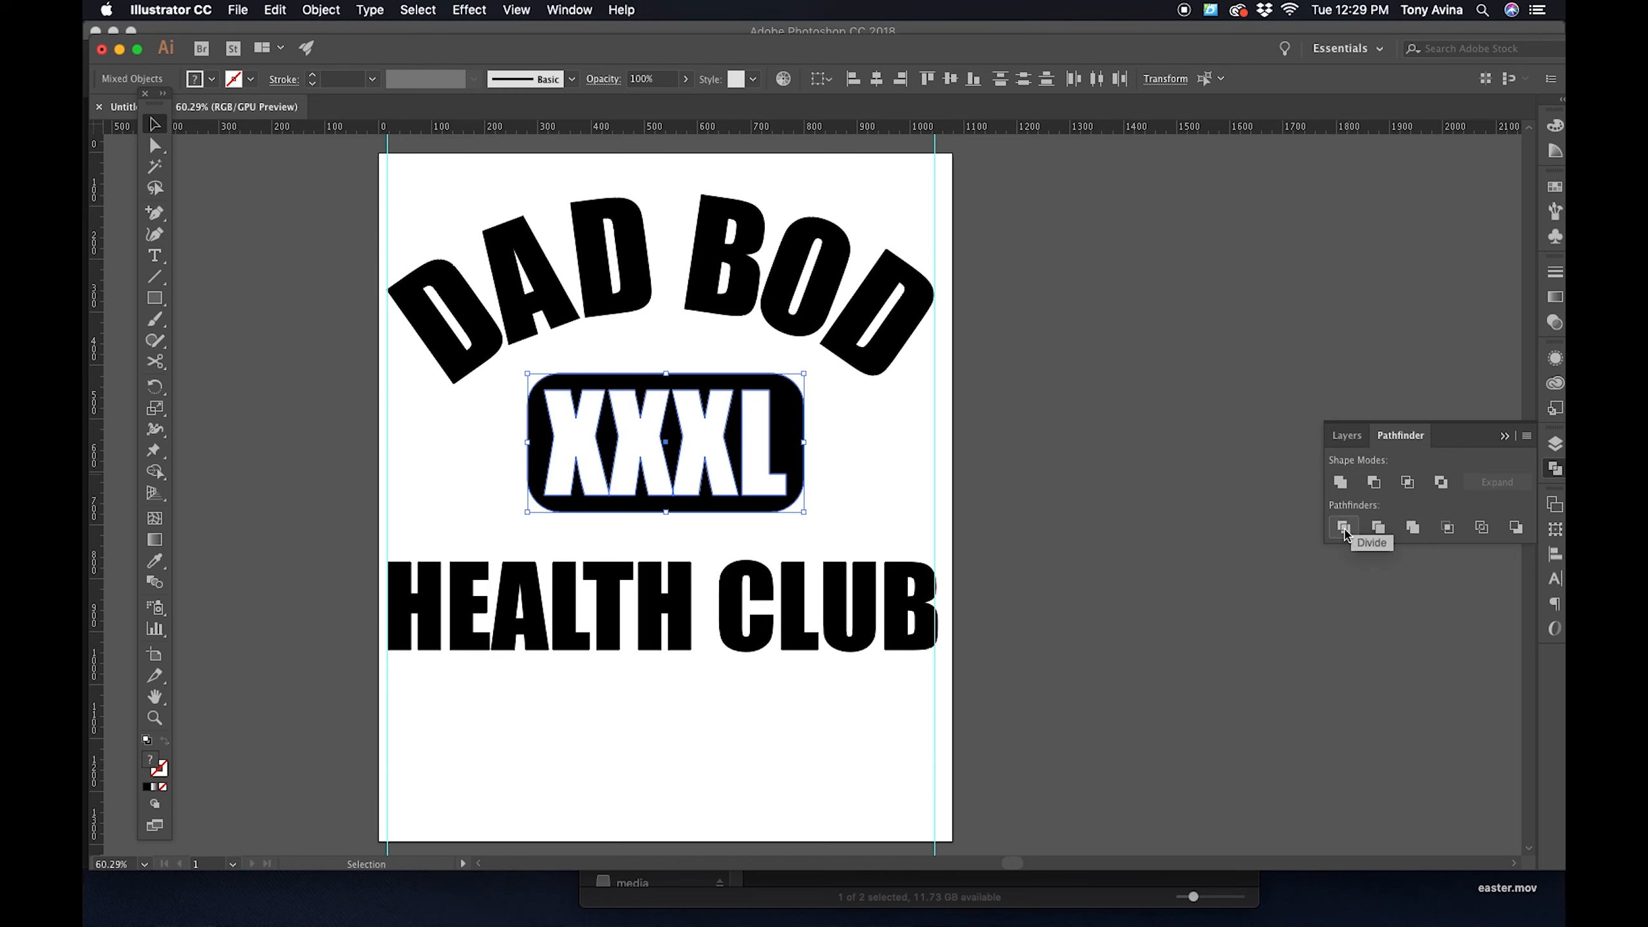
{"action": "left_click", "coordinate": [1412, 529]}
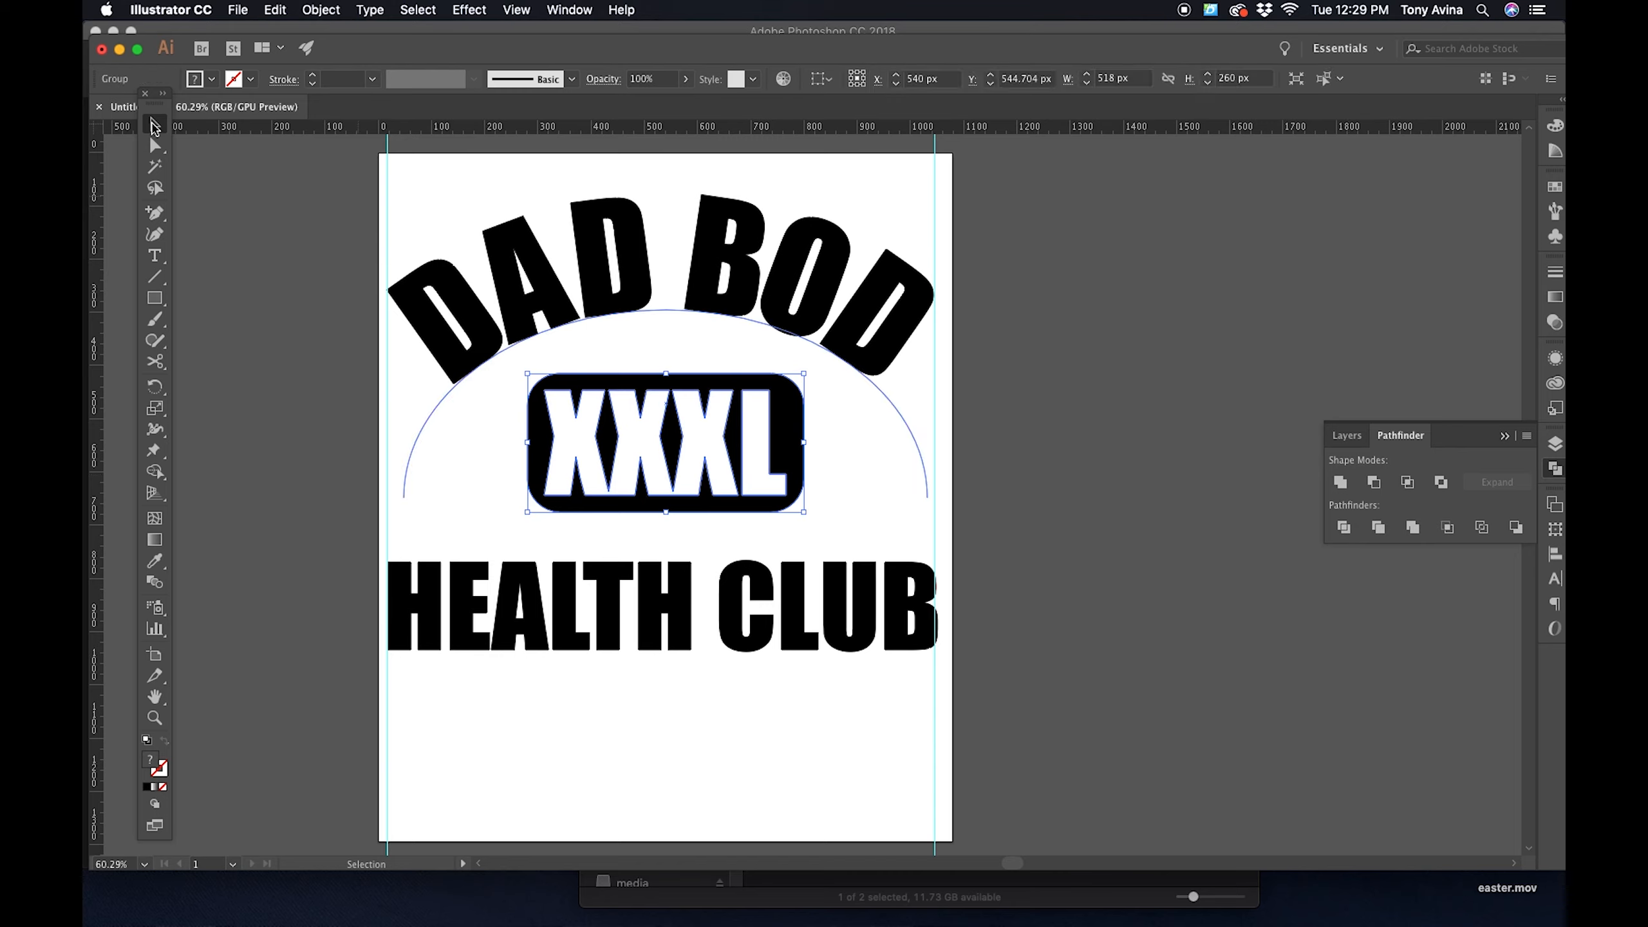
{"action": "left_click", "coordinate": [1215, 438]}
- Directly select the white XXXL letter shapes inside the merged group and delete them to knock out the lettering
{"action": "left_click", "coordinate": [155, 145]}
{"action": "left_click", "coordinate": [597, 426]}
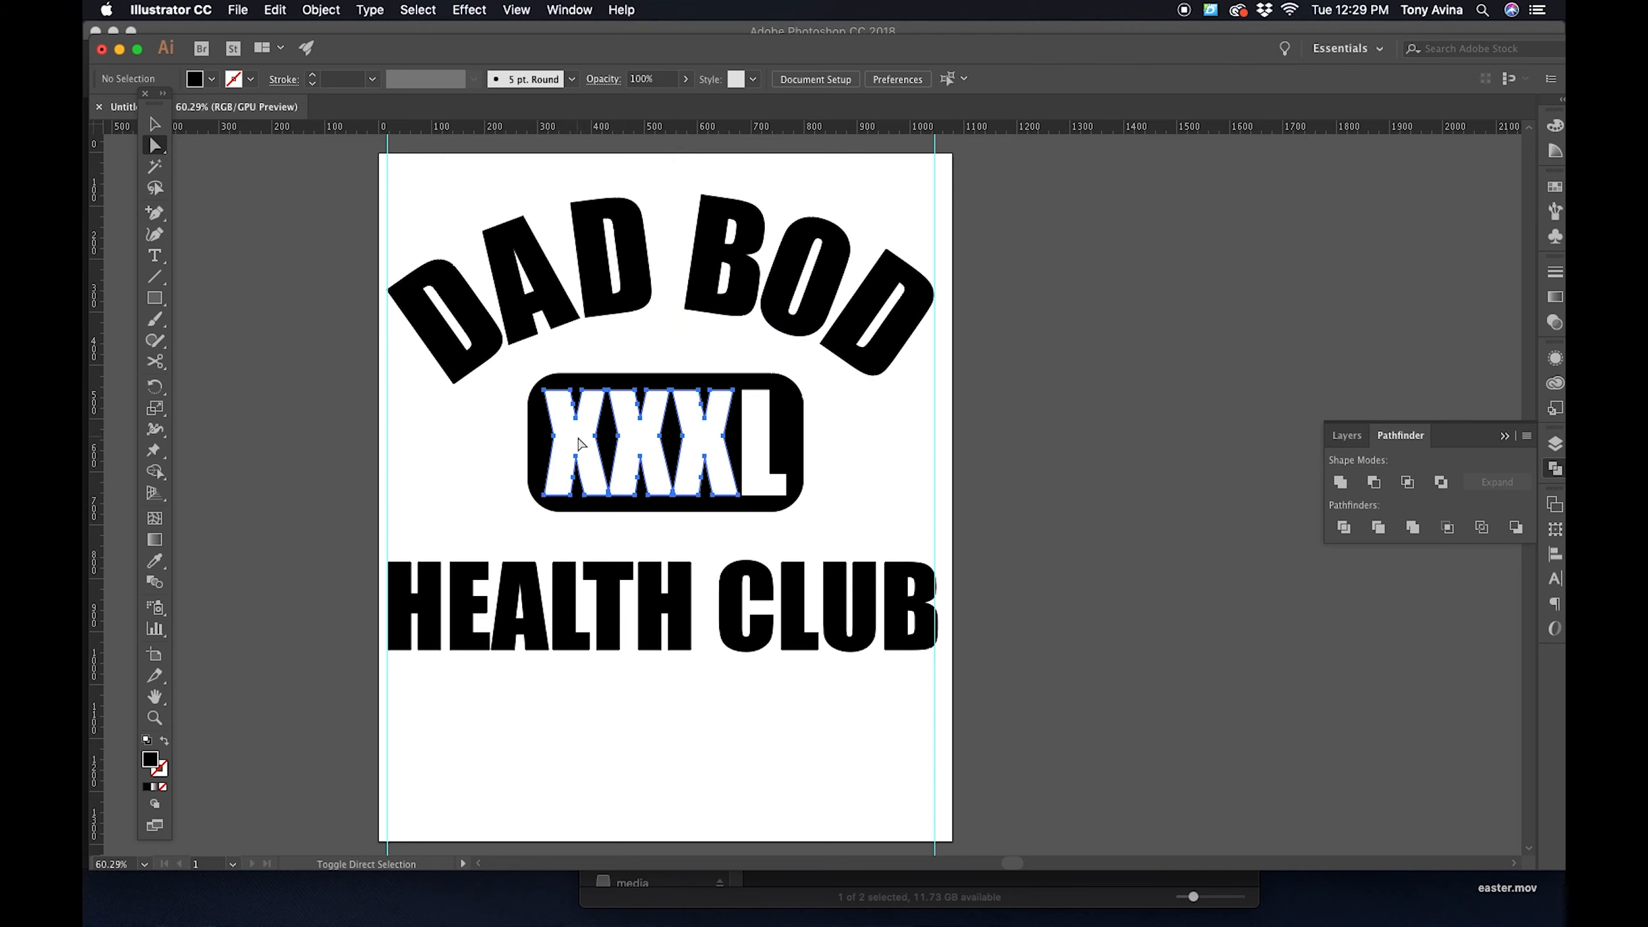
{"action": "left_click", "coordinate": [579, 443]}
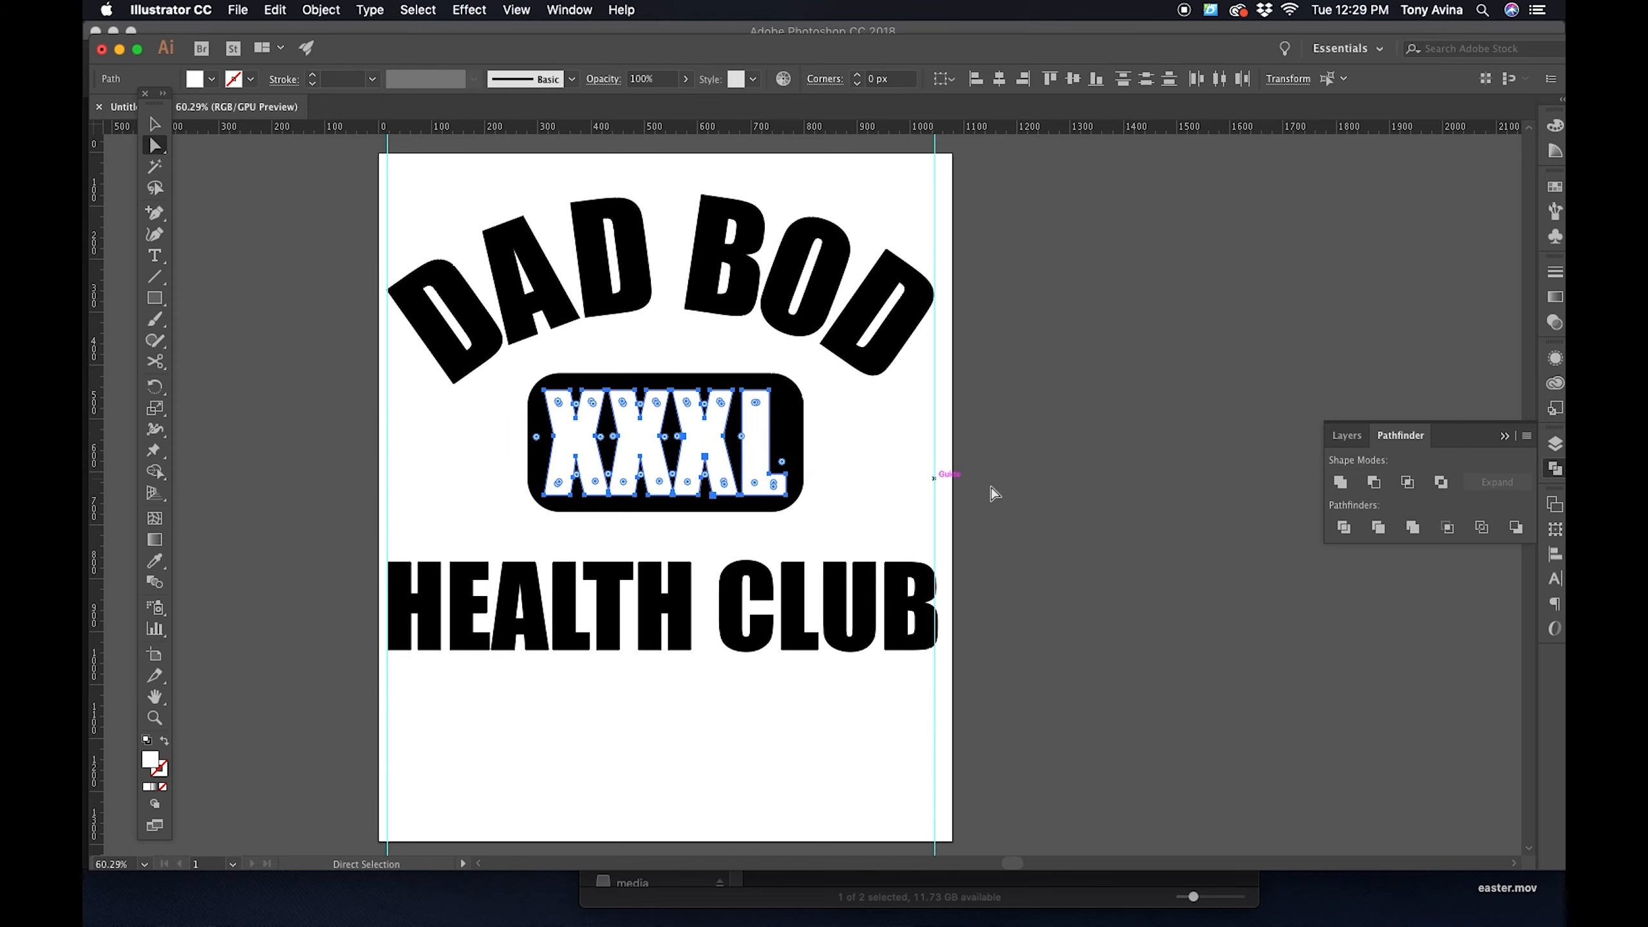
{"action": "left_click", "coordinate": [1173, 480]}
- Move the knocked-out XXXL badge onto the gray canvas to check its transparency, and undo the move
{"action": "key", "text": "v"}
{"action": "left_click_drag", "start_coordinate": [789, 428], "coordinate": [1272, 383]}
{"action": "left_click", "coordinate": [1093, 454]}
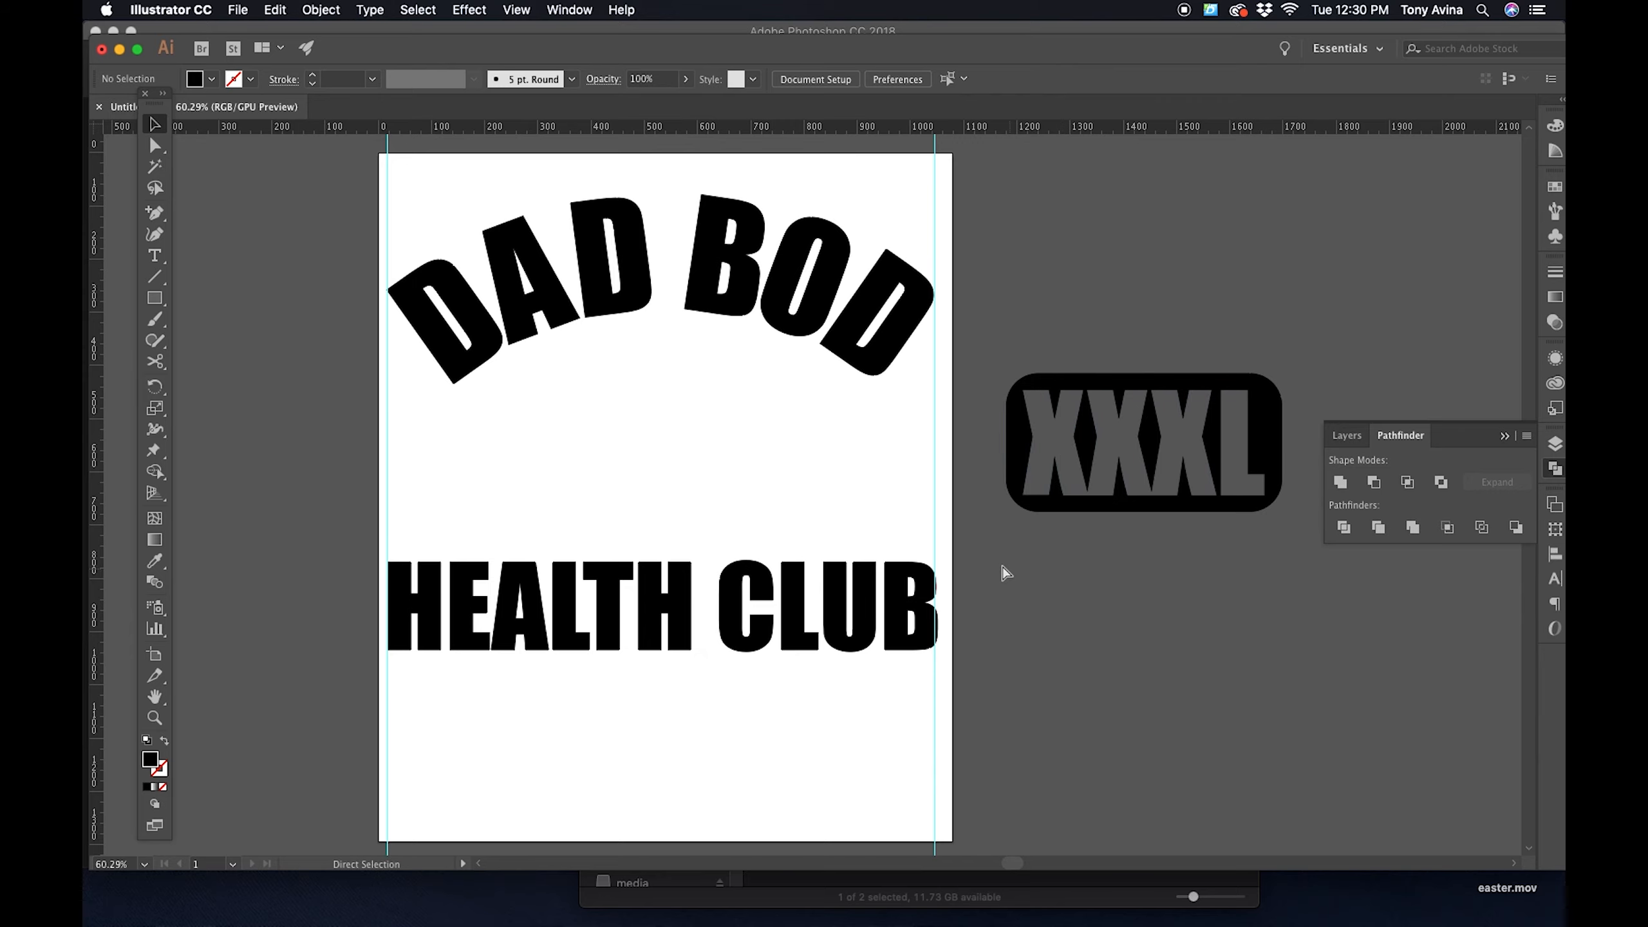
{"action": "key", "text": "super+z"}
{"action": "left_click", "coordinate": [1060, 557]}
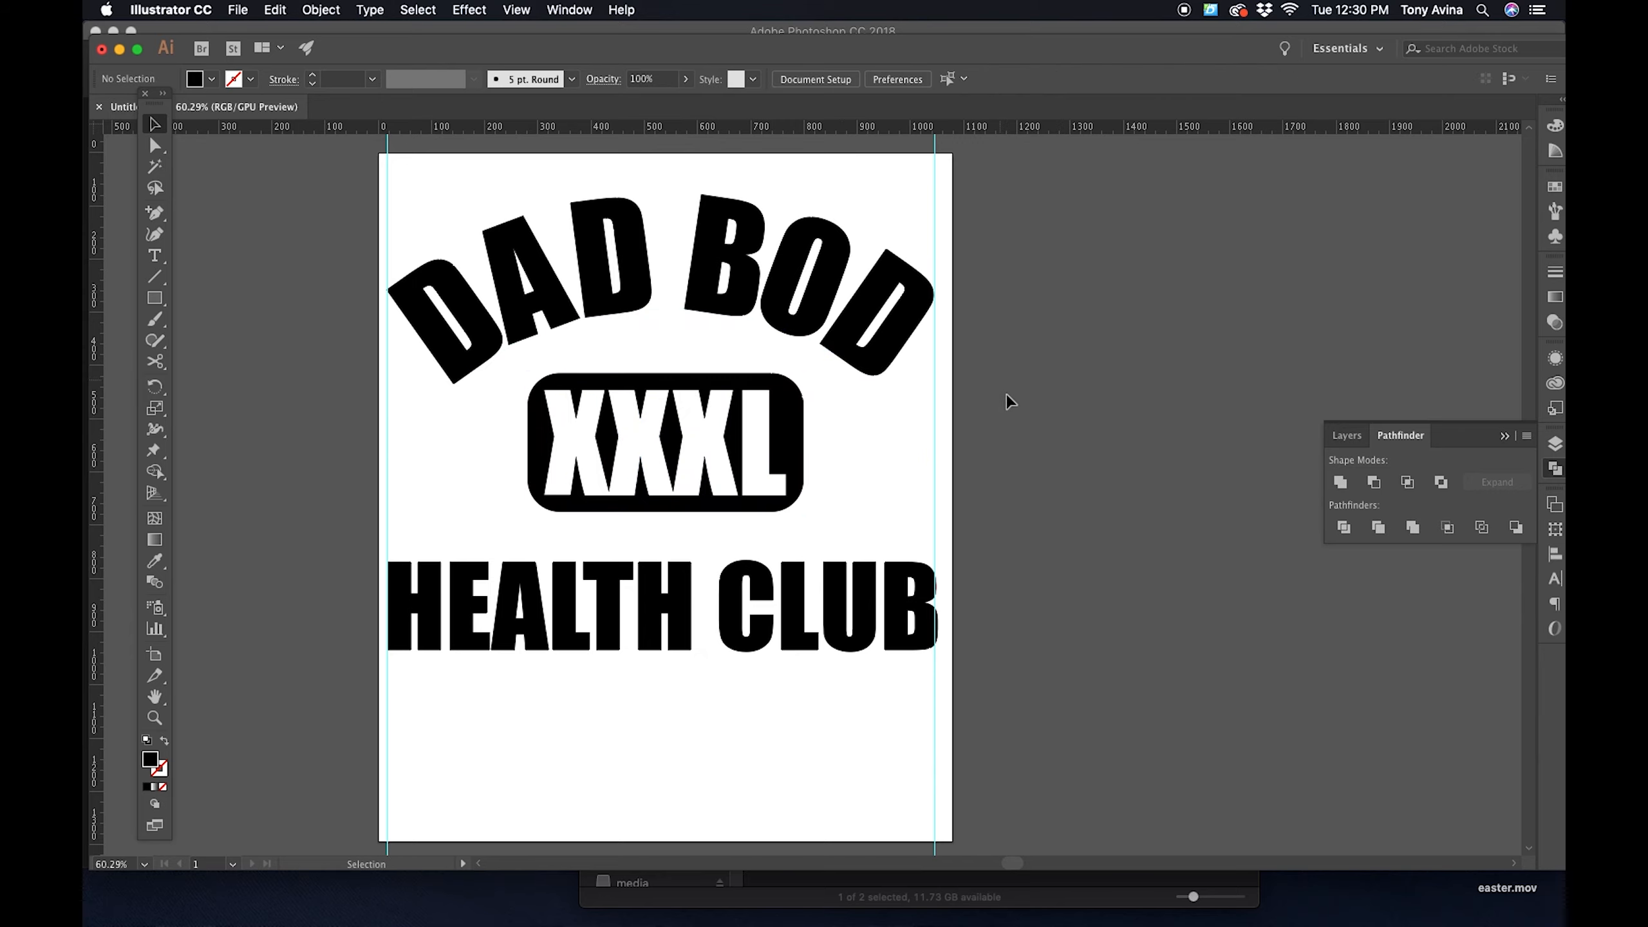
- Center the DAD BOD text, XXXL badge and HEALTH CLUB text horizontally, aligning them to the artboard
{"action": "left_click_drag", "start_coordinate": [1031, 419], "coordinate": [1087, 367]}
{"action": "left_click_drag", "start_coordinate": [754, 684], "coordinate": [757, 742]}
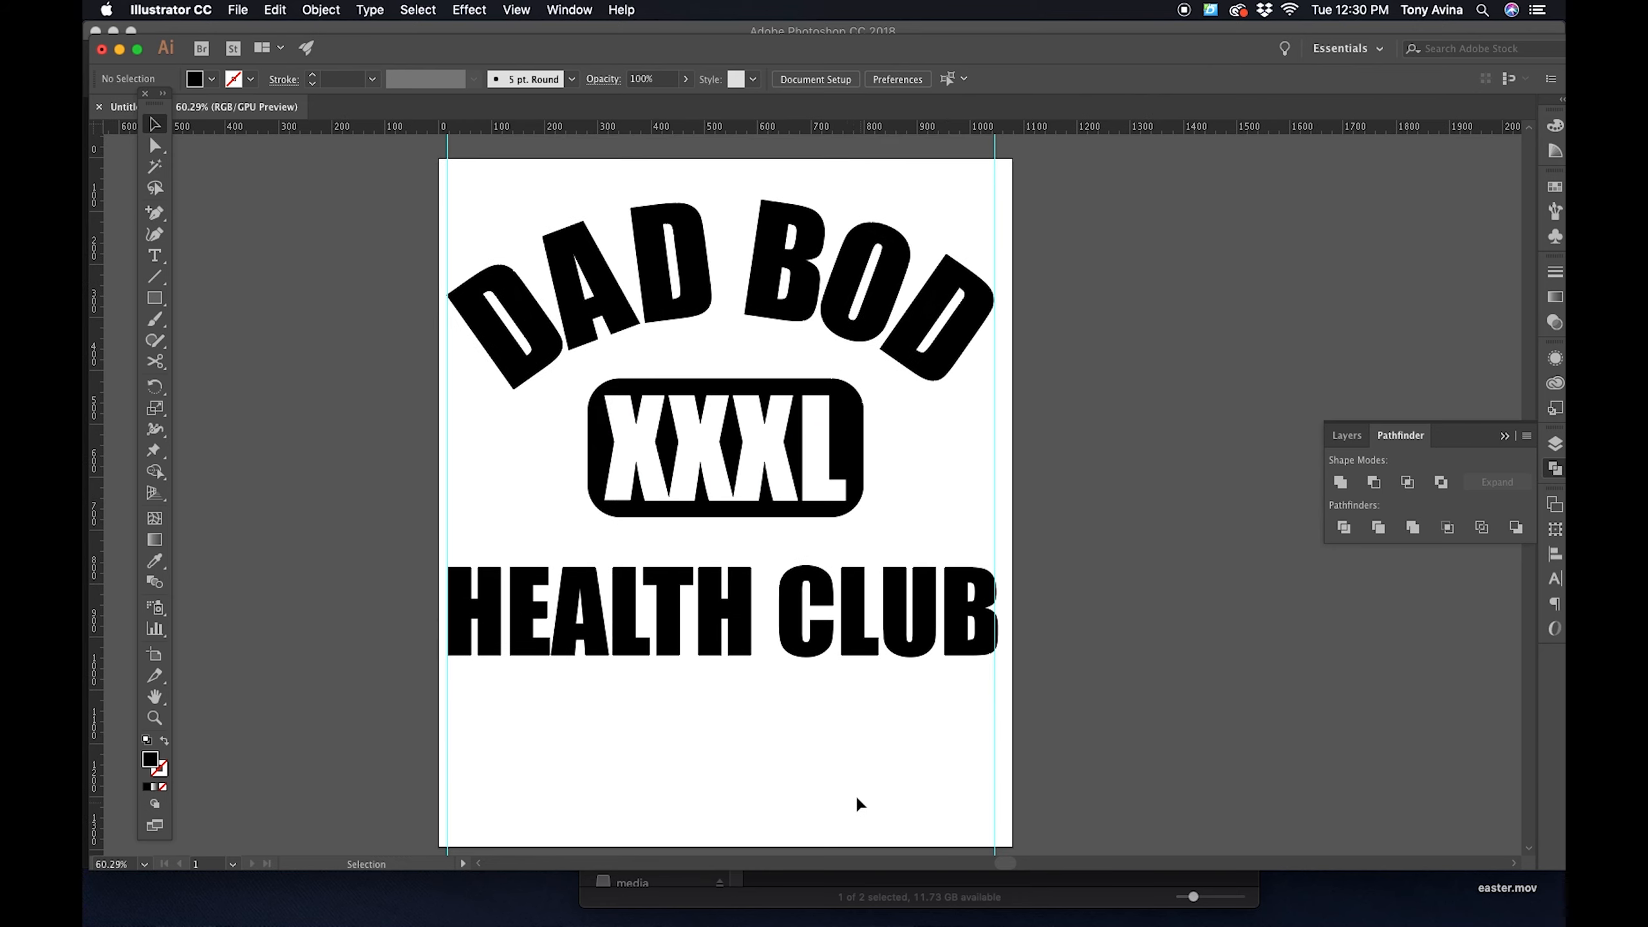
{"action": "key", "text": "super+a"}
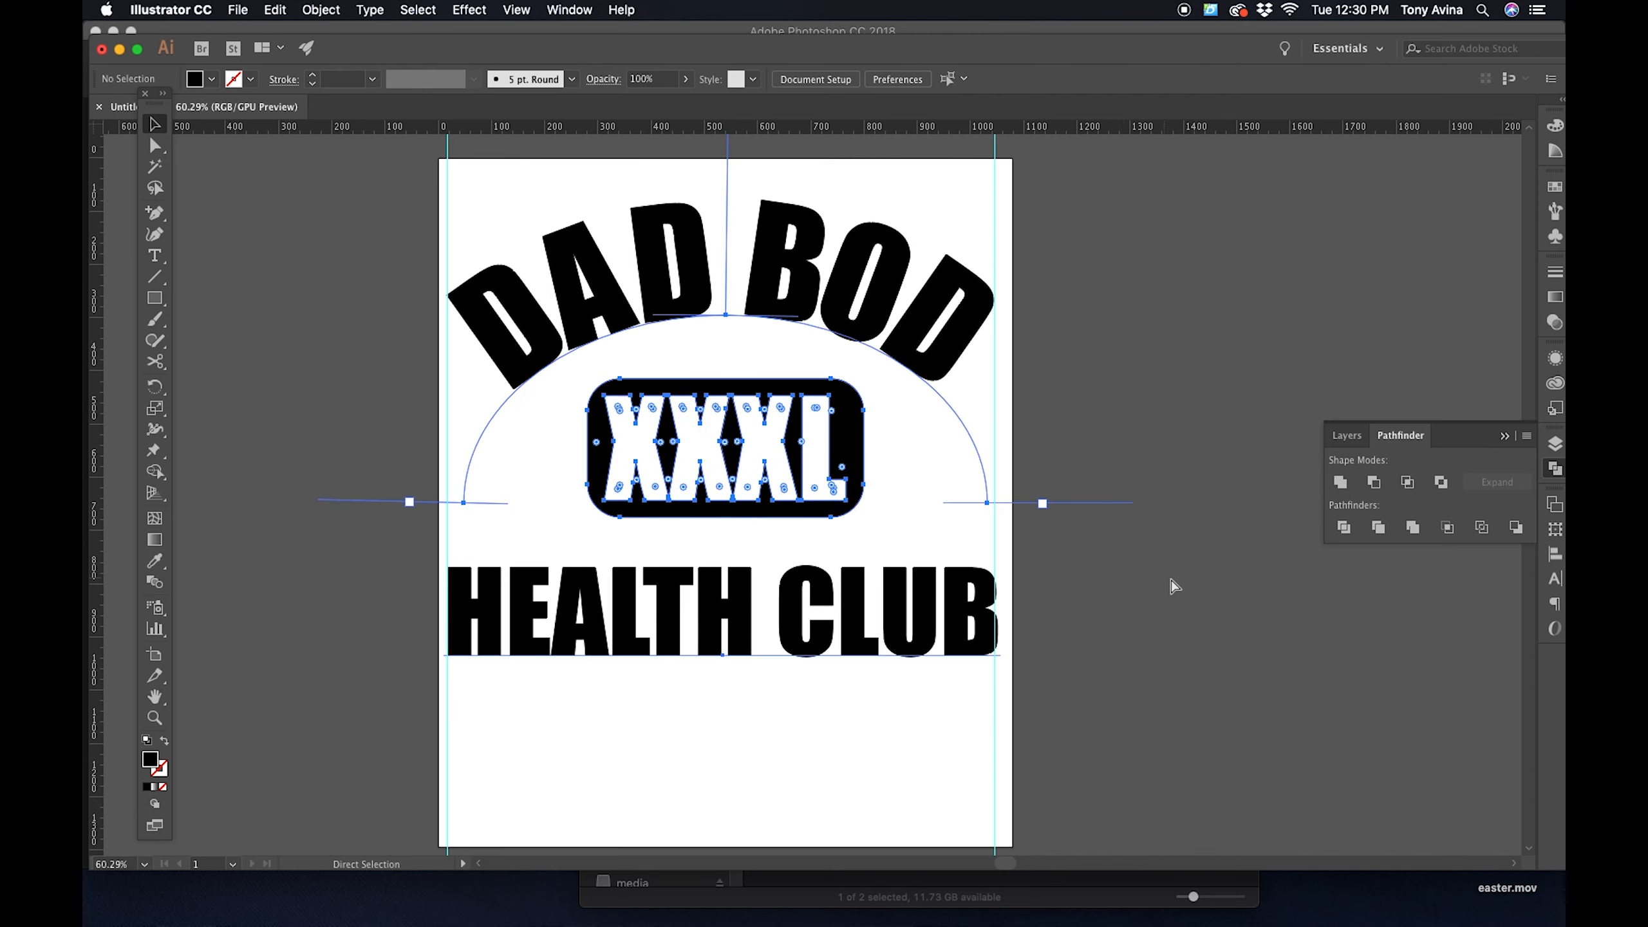
{"action": "left_click", "coordinate": [568, 10]}
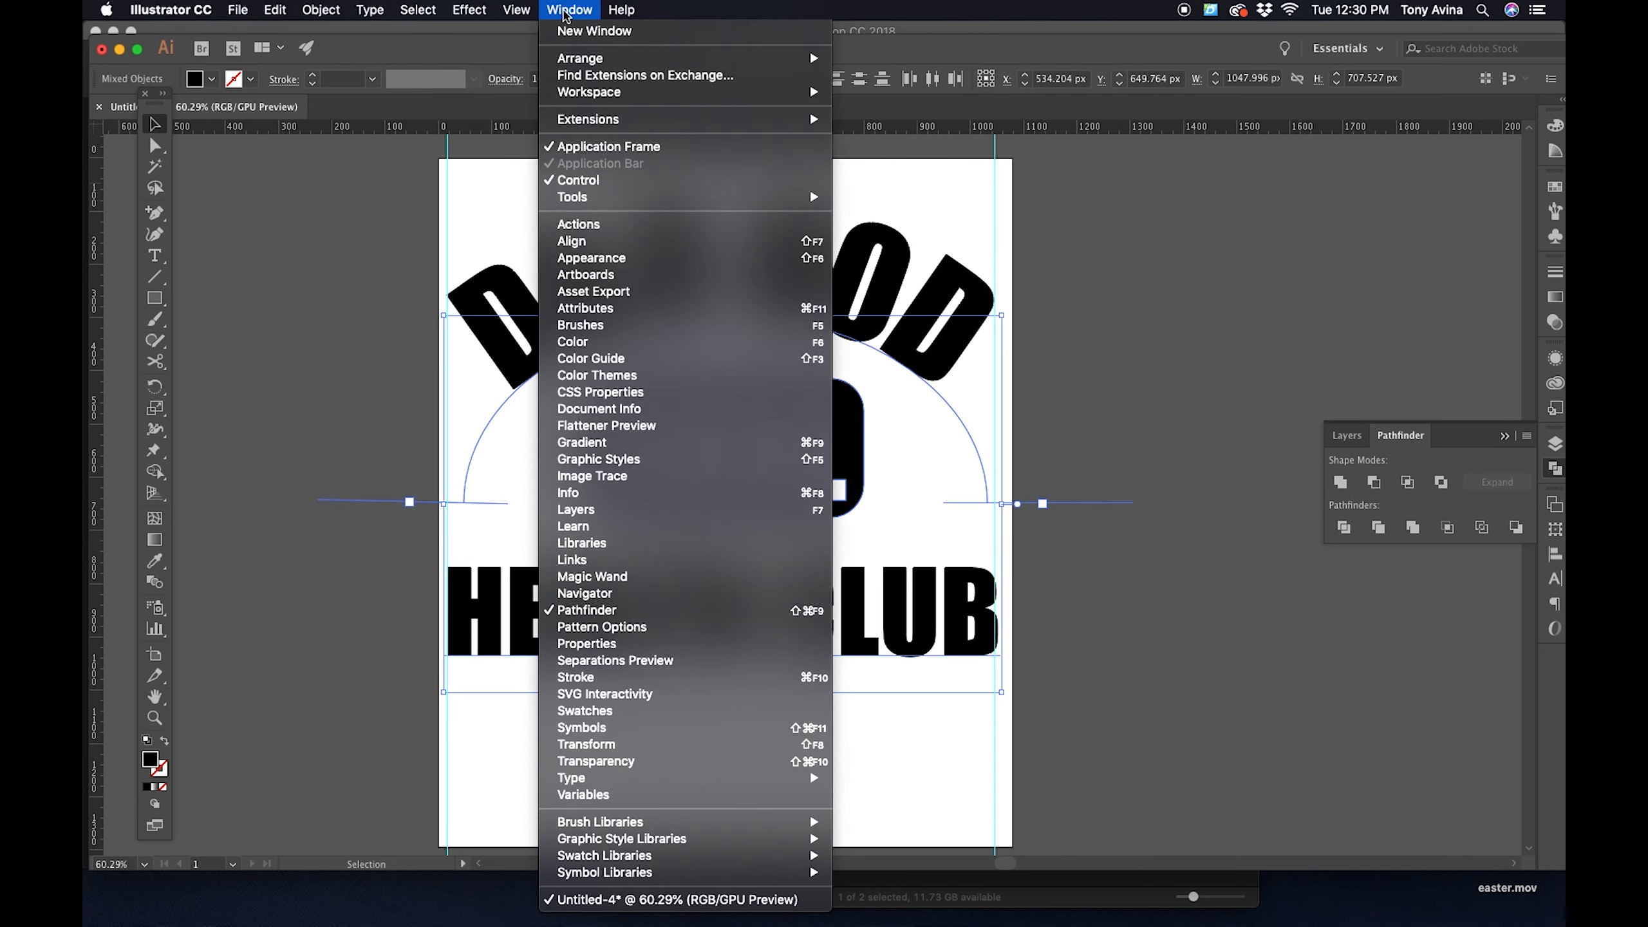
{"action": "left_click", "coordinate": [612, 245]}
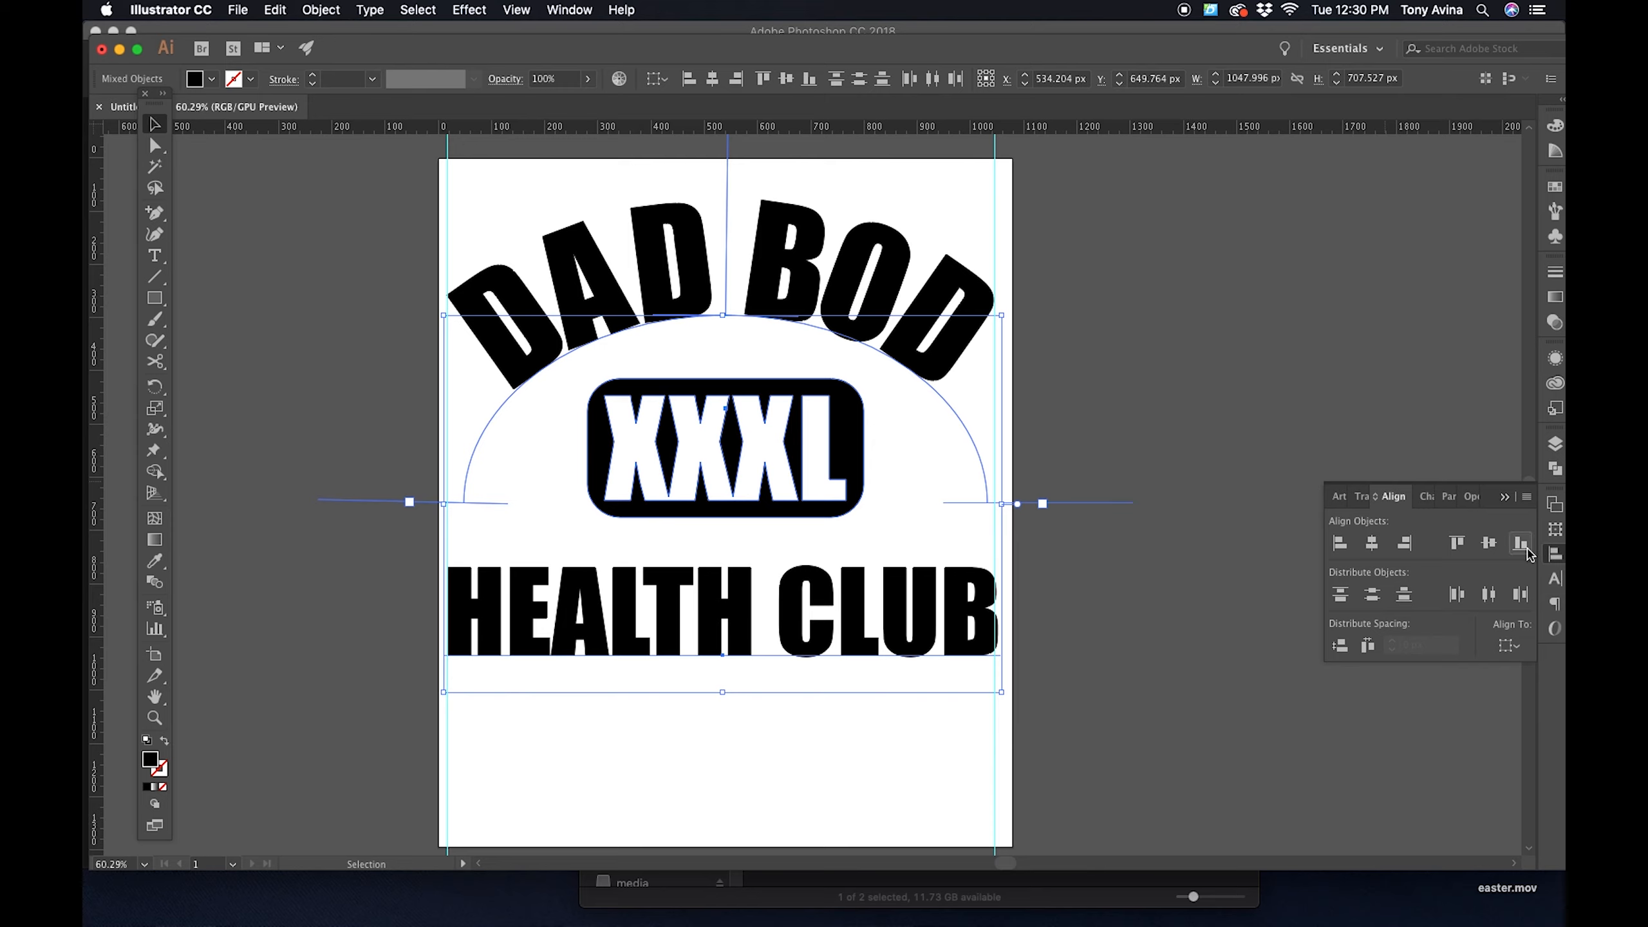
{"action": "left_click", "coordinate": [1517, 647]}
{"action": "left_click", "coordinate": [1453, 705]}
{"action": "left_click", "coordinate": [1372, 543]}
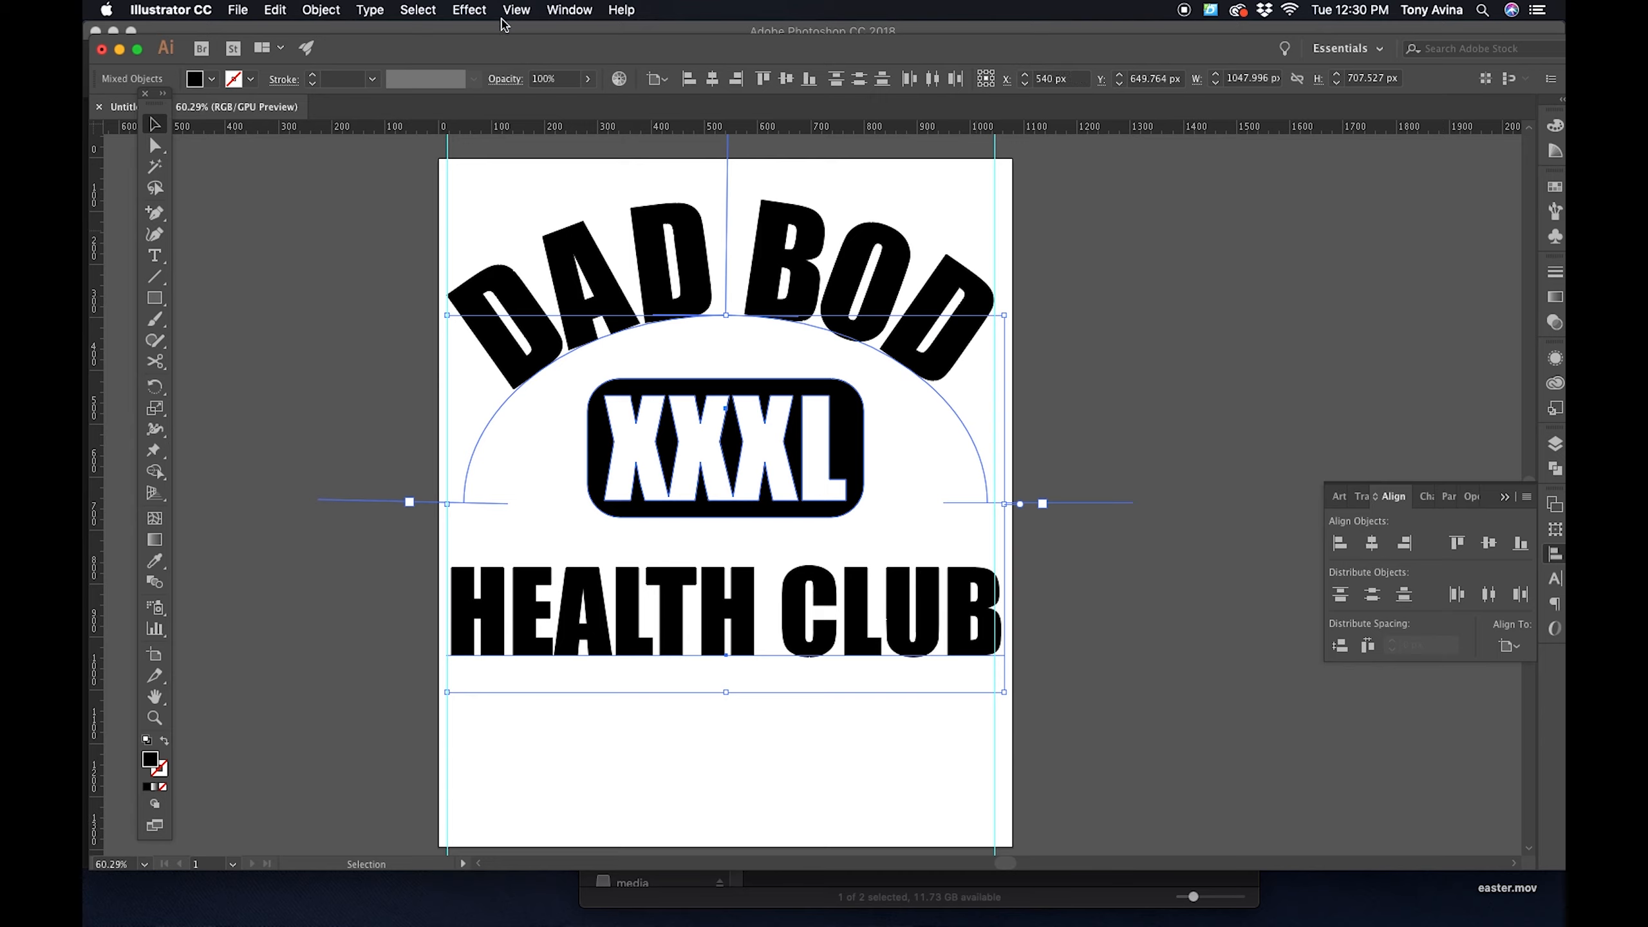
- Clear all guides from the document
{"action": "left_click", "coordinate": [557, 9]}
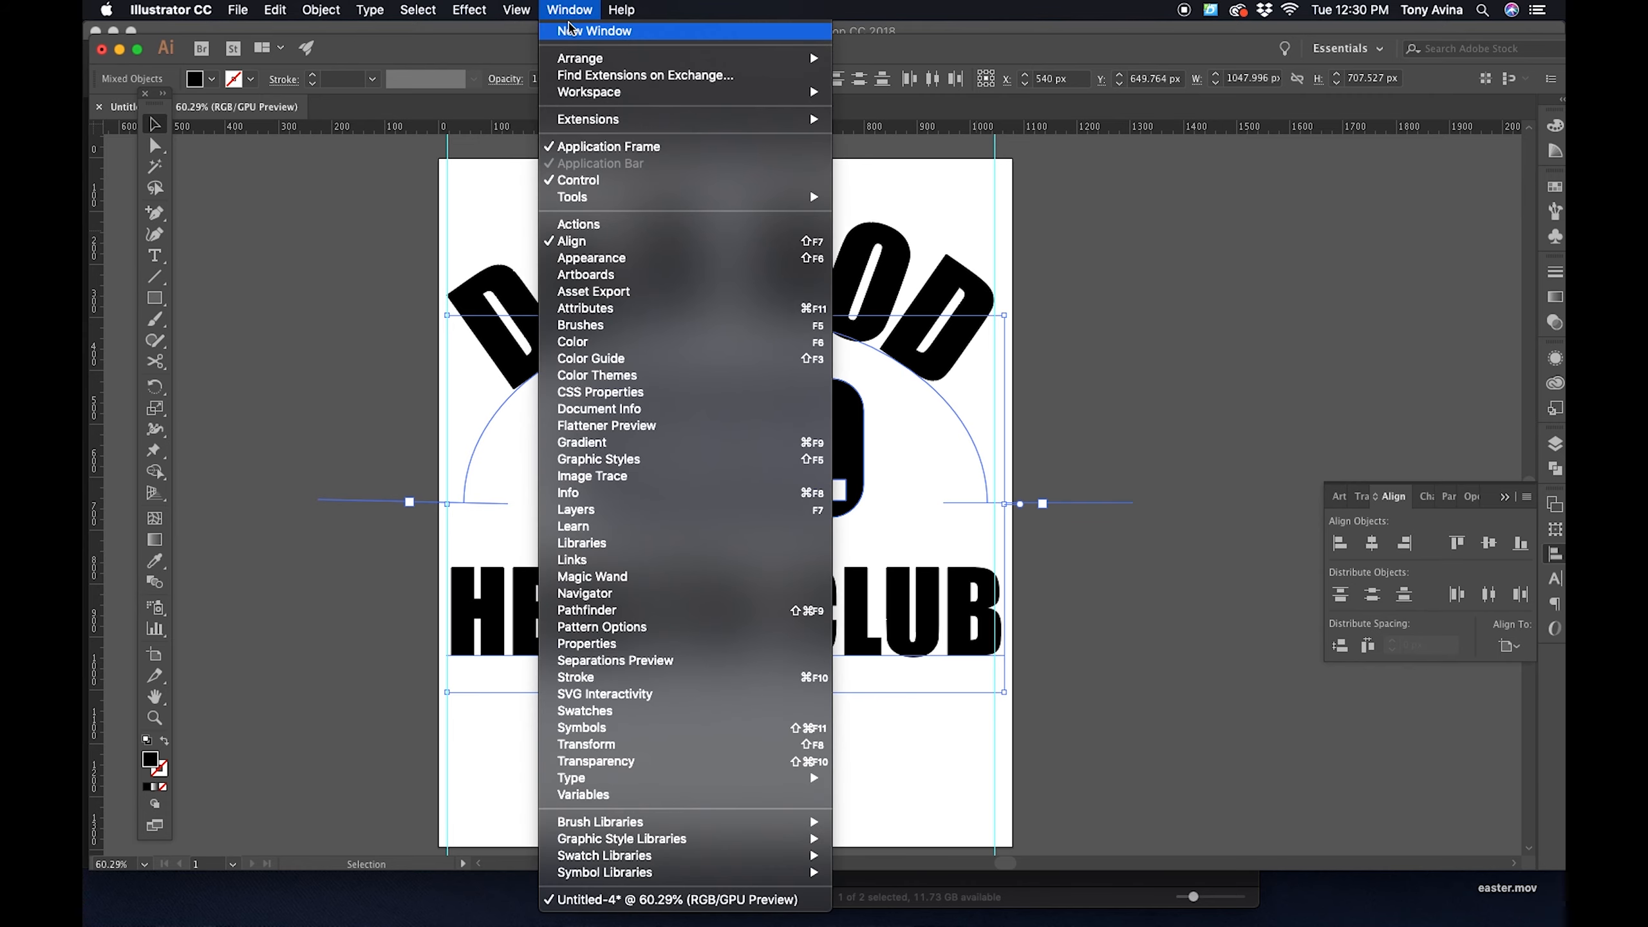
{"action": "mouse_move", "coordinate": [517, 9]}
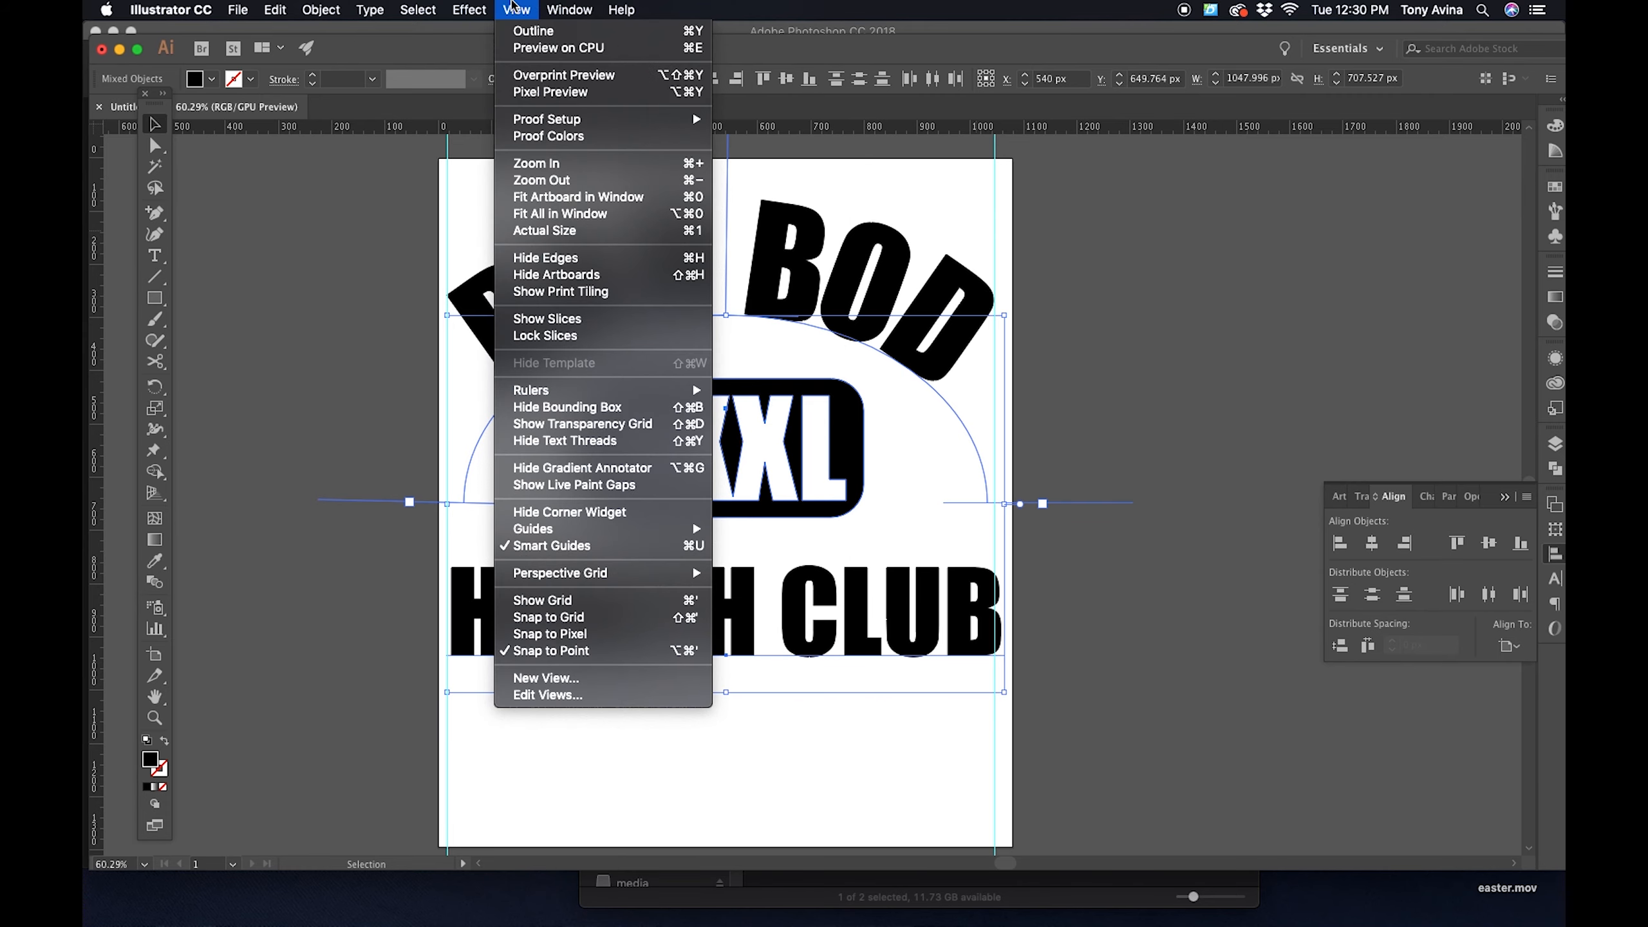
{"action": "mouse_move", "coordinate": [604, 528]}
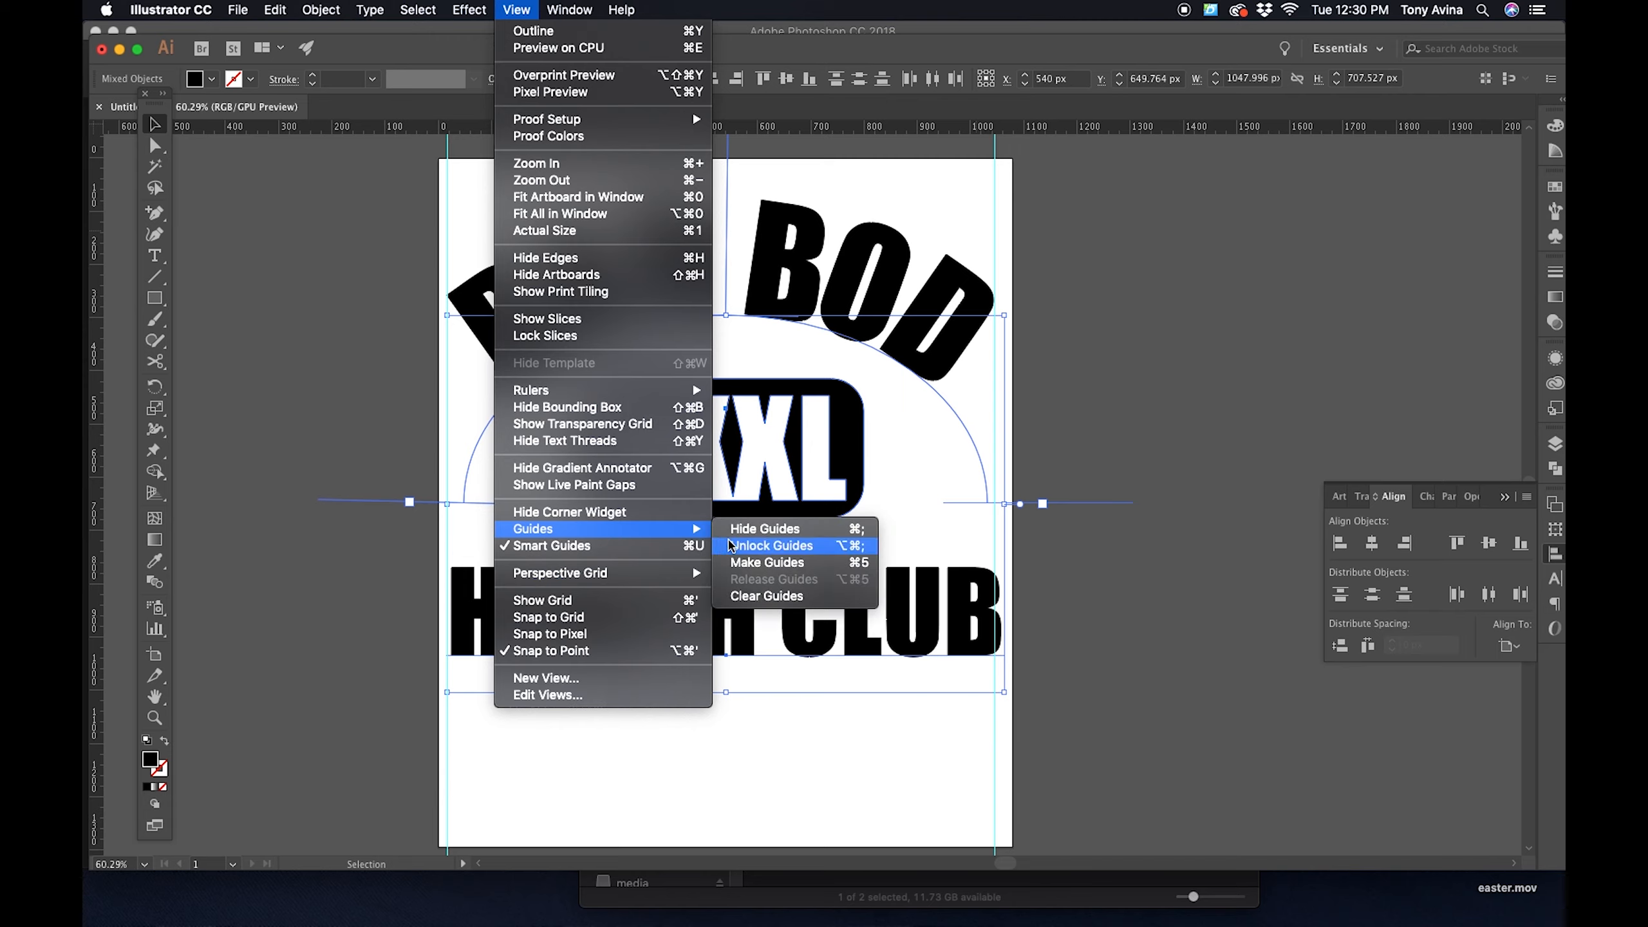
{"action": "left_click", "coordinate": [752, 597]}
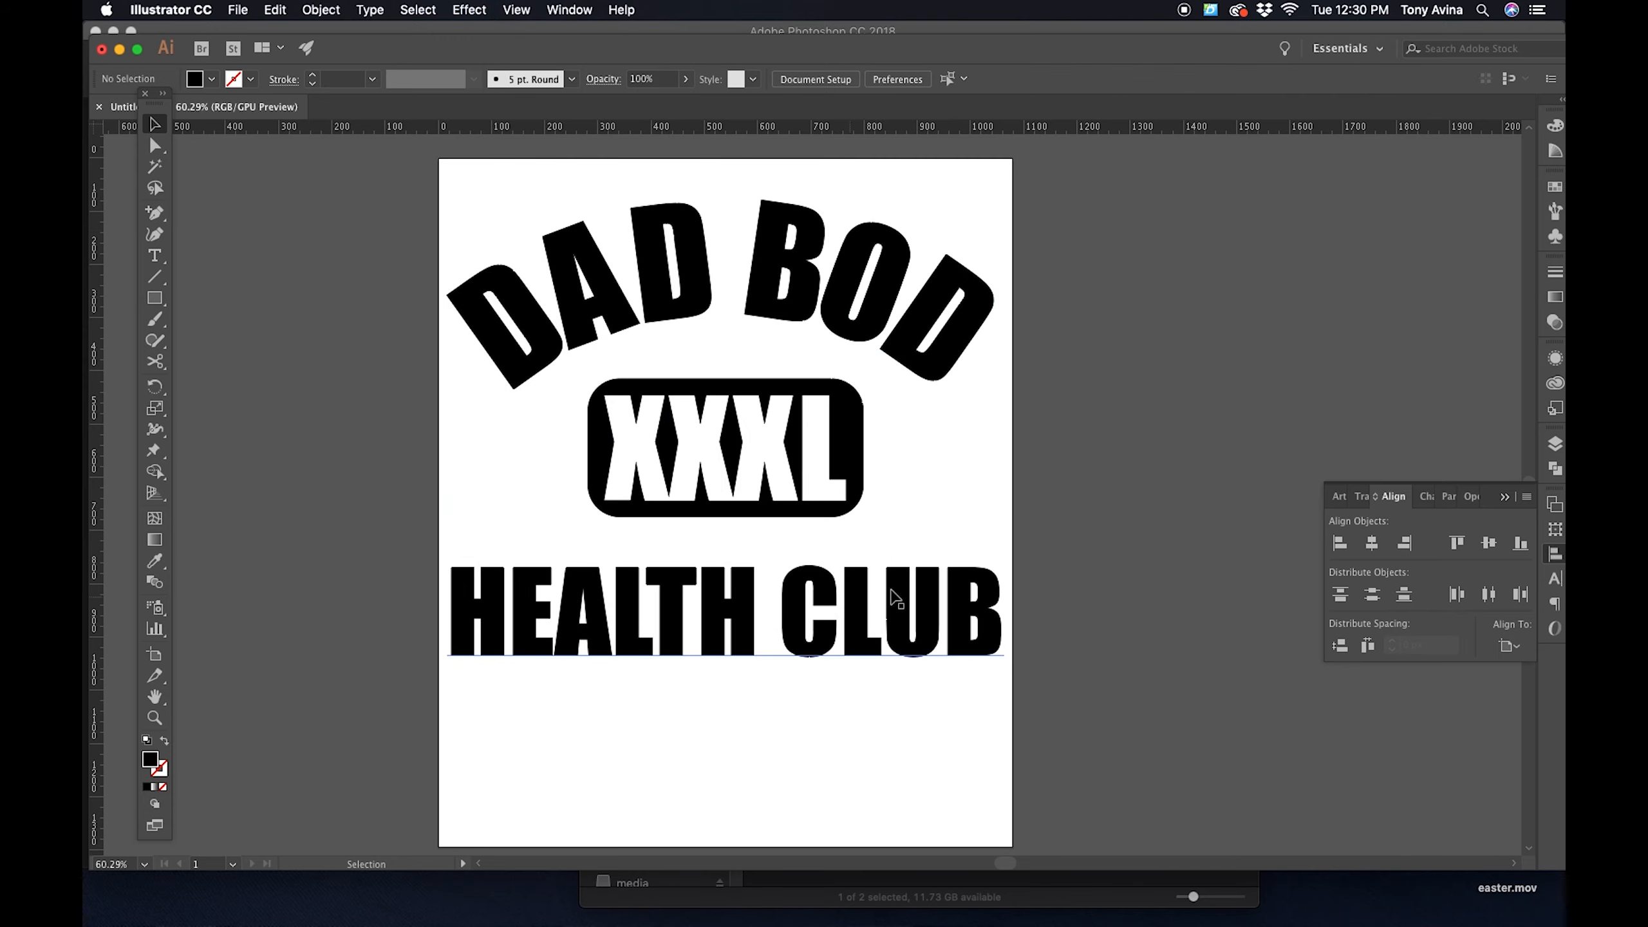
- Convert the arched DAD BOD text and the HEALTH CLUB text to outlines
{"action": "left_click", "coordinate": [977, 302]}
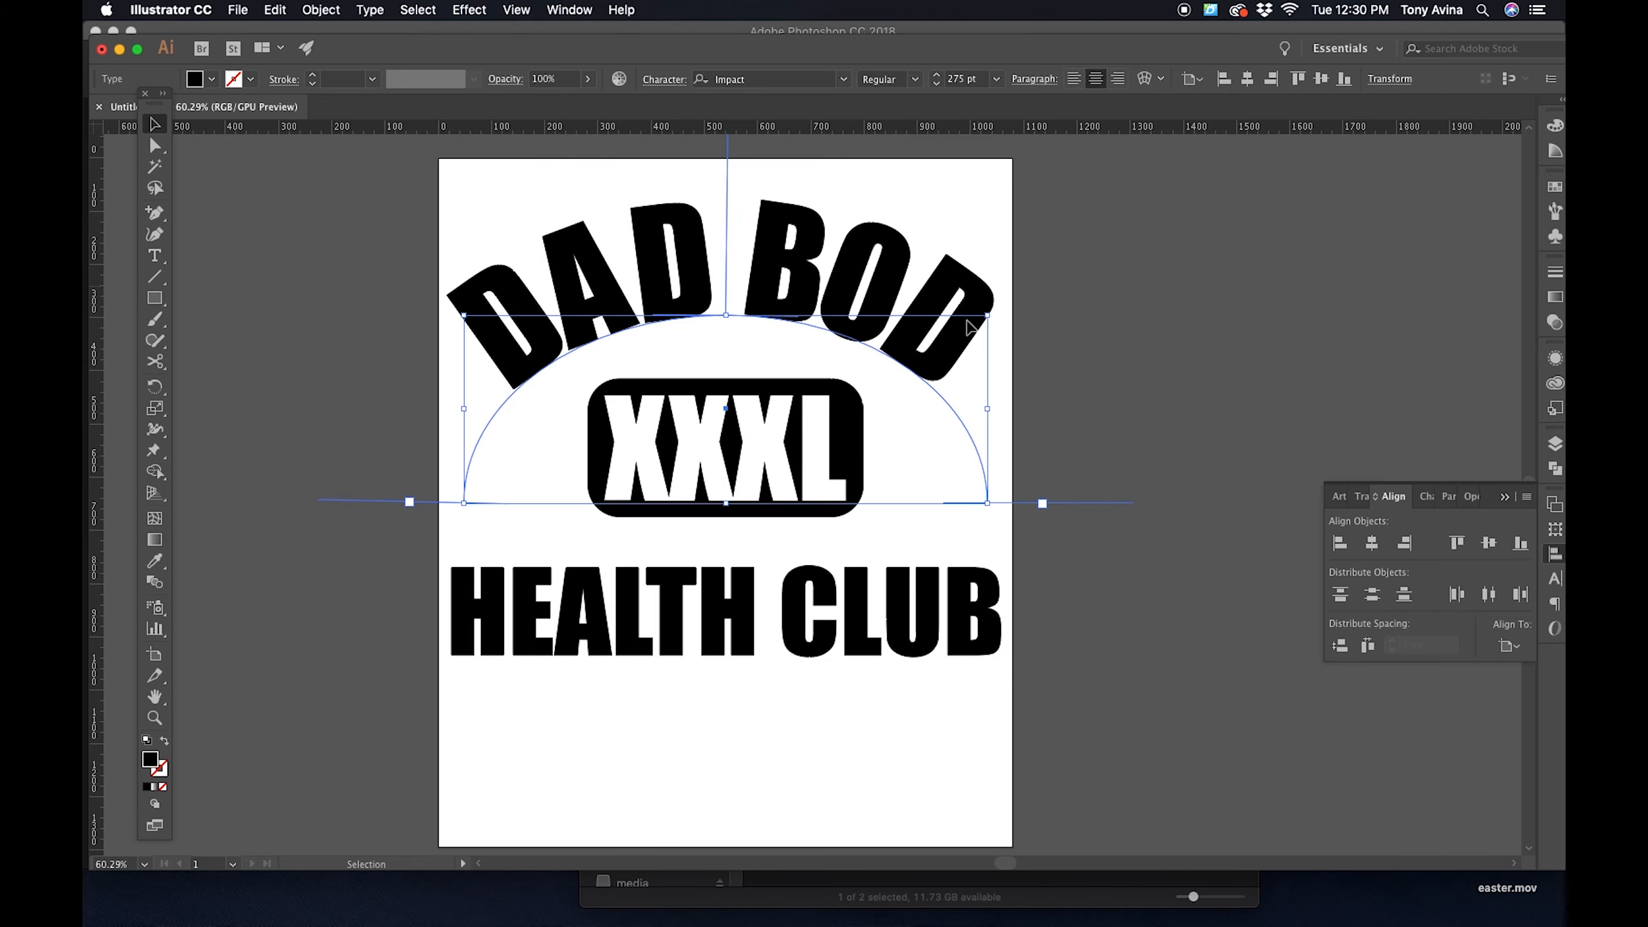
{"action": "left_click", "coordinate": [617, 607], "text": "shift"}
{"action": "left_click", "coordinate": [627, 611], "text": "shift"}
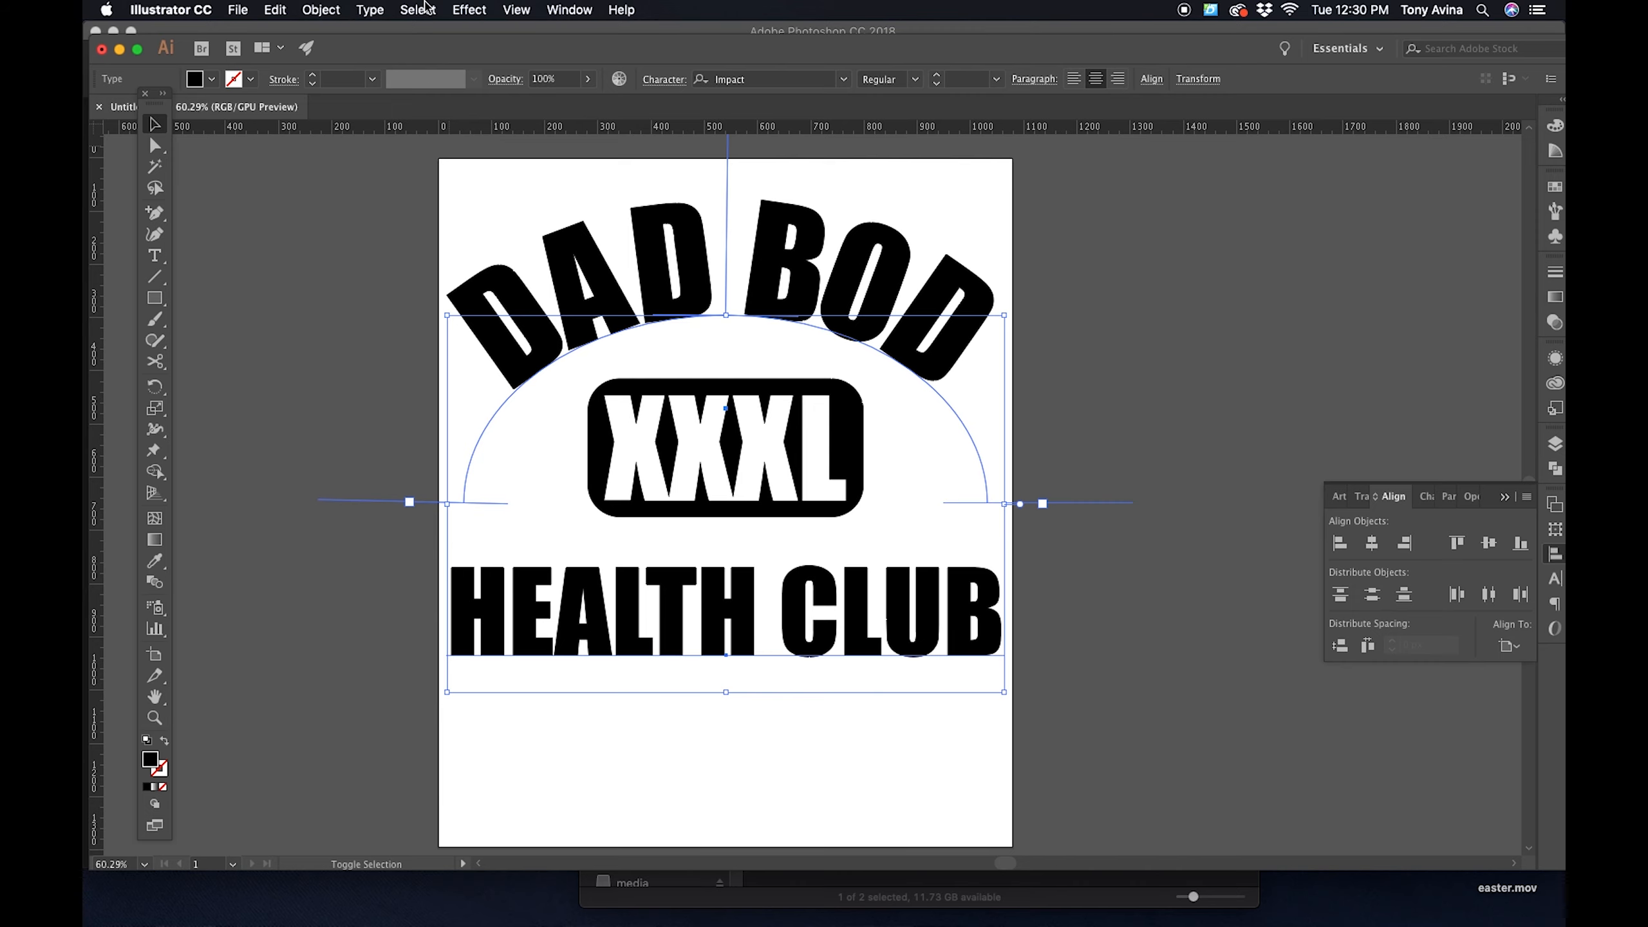
{"action": "left_click", "coordinate": [374, 10]}
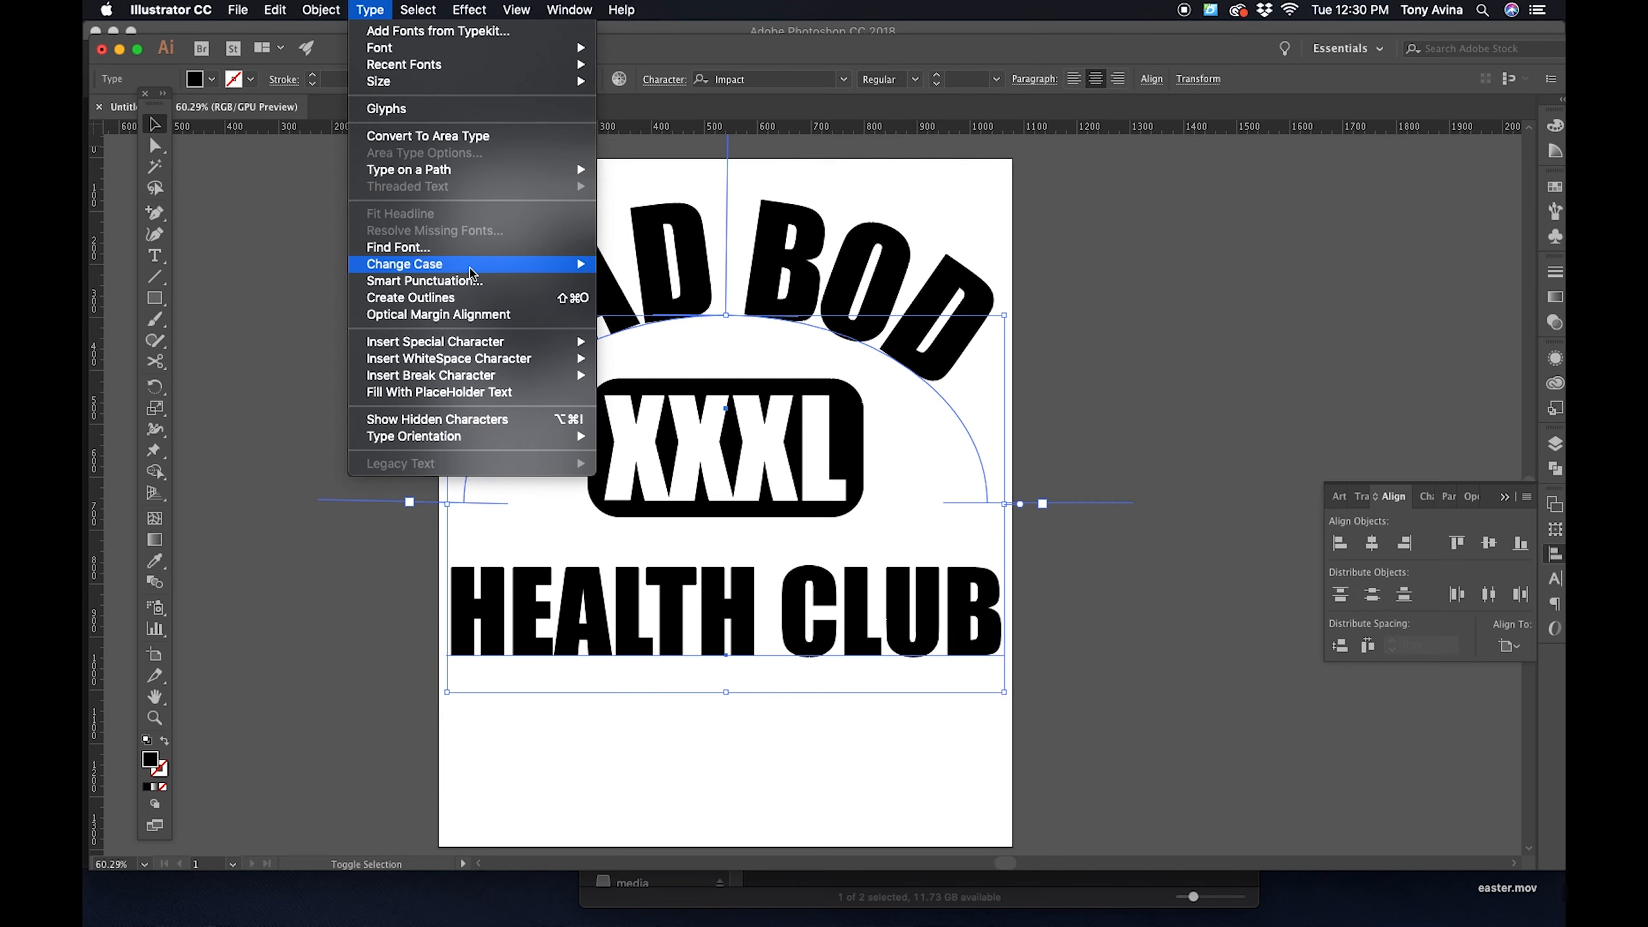
{"action": "left_click", "coordinate": [478, 300]}
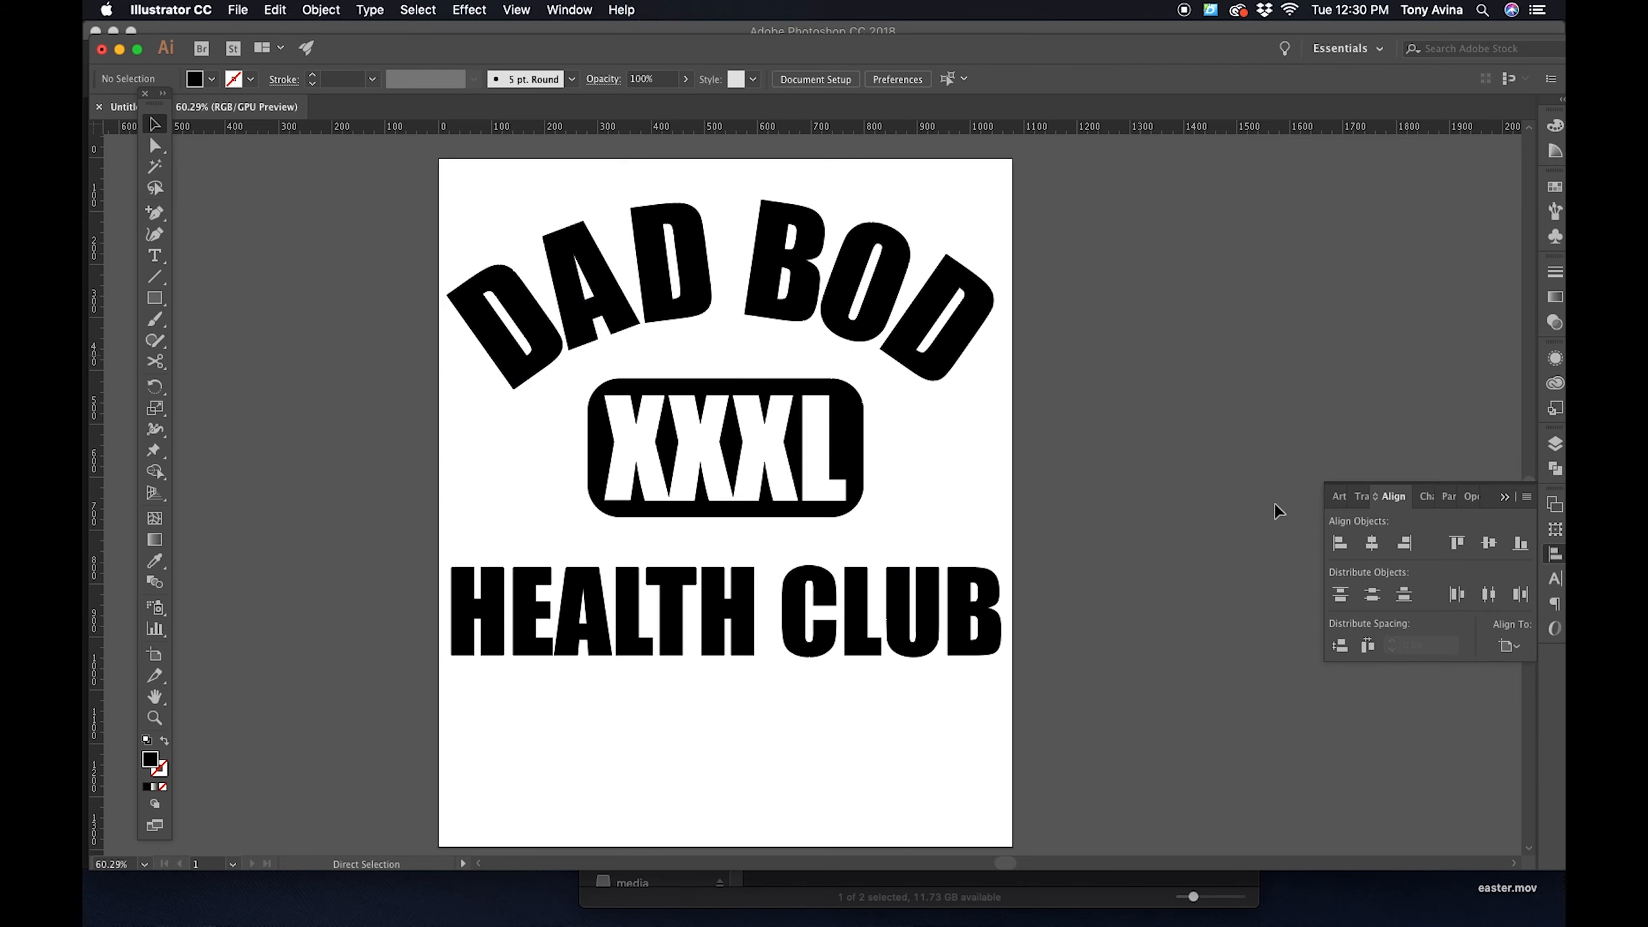
- Center the outlined lettering and the XXXL badge horizontally on the artboard again
{"action": "left_click", "coordinate": [1515, 649]}
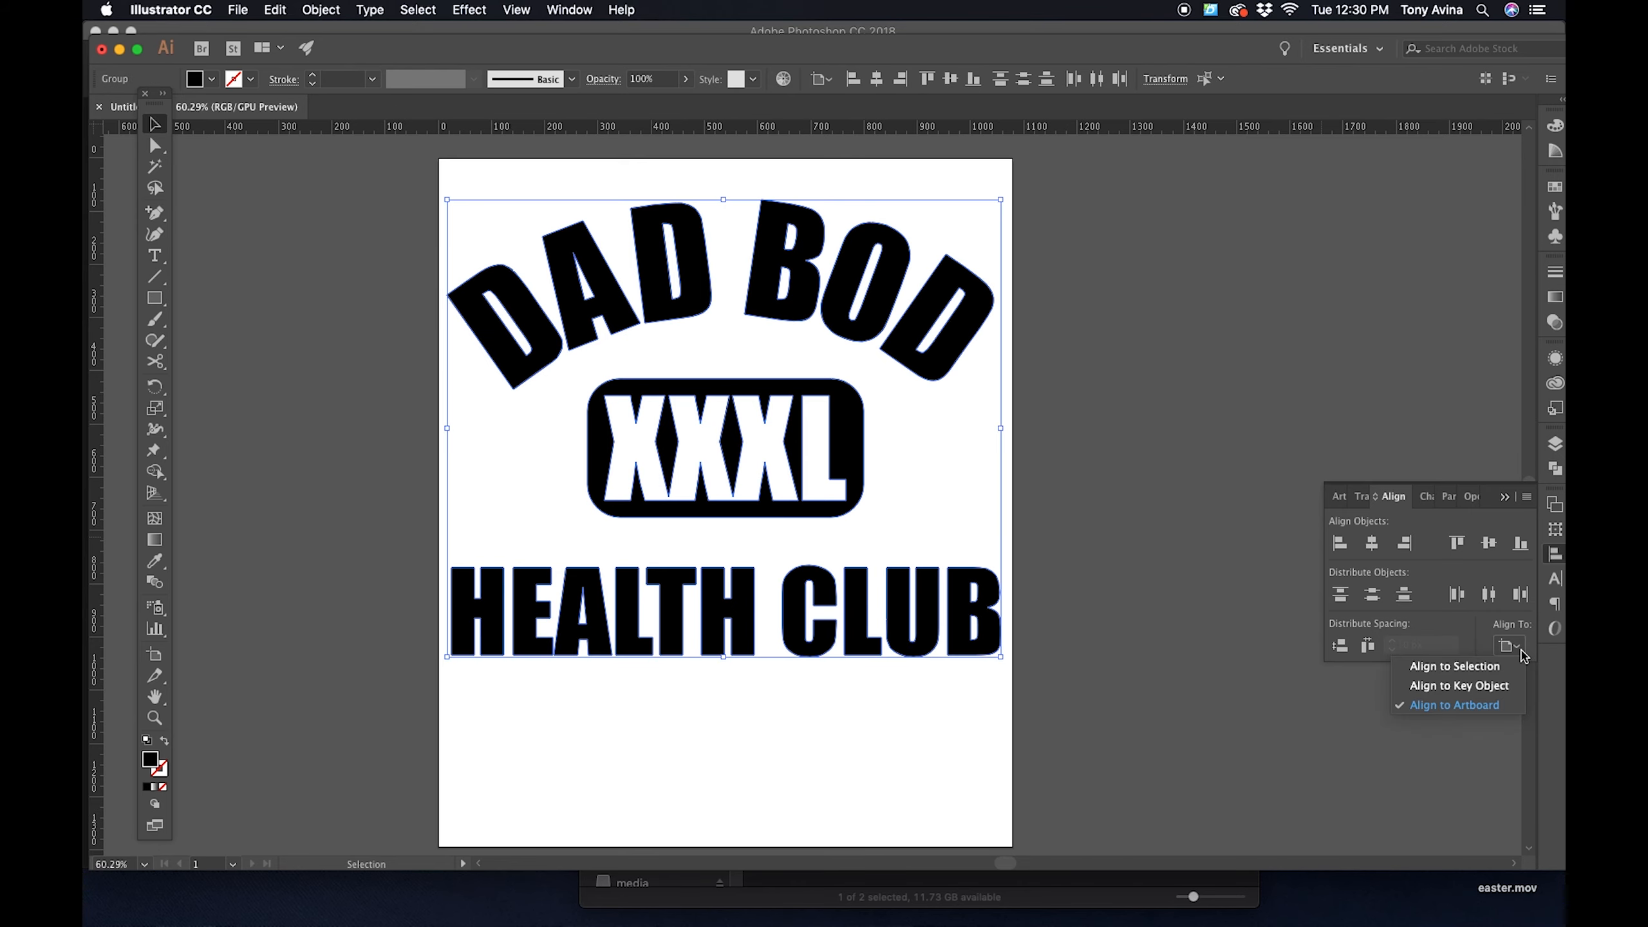
{"action": "left_click", "coordinate": [1522, 650]}
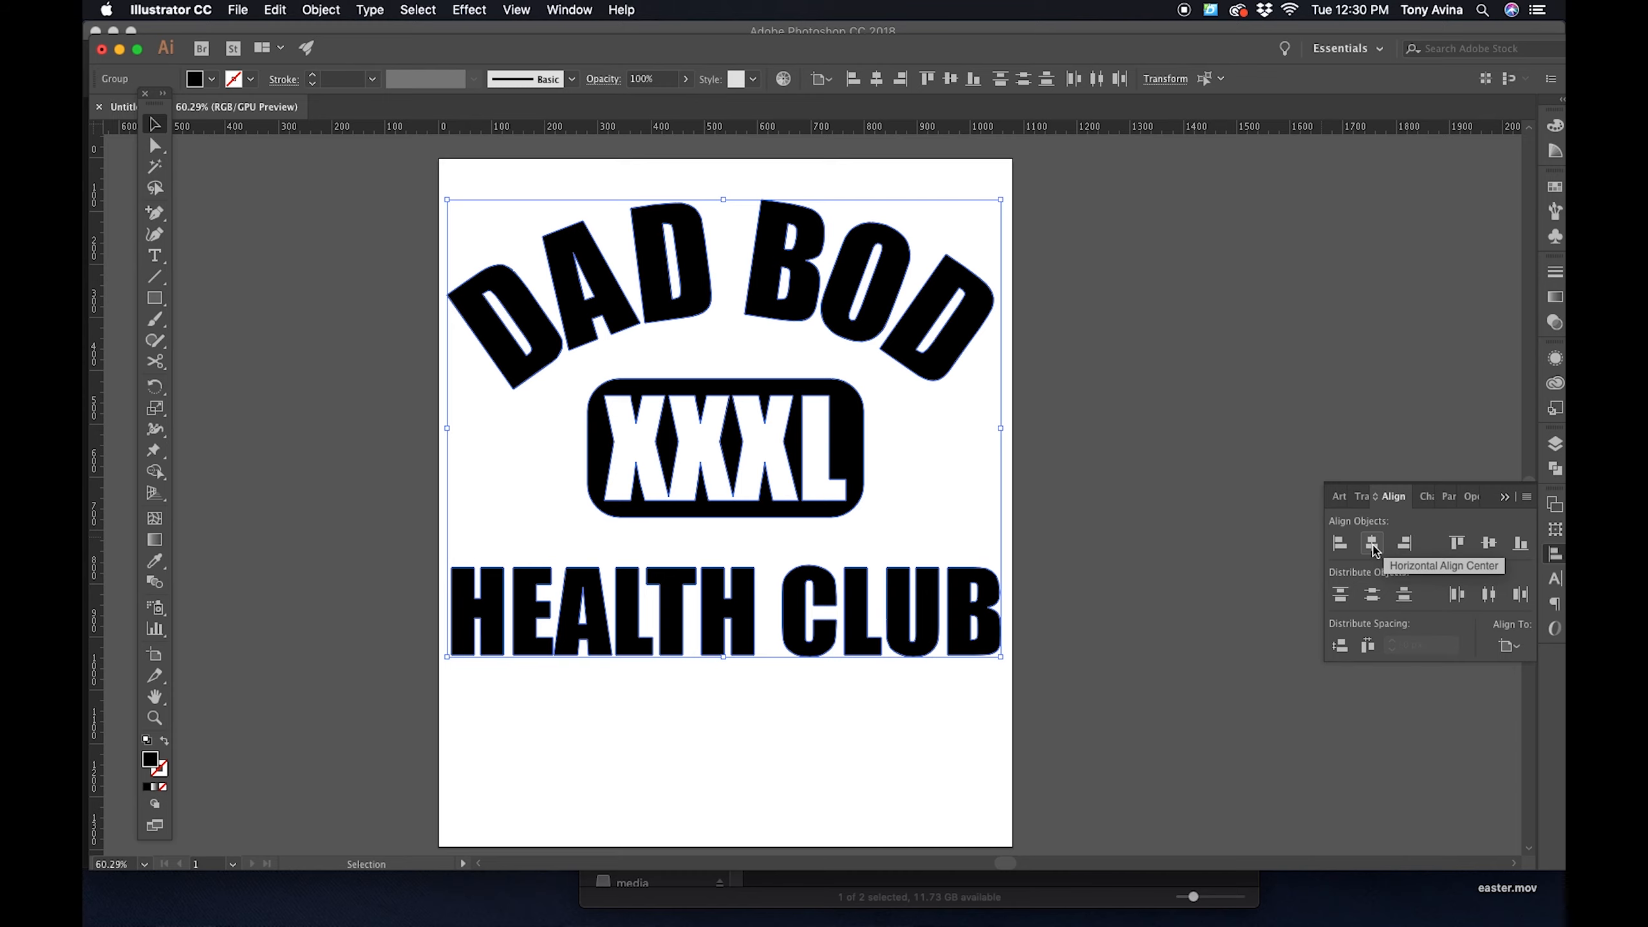
{"action": "left_click", "coordinate": [1374, 546]}
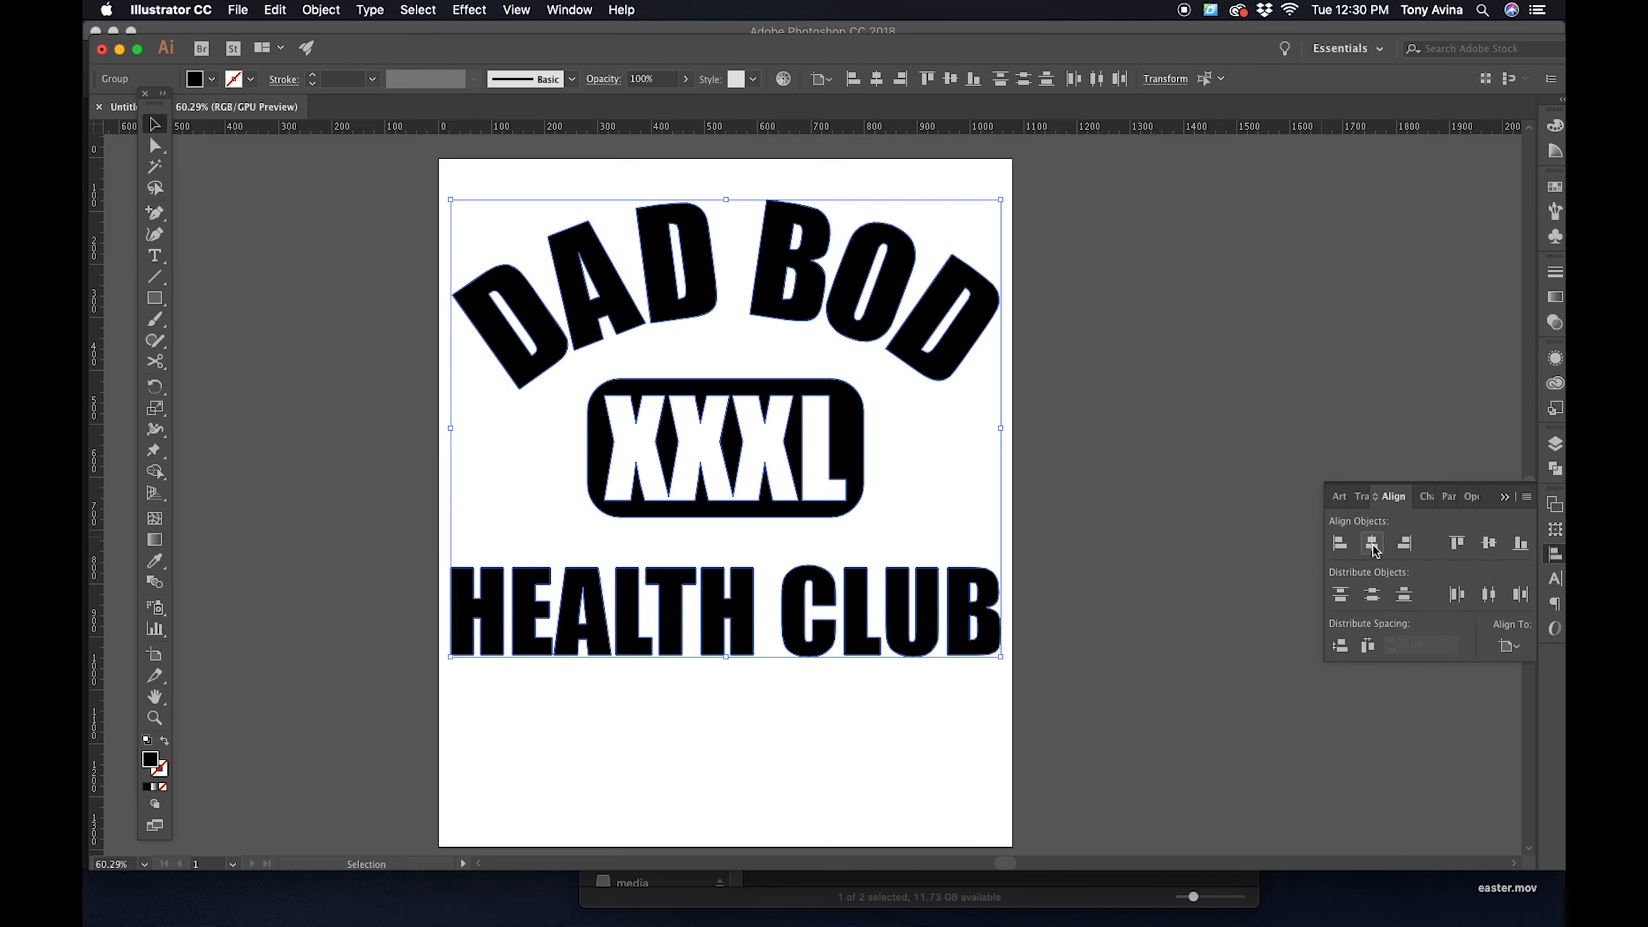
{"action": "left_click", "coordinate": [1086, 451]}
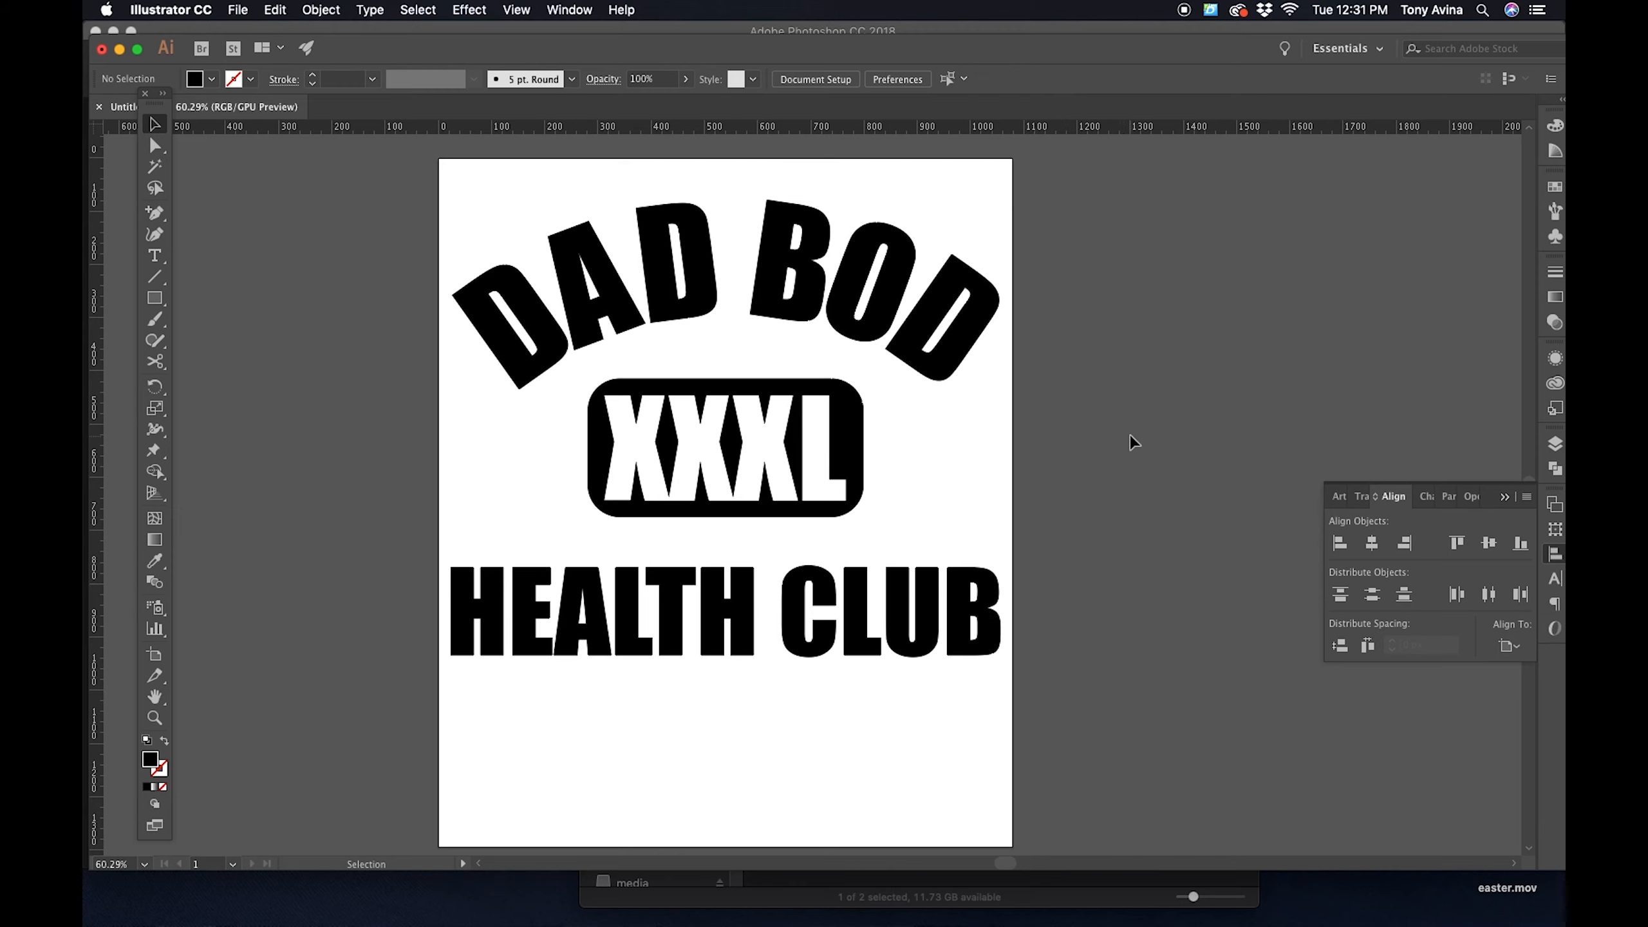
- Try moving the HEALTH CLUB lettering lower beneath the XXXL badge, and undo the moves
{"action": "key", "text": "space"}
{"action": "mouse_move", "coordinate": [1093, 576]}
{"action": "left_mouse_down"}
{"action": "mouse_move", "coordinate": [1065, 478]}
{"action": "mouse_move", "coordinate": [1084, 566]}
{"action": "left_mouse_up"}
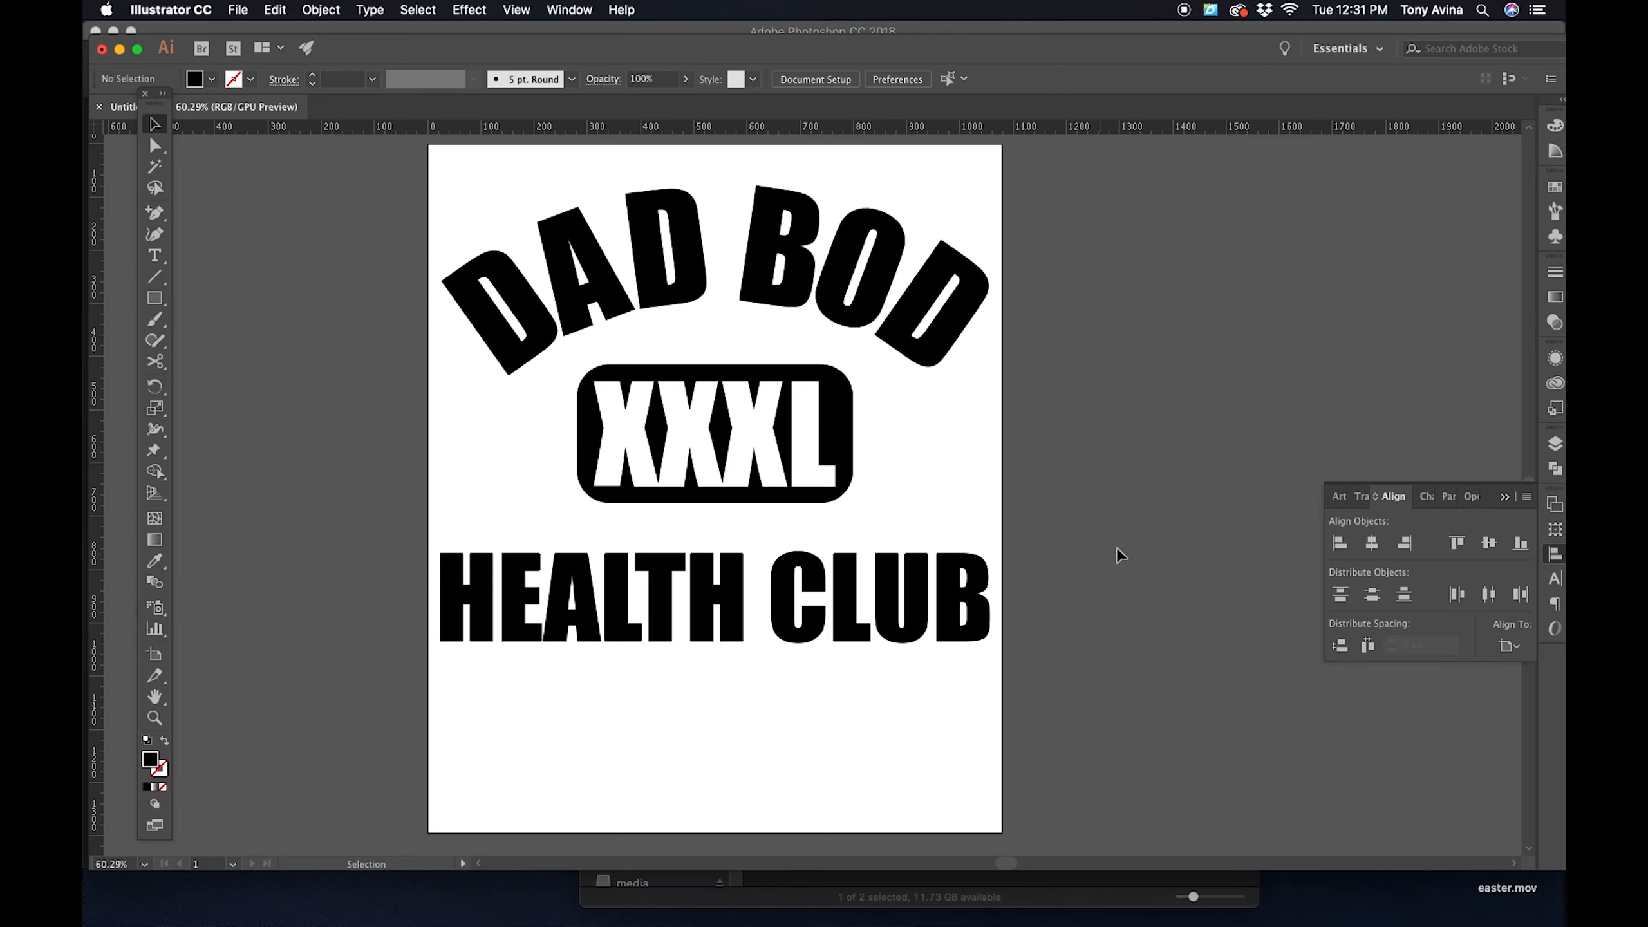
{"action": "left_click_drag", "start_coordinate": [915, 612], "coordinate": [924, 601]}
{"action": "key", "text": "super+z"}
{"action": "left_click", "coordinate": [1082, 601]}
{"action": "left_click_drag", "start_coordinate": [859, 598], "coordinate": [859, 660]}
{"action": "left_click", "coordinate": [1125, 653]}
{"action": "key", "text": "super+z"}
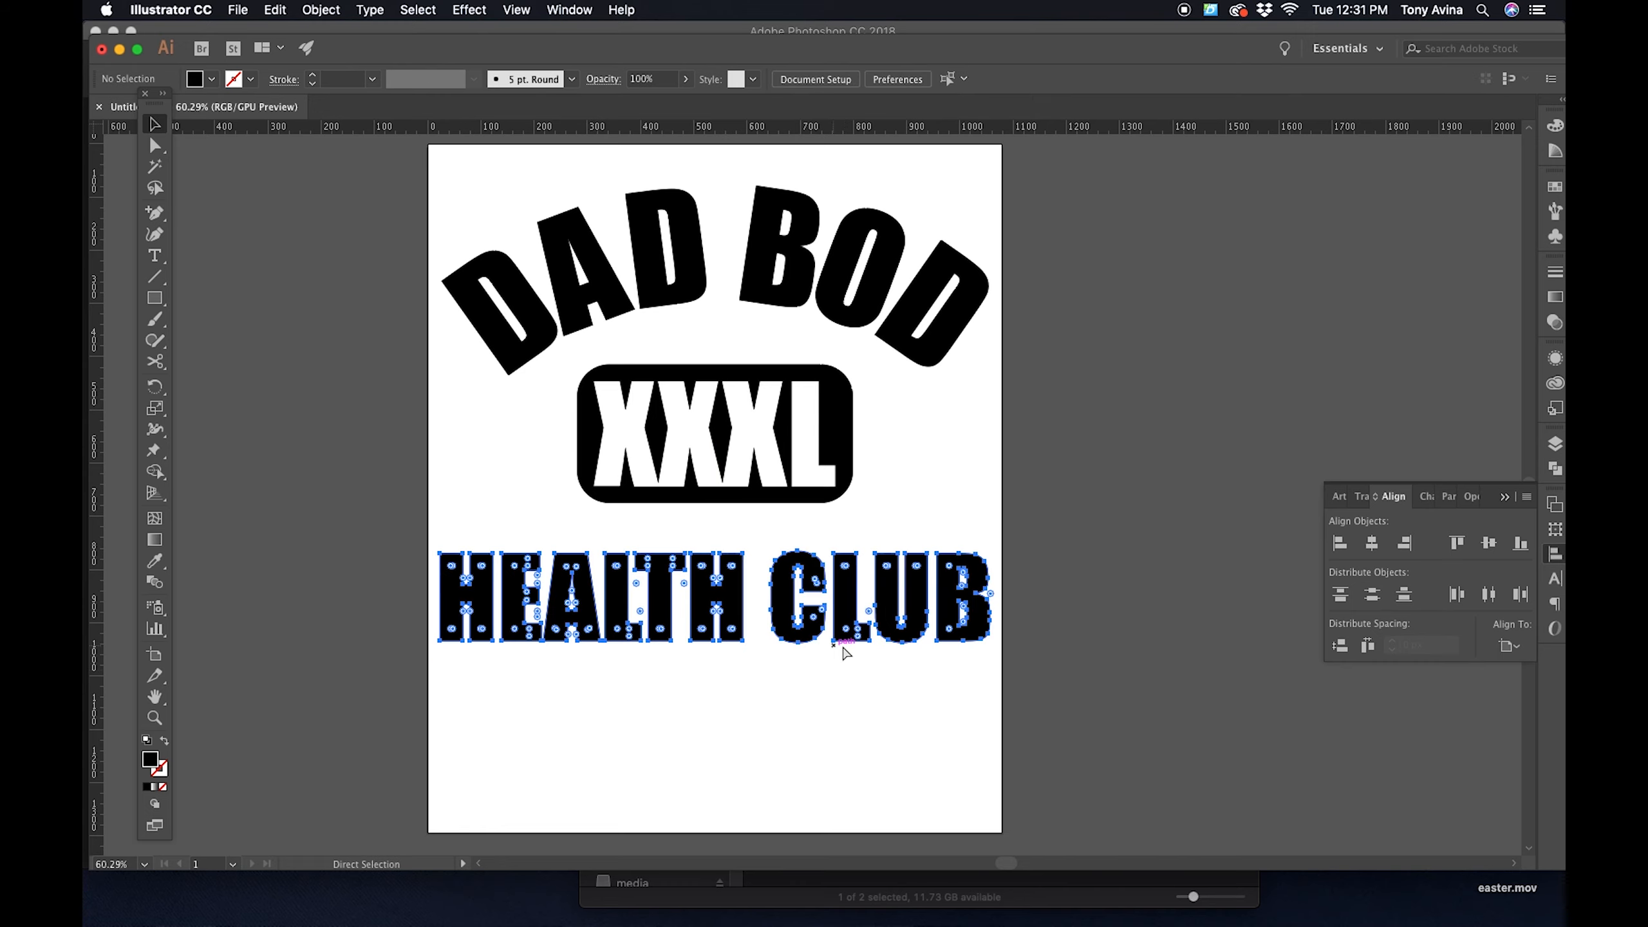
{"action": "left_click", "coordinate": [1075, 472]}
- Try distributing the three design elements by their vertical centers relative to the artboard, and undo it
{"action": "left_click_drag", "start_coordinate": [1036, 286], "coordinate": [661, 821]}
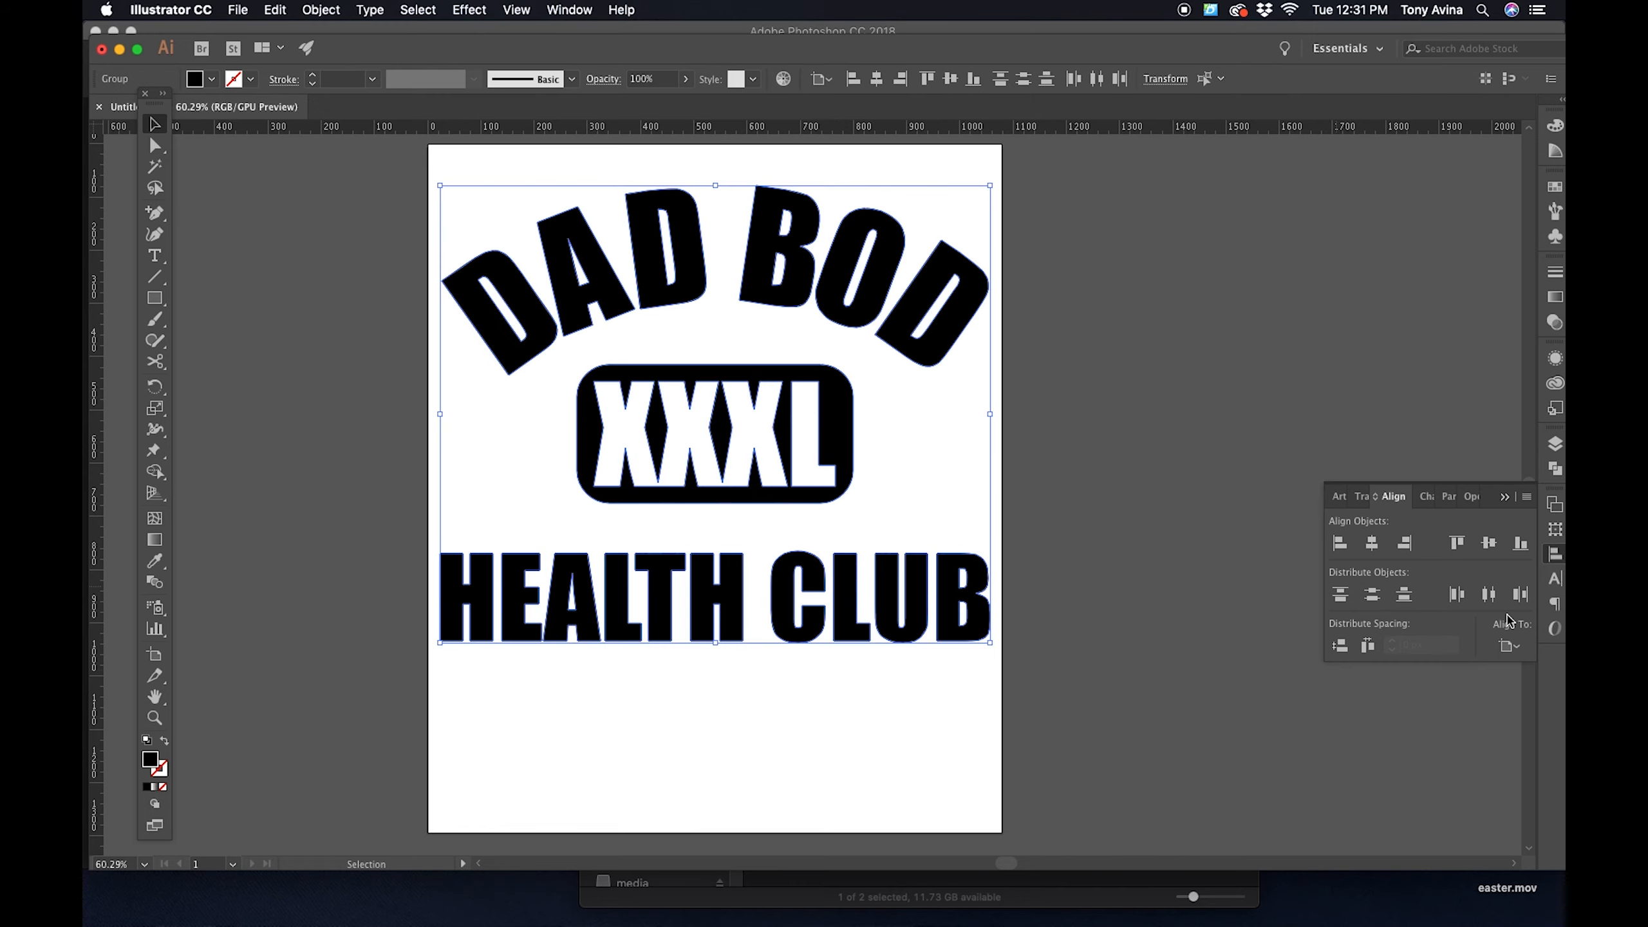
{"action": "left_click", "coordinate": [1373, 598]}
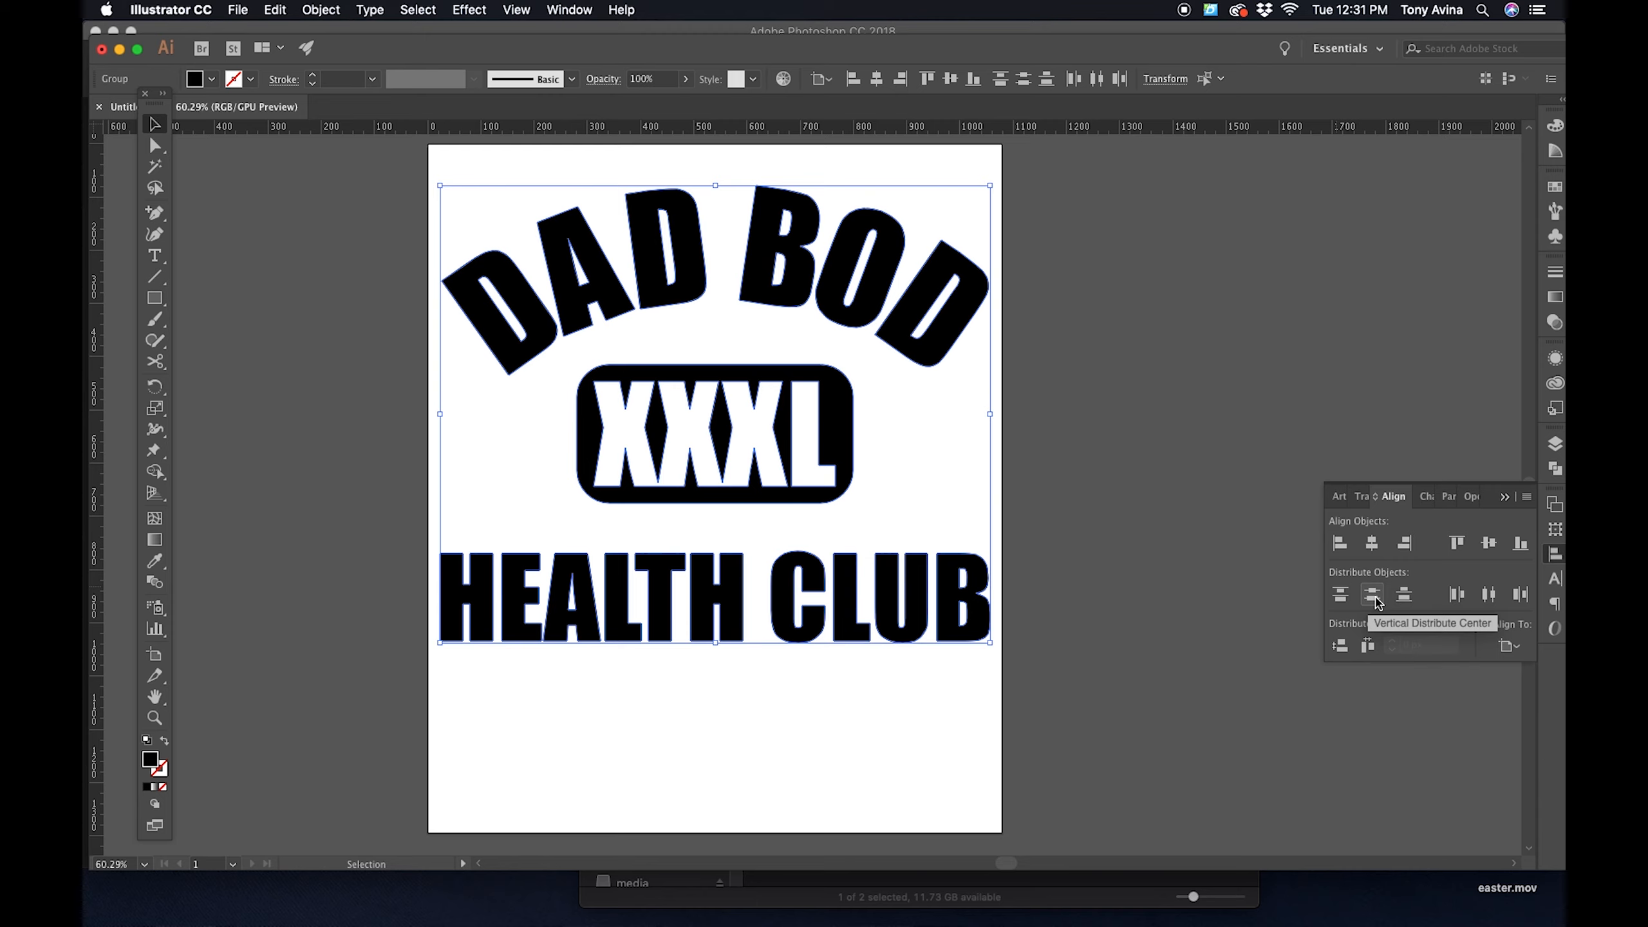
{"action": "left_click", "coordinate": [1374, 599]}
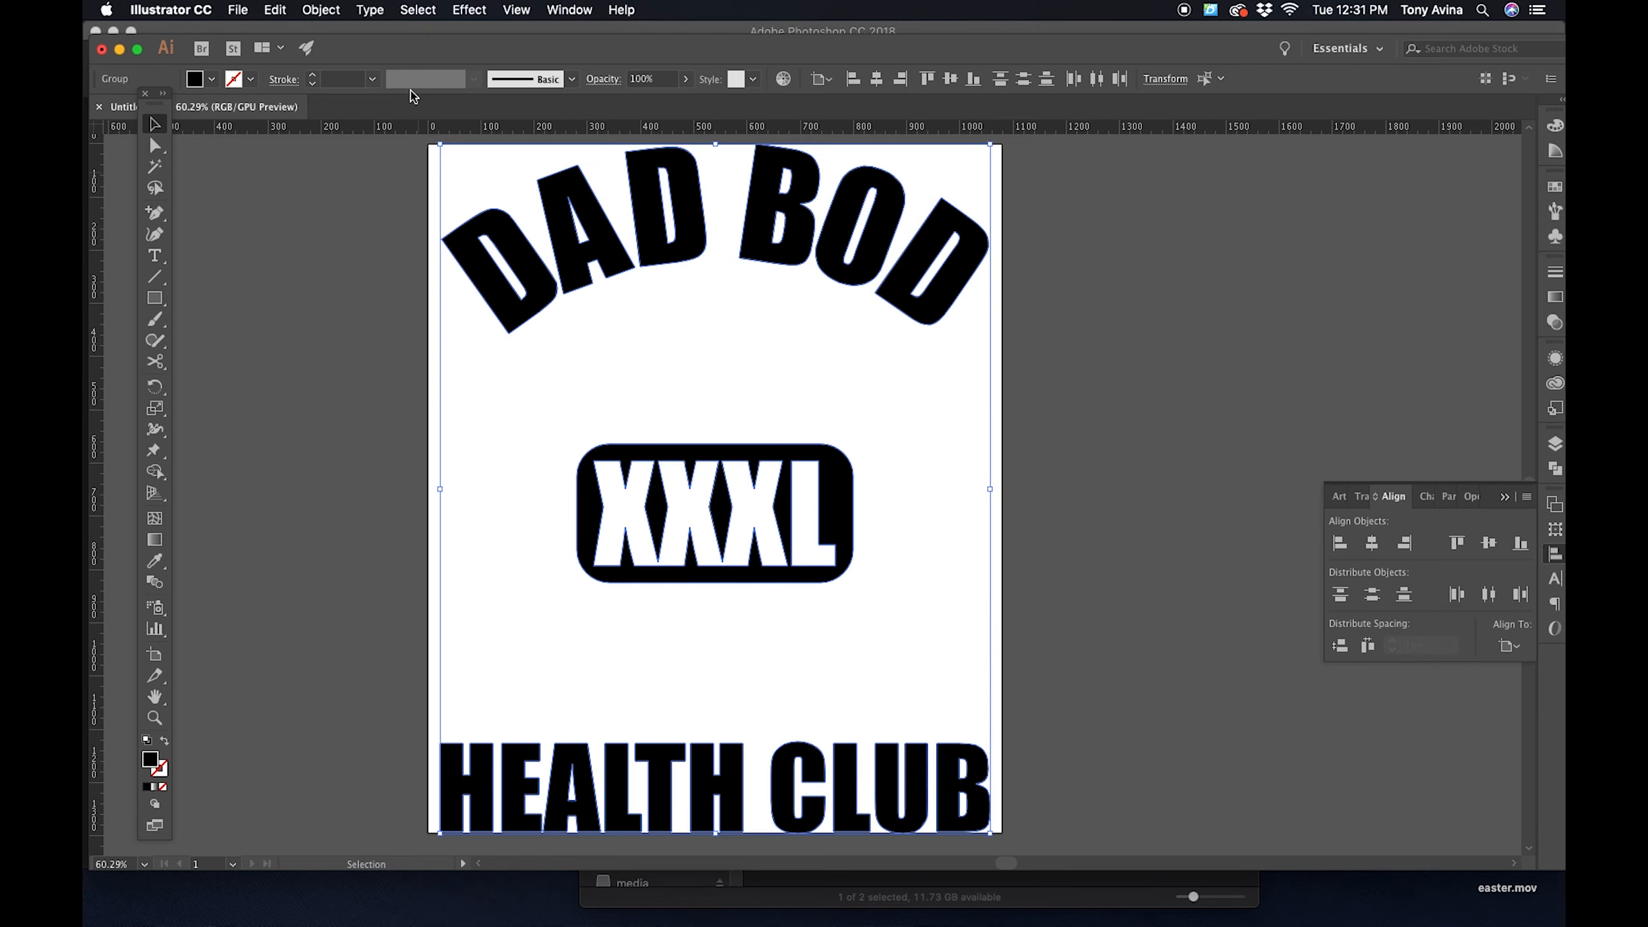
{"action": "key", "text": "super+z"}
{"action": "left_click", "coordinate": [1101, 423]}
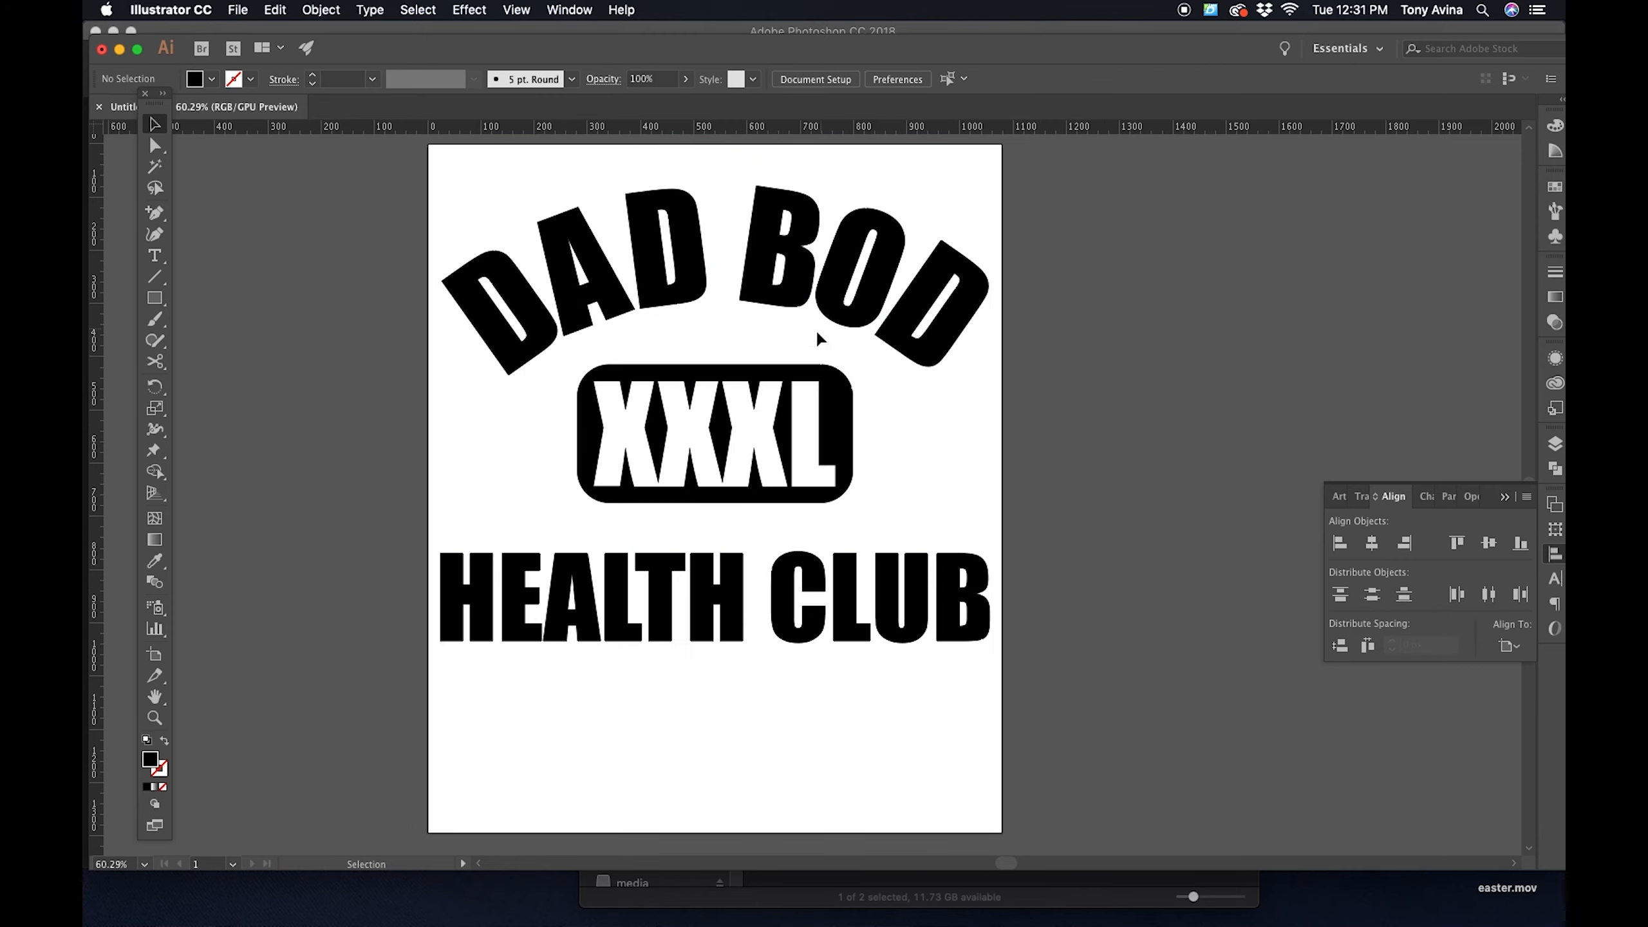
- Distribute DAD BOD, the XXXL badge and HEALTH CLUB by their vertical centers, aligning to the selection
{"action": "key", "text": "super+a"}
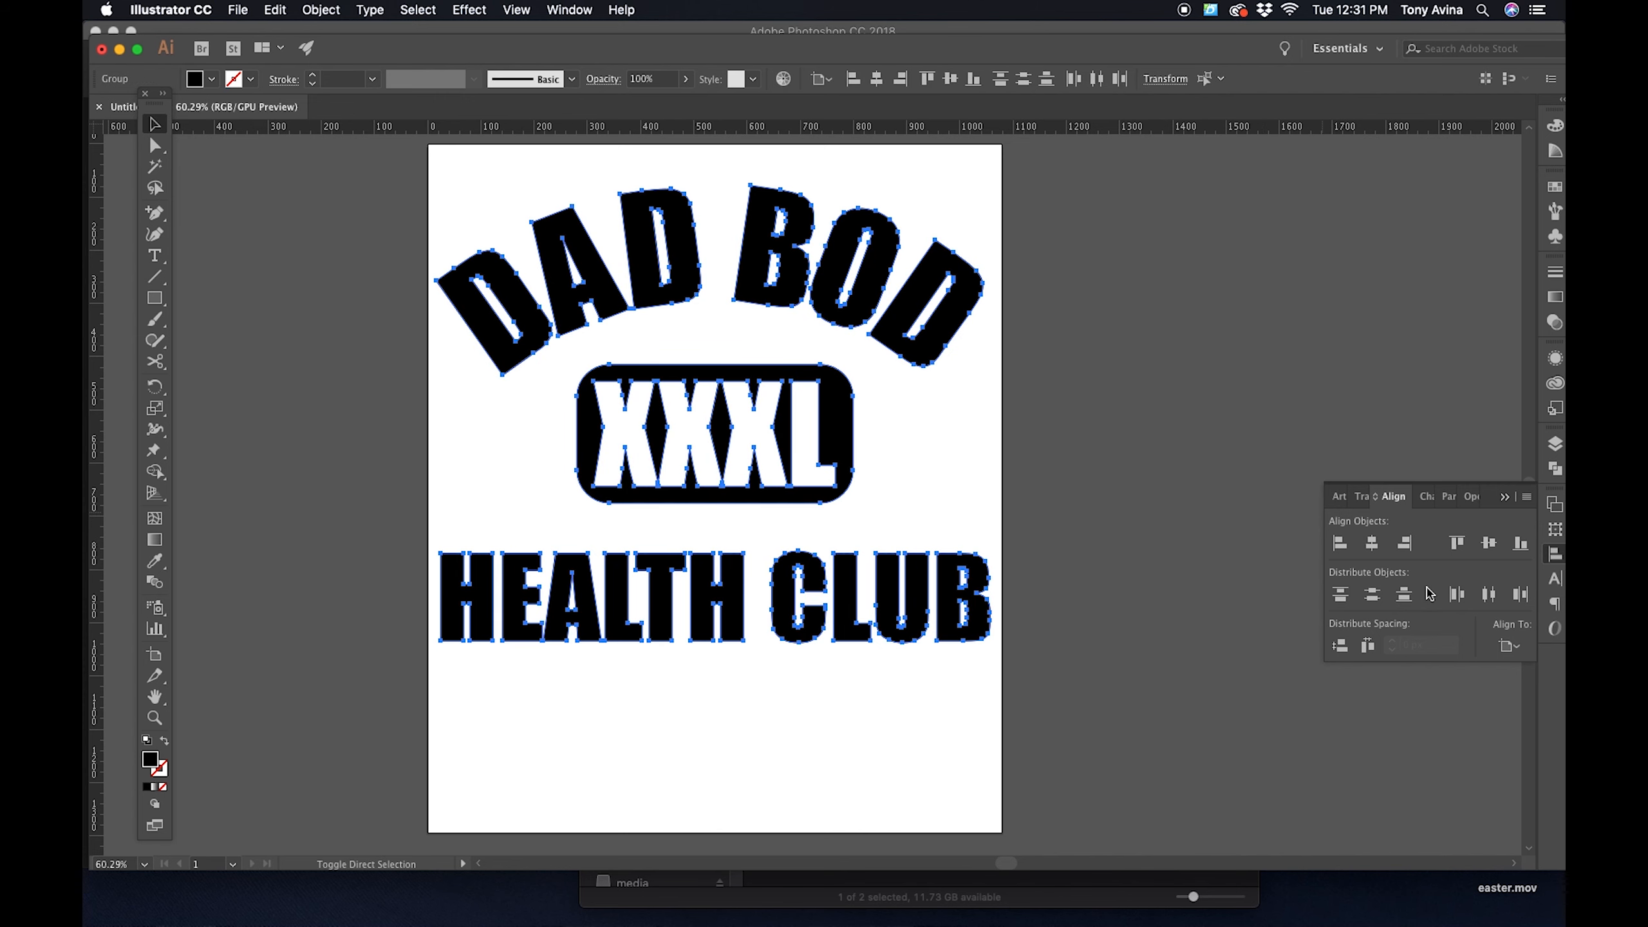
{"action": "left_click", "coordinate": [1520, 649]}
{"action": "left_click", "coordinate": [1482, 667]}
{"action": "left_click", "coordinate": [1371, 596]}
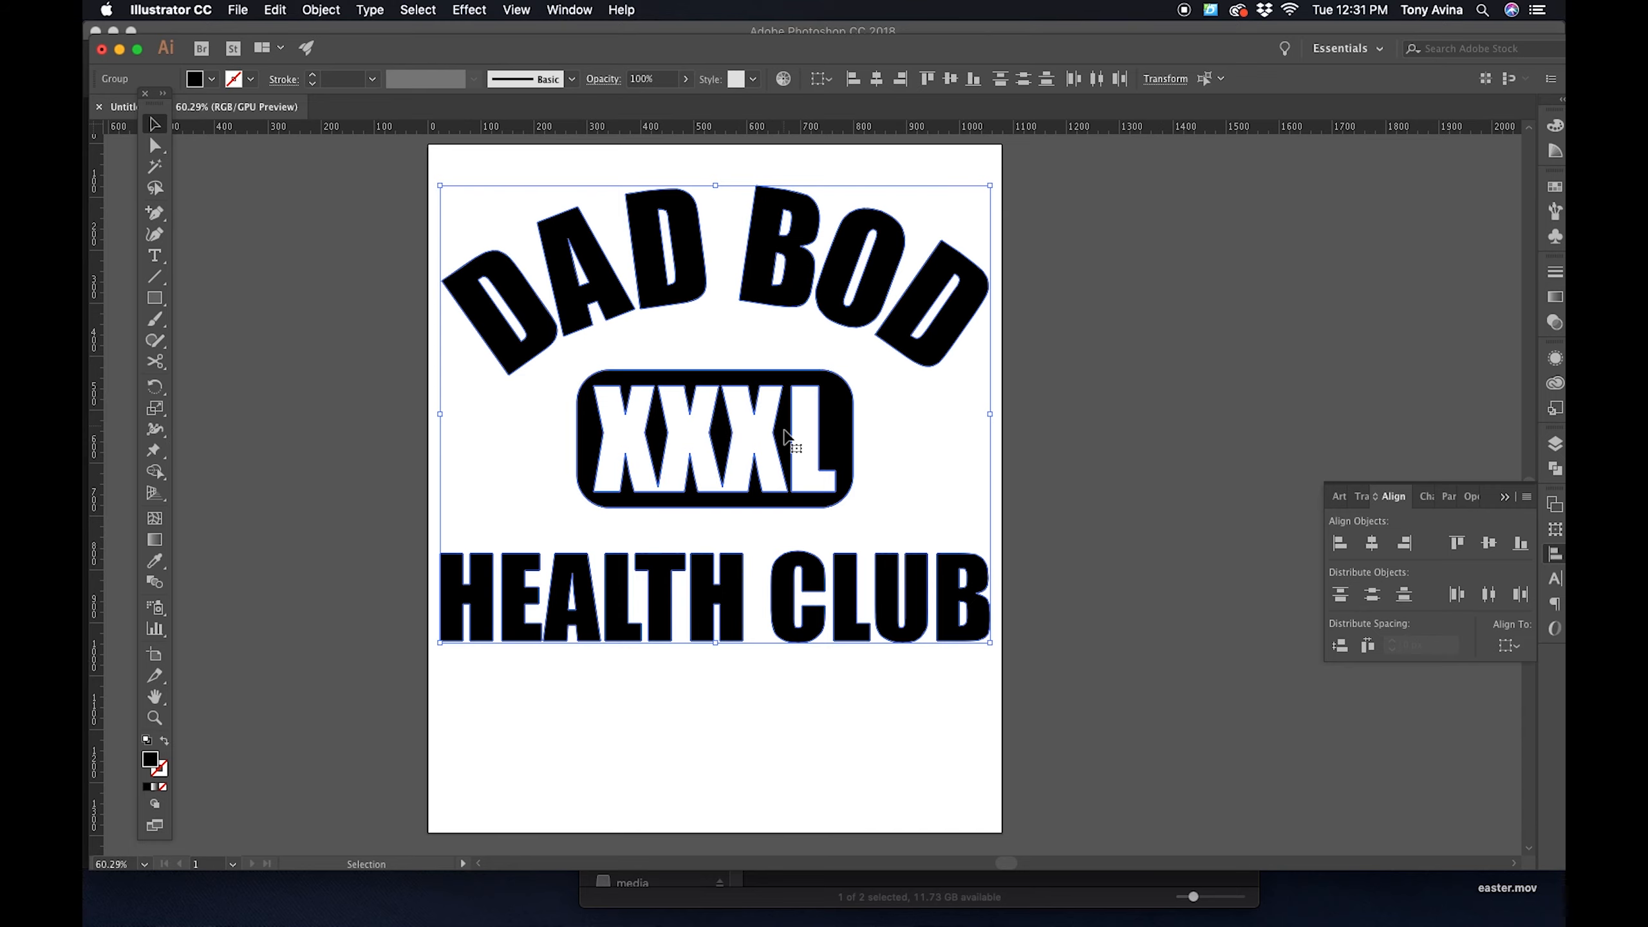
{"action": "left_click", "coordinate": [1159, 441]}
- Move all three design elements slightly down the artboard to make room above DAD BOD
{"action": "scroll", "coordinate": [1151, 441], "scroll_direction": "up", "scroll_amount": 1}
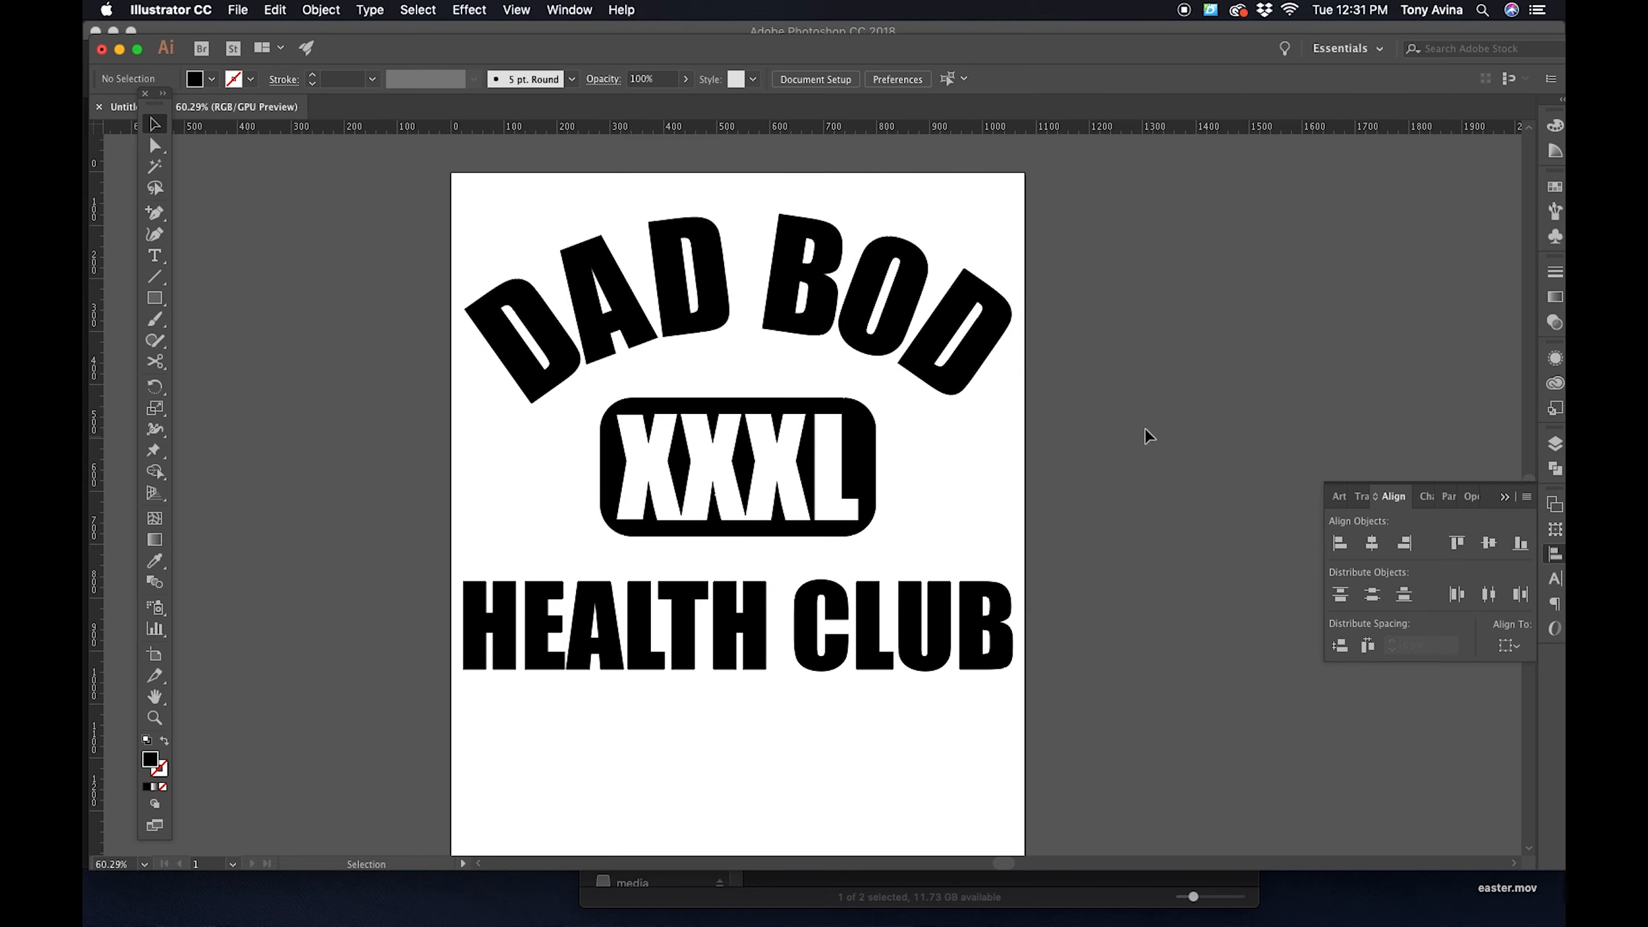
{"action": "left_click", "coordinate": [798, 654]}
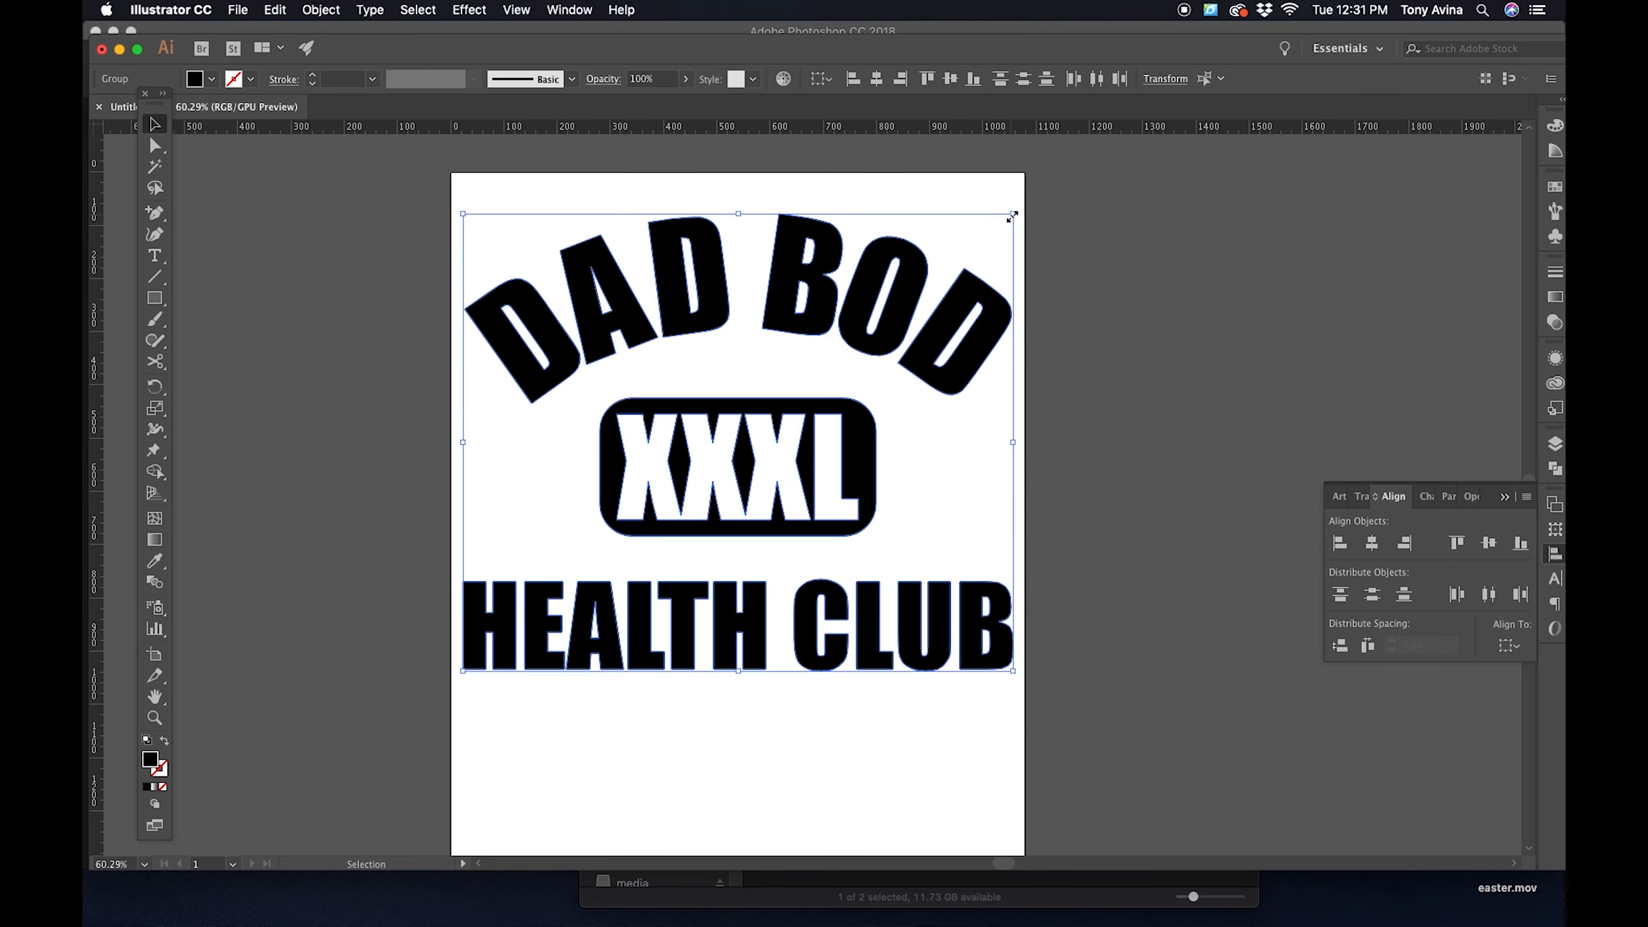
{"action": "left_click_drag", "start_coordinate": [929, 295], "coordinate": [930, 324]}
{"action": "left_click", "coordinate": [677, 223]}
- Add the text PROPERTY OF above the arched DAD BOD lettering
{"action": "key", "text": "t"}
{"action": "left_click", "coordinate": [667, 214]}
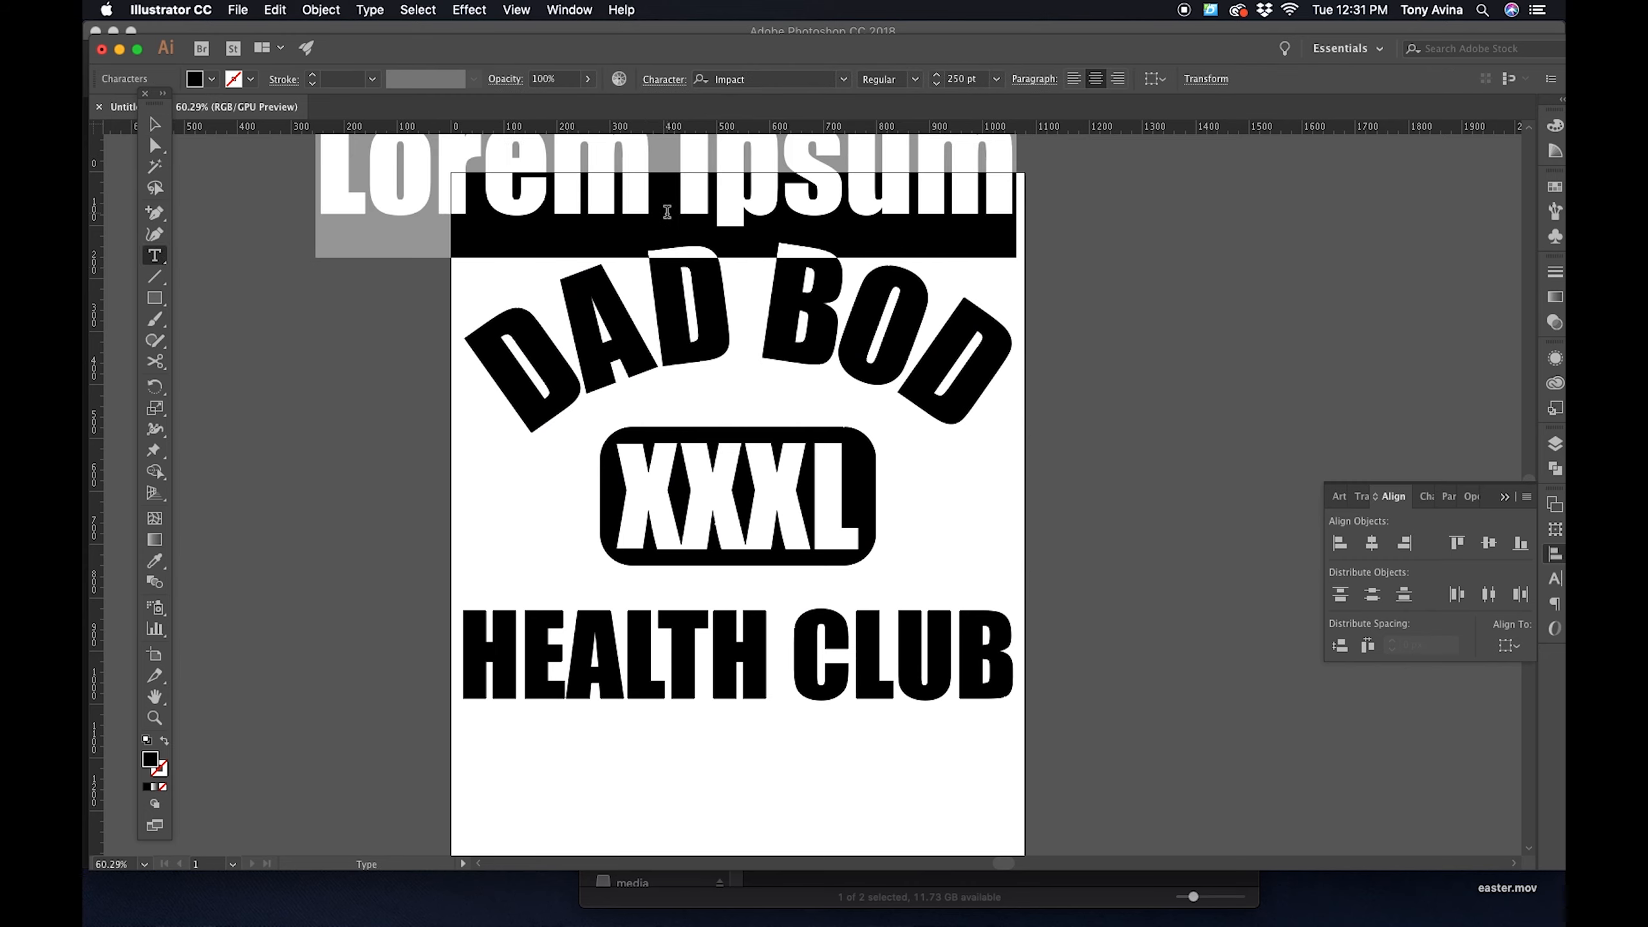
{"action": "type", "text": "pr"}
{"action": "key", "text": "BackSpace"}
{"action": "key", "text": "BackSpace"}
{"action": "type", "text": "P"}
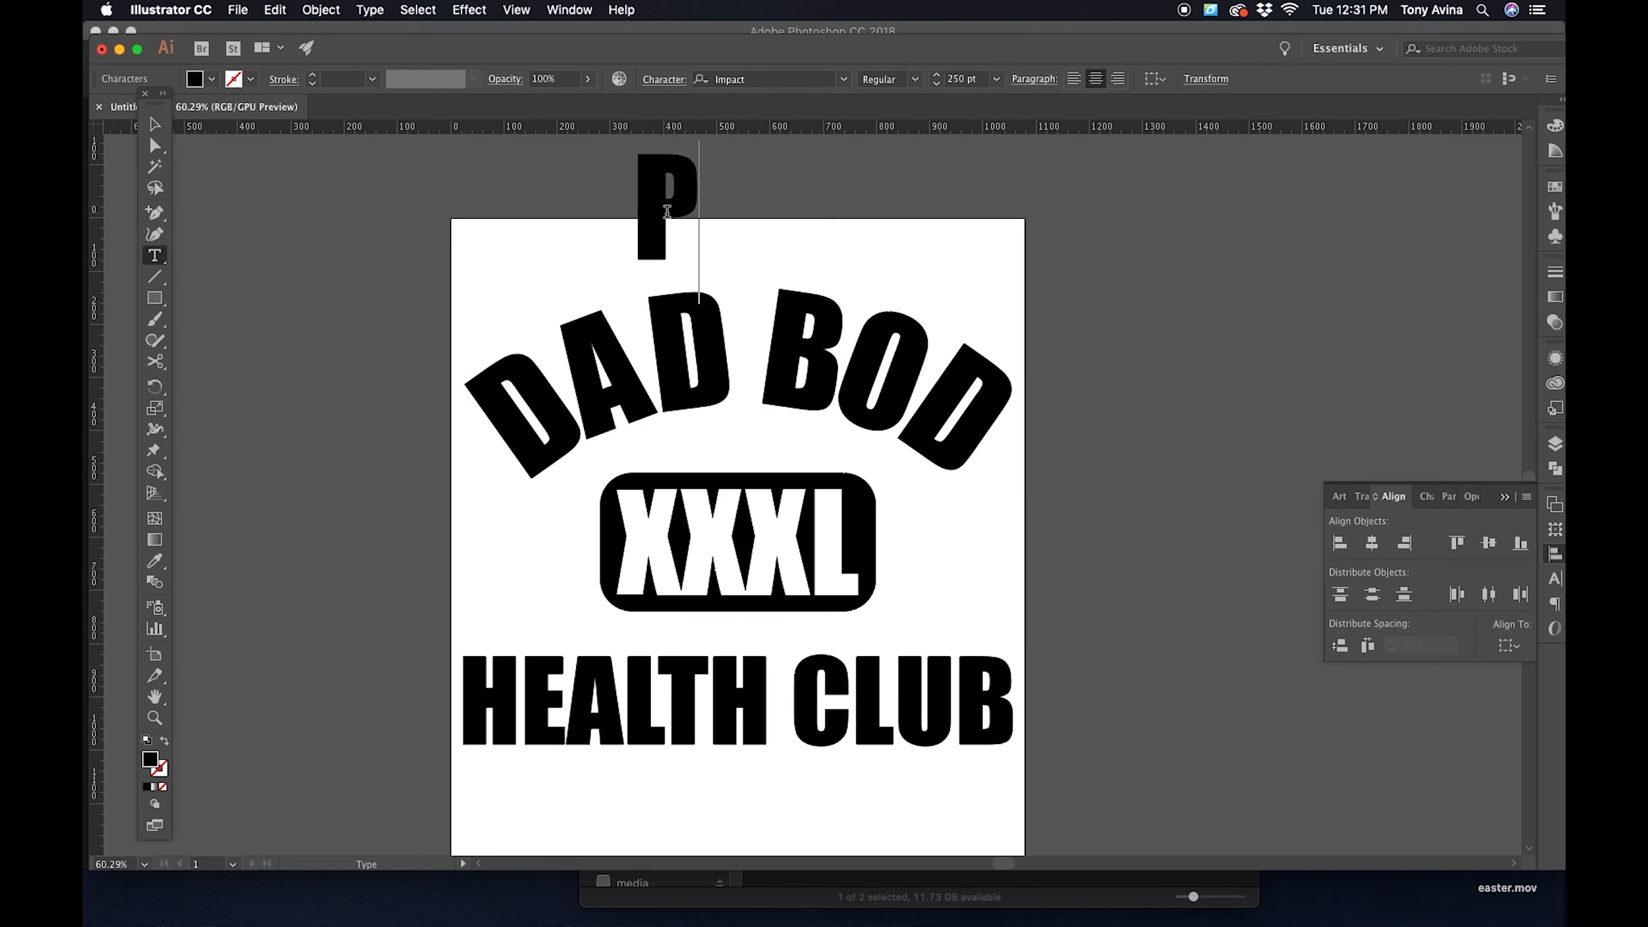
{"action": "type", "text": "ROPERTY OF"}
{"action": "key", "text": "Escape"}
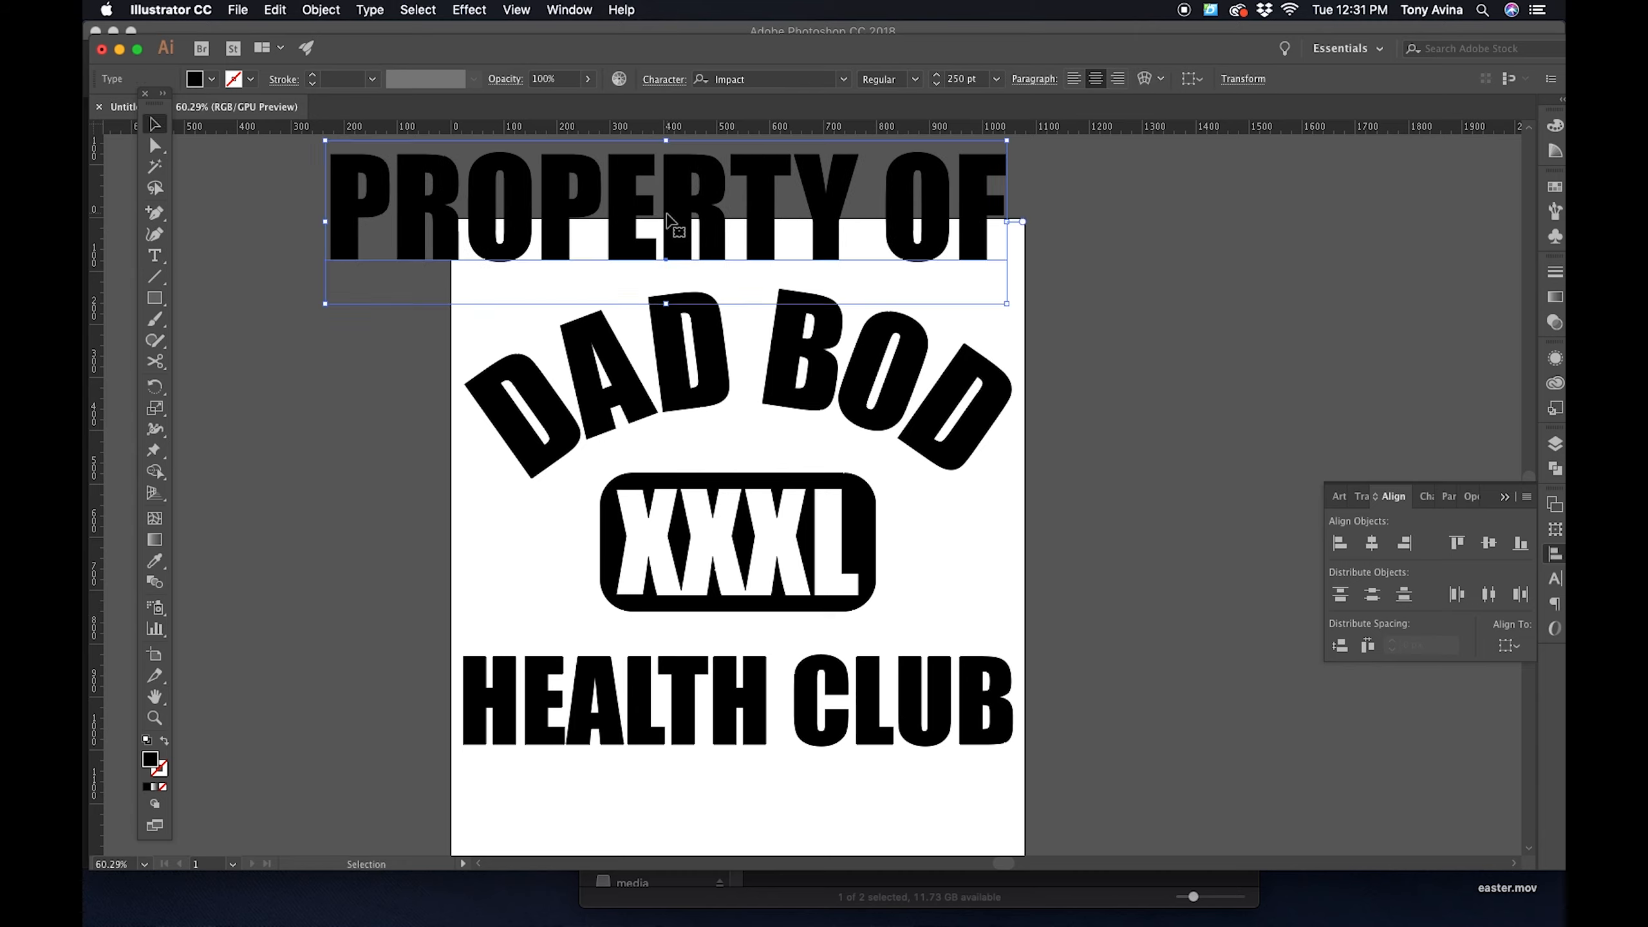
- Set the font size of the PROPERTY OF text to 120 pt
{"action": "left_click", "coordinate": [996, 79]}
{"action": "left_click", "coordinate": [1019, 396]}
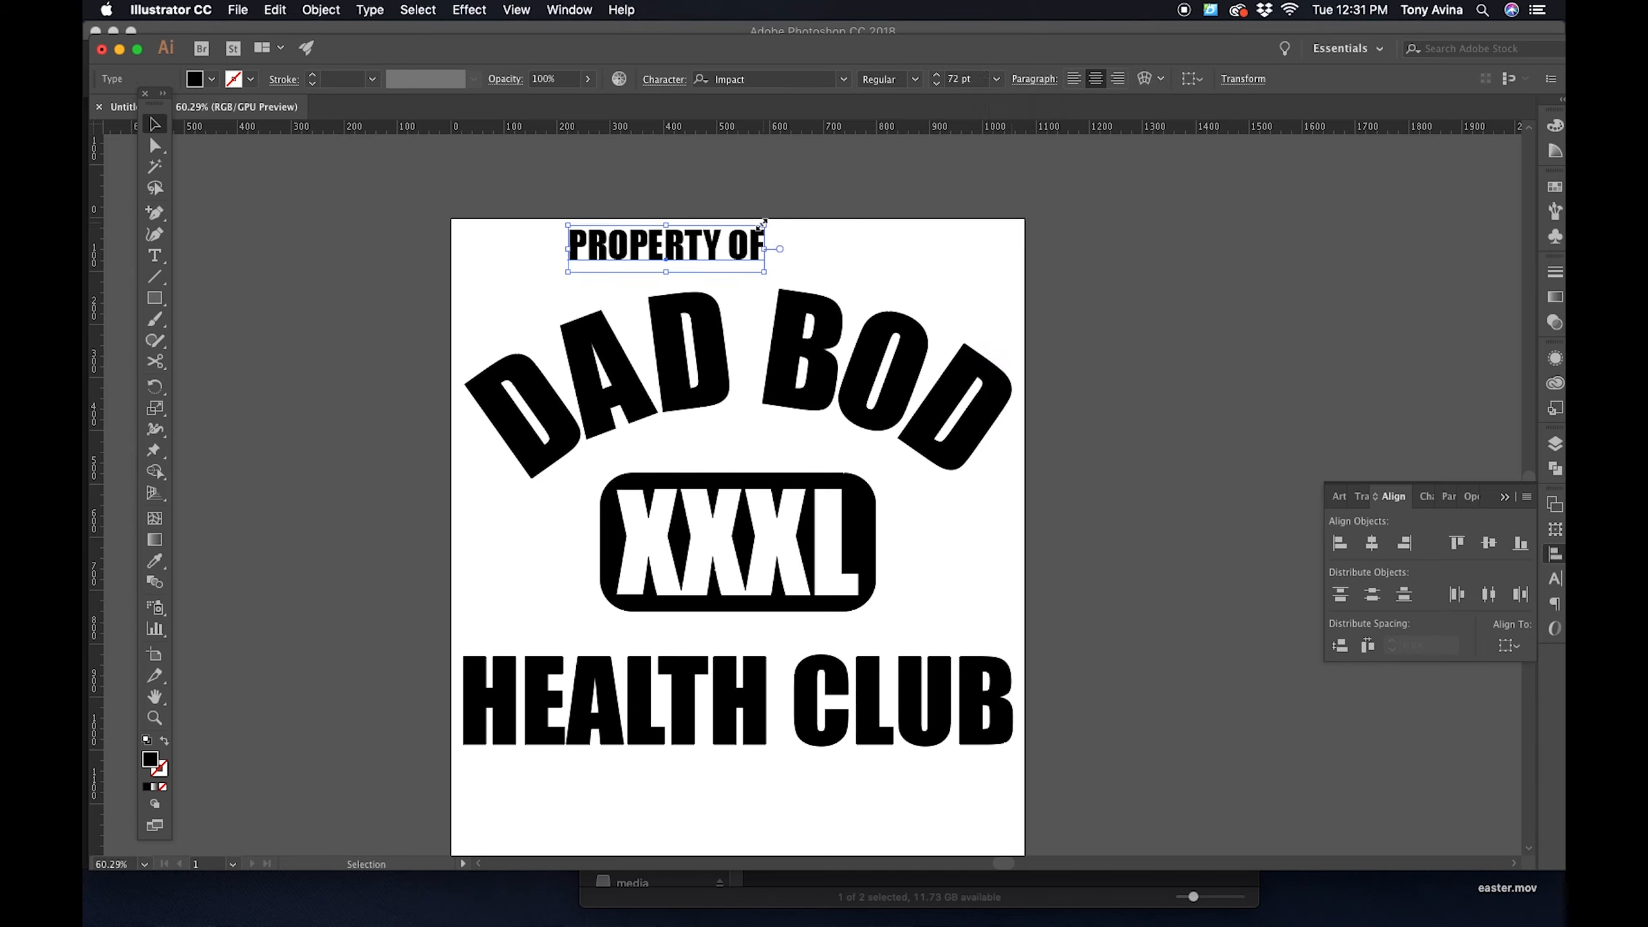
{"action": "left_click", "coordinate": [967, 79]}
{"action": "type", "text": "120"}
{"action": "key", "text": "Return"}
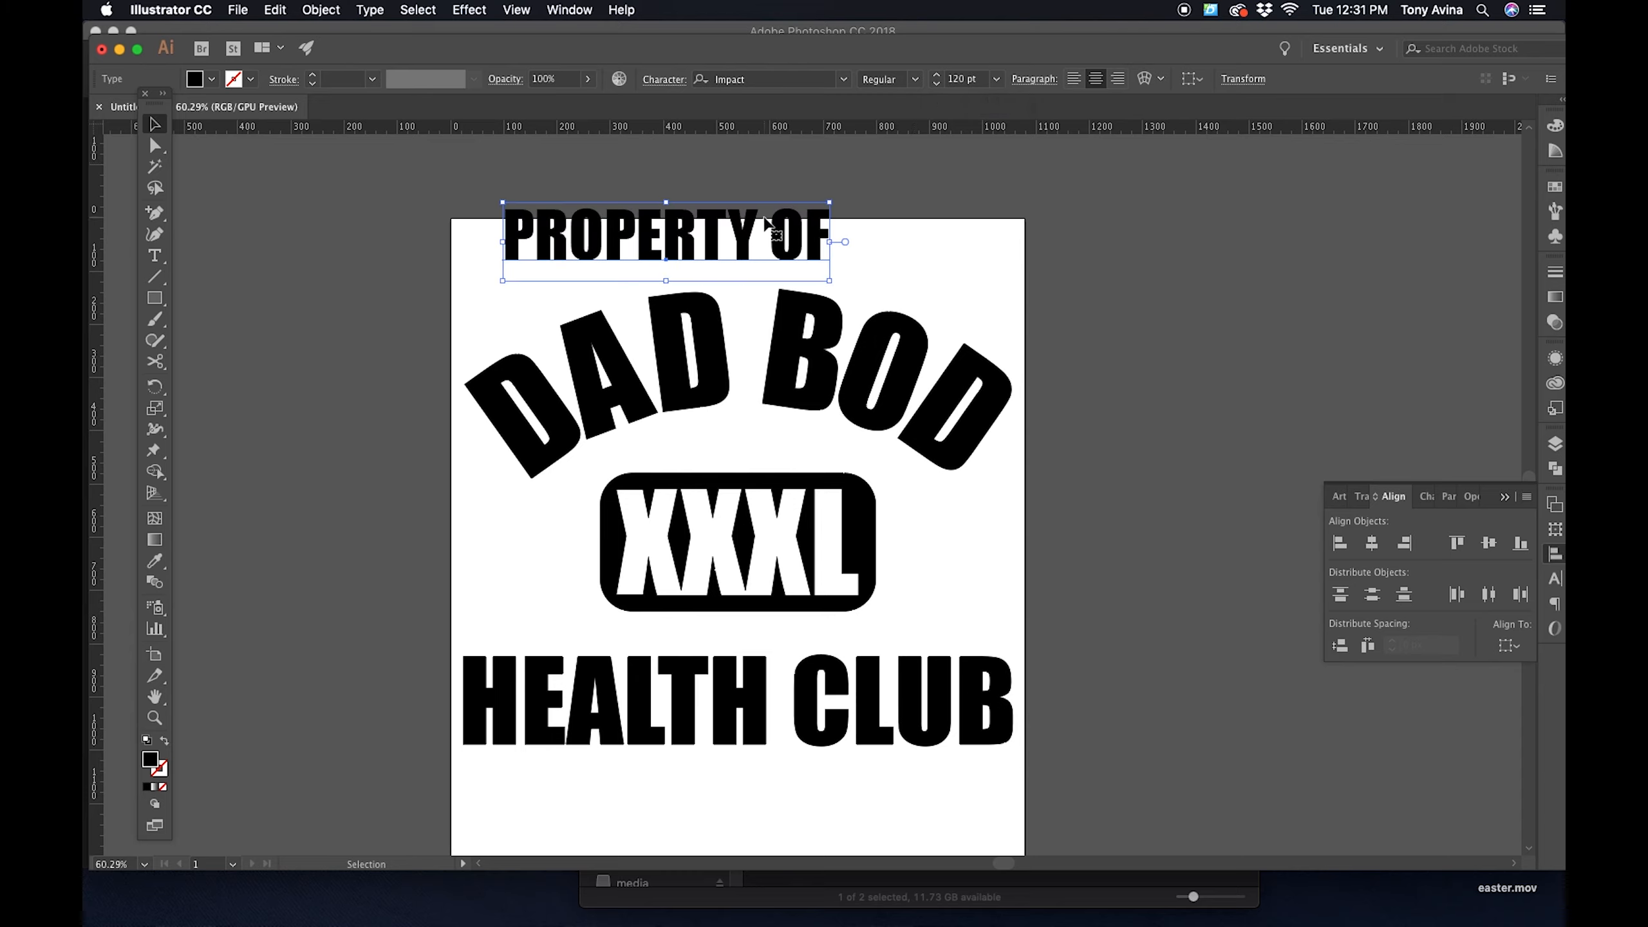
- Move the PROPERTY OF text onto the artboard, centered just above the arched DAD BOD lettering
{"action": "left_click_drag", "start_coordinate": [767, 232], "coordinate": [841, 245]}
{"action": "left_click", "coordinate": [994, 261]}
{"action": "scroll", "coordinate": [1003, 178], "scroll_direction": "down", "scroll_amount": 2}
{"action": "left_click_drag", "start_coordinate": [995, 175], "coordinate": [522, 750]}
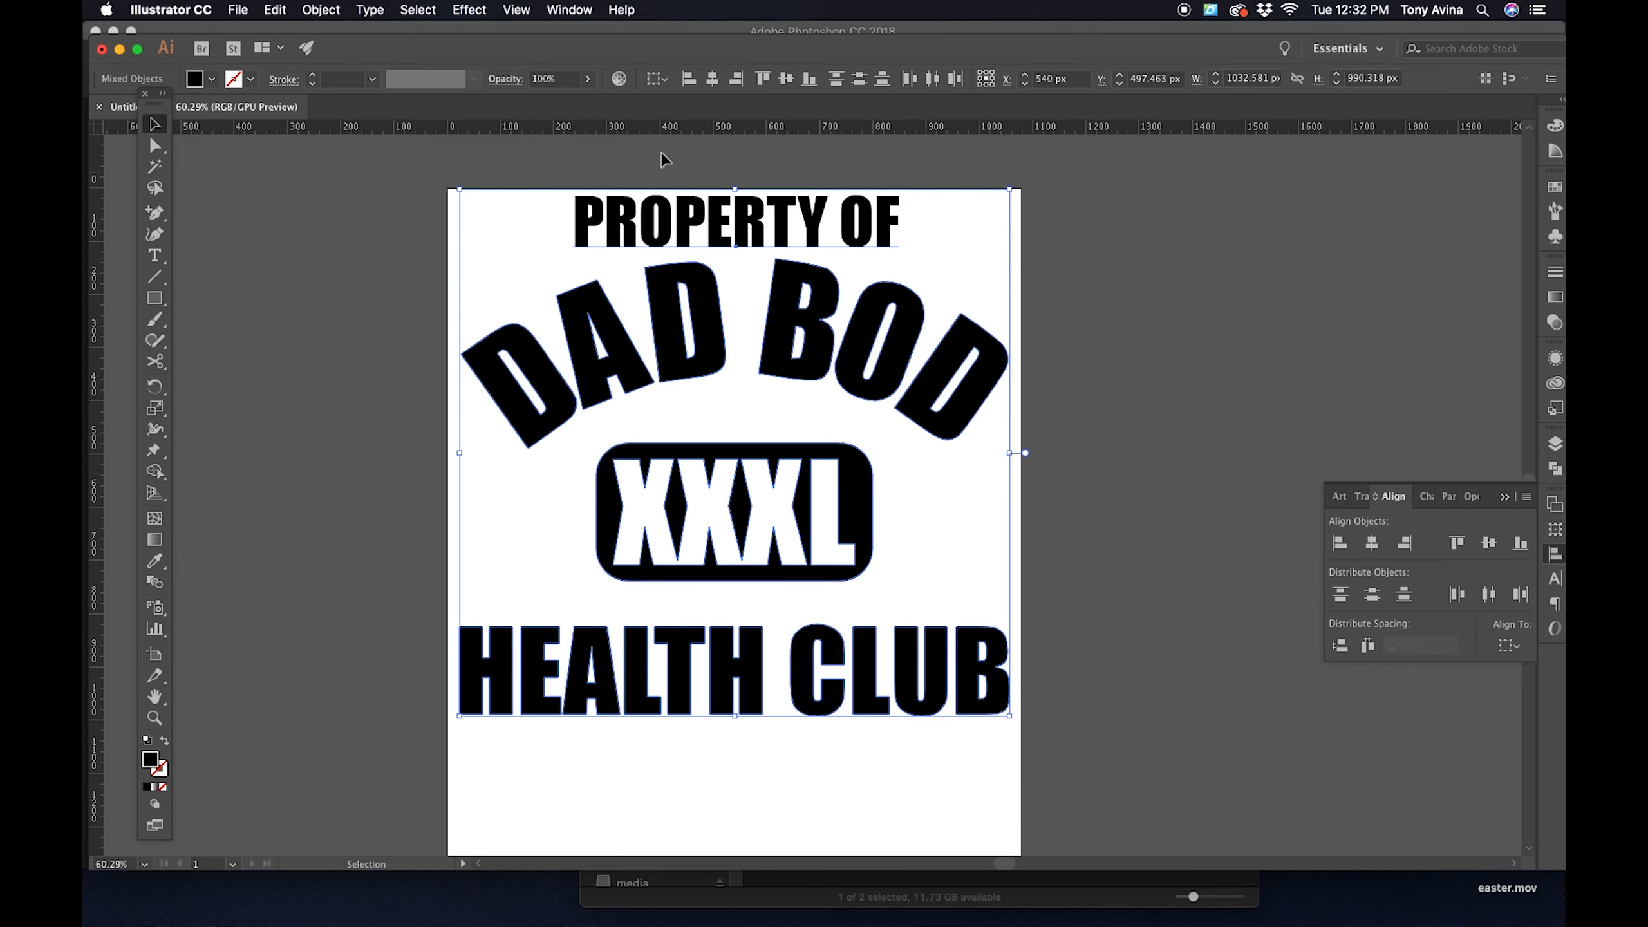
{"action": "left_click", "coordinate": [986, 176]}
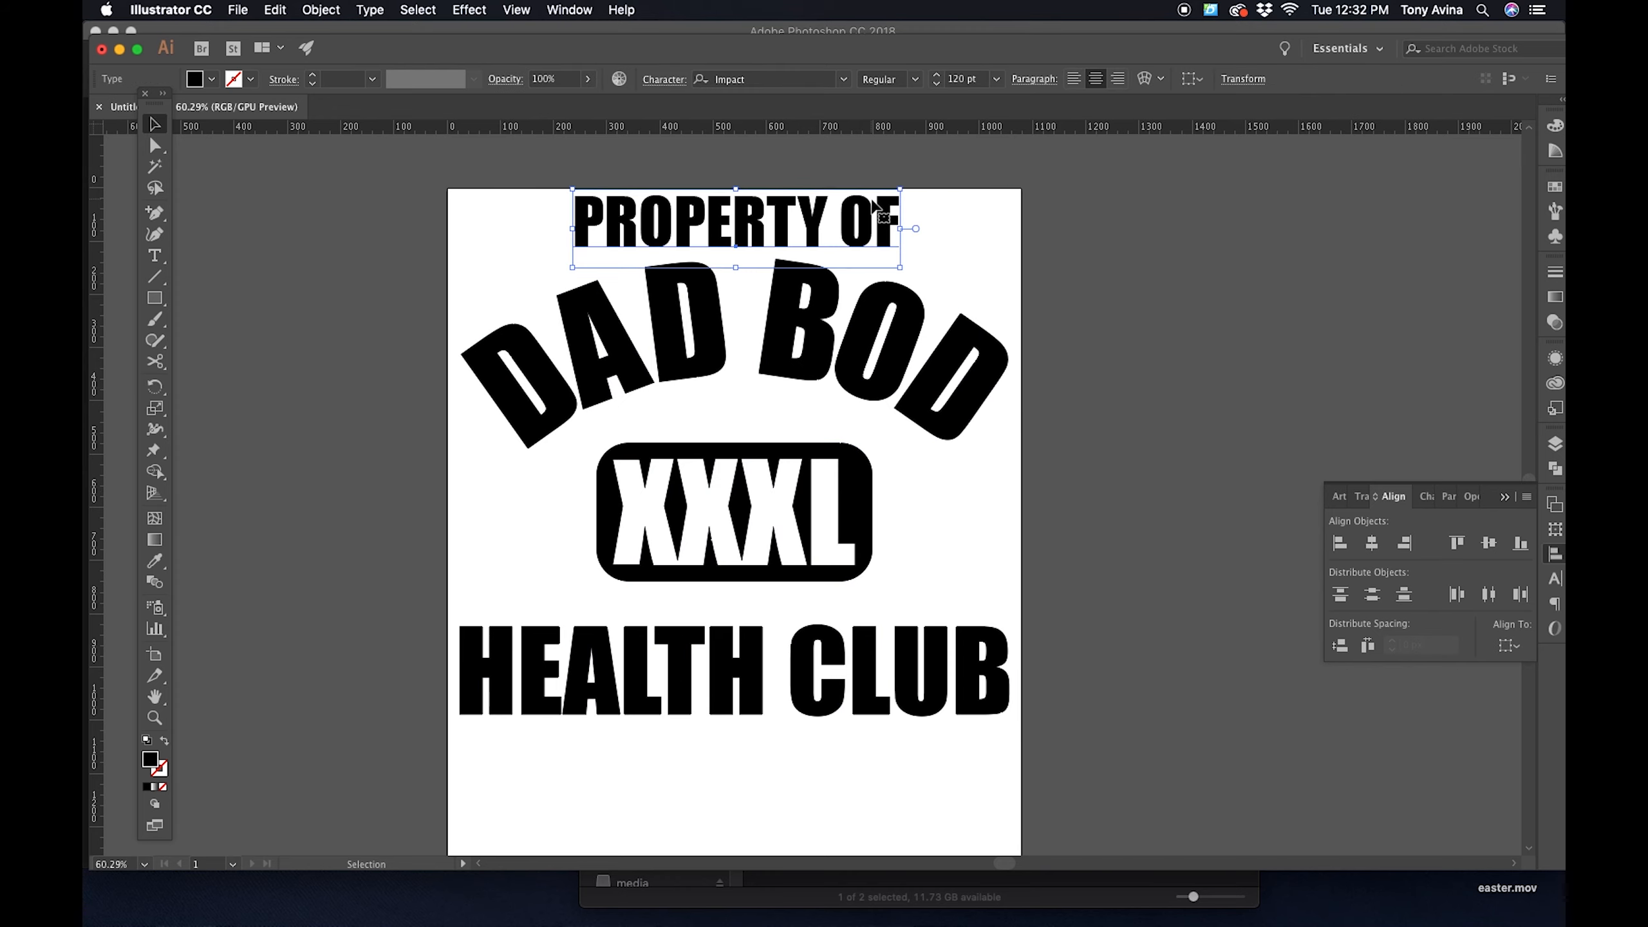
- Convert the PROPERTY OF text to outlines
{"action": "left_click", "coordinate": [876, 211]}
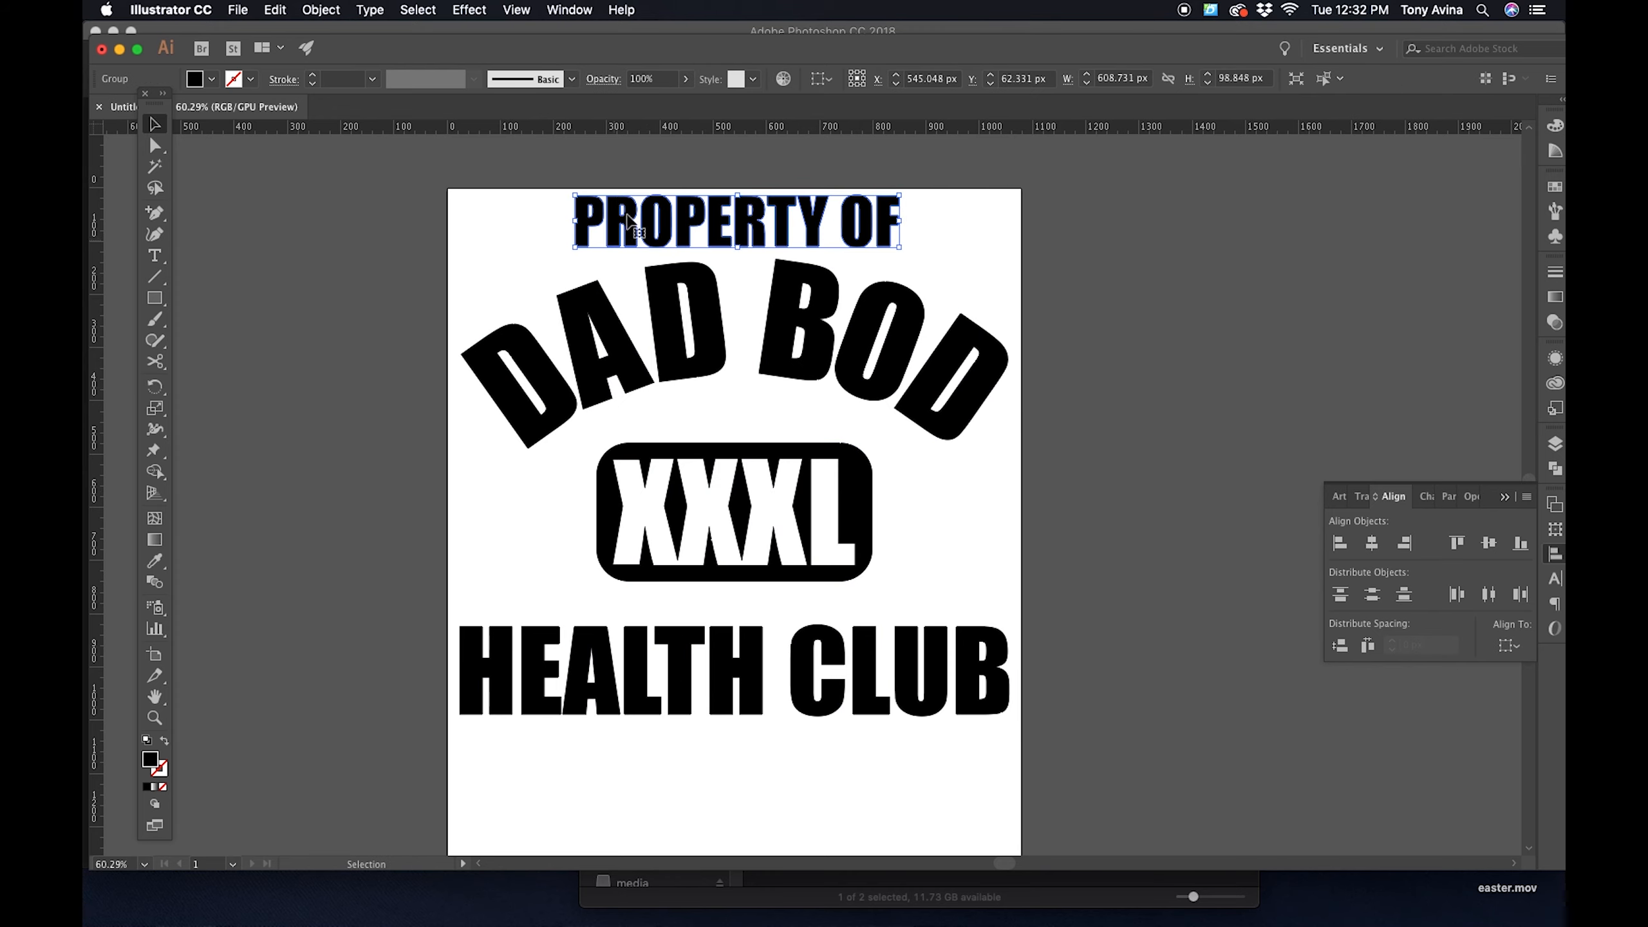
{"action": "left_click", "coordinate": [373, 9]}
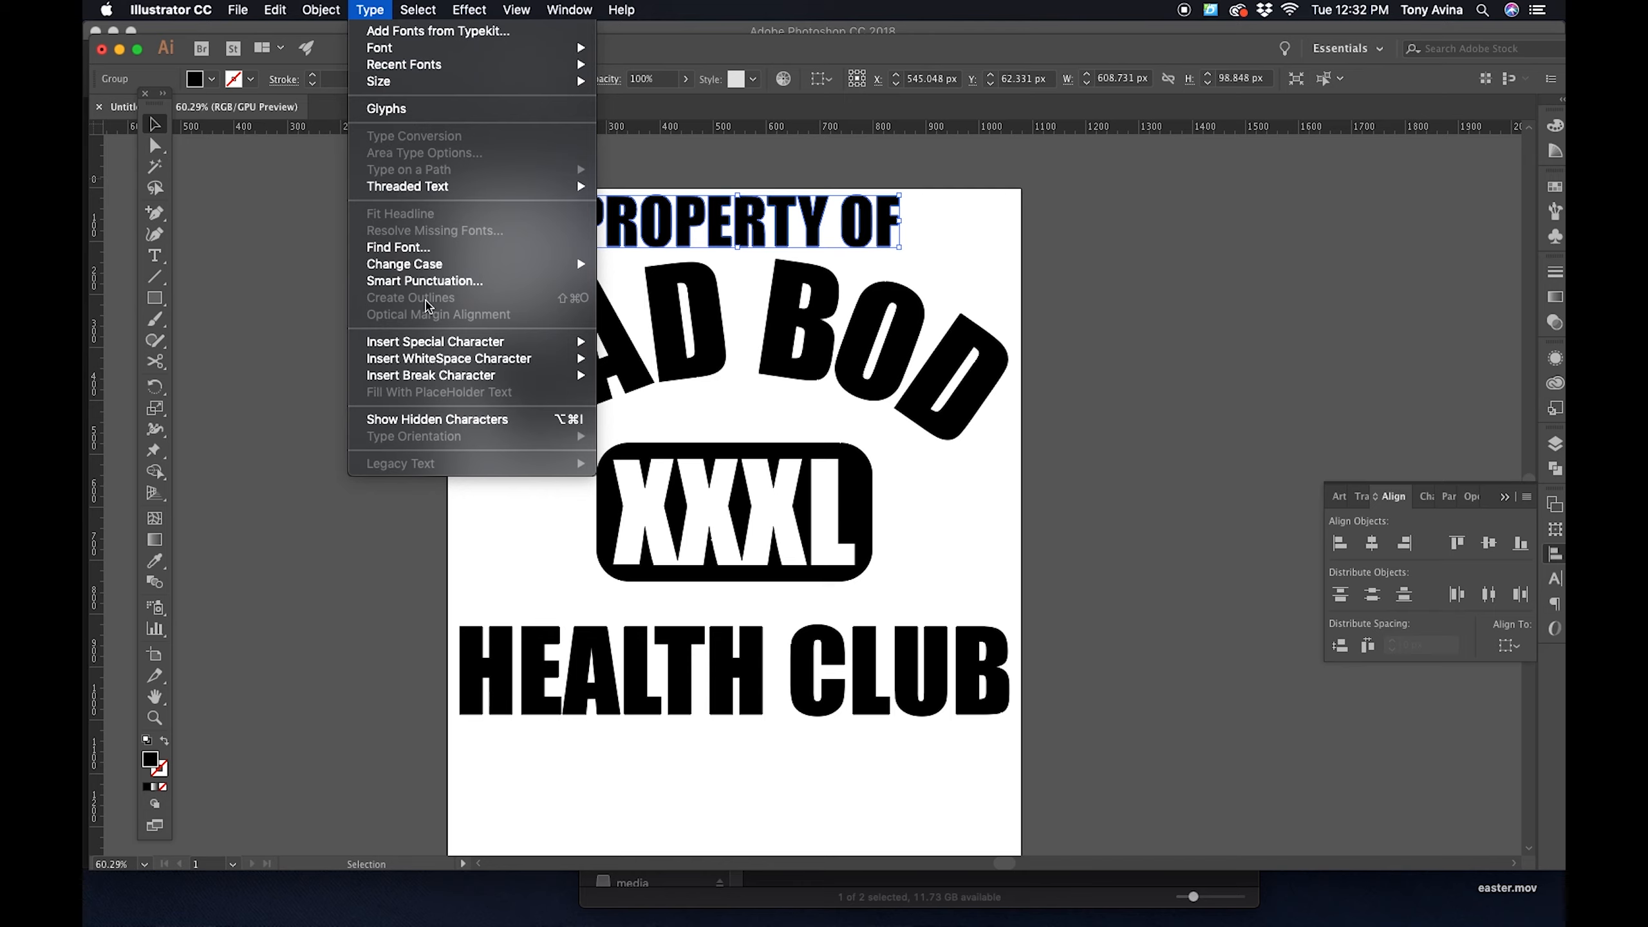
{"action": "left_click", "coordinate": [1249, 212]}
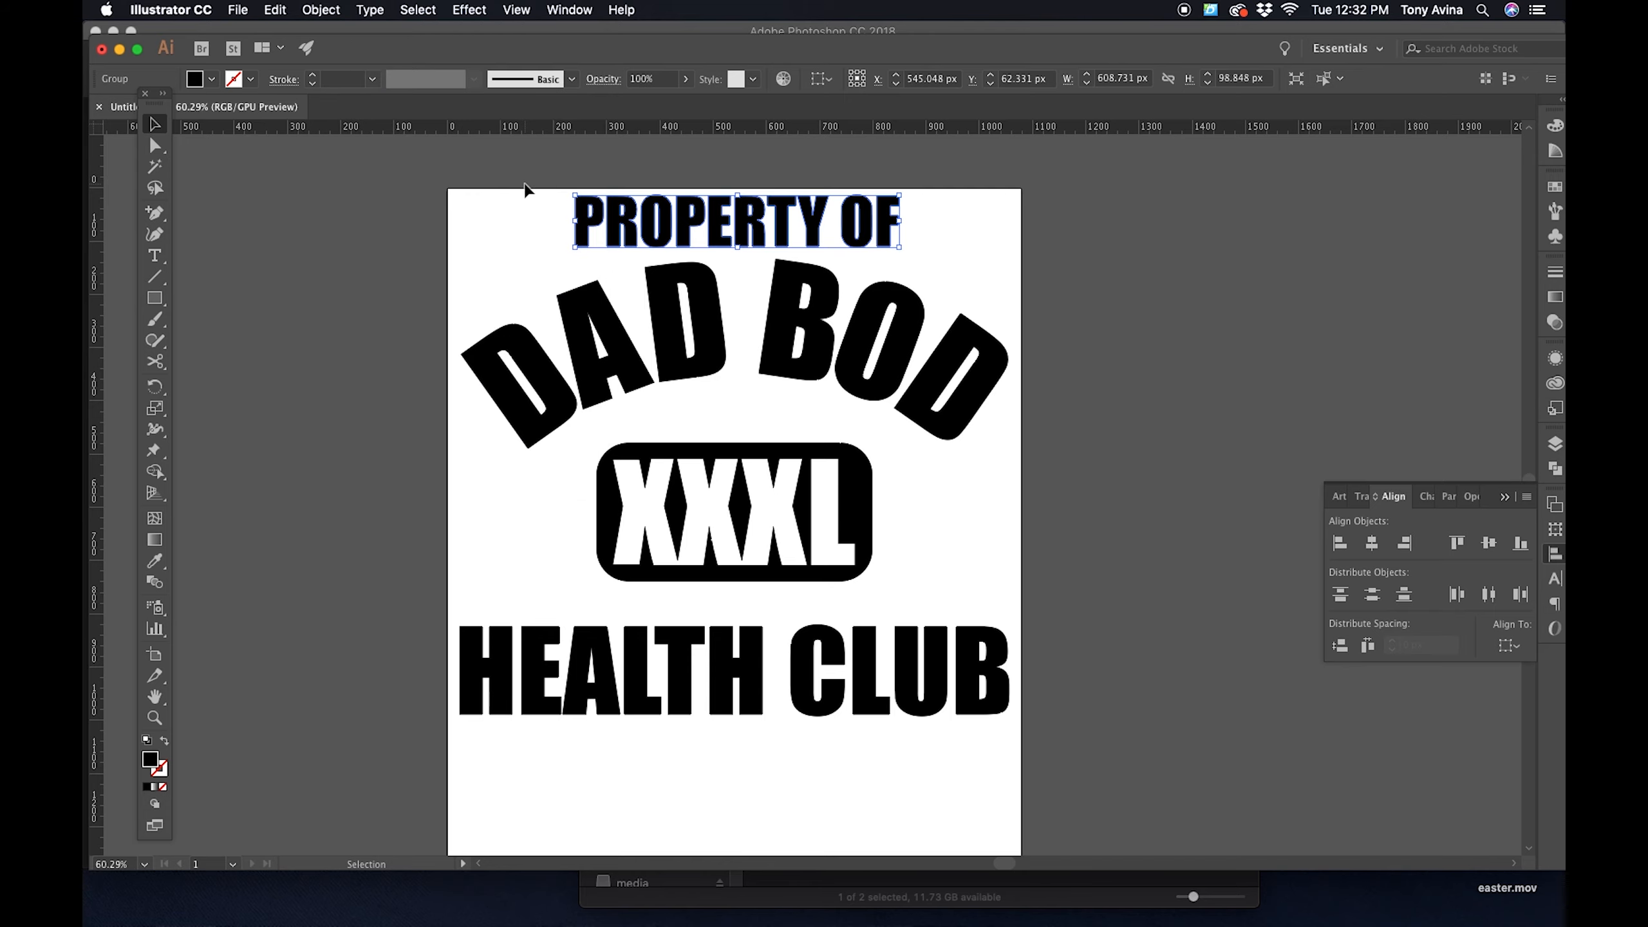
- Select all four design elements and align them to each other by their horizontal centers
{"action": "left_click", "coordinate": [544, 183]}
{"action": "key", "text": "super+a"}
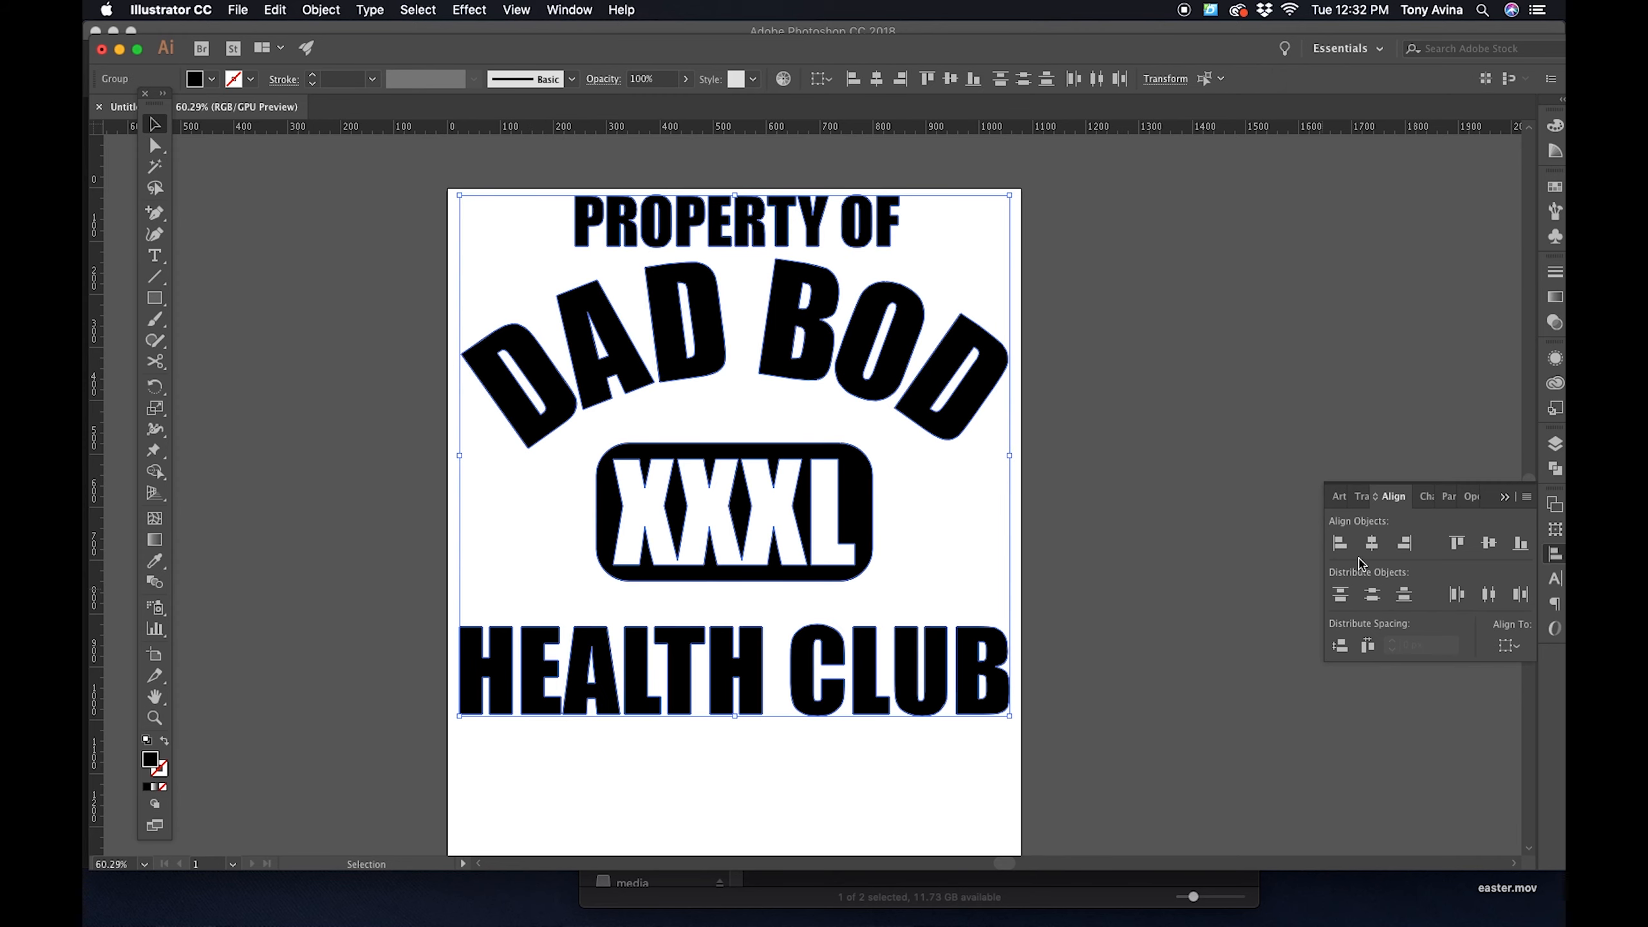
{"action": "left_click", "coordinate": [1374, 549]}
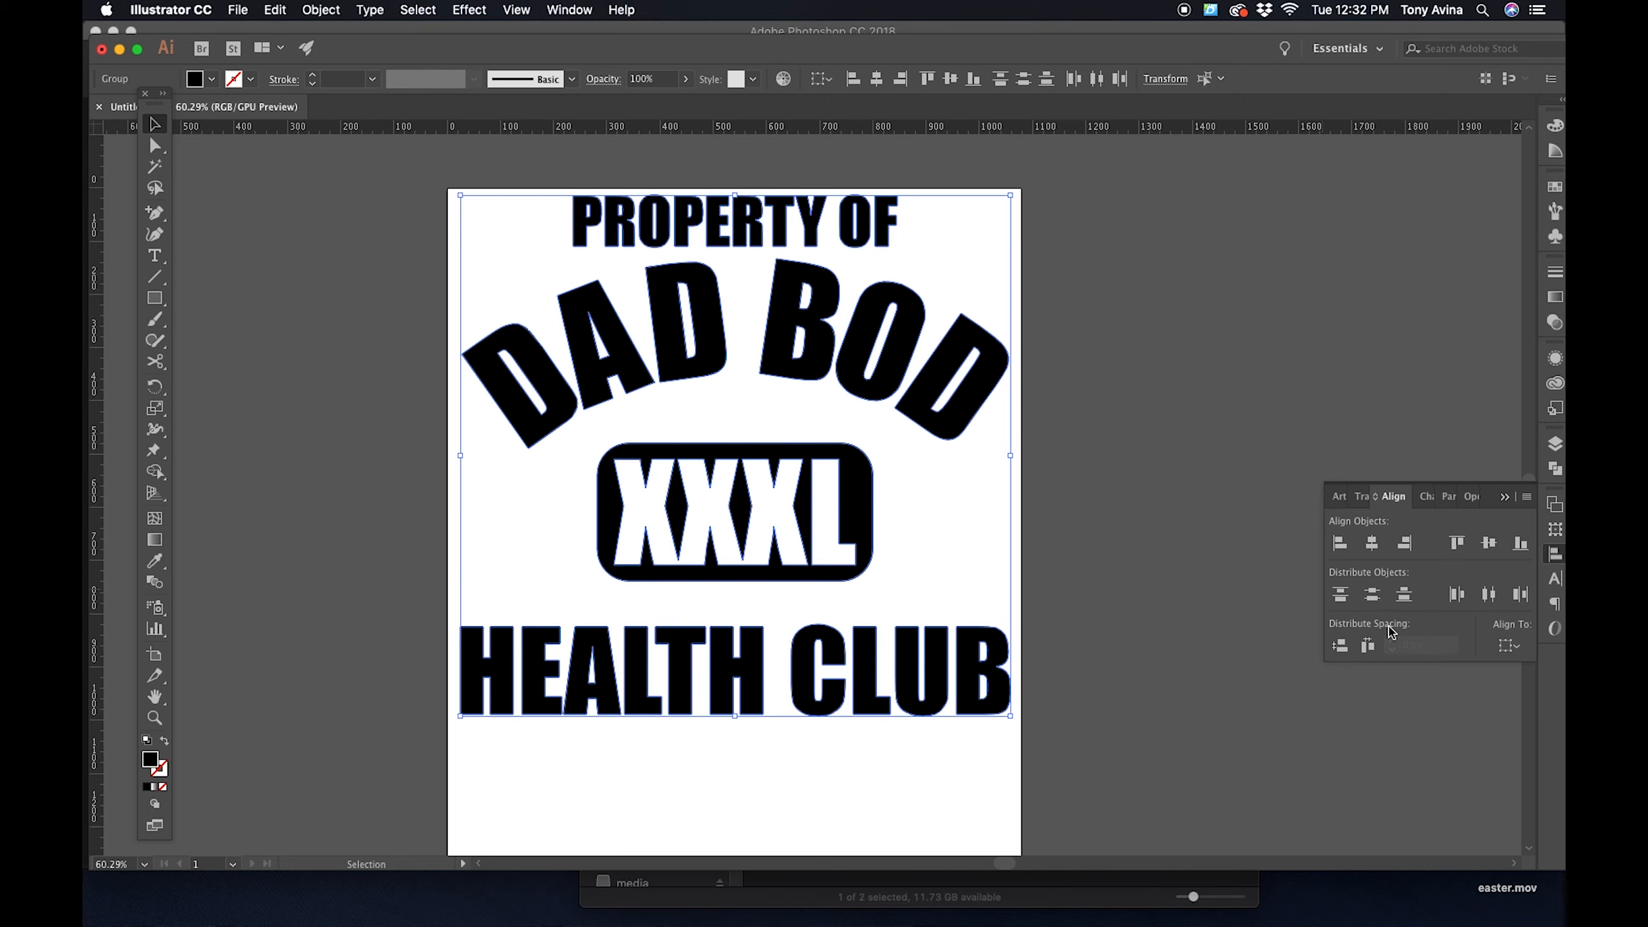
- Try distributing the four design elements evenly by their vertical centers, and undo that spacing
{"action": "left_click", "coordinate": [1373, 595]}
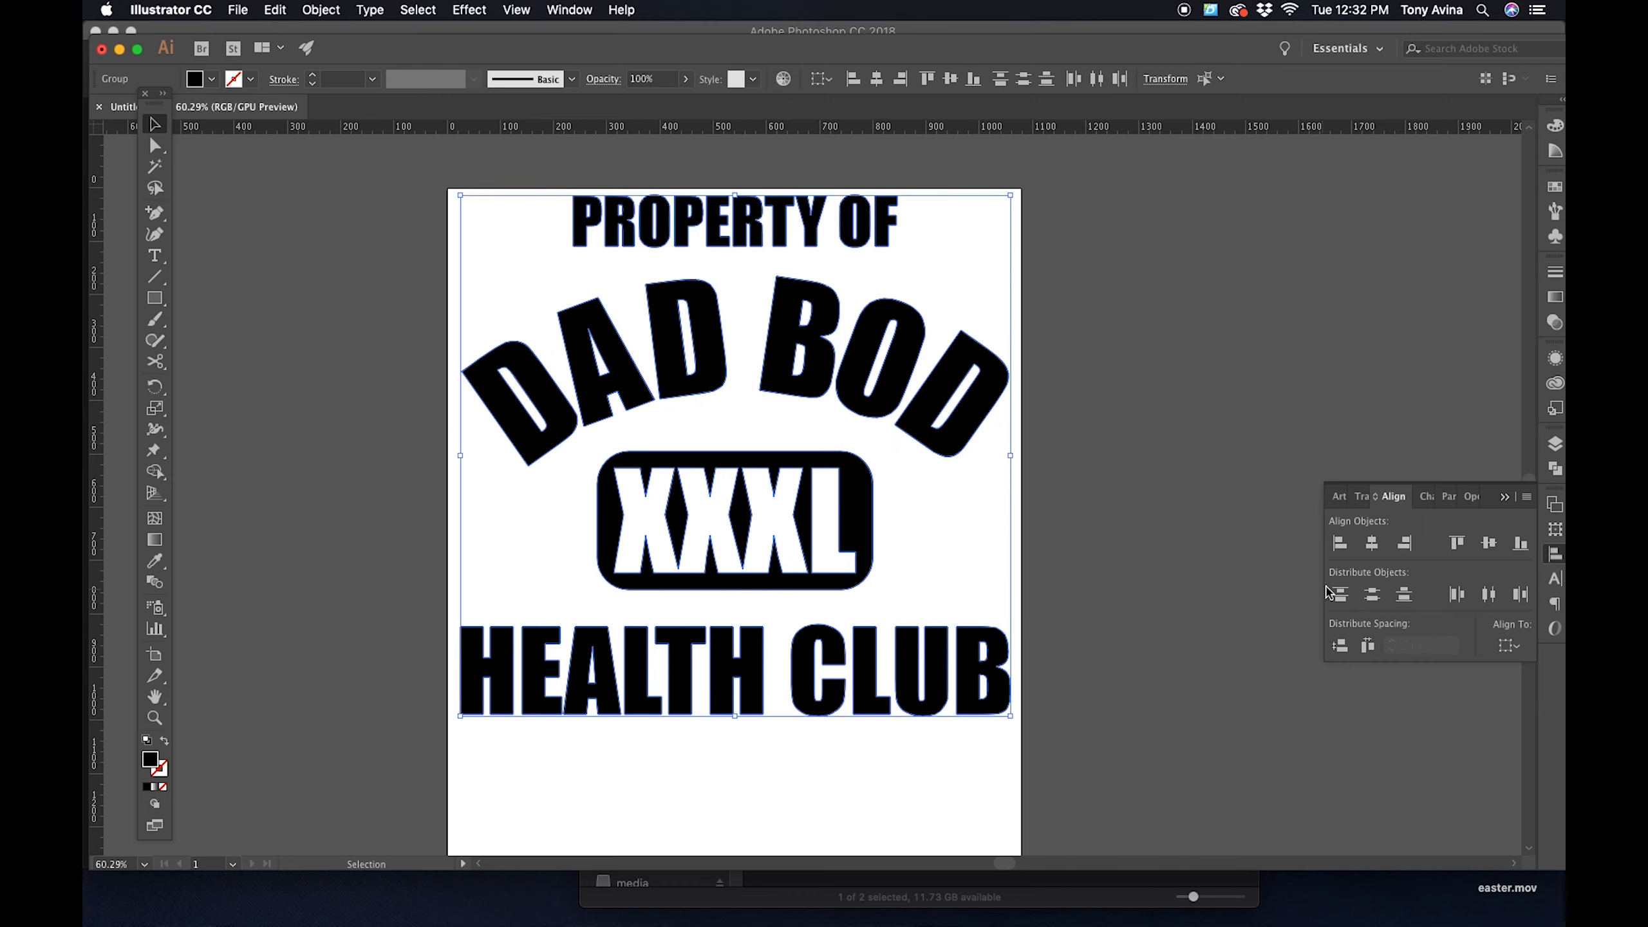
{"action": "left_click", "coordinate": [1185, 437]}
{"action": "key", "text": "super+z"}
{"action": "left_click", "coordinate": [1110, 399]}
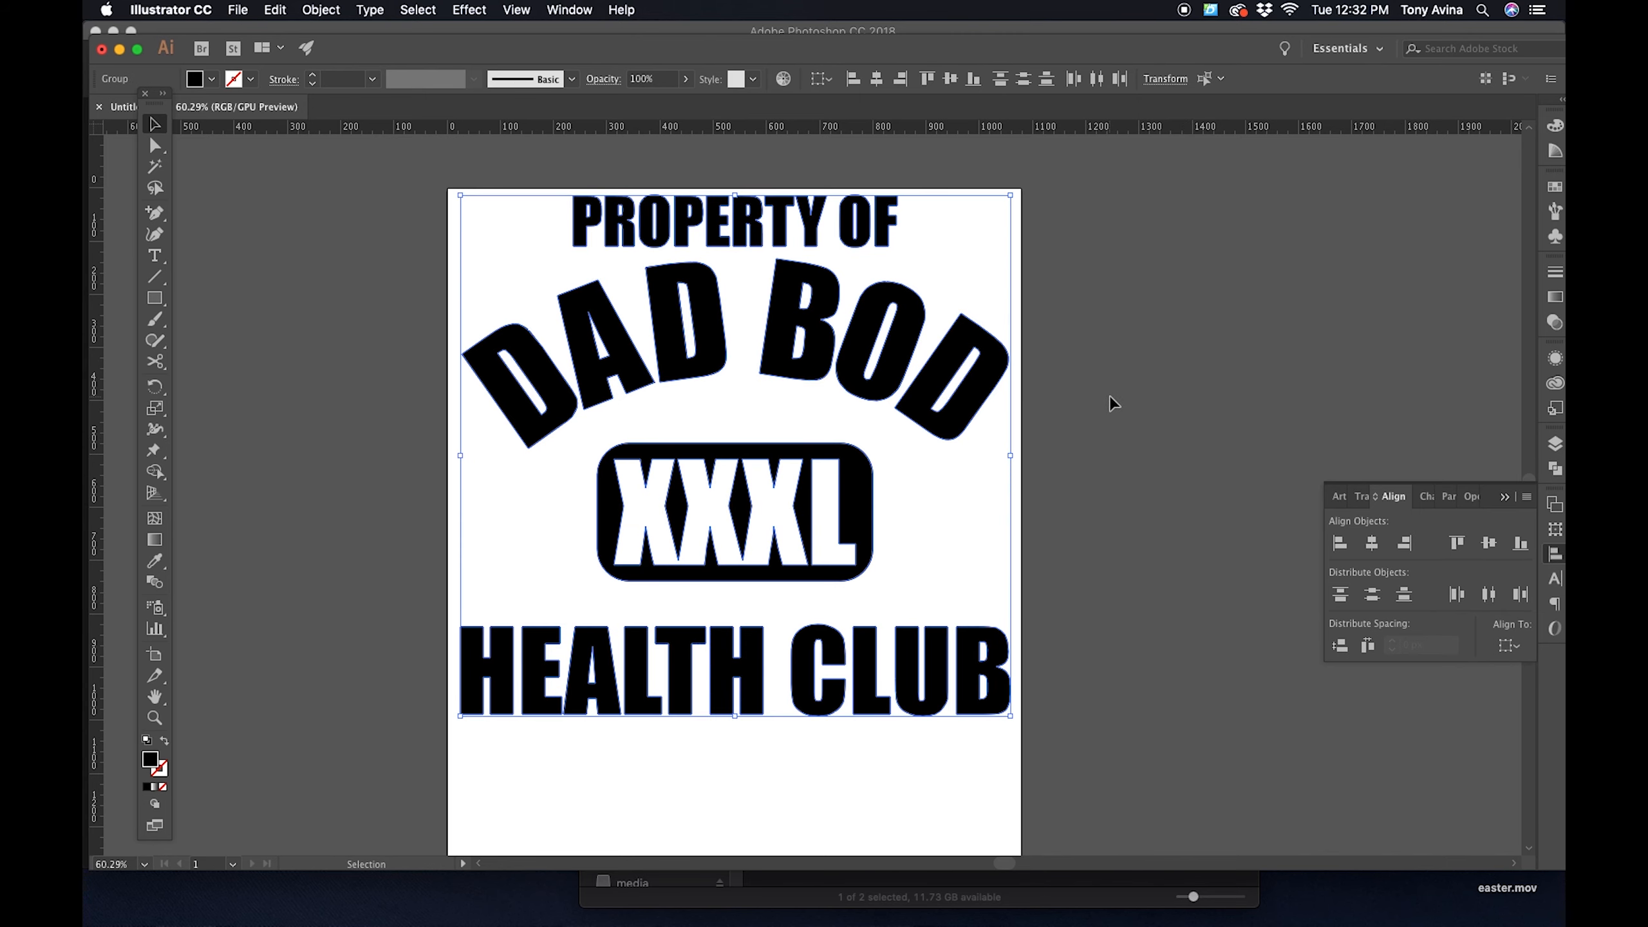
{"action": "left_click", "coordinate": [745, 233]}
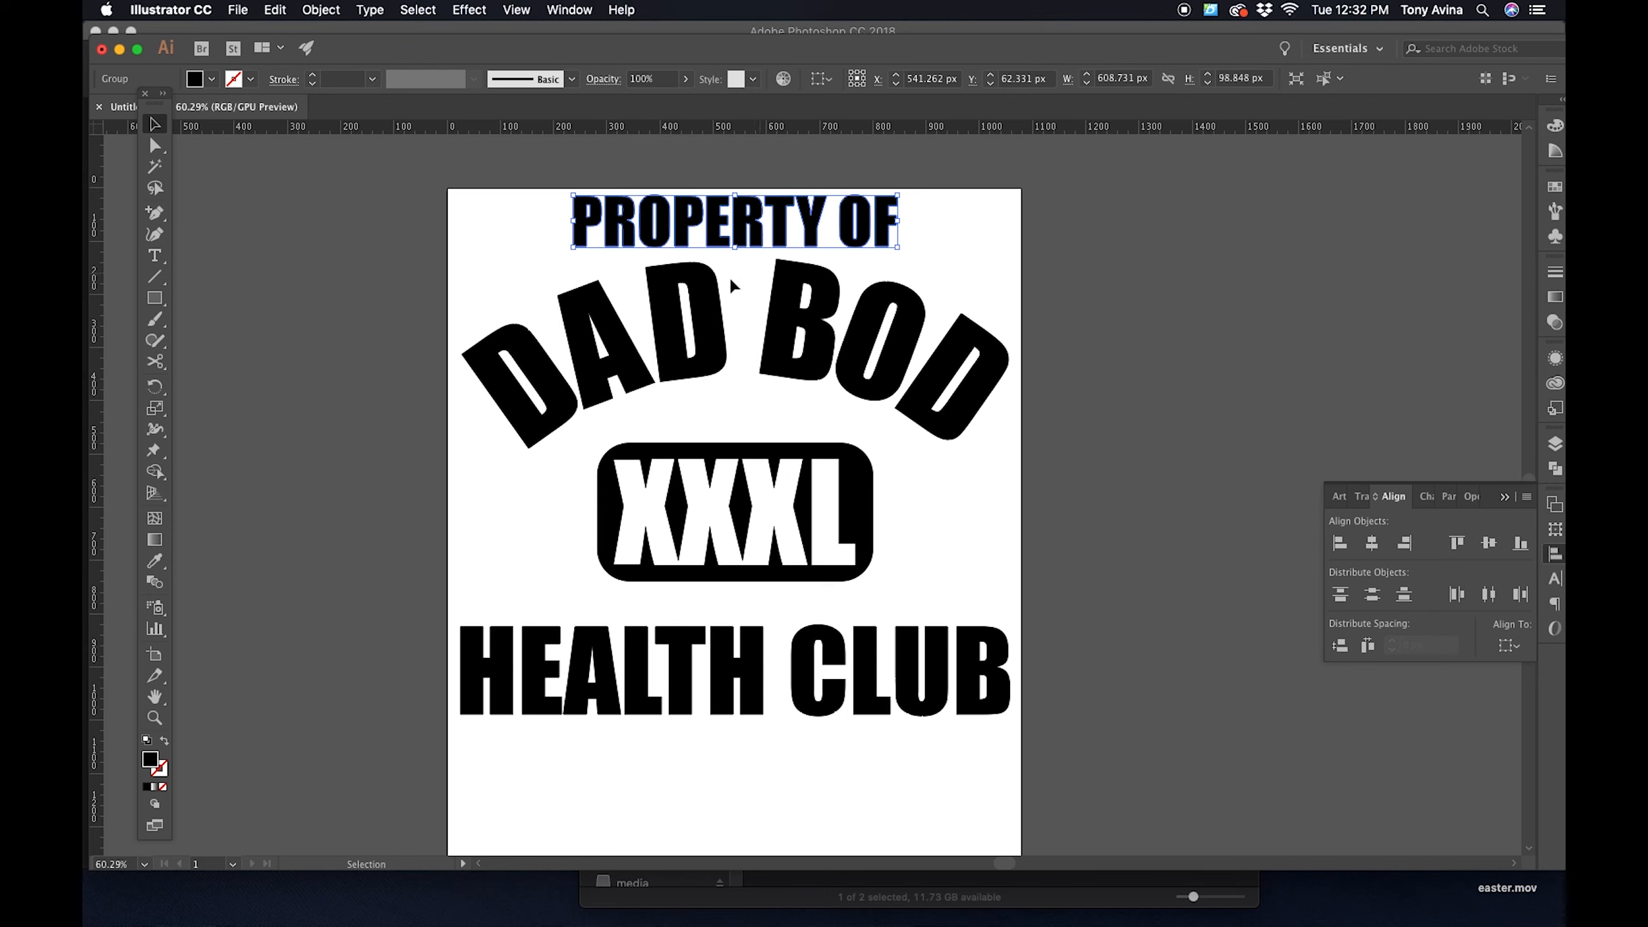
{"action": "left_click", "coordinate": [1183, 359]}
{"action": "scroll", "coordinate": [1166, 379], "scroll_direction": "down", "scroll_amount": 2}
{"action": "left_click", "coordinate": [749, 186]}
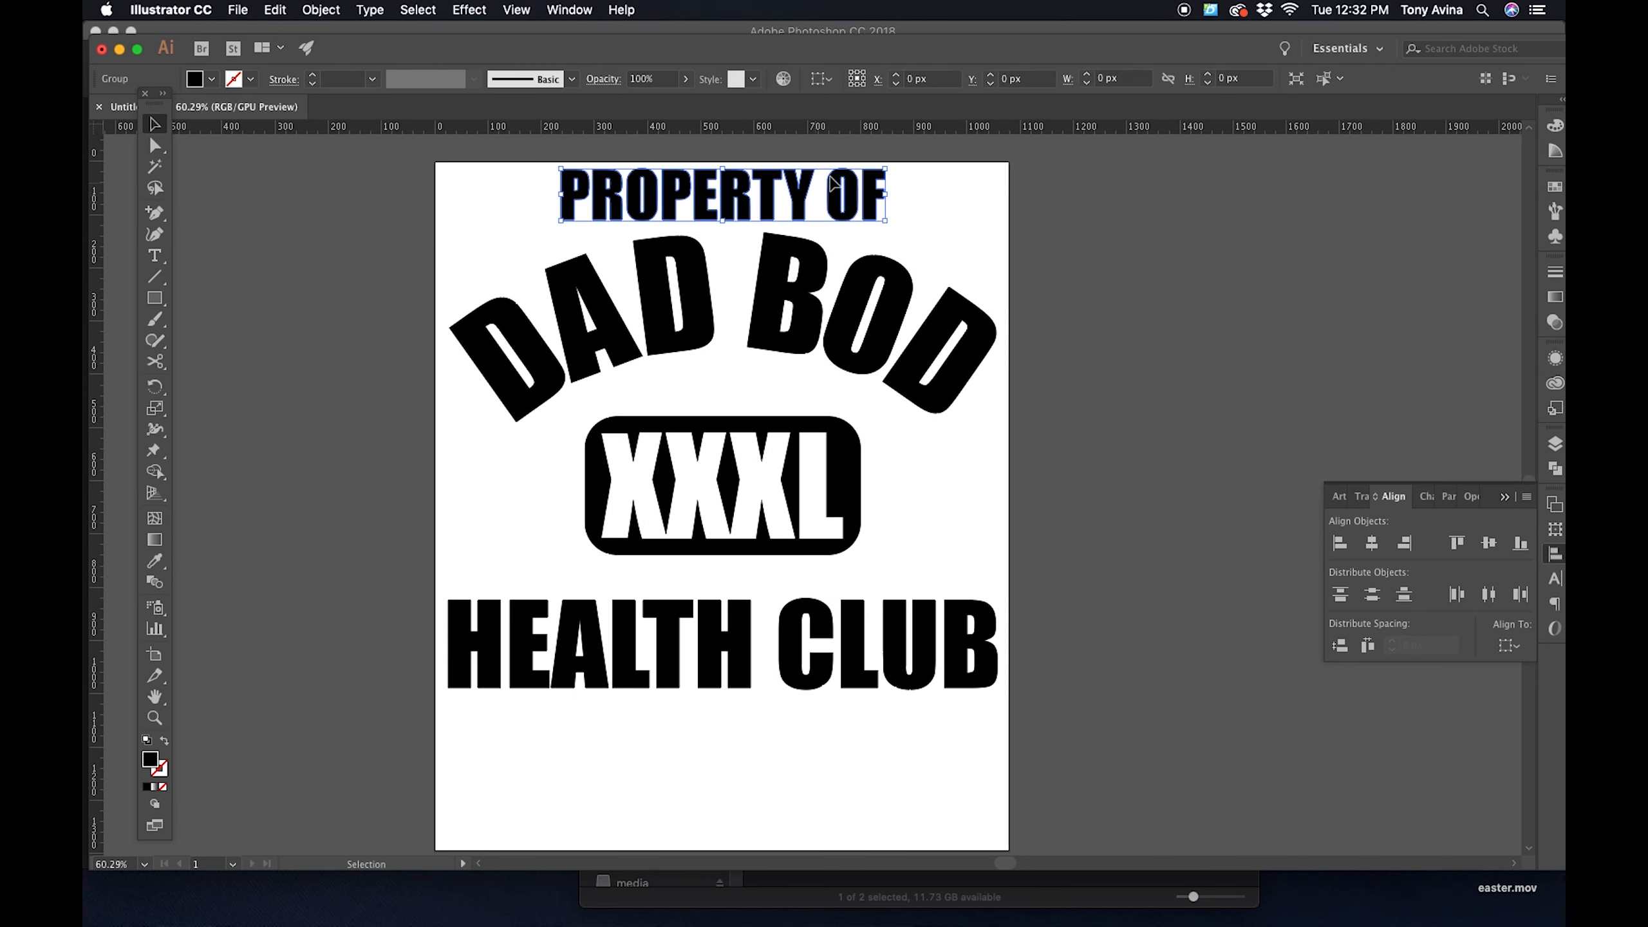
{"action": "left_click", "coordinate": [1214, 428]}
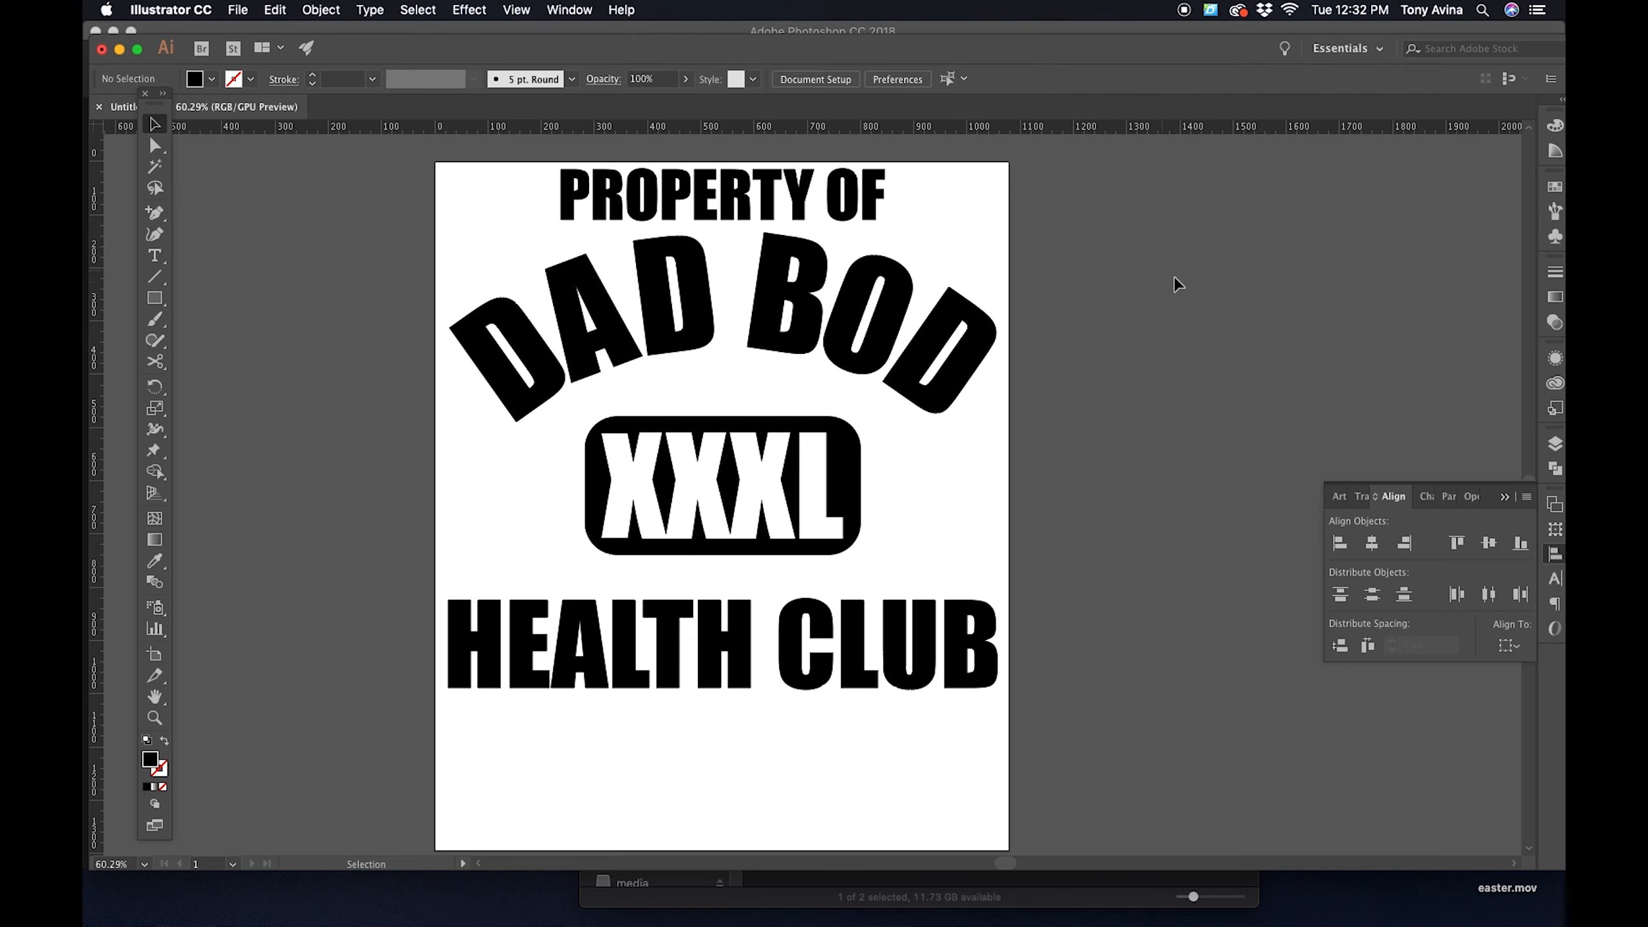
- Align all four design elements to the artboard's horizontal center
{"action": "key", "text": "super+a"}
{"action": "left_click", "coordinate": [1509, 646]}
{"action": "left_click", "coordinate": [1490, 708]}
{"action": "left_click", "coordinate": [1372, 544]}
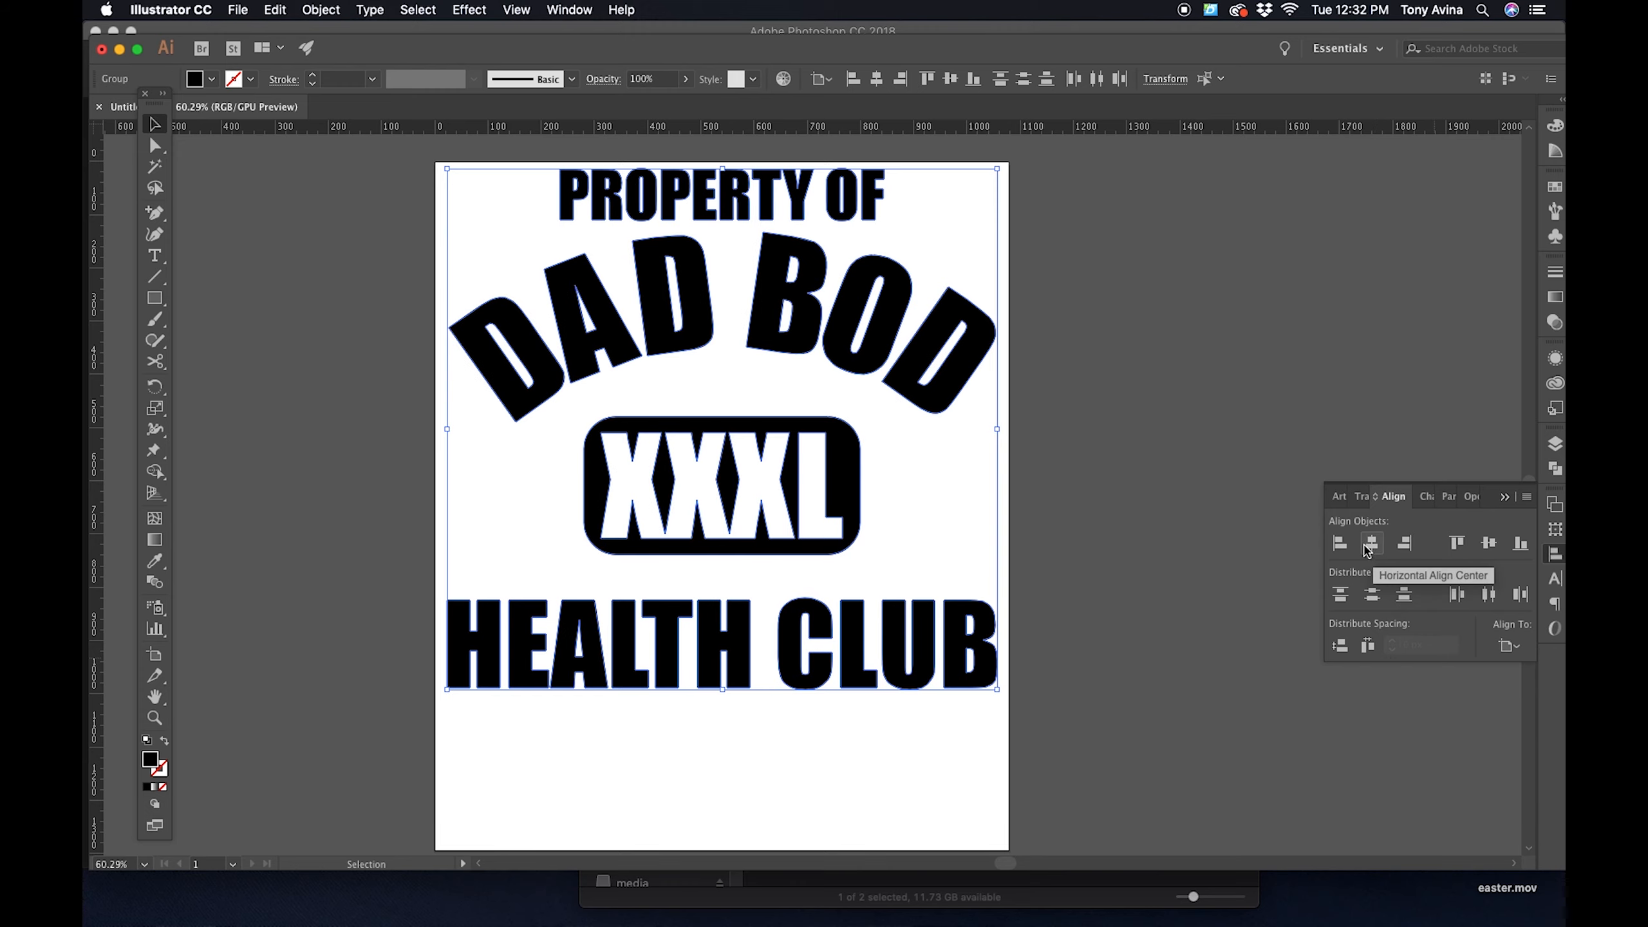
- Move the HEALTH CLUB lettering slightly up, closer to the XXXL badge, and deselect it
{"action": "left_click", "coordinate": [1117, 429]}
{"action": "left_click_drag", "start_coordinate": [1114, 426], "coordinate": [1111, 389]}
{"action": "left_click_drag", "start_coordinate": [909, 579], "coordinate": [908, 565]}
{"action": "left_click", "coordinate": [1122, 449]}
{"action": "mouse_move", "coordinate": [1122, 449]}
{"action": "left_mouse_down"}
{"action": "mouse_move", "coordinate": [1096, 541]}
{"action": "mouse_move", "coordinate": [1141, 534]}
{"action": "mouse_move", "coordinate": [1197, 452]}
{"action": "mouse_move", "coordinate": [1218, 461]}
{"action": "left_mouse_up"}
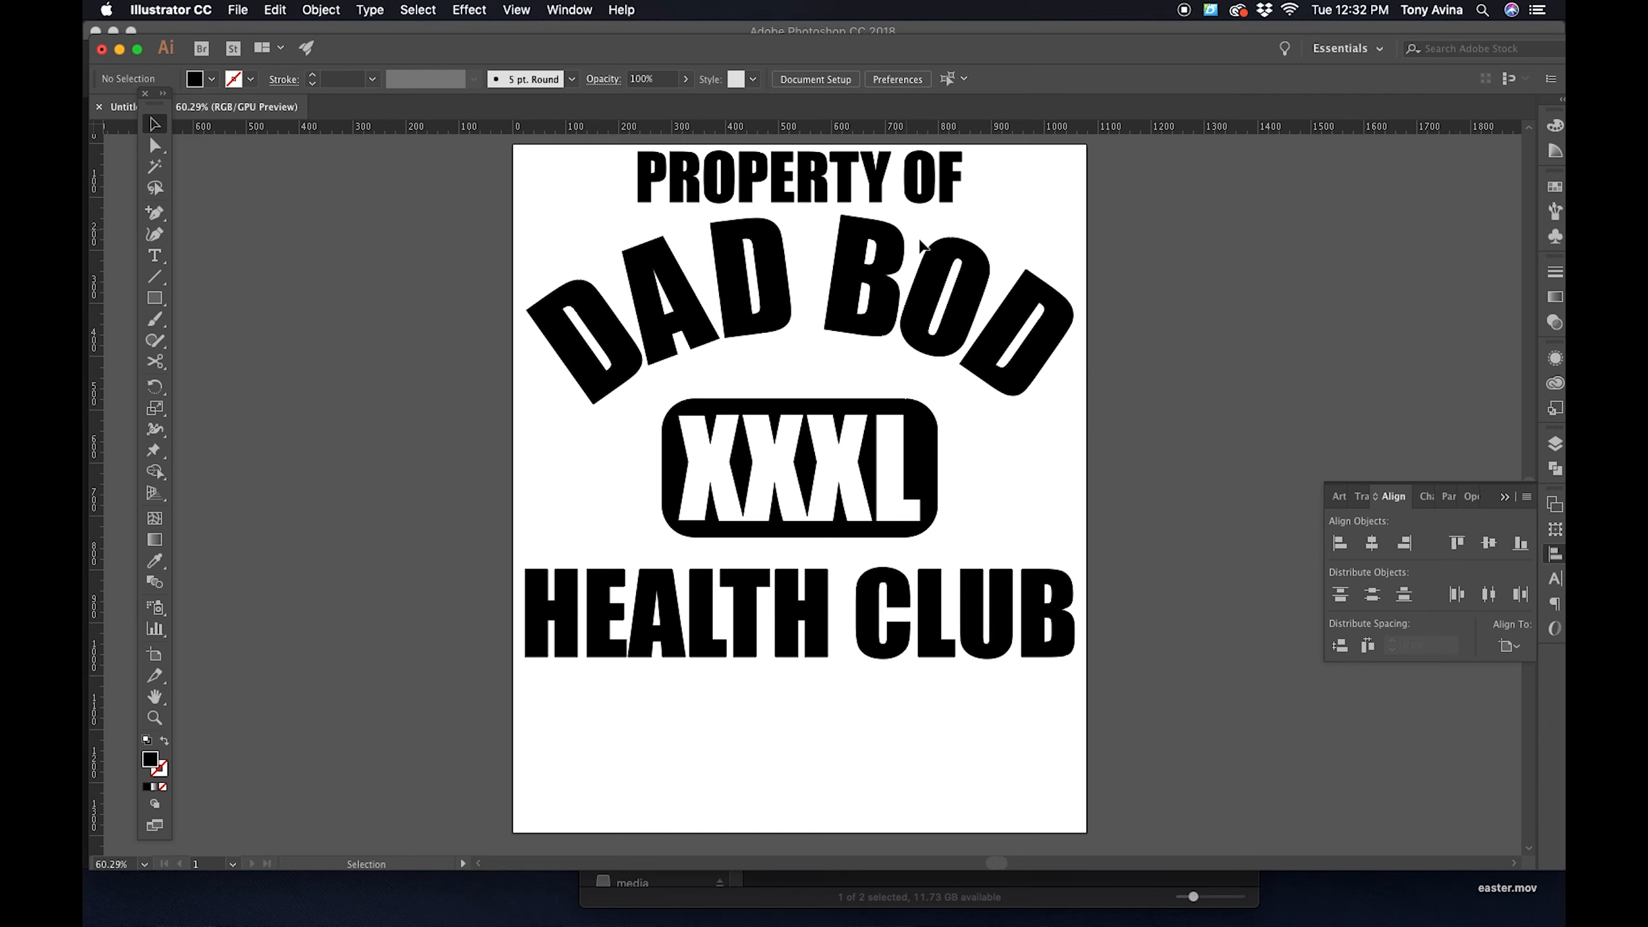
{"action": "scroll", "coordinate": [798, 286], "scroll_direction": "right", "scroll_amount": 2}
- Export the design as a PNG named dadbod in the Tutorial folder, using all artboards
{"action": "left_click", "coordinate": [237, 9]}
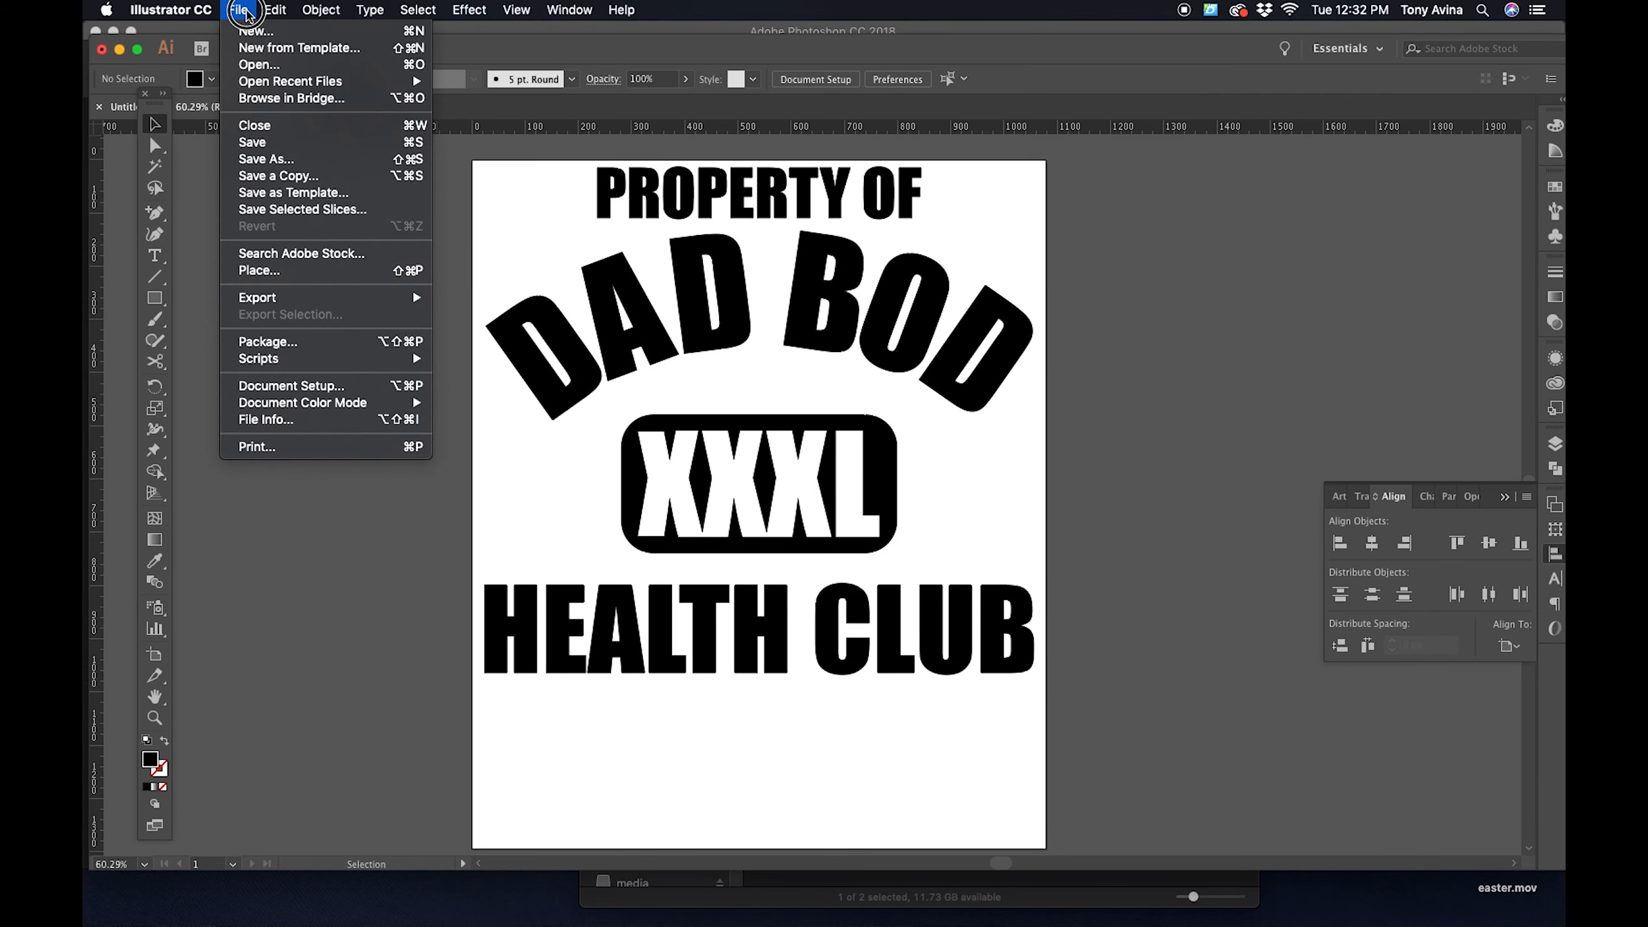
{"action": "mouse_move", "coordinate": [337, 300]}
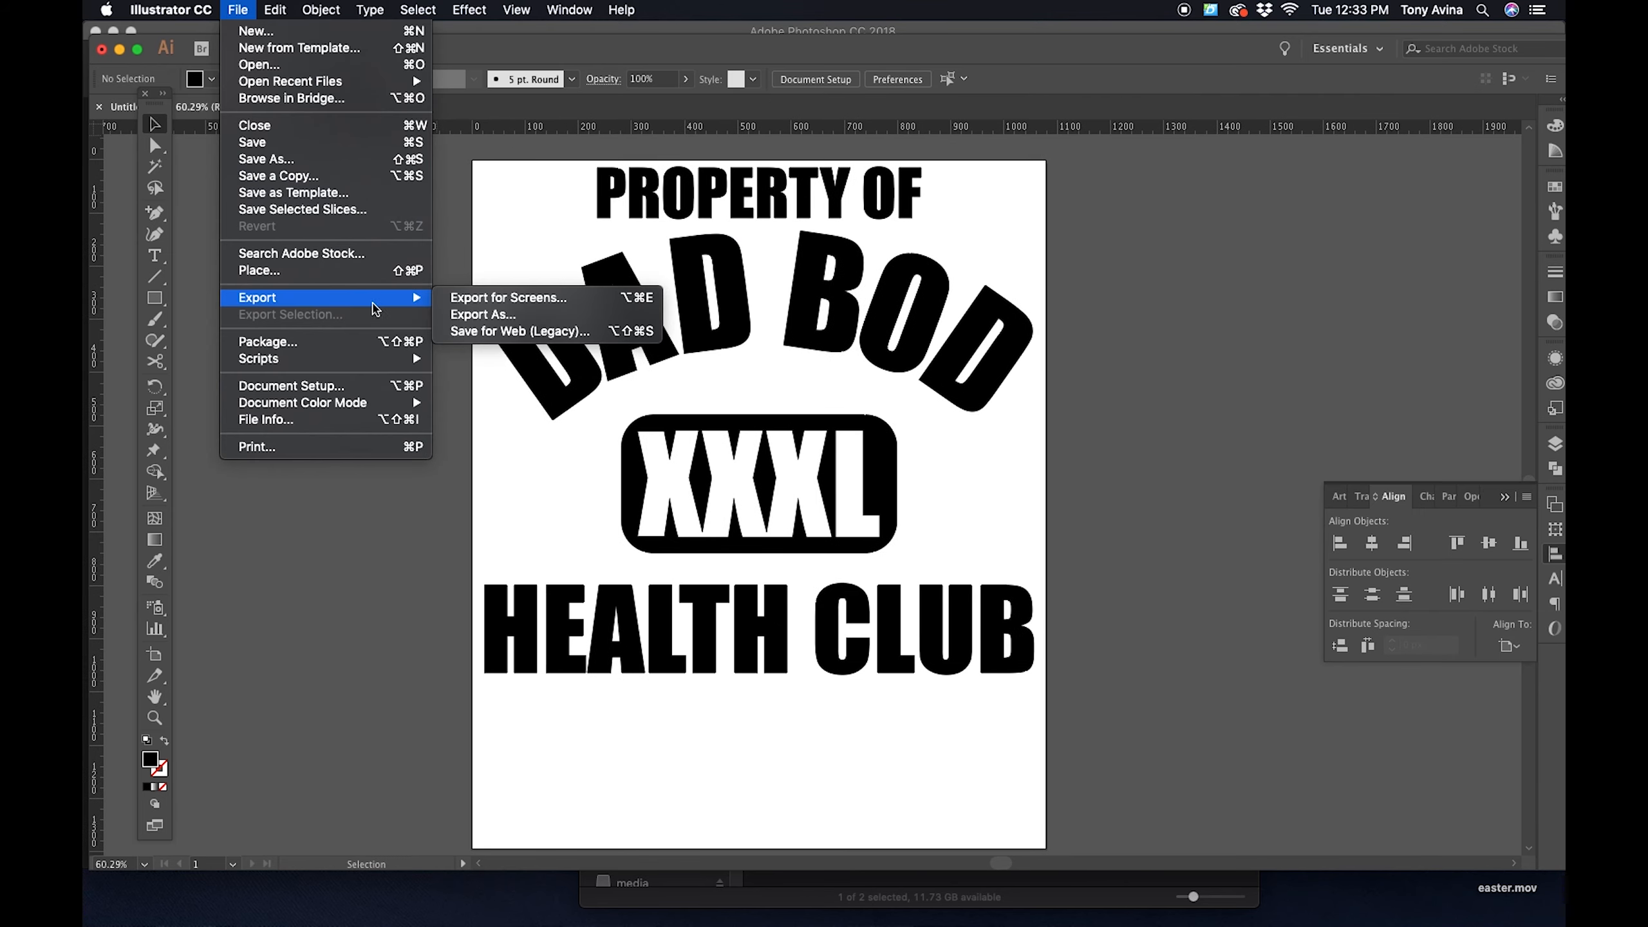
{"action": "left_click", "coordinate": [470, 316]}
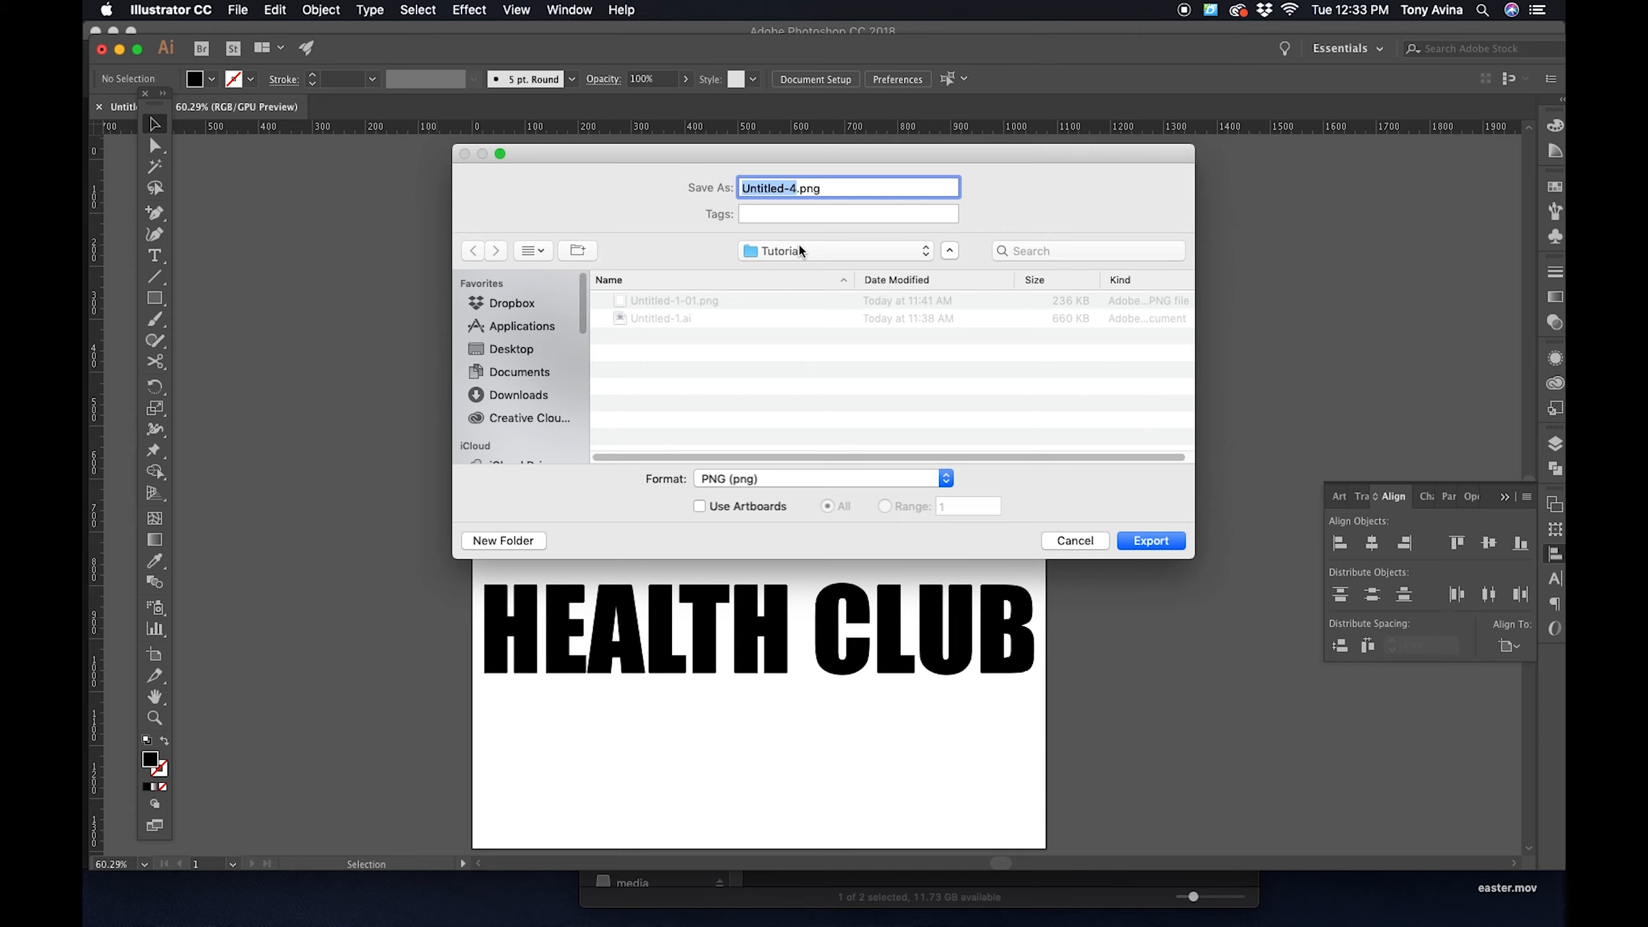
{"action": "type", "text": "DAD"}
{"action": "key", "text": "BackSpace"}
{"action": "key", "text": "BackSpace"}
{"action": "type", "text": "da"}
{"action": "left_click", "coordinate": [699, 507]}
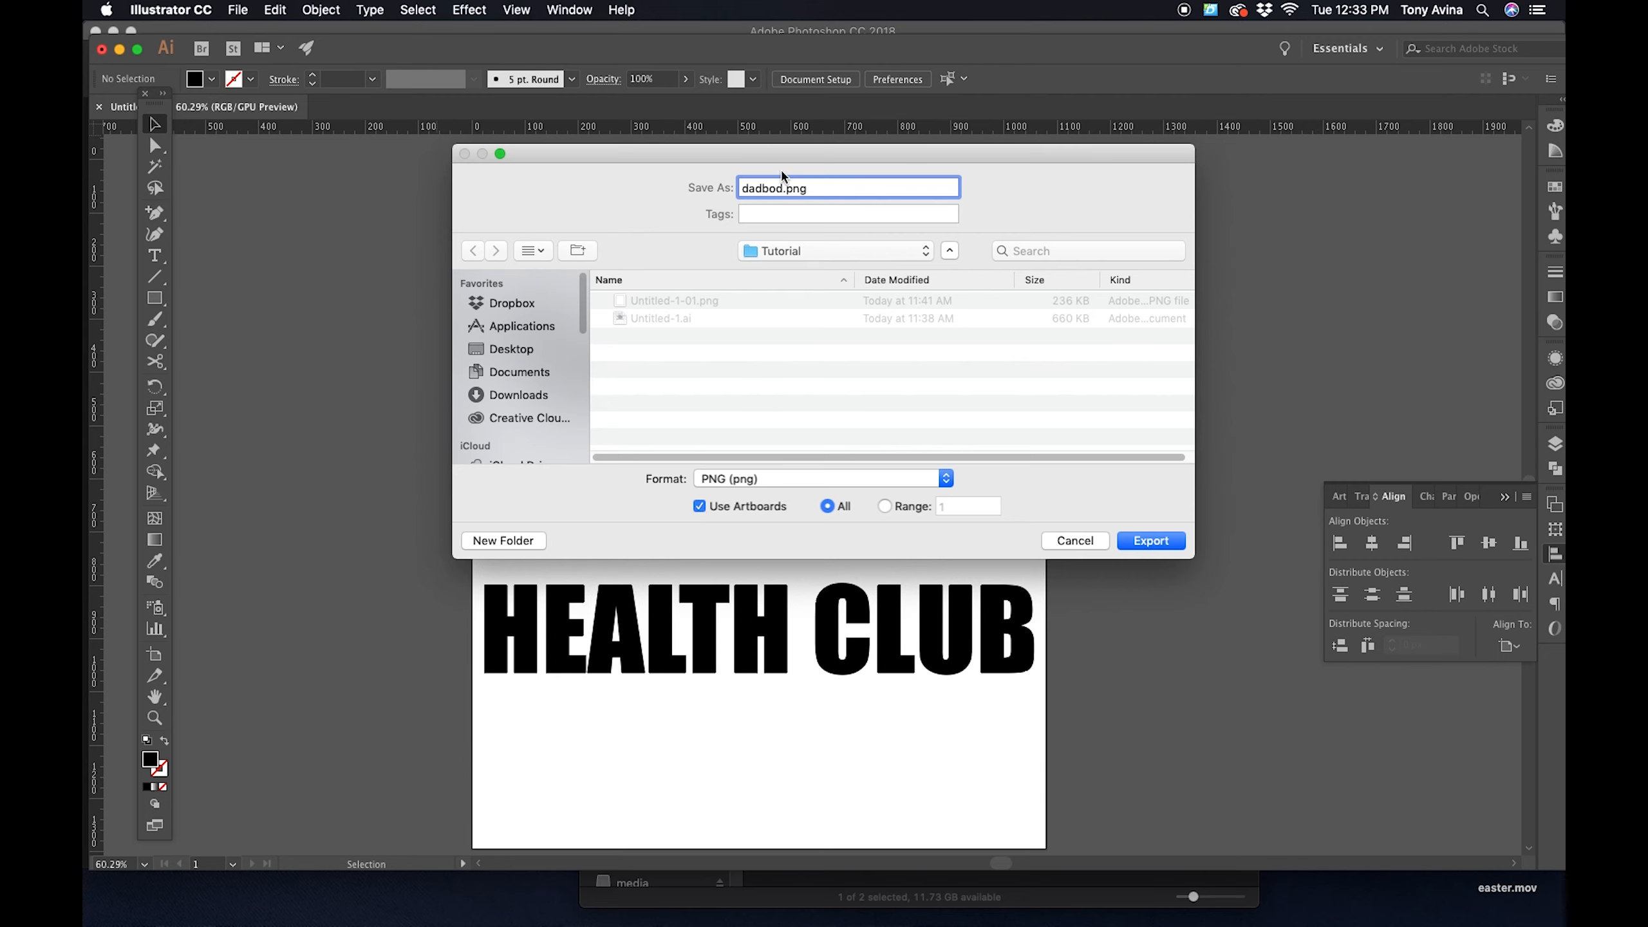
{"action": "left_click_drag", "start_coordinate": [687, 176], "coordinate": [1084, 110]}
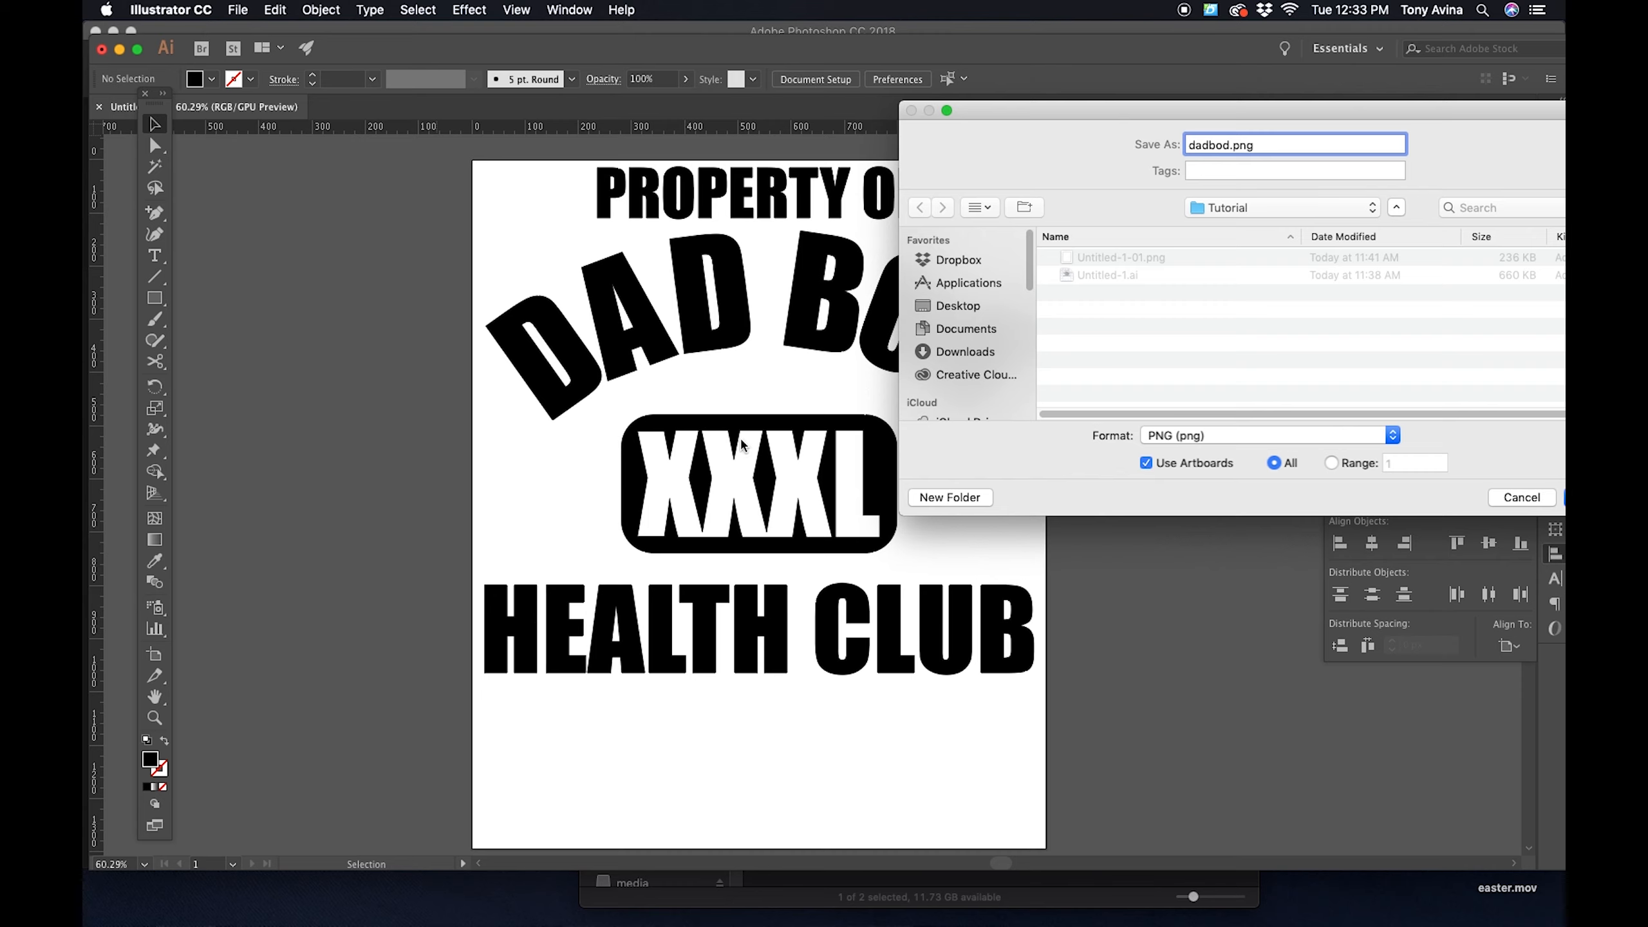
{"action": "left_click_drag", "start_coordinate": [1039, 114], "coordinate": [656, 97]}
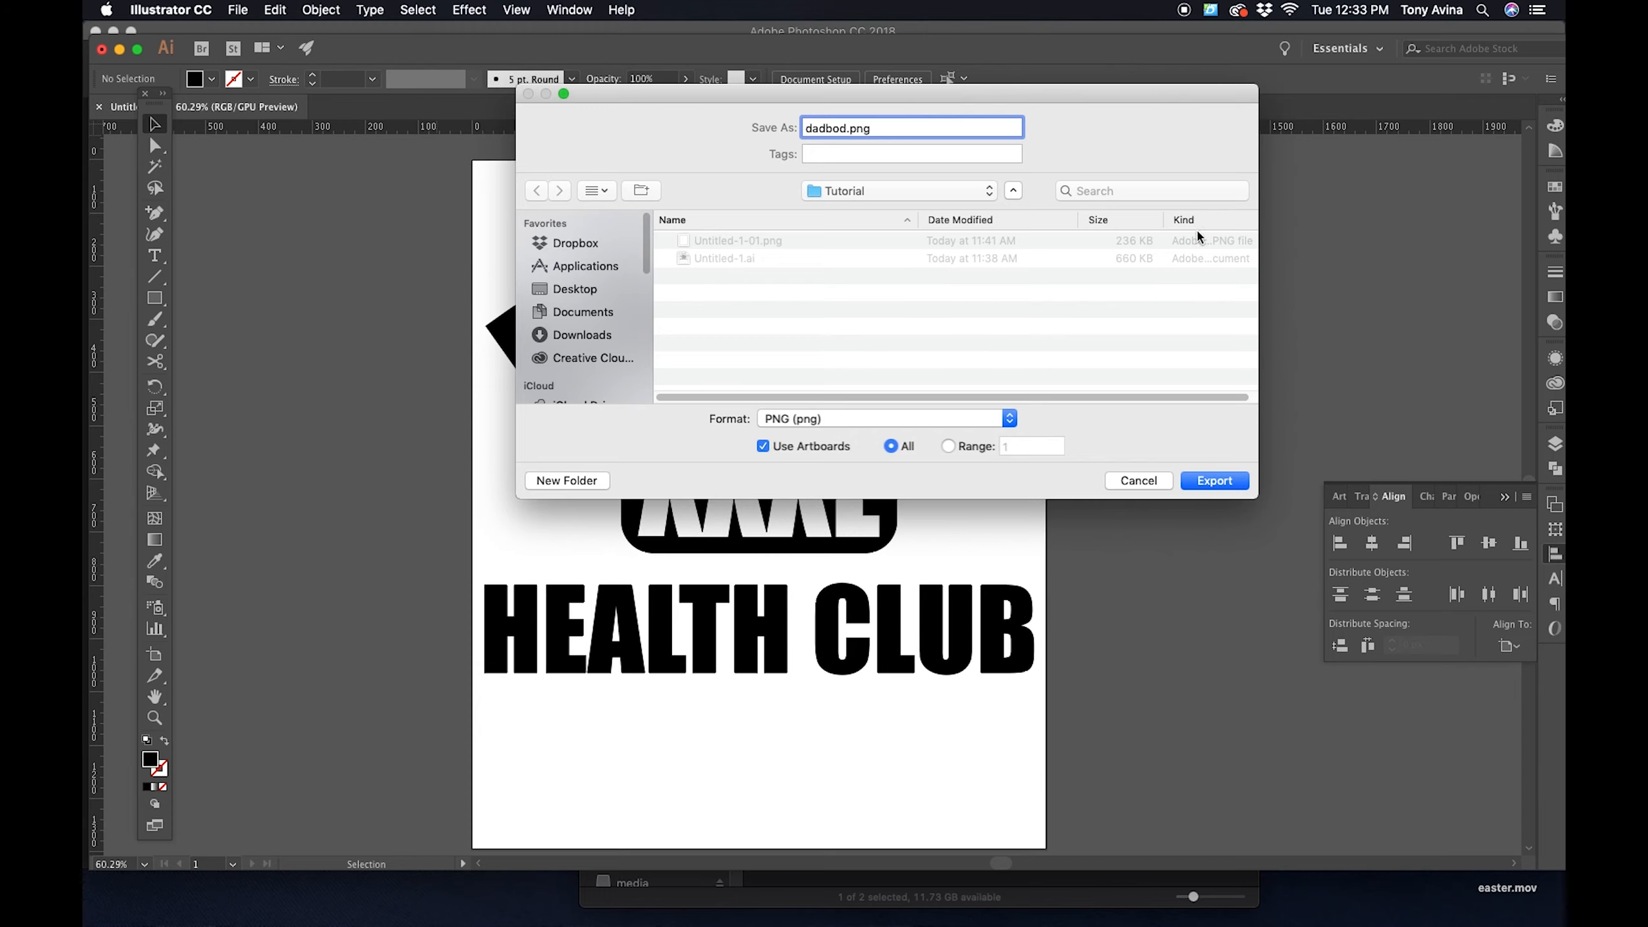
{"action": "left_click", "coordinate": [1202, 482]}
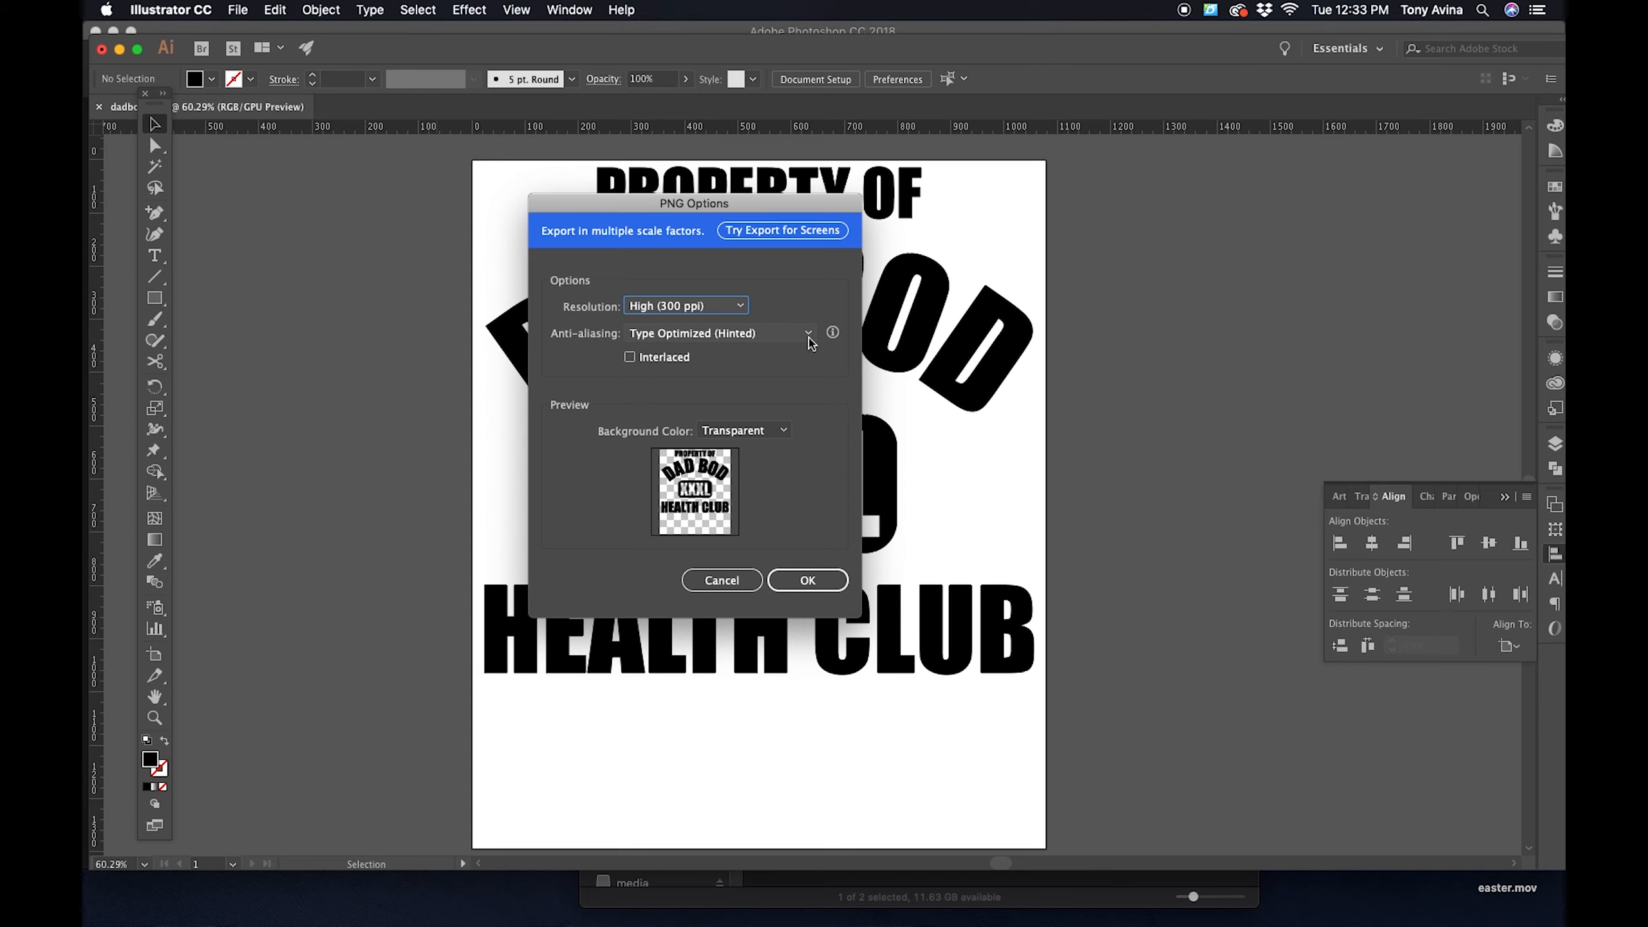
- Finish the PNG export with High (300 ppi) resolution, anti-aliasing set to None and a Transparent background
{"action": "left_click", "coordinate": [694, 316]}
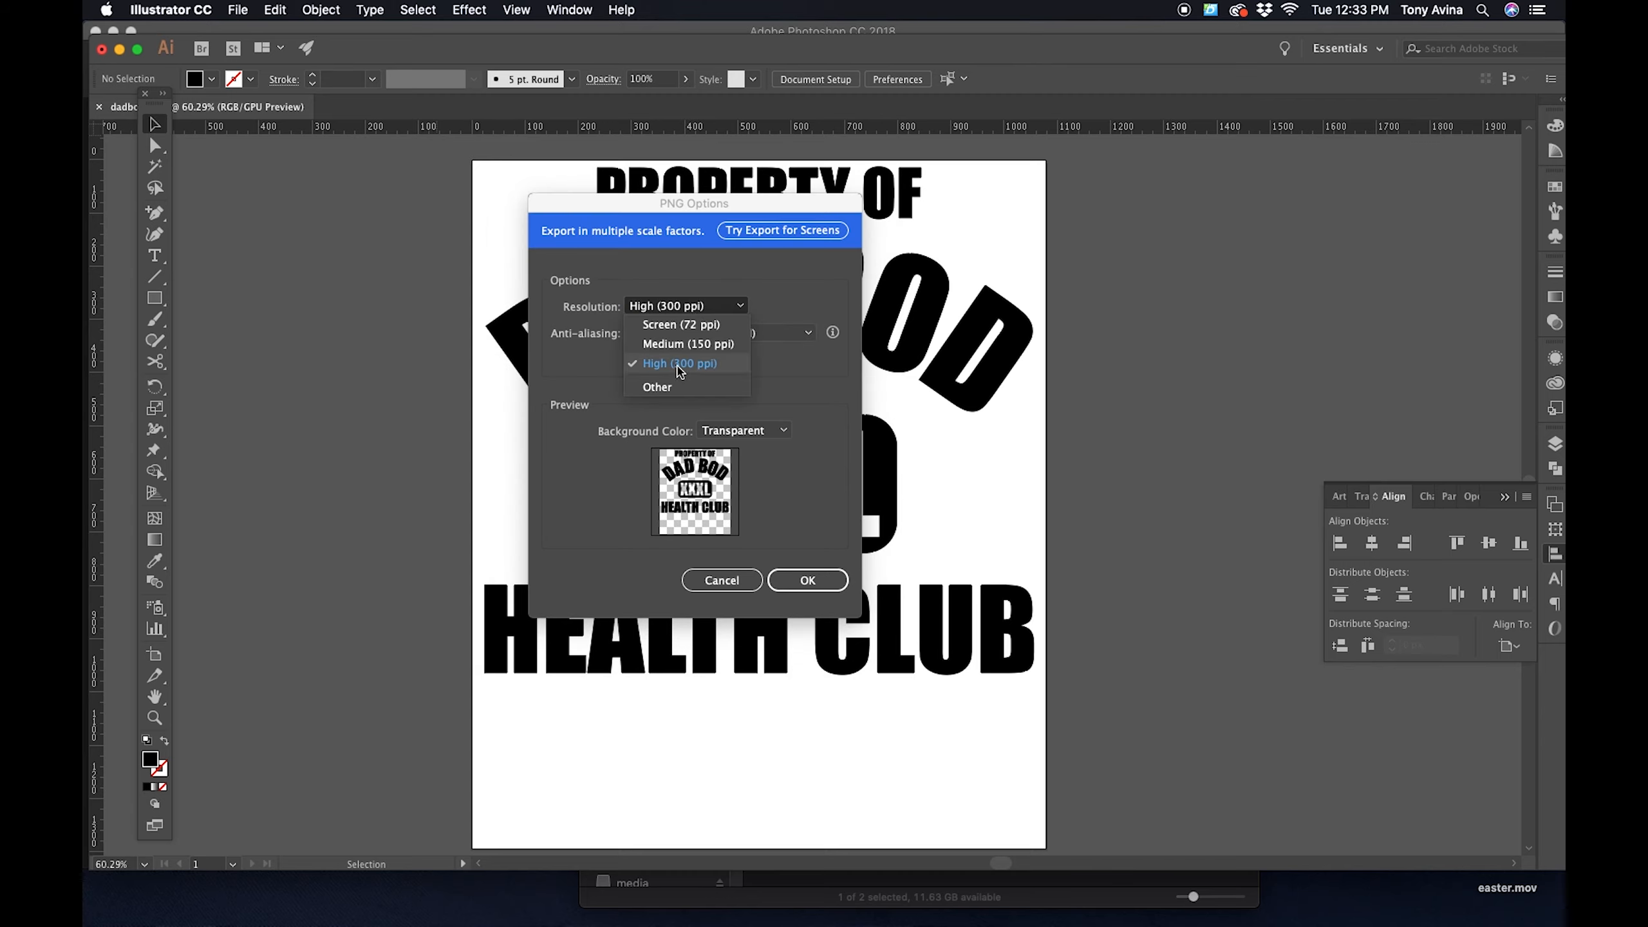
{"action": "left_click", "coordinate": [678, 371]}
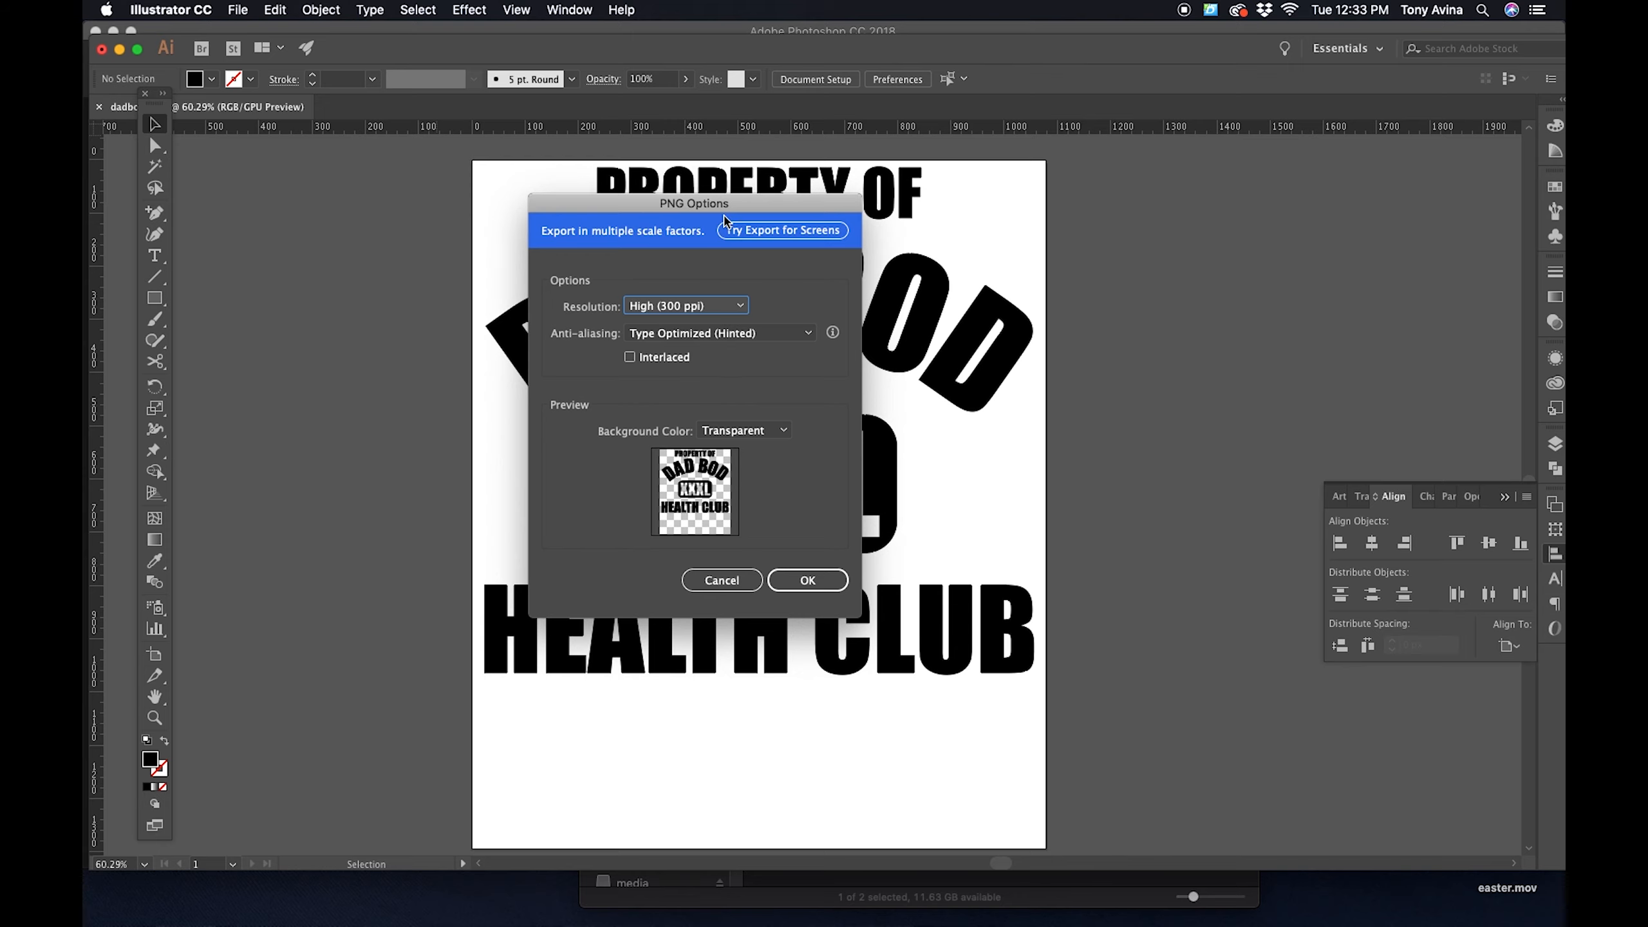
{"action": "left_click_drag", "start_coordinate": [729, 214], "coordinate": [781, 183]}
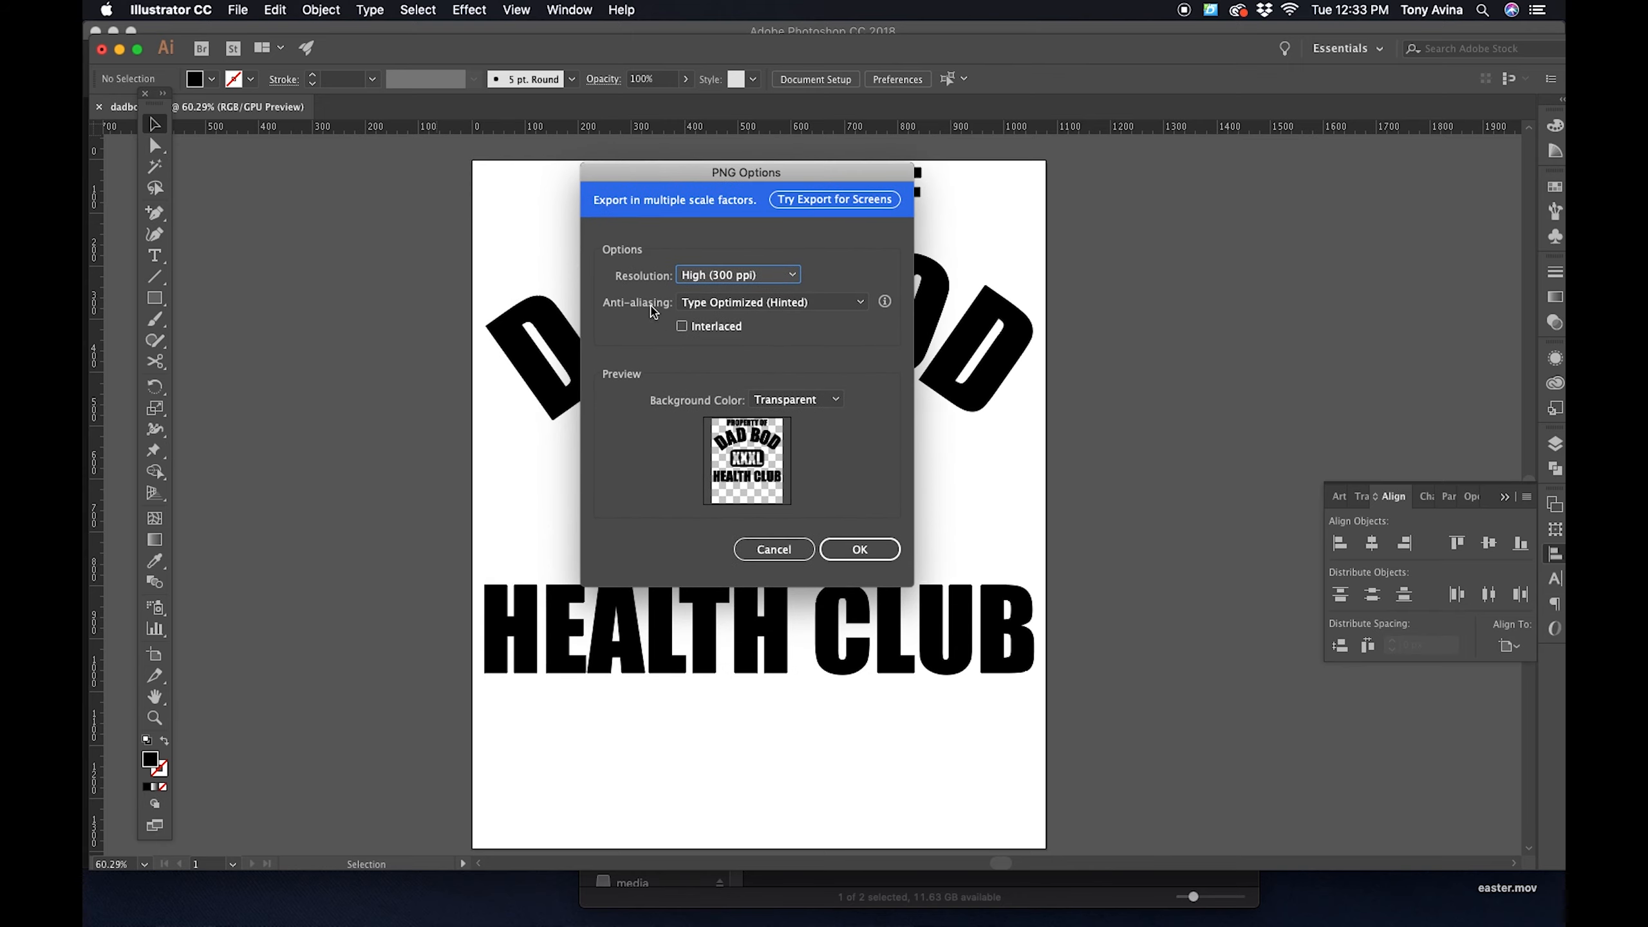
{"action": "left_click", "coordinate": [721, 303]}
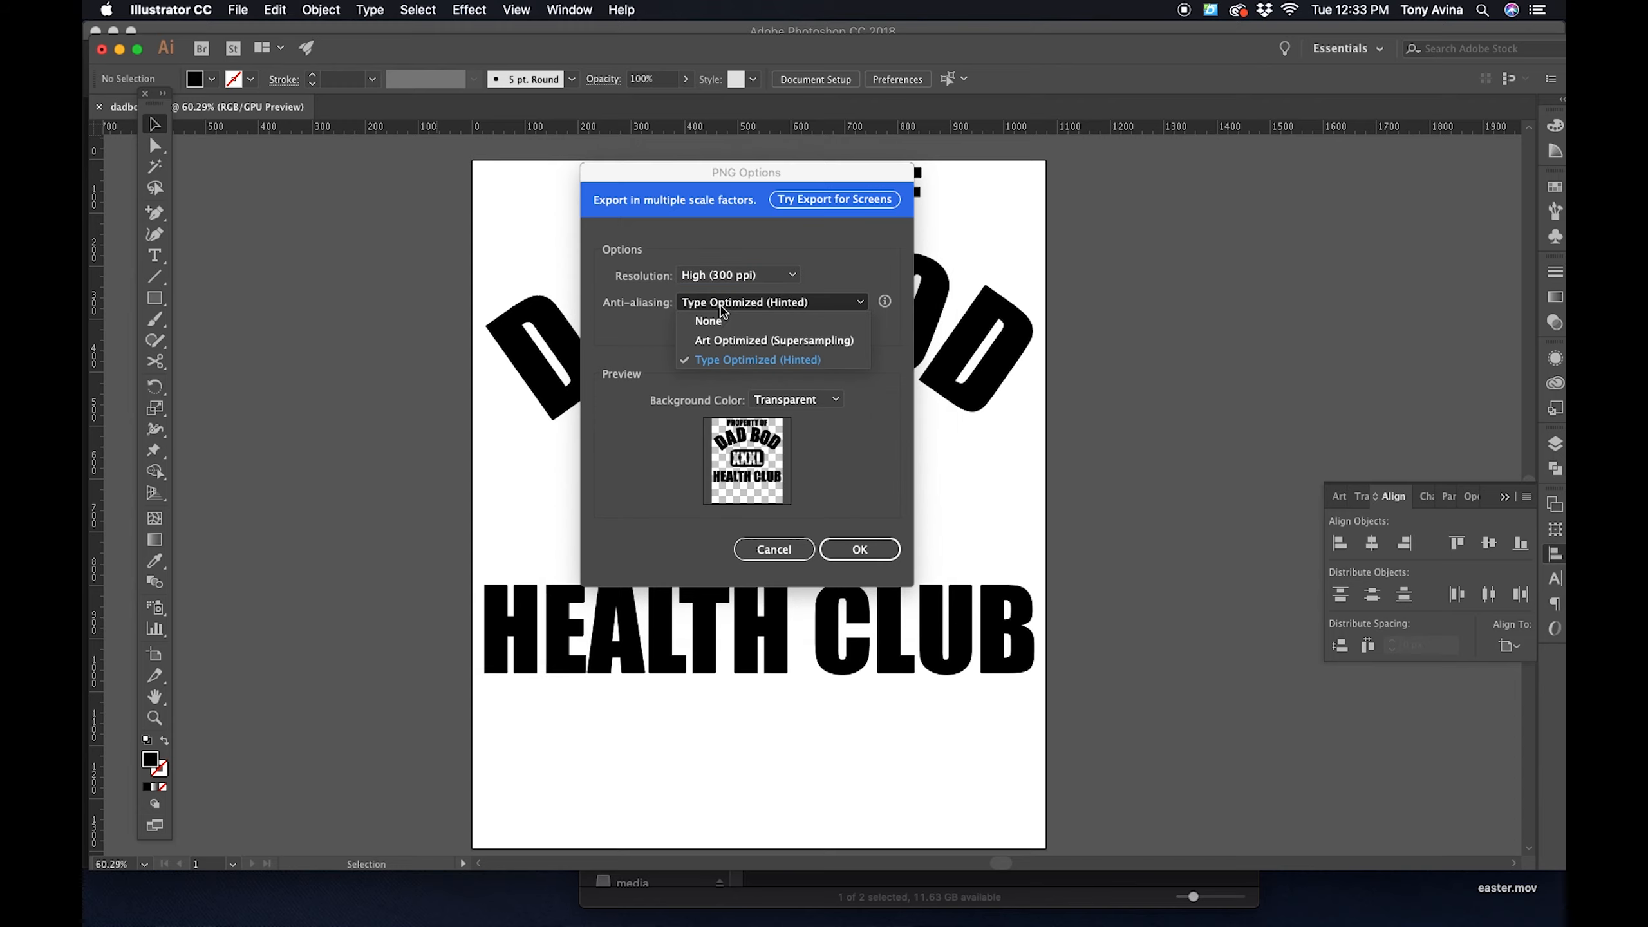
{"action": "left_click", "coordinate": [746, 324]}
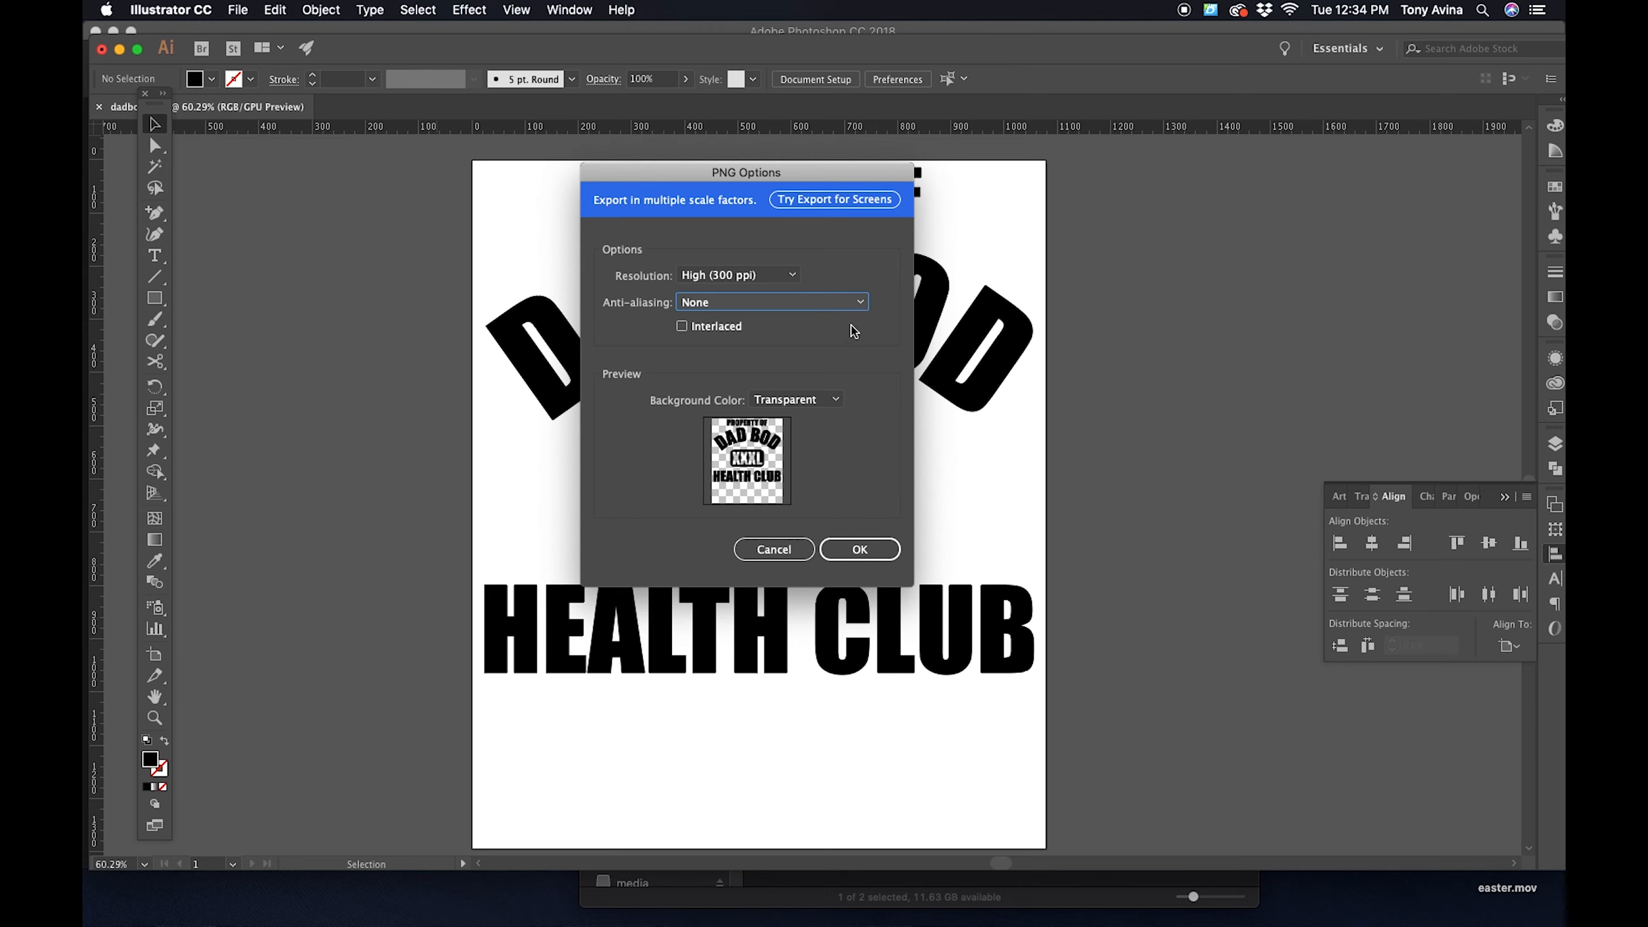
{"action": "left_click_drag", "start_coordinate": [746, 177], "coordinate": [1094, 160]}
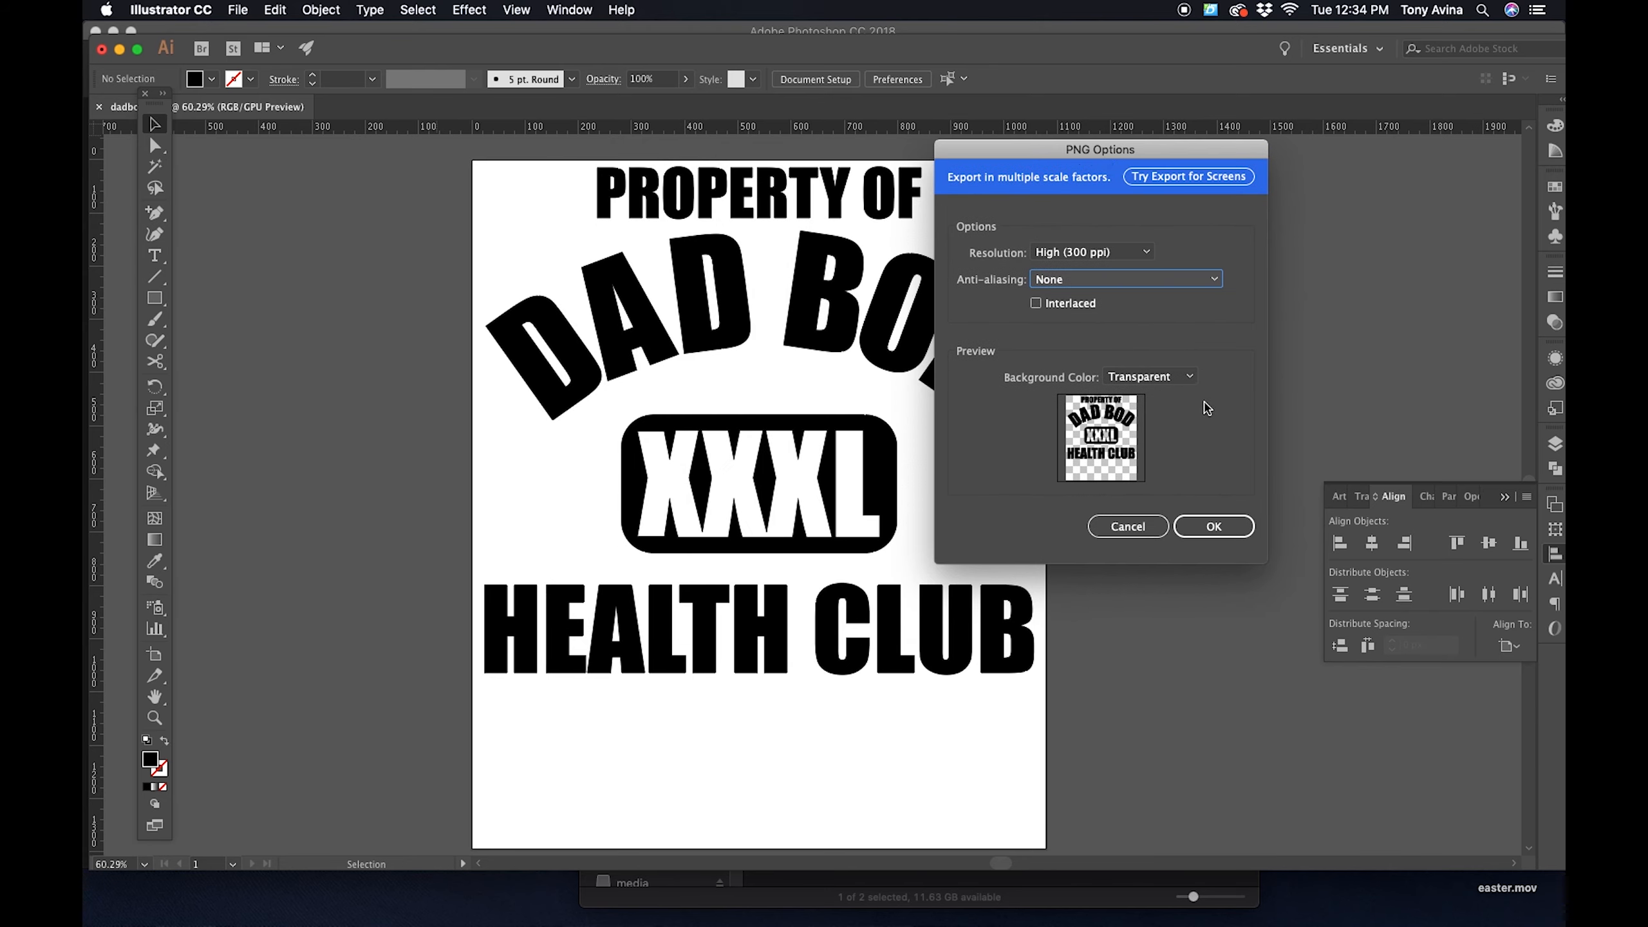
{"action": "left_click", "coordinate": [1180, 384]}
{"action": "left_click", "coordinate": [1179, 379]}
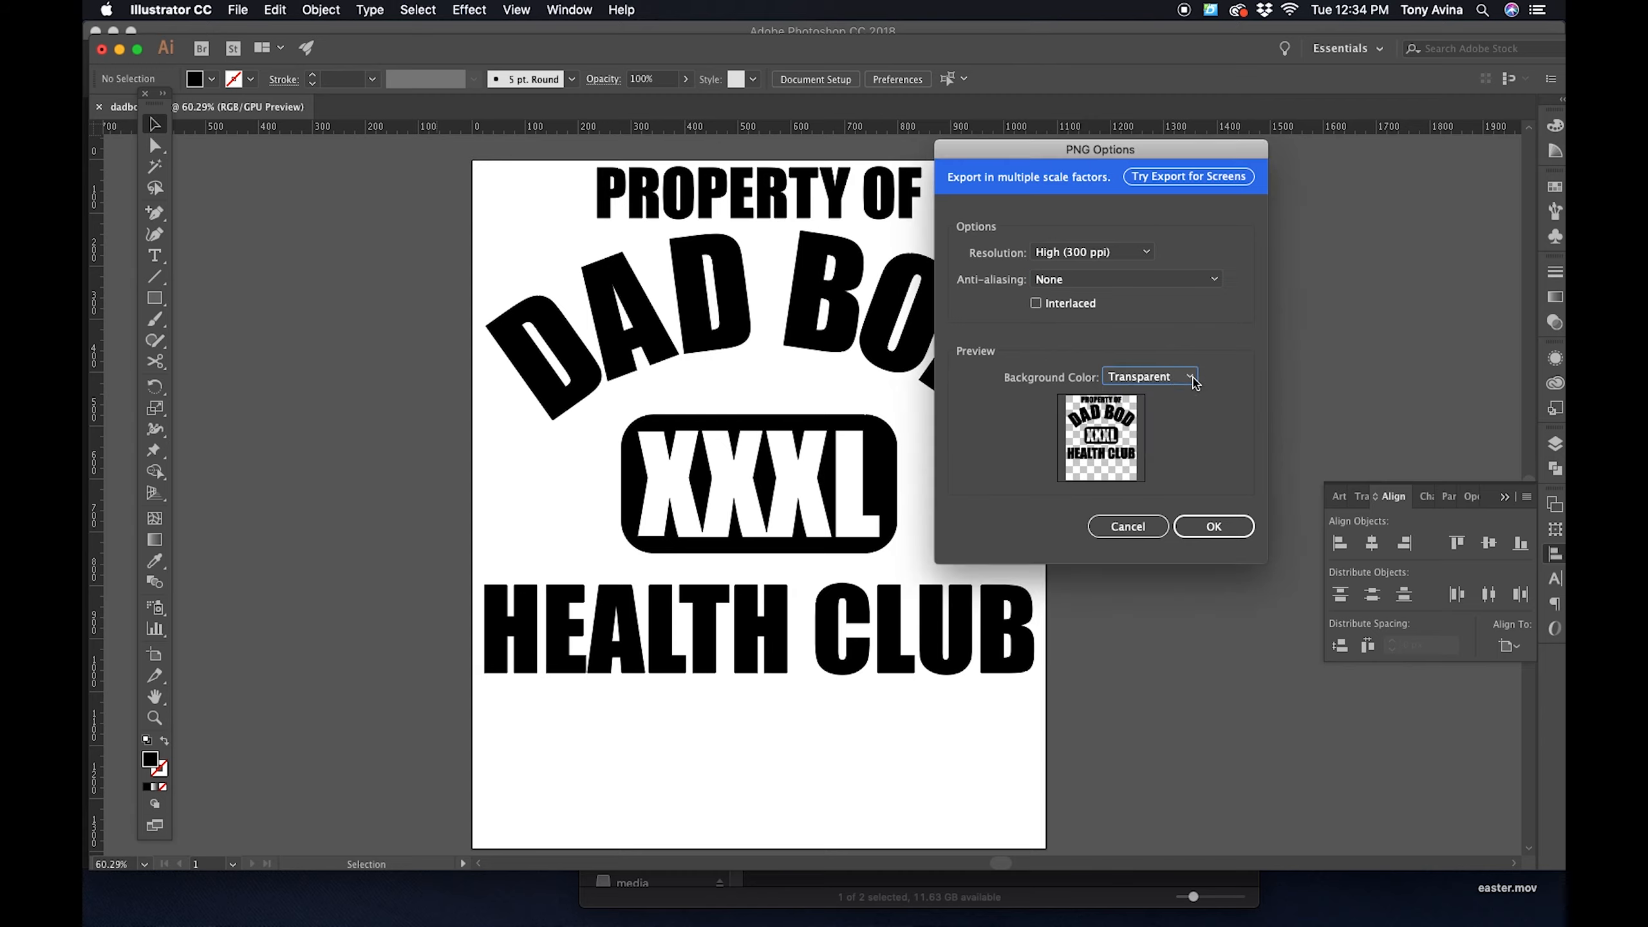
{"action": "left_click", "coordinate": [1204, 534]}
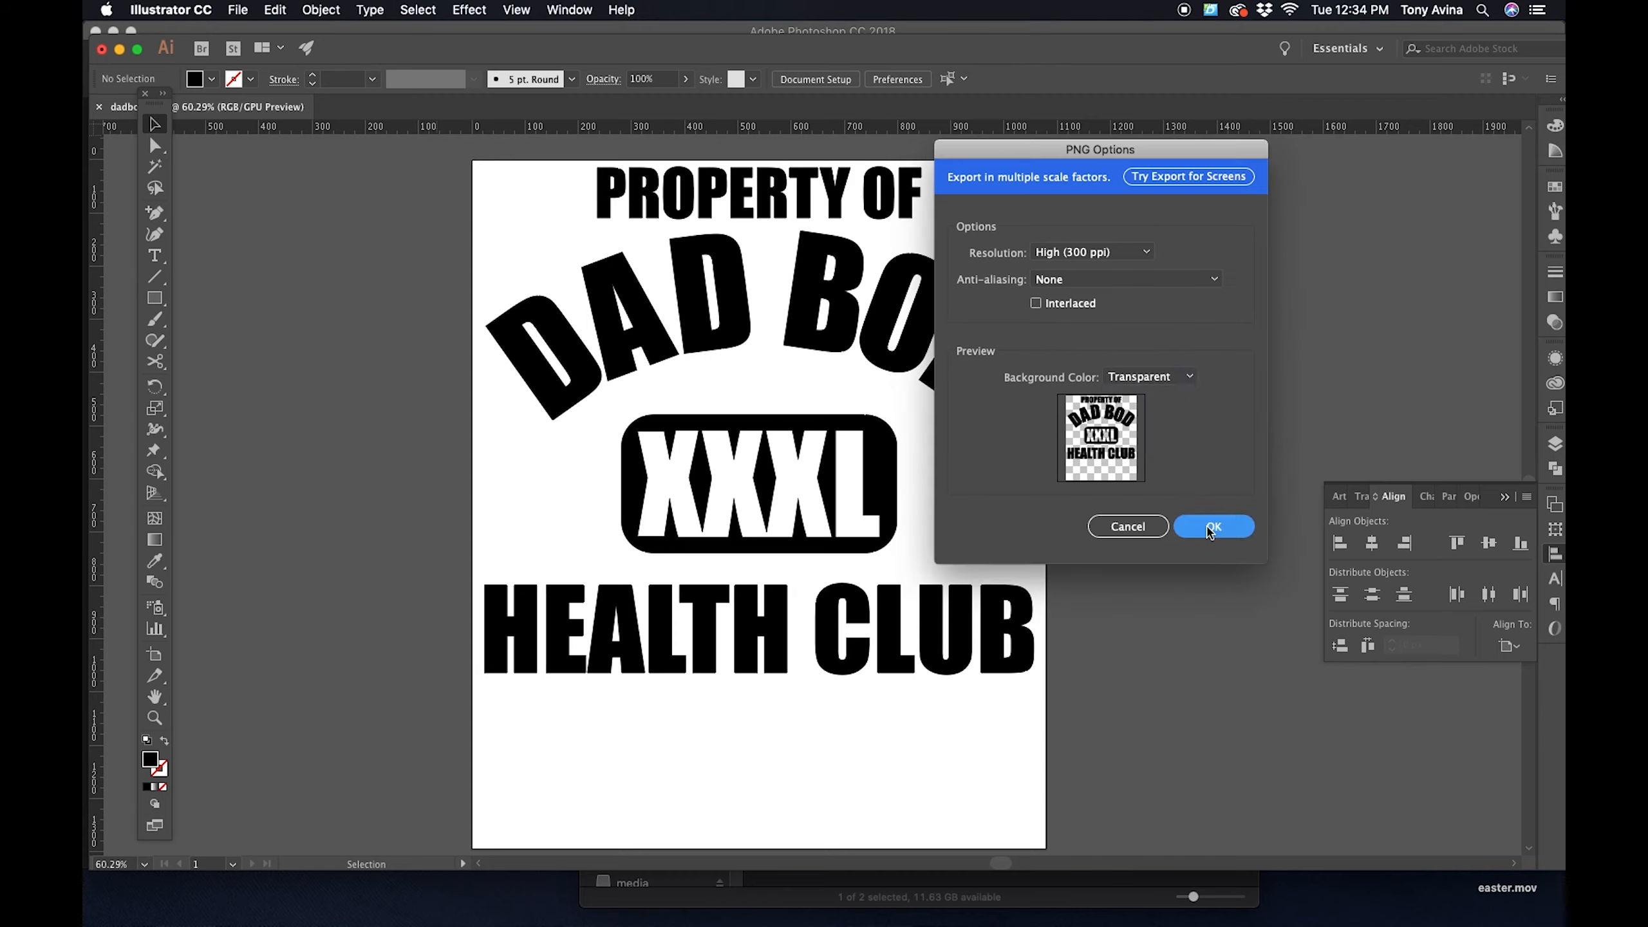
{"action": "left_click", "coordinate": [1213, 527]}
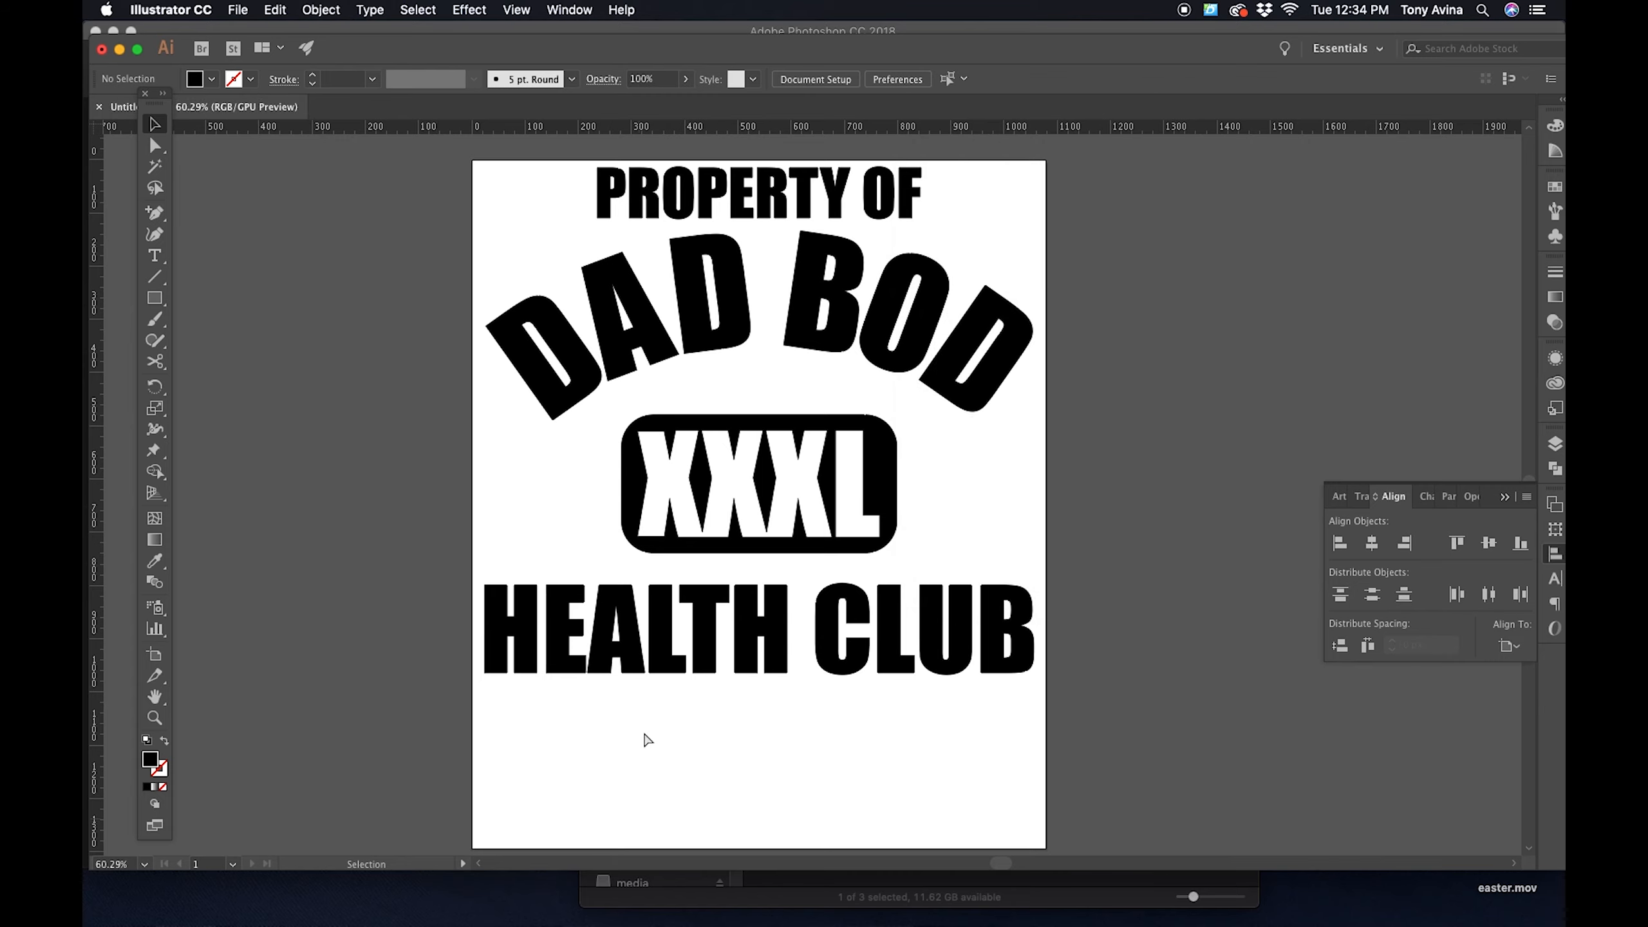
- Switch to the Tutorial folder in Finder and open the exported dadbod-01.png in Photoshop
{"action": "key", "text": "super+Tab"}
{"action": "key", "text": "super+Tab"}
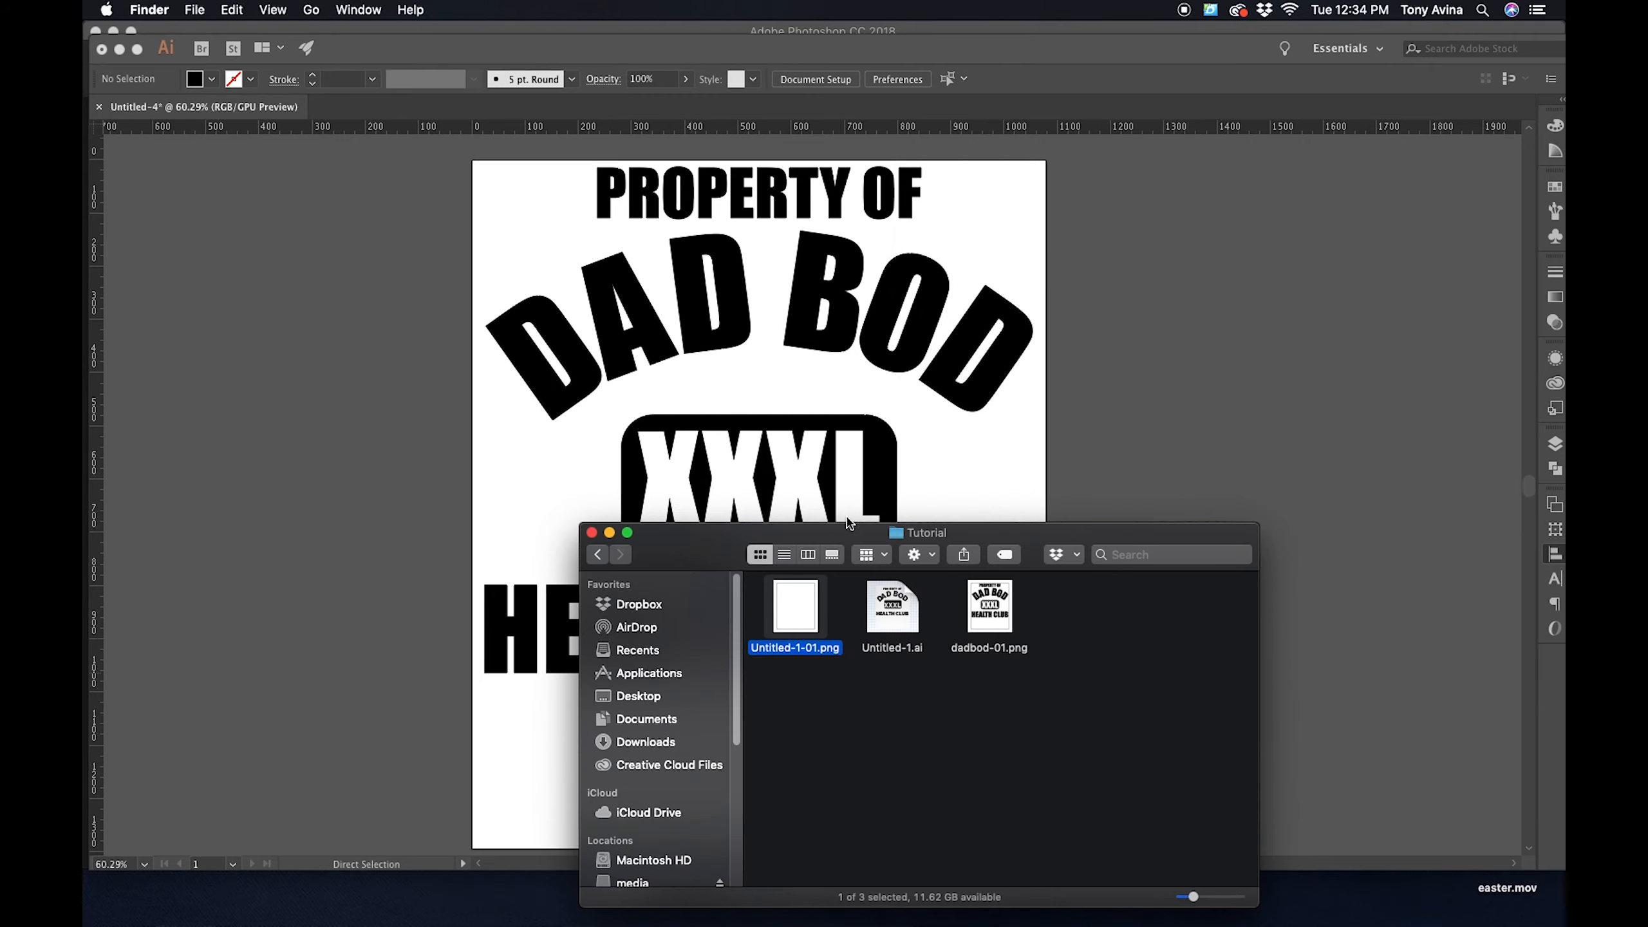
{"action": "left_click_drag", "start_coordinate": [730, 548], "coordinate": [678, 466]}
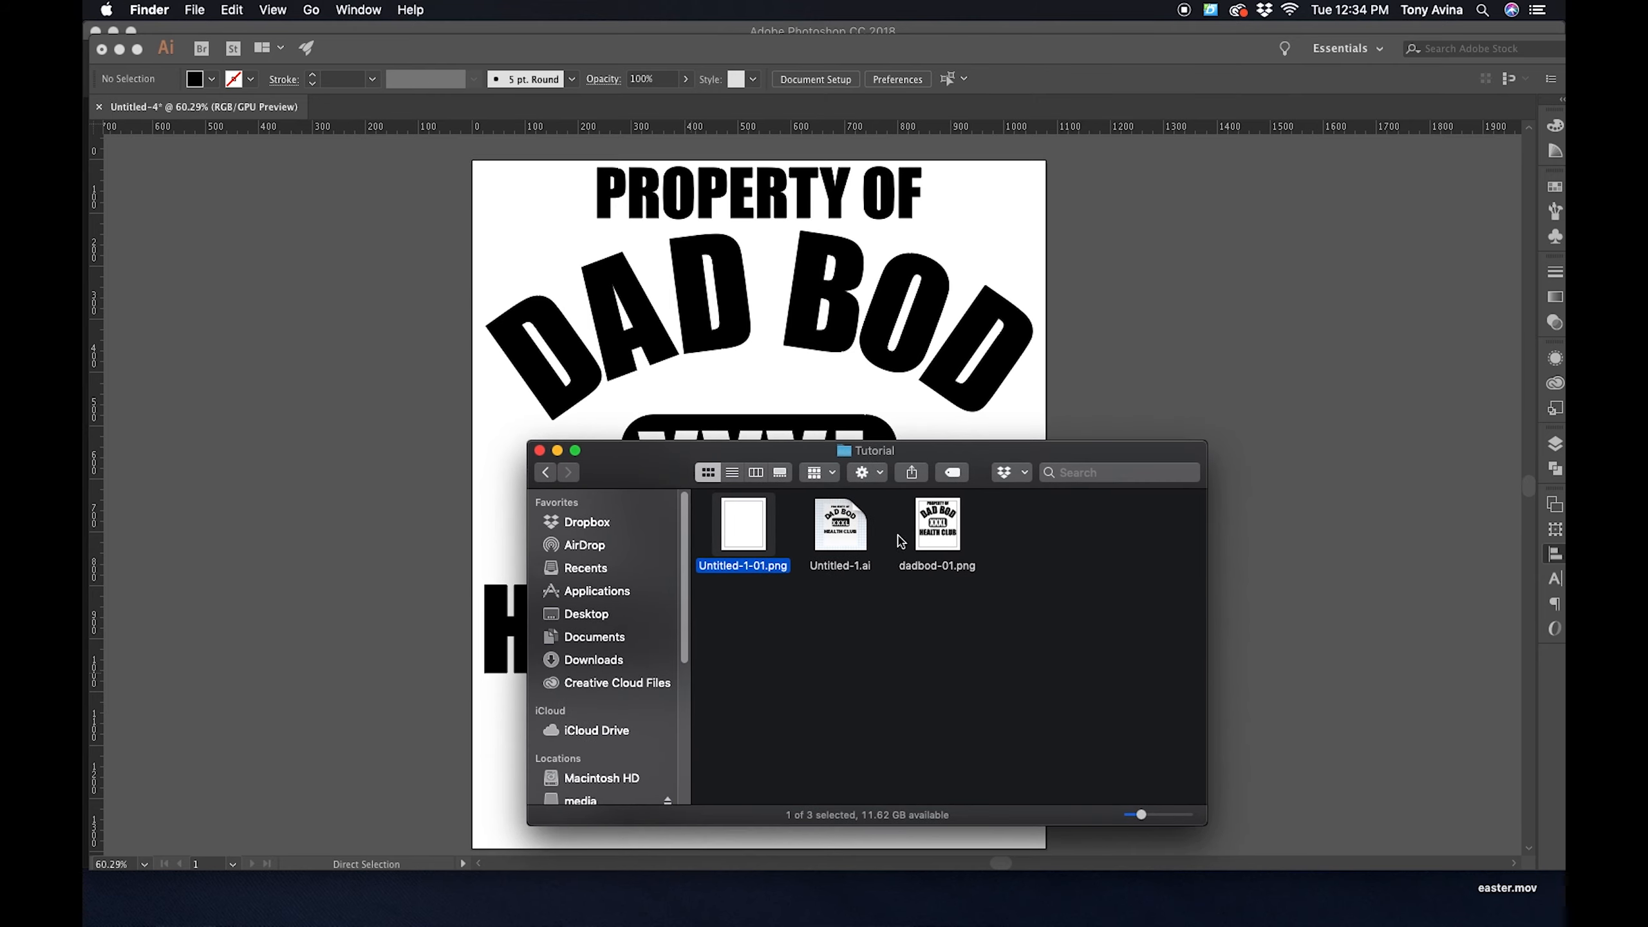
{"action": "left_click", "coordinate": [953, 533]}
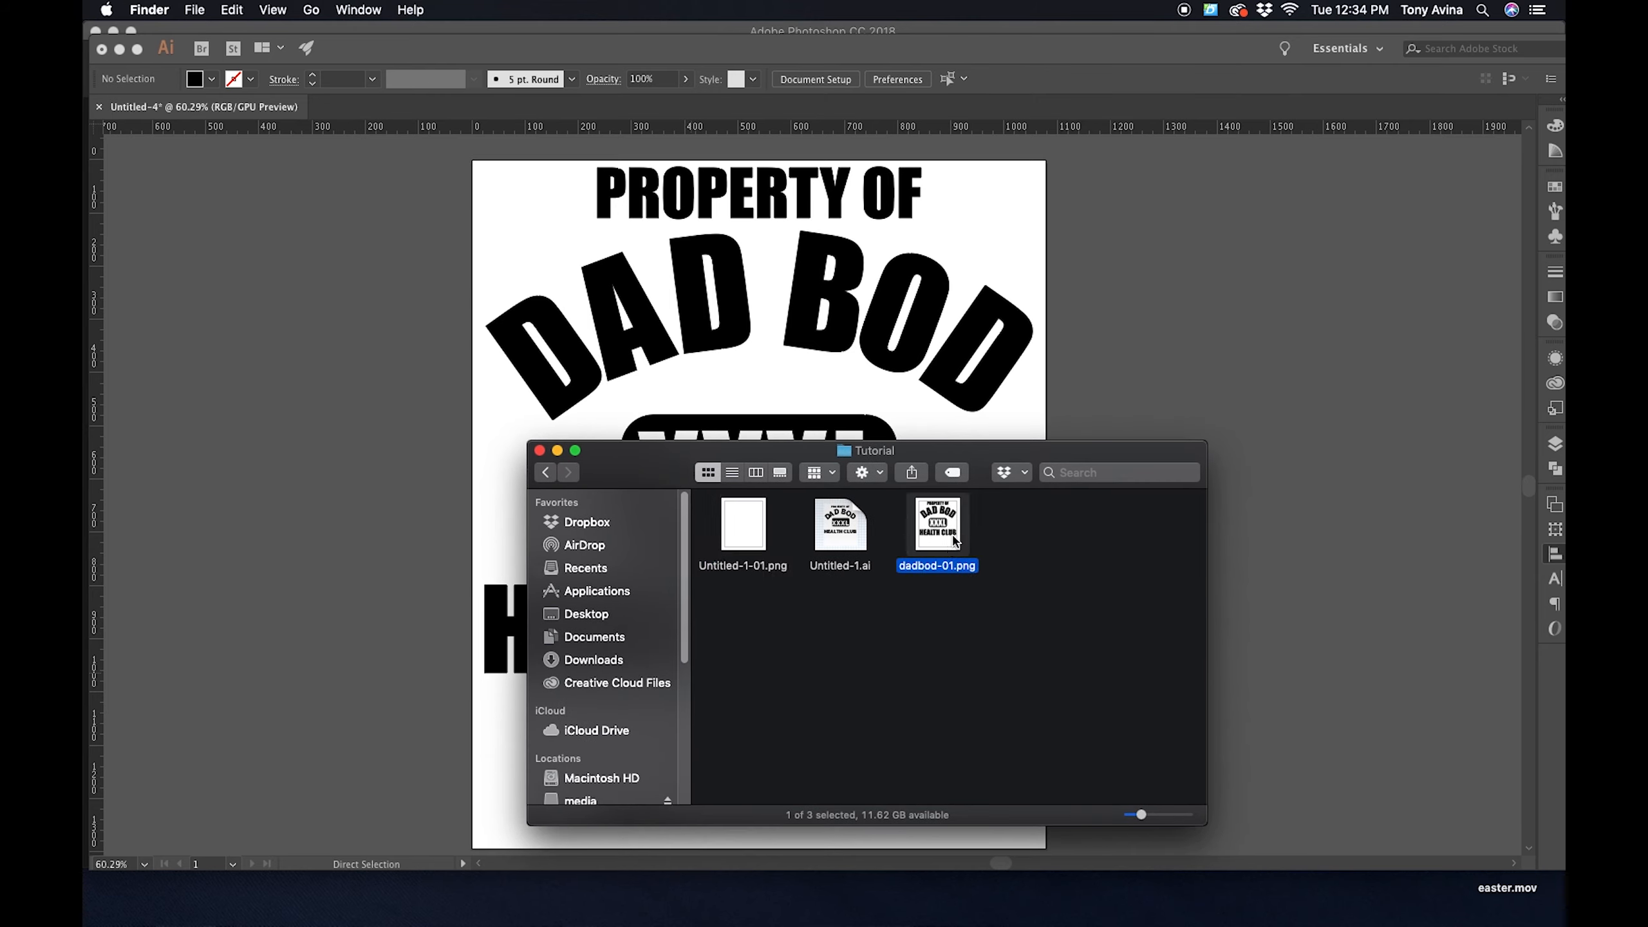
{"action": "left_click", "coordinate": [946, 539]}
{"action": "left_click_drag", "start_coordinate": [985, 470], "coordinate": [972, 414]}
{"action": "double_click", "coordinate": [923, 465]}
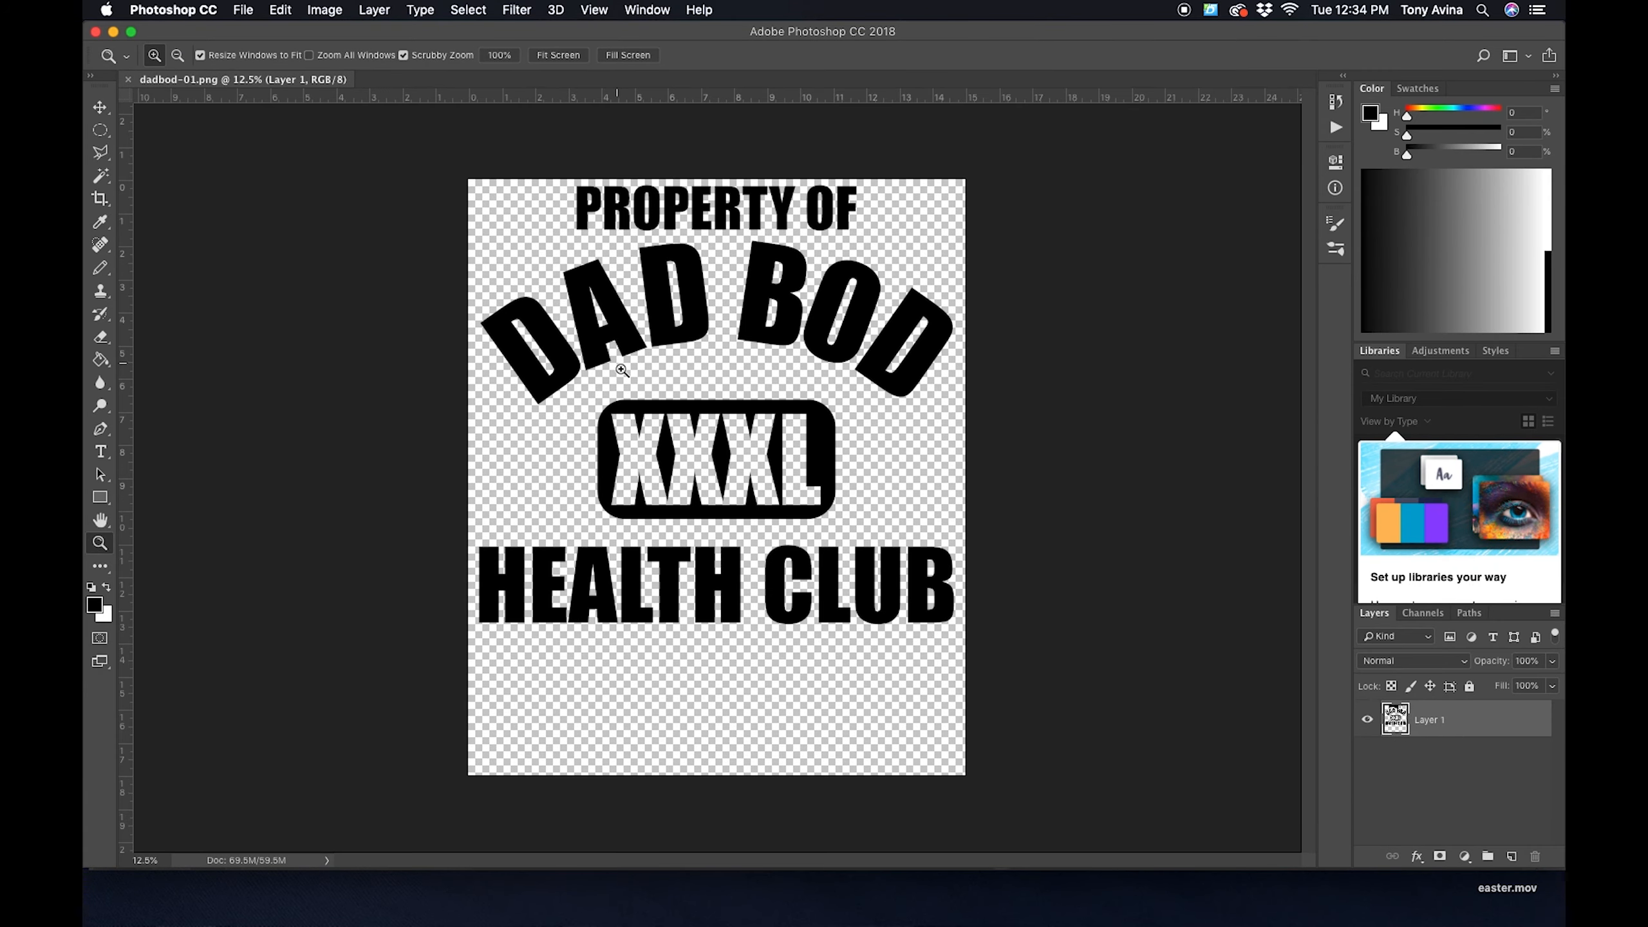
- Check the image size of dadbod-01.png with the dimensions shown in Pixels, and close the dialog without altering the size
{"action": "left_click", "coordinate": [325, 10]}
{"action": "mouse_move", "coordinate": [374, 12]}
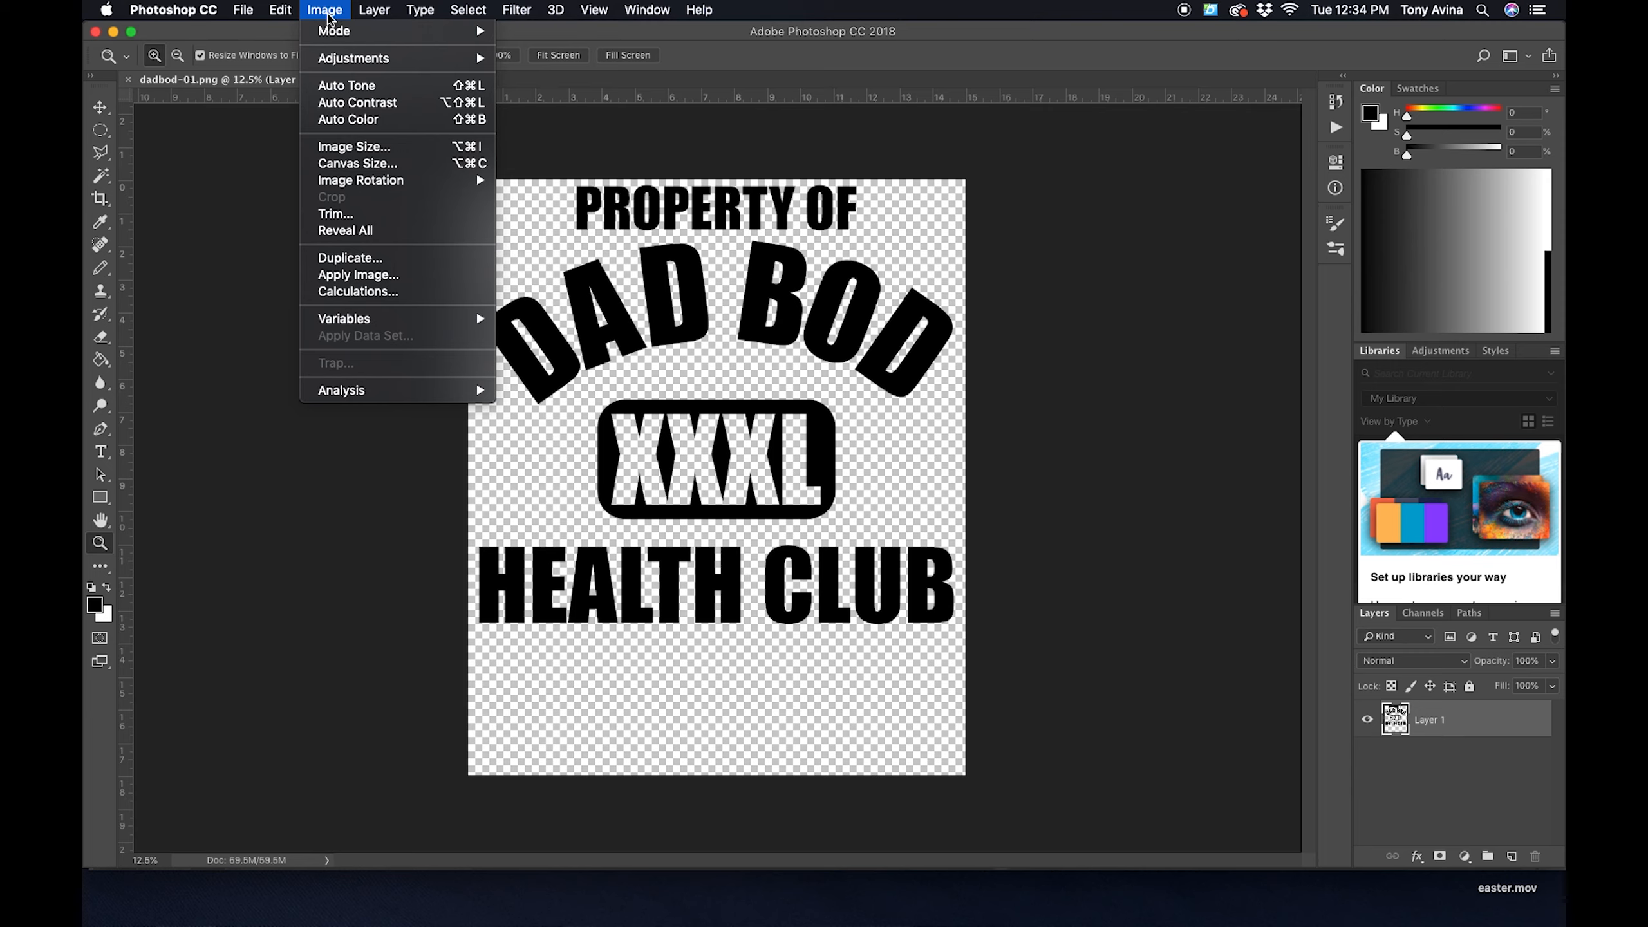
{"action": "left_click", "coordinate": [344, 146]}
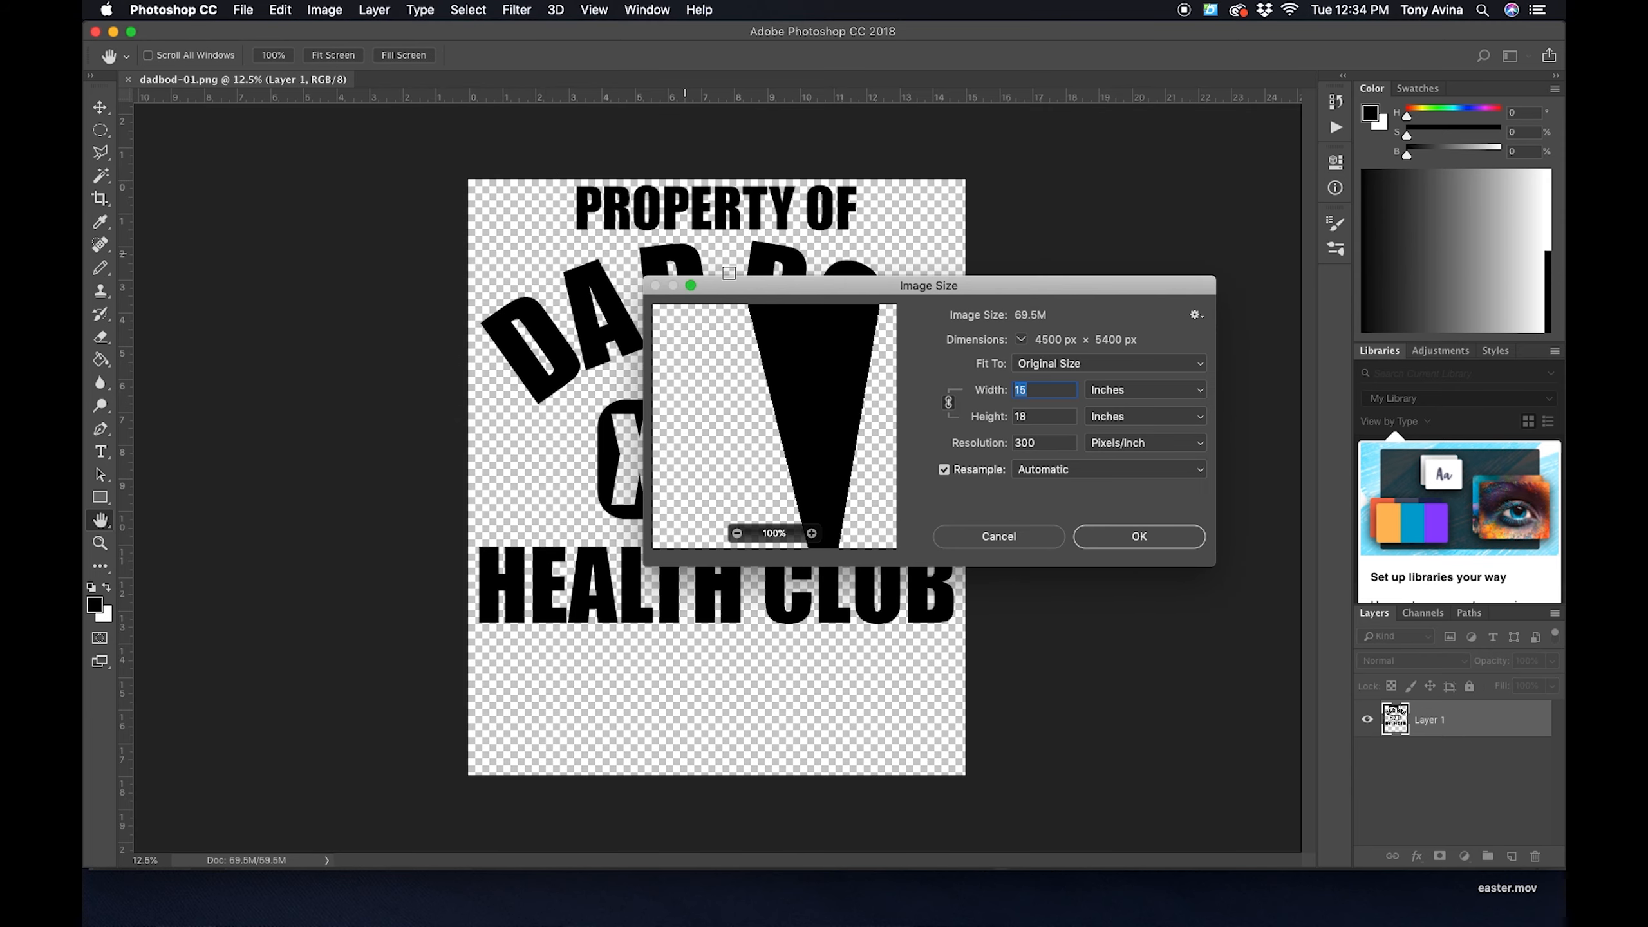
{"action": "left_click", "coordinate": [1106, 390]}
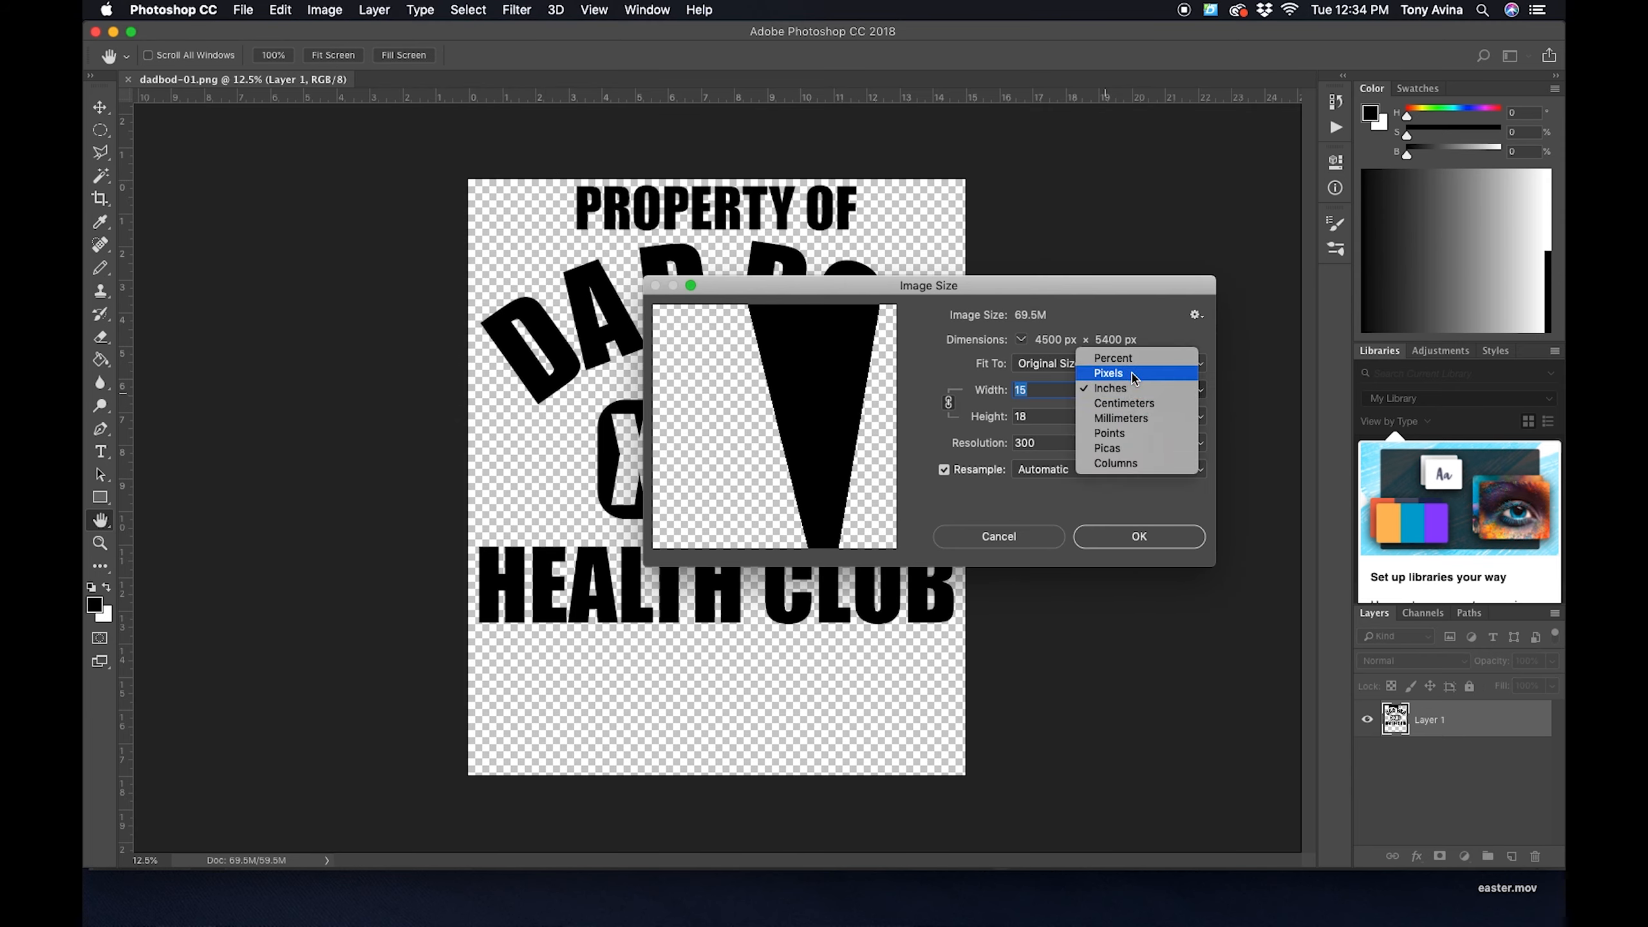
{"action": "left_click", "coordinate": [1132, 375]}
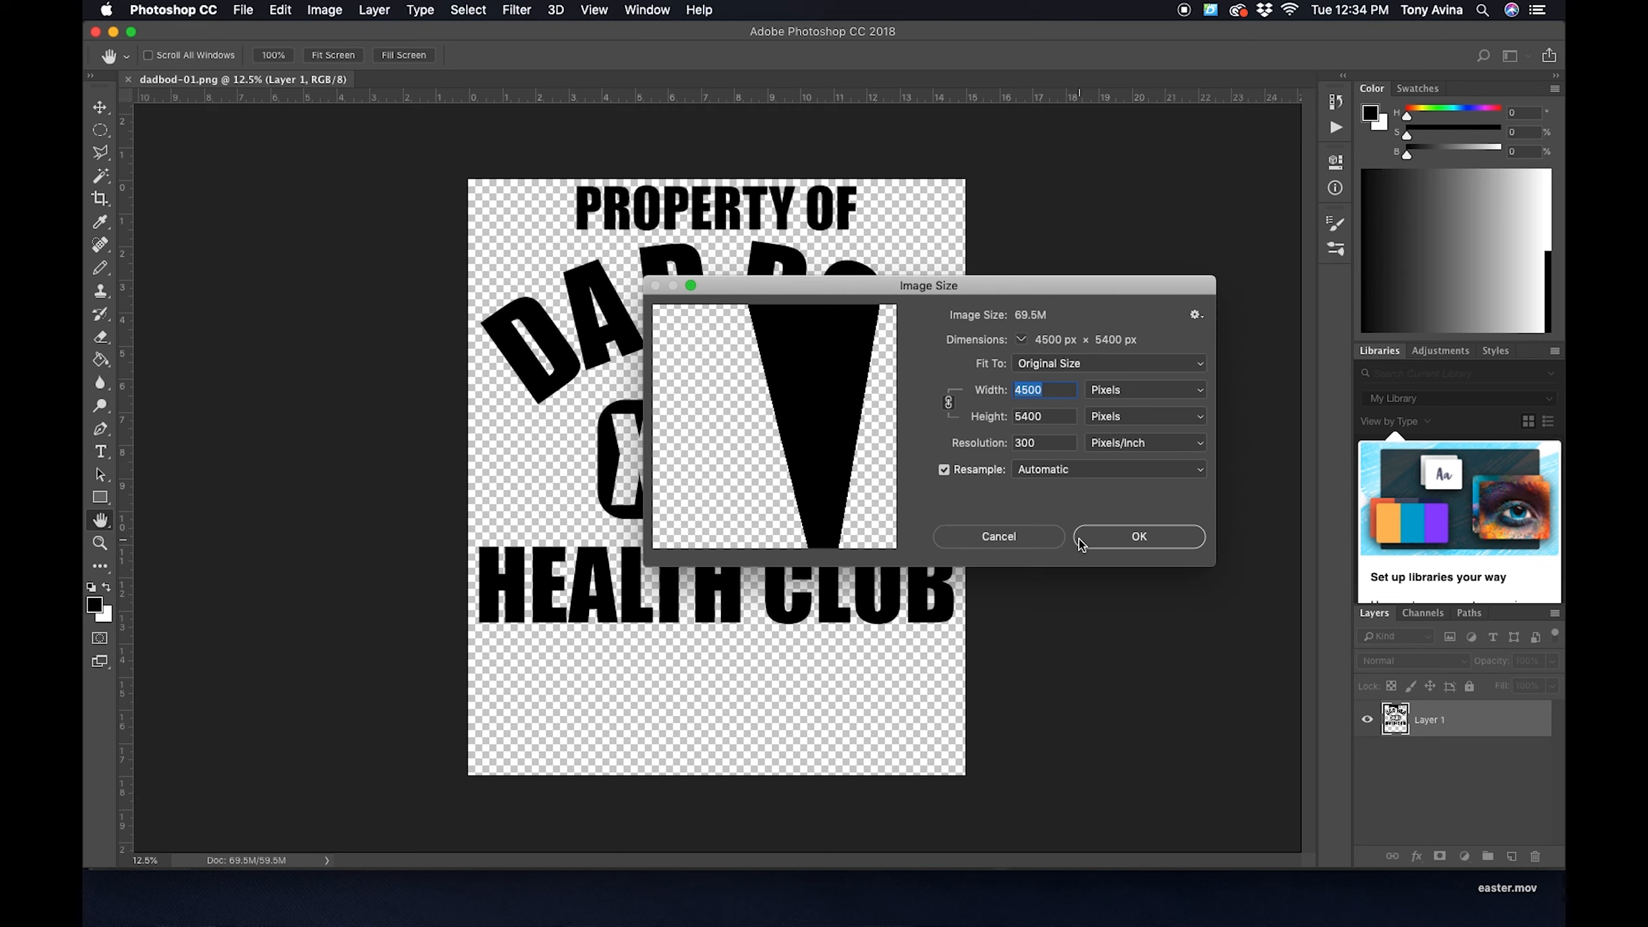
{"action": "left_click", "coordinate": [1122, 541]}
{"action": "key", "text": "z"}
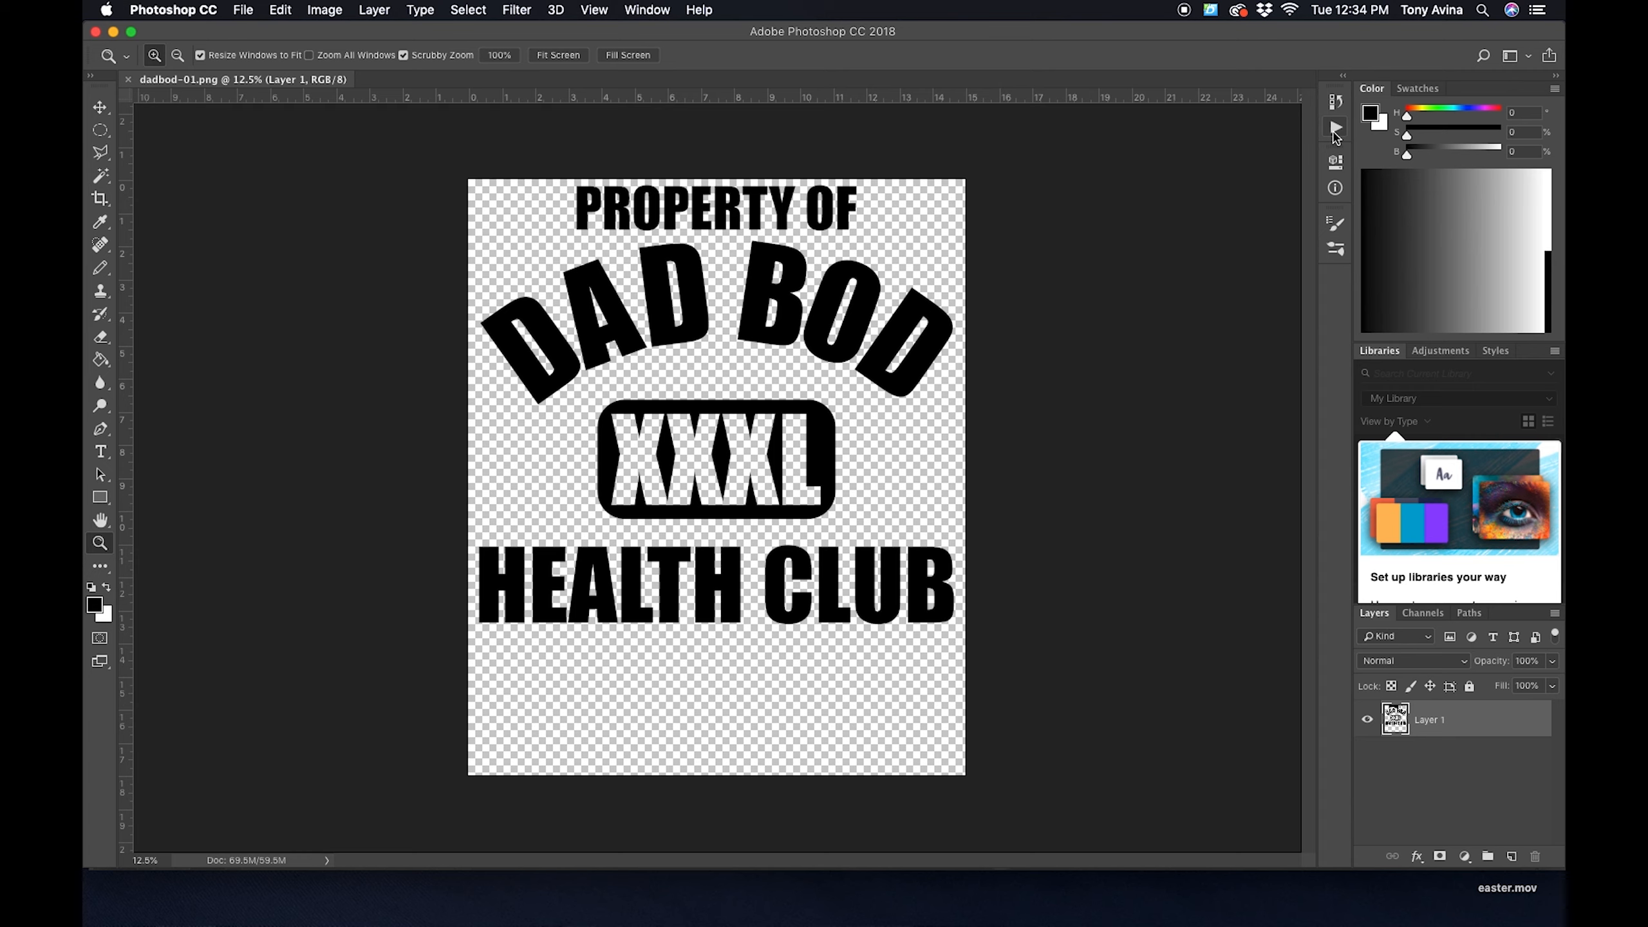
- Lock the transparent pixels of Layer 1 and fill the artwork with the white background color
{"action": "left_click", "coordinate": [644, 9]}
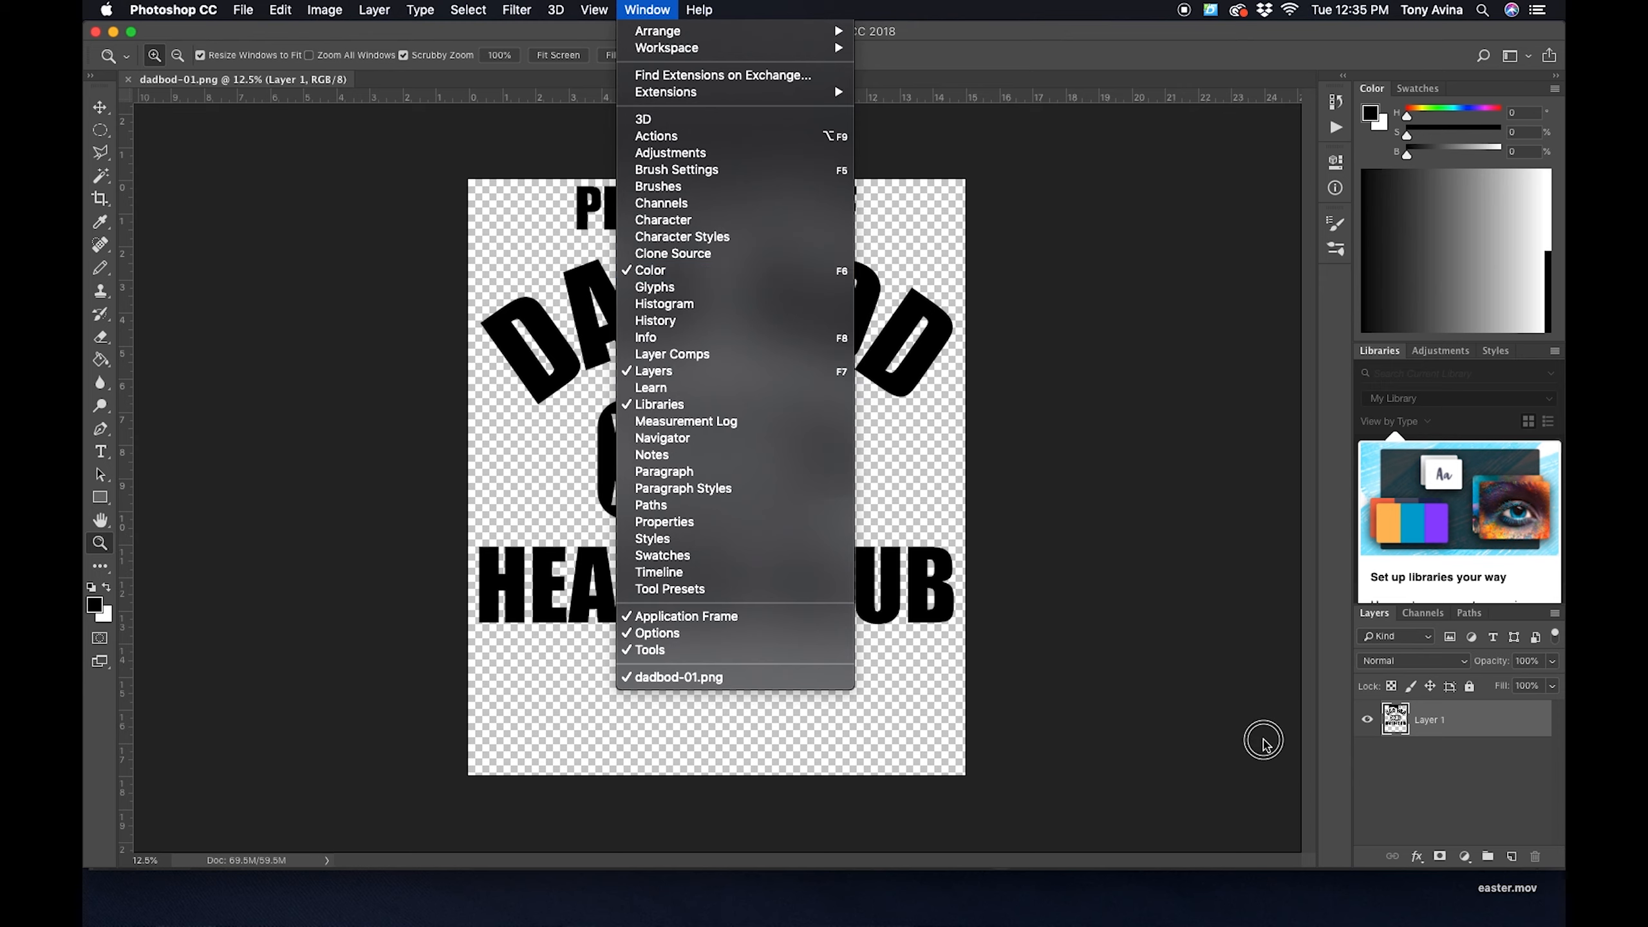
{"action": "left_click", "coordinate": [1445, 747]}
{"action": "left_click", "coordinate": [1446, 747]}
{"action": "left_click", "coordinate": [1436, 722]}
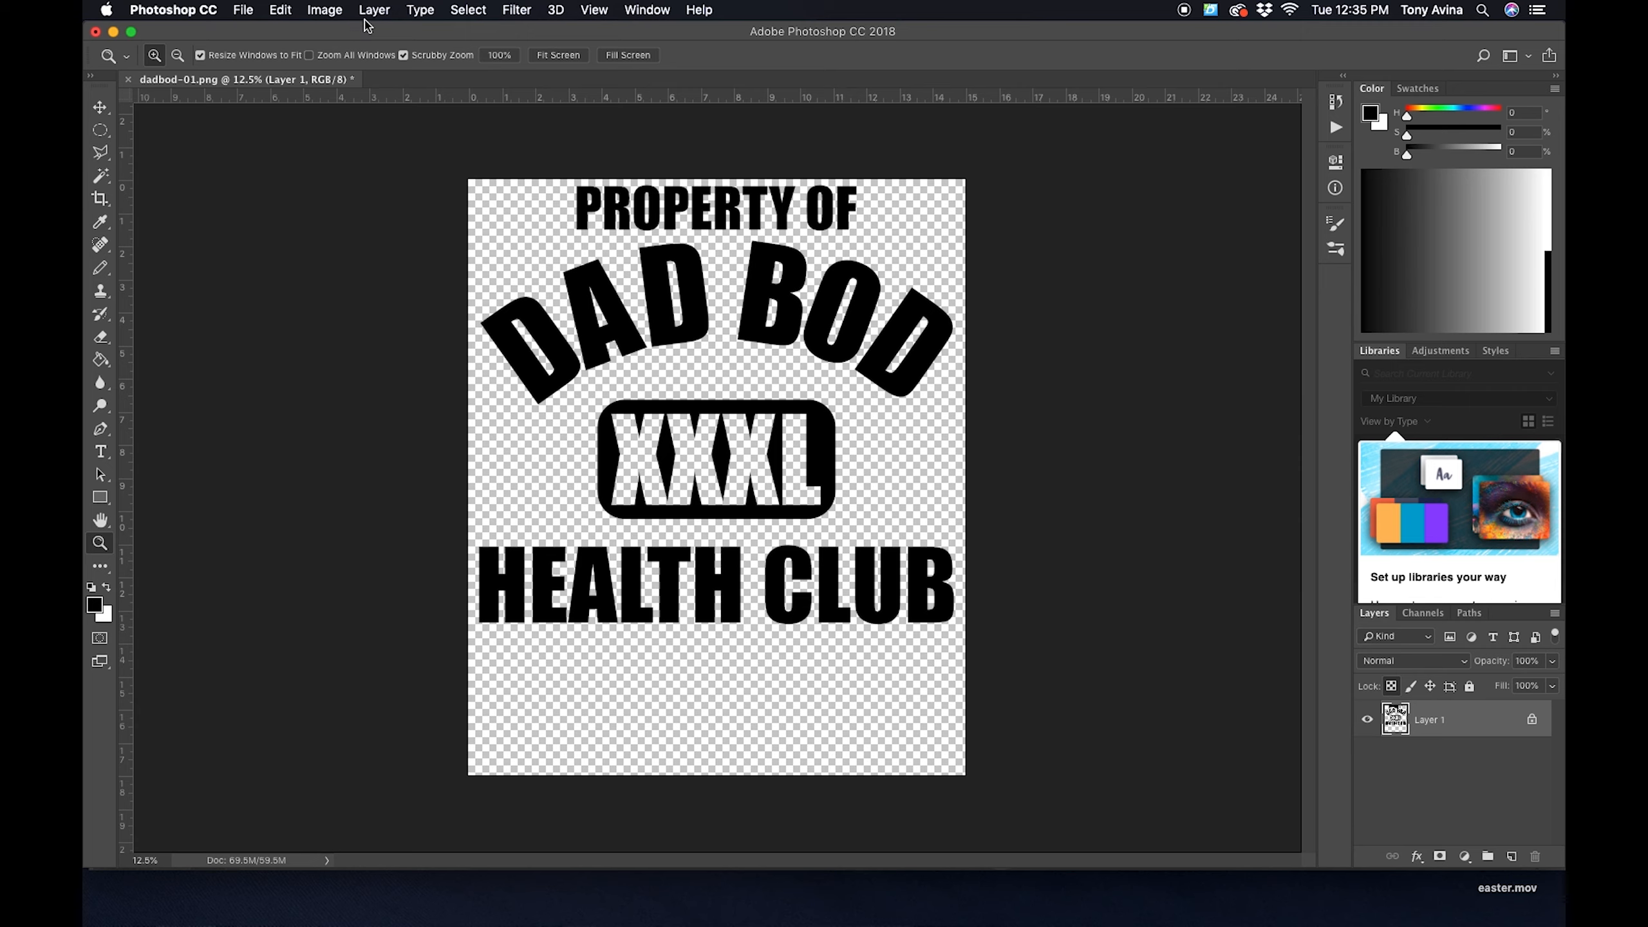
{"action": "key", "text": "super+BackSpace"}
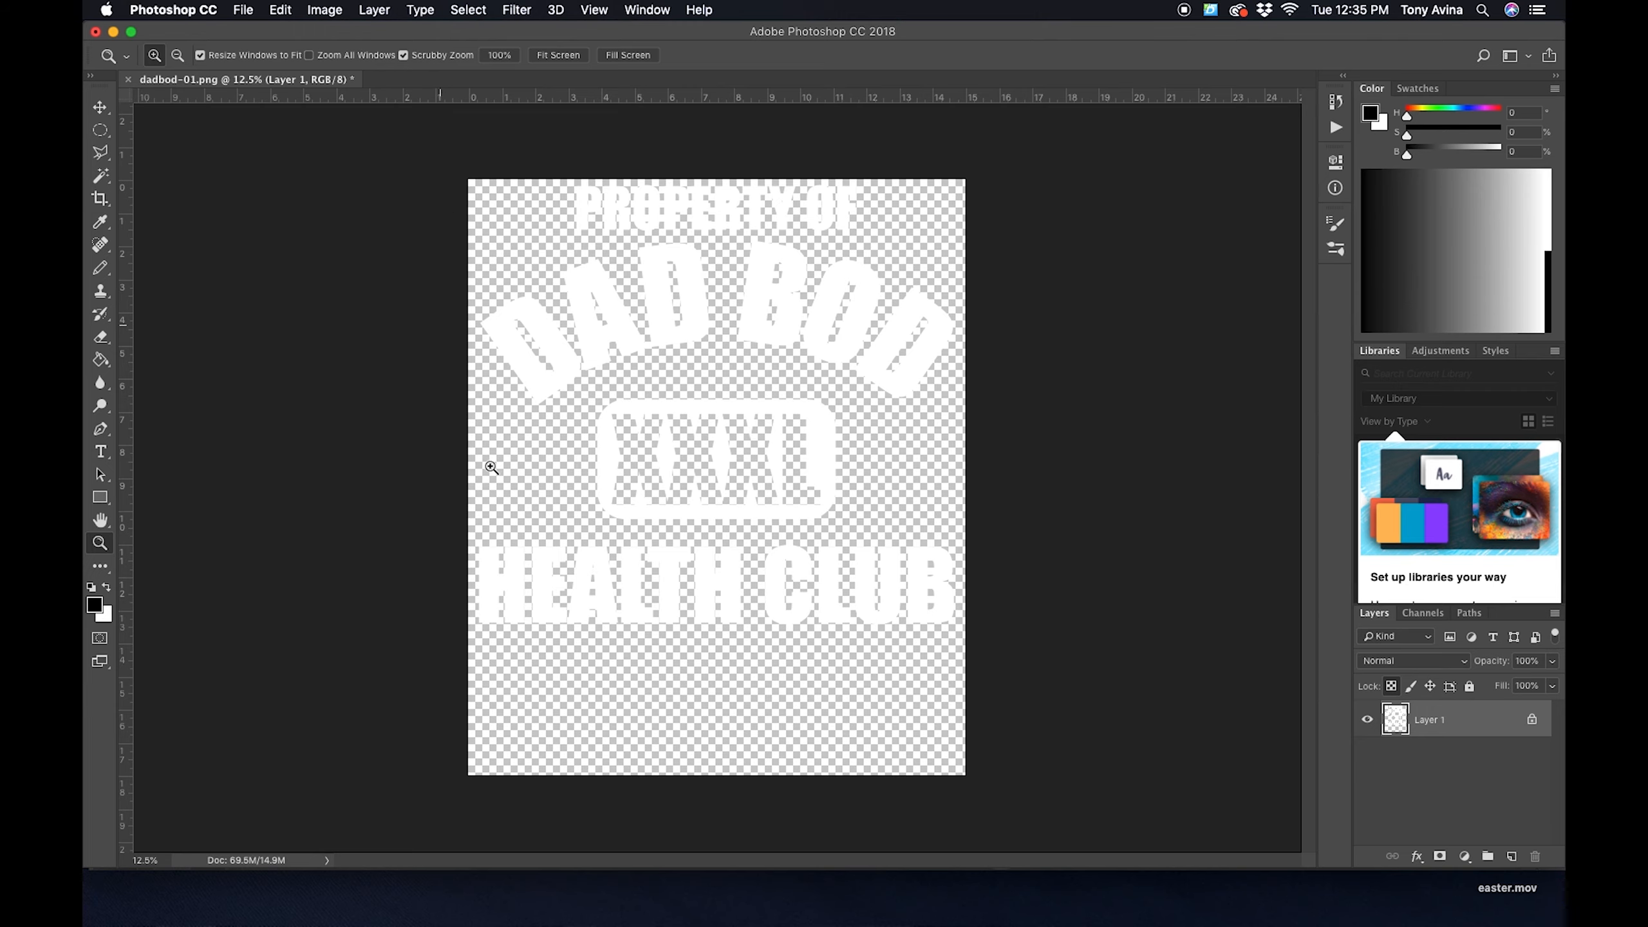
- Switch to Illustrator, select the entire Dad Bod design, set its fill to white (ffffff), and deselect it
{"action": "key", "text": "super+Tab"}
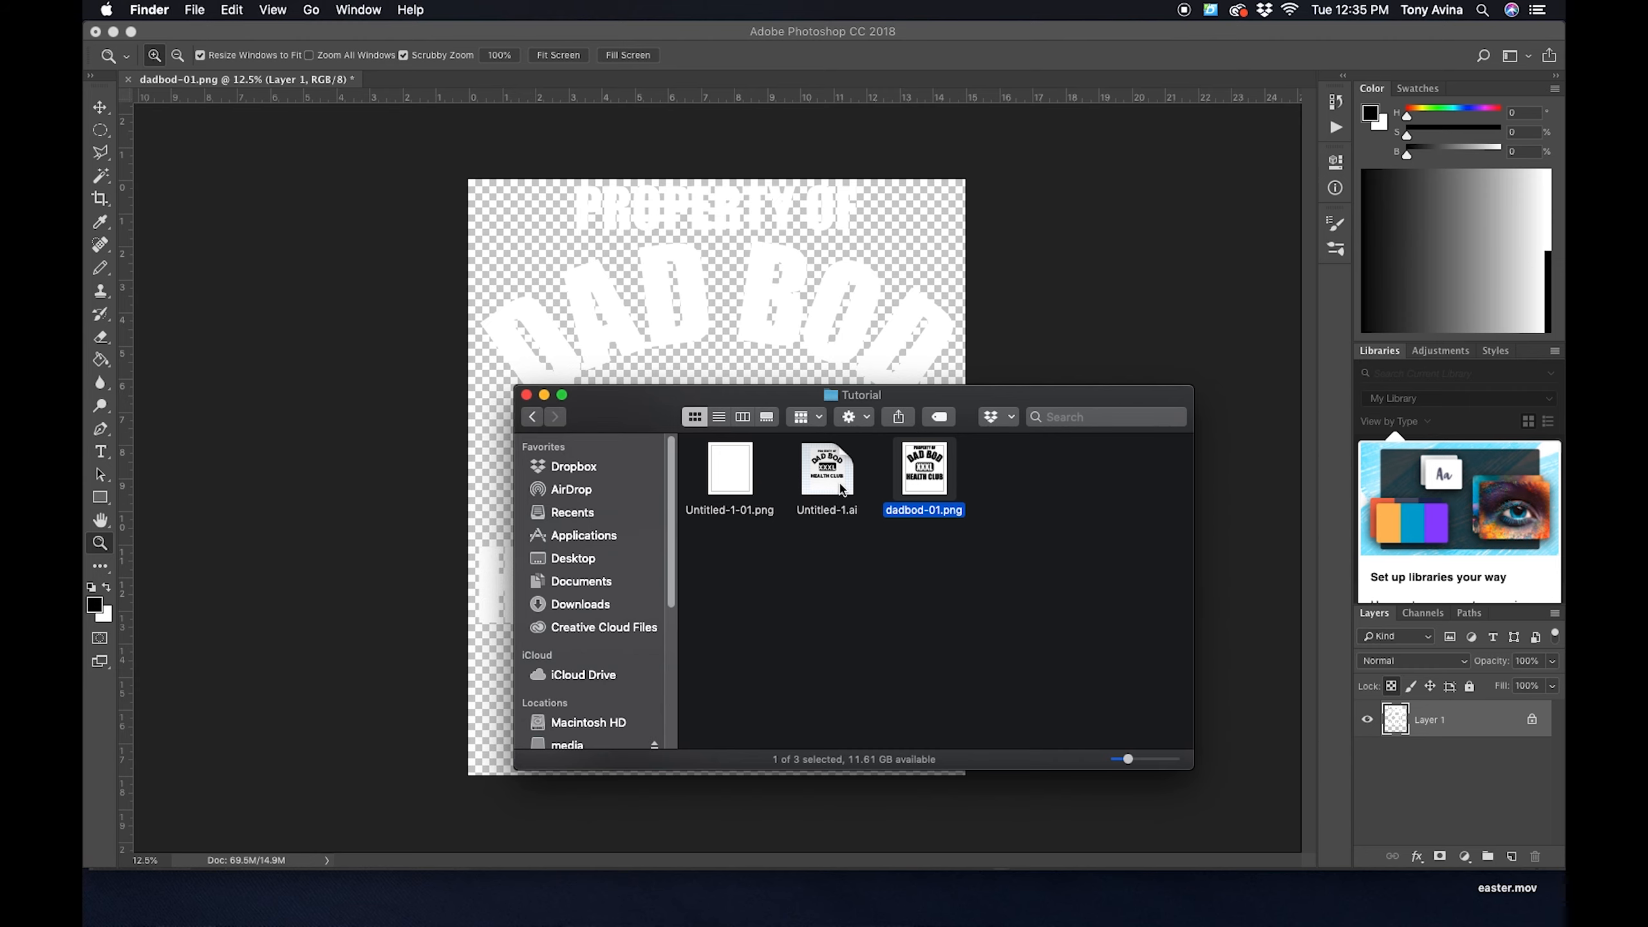
{"action": "key", "text": "super+Tab"}
{"action": "left_click", "coordinate": [857, 463]}
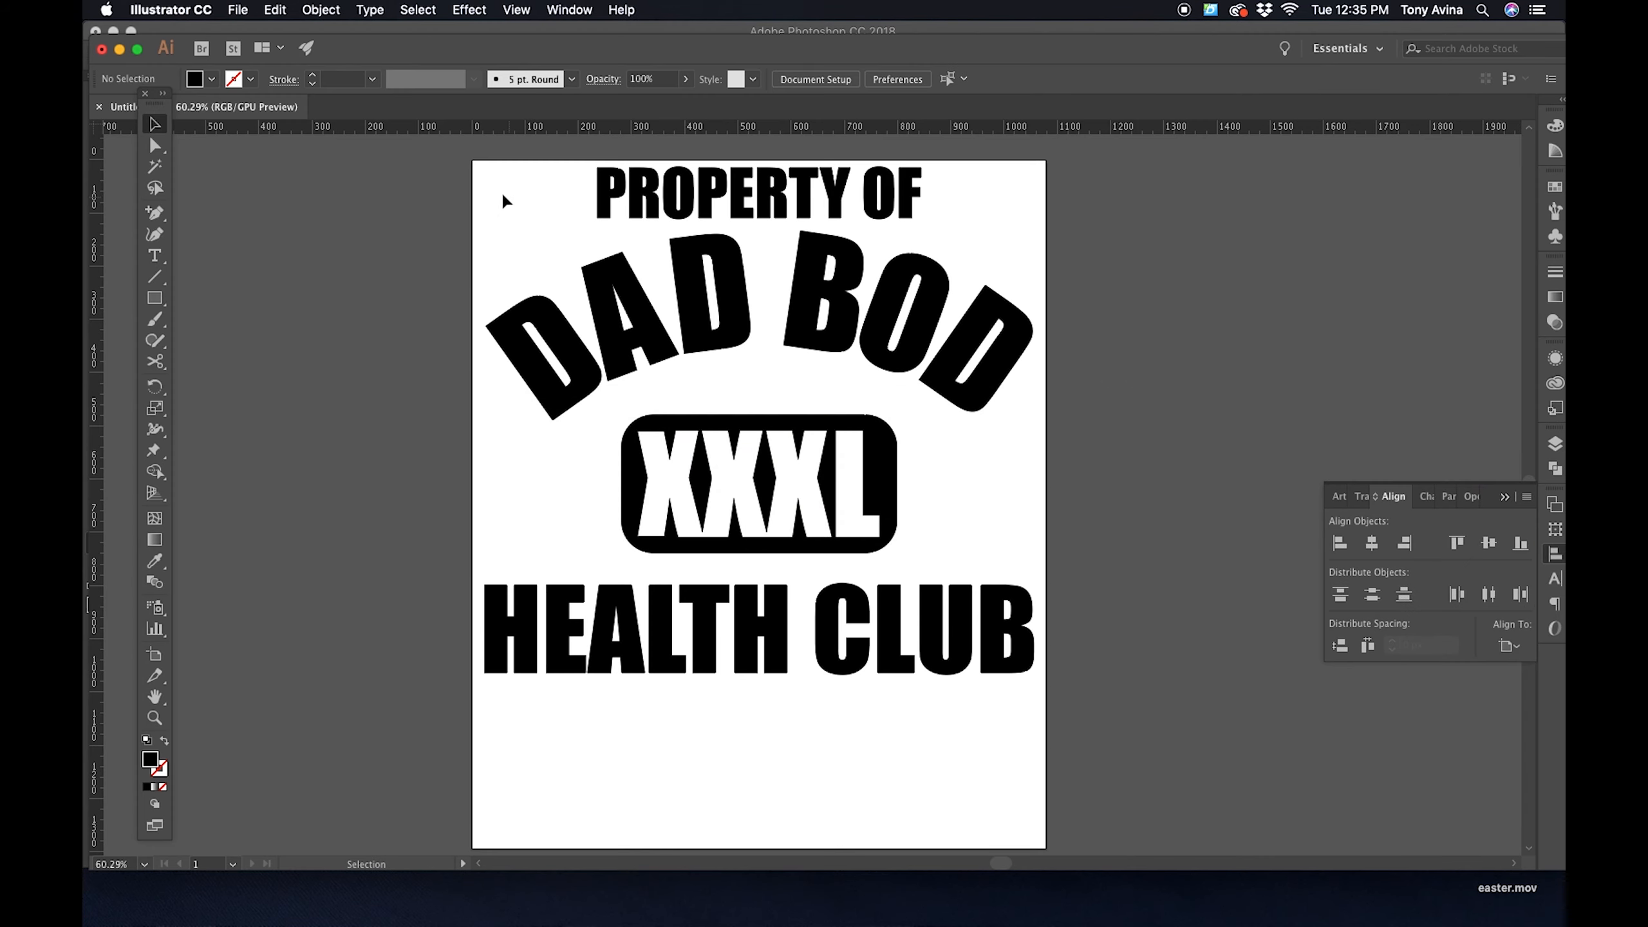
{"action": "left_click_drag", "start_coordinate": [506, 201], "coordinate": [1184, 725]}
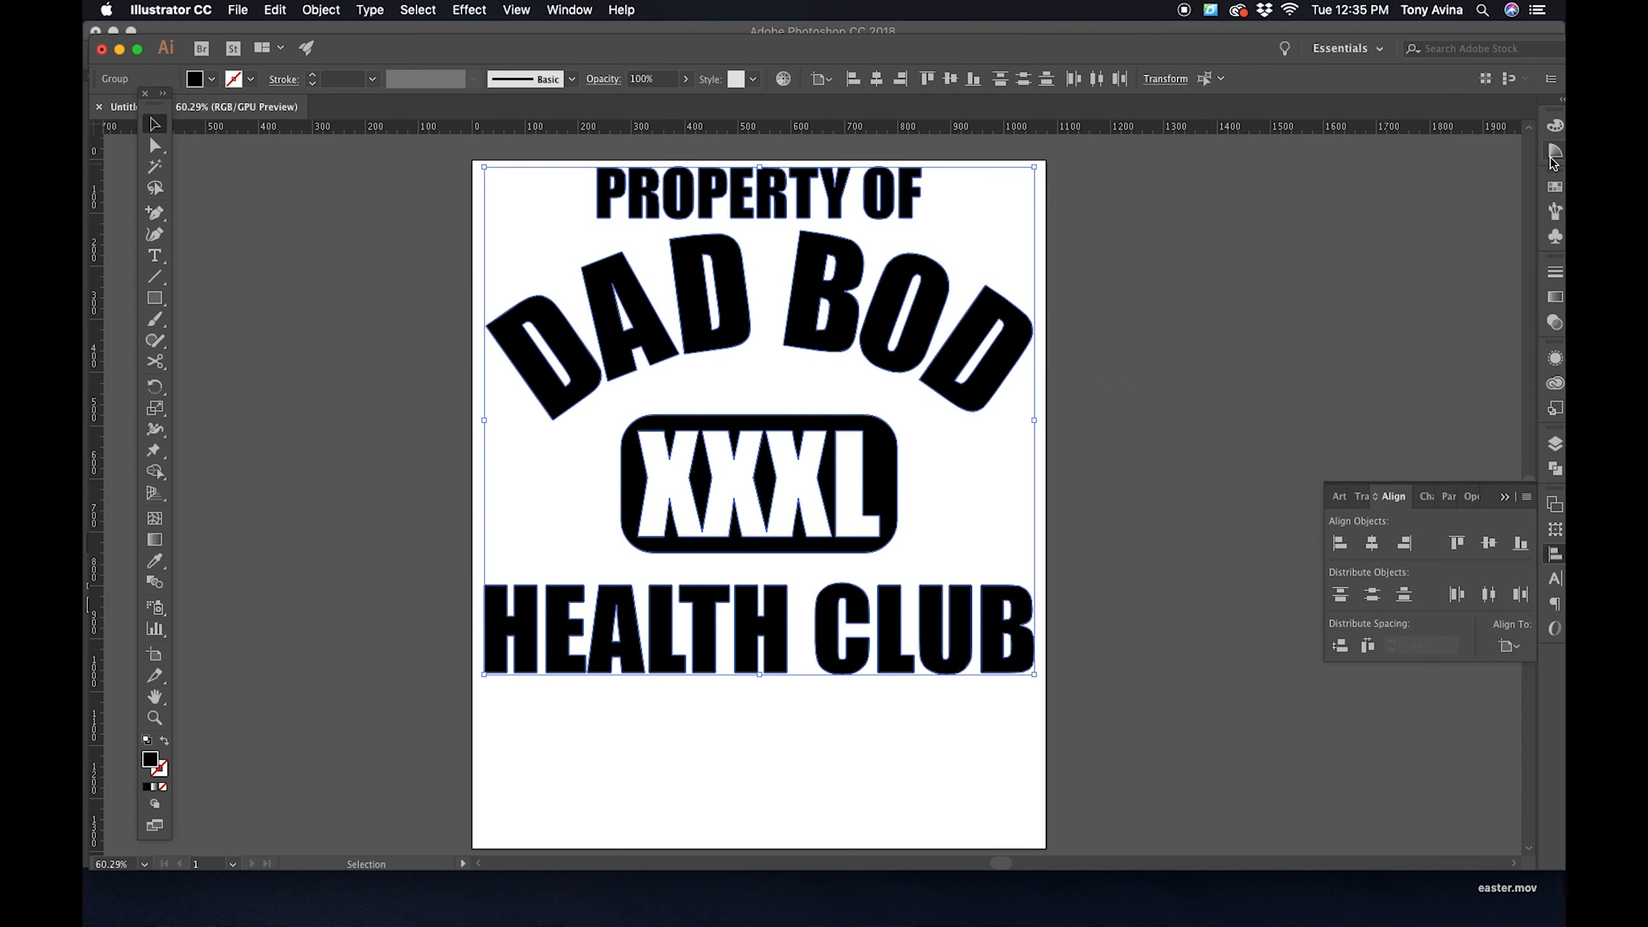
{"action": "left_click", "coordinate": [1555, 152]}
{"action": "left_click", "coordinate": [1350, 238]}
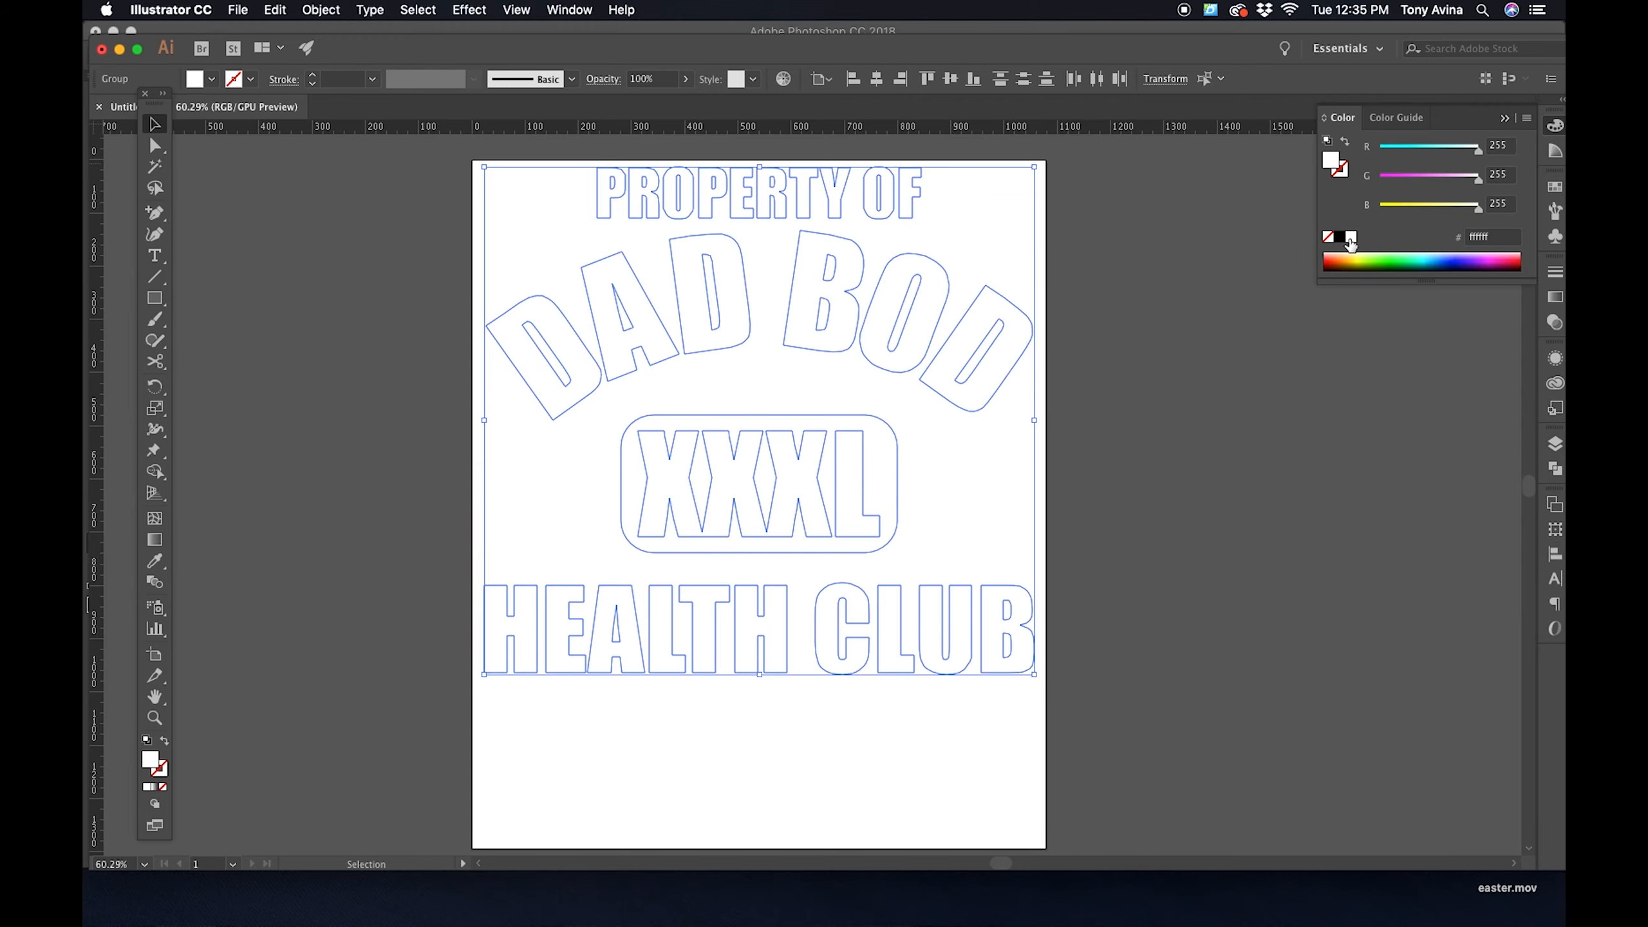
{"action": "left_click", "coordinate": [1203, 512]}
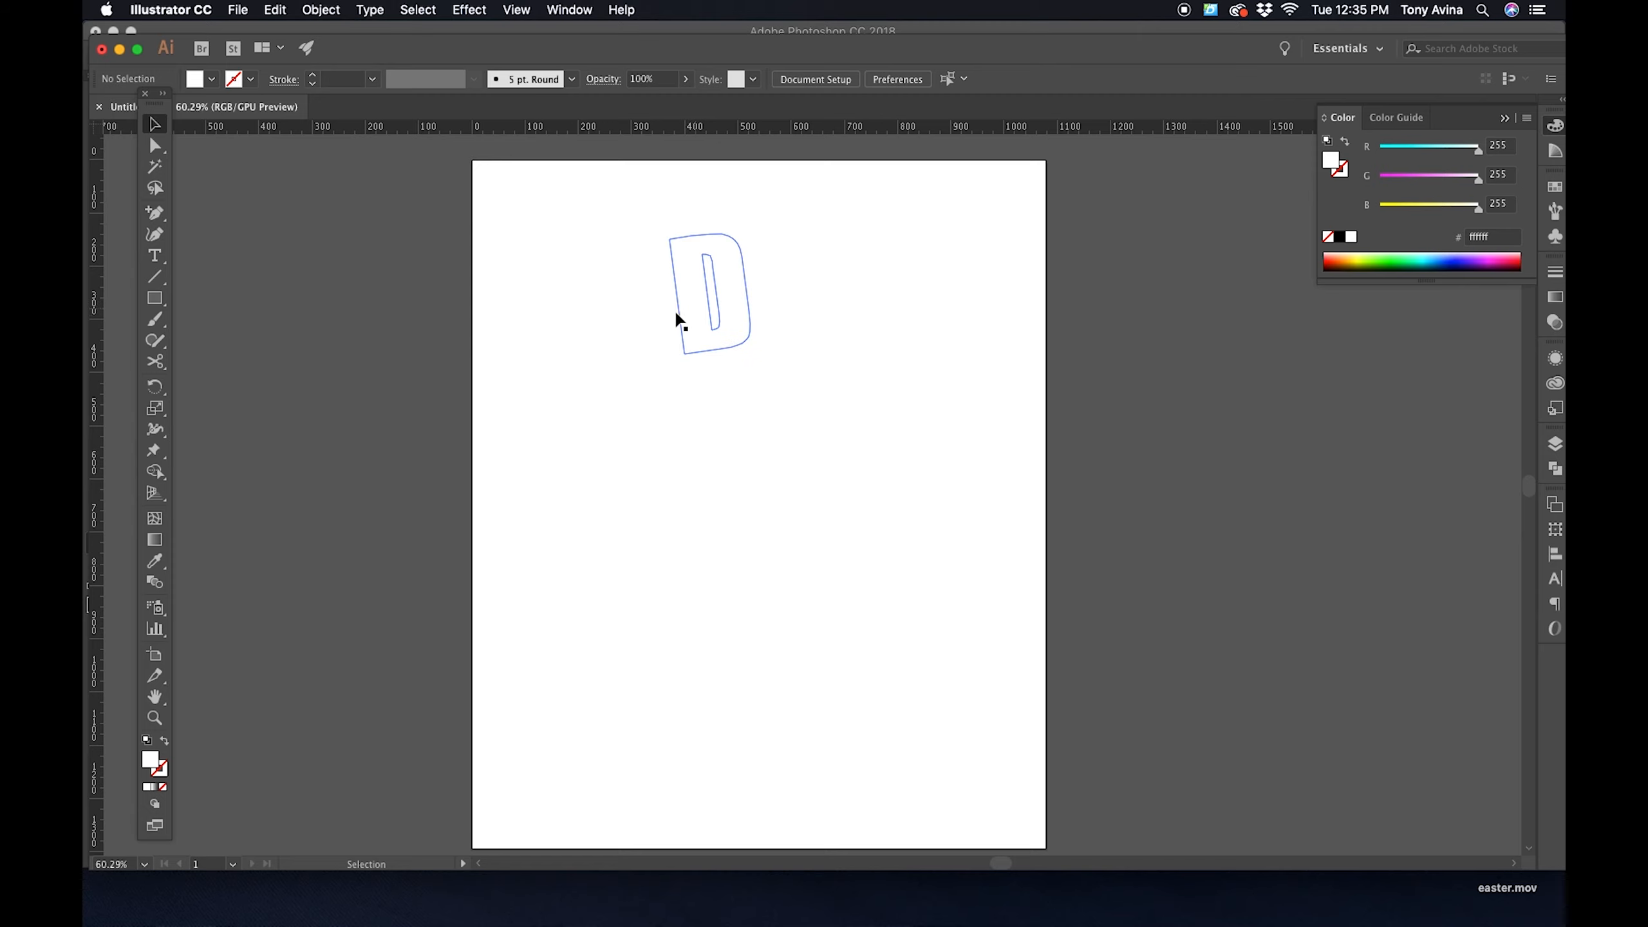
- Switch back to Photoshop to view the white version of dadbod-01.png
{"action": "key", "text": "super+Tab"}
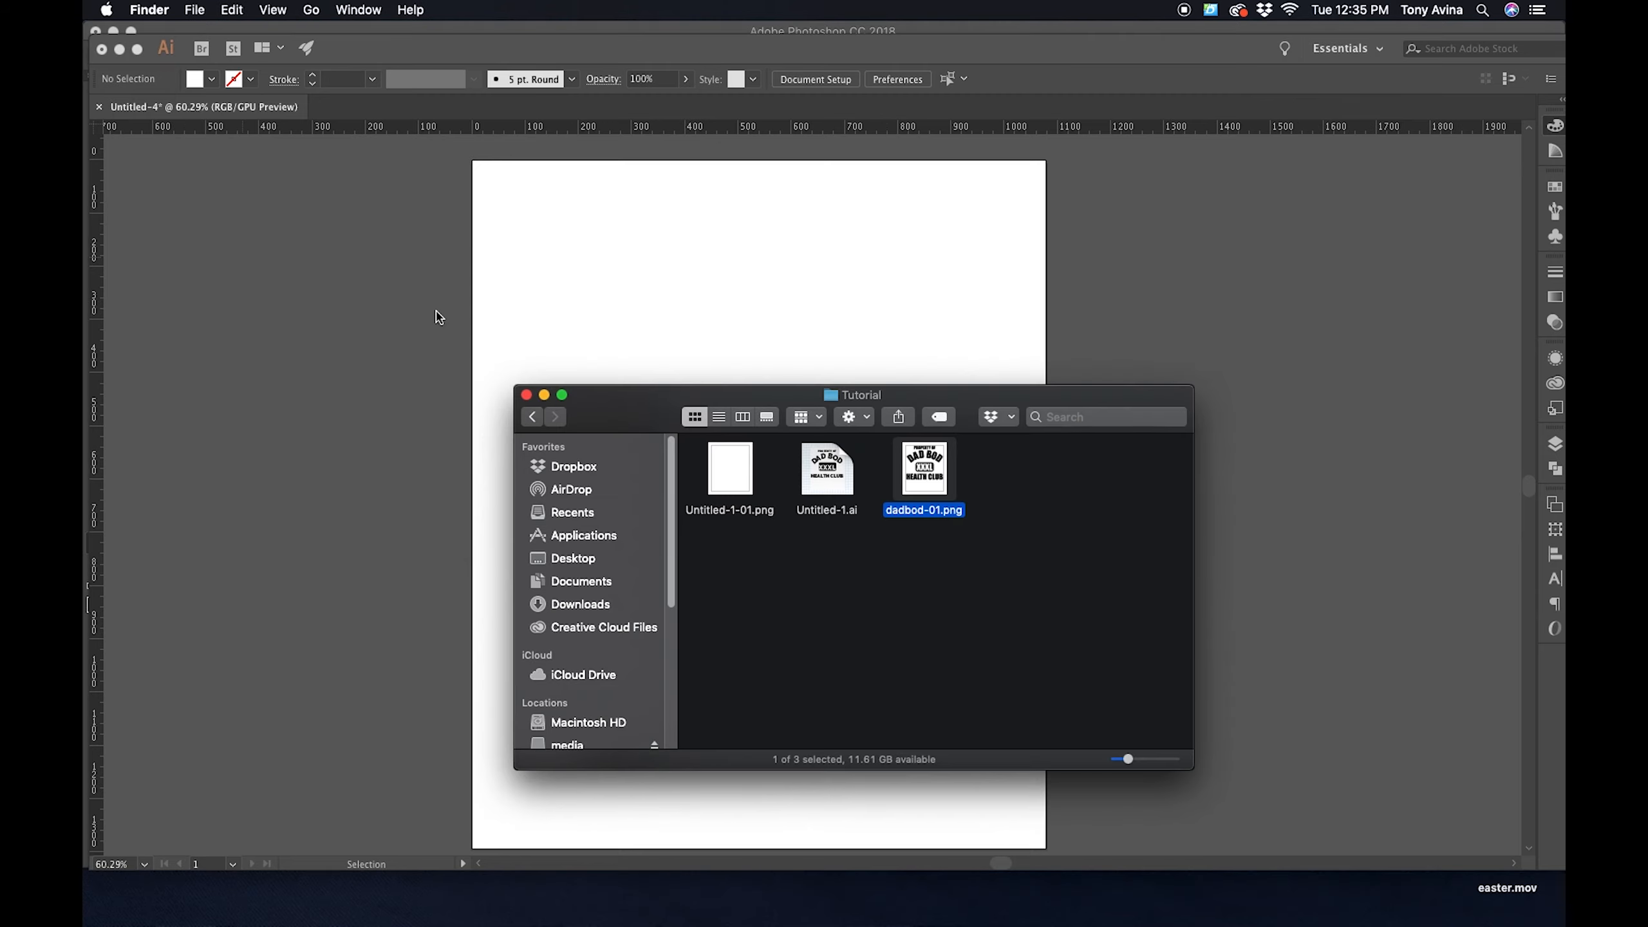
{"action": "key", "text": "super+Tab"}
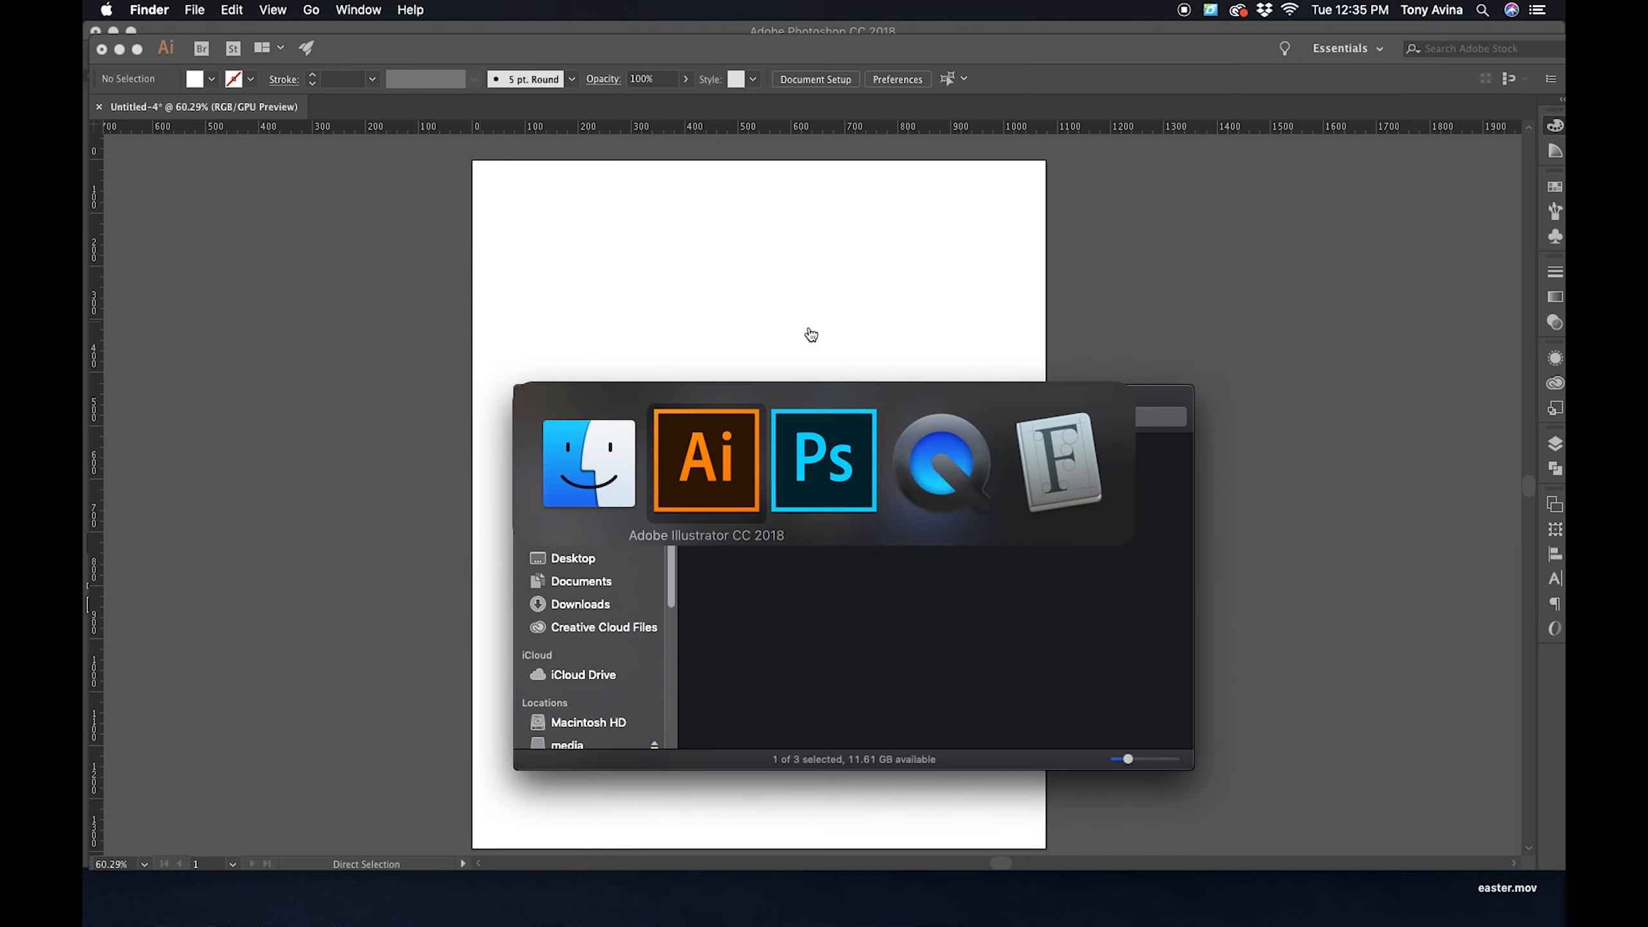
{"action": "left_click", "coordinate": [779, 469]}
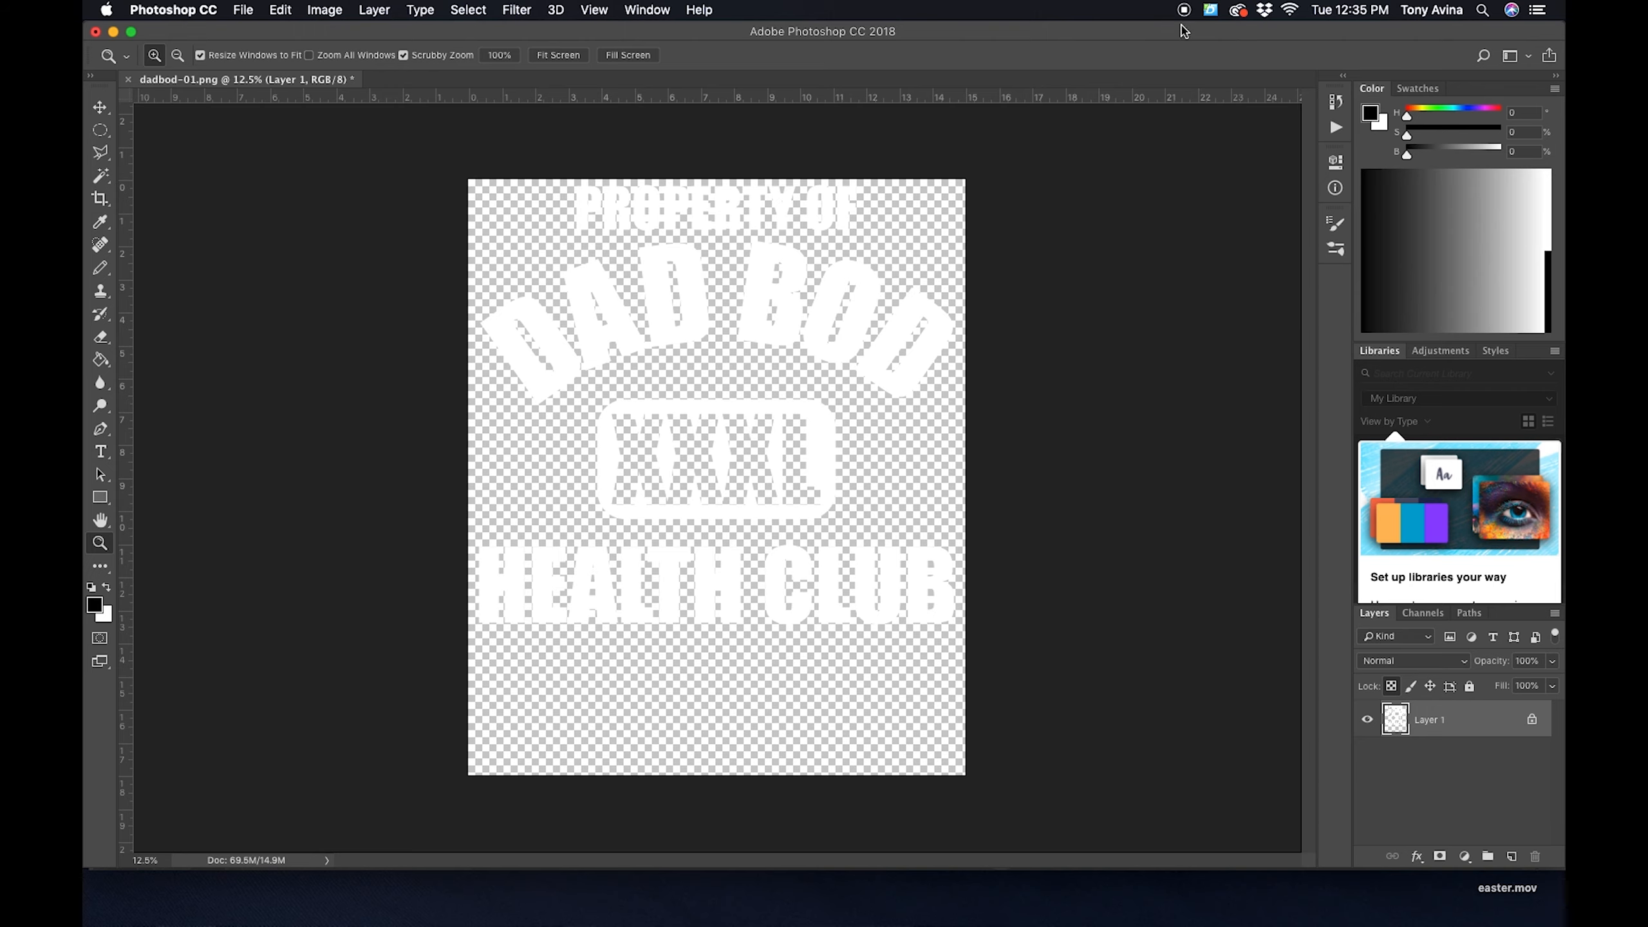
{"action": "left_click", "coordinate": [1184, 14]}
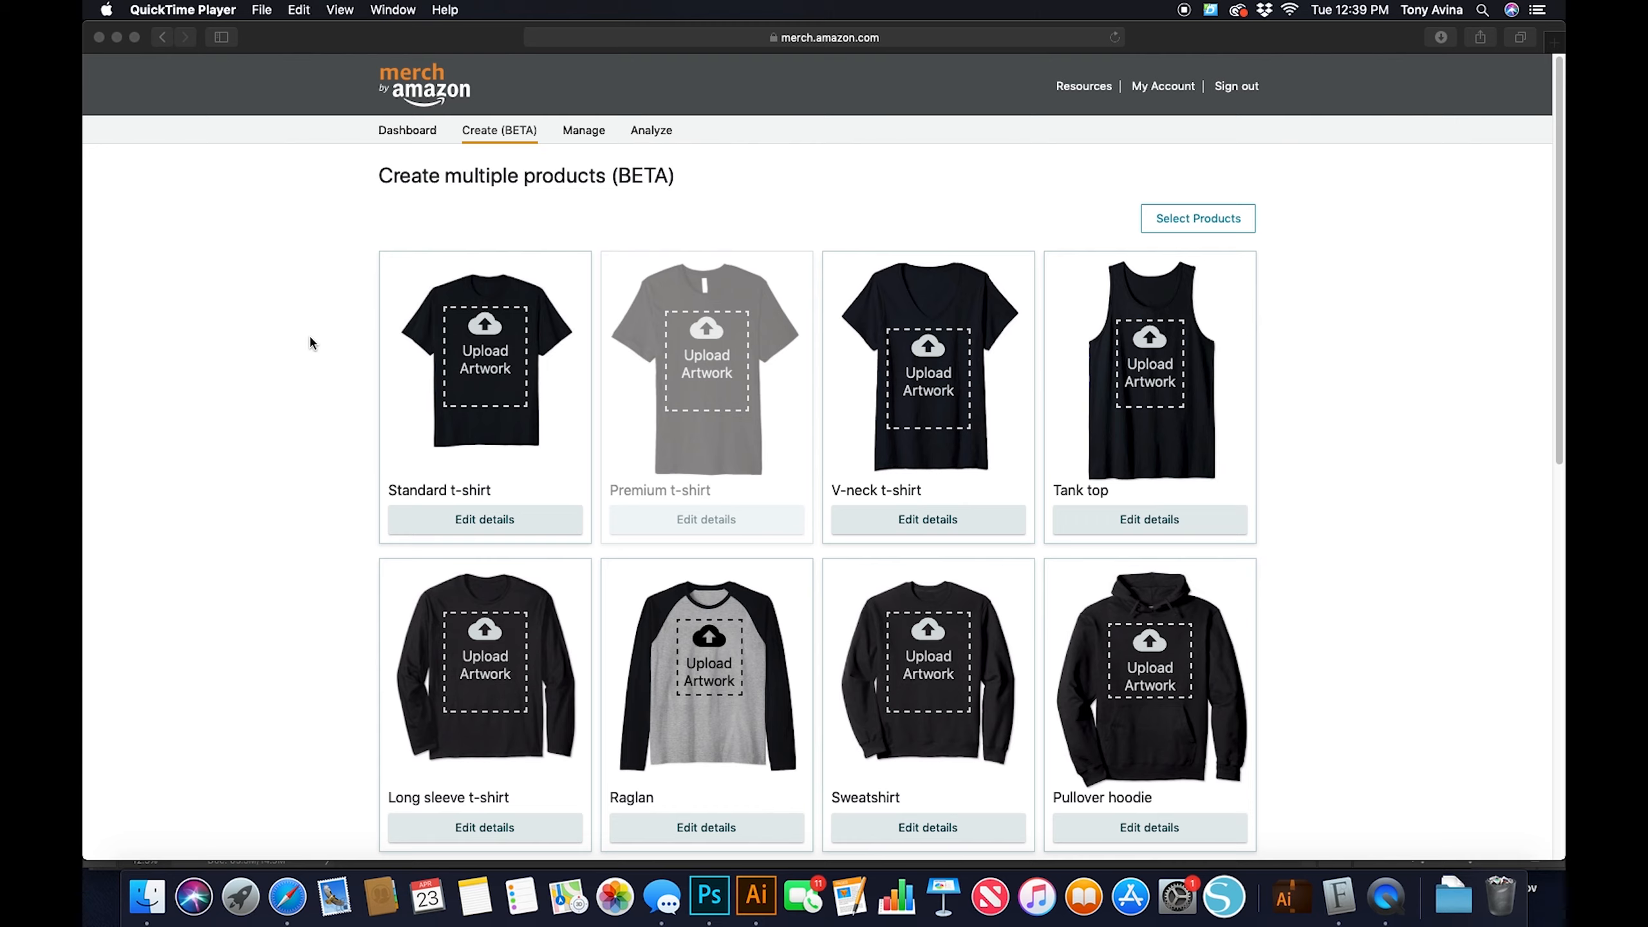
- On the Merch by Amazon Create (BETA) page in Safari, upload dadbod-01.png from the Tutorial folder as the Standard t-shirt artwork
{"action": "left_click", "coordinate": [507, 134]}
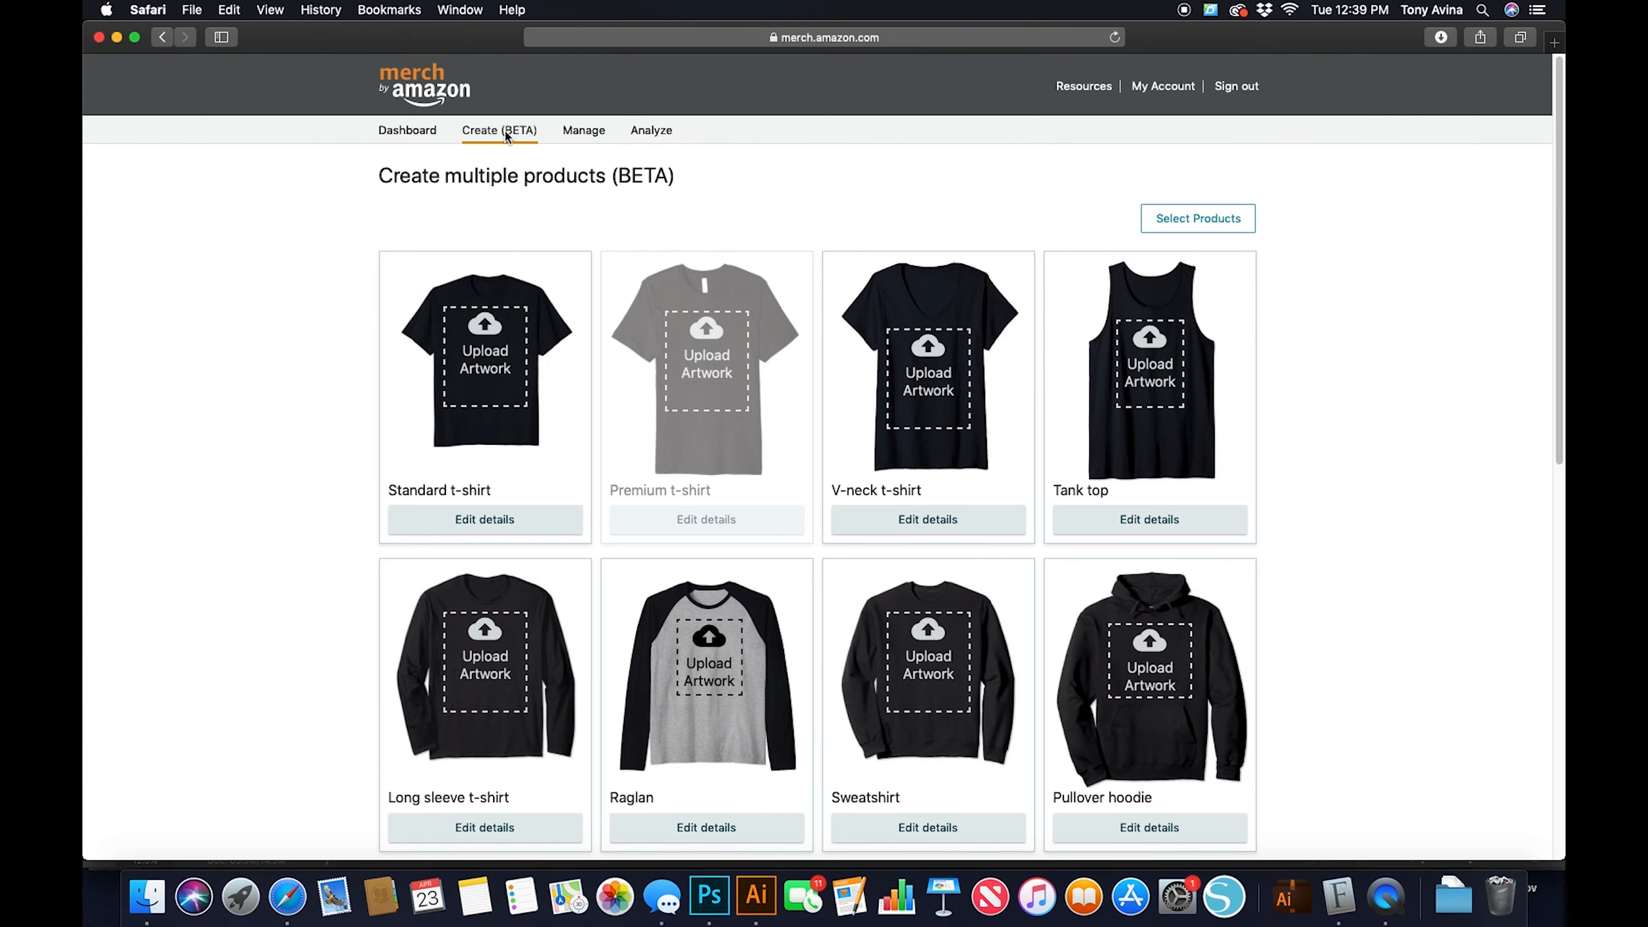
{"action": "mouse_move", "coordinate": [507, 134]}
{"action": "left_click", "coordinate": [482, 383]}
{"action": "left_click", "coordinate": [671, 101]}
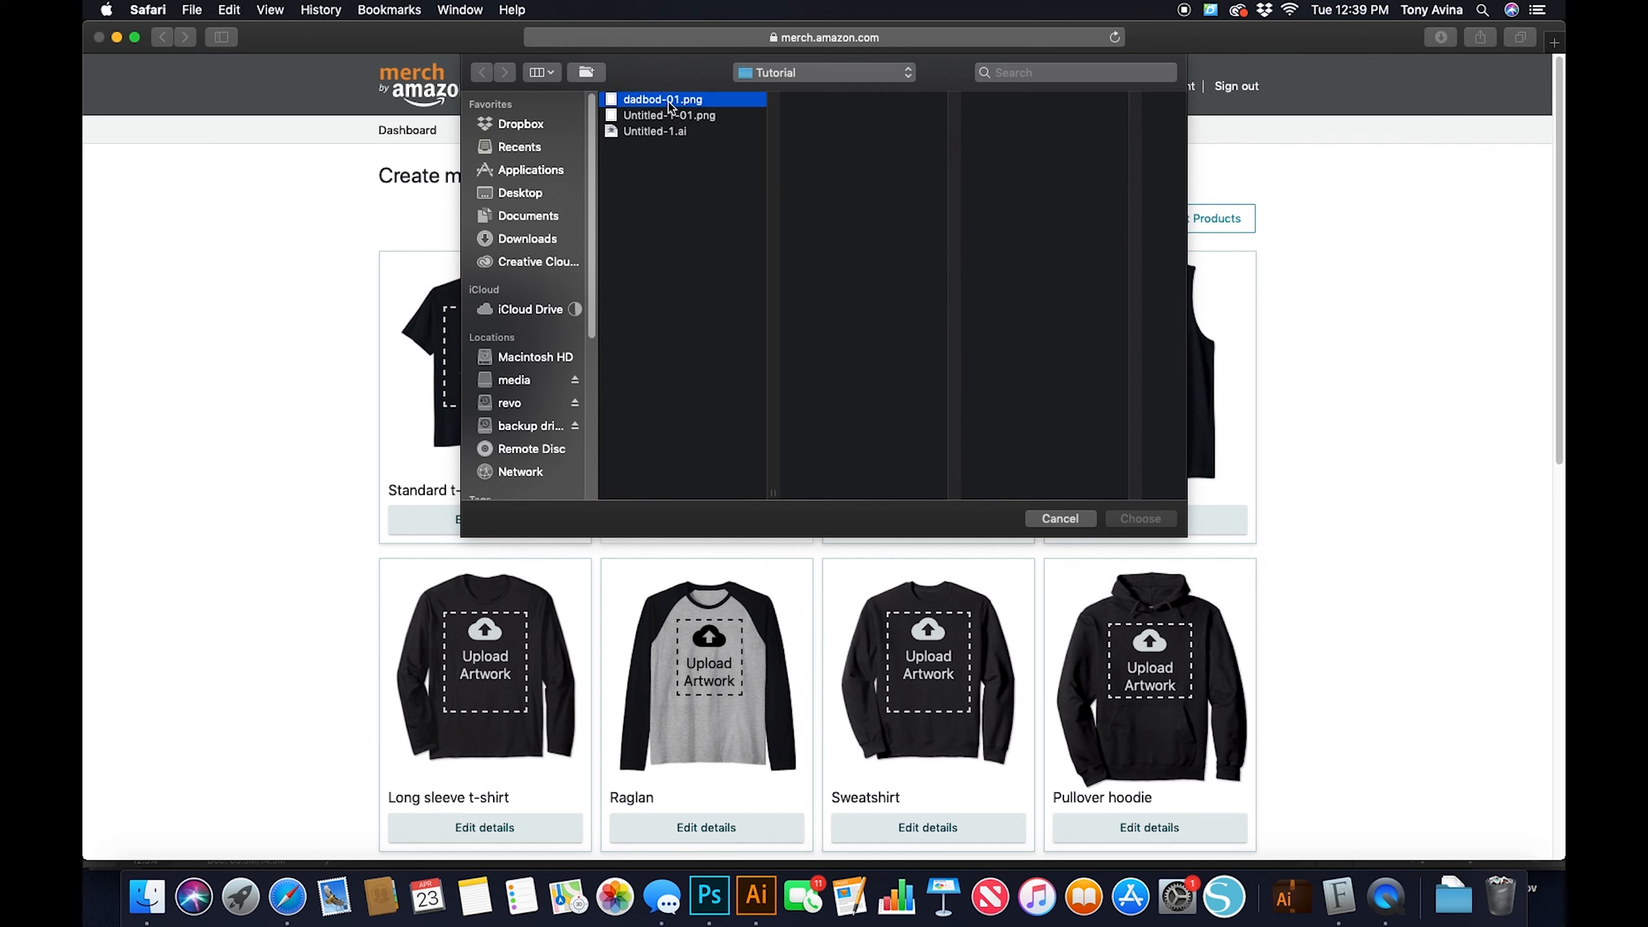
{"action": "left_click", "coordinate": [1140, 519]}
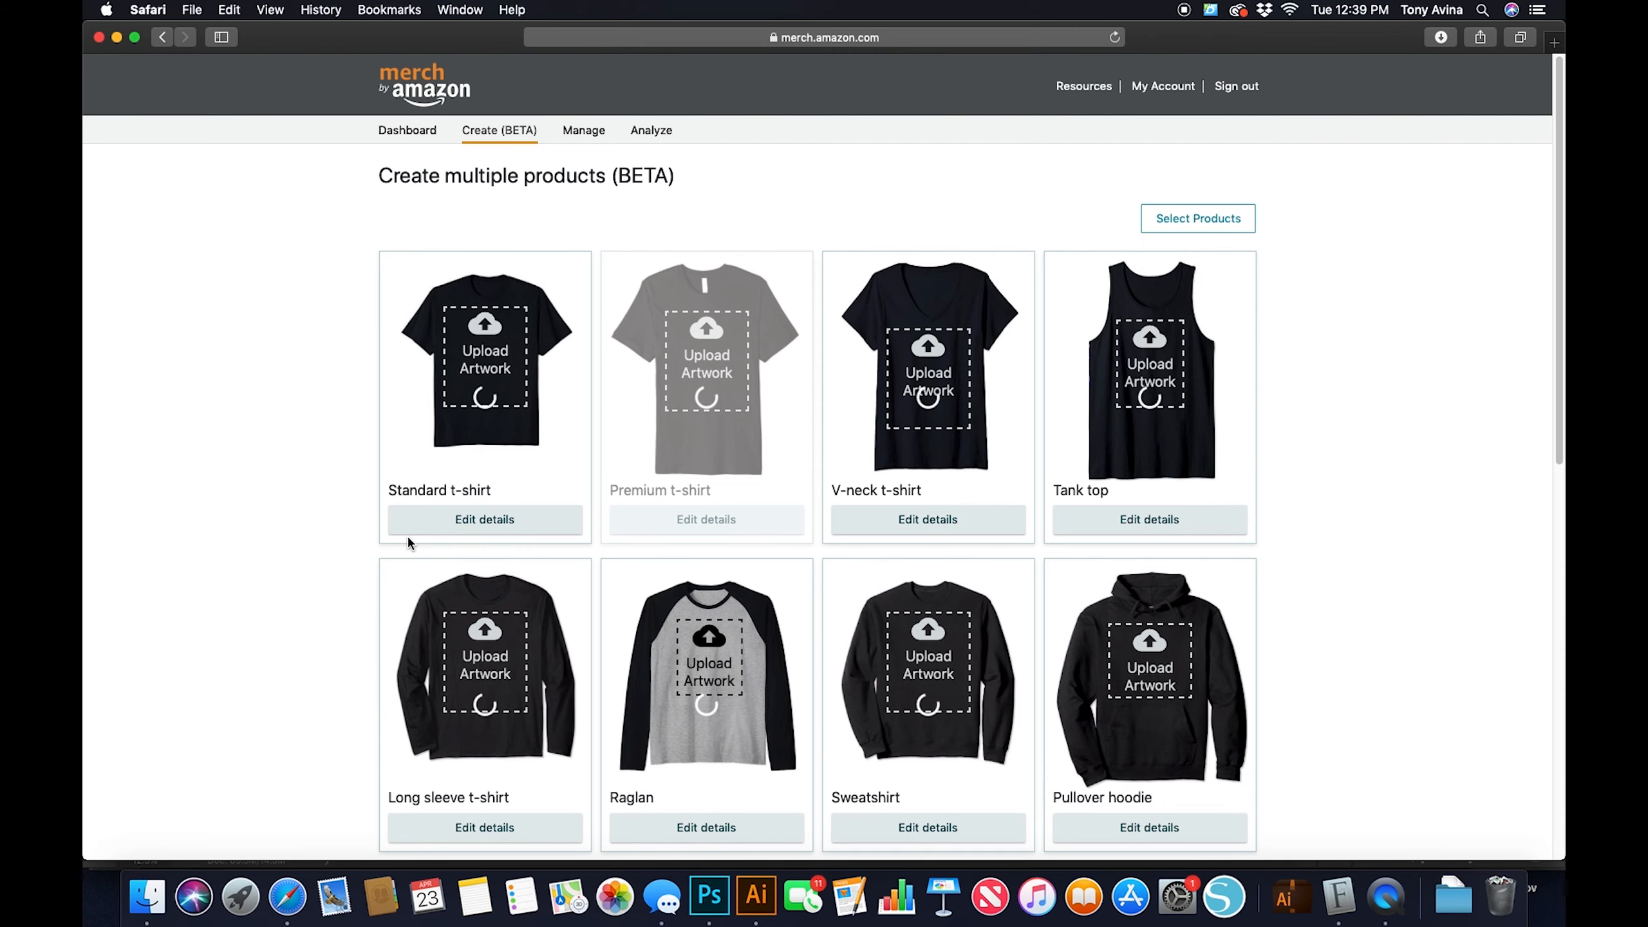
{"action": "scroll", "coordinate": [403, 536], "scroll_direction": "down", "scroll_amount": 1}
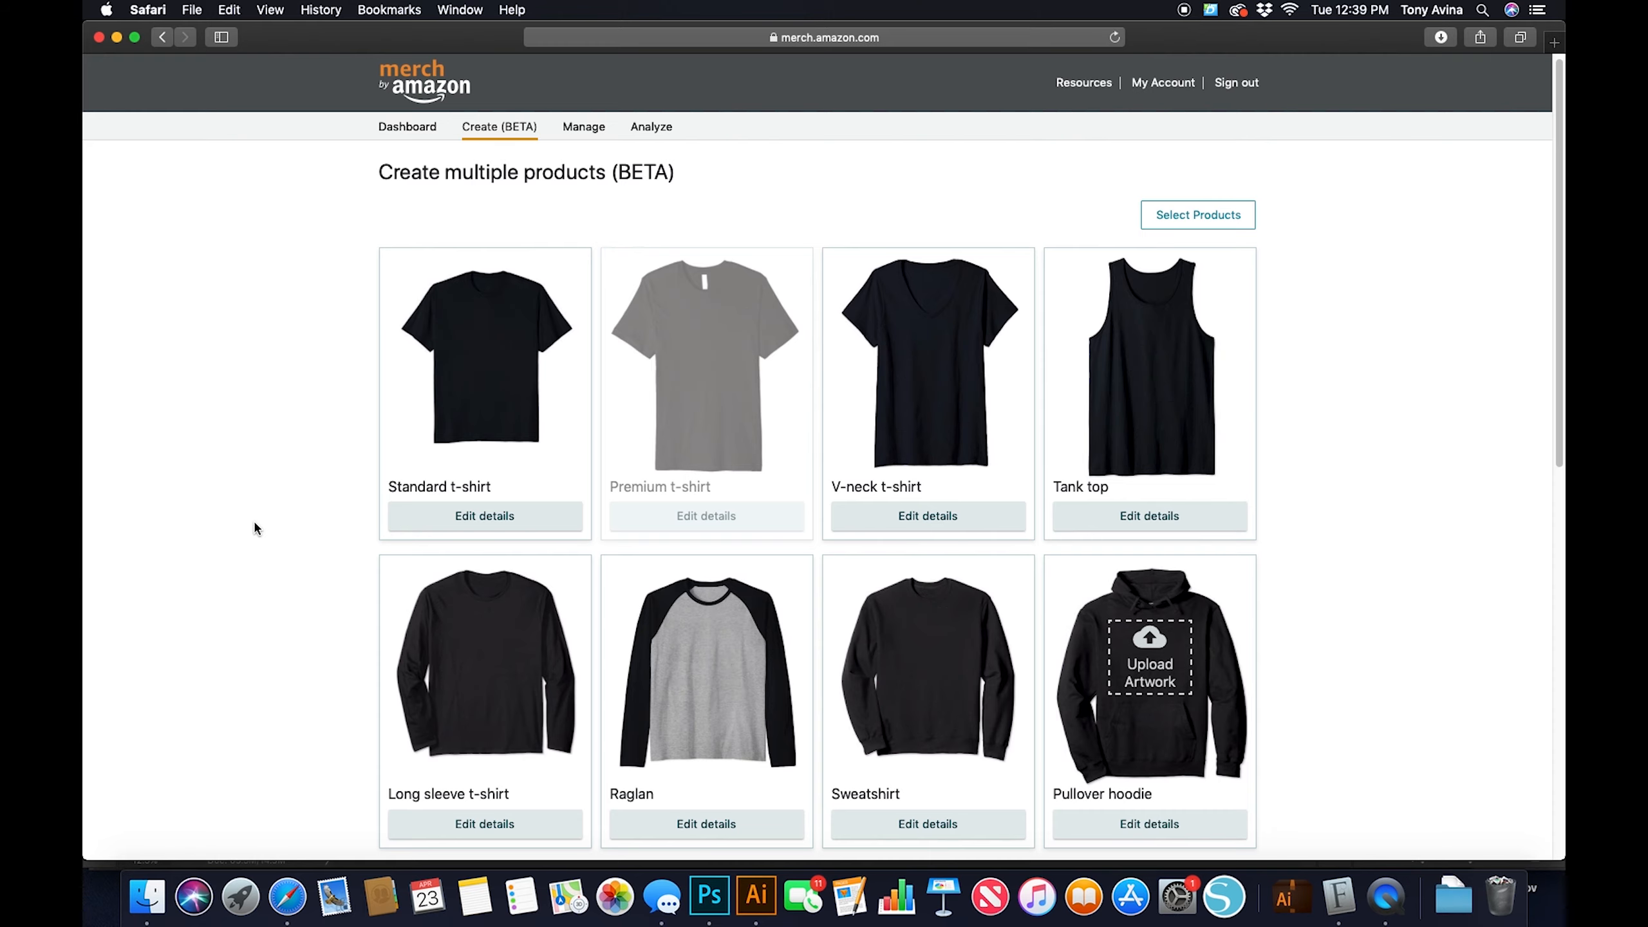
{"action": "scroll", "coordinate": [328, 555], "scroll_direction": "down", "scroll_amount": 1}
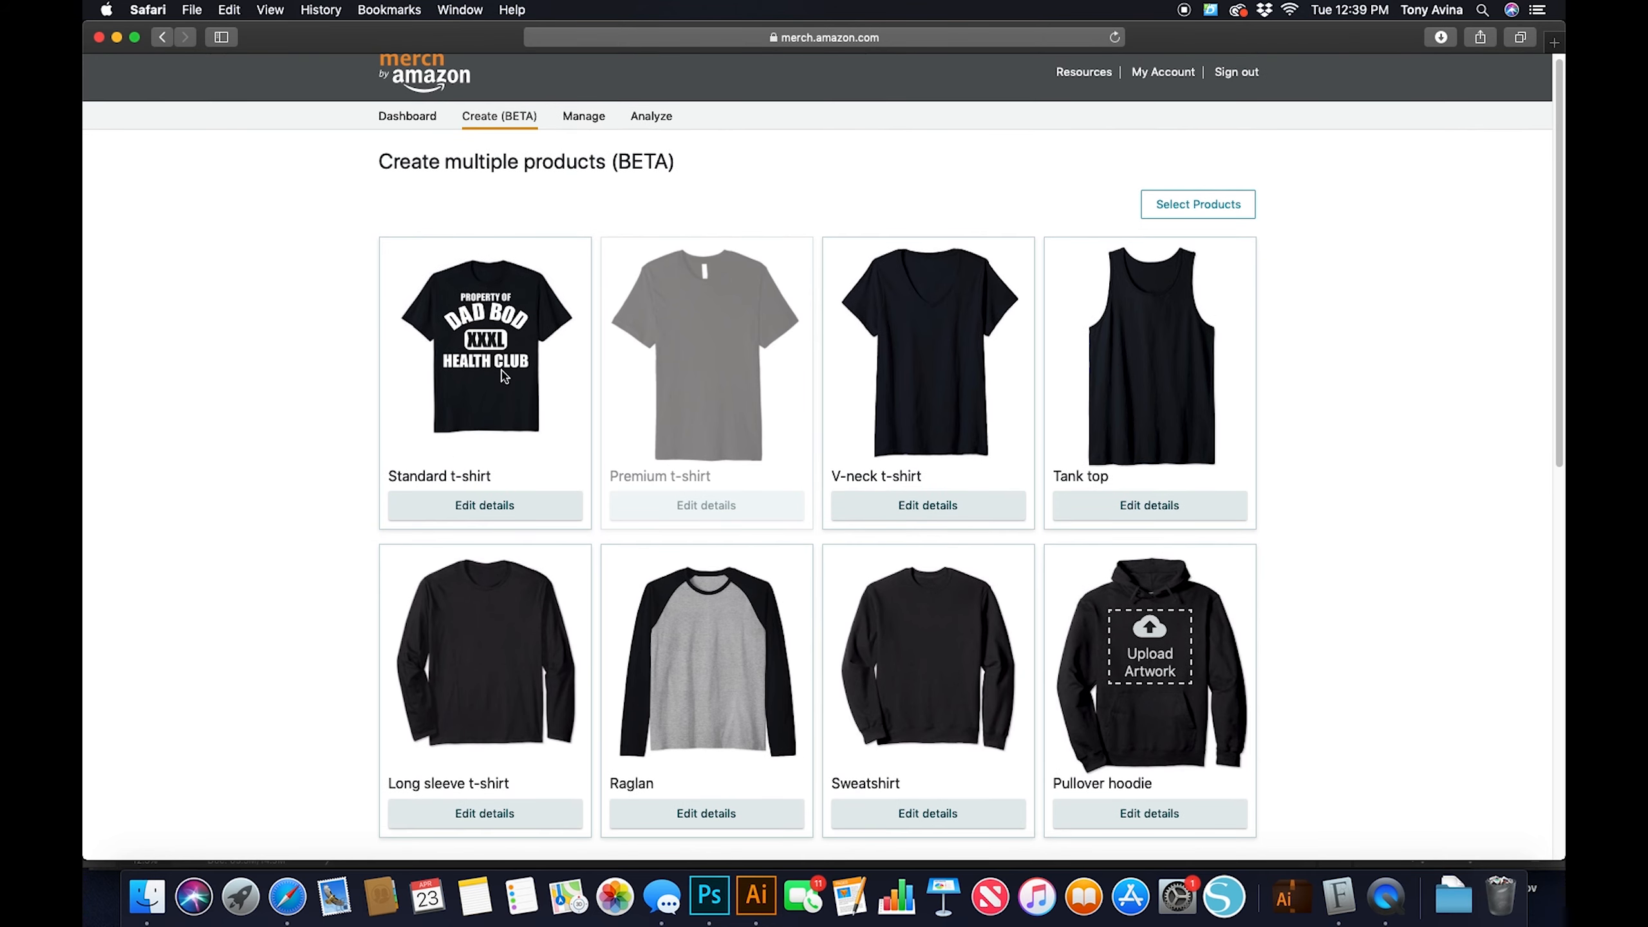
- Edit the Standard t-shirt details and add the dark red, Brown, dark gray, light blue, dark navy, olive, light green and Kelly Green shirt colors
{"action": "left_click", "coordinate": [492, 506]}
{"action": "scroll", "coordinate": [608, 498], "scroll_direction": "up", "scroll_amount": 5}
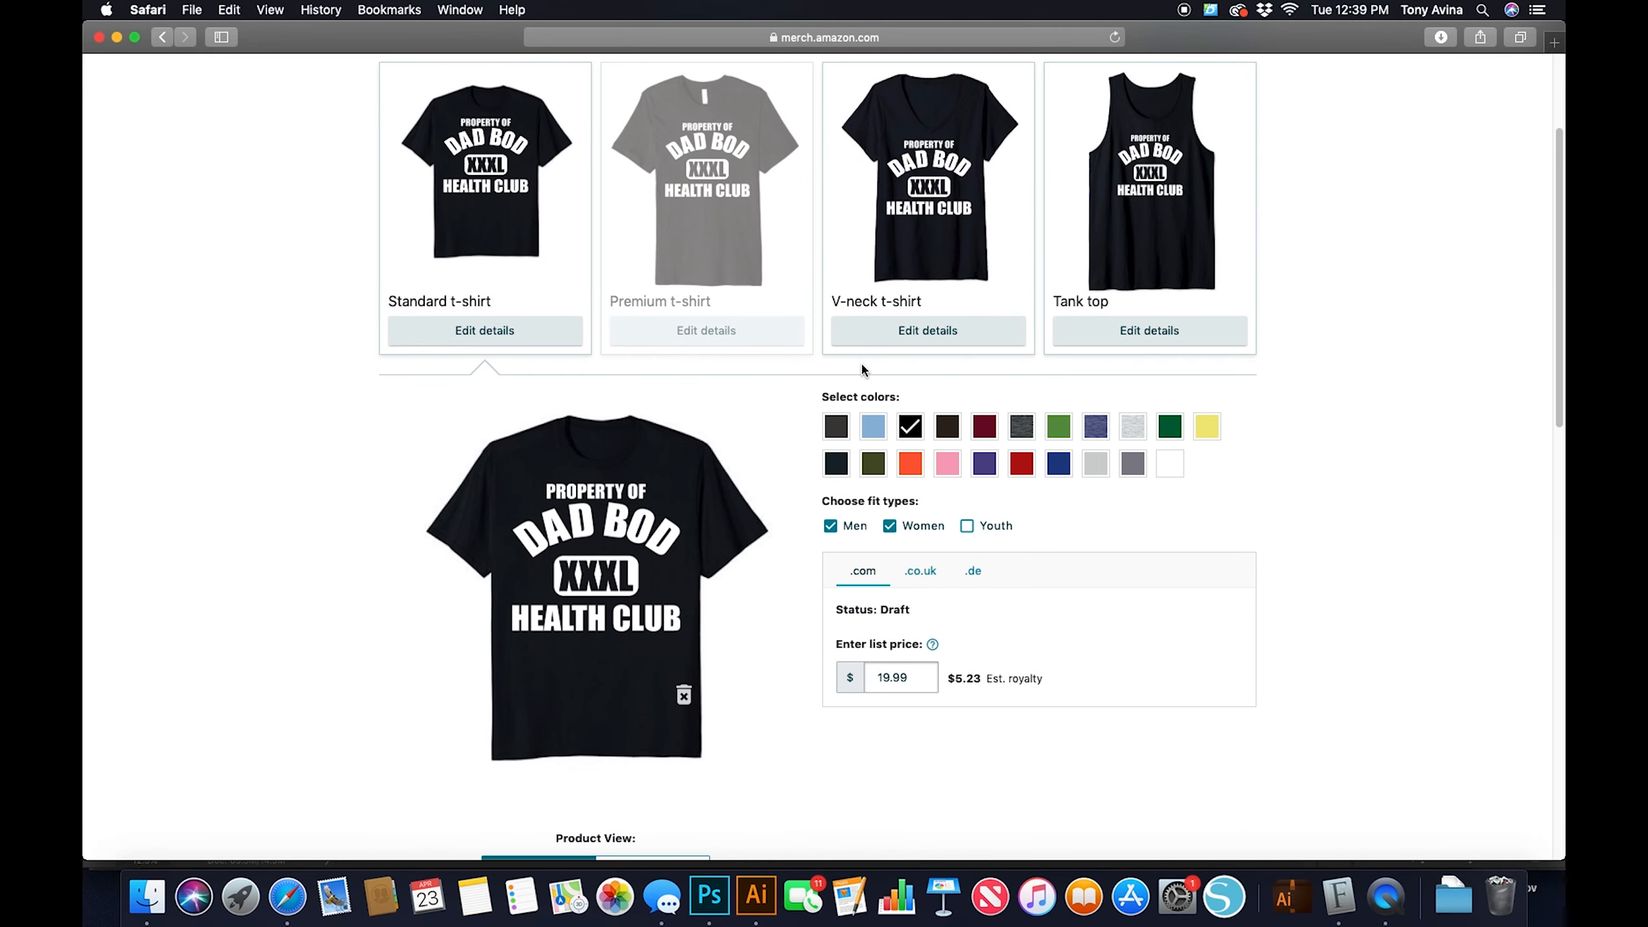
{"action": "left_click", "coordinate": [984, 427]}
{"action": "left_click", "coordinate": [960, 433]}
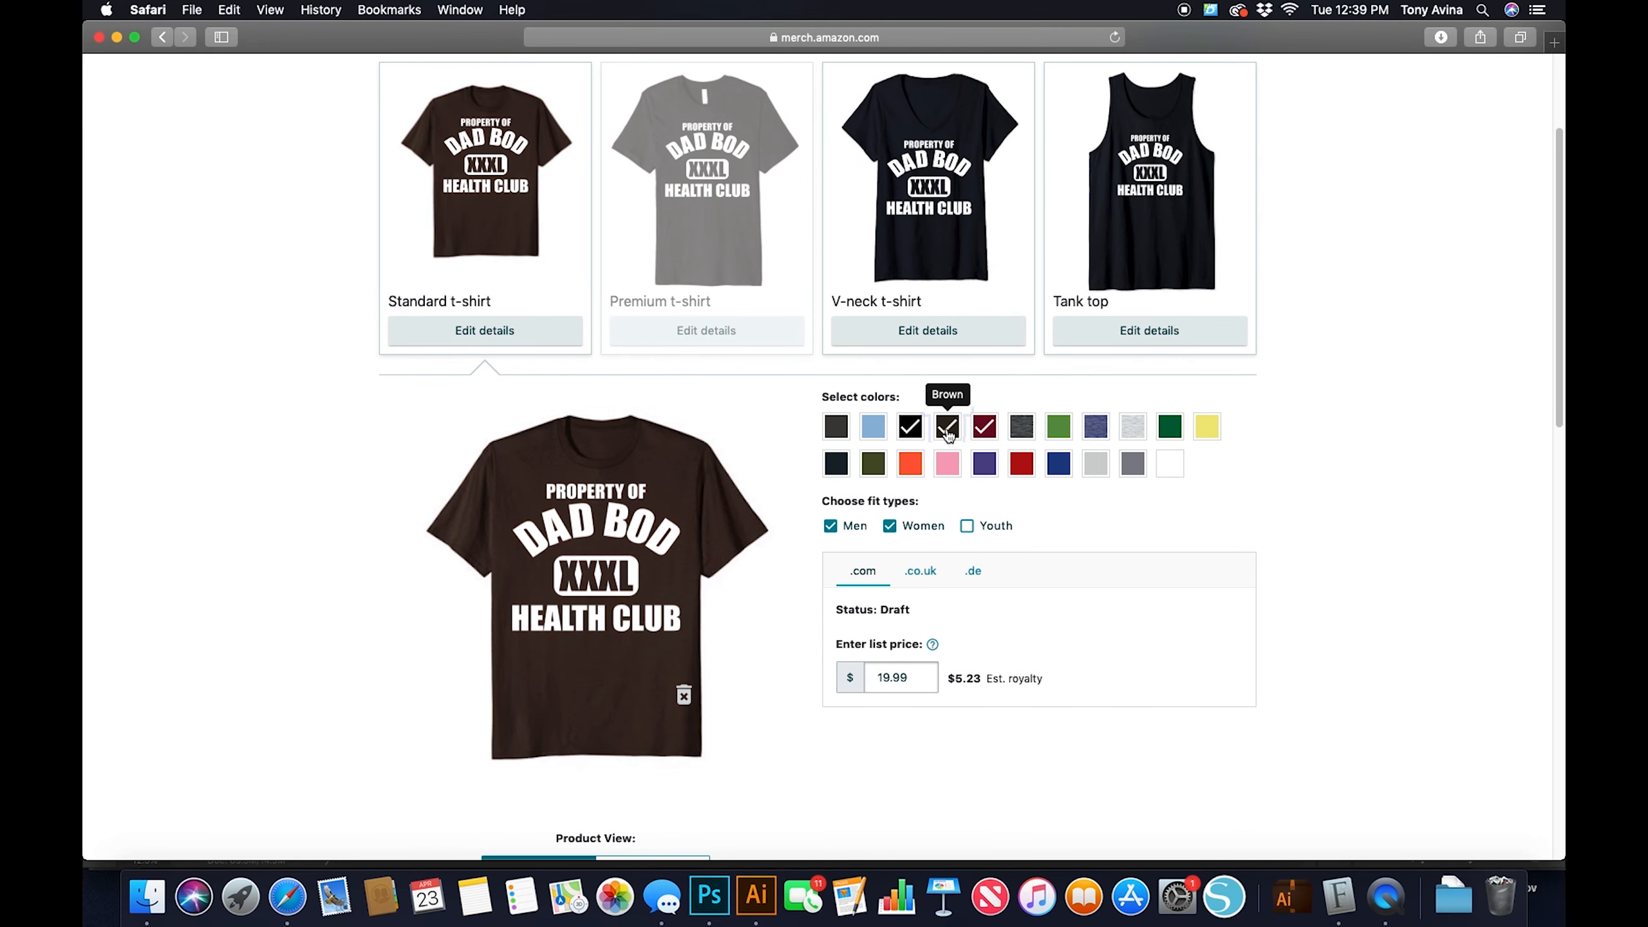
{"action": "left_click", "coordinate": [874, 428]}
{"action": "left_click", "coordinate": [836, 462]}
{"action": "left_click", "coordinate": [873, 464]}
{"action": "left_click", "coordinate": [1058, 427]}
{"action": "left_click", "coordinate": [1169, 428]}
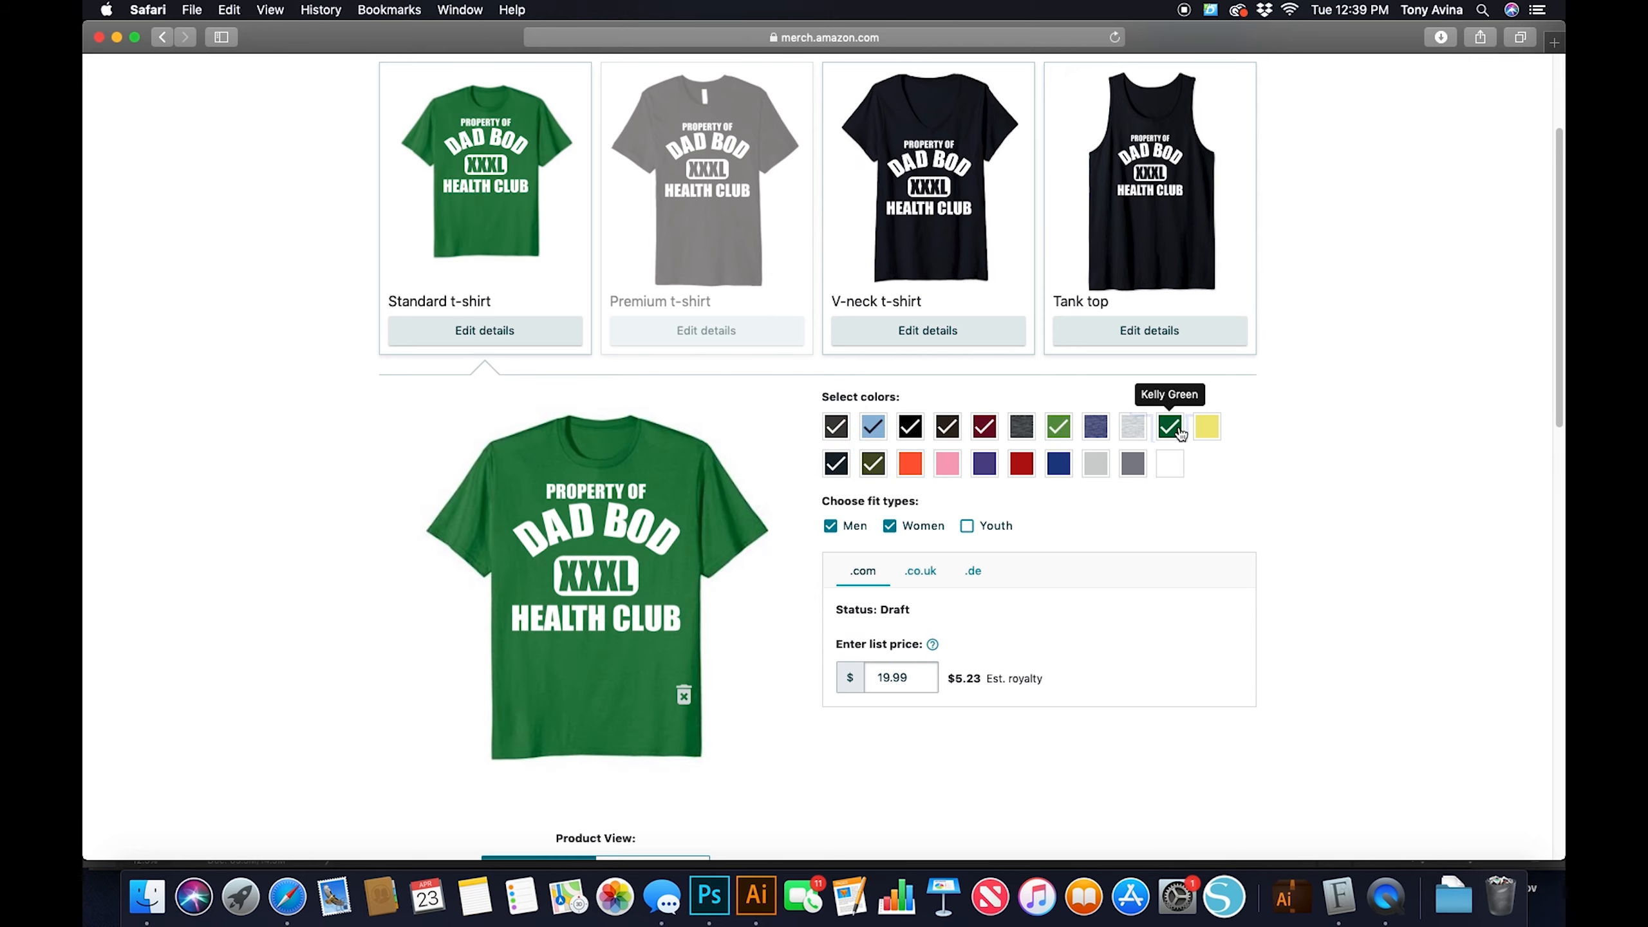
- Add the yellow, light heather gray and heather blue shirt colors to the Standard t-shirt, and review the artwork on the products
{"action": "left_click", "coordinate": [1206, 429]}
{"action": "left_click", "coordinate": [1133, 430]}
{"action": "left_click", "coordinate": [1096, 428]}
{"action": "scroll", "coordinate": [1095, 433], "scroll_direction": "down", "scroll_amount": 5}
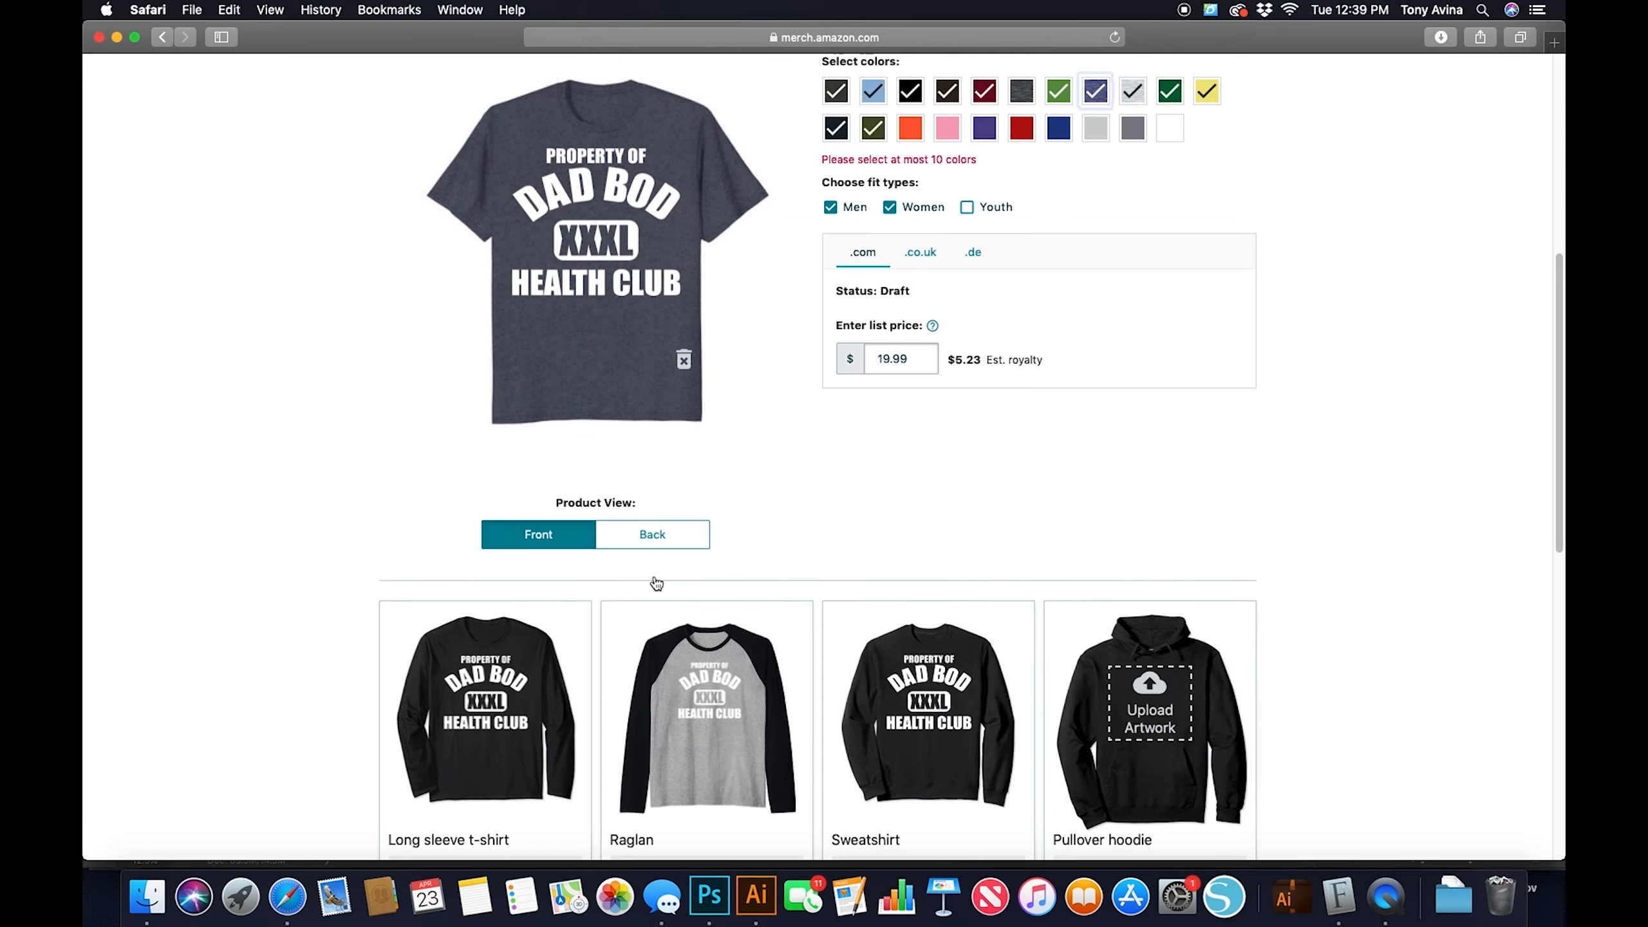
{"action": "scroll", "coordinate": [655, 581], "scroll_direction": "up", "scroll_amount": 9}
{"action": "scroll", "coordinate": [655, 581], "scroll_direction": "up", "scroll_amount": 2}
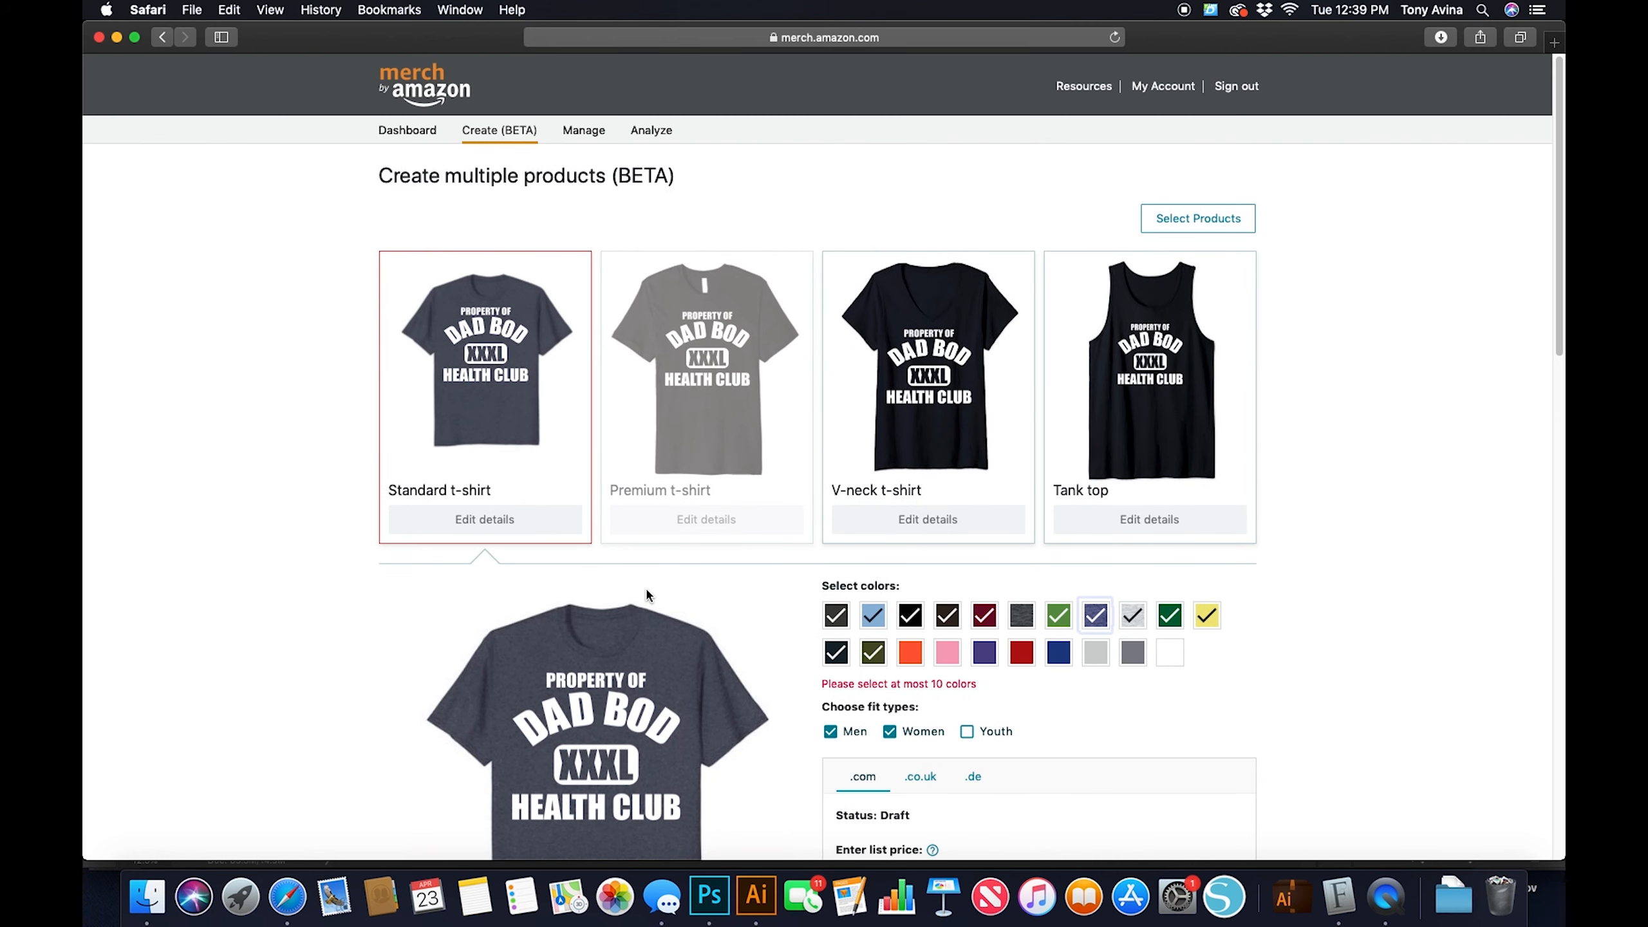